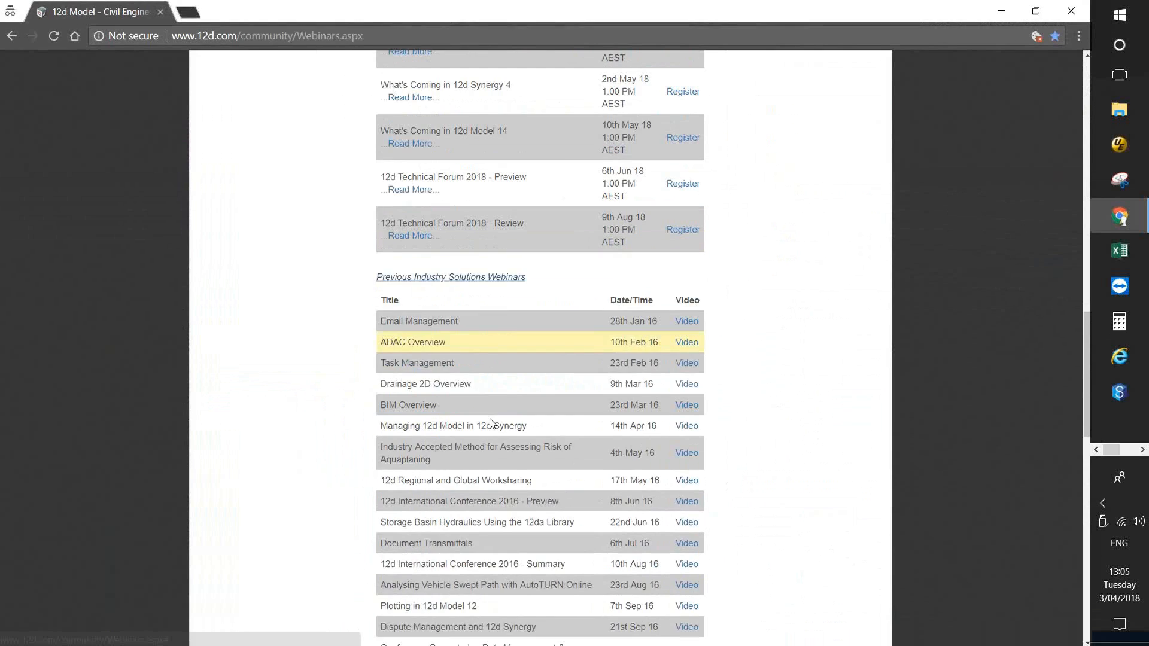
pyautogui.scroll(-3, 491, 419)
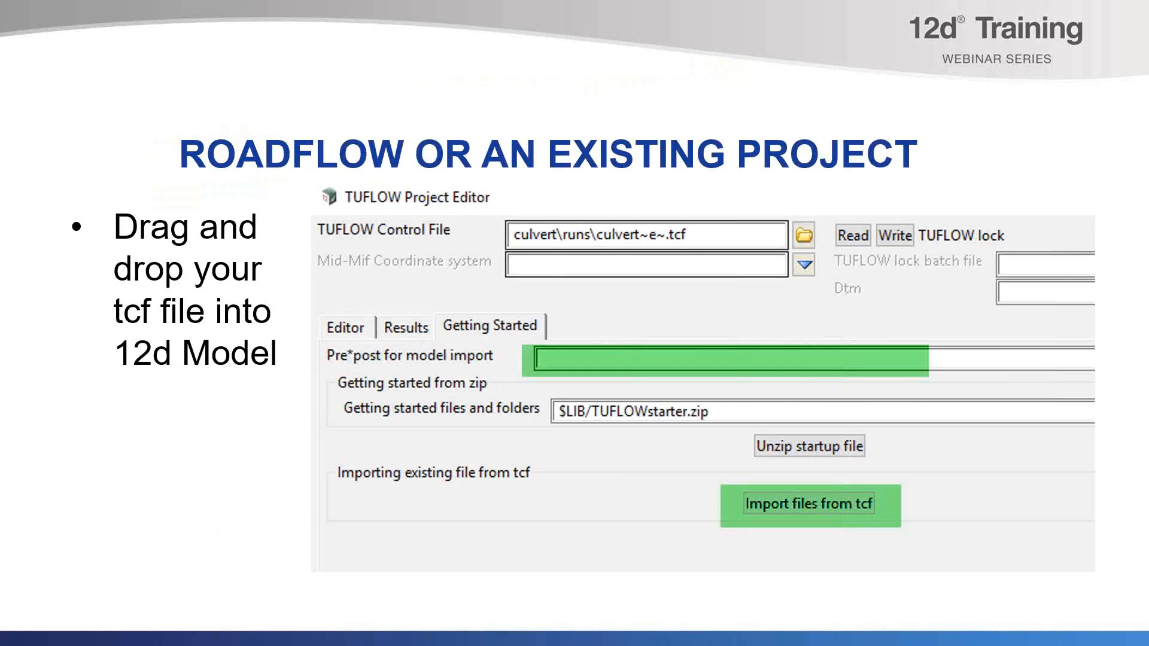
# Step: Switch to 12d Model and browse the project folder to its culvert\runs subfolder
pyautogui.hotkey('alt', 'Tab')
pyautogui.press('Tab')
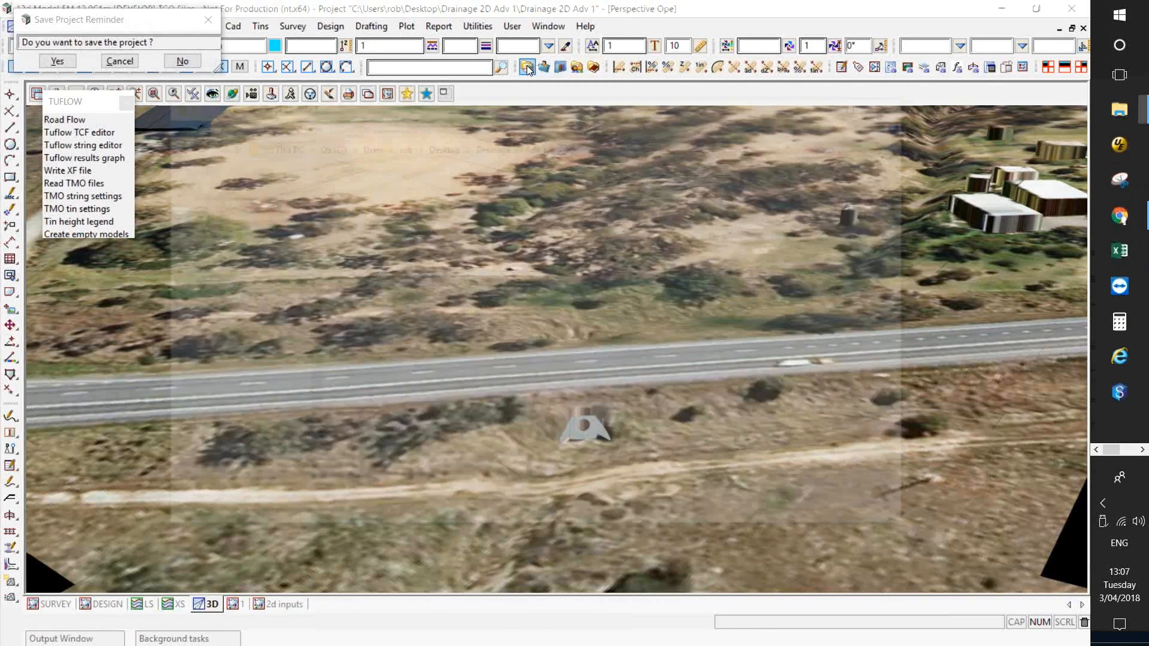
pyautogui.click(526, 68)
pyautogui.click(388, 170)
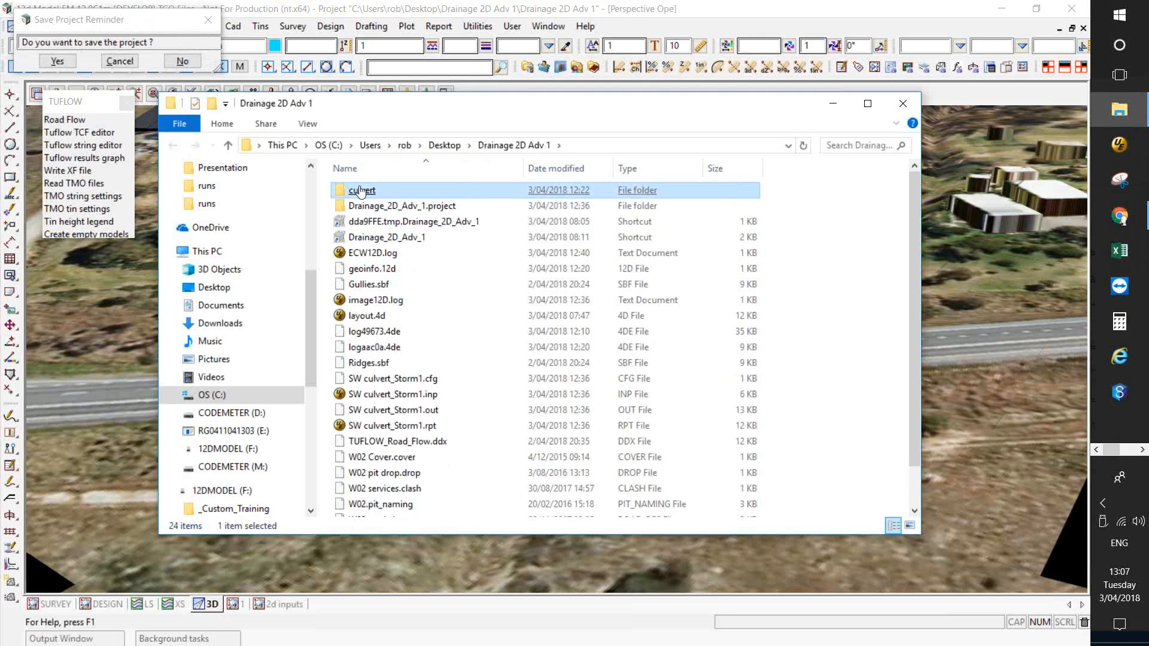
pyautogui.doubleClick(361, 190)
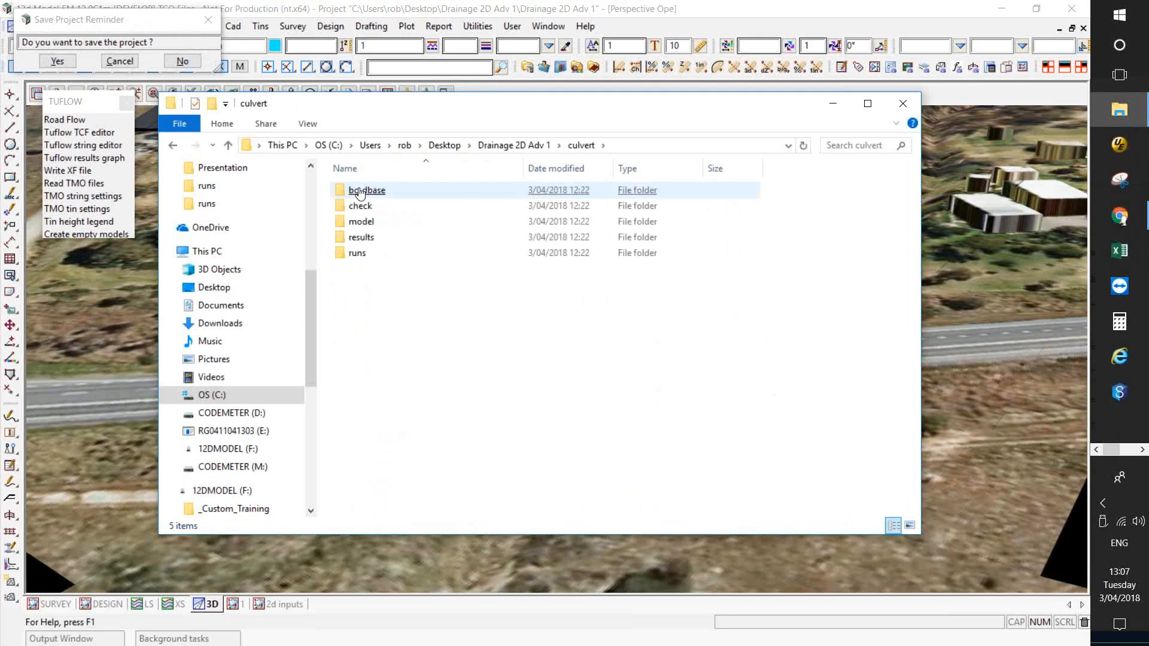
pyautogui.click(361, 191)
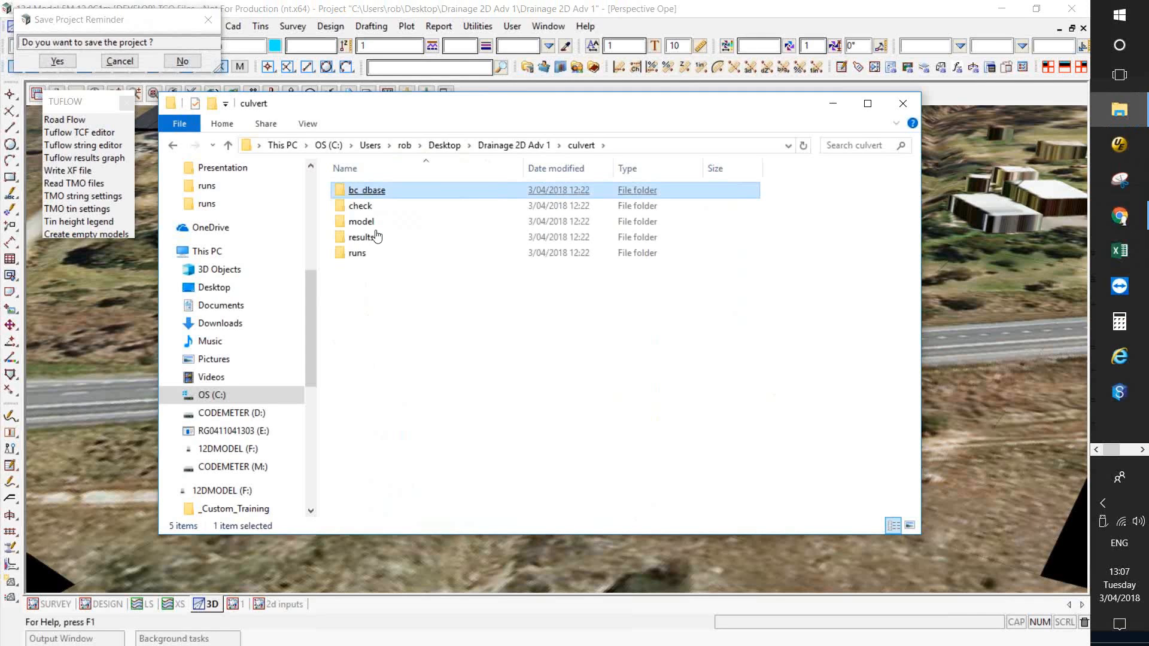
pyautogui.doubleClick(363, 254)
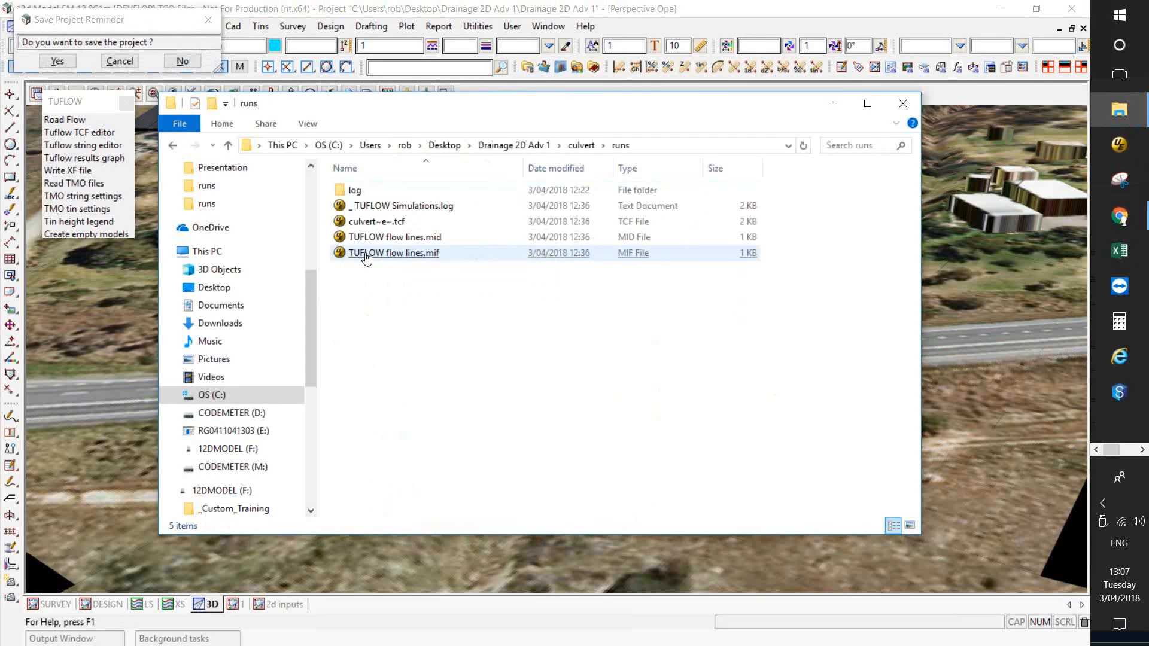
pyautogui.click(366, 255)
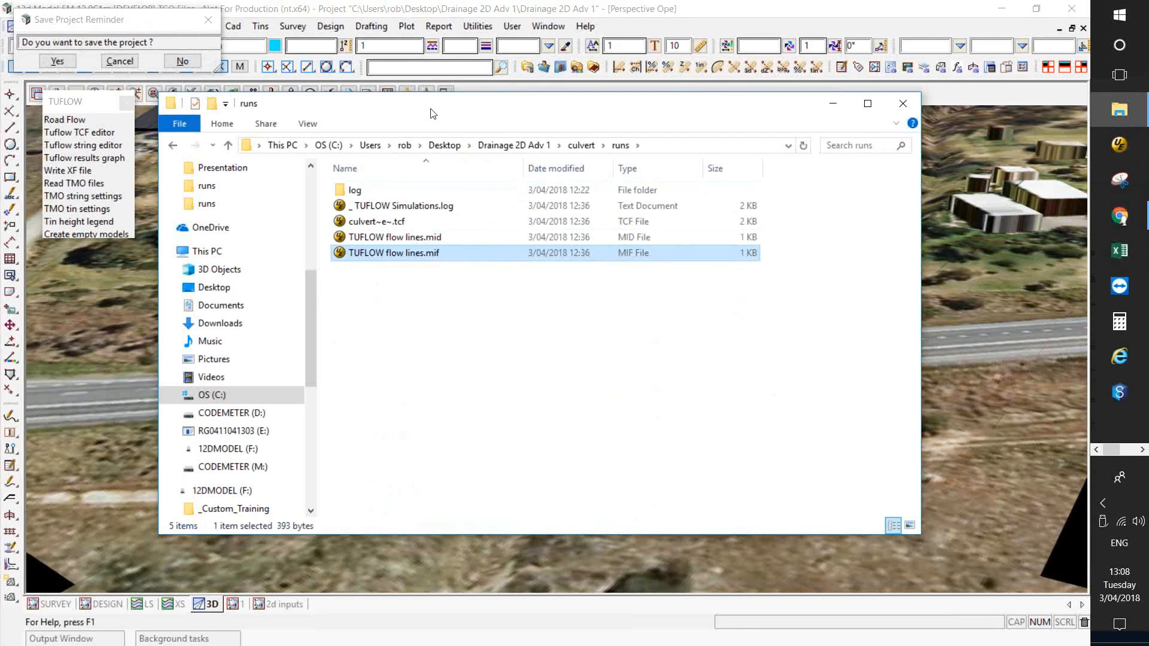
# Step: Load culvert~e~.tcf from the runs folder into 12d Model's TUFLOW Project Editor
pyautogui.moveTo(605, 198); pyautogui.dragTo(661, 310)
pyautogui.click(584, 324)
pyautogui.moveTo(589, 326); pyautogui.dragTo(281, 246)
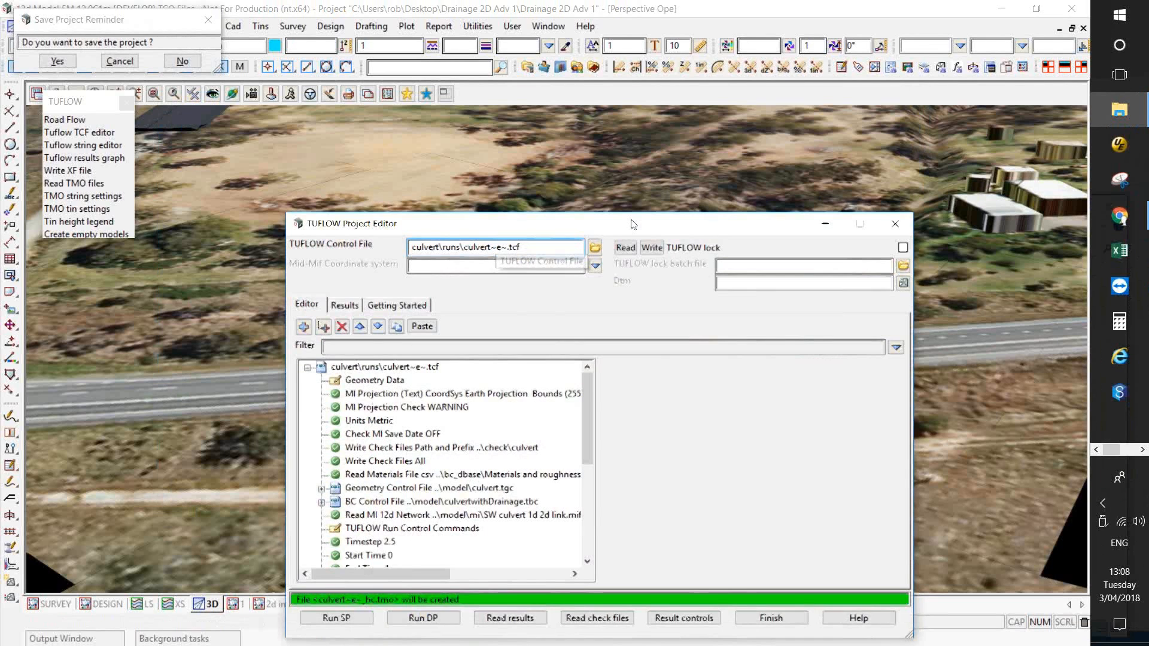
pyautogui.moveTo(631, 224); pyautogui.dragTo(711, 96)
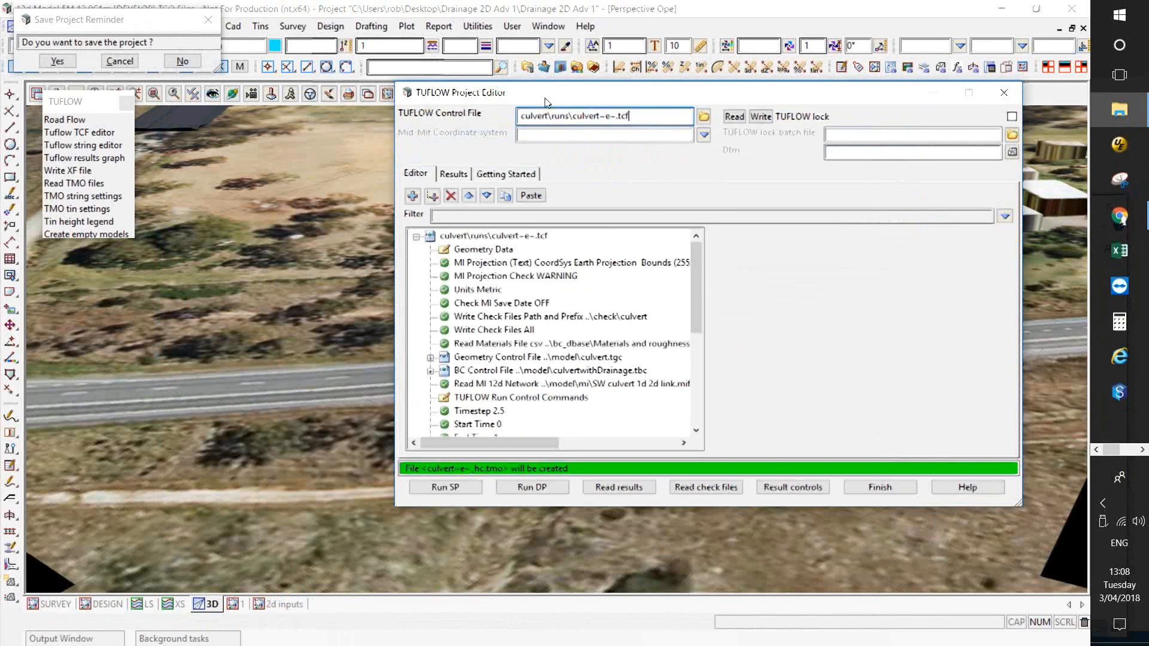
pyautogui.hotkey('alt', 'd')
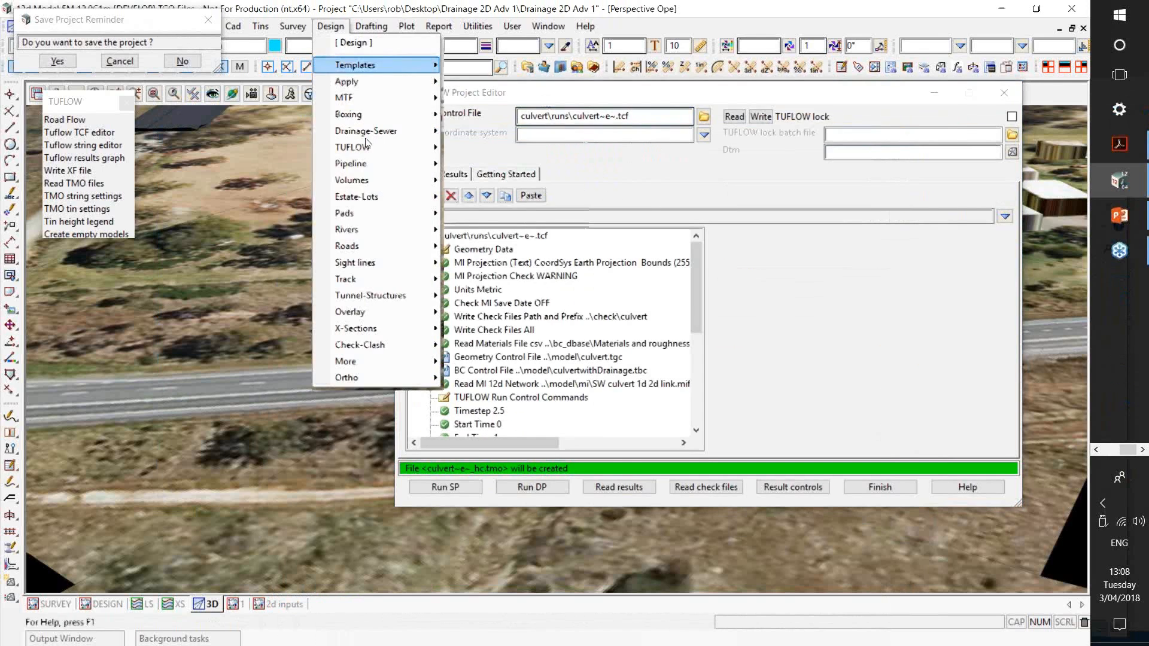
pyautogui.moveTo(366, 147)
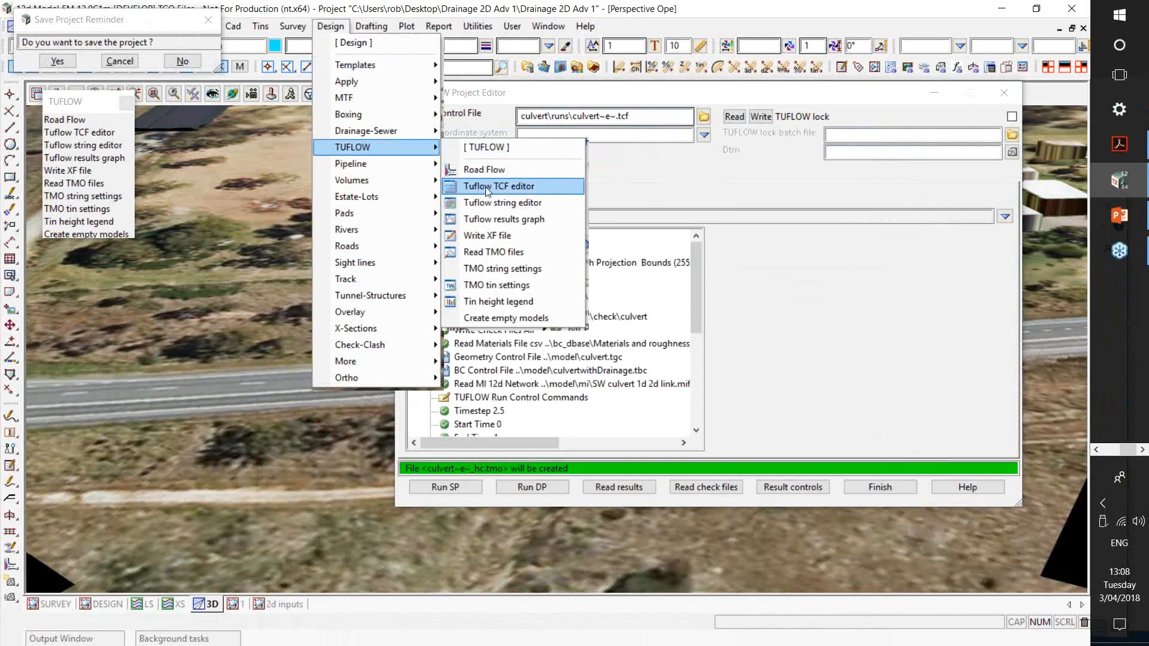
pyautogui.click(231, 187)
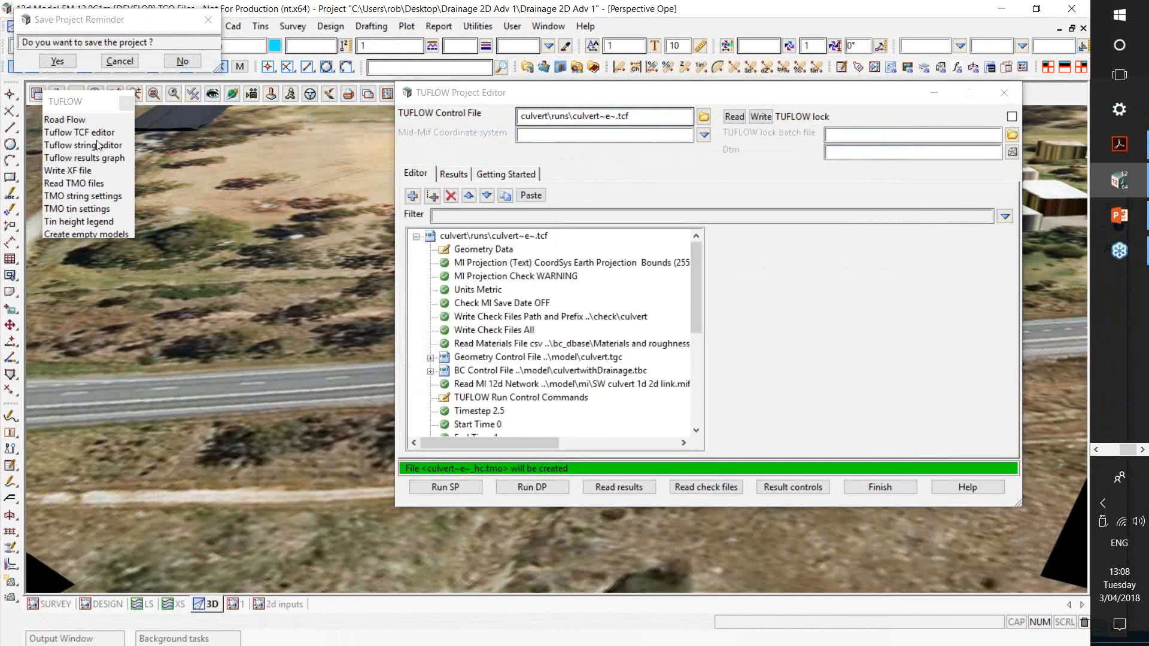
# Step: Open TUFLOW Road Flow beside the project editor, review its required and optional data, and close it without running
pyautogui.click(84, 120)
pyautogui.moveTo(84, 120); pyautogui.dragTo(88, 117)
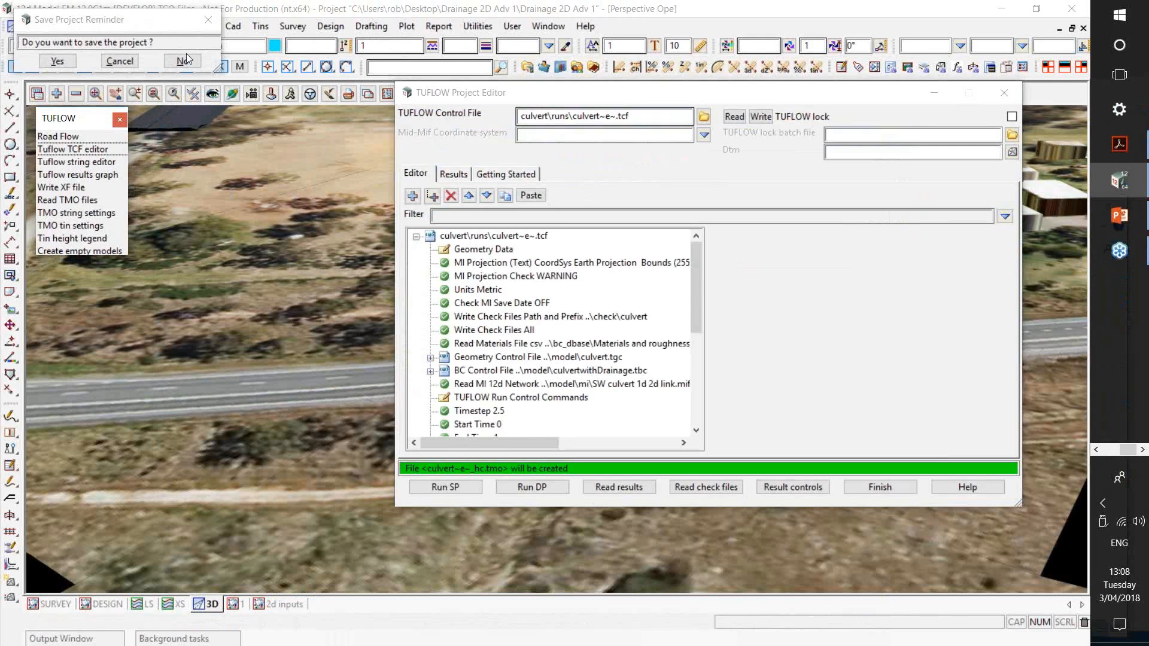
pyautogui.moveTo(748, 96); pyautogui.dragTo(659, 110)
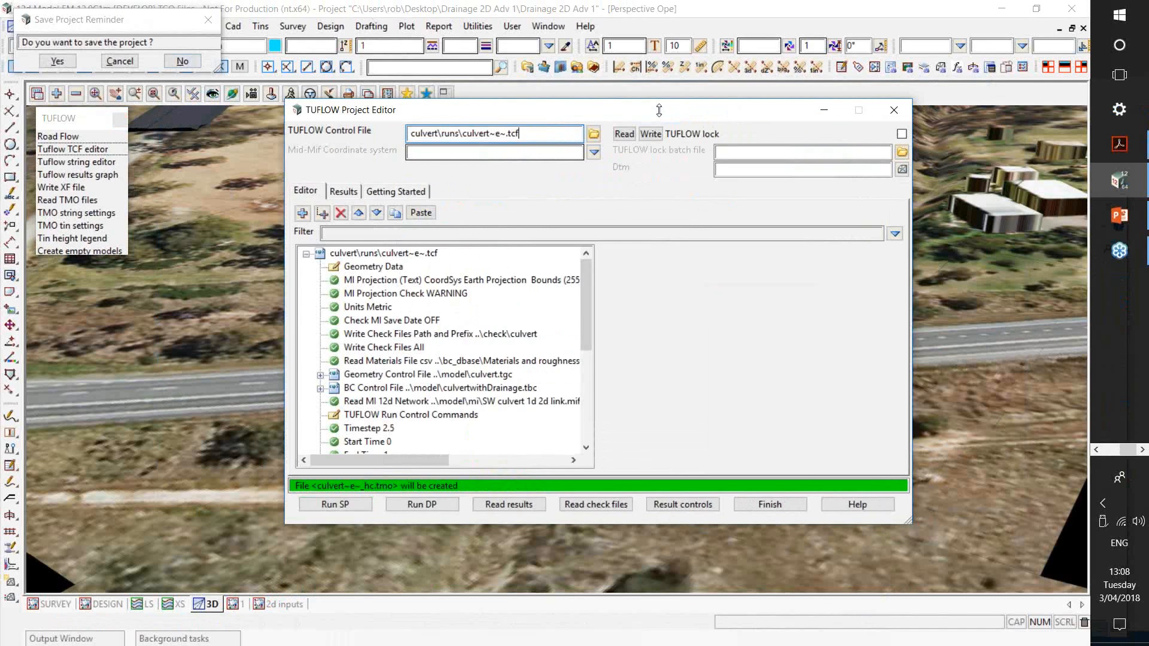
pyautogui.moveTo(659, 110); pyautogui.dragTo(734, 102)
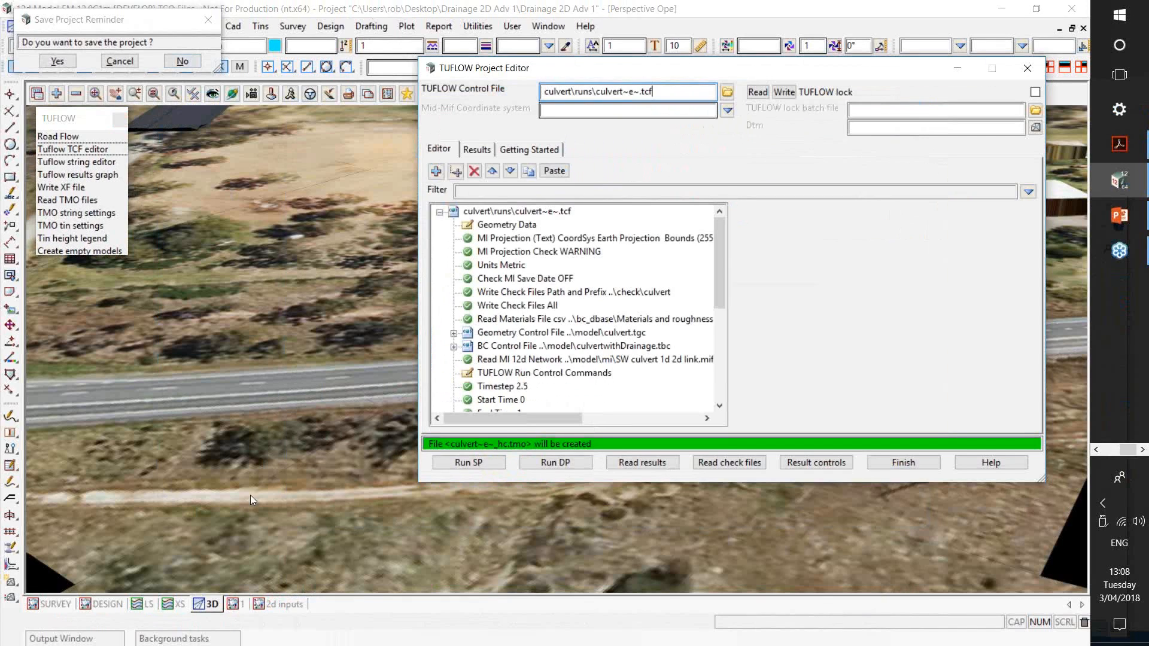
pyautogui.click(10, 564)
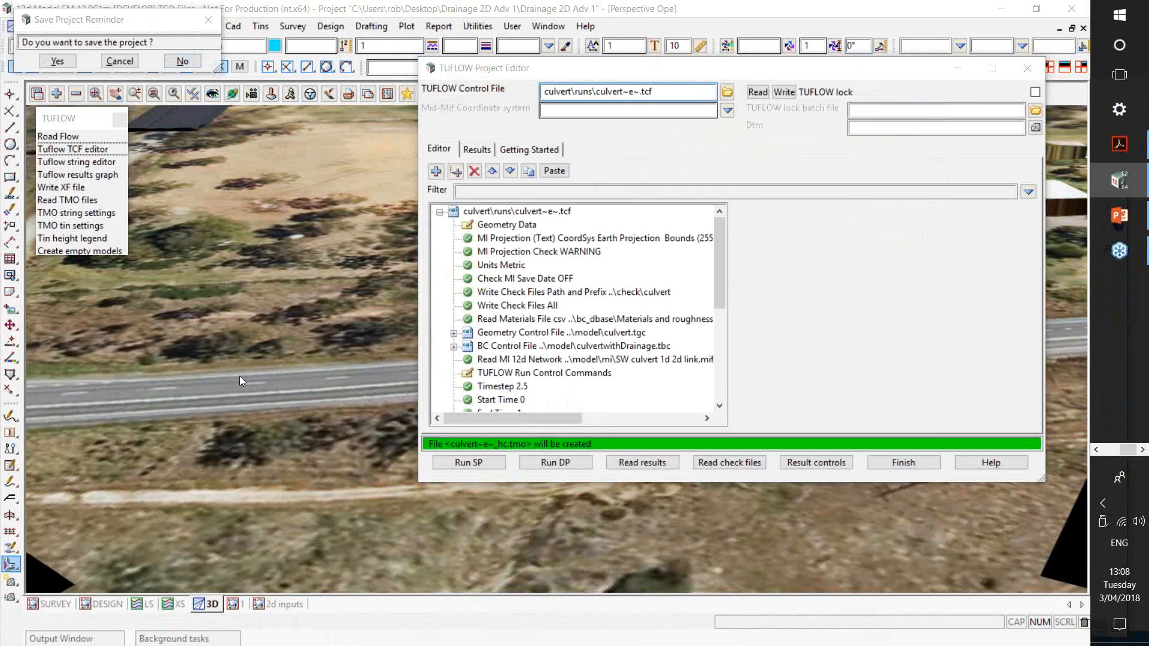
pyautogui.moveTo(225, 344); pyautogui.dragTo(258, 96)
pyautogui.click(84, 119)
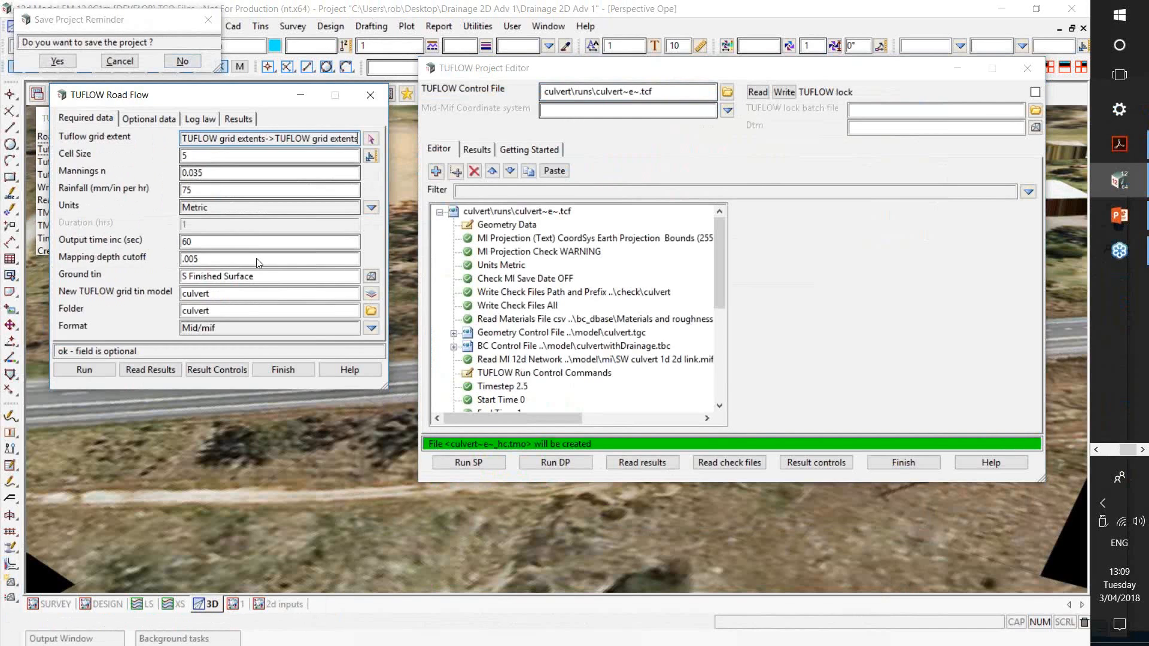
pyautogui.click(149, 118)
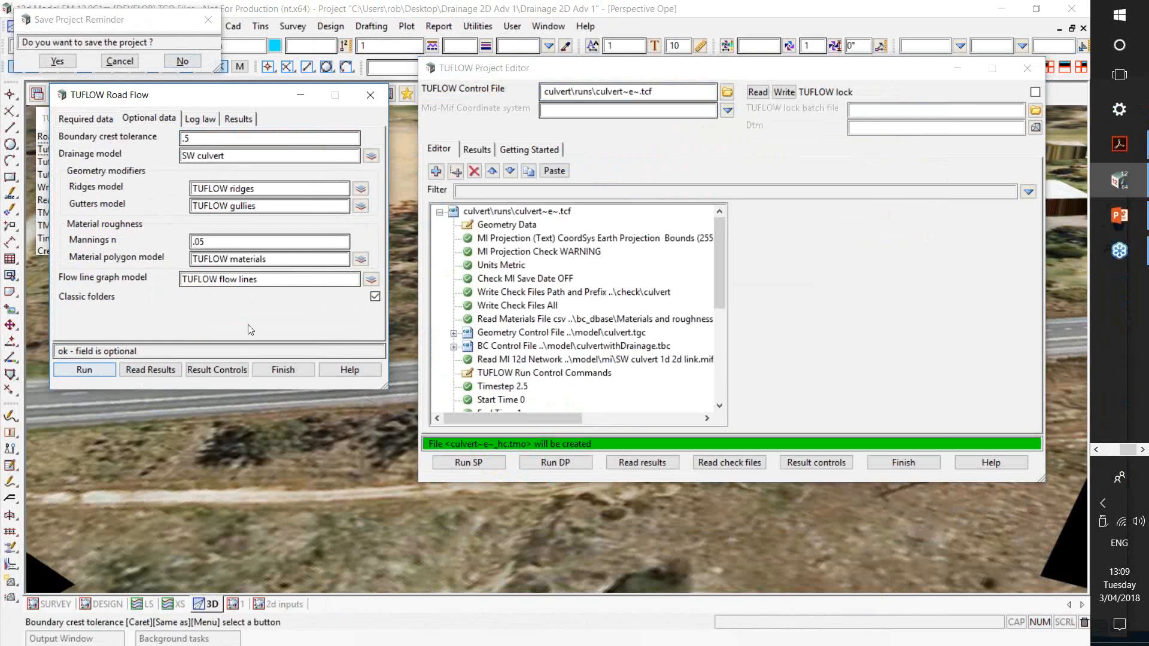
pyautogui.click(289, 371)
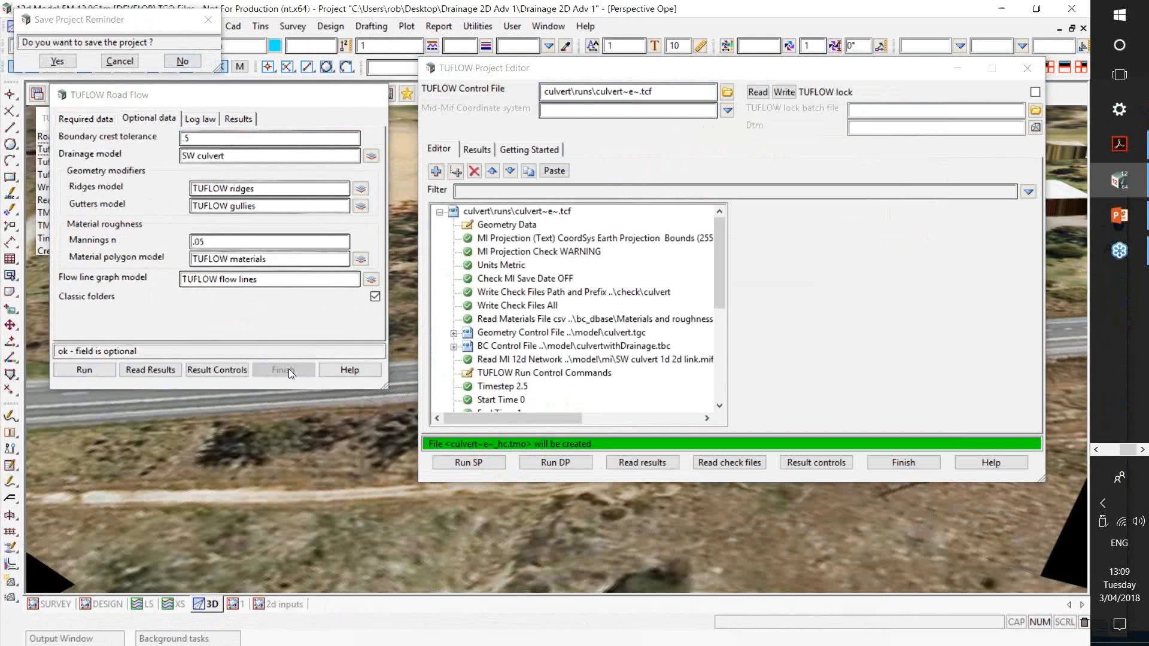
# Step: Save the project and run the culvert~e~.tcf simulation with the DP version of TUFLOW
pyautogui.click(529, 70)
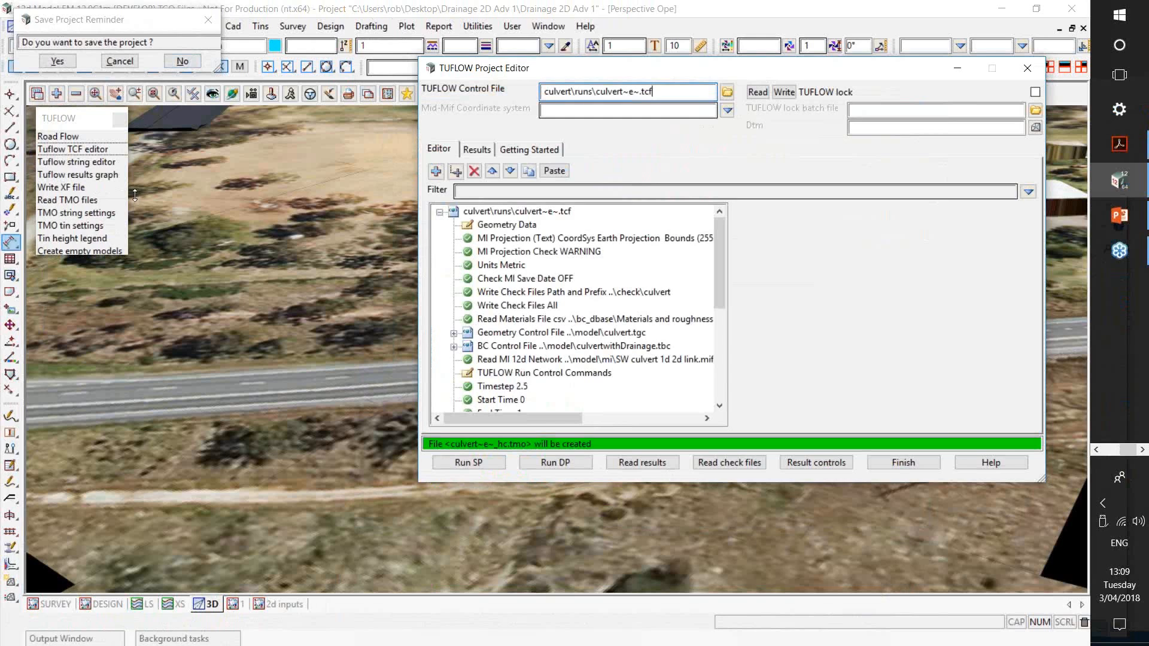
pyautogui.click(59, 62)
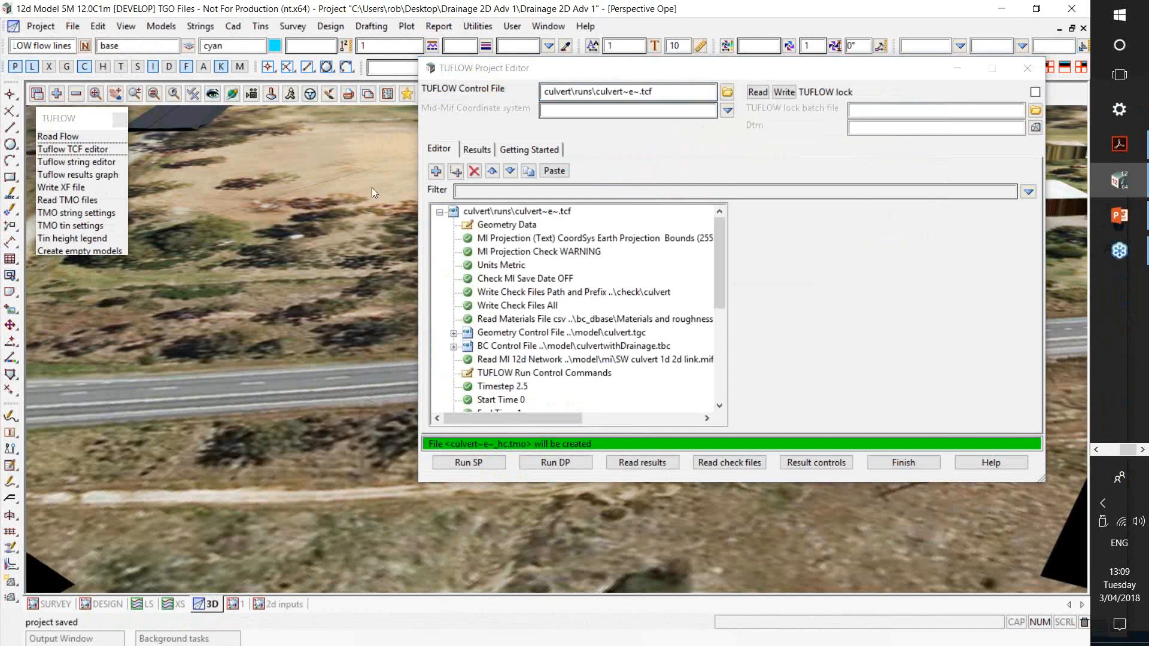
pyautogui.click(552, 463)
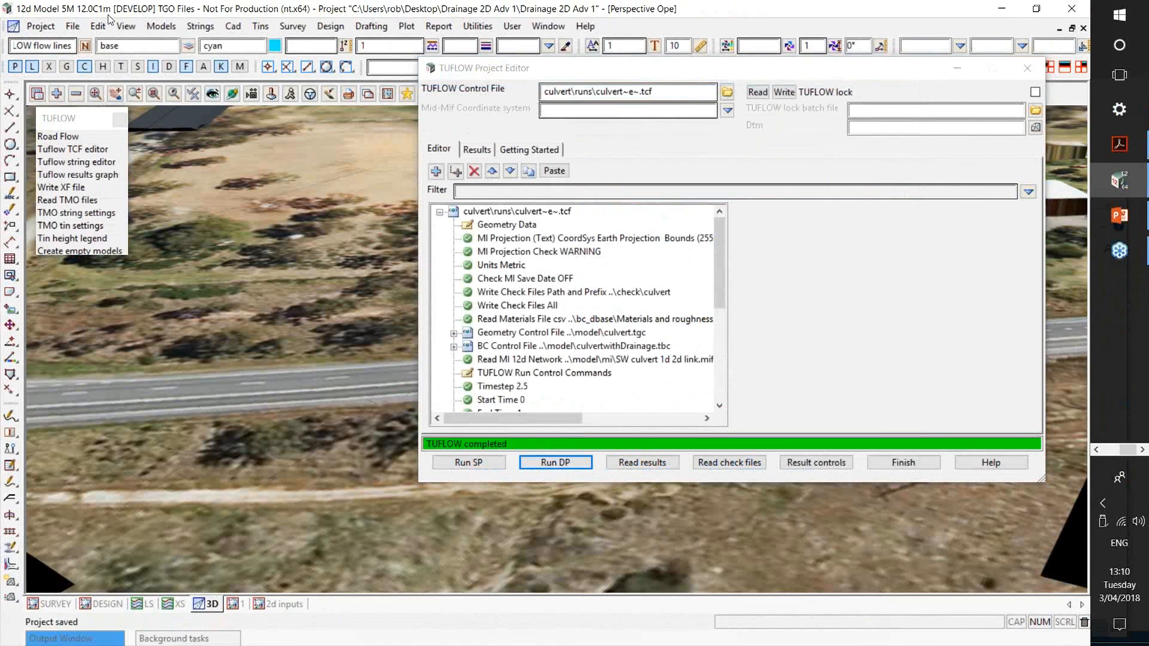
# Step: Set the results log file to culvertSW_culvert_Storm1.tlf and read the TUFLOW results into the project
pyautogui.click(616, 464)
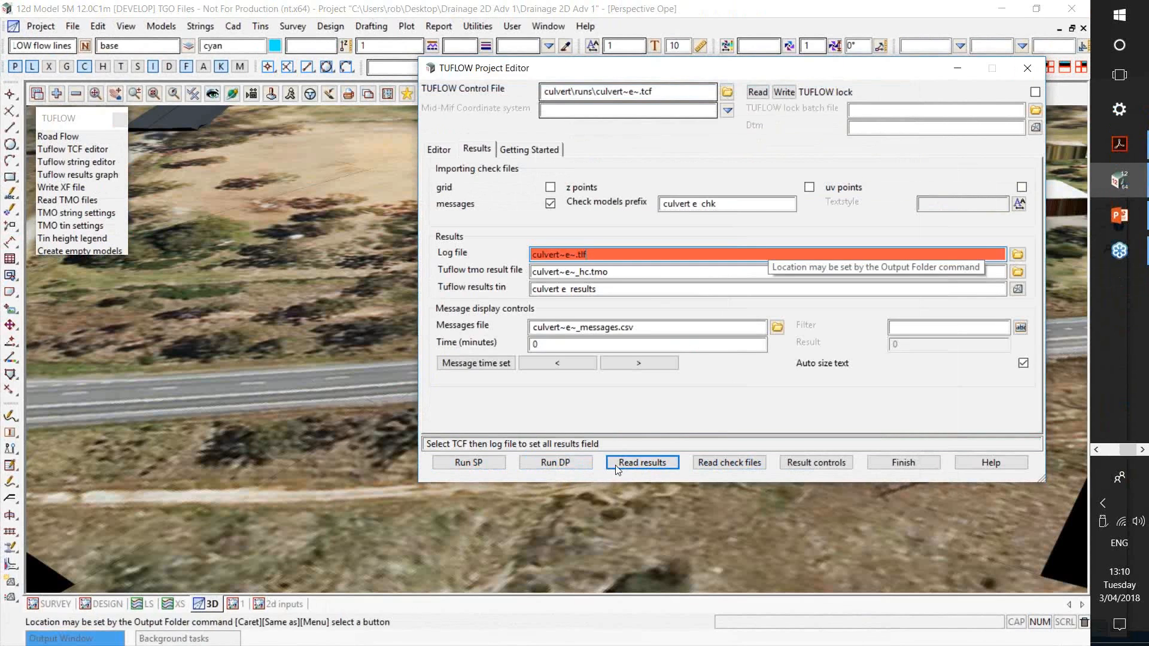
pyautogui.click(1021, 255)
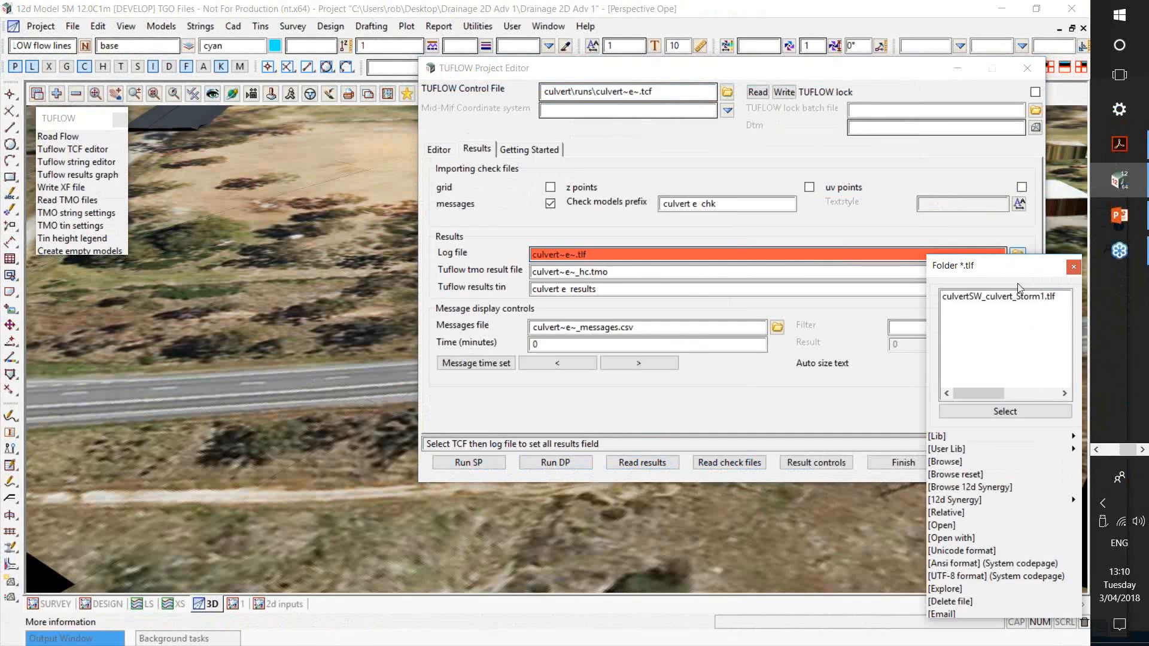
pyautogui.click(1024, 296)
pyautogui.doubleClick(1025, 297)
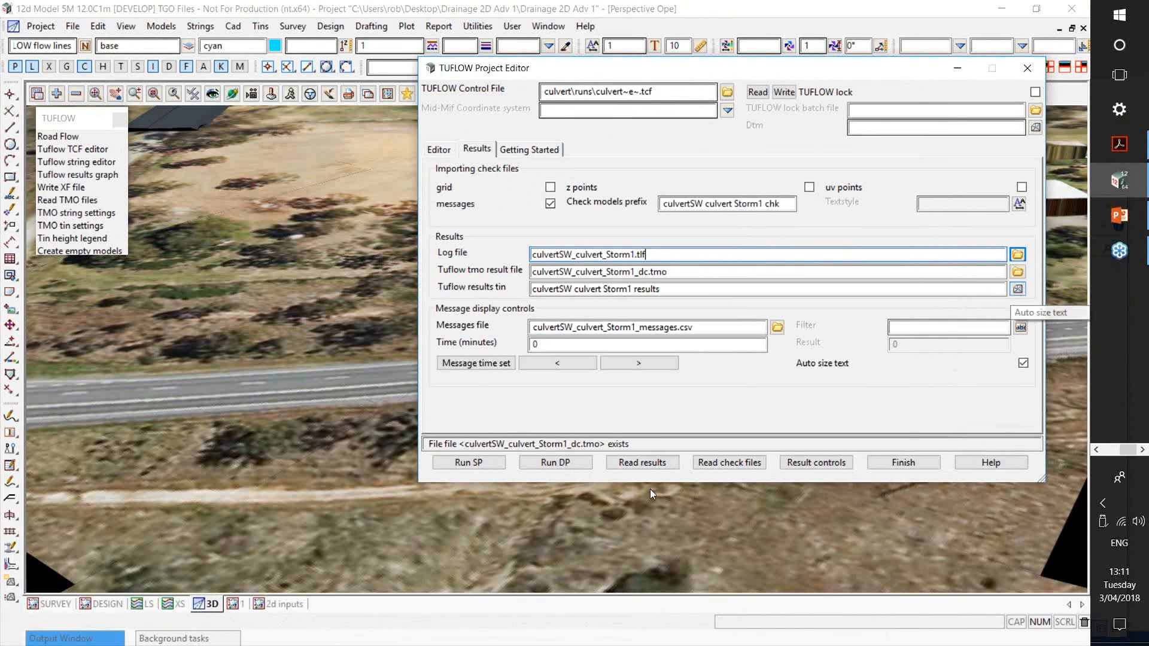
pyautogui.click(646, 466)
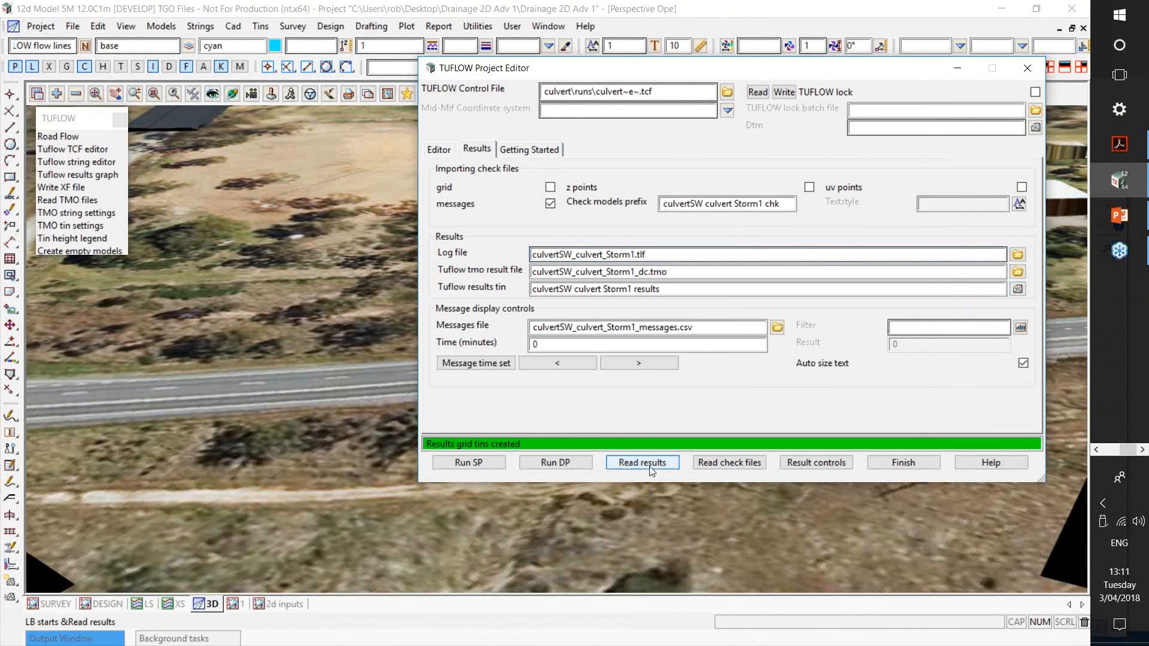
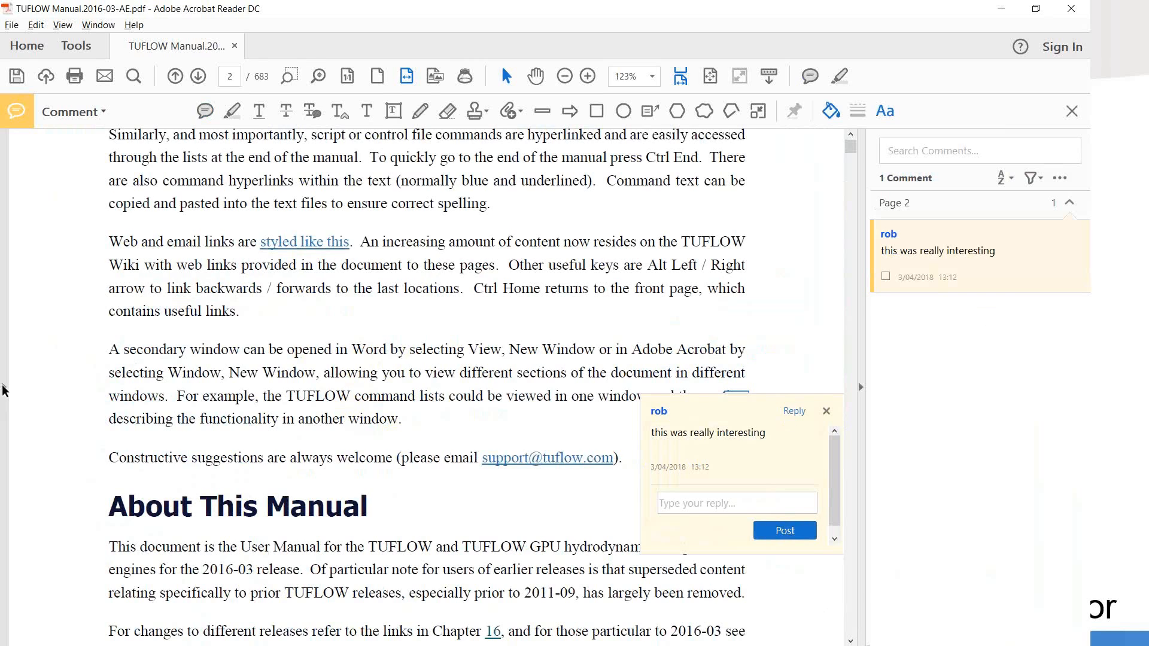
# Step: Show the TUFLOW manual's bookmarks and search the current document for "iwl"
pyautogui.click(3, 391)
pyautogui.click(15, 173)
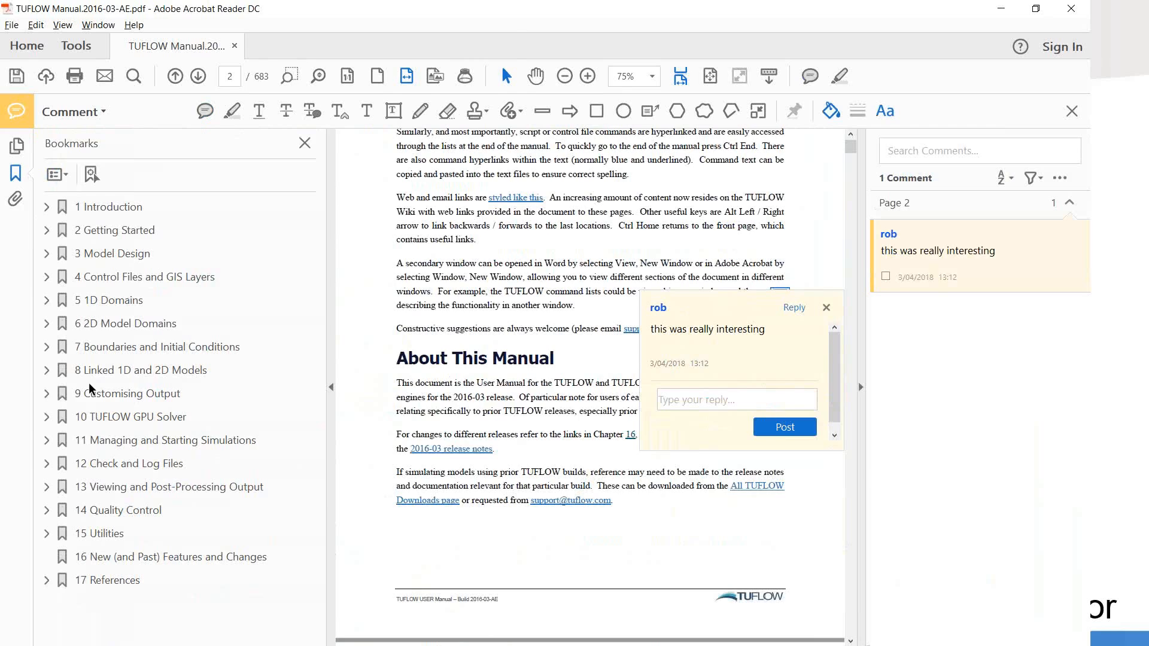
pyautogui.hotkey('ctrl', 'shift', 'f')
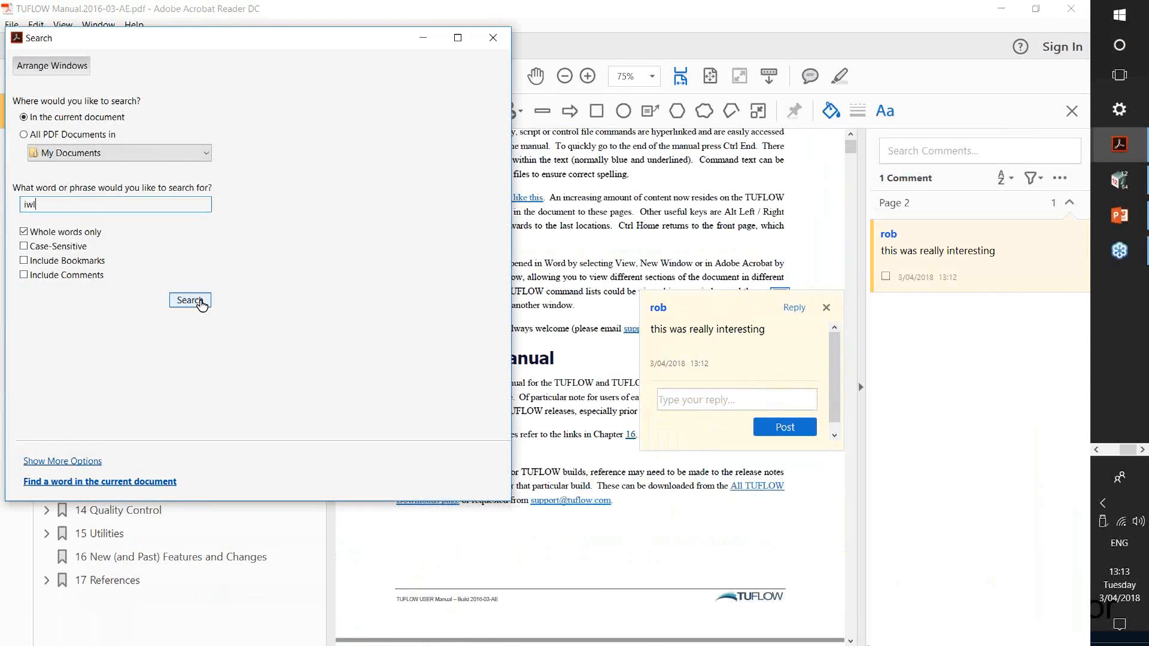
pyautogui.click(202, 304)
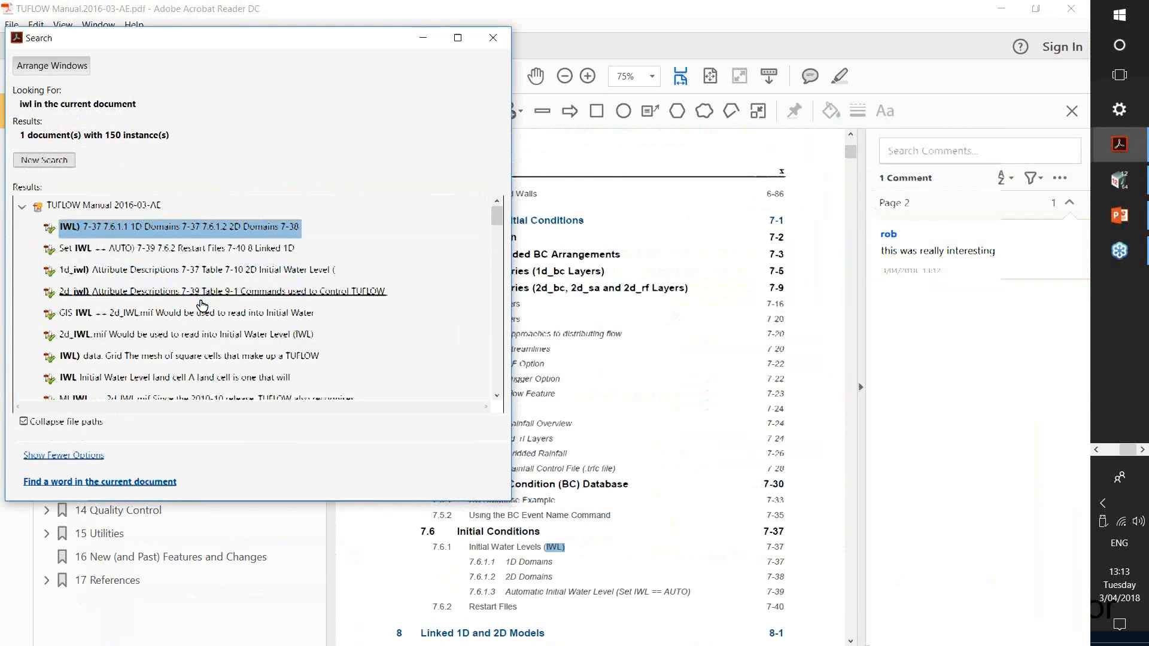
# Step: Return to 12d Model and display the control file's command tree in the TUFLOW Project Editor
pyautogui.hotkey('alt', 'Tab')
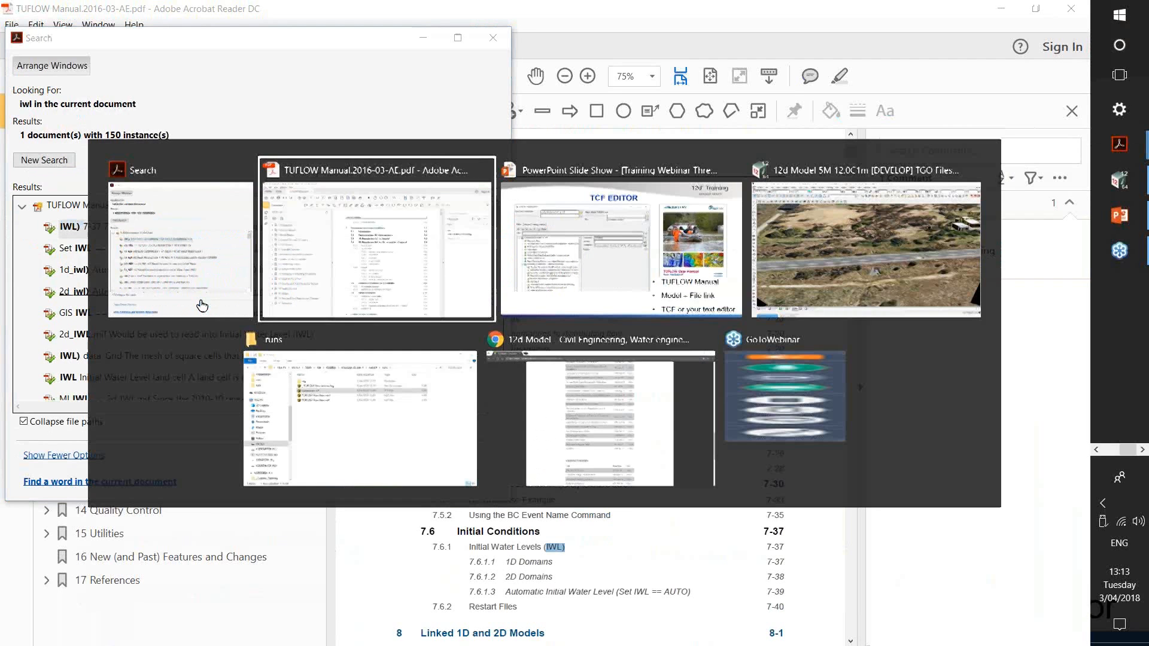
pyautogui.press('Tab')
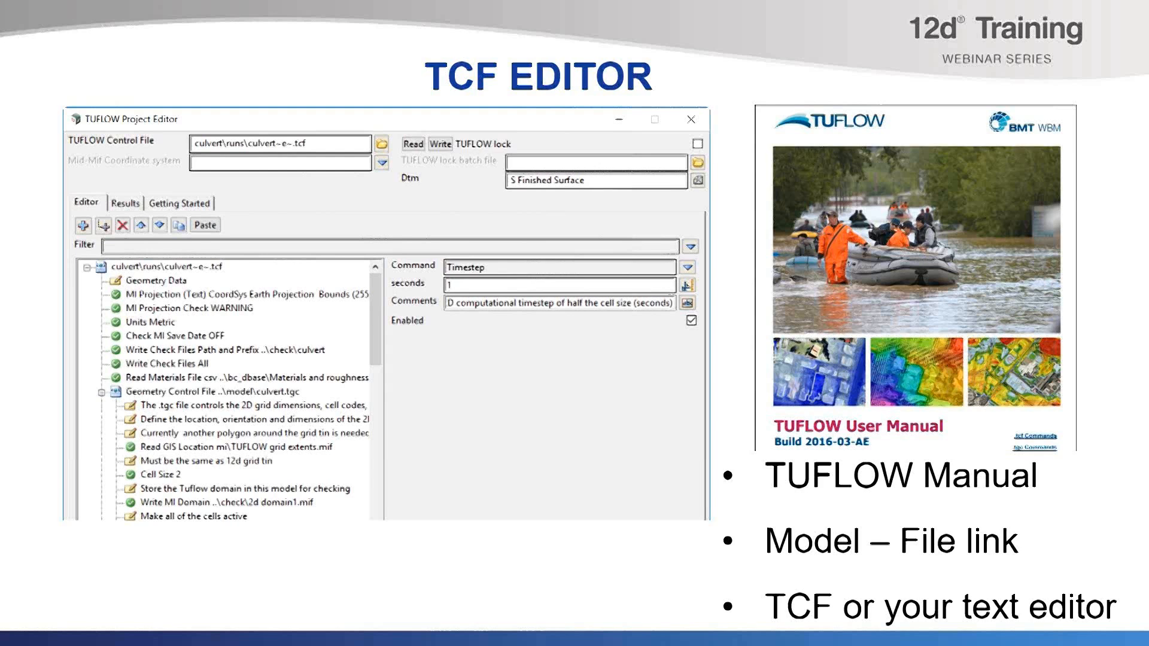
pyautogui.hotkey('alt', 'Tab')
pyautogui.hotkey('alt', 'Tab')
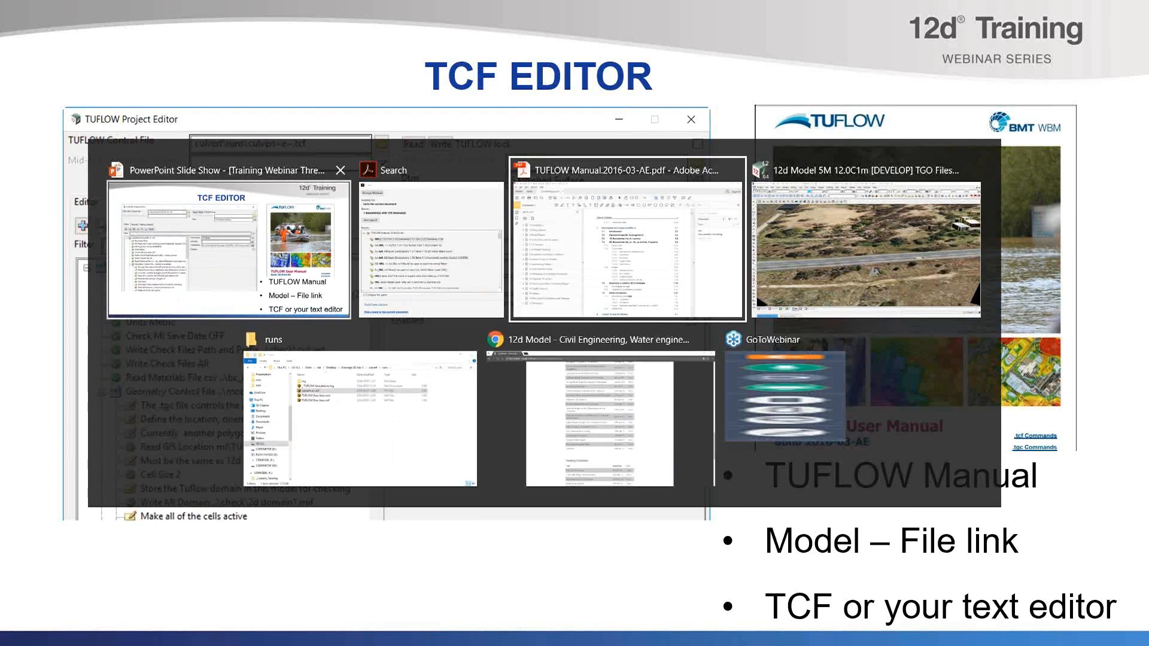
pyautogui.hotkey('alt', 'Tab')
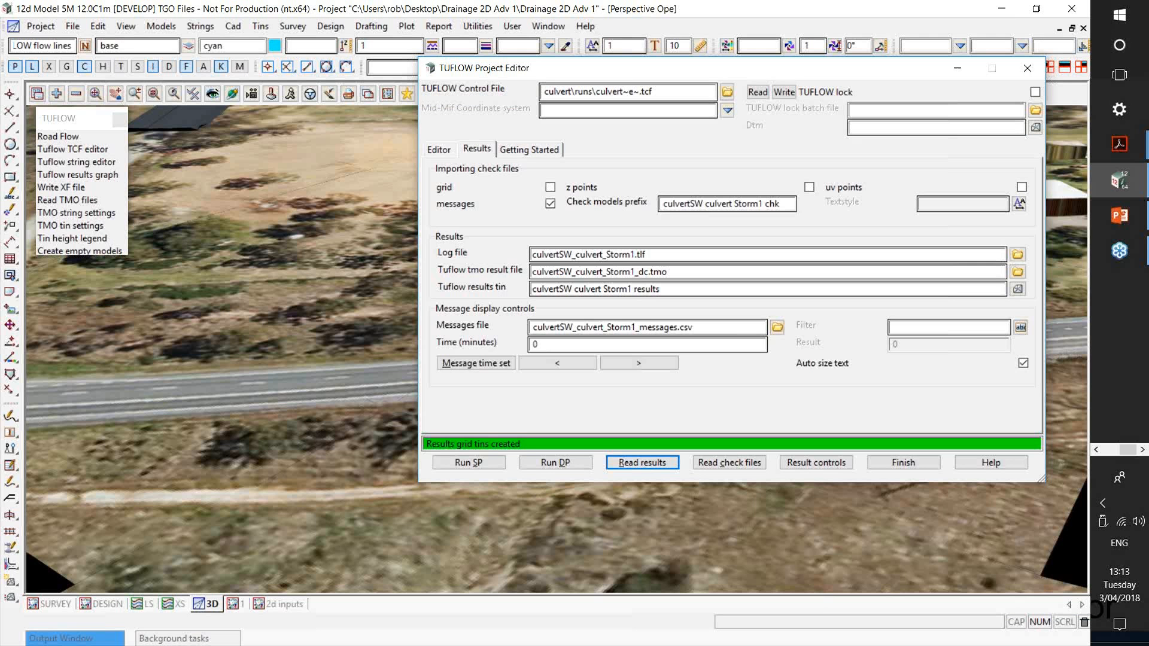
pyautogui.click(439, 149)
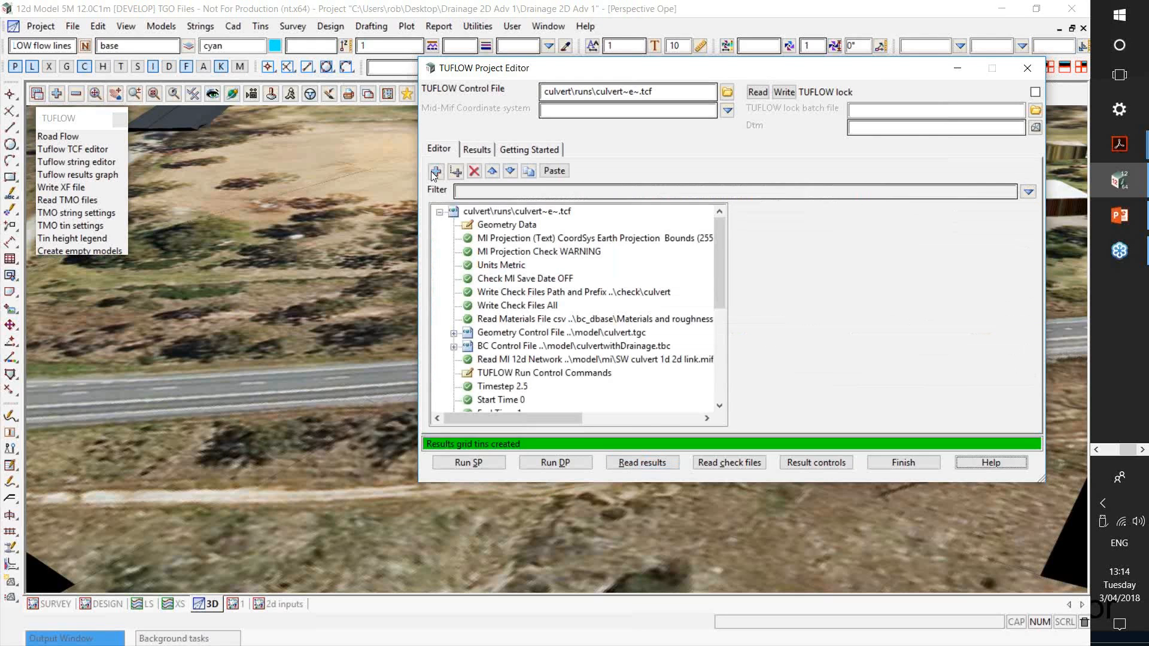
# Step: Open the control file culvert~e~.tcf in the UltraEdit text editor, look over its commands, and close it to return to 12d Model
pyautogui.click(440, 213)
pyautogui.click(440, 212)
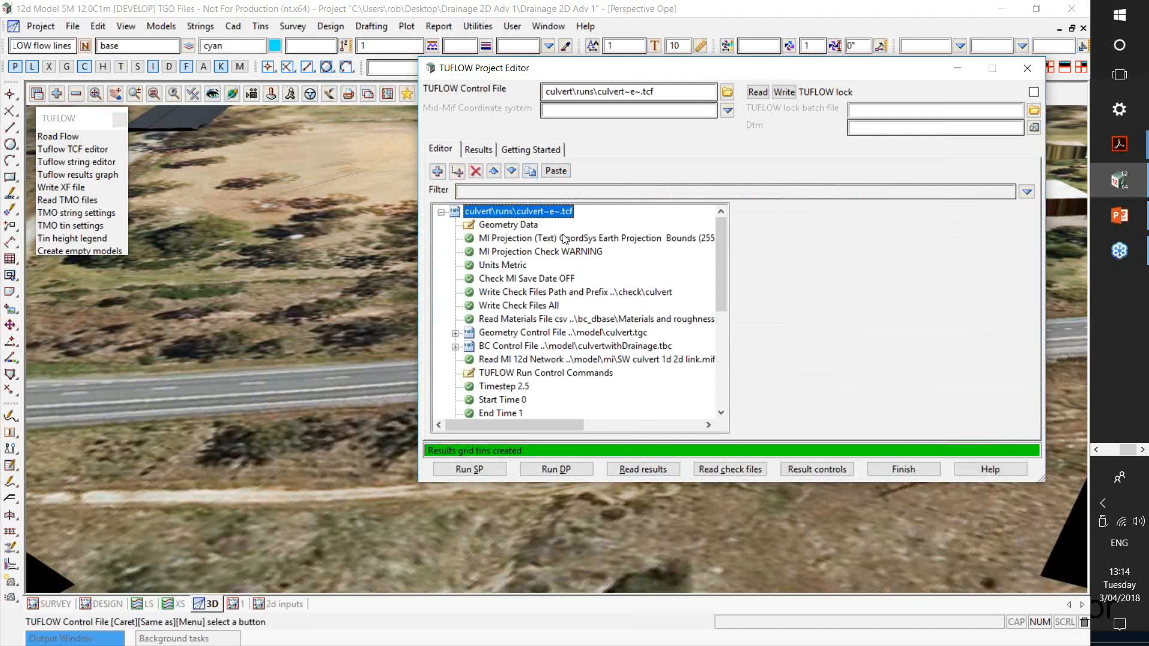
pyautogui.click(728, 93)
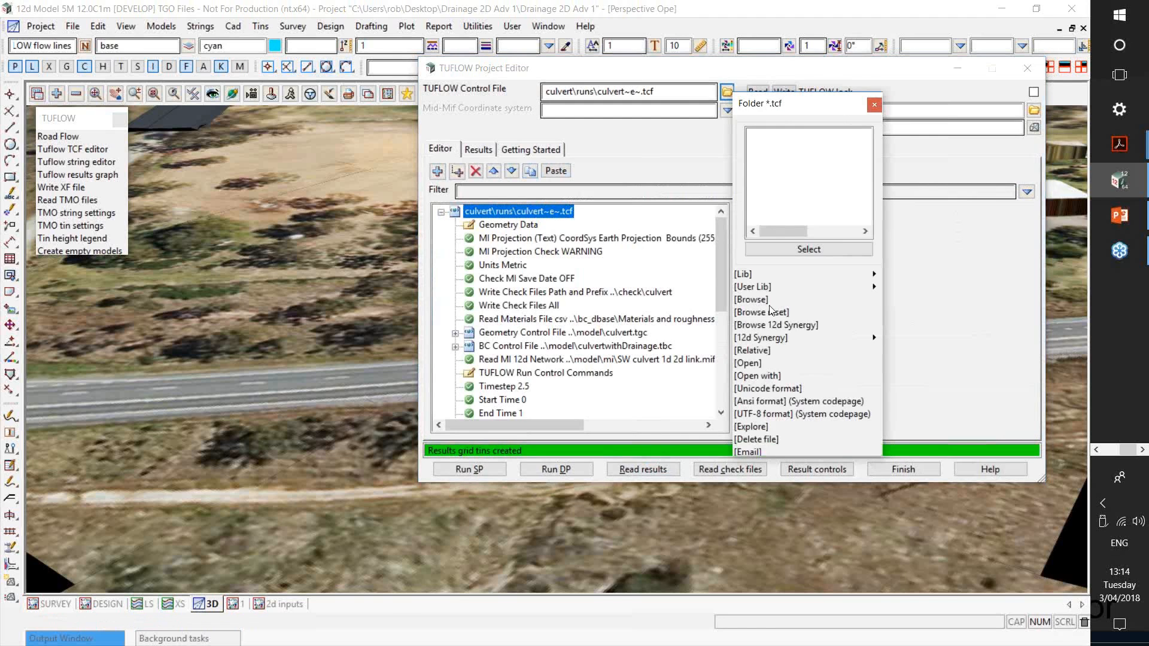
pyautogui.click(758, 364)
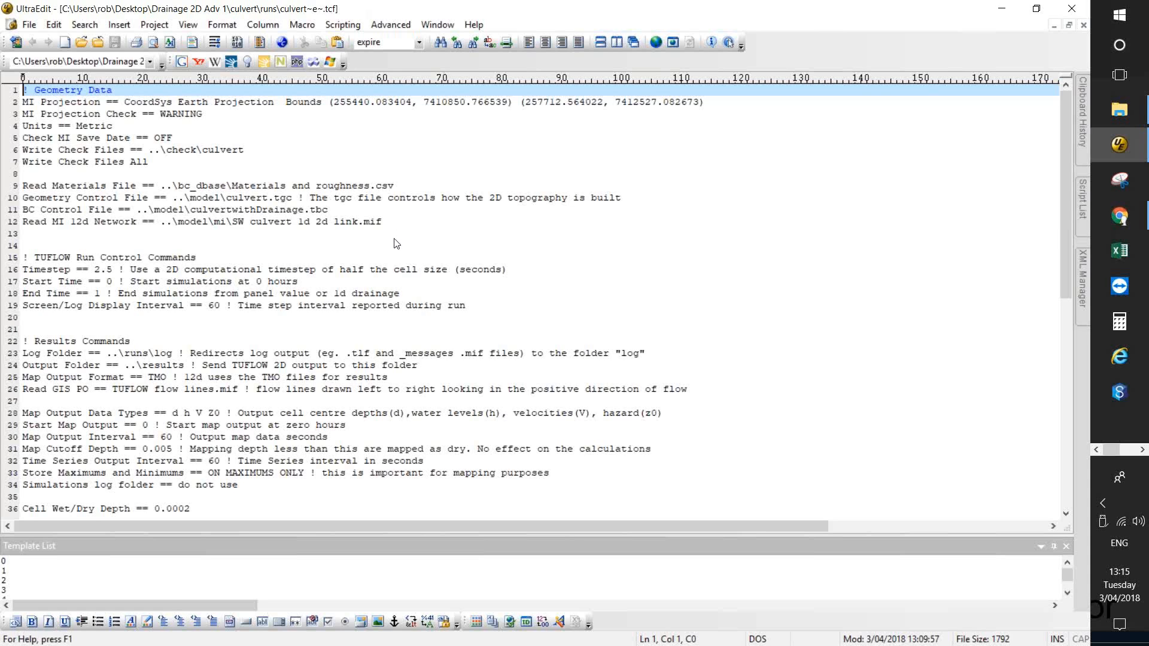
pyautogui.click(1071, 9)
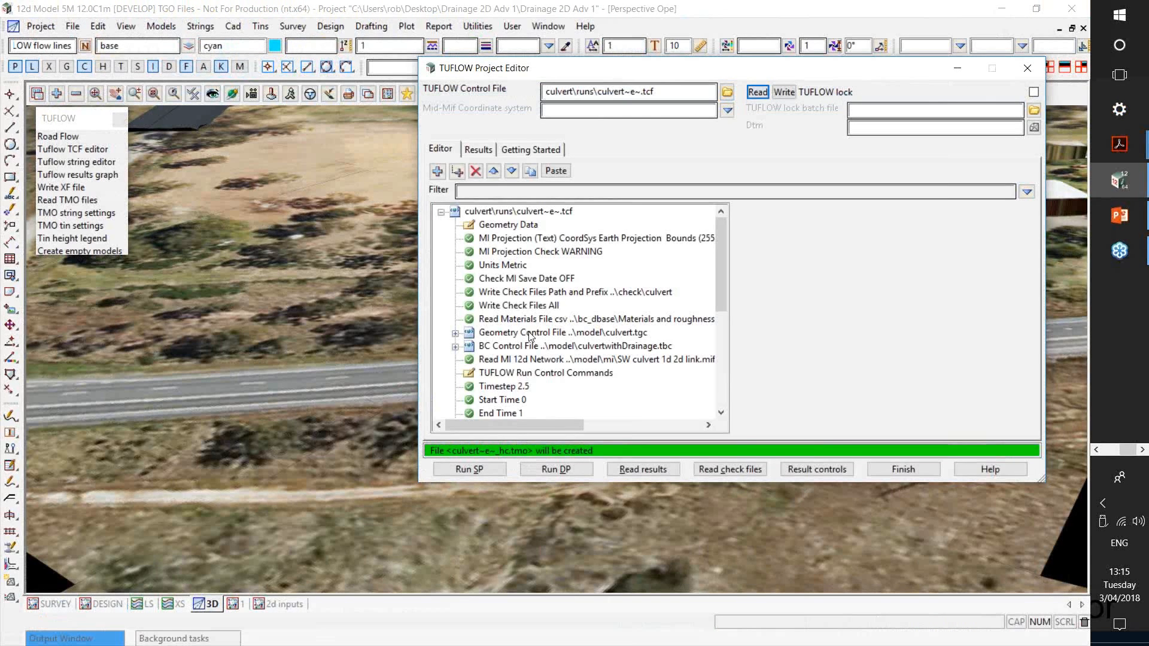
# Step: Expand the Geometry Control File branch in the command tree and show the settings of its Cell Size command
pyautogui.click(507, 333)
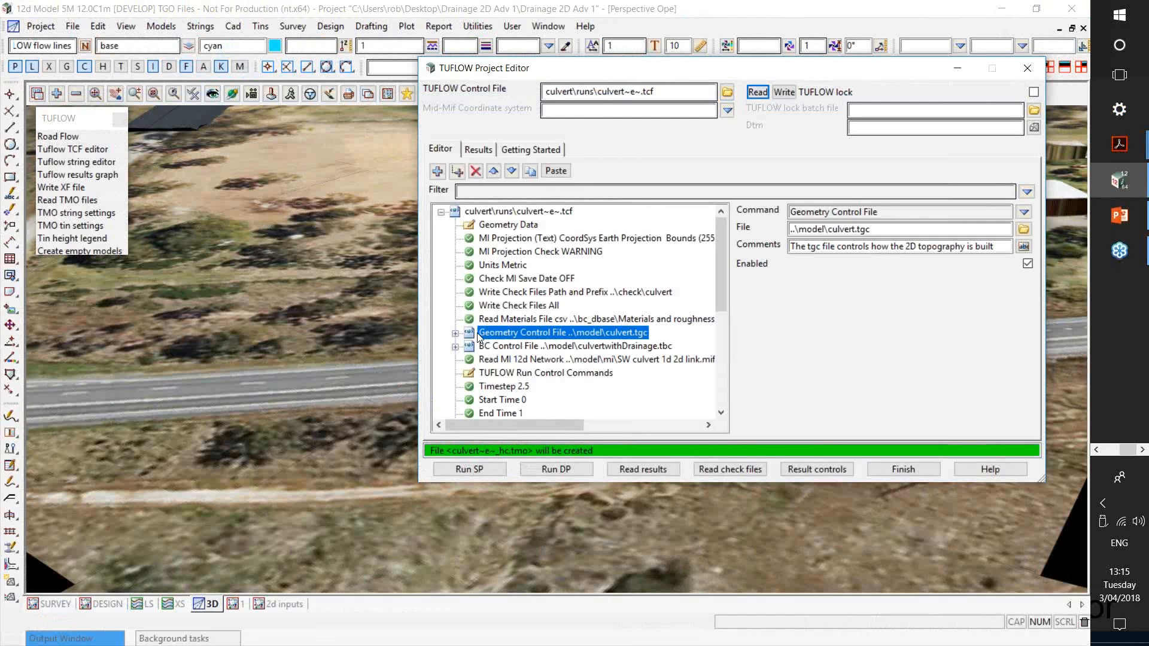
pyautogui.click(455, 333)
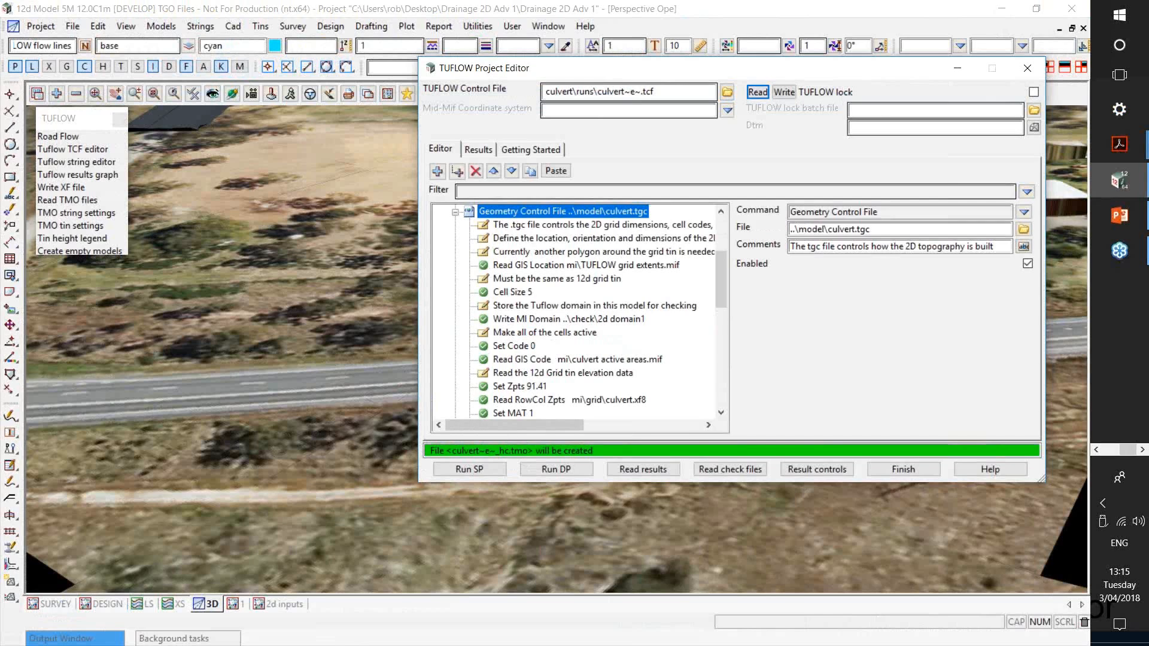
pyautogui.click(511, 292)
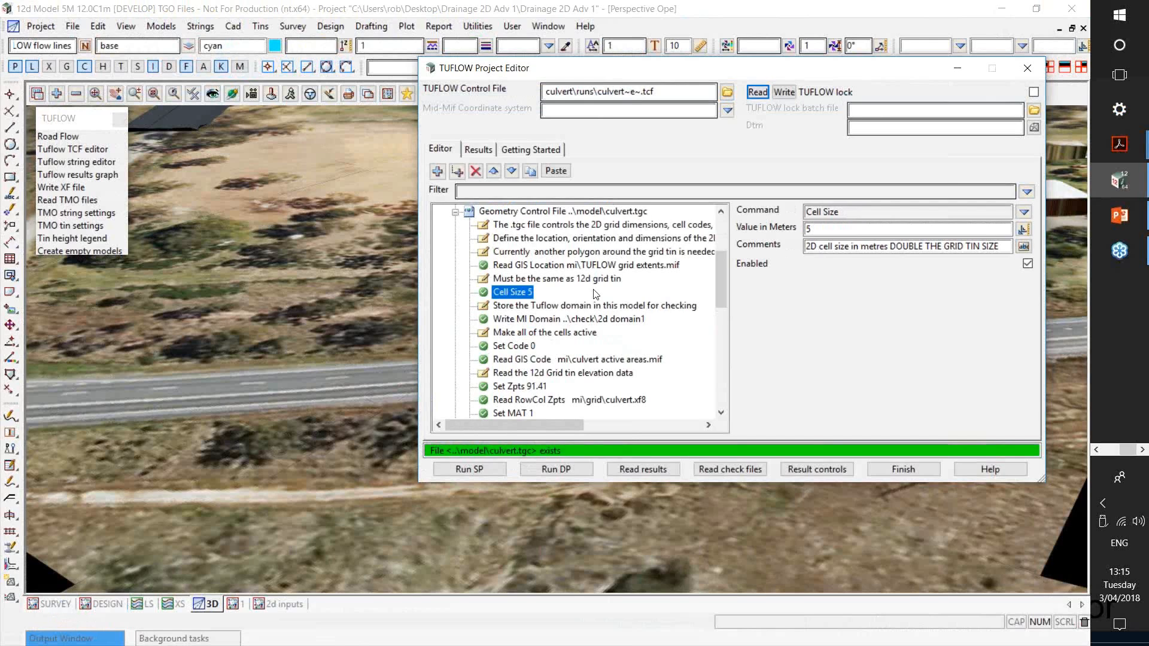
# Step: Show the settings of the Timestep command under the TUFLOW run control commands and activate its seconds value
pyautogui.scroll(-1, 569, 307)
pyautogui.scroll(-1, 570, 307)
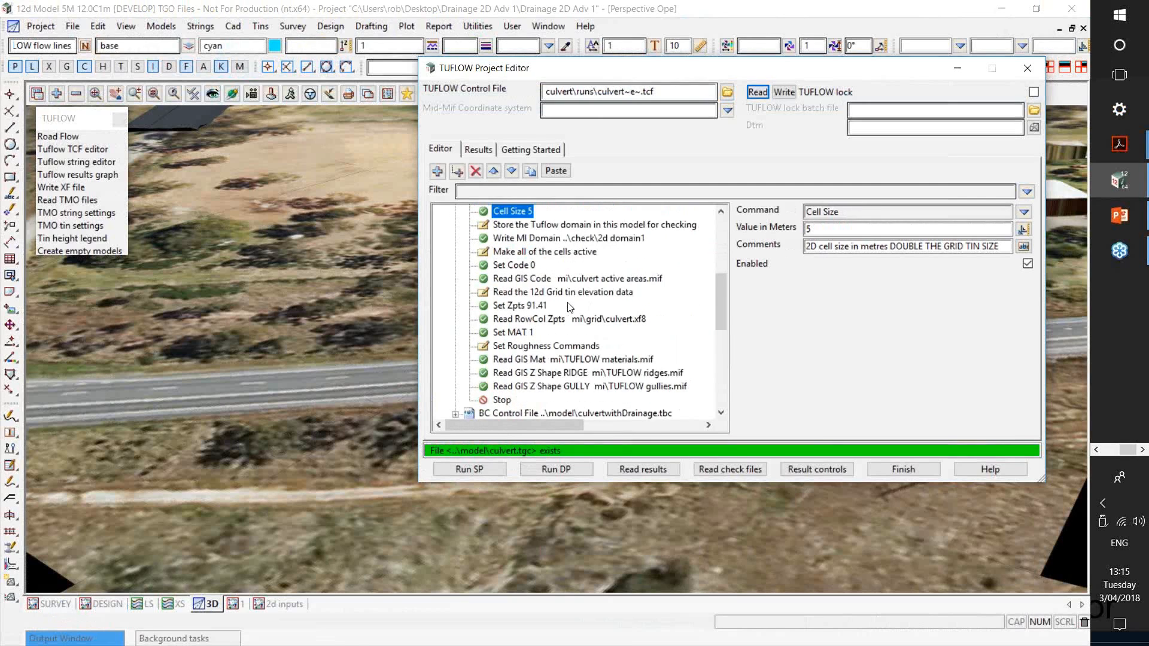
pyautogui.scroll(-2, 569, 307)
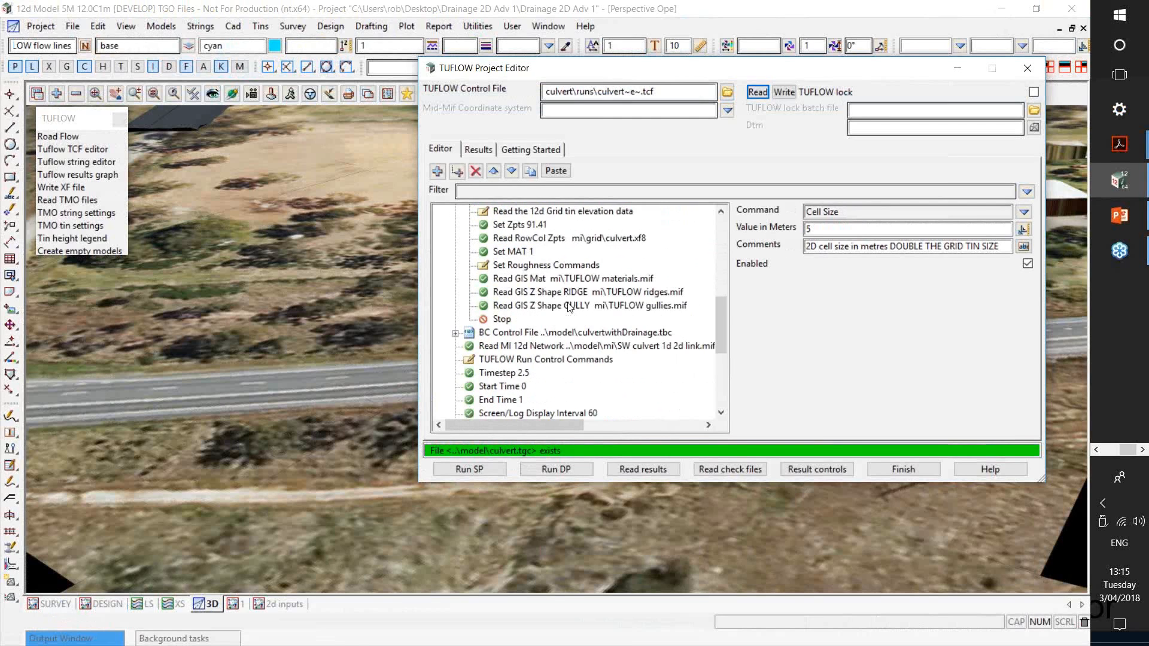
pyautogui.click(497, 374)
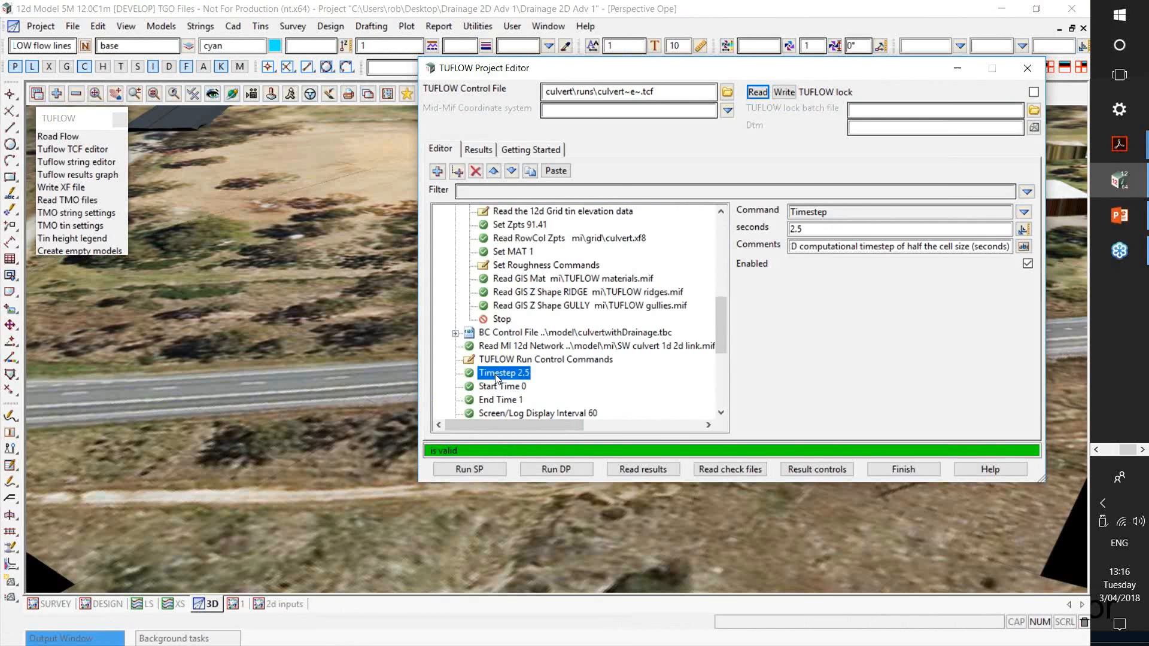
pyautogui.scroll(2, 496, 378)
pyautogui.scroll(-1, 496, 378)
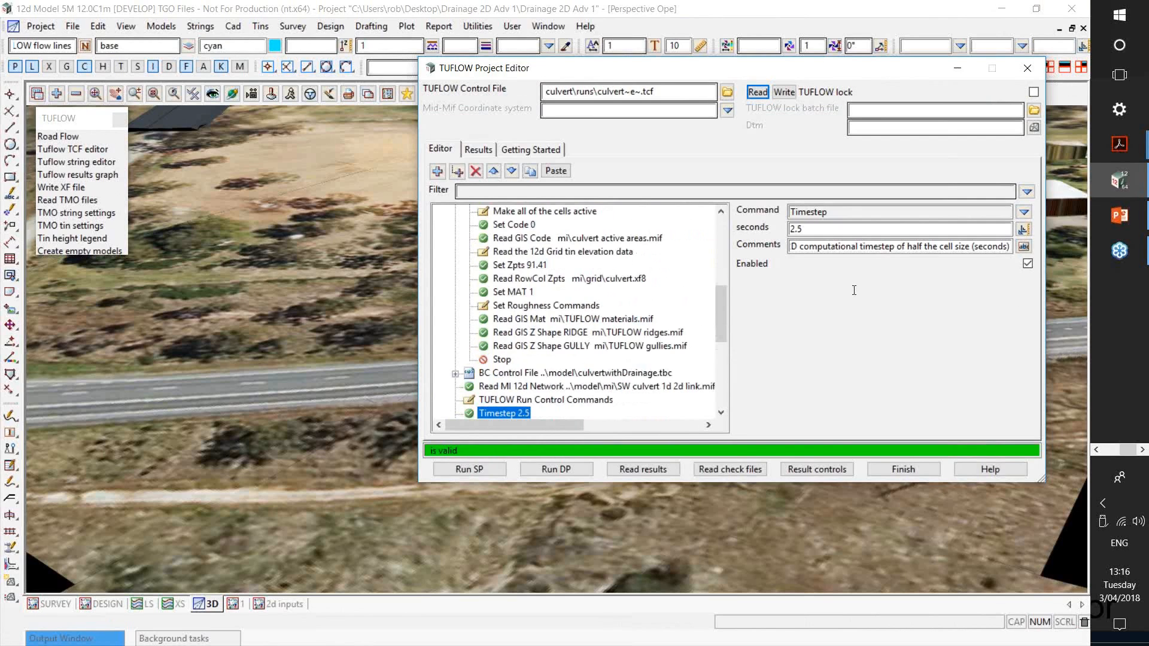
pyautogui.click(854, 228)
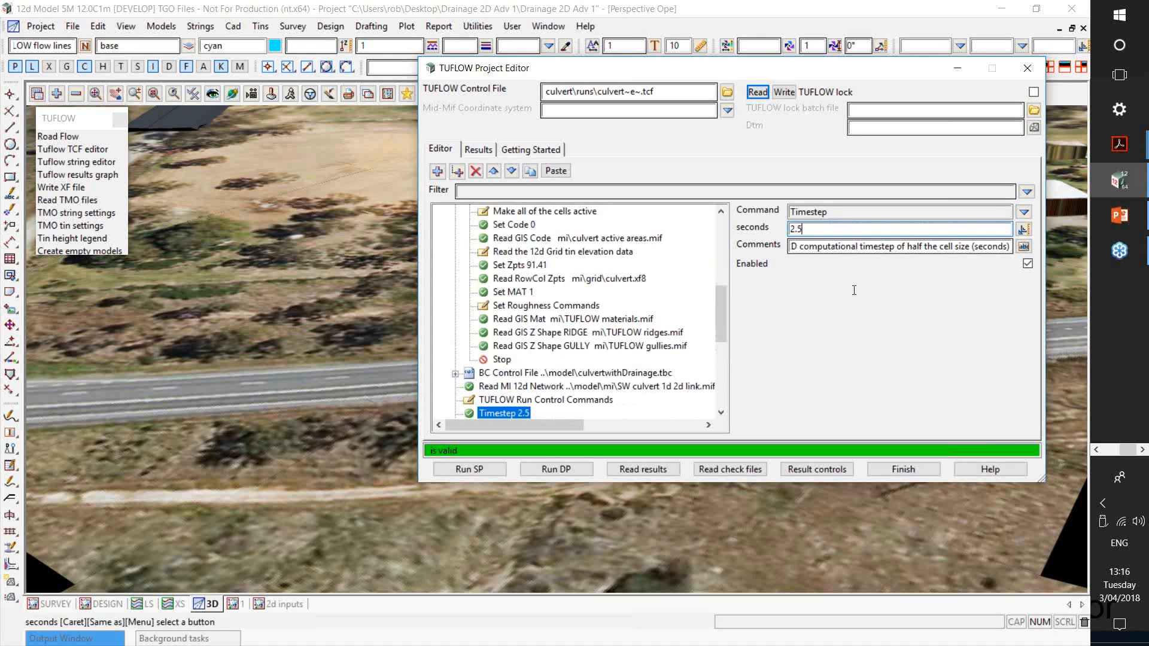
# Step: Display the Read GIS Mat command for TUFLOW materials.mif and highlight its linked model name and file path
pyautogui.click(628, 320)
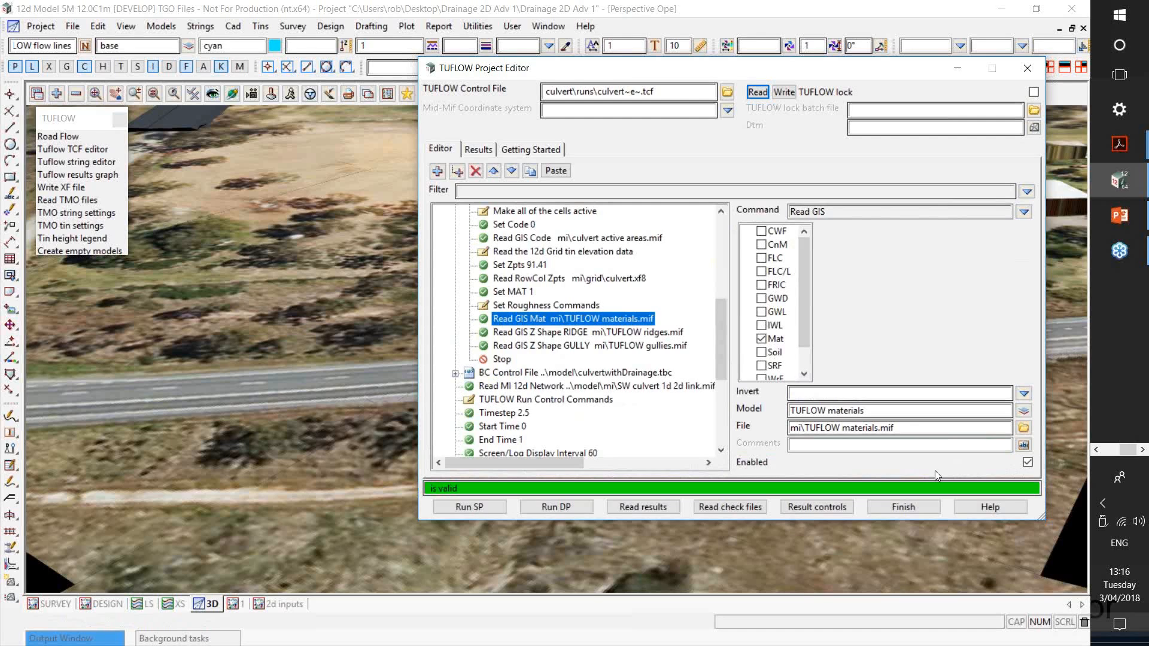
pyautogui.click(872, 413)
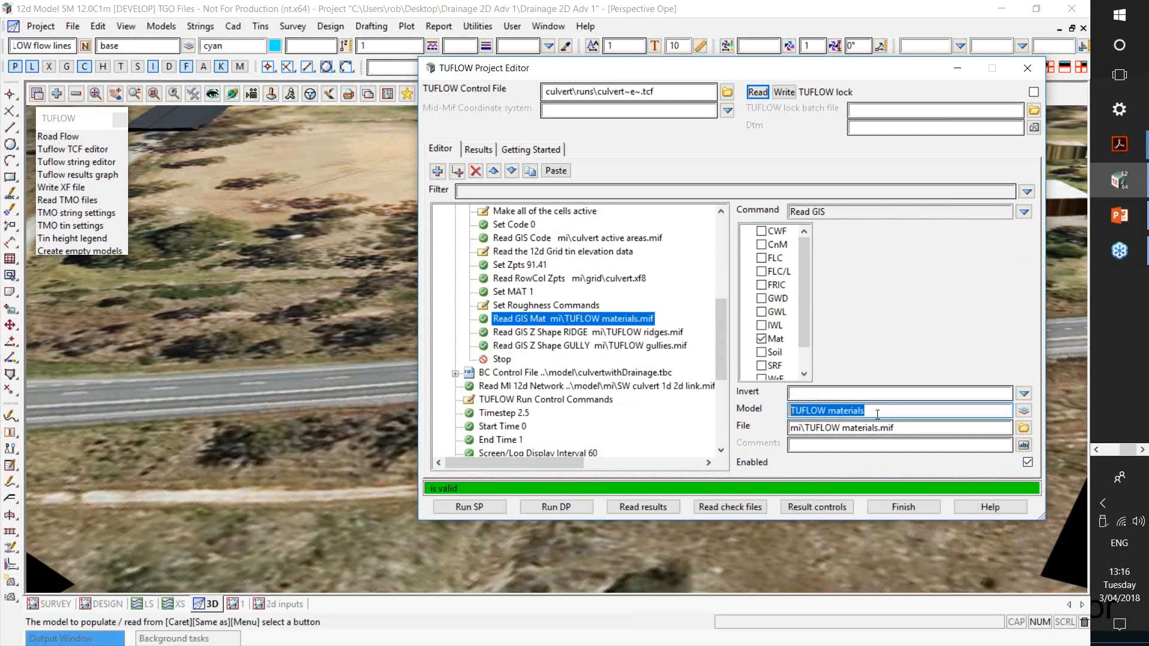
pyautogui.click(898, 428)
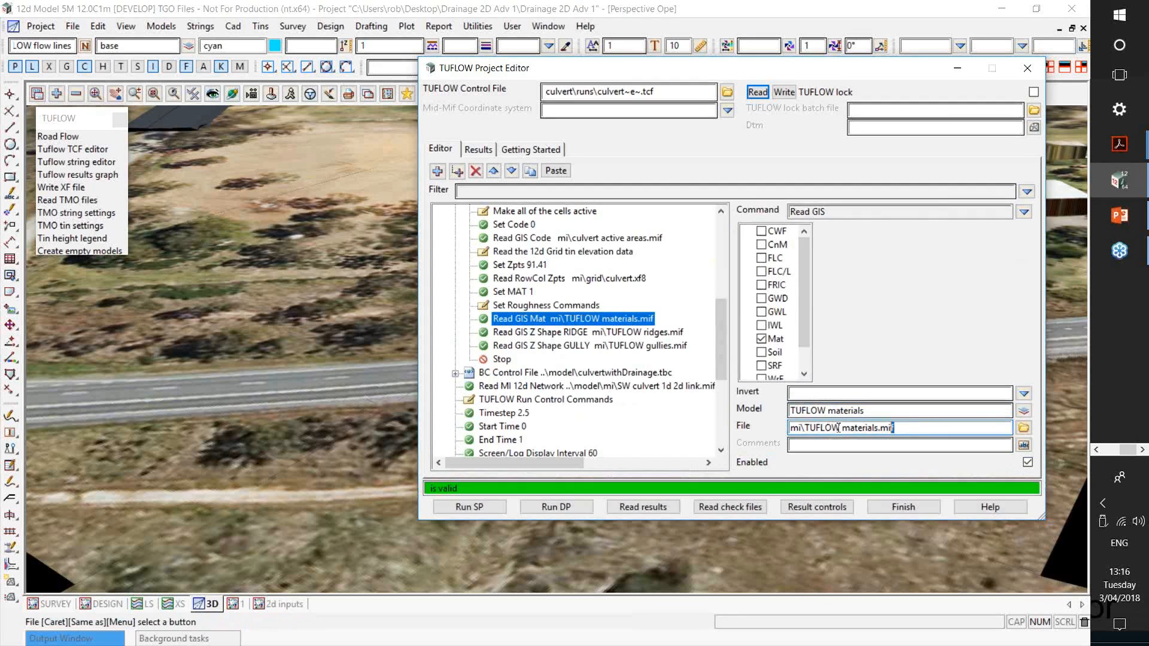
pyautogui.moveTo(895, 428); pyautogui.dragTo(780, 430)
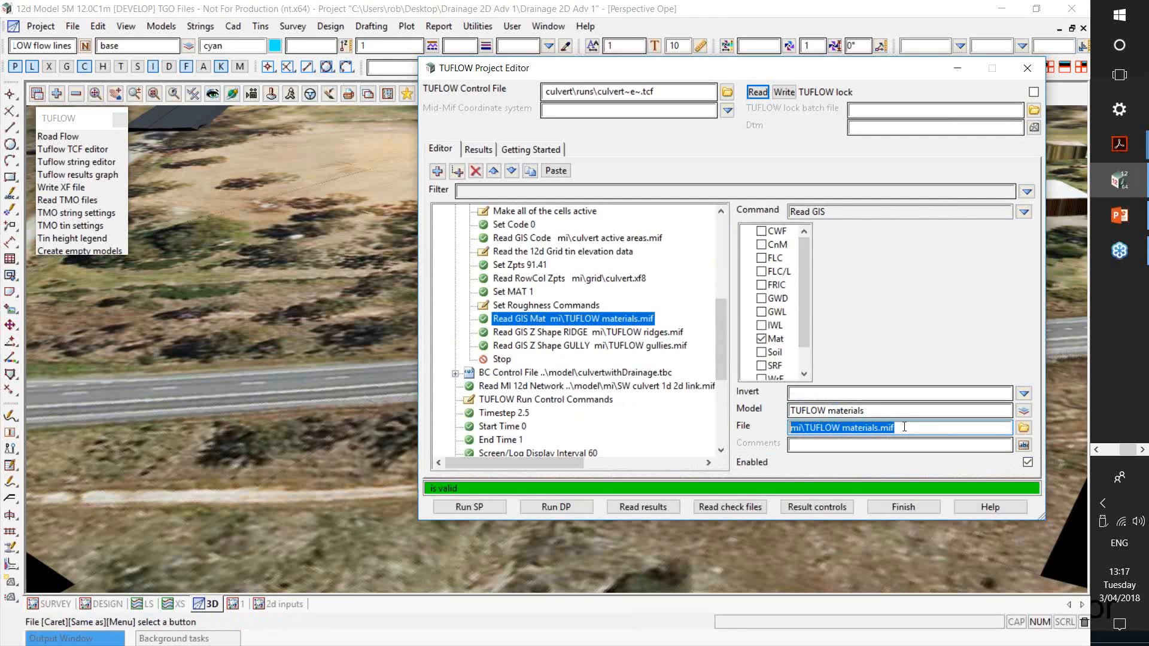
pyautogui.hotkey('alt', 'Tab')
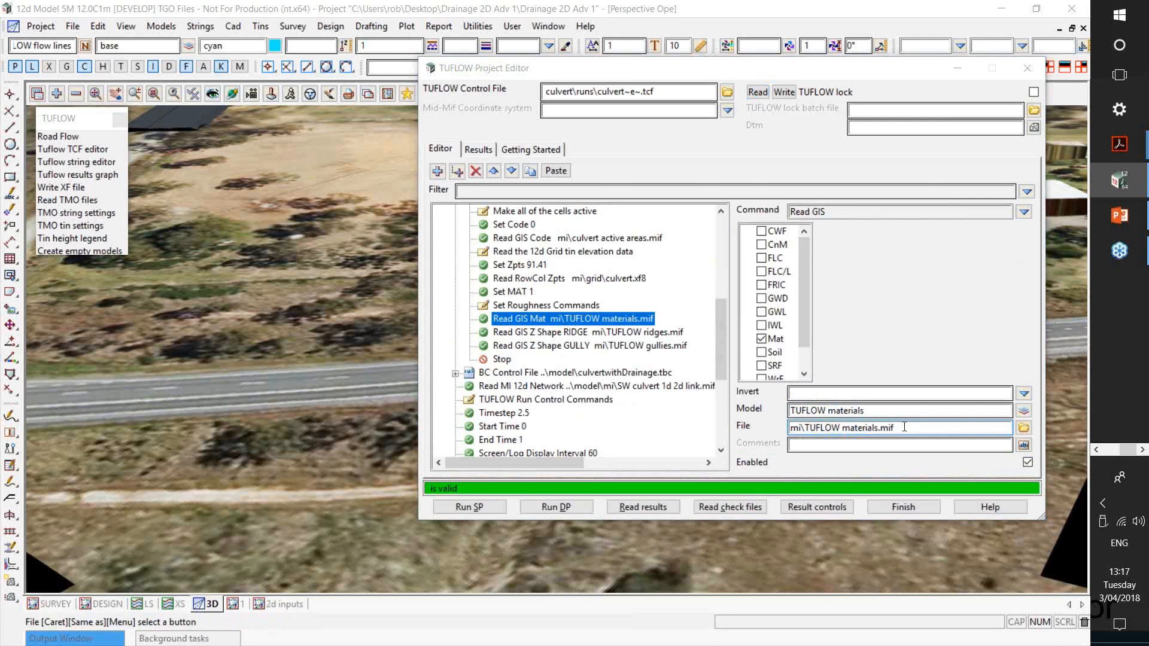
pyautogui.hotkey('alt', 'Tab')
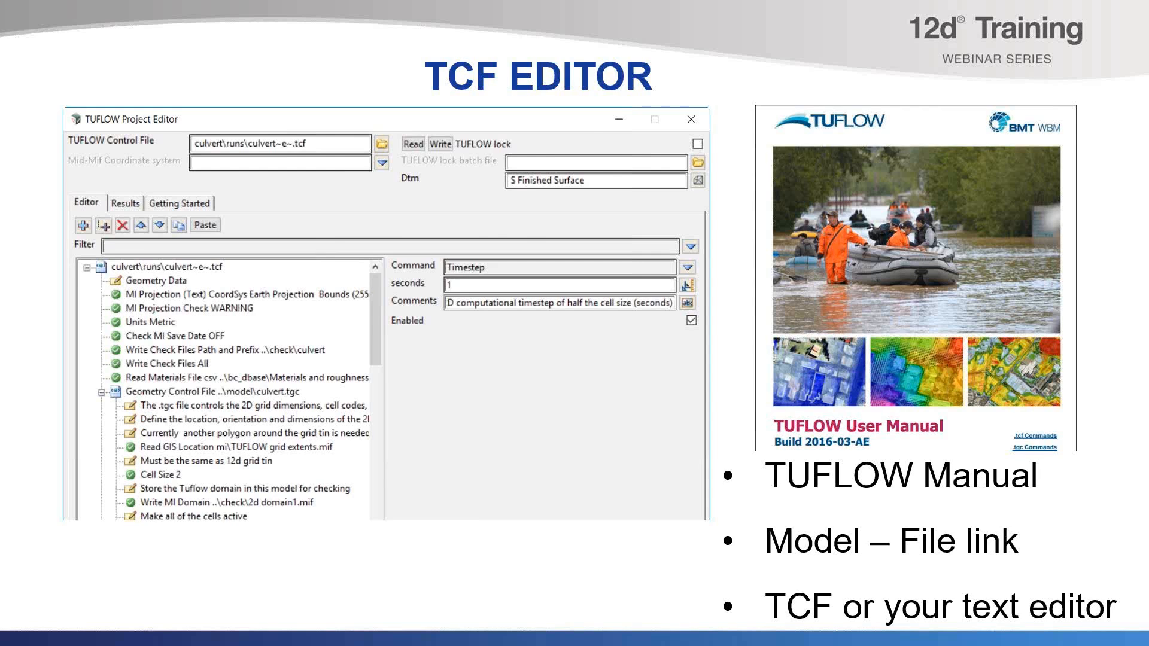
pyautogui.press('Right')
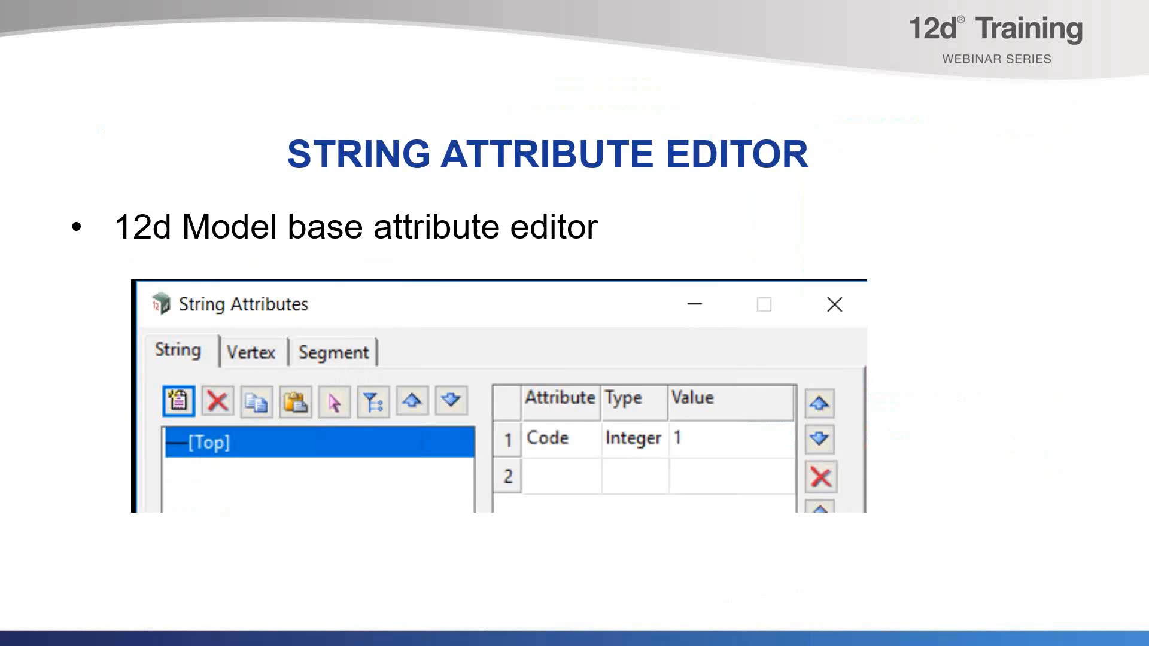
pyautogui.hotkey('alt', 'Tab')
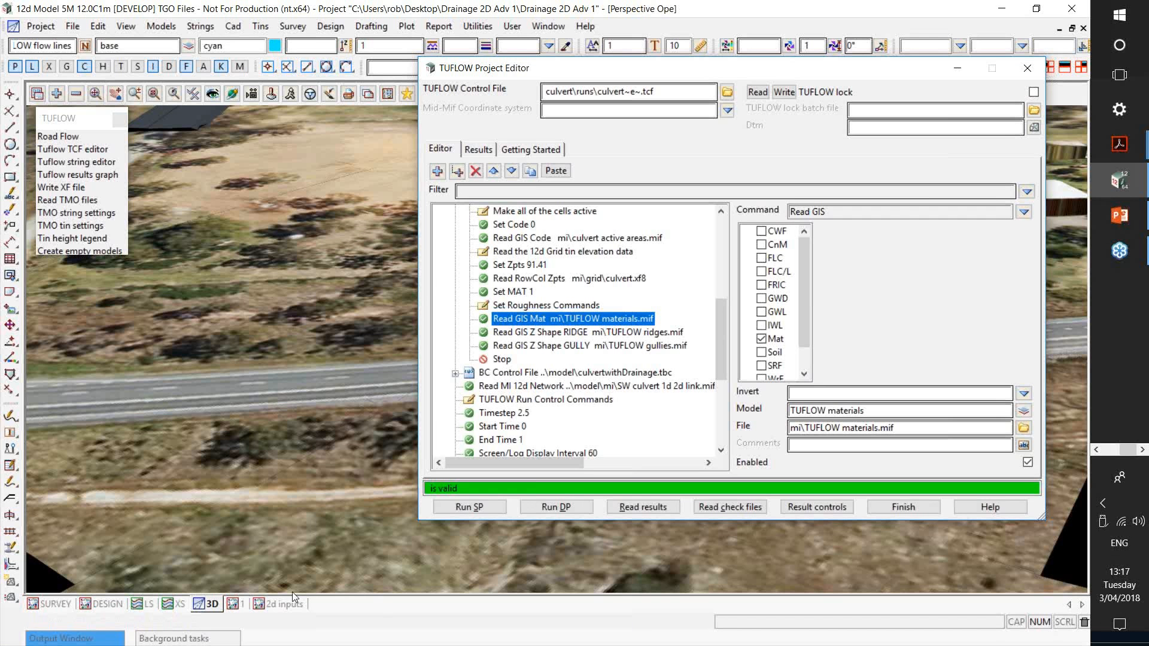
# Step: Display the 2d inputs plan view clear of the TUFLOW Project Editor and check which models it contains
pyautogui.click(299, 602)
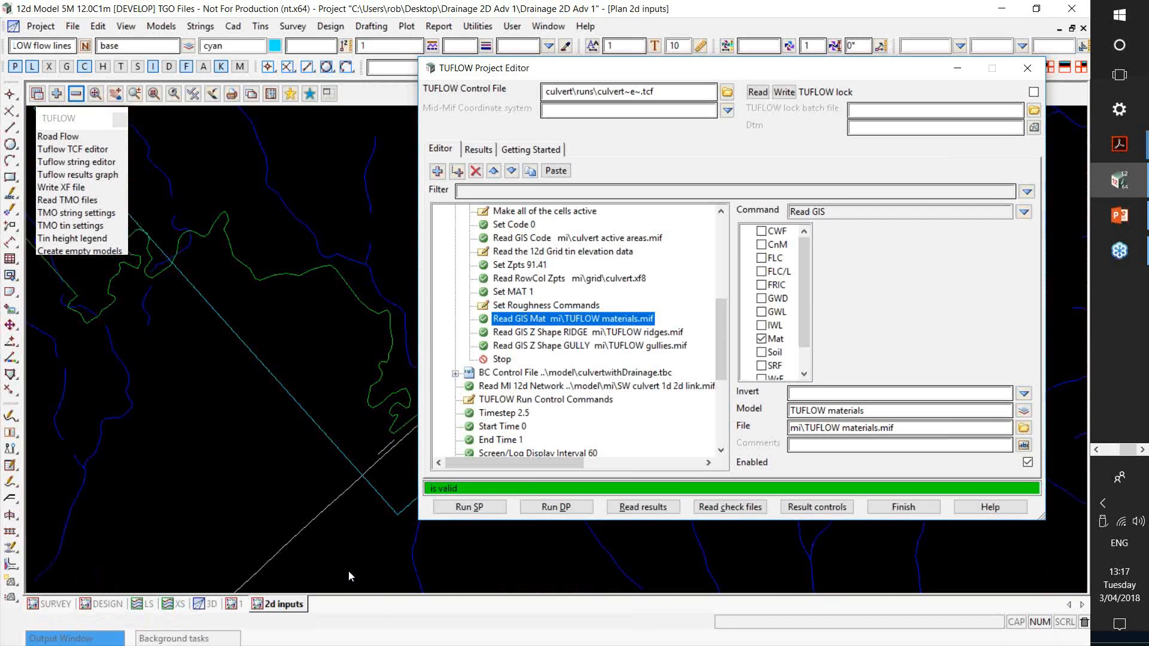
pyautogui.moveTo(641, 66); pyautogui.dragTo(757, 89)
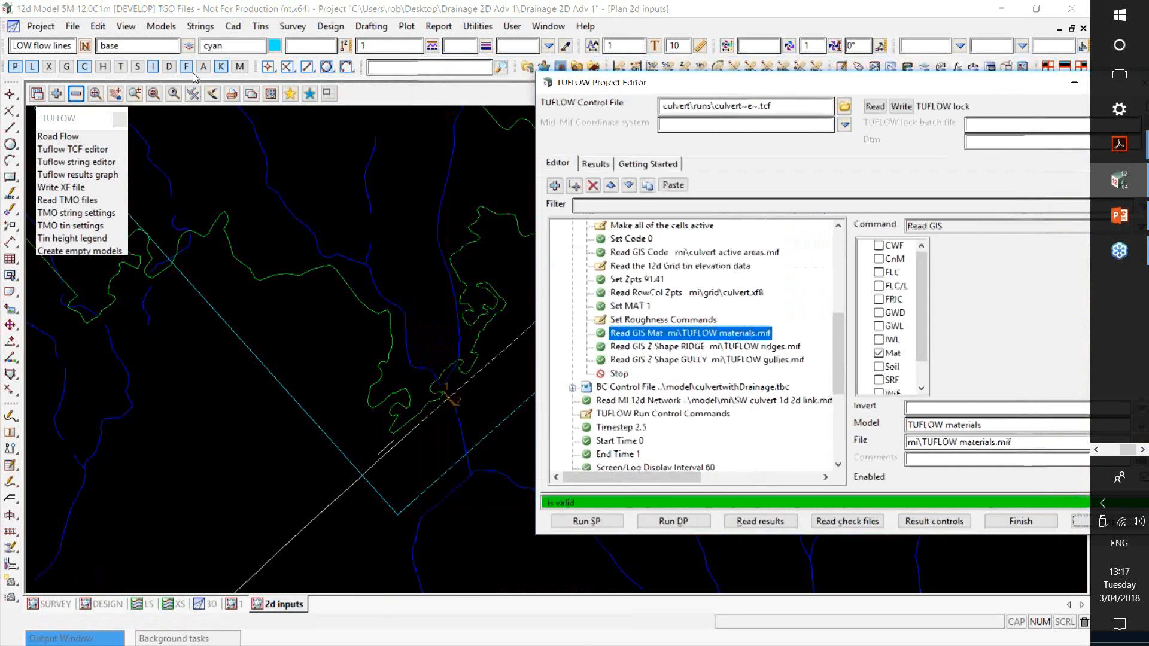
pyautogui.click(76, 94)
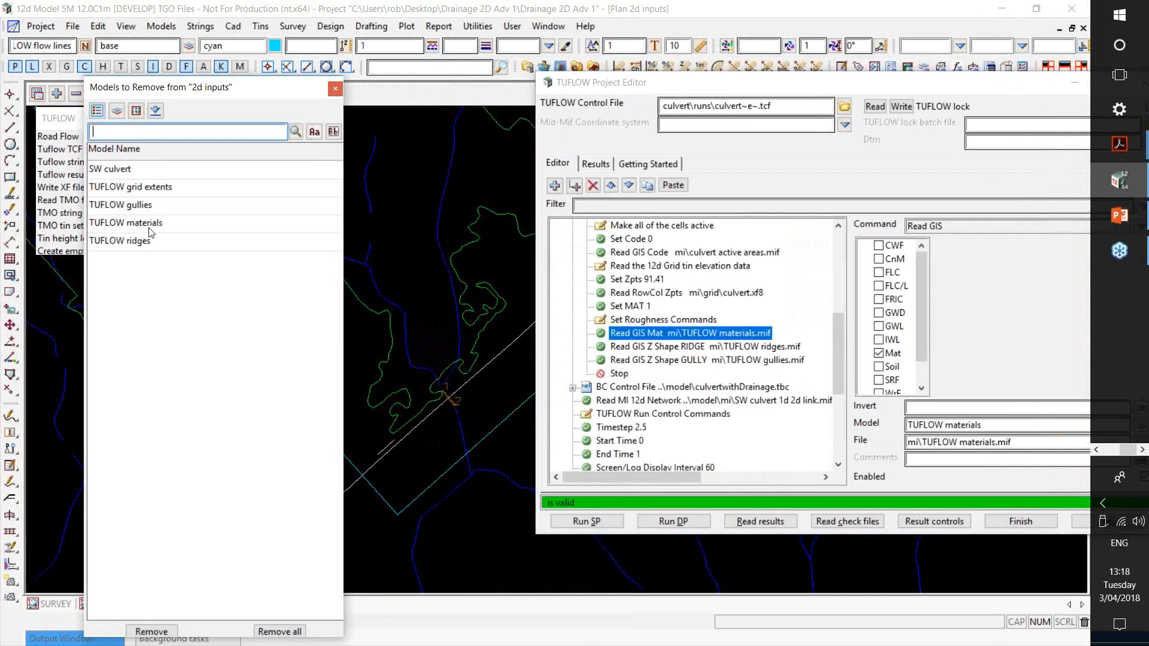
pyautogui.click(335, 89)
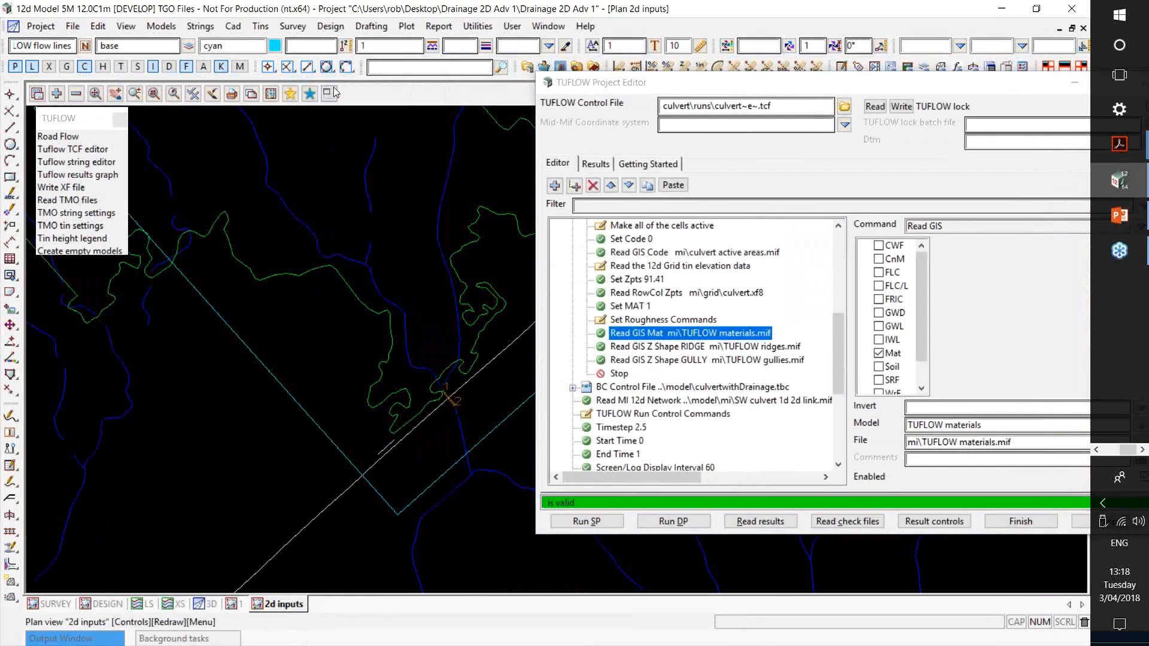
# Step: Filter the available models by "culvert" and add culvert active areas, culvert exterior BC and culvert rainfall to the 2d inputs view
pyautogui.click(57, 94)
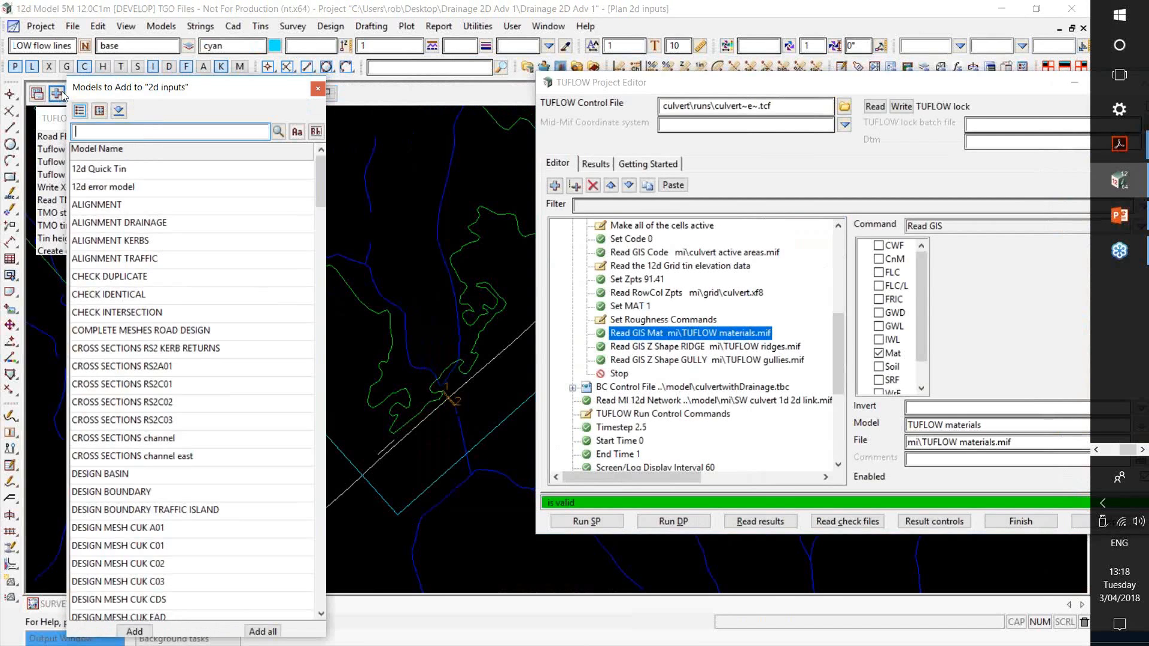
pyautogui.write('cu')
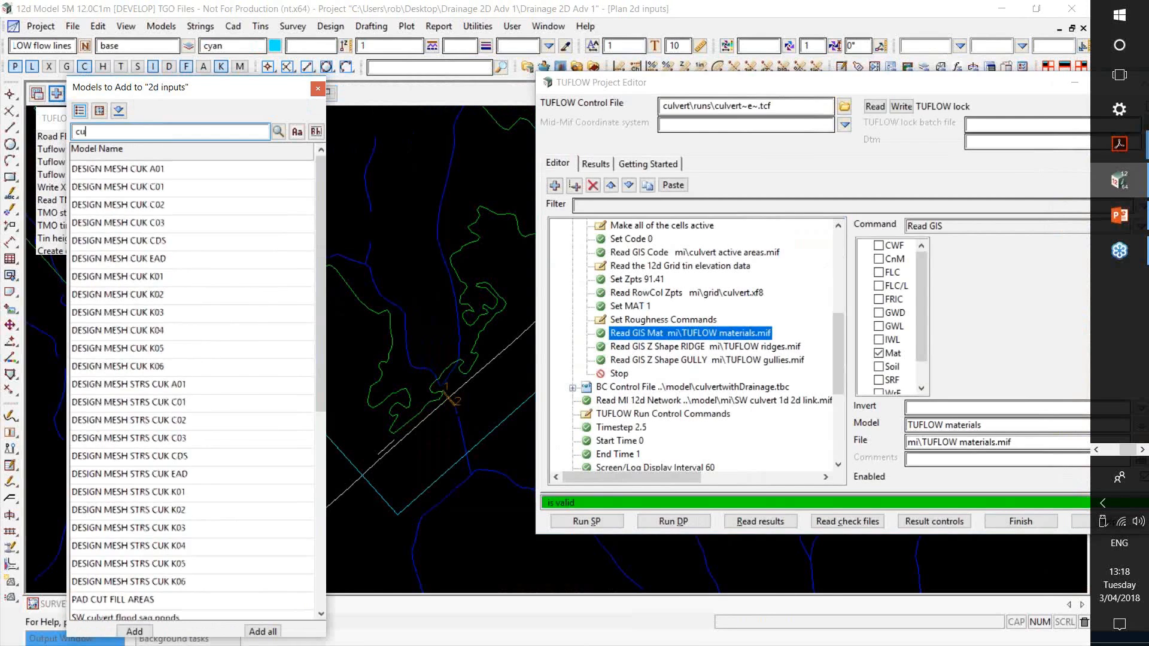
pyautogui.write('lvert')
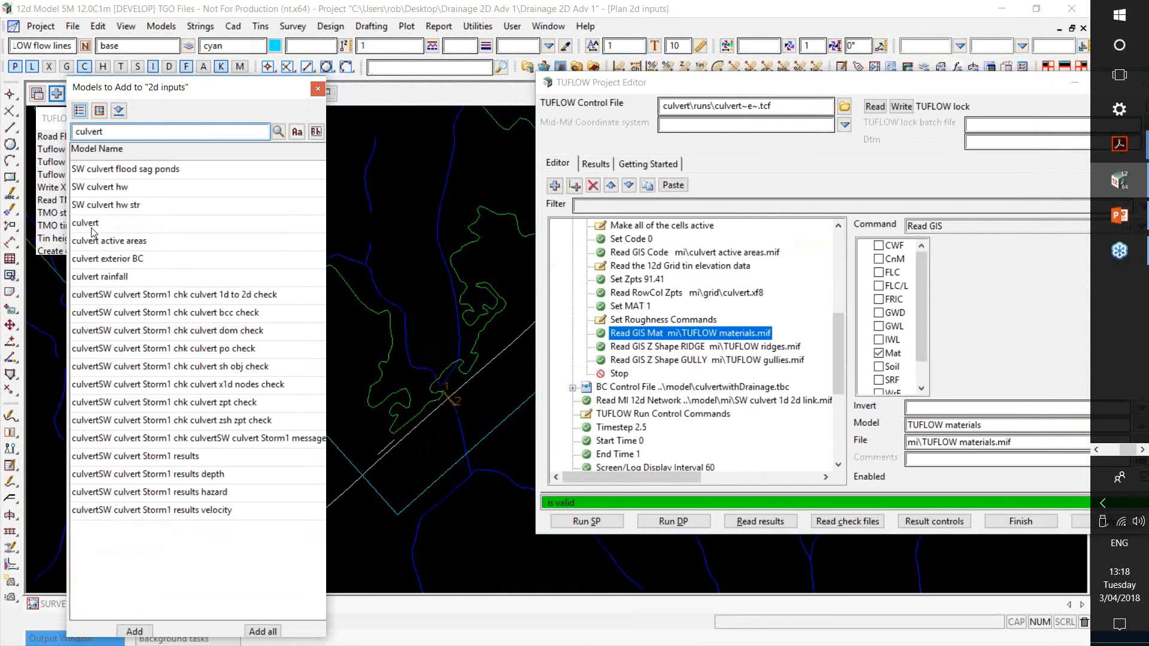
pyautogui.click(103, 241)
pyautogui.keyDown('shift'); pyautogui.click(110, 276); pyautogui.keyUp('shift')
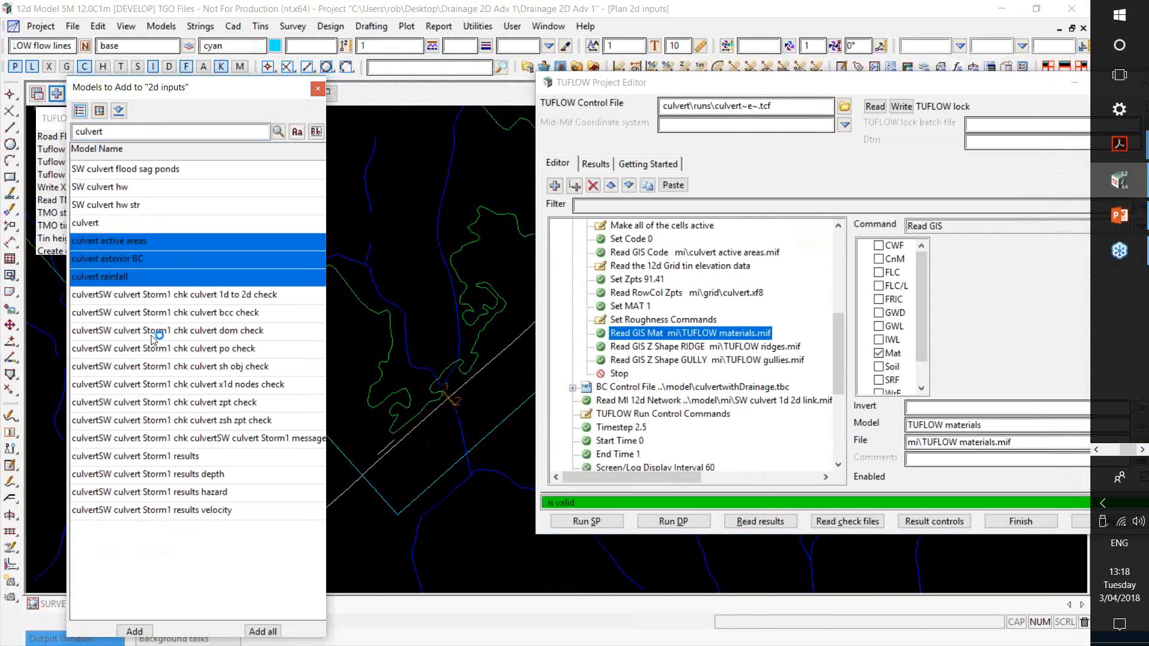
pyautogui.click(130, 633)
# Step: Open the String Attributes editor, show the string Properties commands, and move the editor clear of the boundary strings in the plan view
pyautogui.scroll(2, 412, 533)
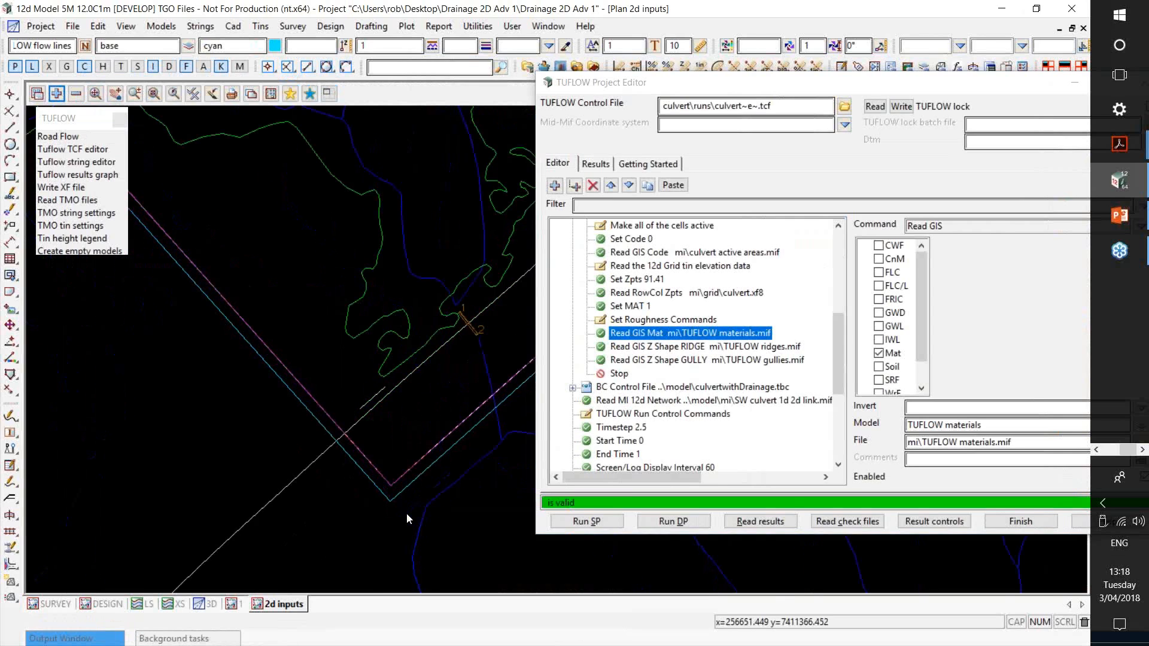
pyautogui.scroll(2, 407, 512)
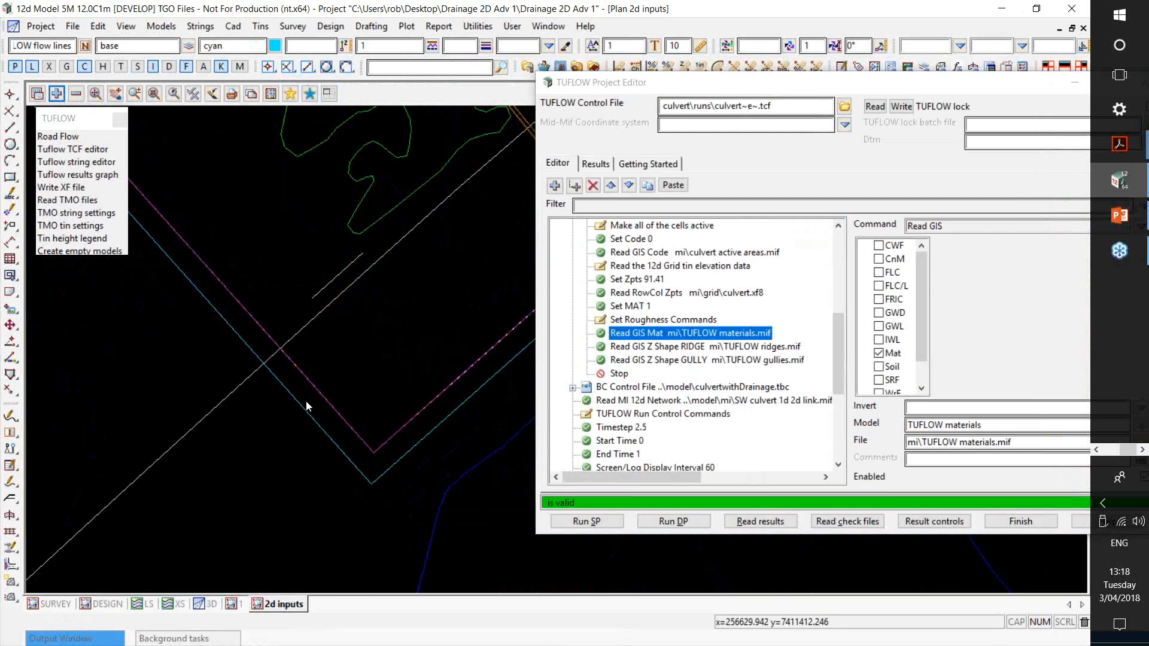
pyautogui.hotkey('ctrl', 'a')
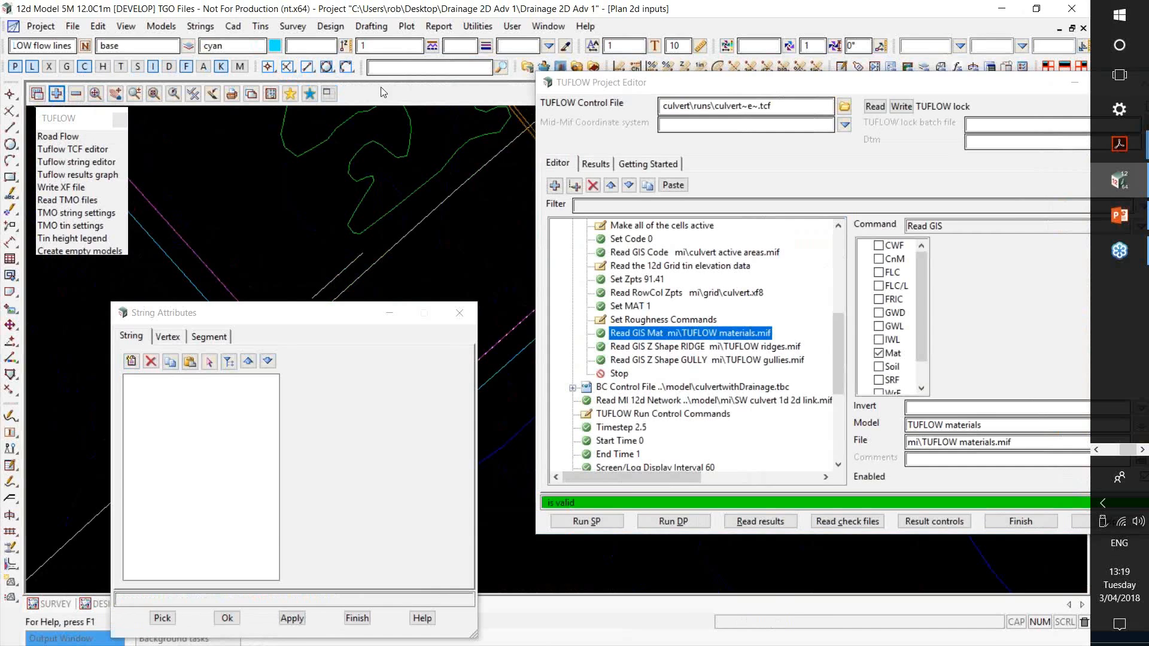
pyautogui.click(200, 26)
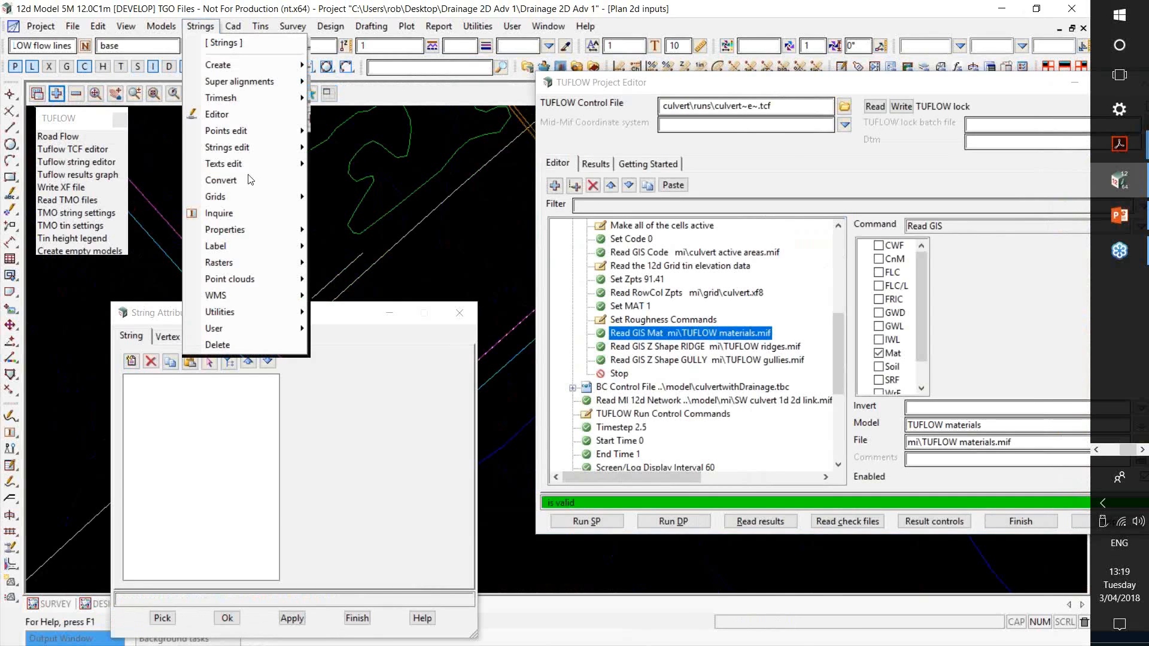
pyautogui.moveTo(282, 229)
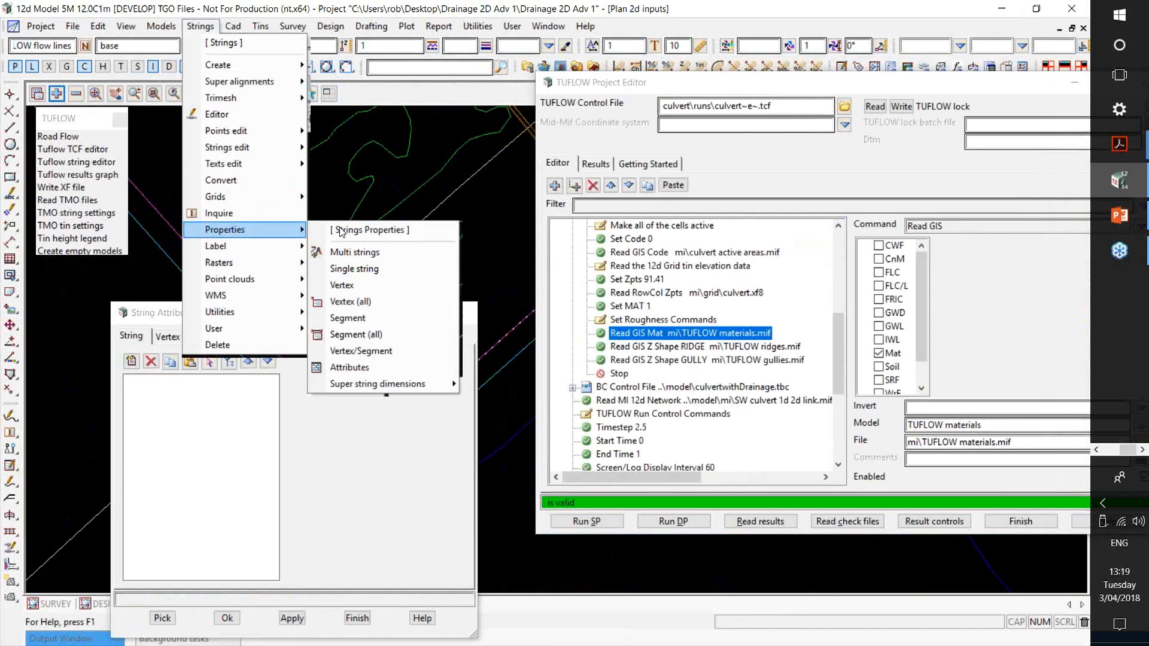
pyautogui.click(344, 286)
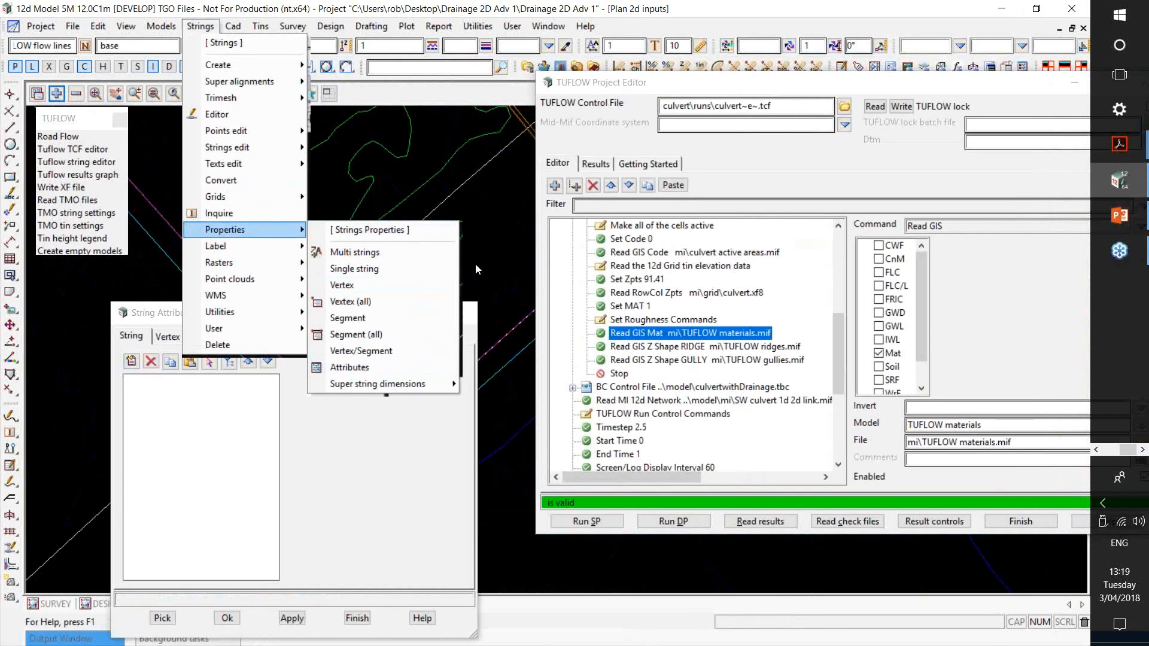
pyautogui.moveTo(359, 308); pyautogui.dragTo(612, 247)
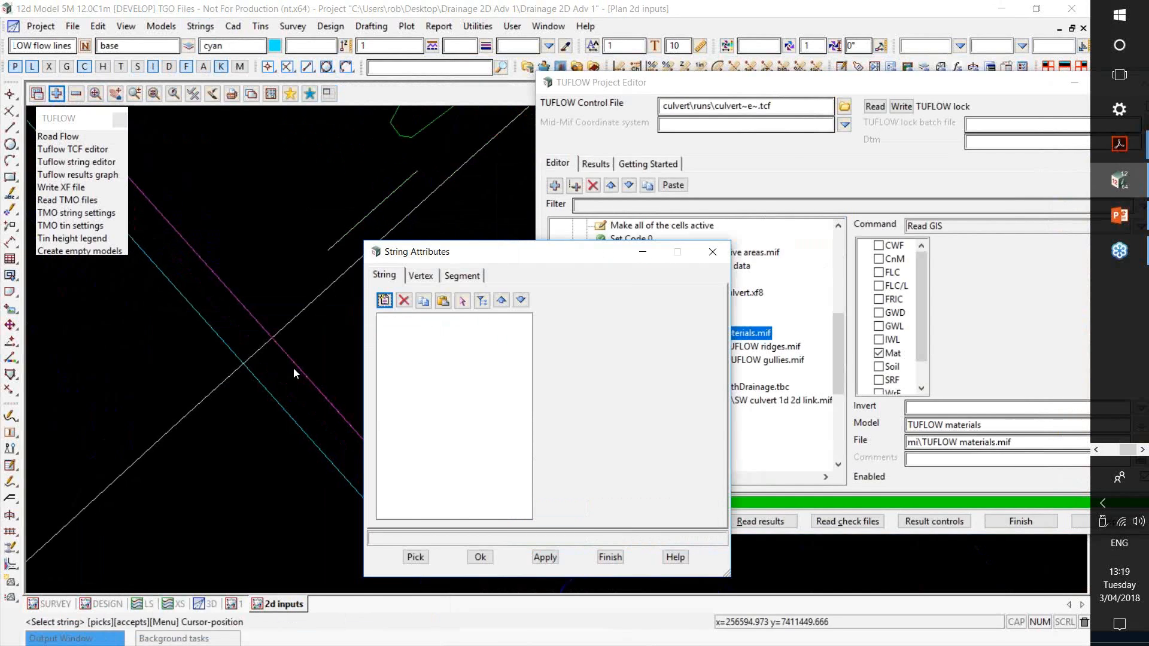
# Step: Load the magenta culvert active areas string into the attribute editor and inspect the type choices and value of its Code attribute
pyautogui.click(297, 368)
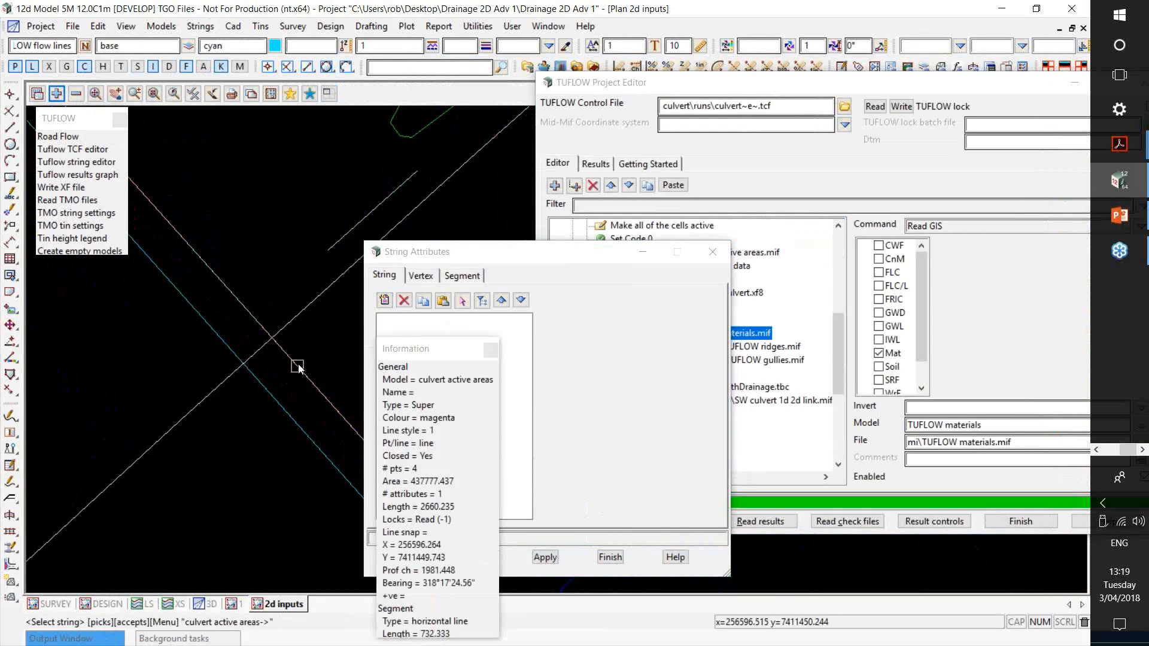
pyautogui.middleClick(298, 368)
pyautogui.moveTo(601, 259); pyautogui.dragTo(403, 163)
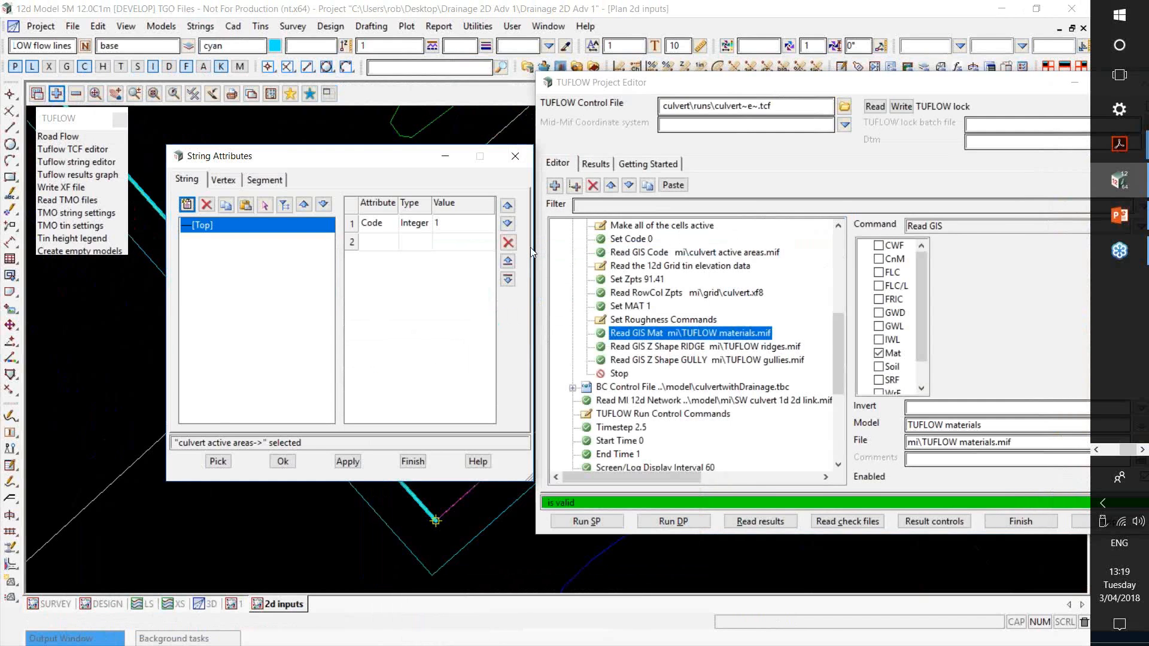
pyautogui.click(418, 231)
pyautogui.click(422, 225)
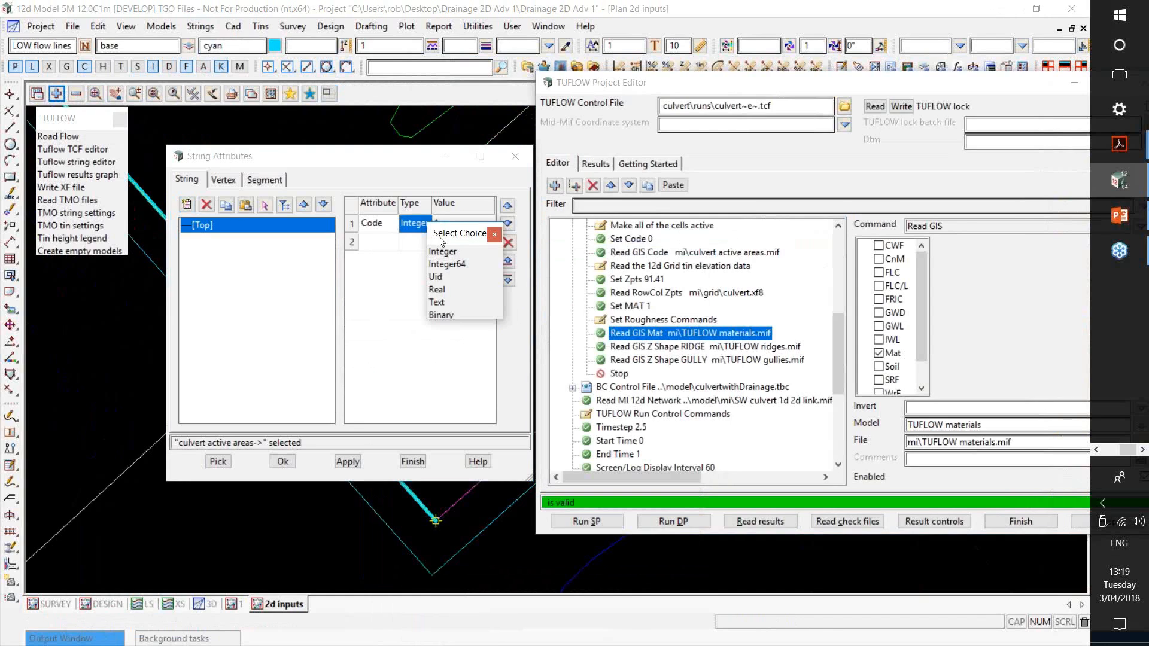
pyautogui.click(496, 235)
pyautogui.click(480, 227)
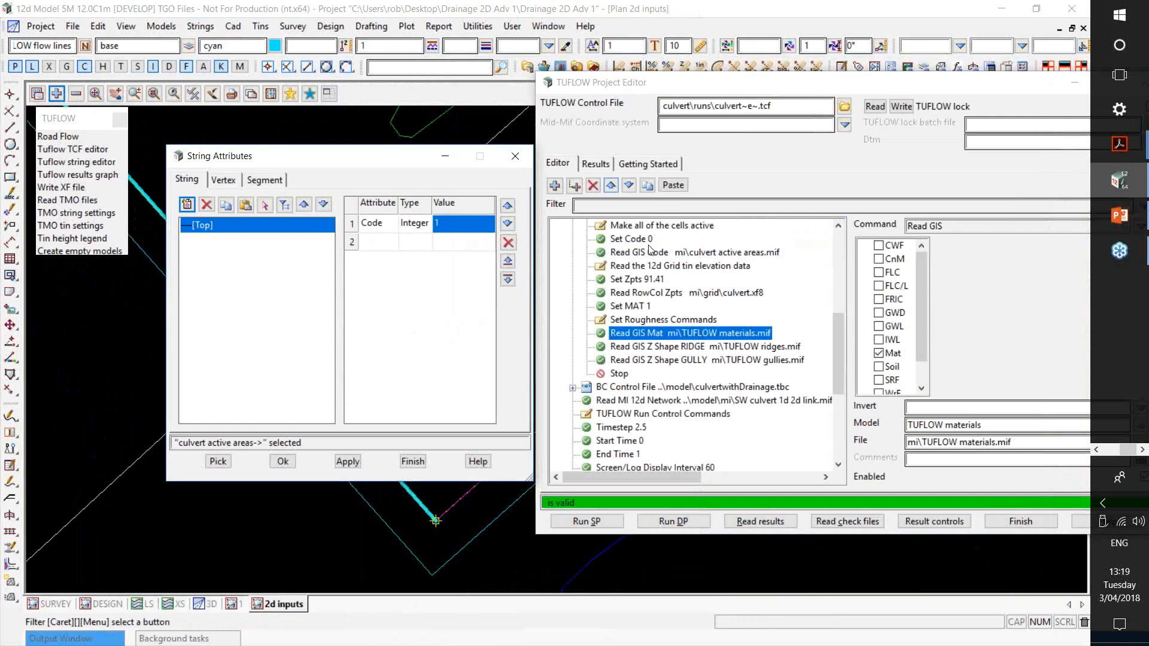
# Step: Review the Set Code 0 and Read GIS Code commands for the culvert active areas, then move String Attributes clear of the plan strings
pyautogui.click(636, 241)
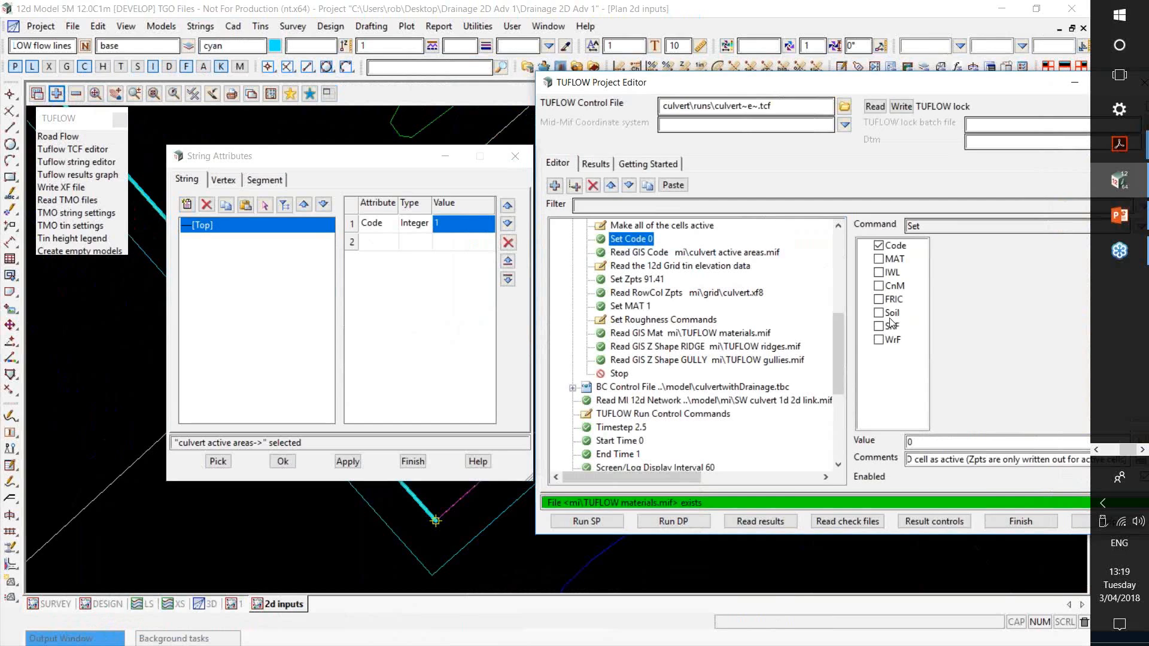
pyautogui.click(920, 448)
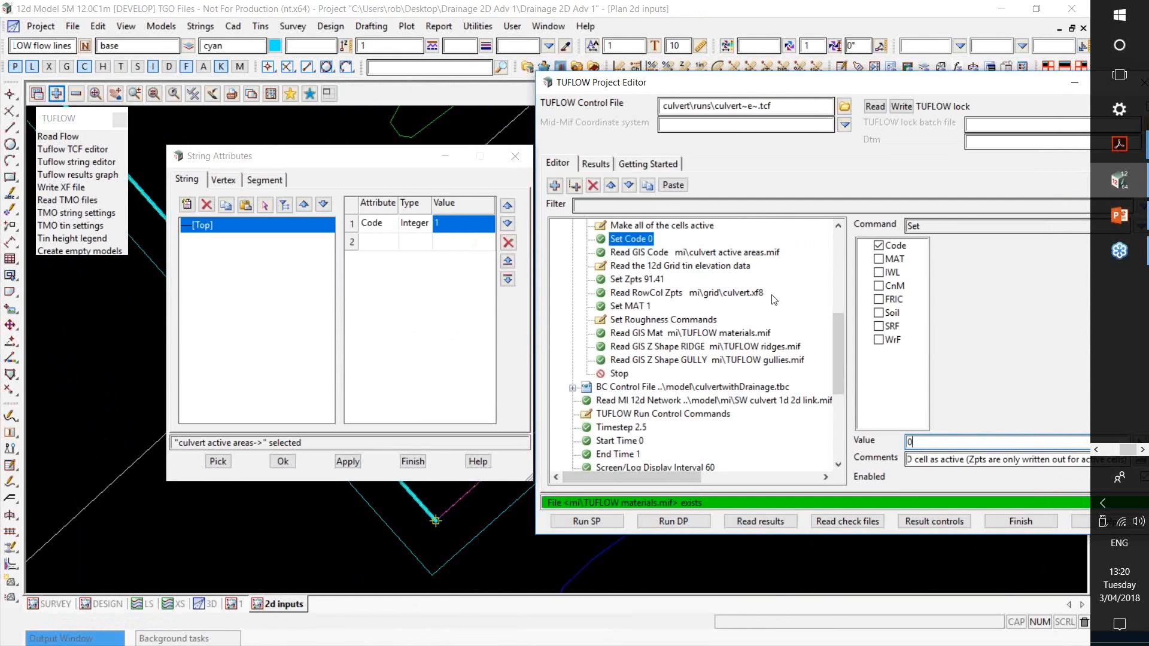
pyautogui.click(747, 255)
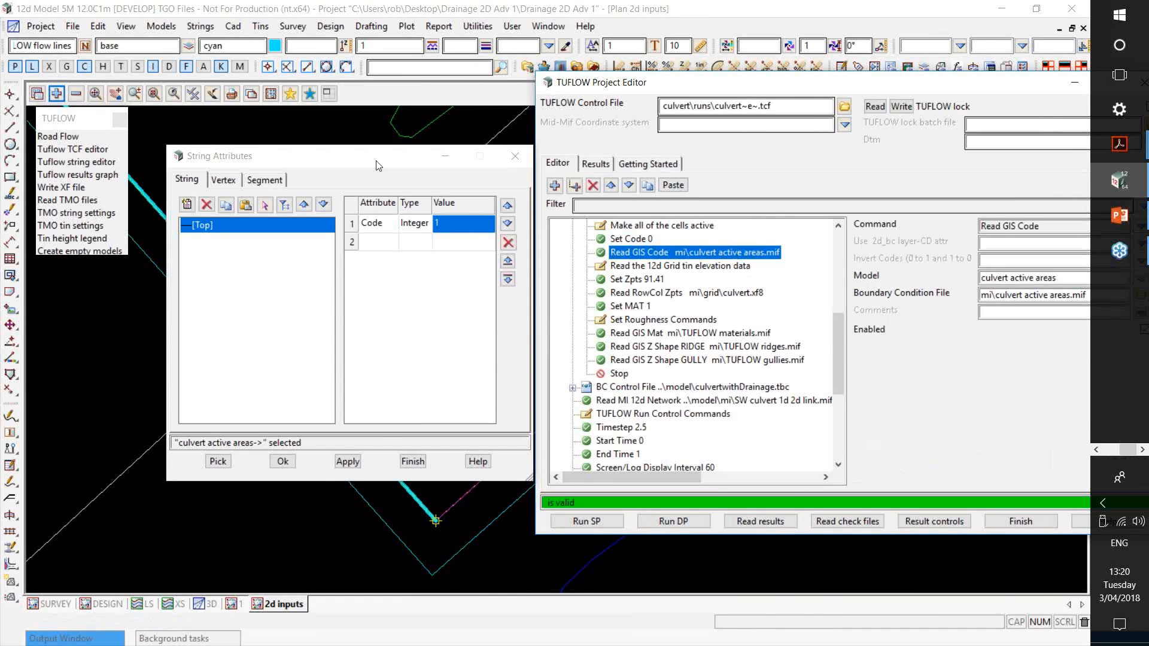
pyautogui.click(358, 411)
pyautogui.moveTo(376, 157); pyautogui.dragTo(355, 391)
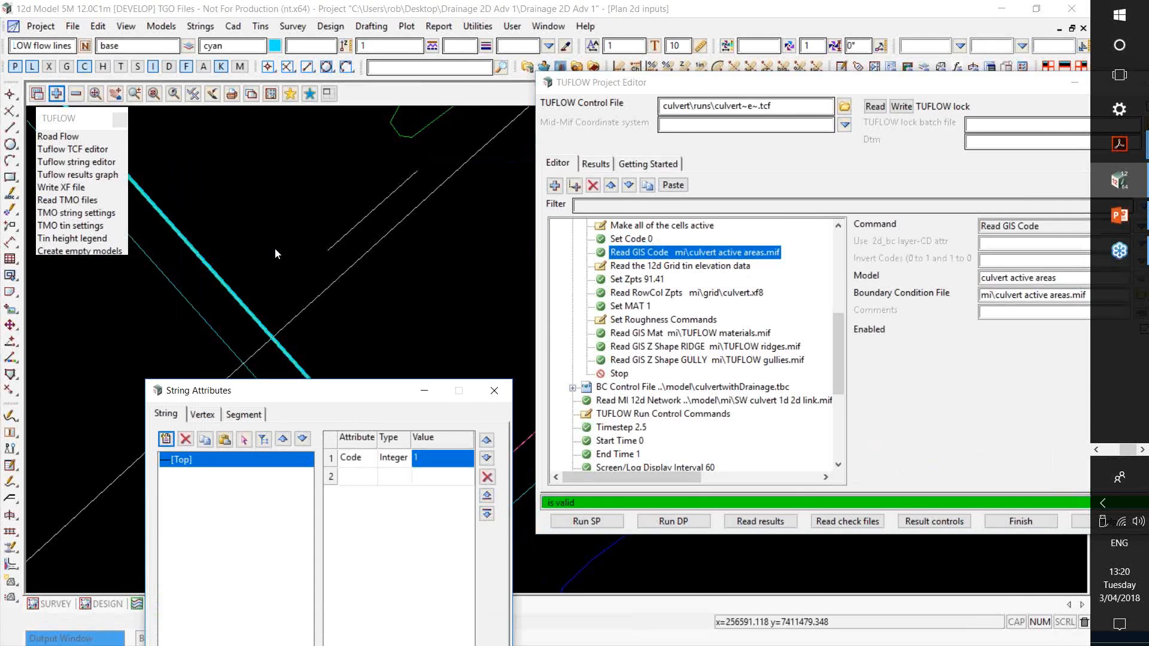
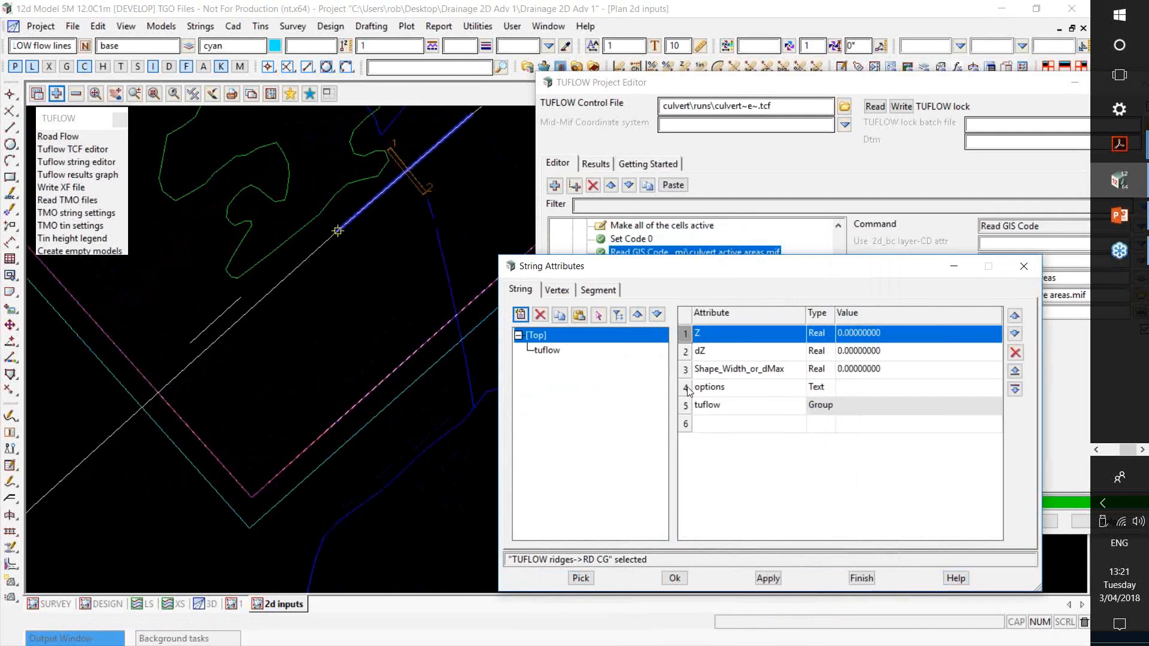
# Step: Highlight the Z, dZ, Shape_Width_or_dMax and options attributes of the RD CG ridge string and turn on Z values in the plan view
pyautogui.keyDown('shift'); pyautogui.click(688, 388); pyautogui.keyUp('shift')
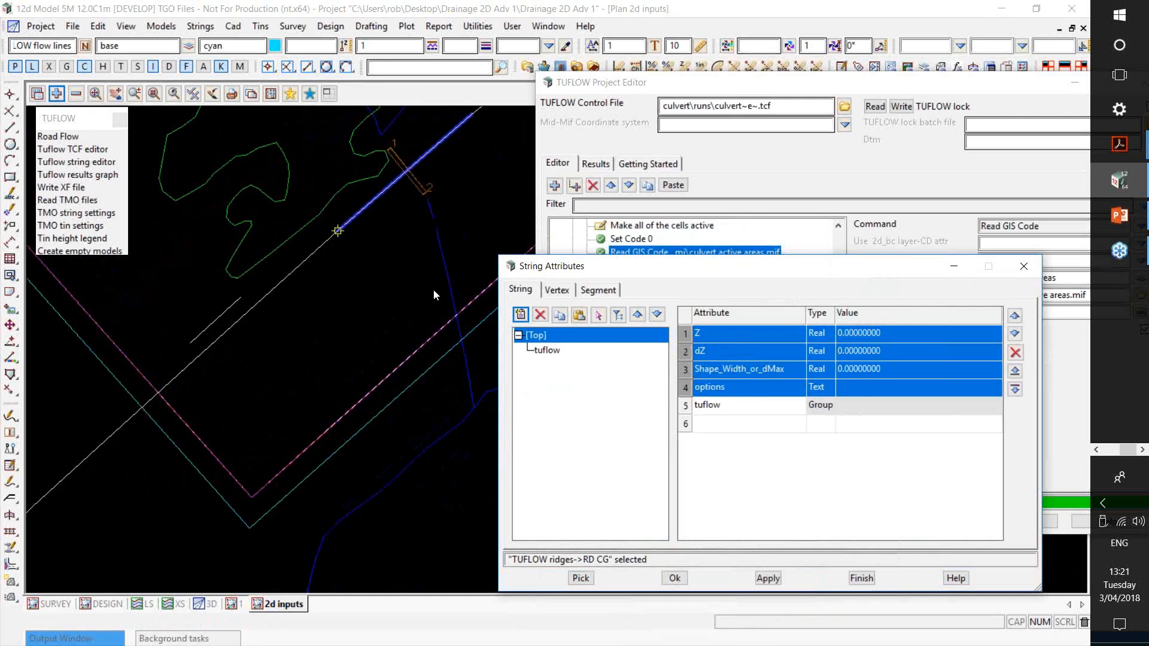
pyautogui.scroll(1, 328, 220)
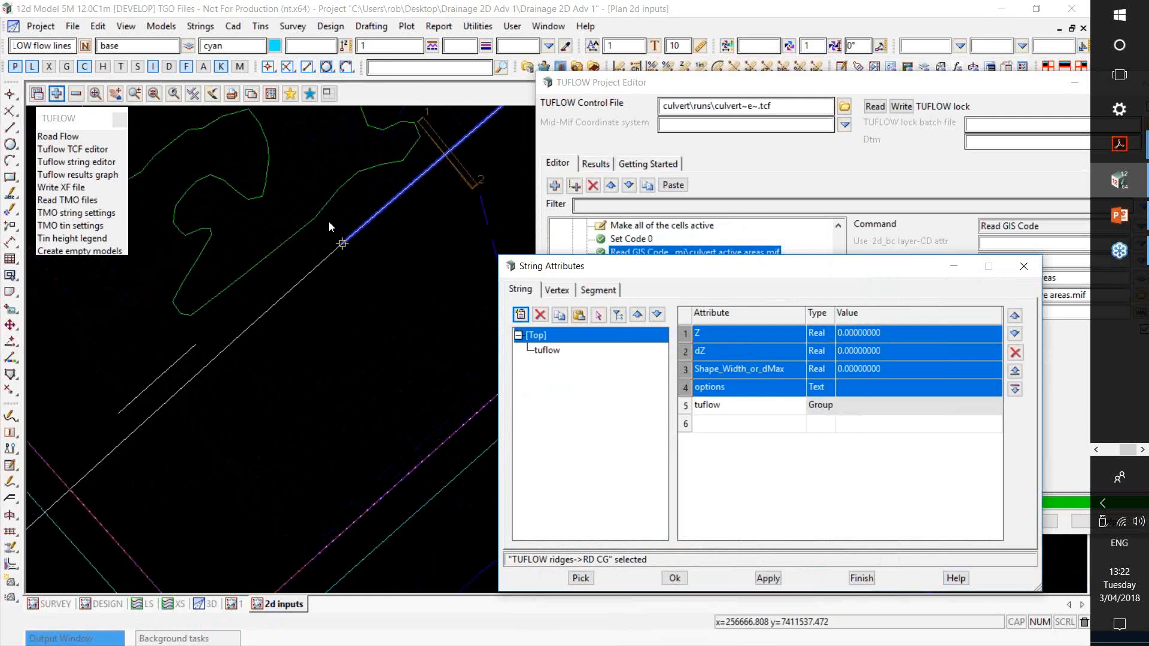
pyautogui.scroll(2, 328, 222)
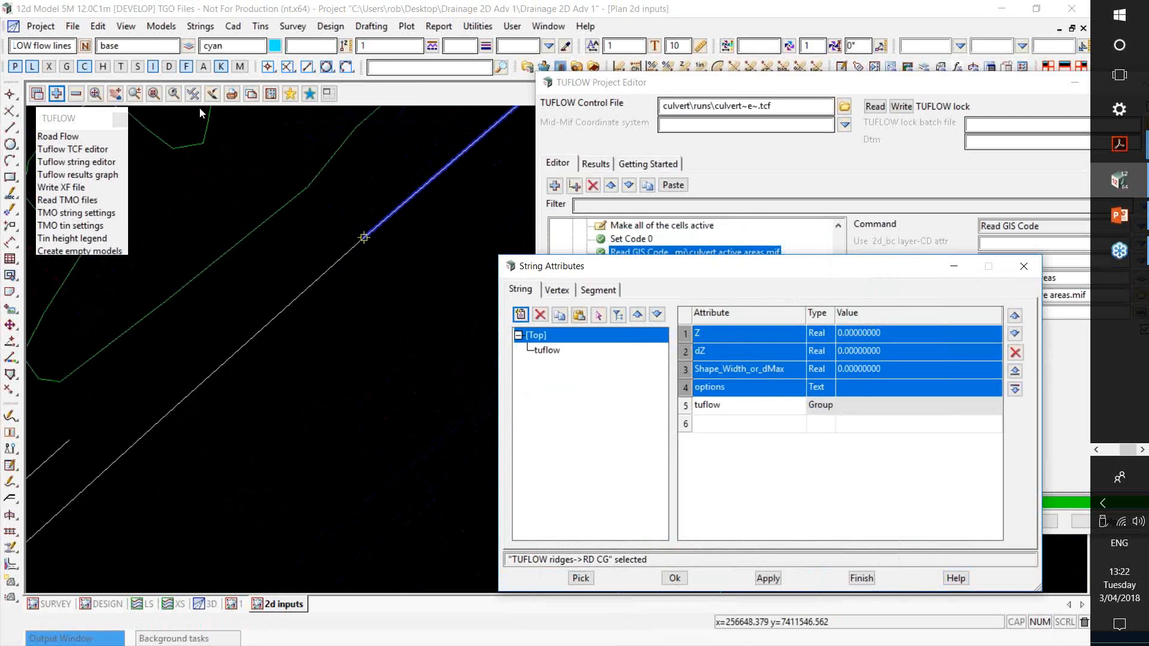
pyautogui.click(193, 93)
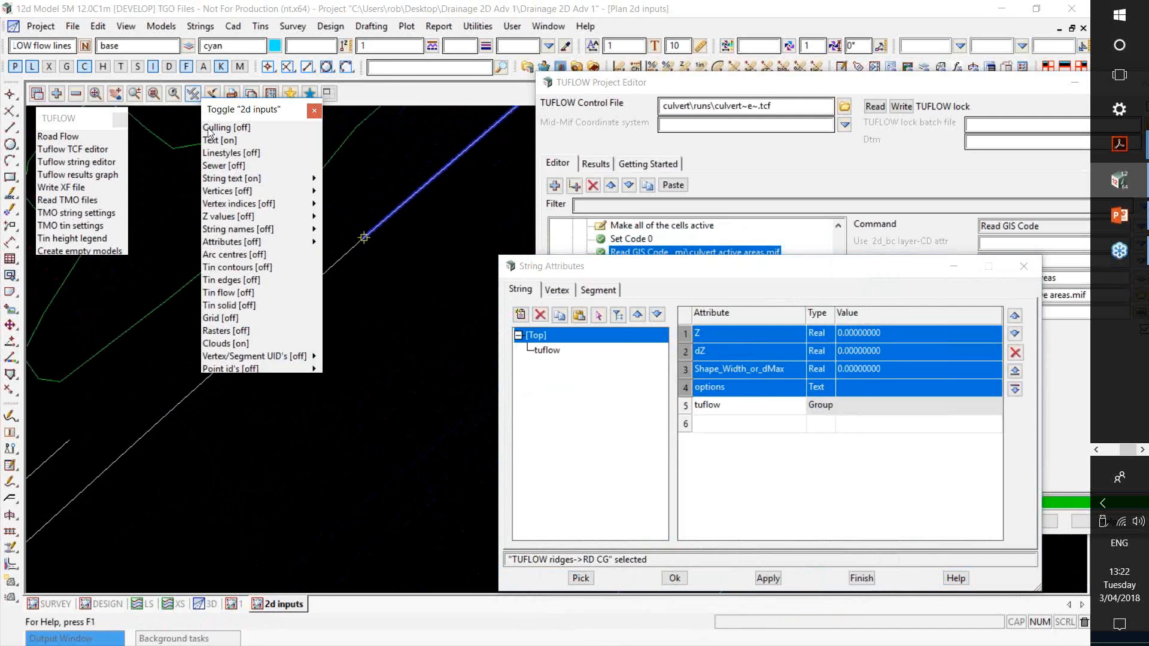
pyautogui.click(209, 129)
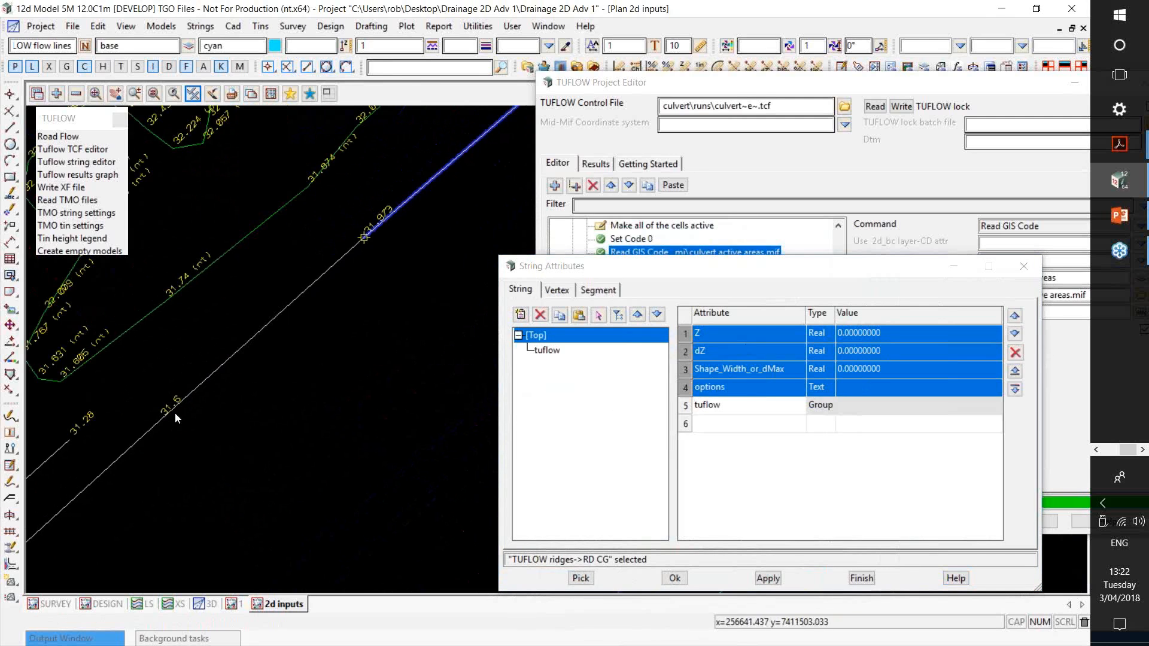
pyautogui.scroll(-1, 396, 253)
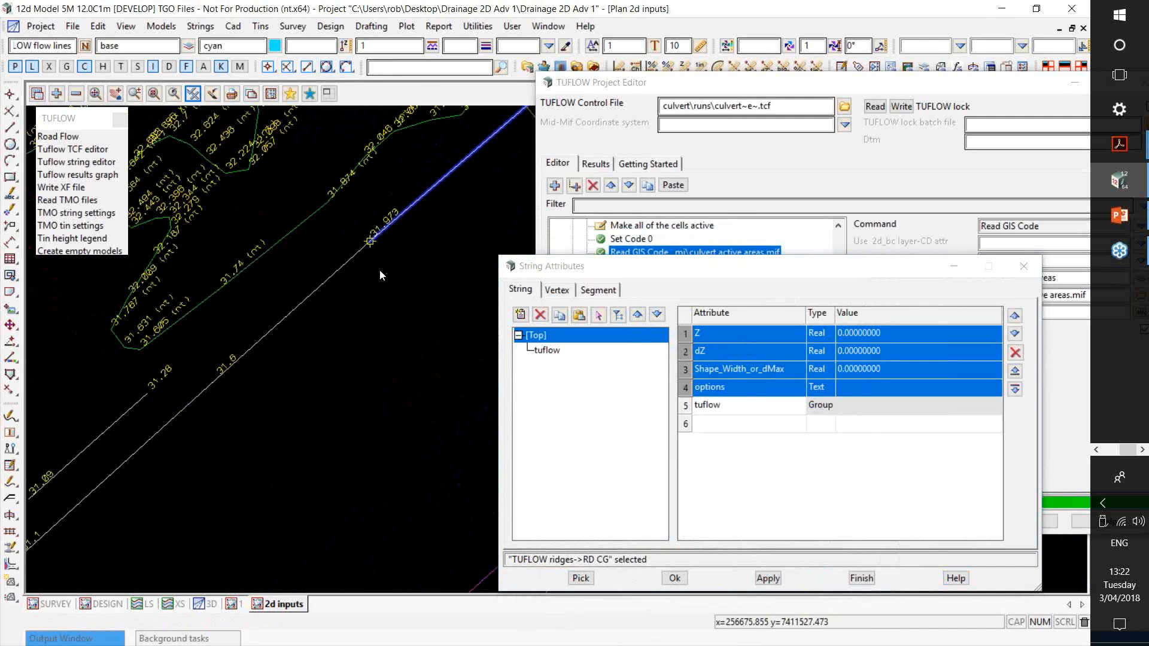
pyautogui.scroll(-1, 379, 270)
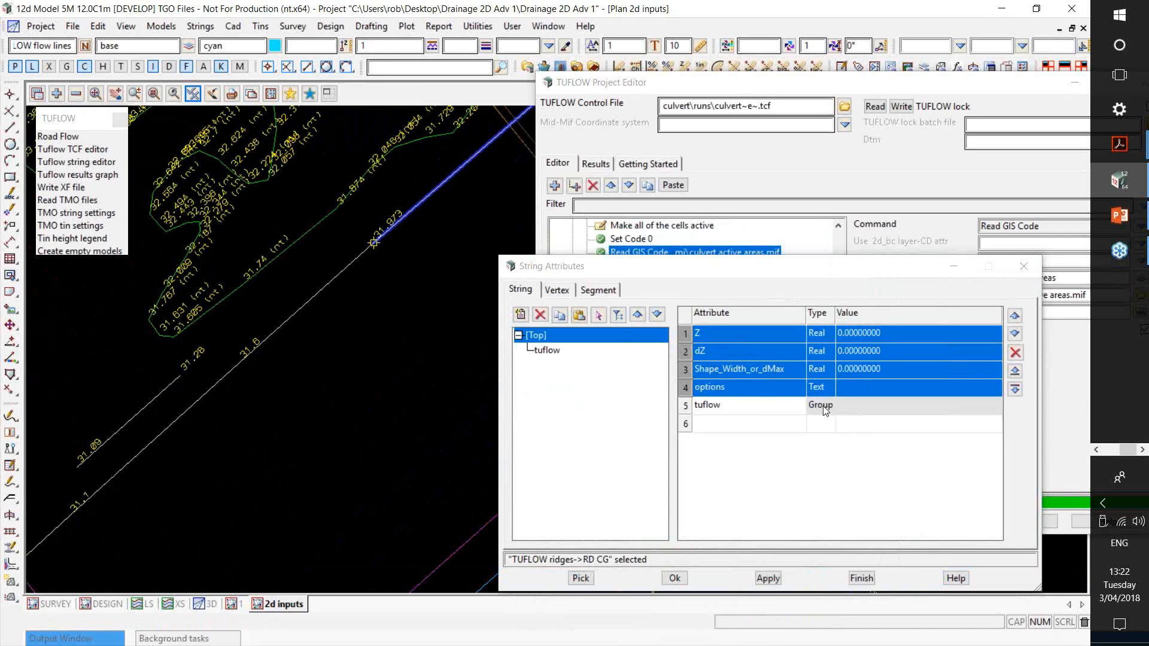
# Step: Compare the ridge string's top-level attributes with its tuflow group, examining the Z from string and Shape_Width_or_dMax from string values
pyautogui.click(547, 351)
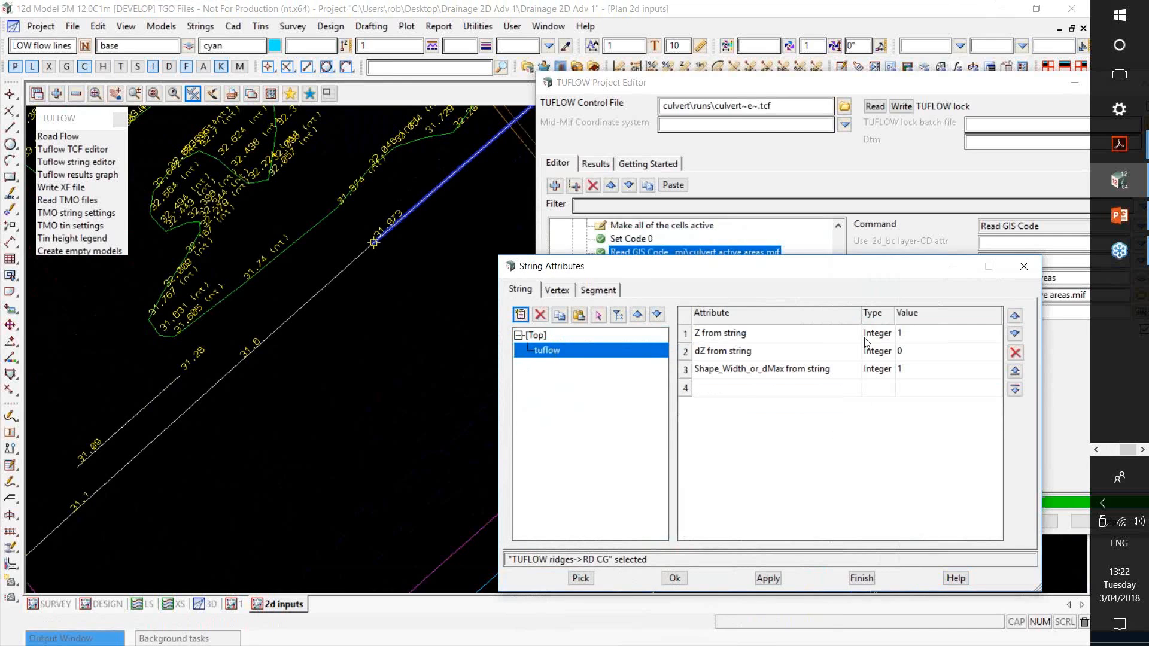
pyautogui.click(925, 333)
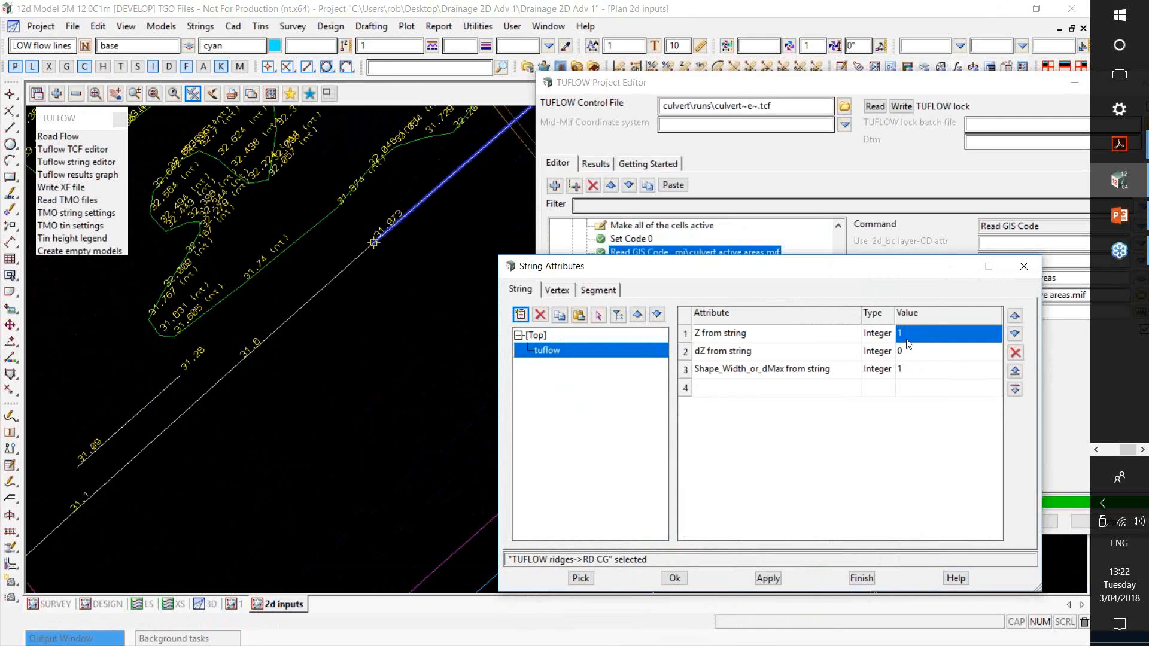
pyautogui.click(545, 339)
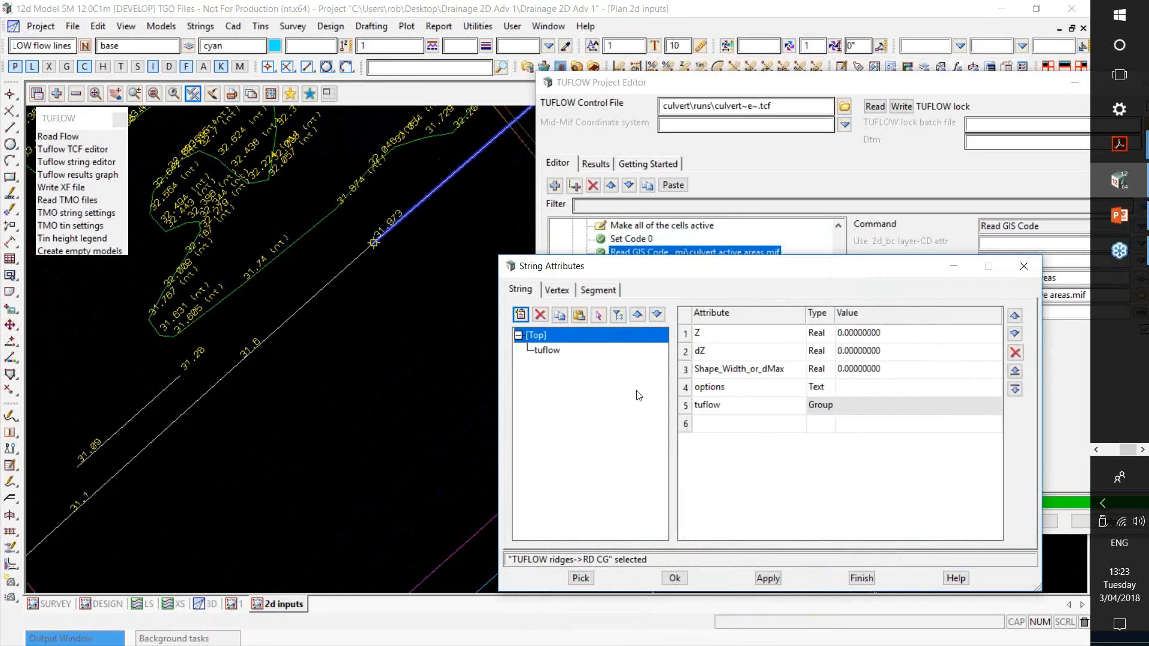
pyautogui.click(547, 350)
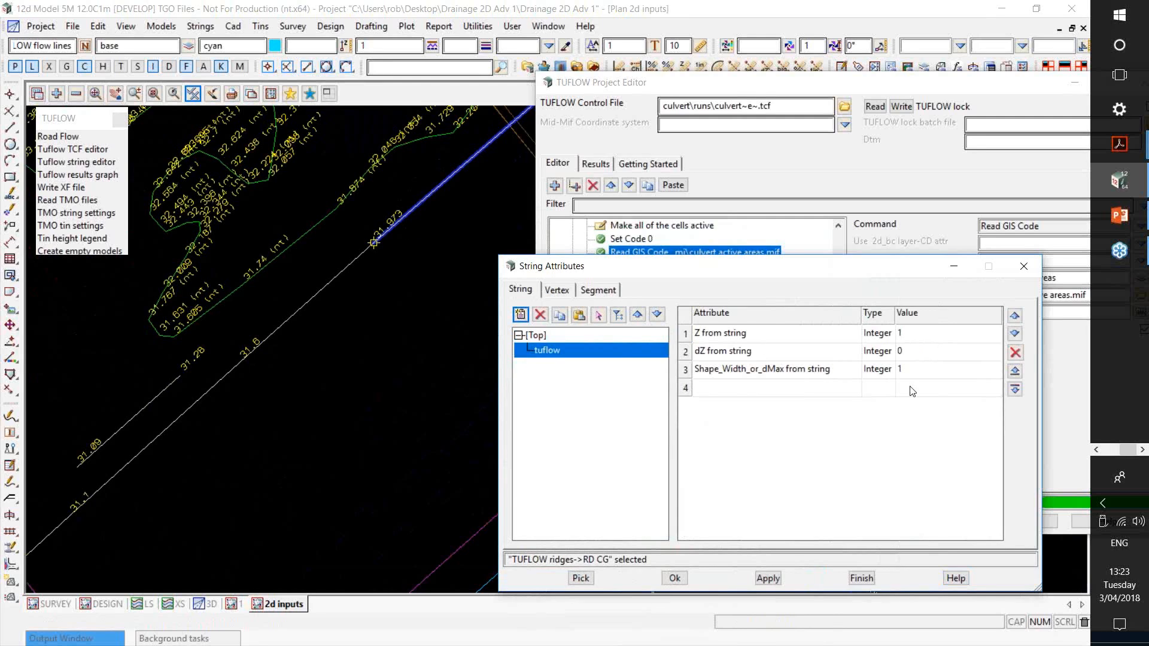
pyautogui.click(923, 369)
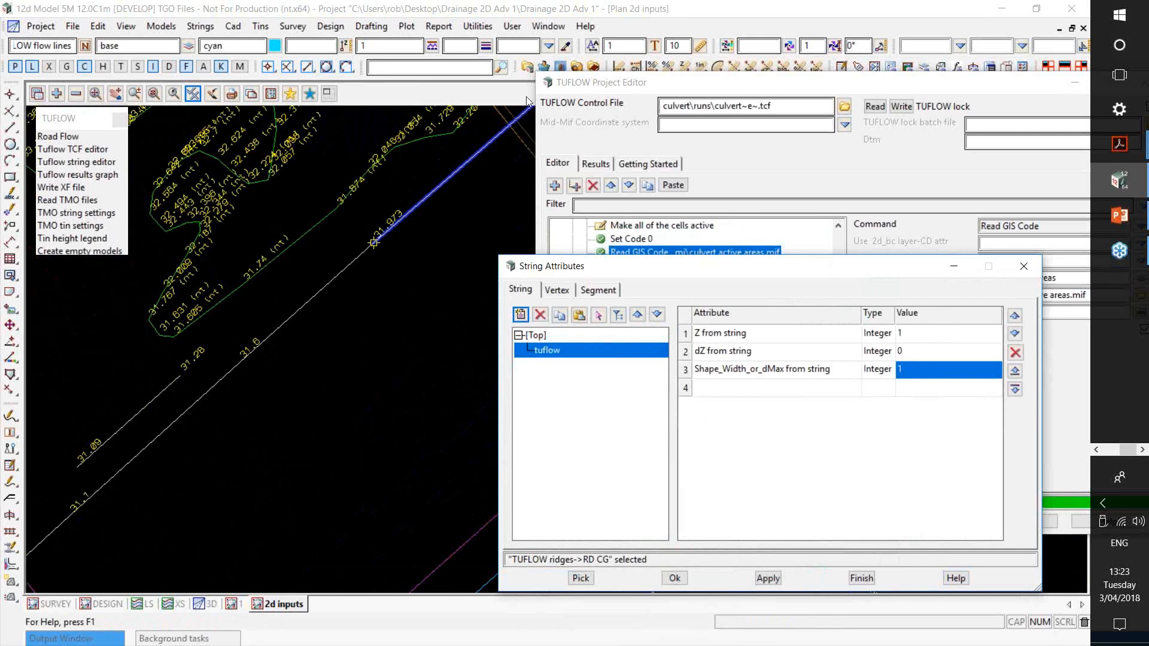
# Step: Recheck the top-level attributes and highlight the Shape_Width_or_dMax from string attribute in the tuflow group
pyautogui.click(520, 48)
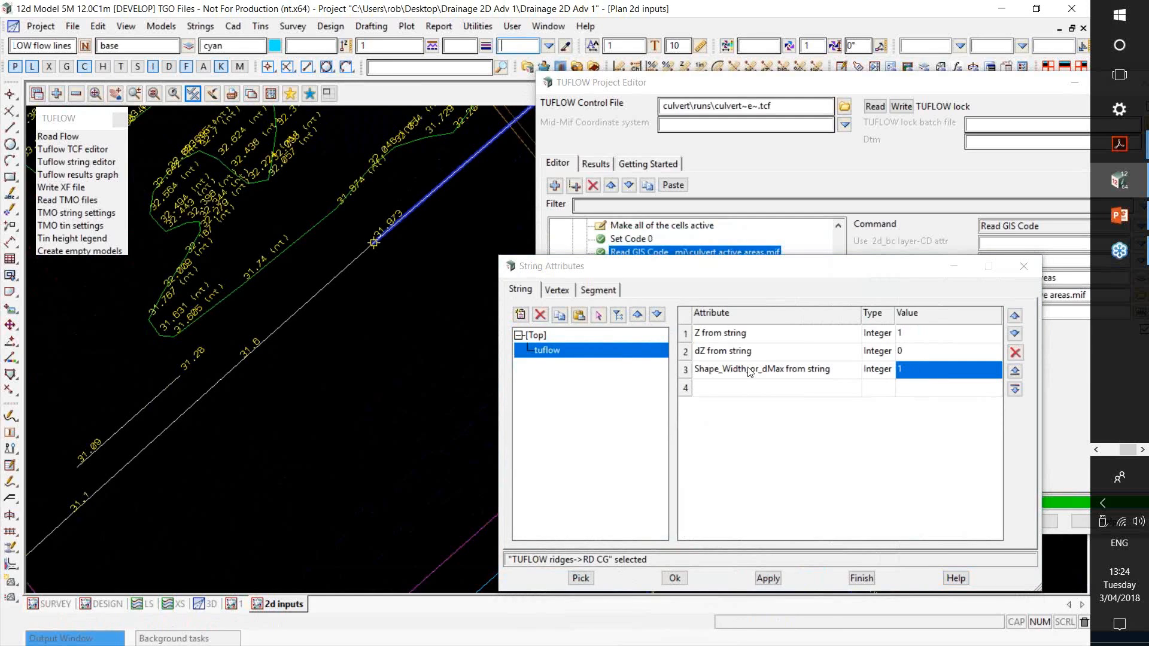
pyautogui.click(589, 335)
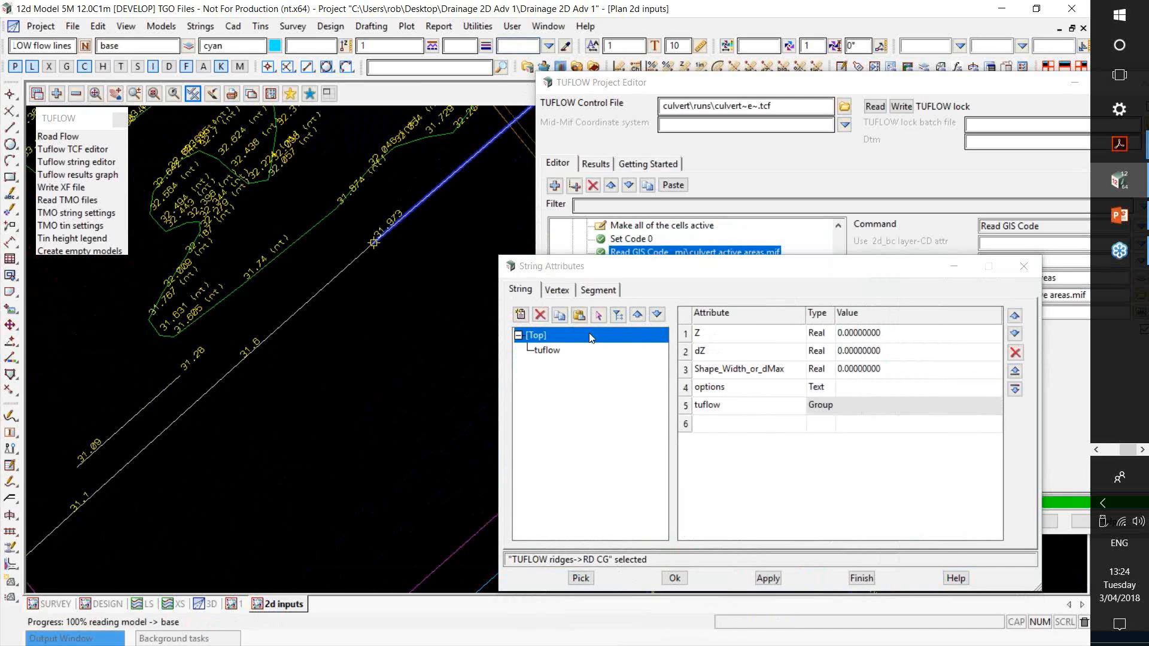
pyautogui.click(547, 351)
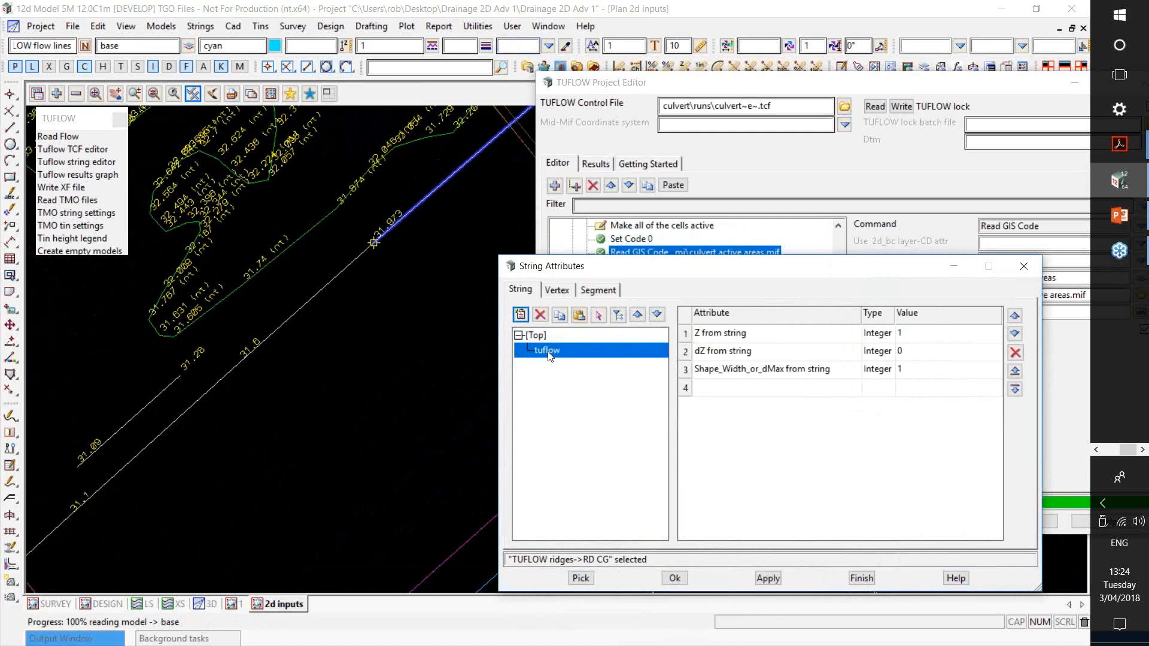
pyautogui.click(814, 377)
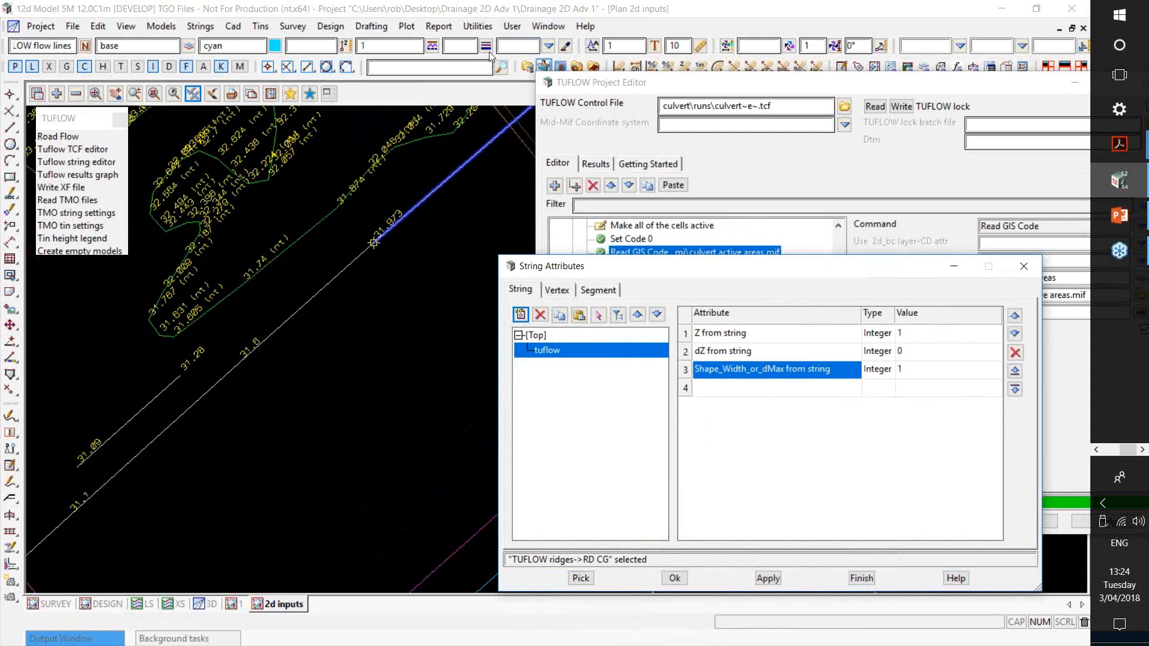
# Step: Open the super string Pipe/Culvert change utility and place its dialog over the plan view
pyautogui.click(477, 26)
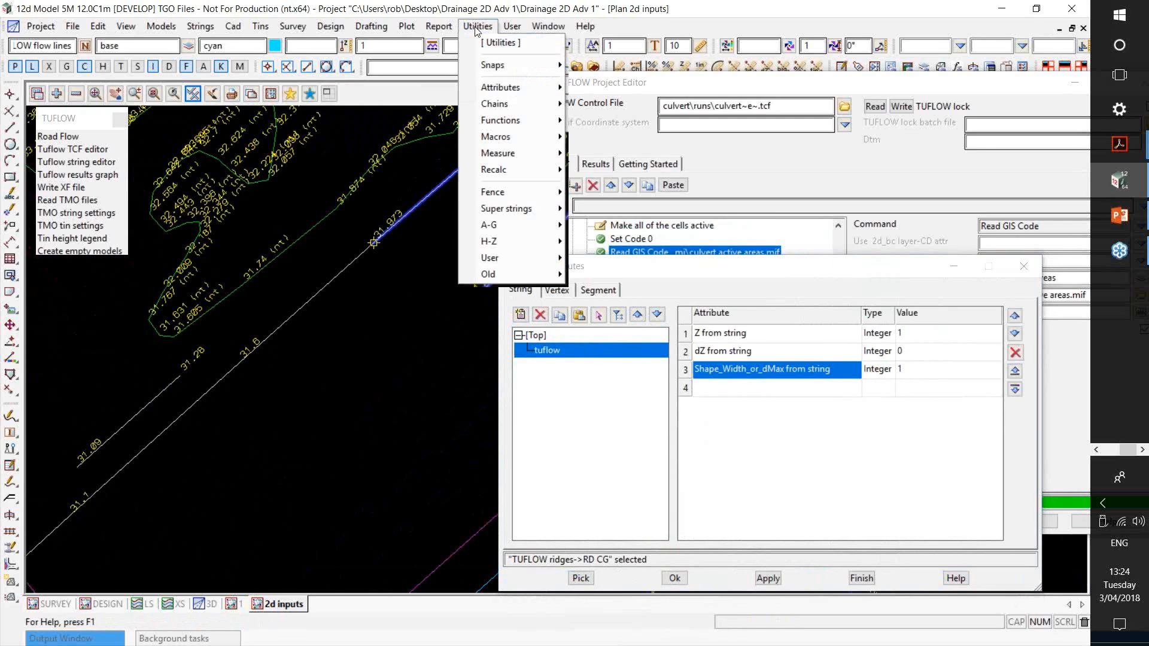
pyautogui.moveTo(515, 209)
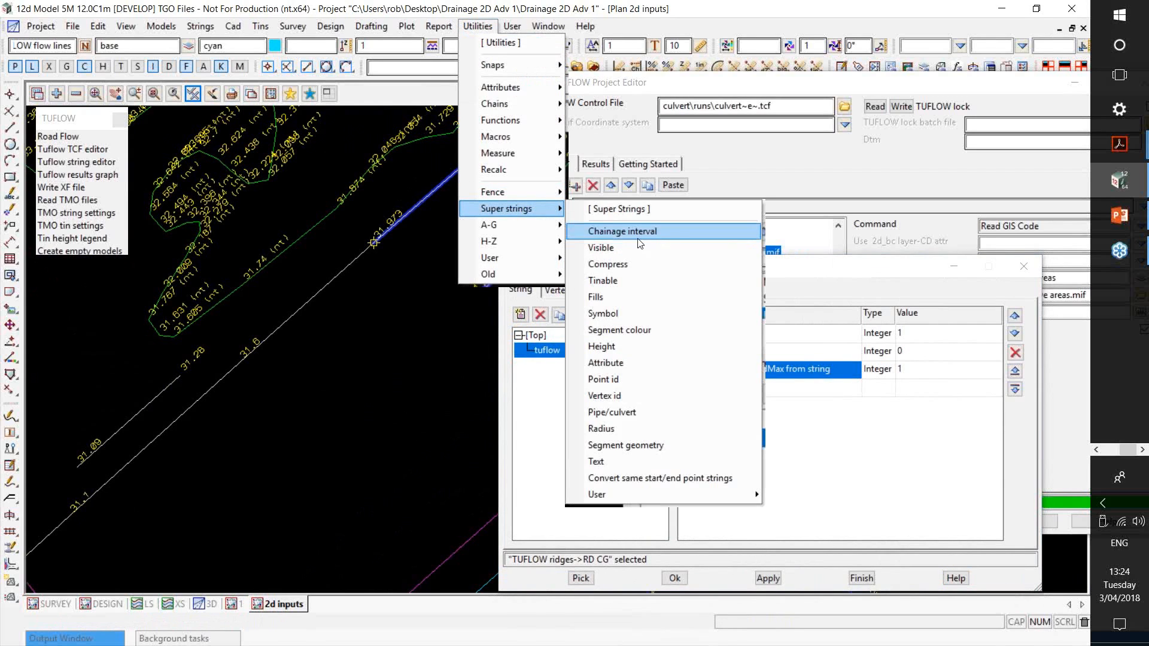
pyautogui.click(647, 415)
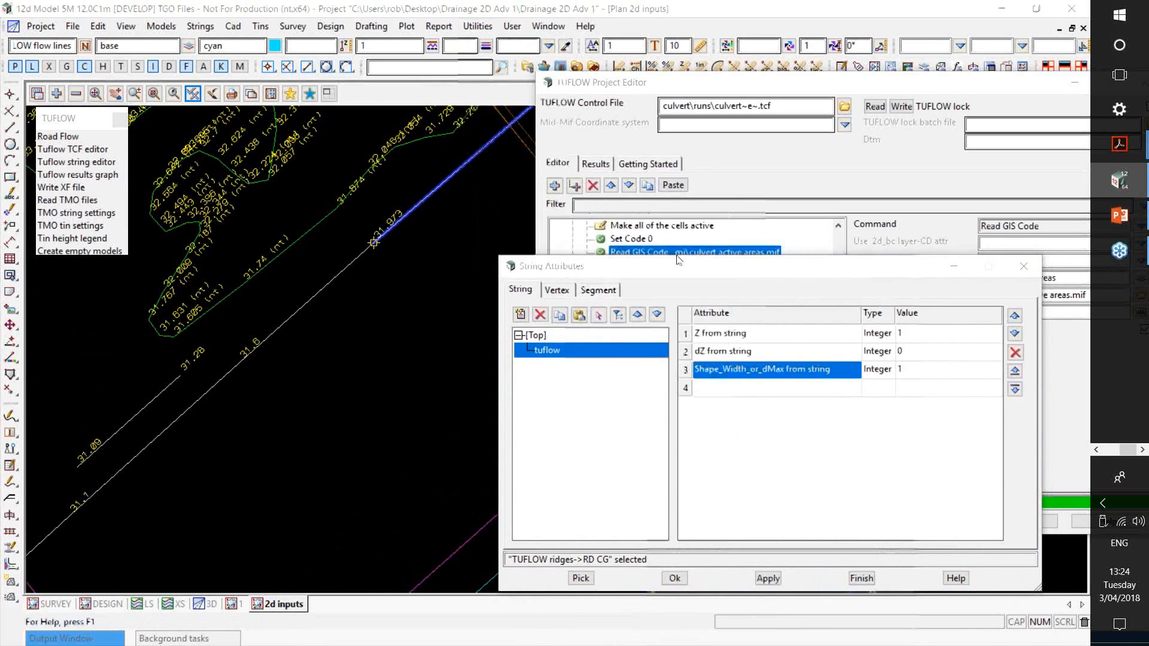
pyautogui.moveTo(693, 256); pyautogui.dragTo(375, 190)
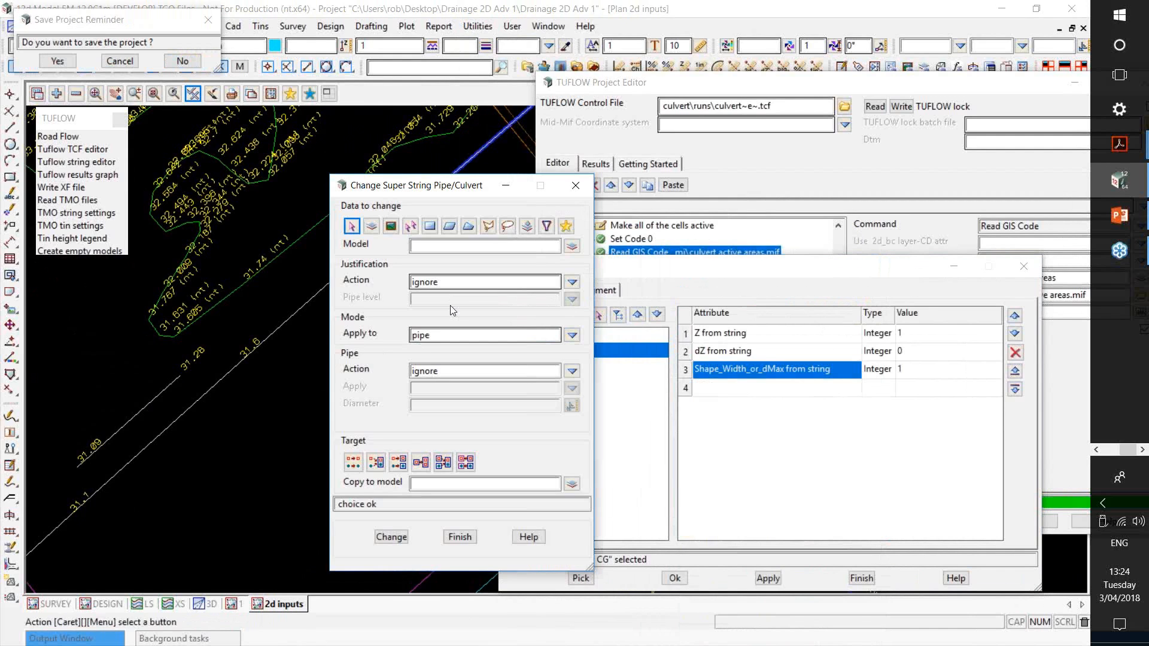
# Step: Set the pipe Action to set and Apply to constant, and make the Diameter ready for entry
pyautogui.click(572, 371)
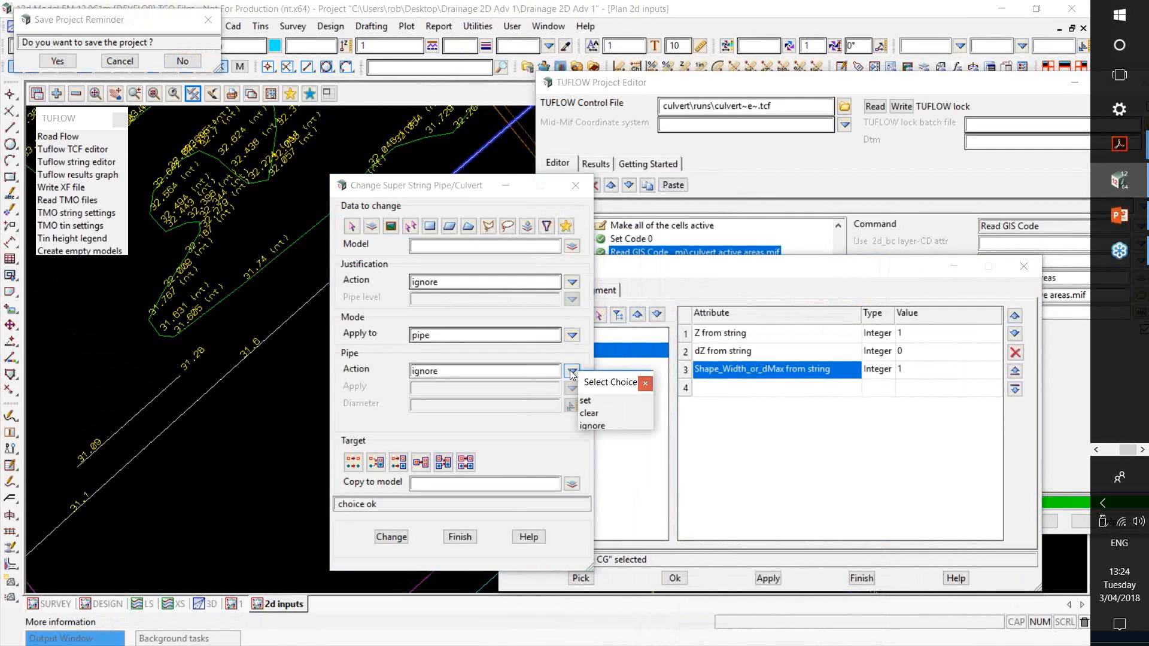
pyautogui.click(582, 404)
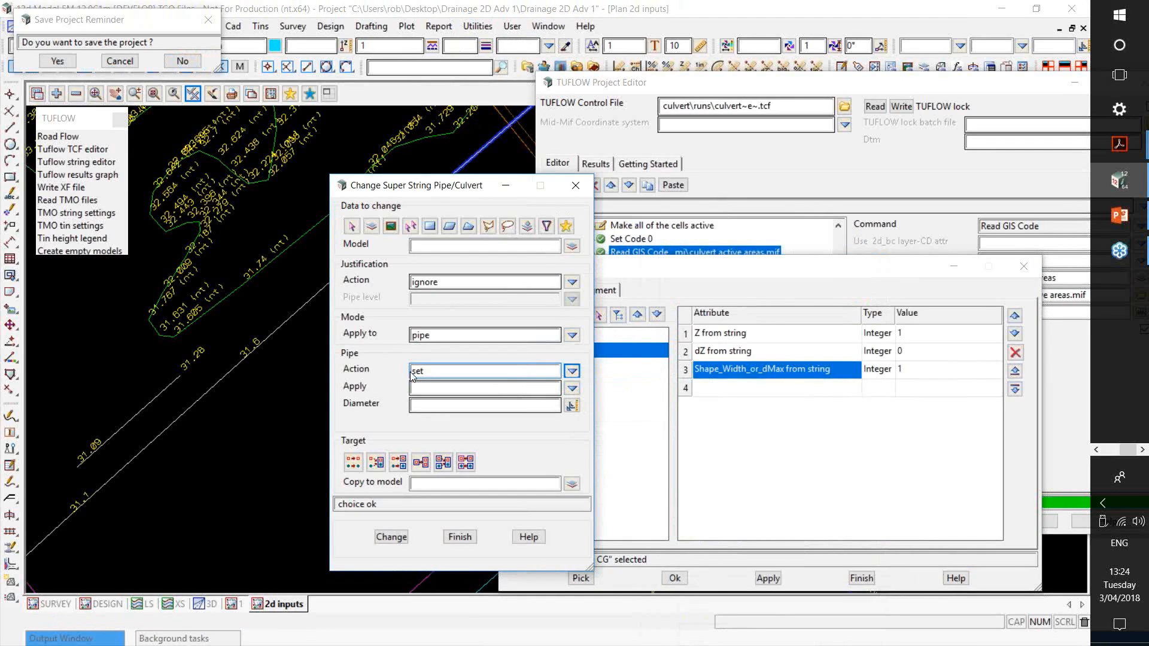
pyautogui.click(572, 388)
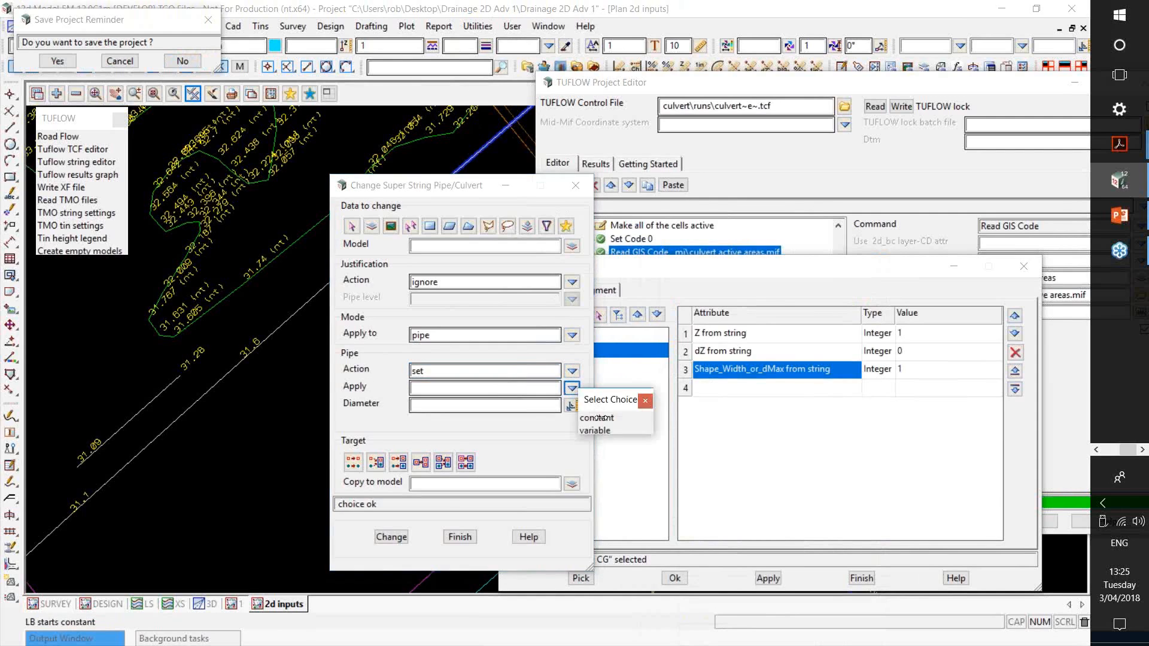
pyautogui.click(599, 418)
pyautogui.click(547, 405)
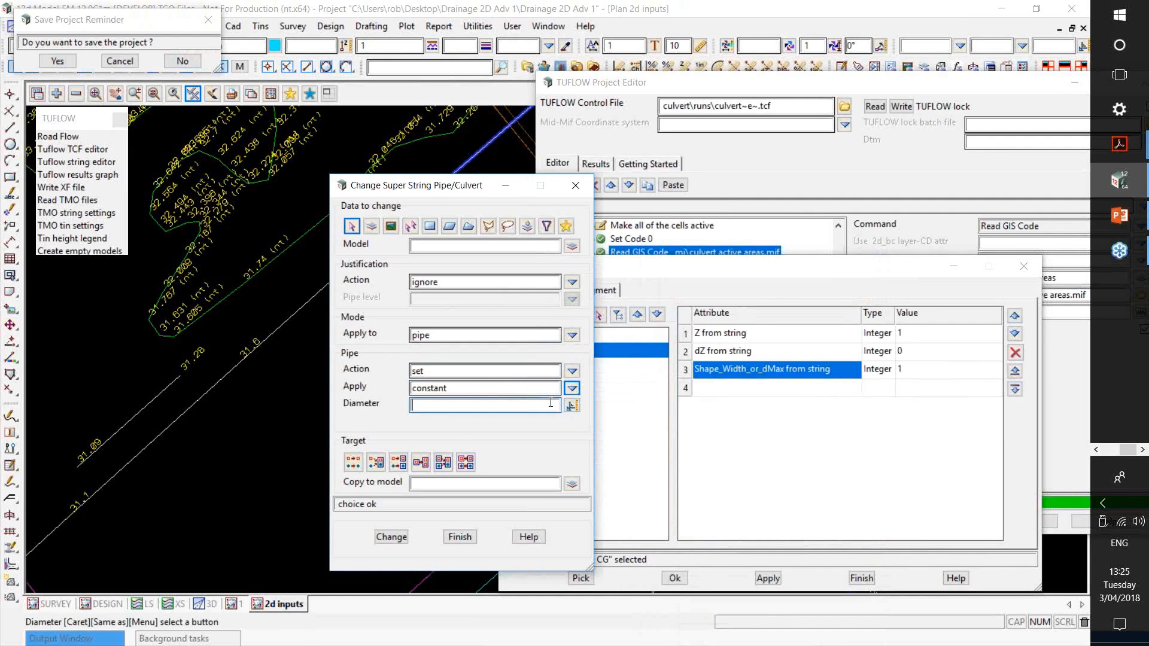
# Step: Target the original models with existing data replaced, save the Pipe/Culvert settings as dialog defaults in the current folder, and close the utility
pyautogui.click(350, 466)
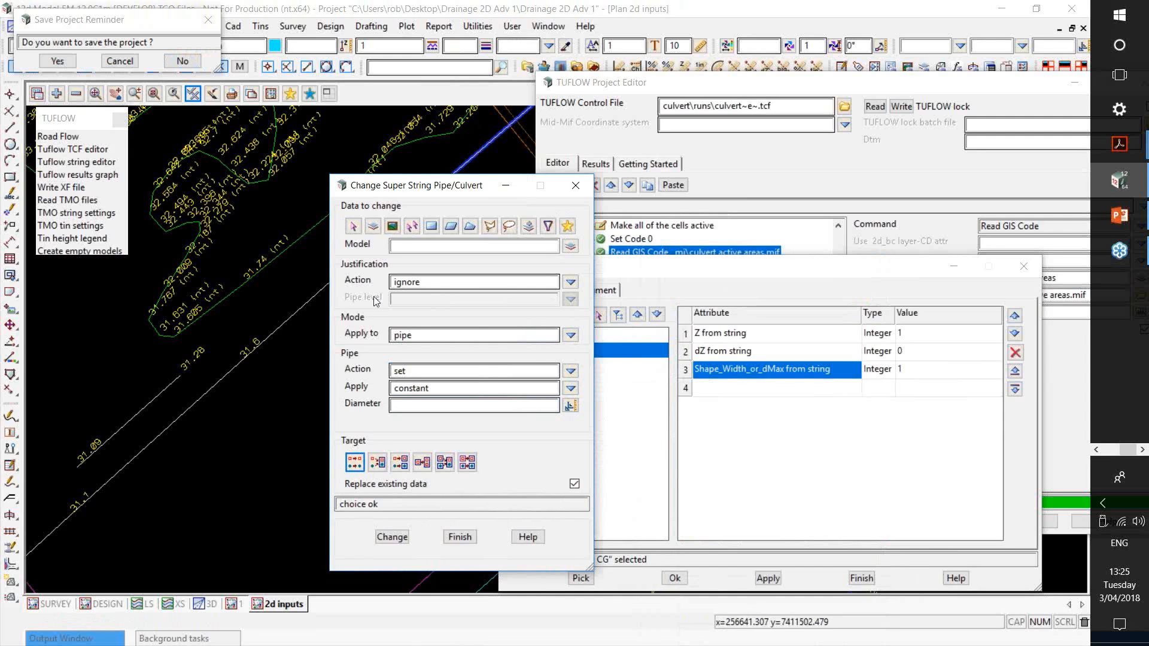
pyautogui.click(342, 186)
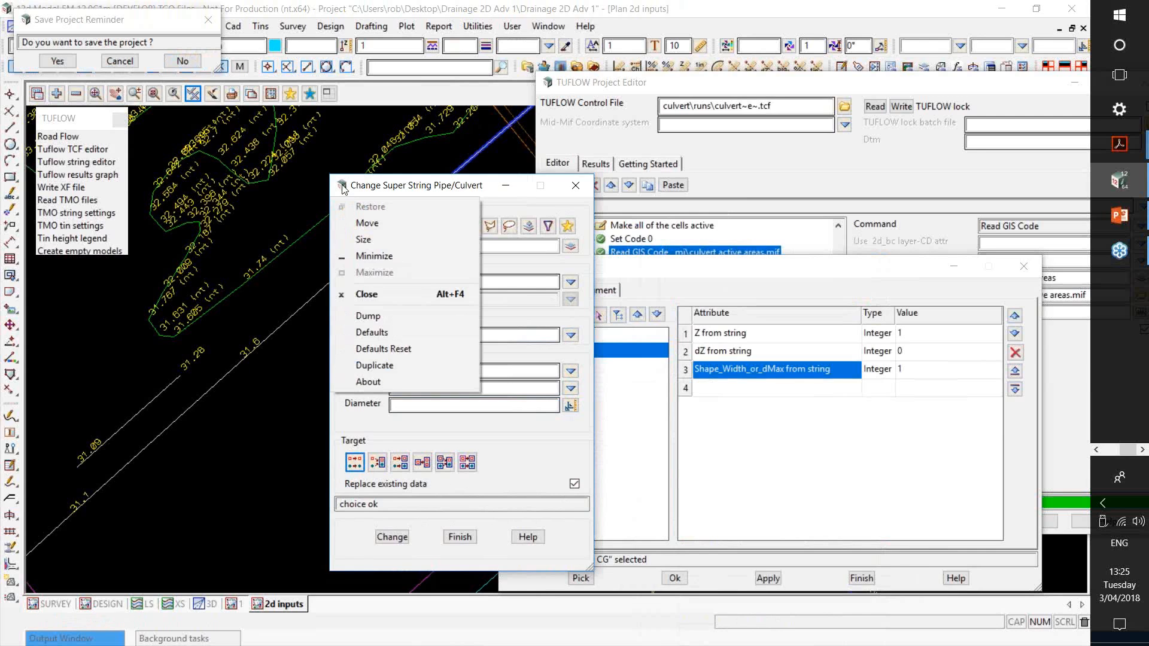
pyautogui.click(383, 331)
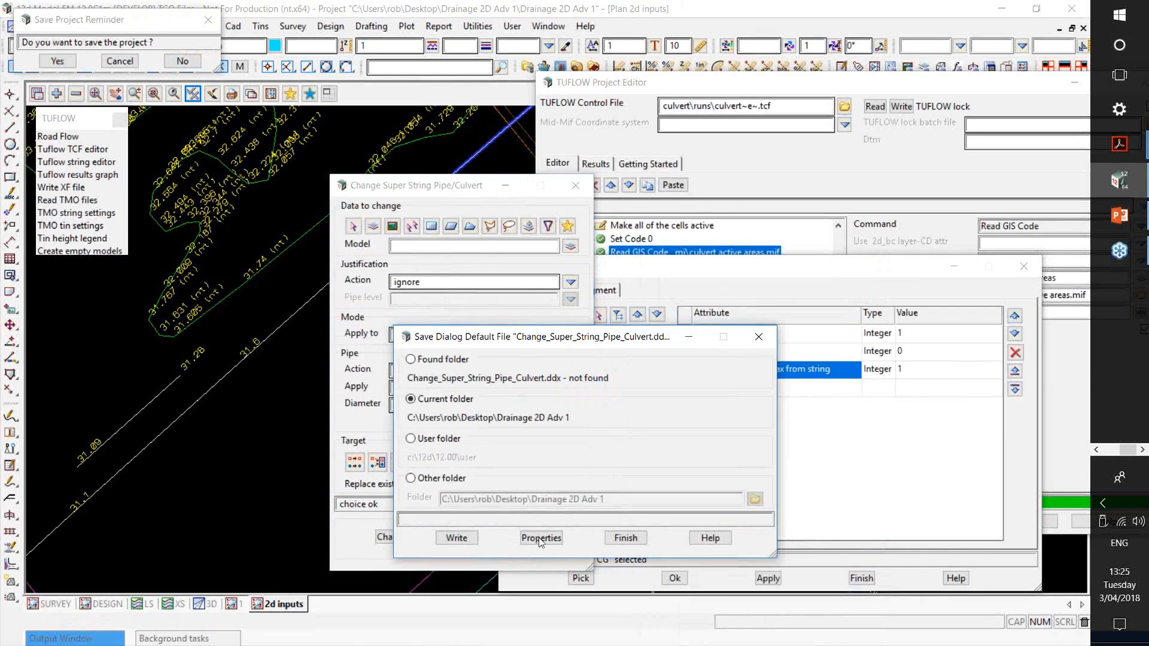
pyautogui.click(616, 539)
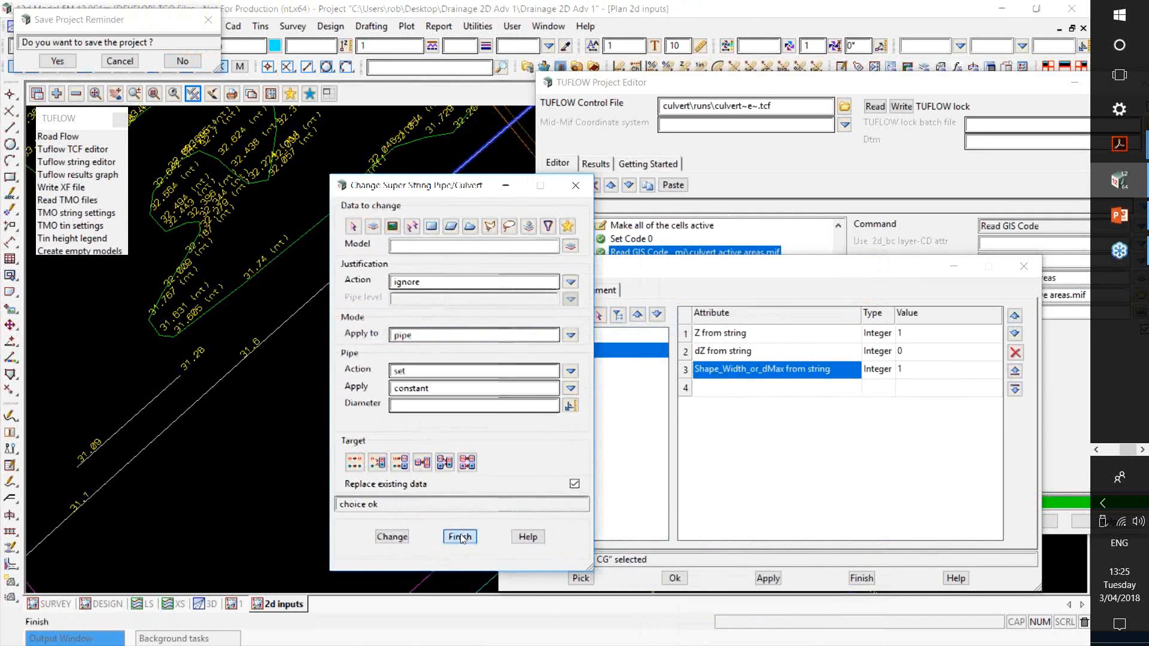
pyautogui.click(459, 537)
# Step: Save the project and reopen the super string Pipe/Culvert change utility over the plan view
pyautogui.click(55, 61)
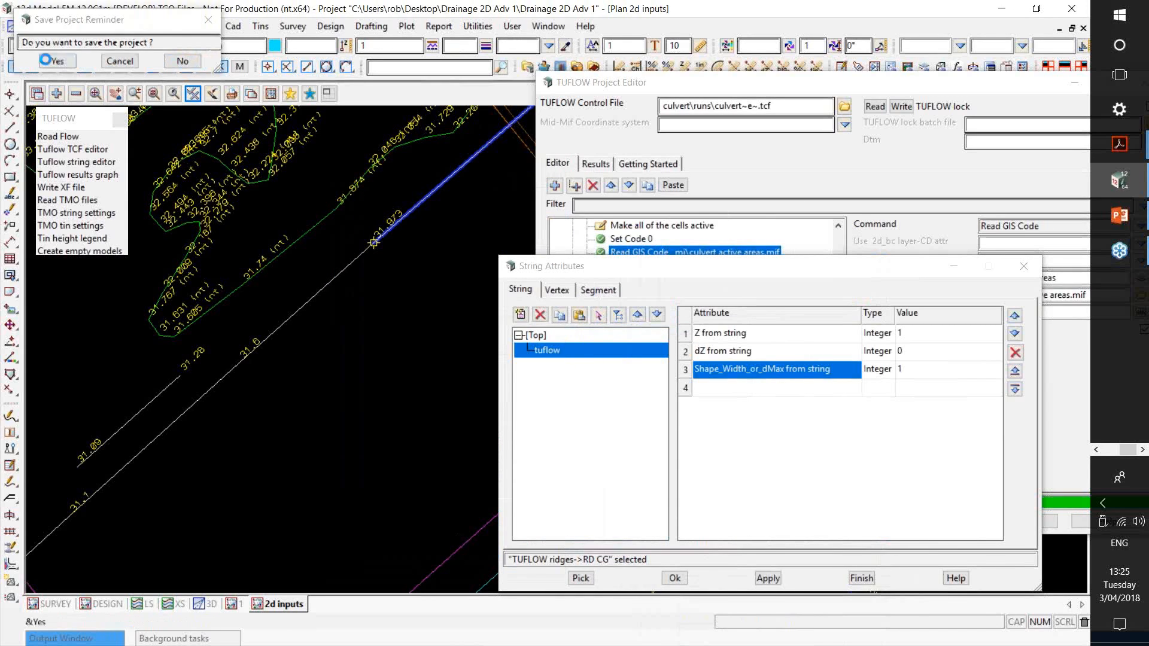
pyautogui.click(476, 28)
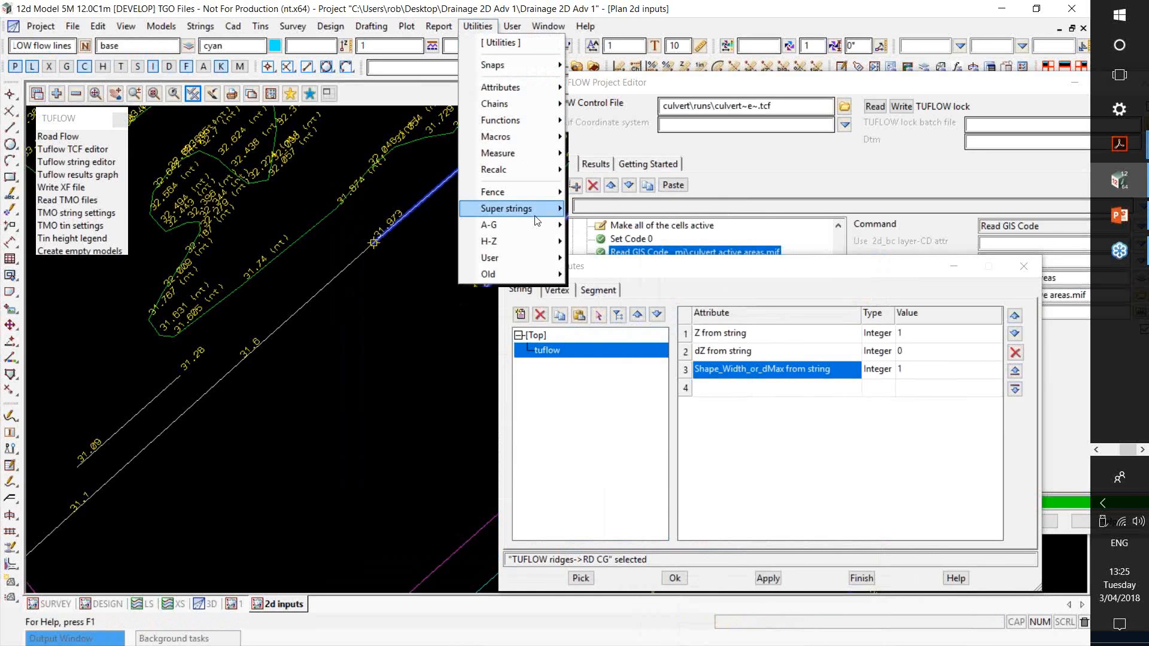
pyautogui.moveTo(509, 208)
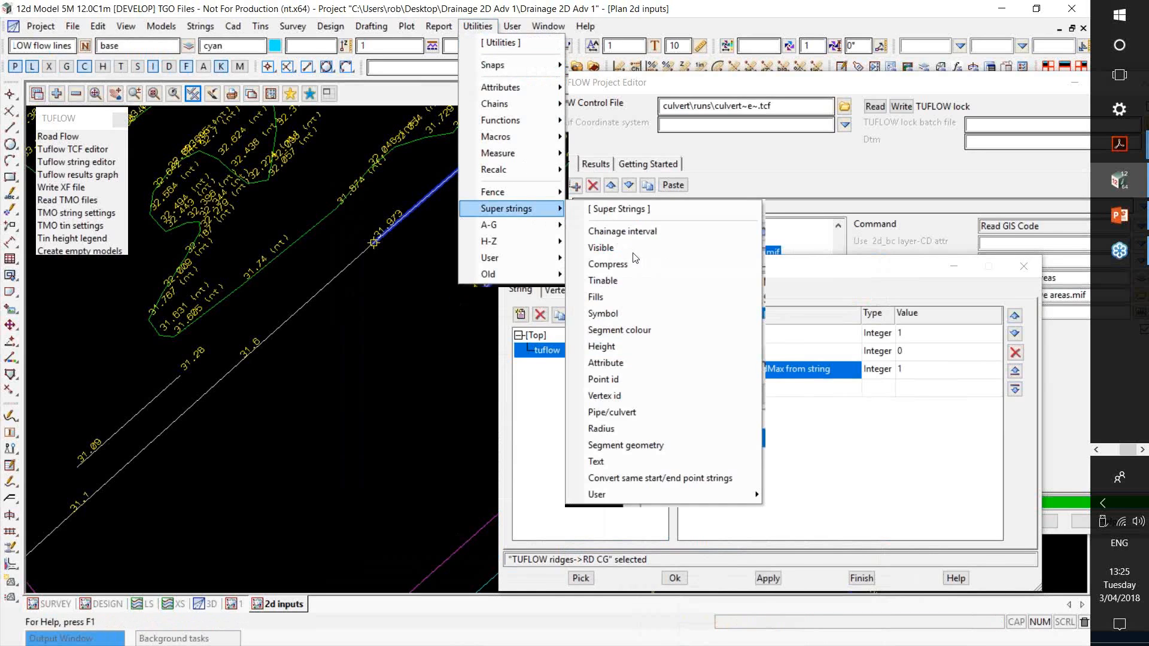
pyautogui.click(632, 413)
pyautogui.moveTo(680, 260); pyautogui.dragTo(269, 161)
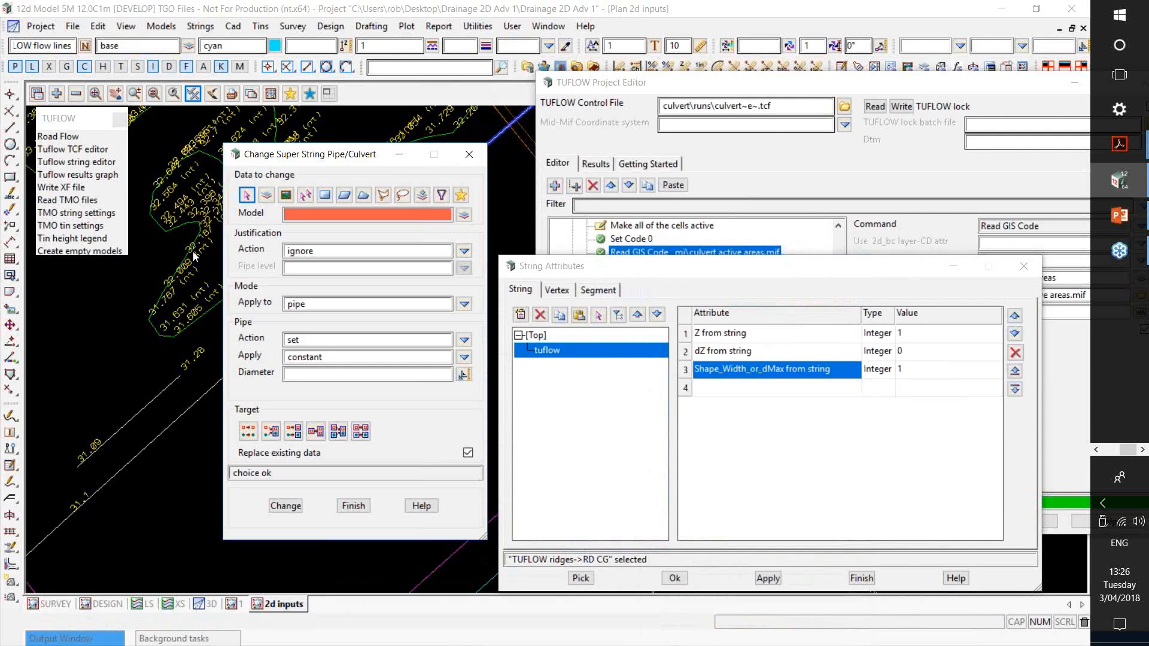
# Step: Apply a constant pipe diameter of .1 to the TUFLOW ridges model, taking the model from a ridge string in plan
pyautogui.click(296, 375)
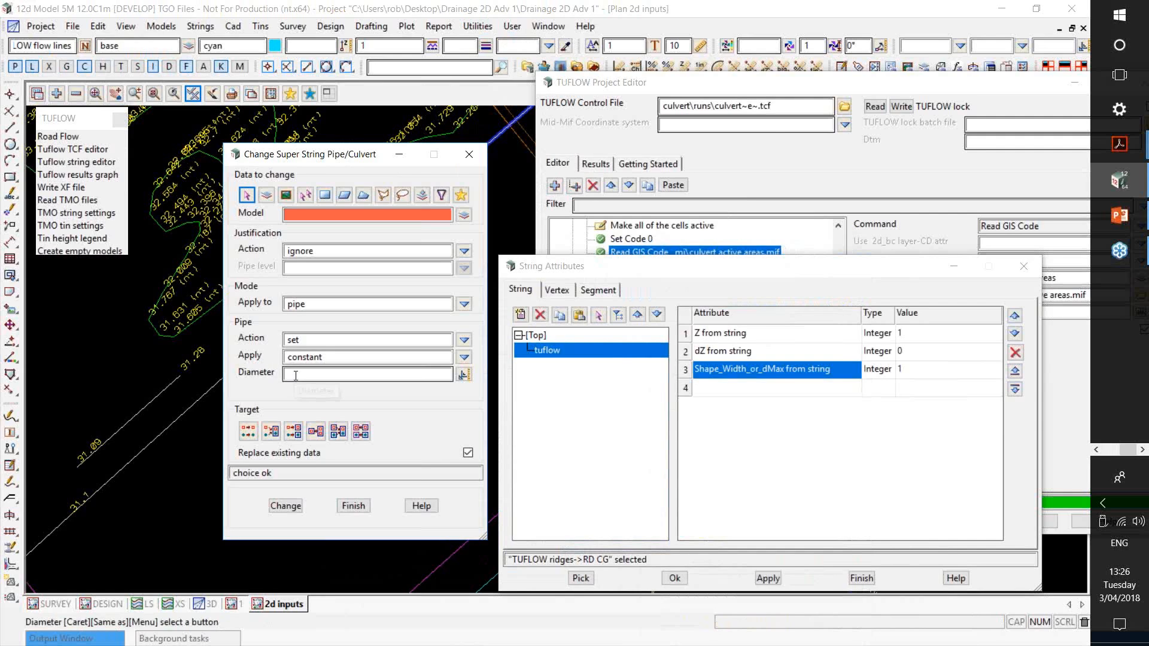
pyautogui.write('.1')
pyautogui.click(335, 217)
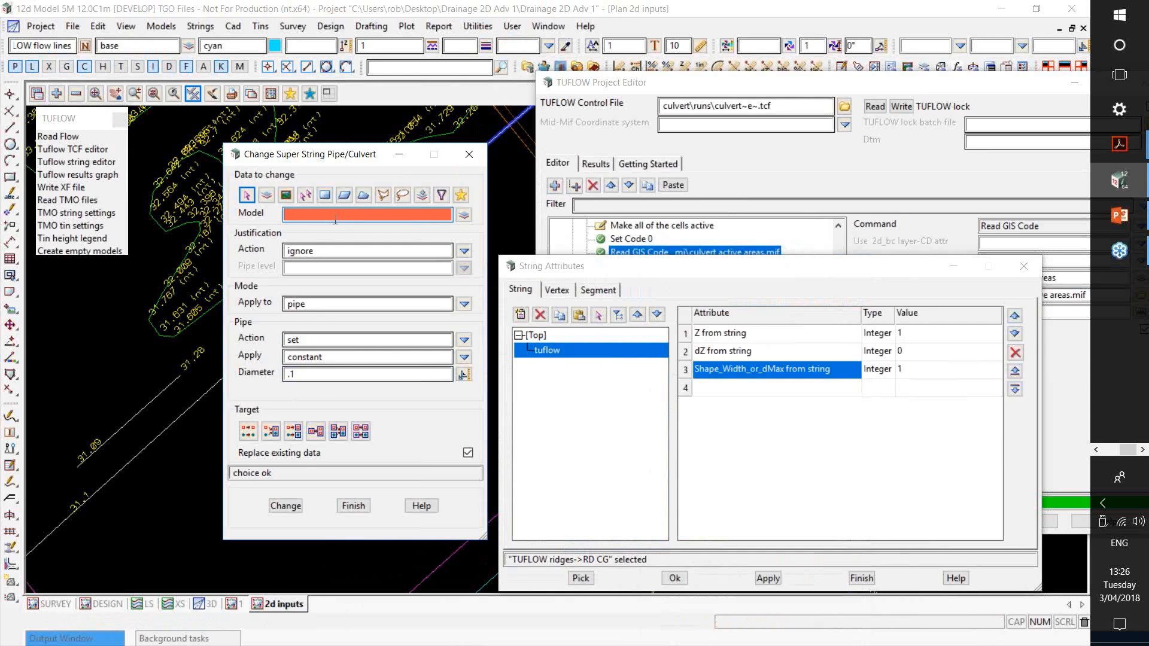
pyautogui.middleClick(331, 218)
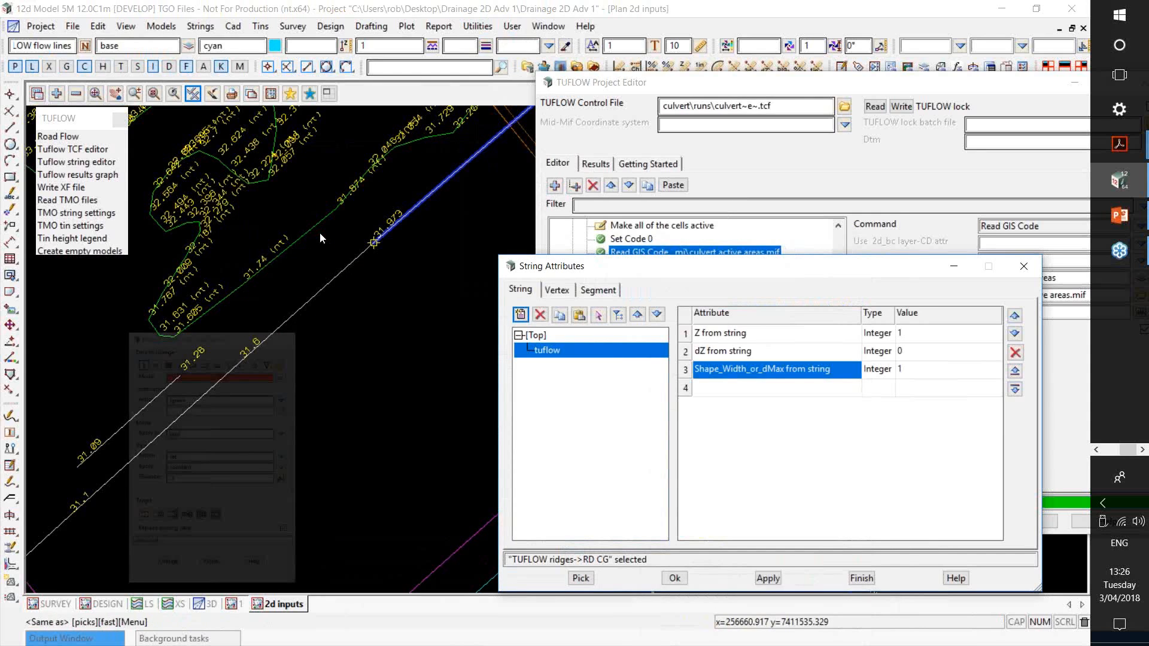
pyautogui.click(293, 317)
pyautogui.middleClick(292, 317)
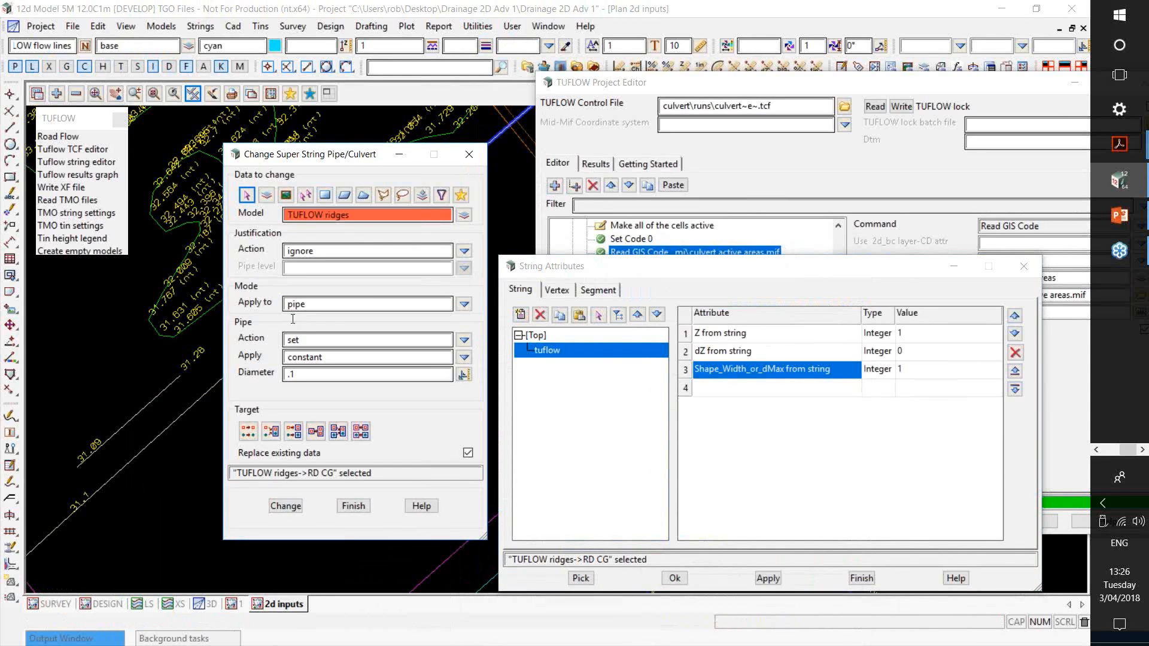
pyautogui.click(286, 506)
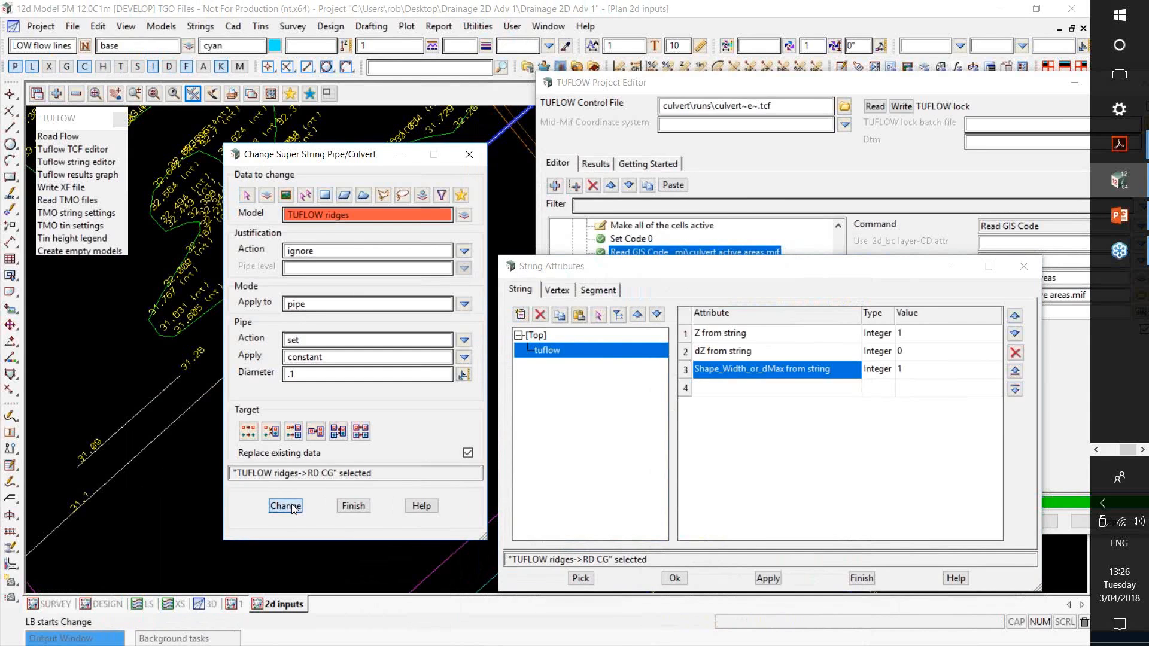
# Step: Inspect the ridge string widths in plan and apply a pipe diameter of 2 to the TUFLOW ridges model
pyautogui.scroll(2, 152, 447)
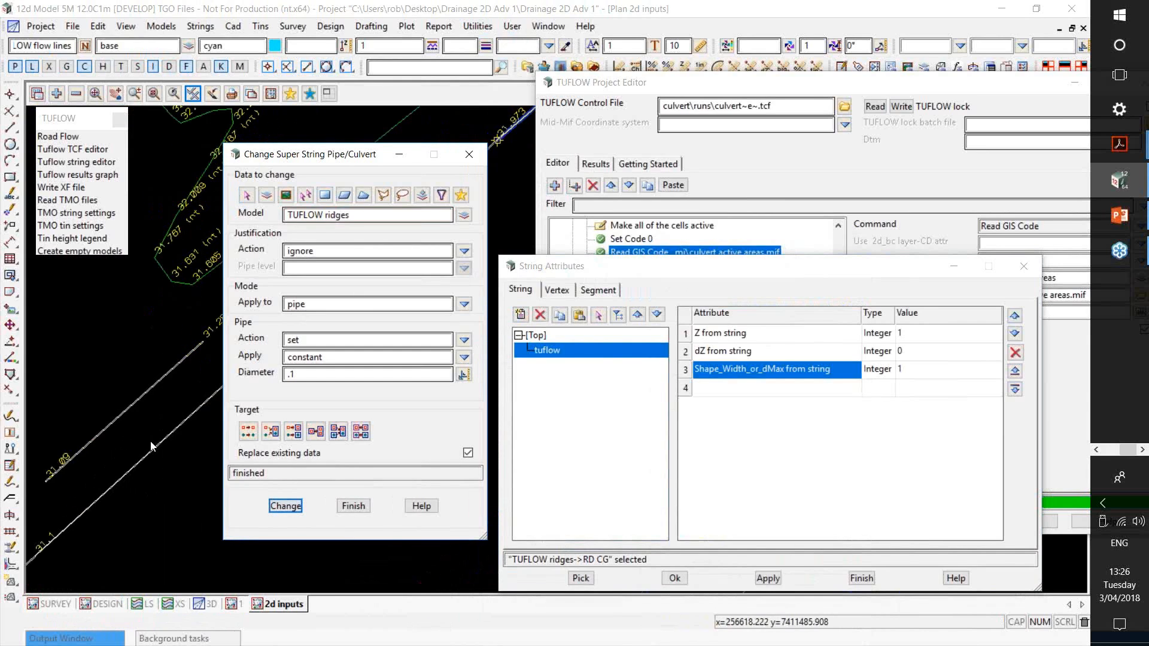
pyautogui.scroll(3, 161, 450)
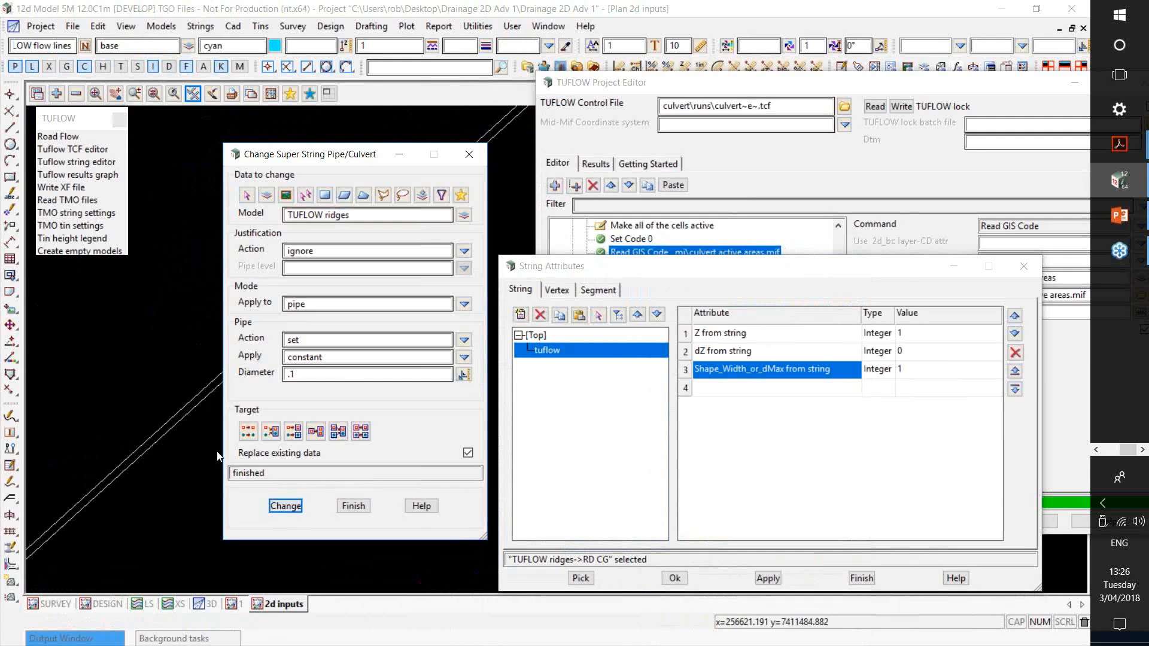
pyautogui.scroll(2, 147, 439)
pyautogui.scroll(-3, 147, 439)
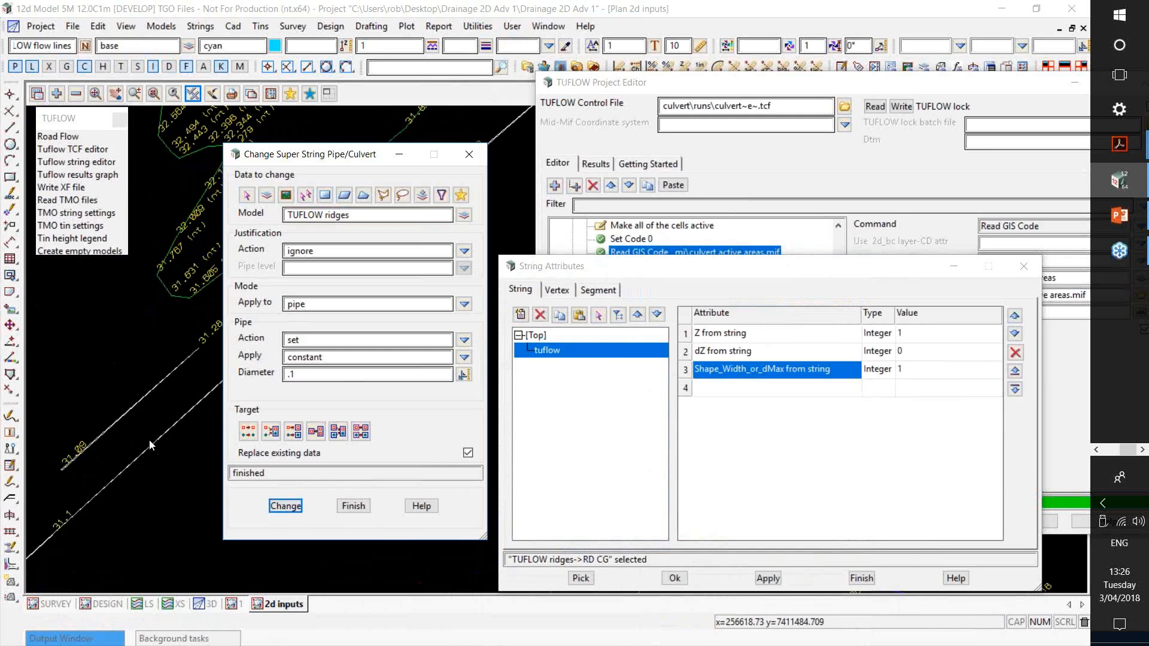
pyautogui.click(342, 377)
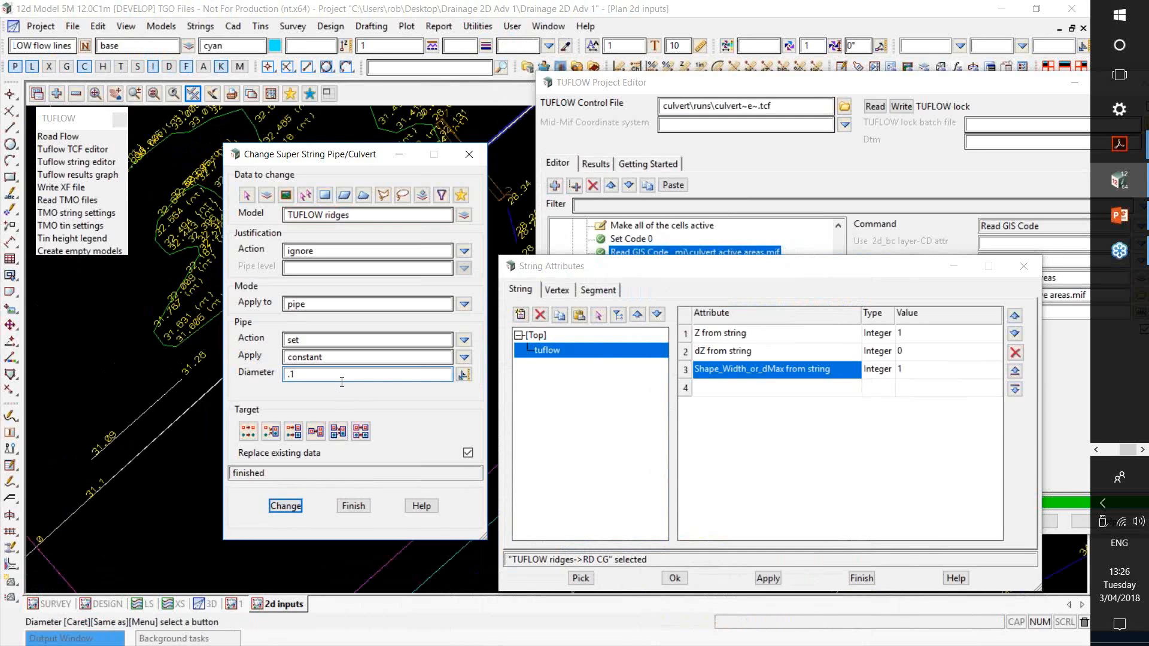
pyautogui.press('BackSpace')
pyautogui.press('BackSpace')
pyautogui.write('2')
pyautogui.click(285, 506)
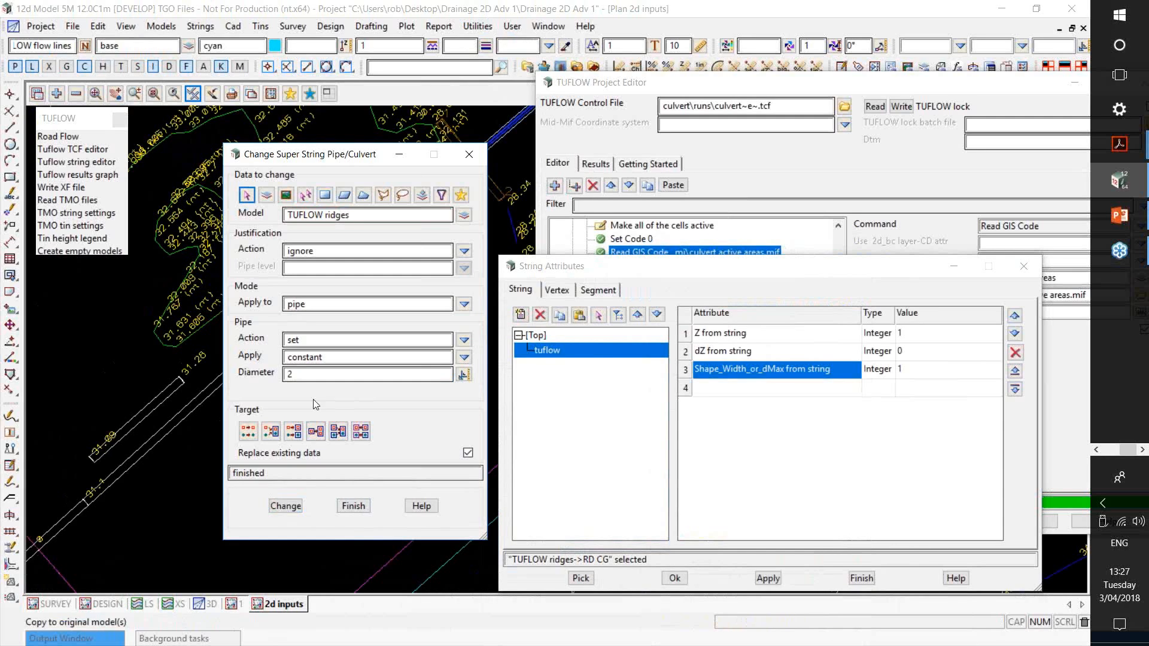
# Step: Move the Pipe/Culvert dialog clear of the ridge strings and close the String Attributes dialog
pyautogui.click(318, 379)
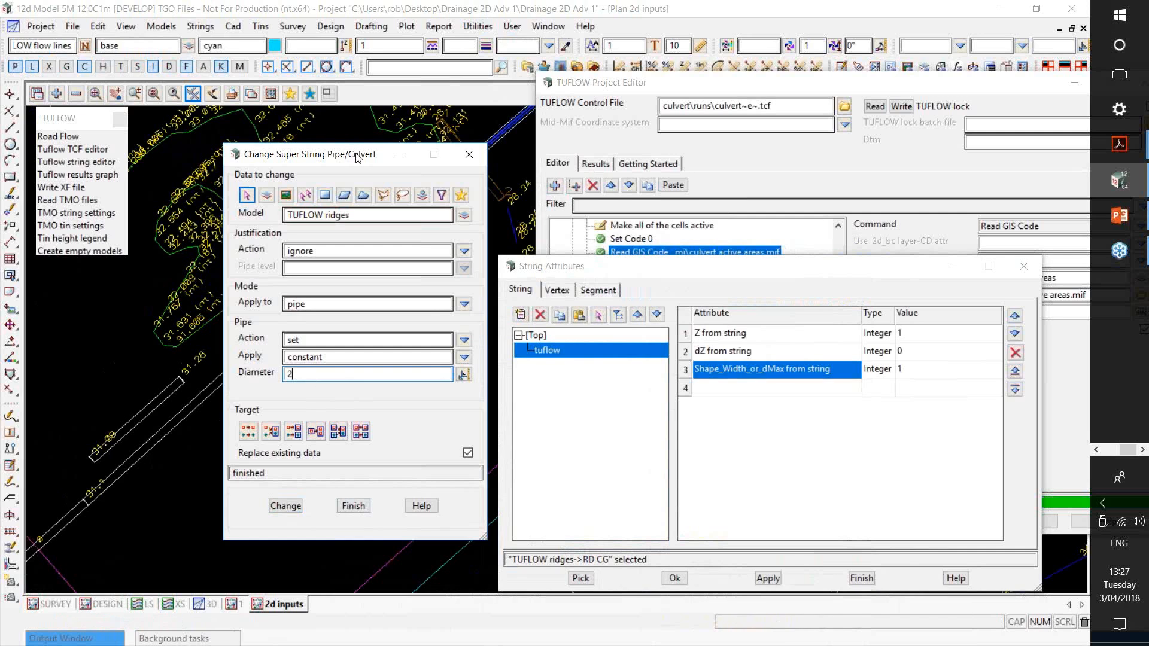
pyautogui.moveTo(351, 154); pyautogui.dragTo(334, 383)
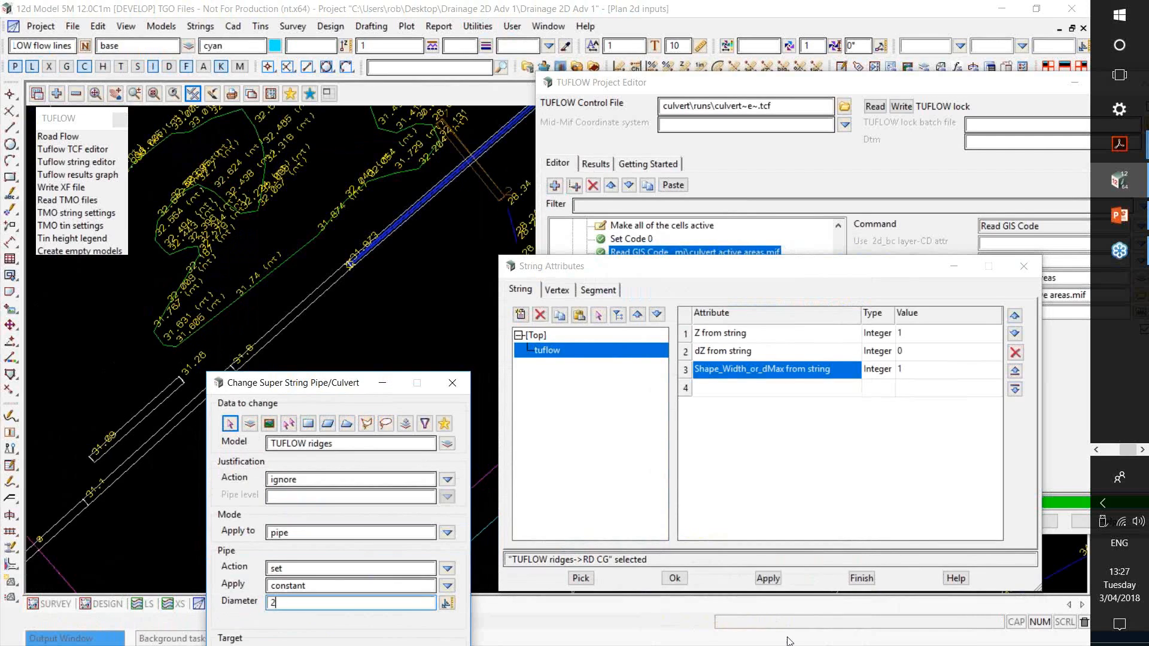
pyautogui.click(861, 578)
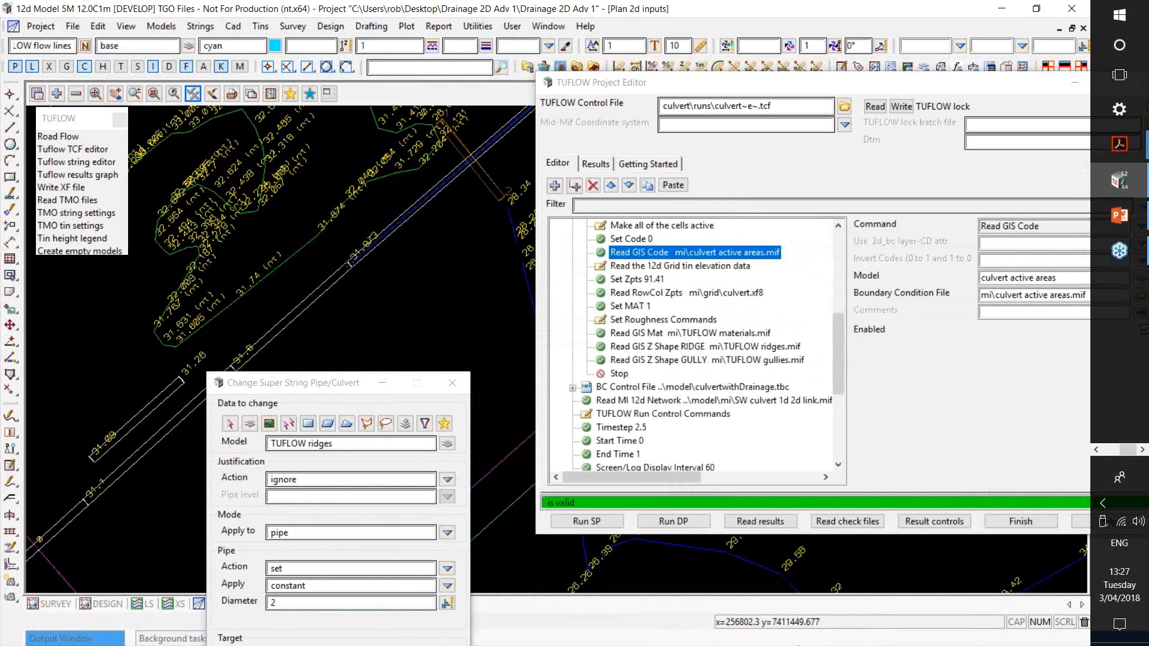
# Step: Enable the Stop command after the Z Shape commands and write the TUFLOW control file, replacing the existing culvert~e~.tcf
pyautogui.click(628, 375)
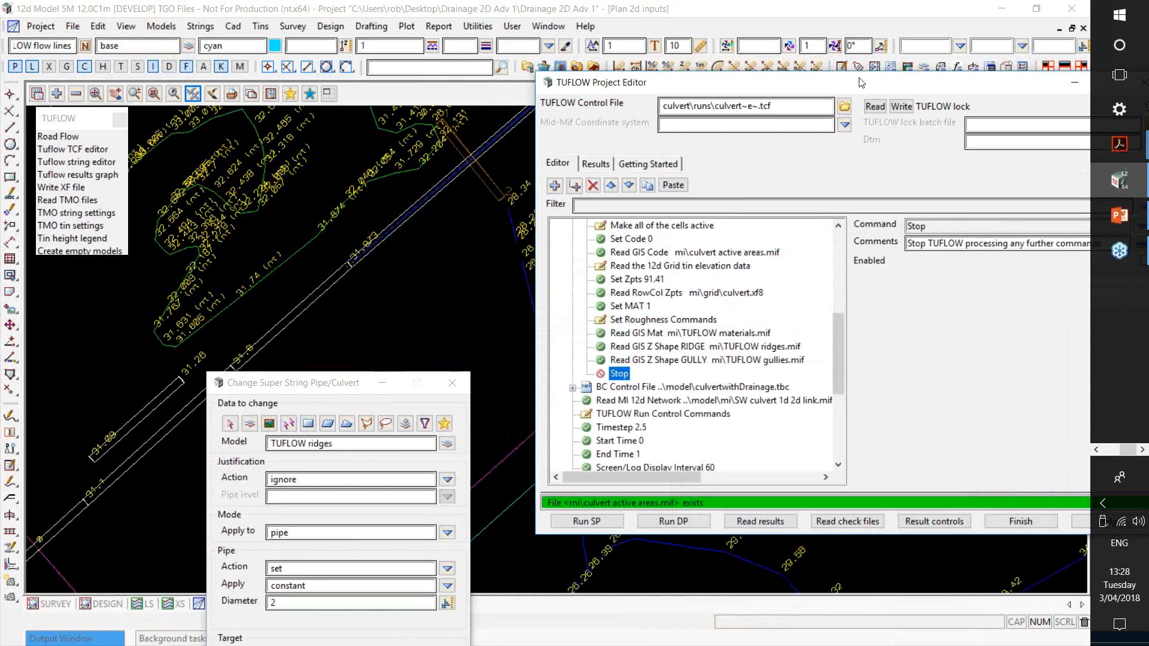
pyautogui.moveTo(860, 82); pyautogui.dragTo(796, 56)
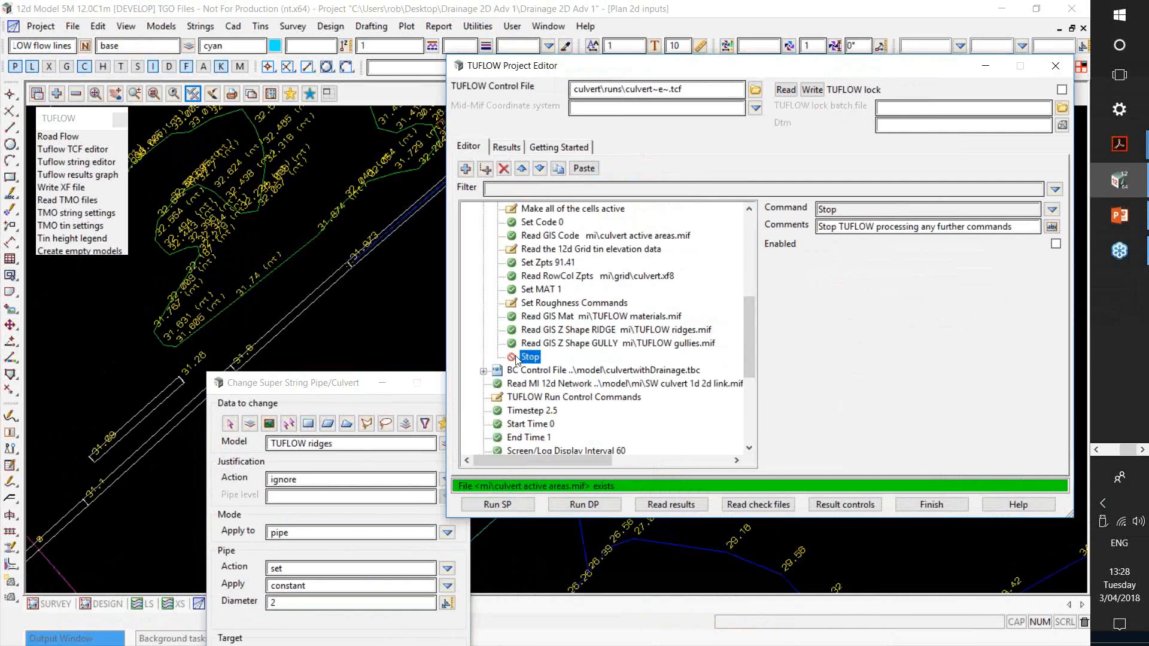
pyautogui.click(1055, 244)
pyautogui.click(812, 91)
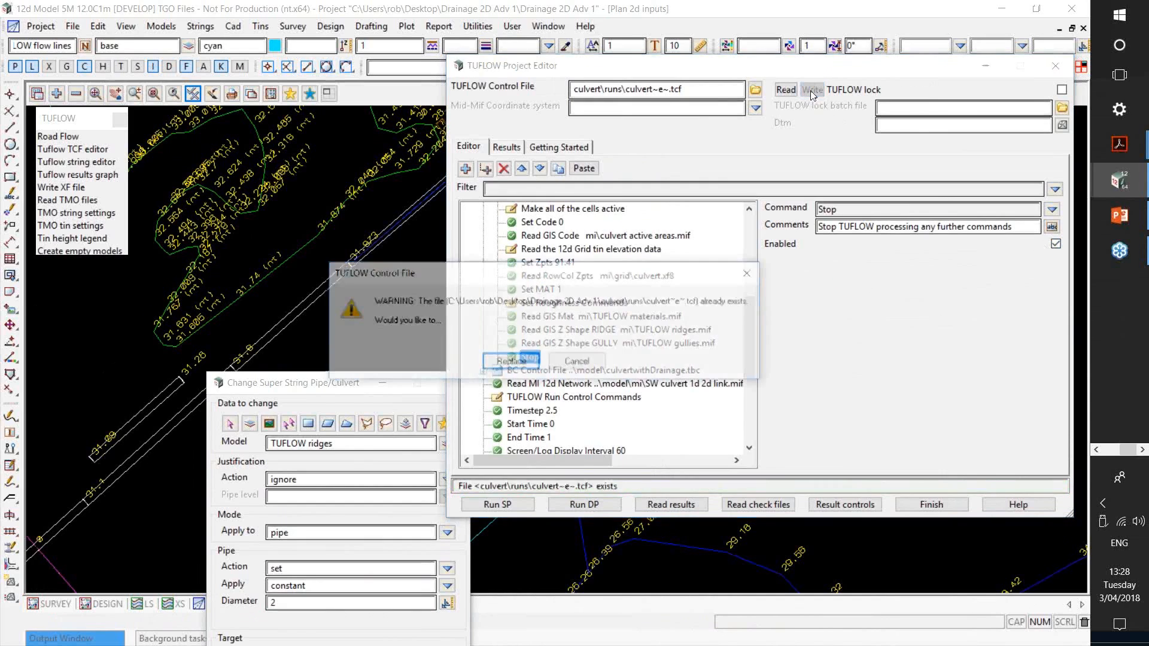
pyautogui.click(530, 359)
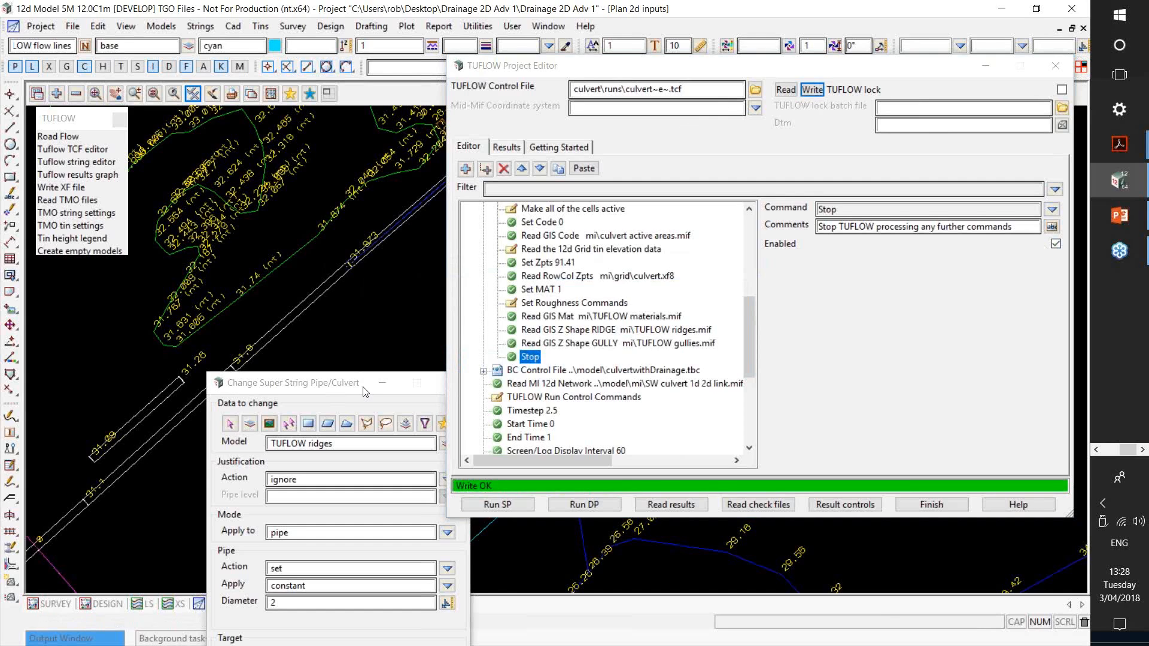
# Step: Run TUFLOW in double precision and read the check files using the culvertSW_culvert_Storm1.tlf log file
pyautogui.moveTo(361, 391); pyautogui.dragTo(332, 394)
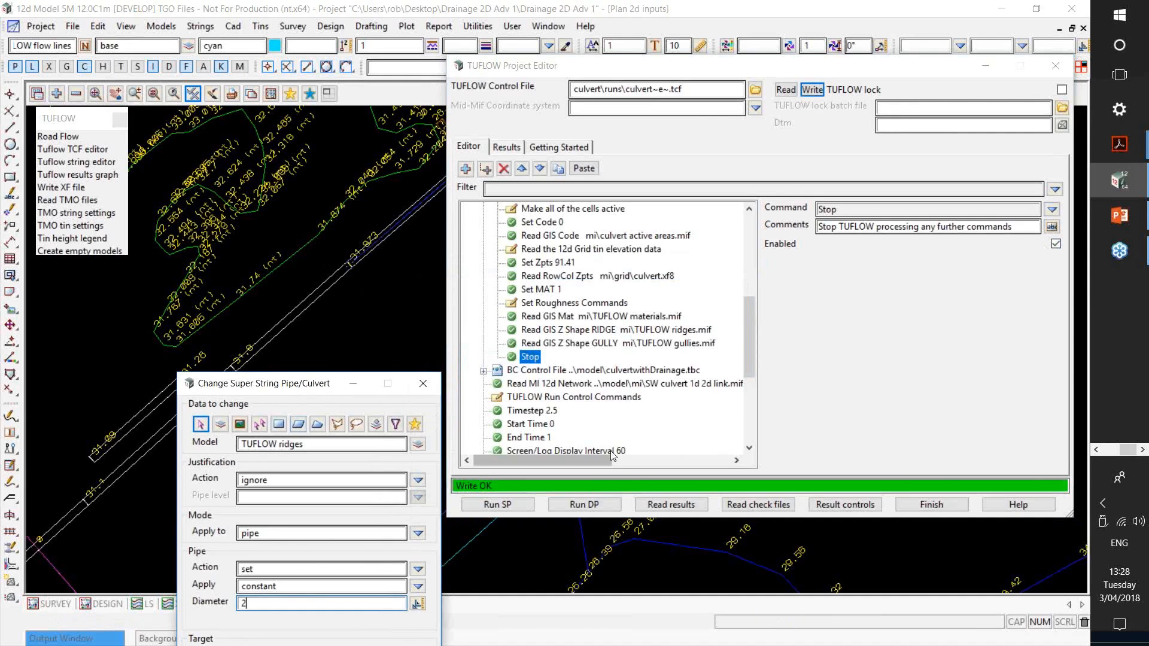
pyautogui.click(597, 505)
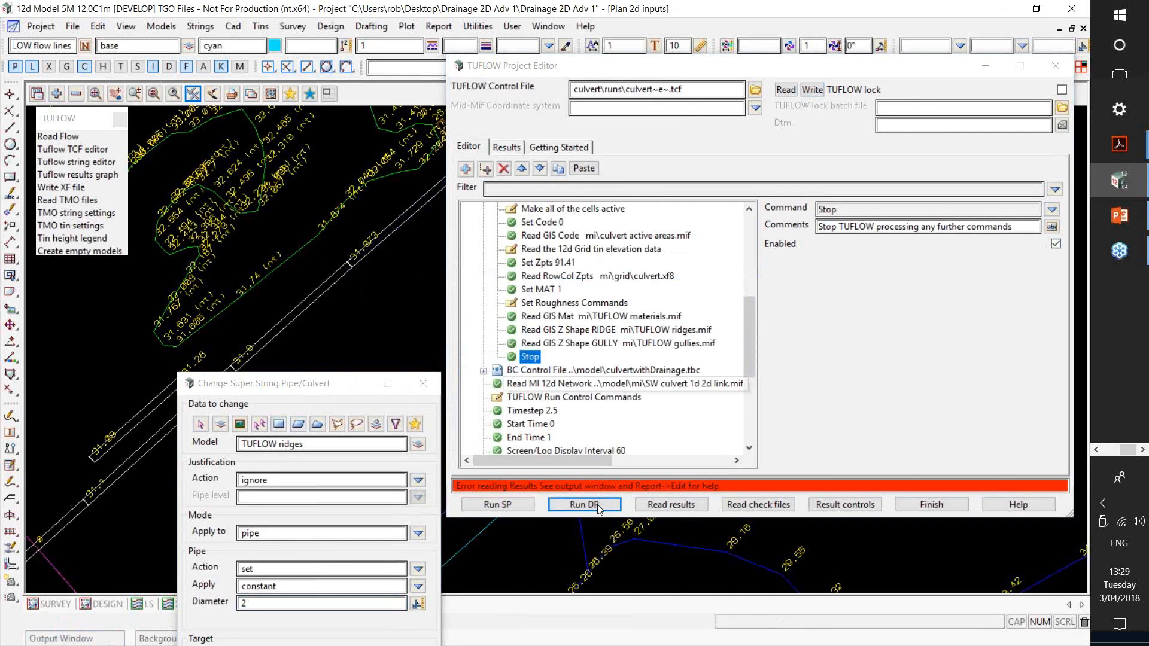
pyautogui.click(773, 503)
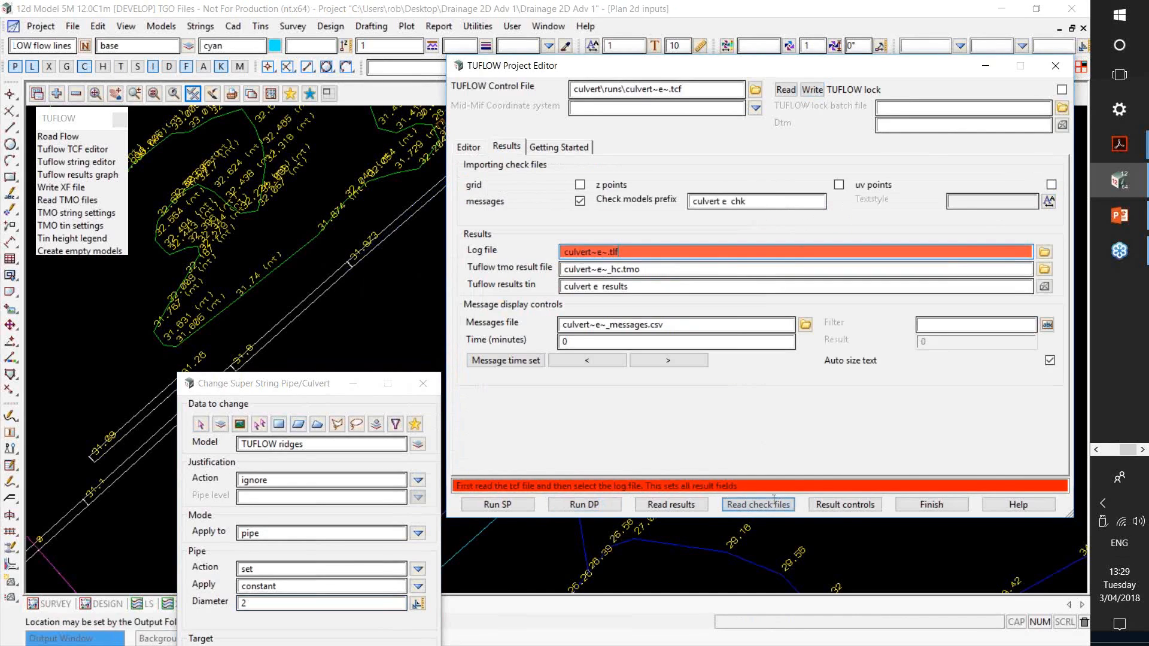
pyautogui.click(1045, 251)
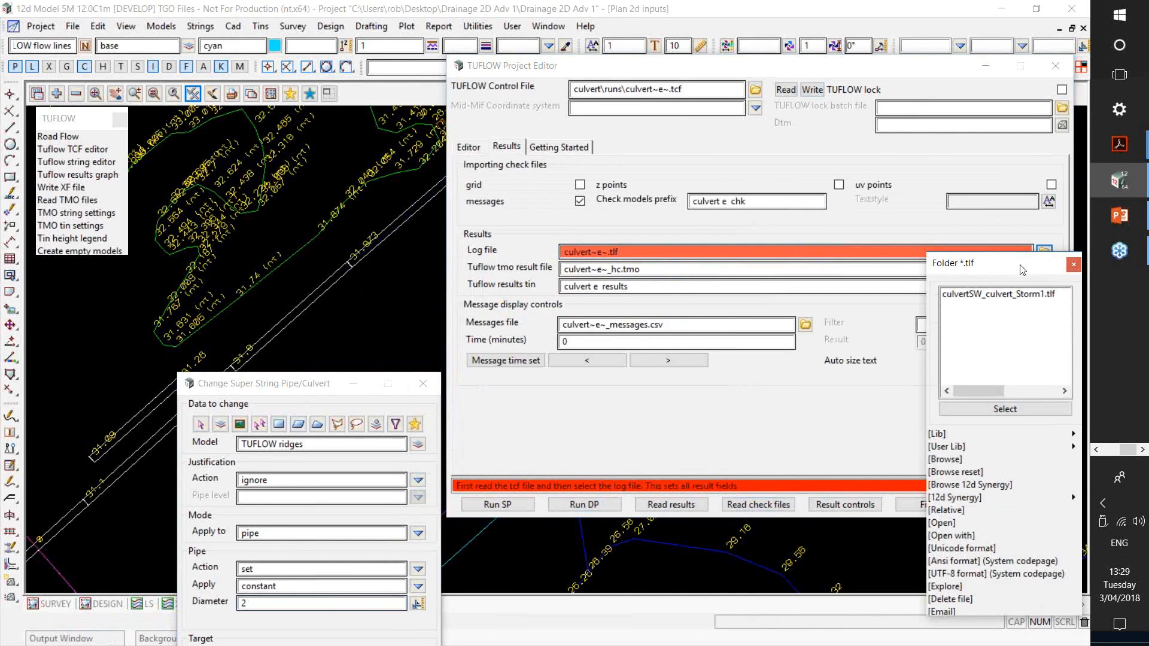
pyautogui.doubleClick(1018, 294)
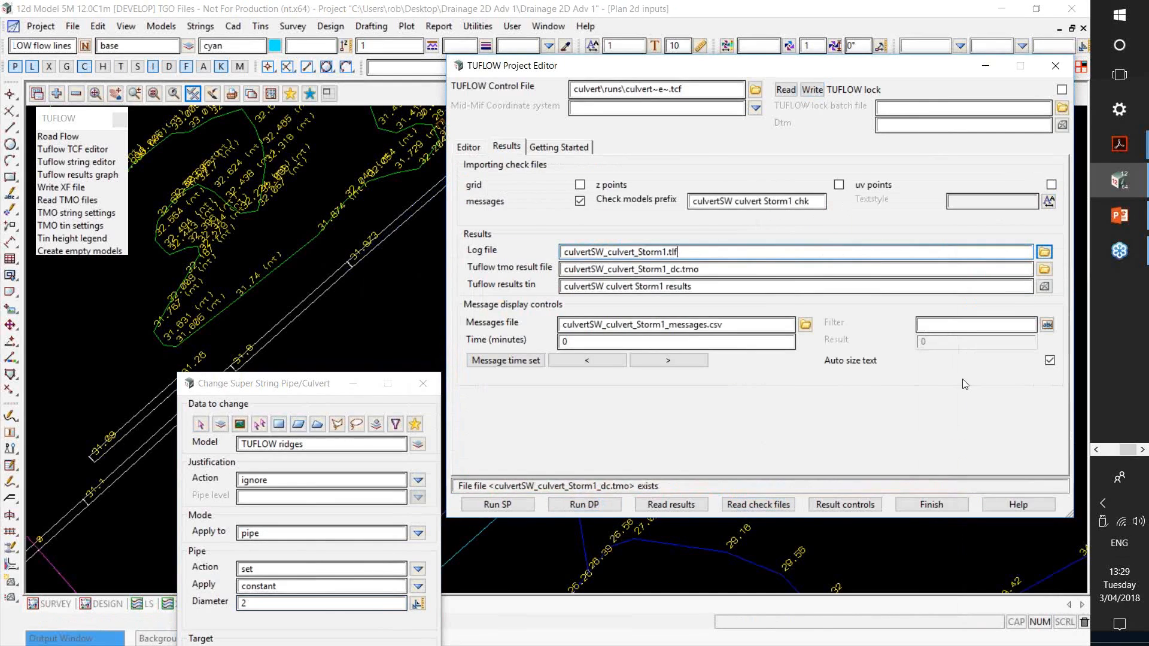
pyautogui.click(775, 504)
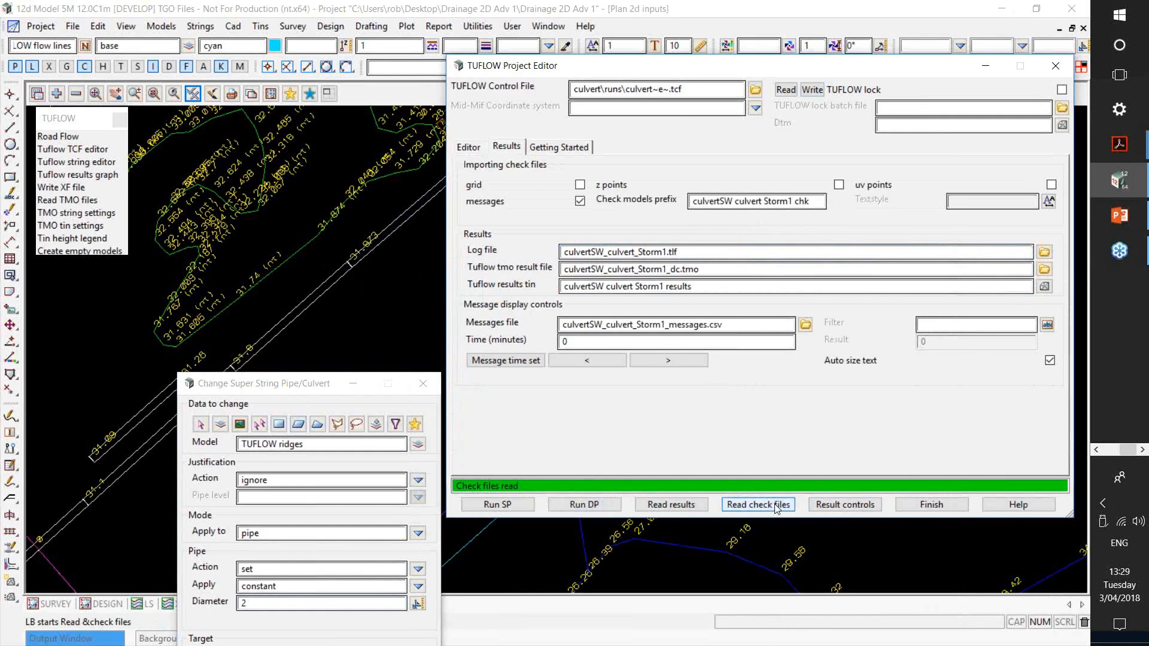
# Step: Move the Pipe/Culvert dialog aside, create a plan view named 2d chk, and reposition the new view
pyautogui.click(314, 392)
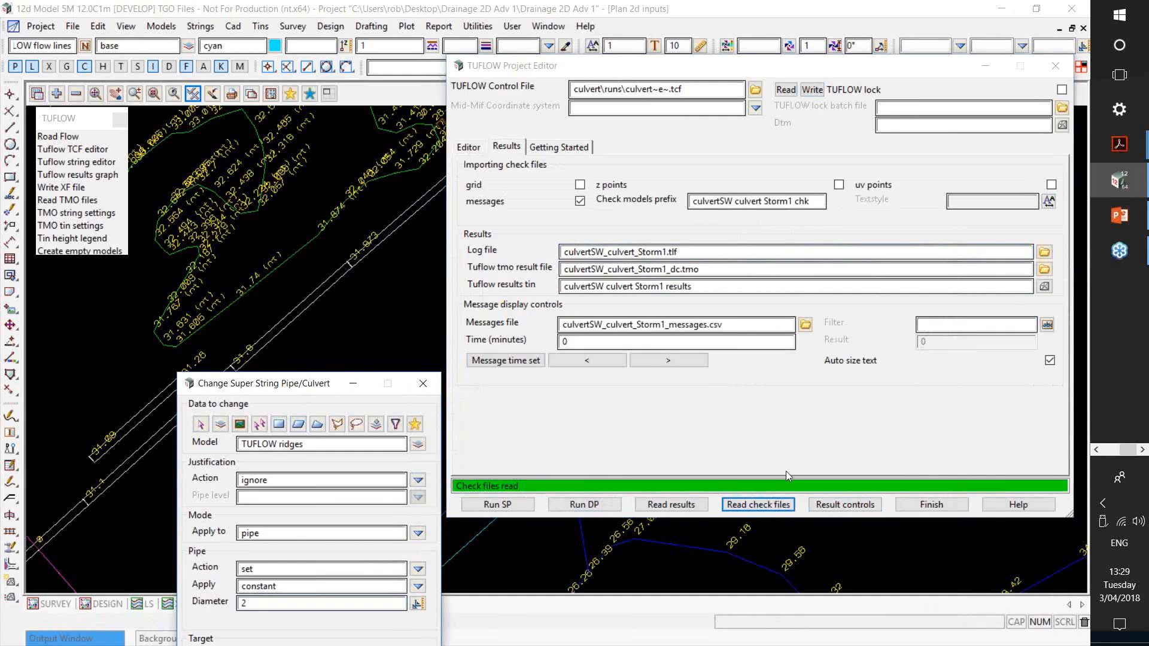
pyautogui.moveTo(785, 471); pyautogui.dragTo(863, 472)
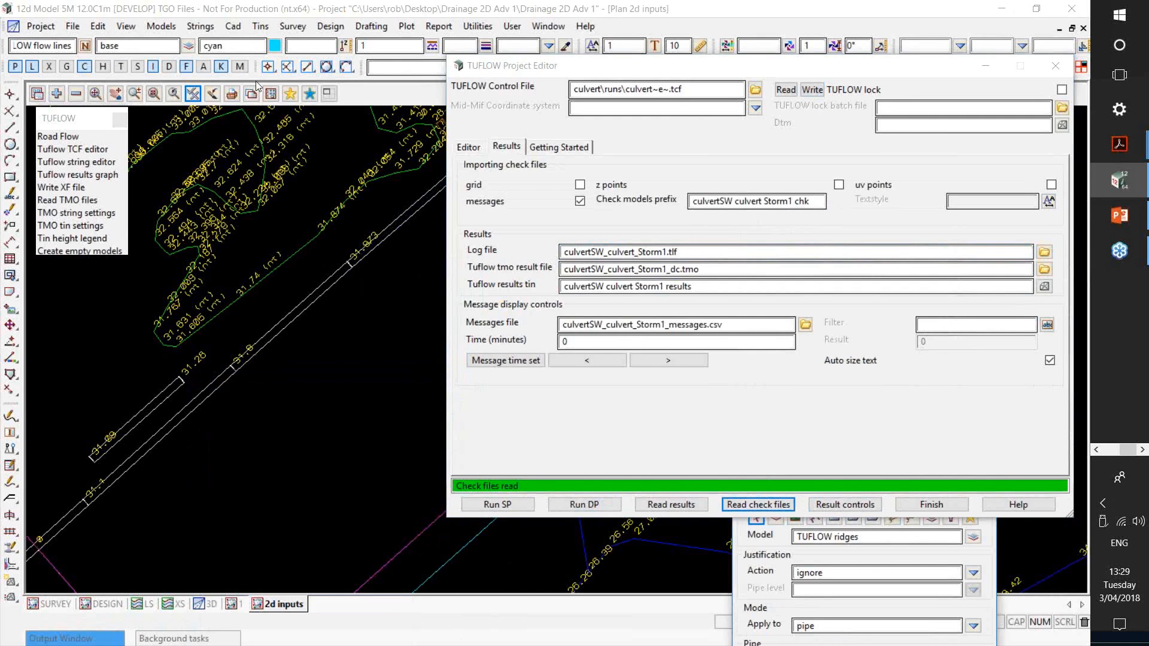
pyautogui.click(125, 27)
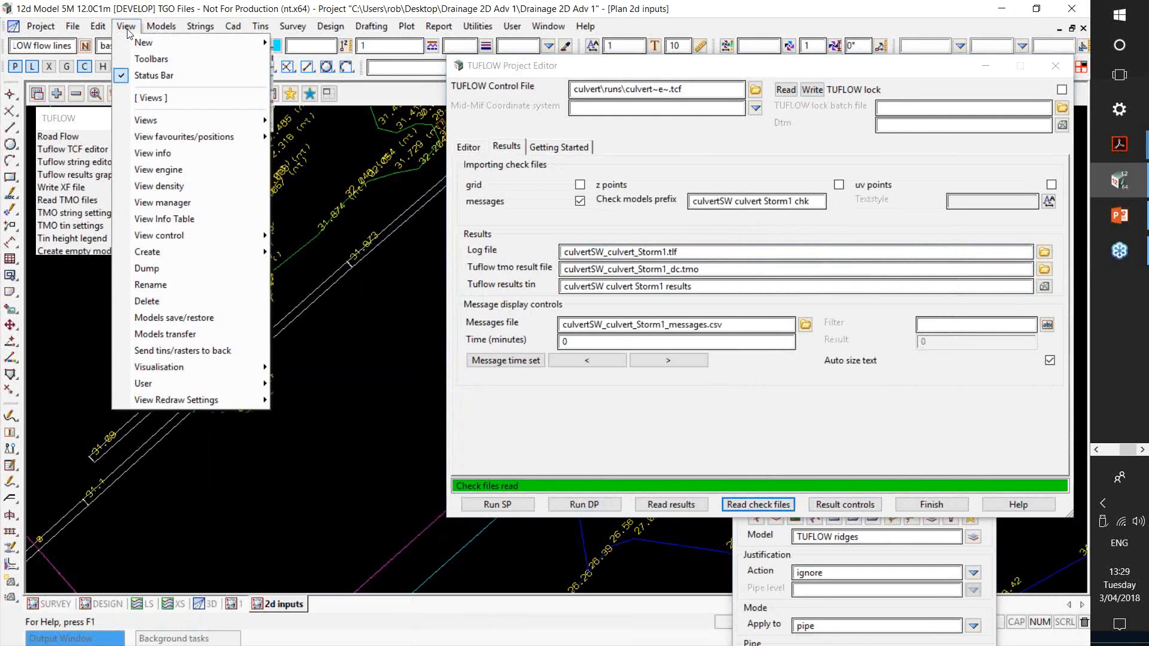
pyautogui.moveTo(204, 253)
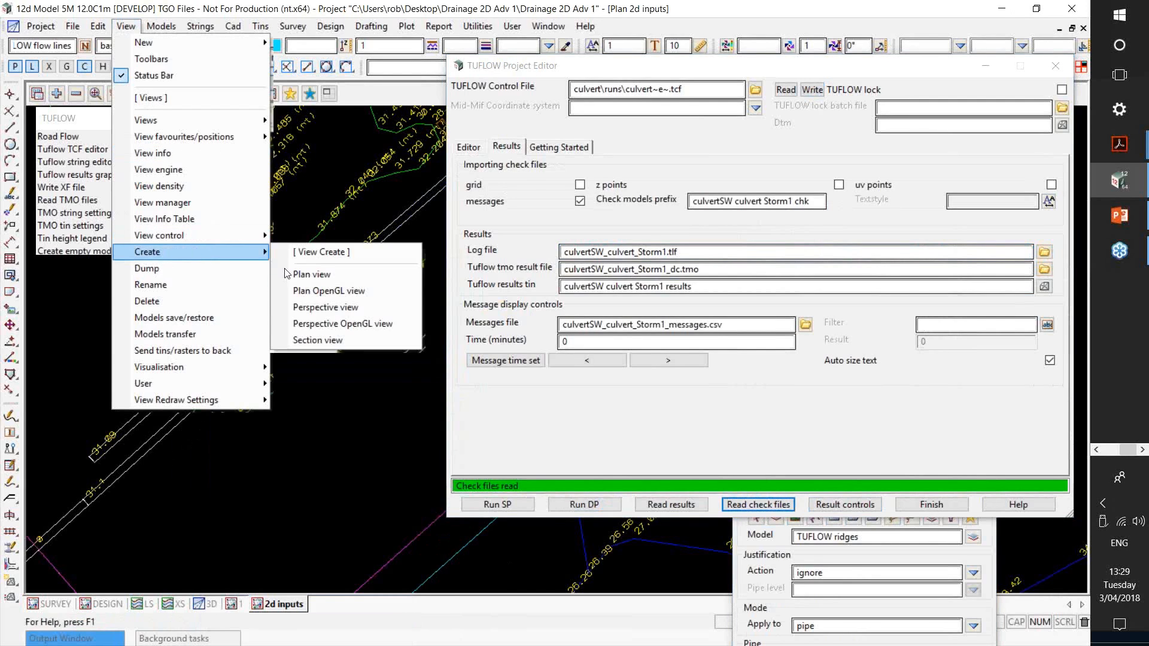
pyautogui.click(311, 275)
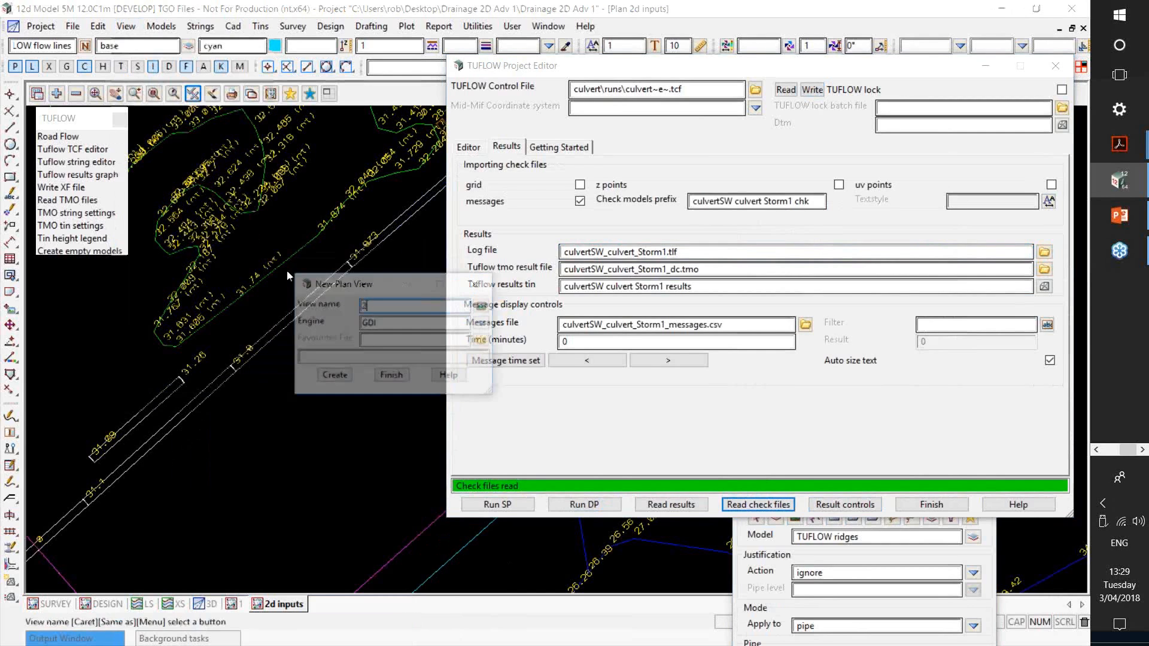
pyautogui.write('2d chk')
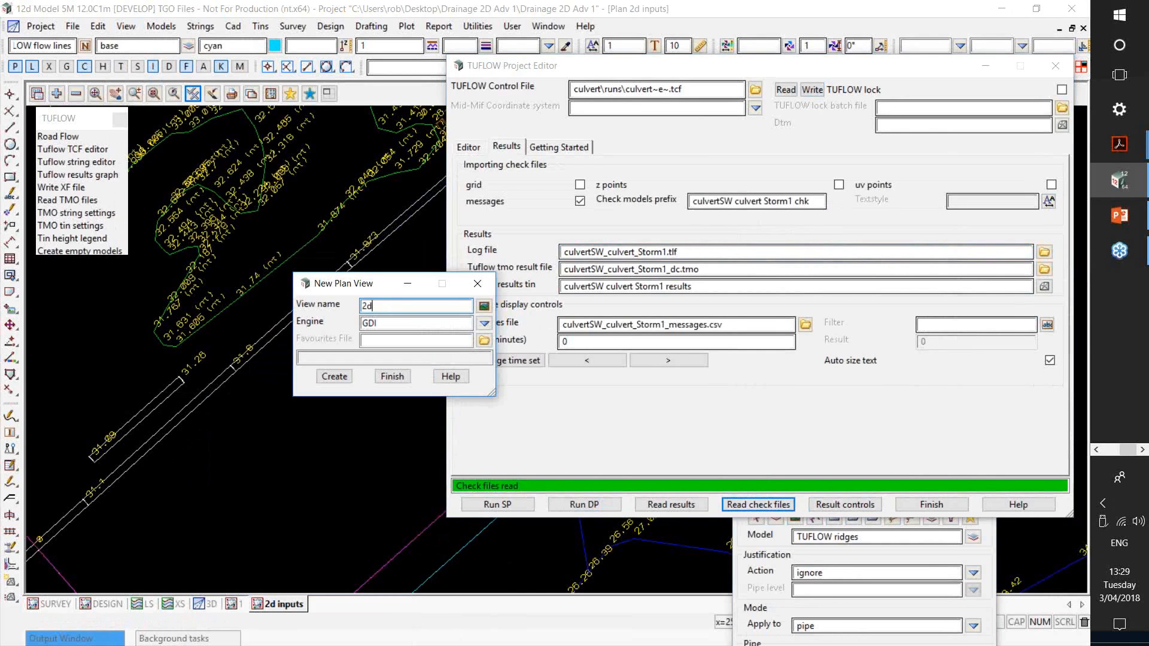
pyautogui.click(329, 377)
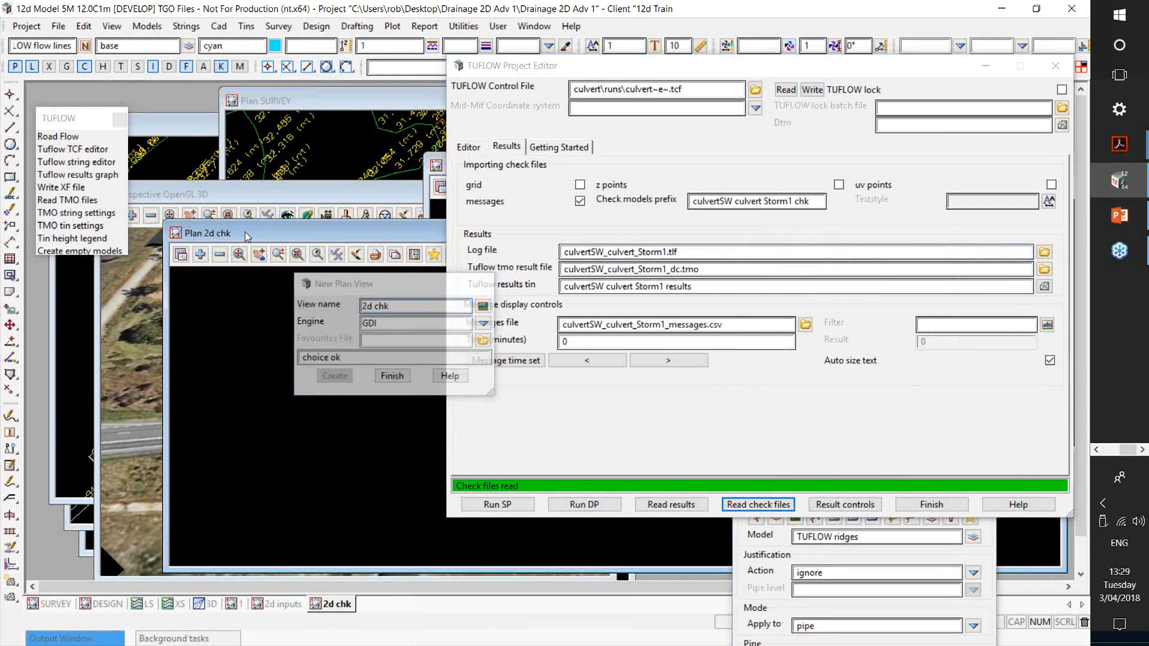
pyautogui.click(245, 232)
pyautogui.moveTo(219, 282); pyautogui.dragTo(209, 283)
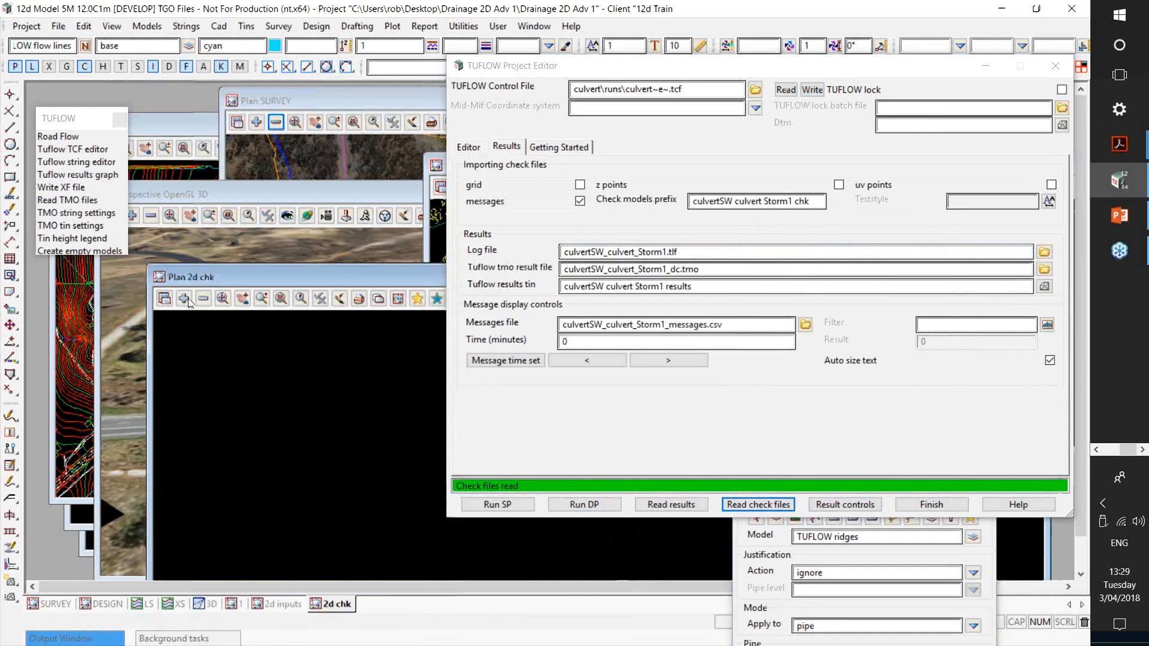
# Step: Add the TUFLOW ridges model to the 2d chk plan view
pyautogui.click(185, 299)
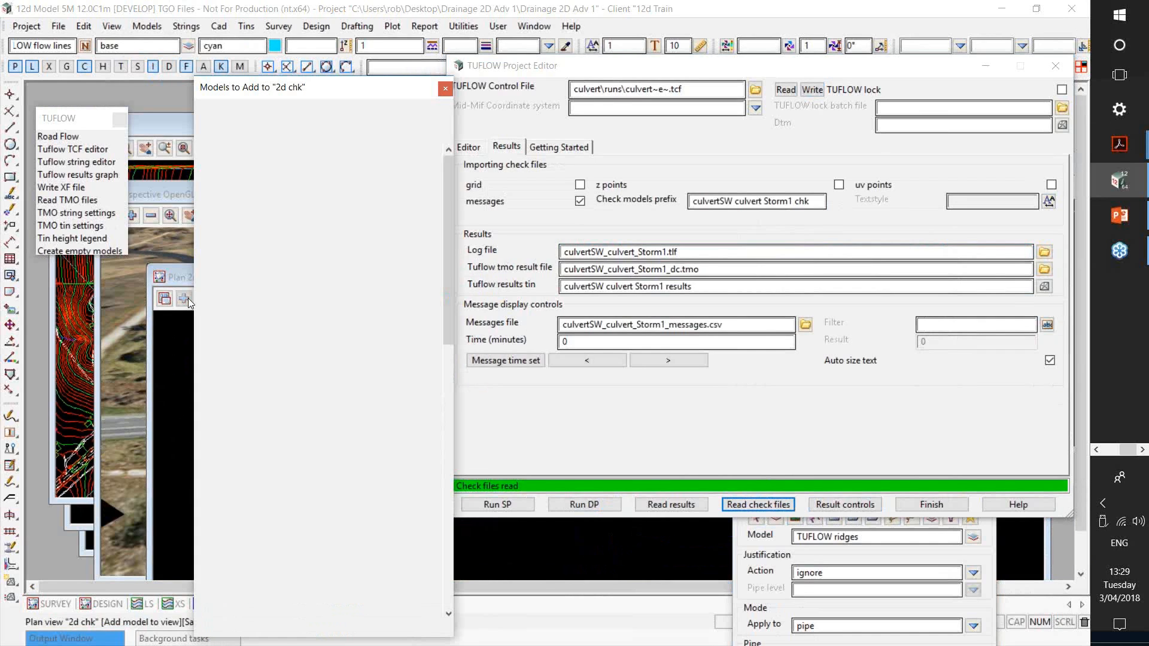
pyautogui.write('ridg')
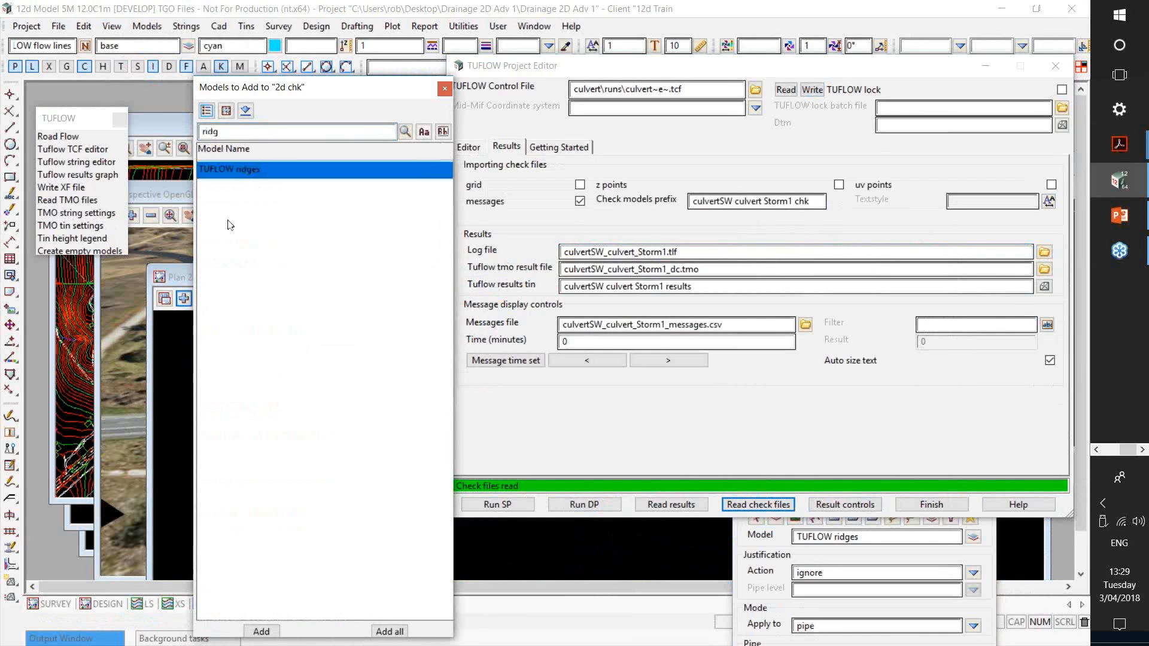
pyautogui.click(262, 632)
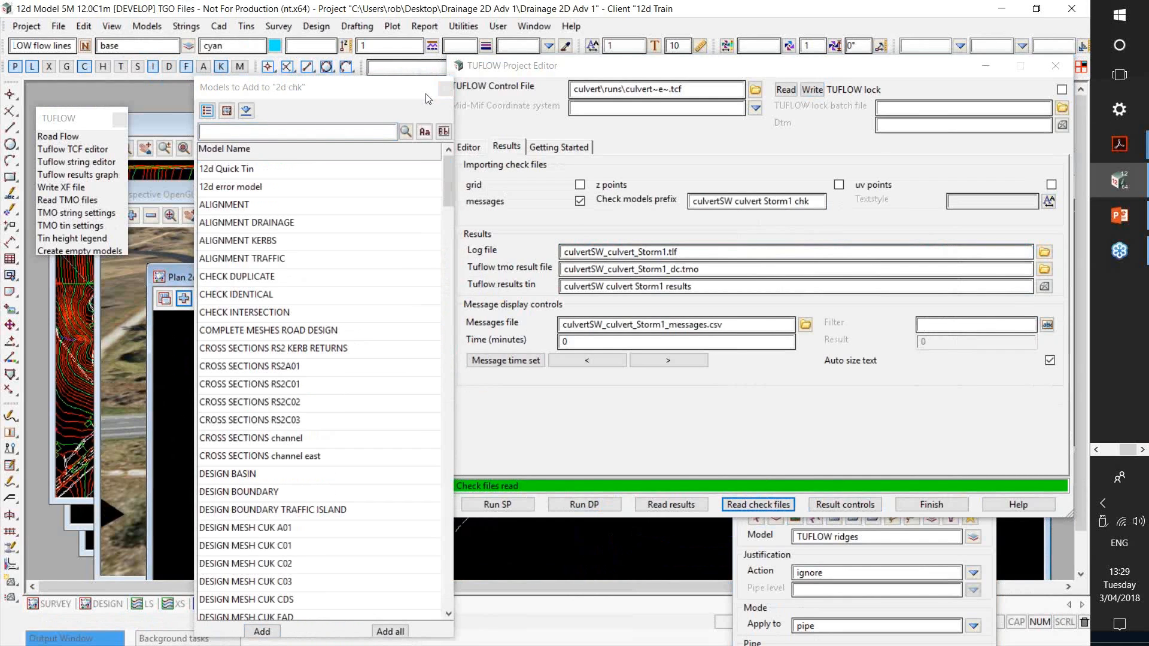
pyautogui.click(445, 88)
# Step: Toggle linestyles off in the 2d chk view to show the ridge string widths
pyautogui.scroll(-3, 272, 416)
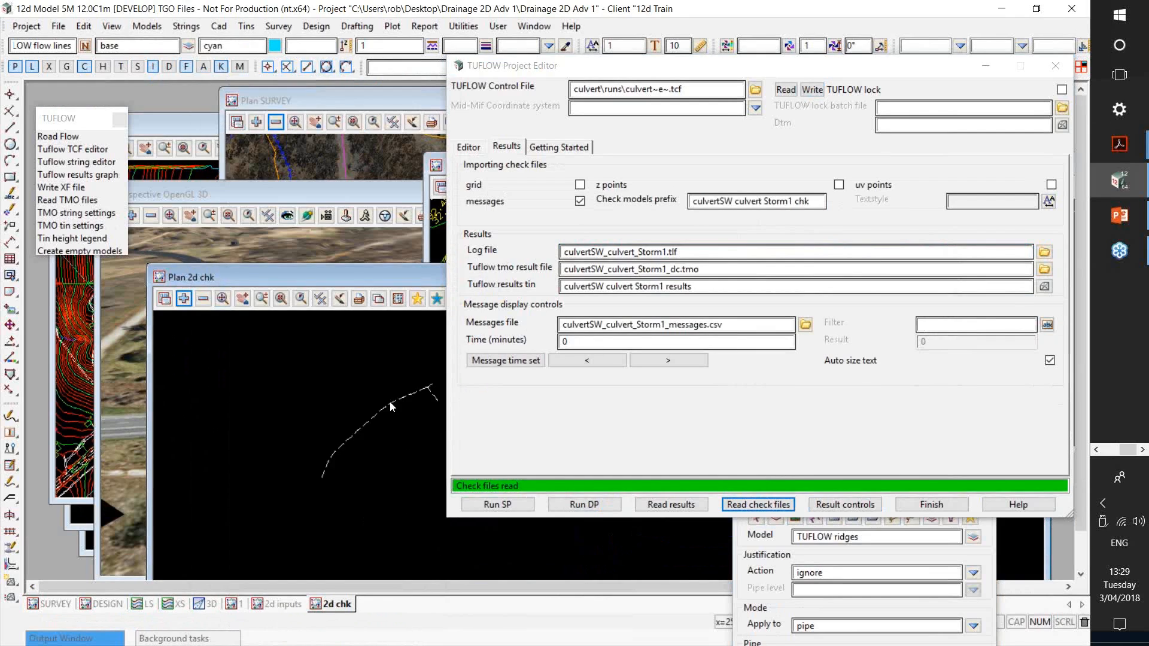
pyautogui.scroll(2, 390, 407)
pyautogui.scroll(1, 359, 429)
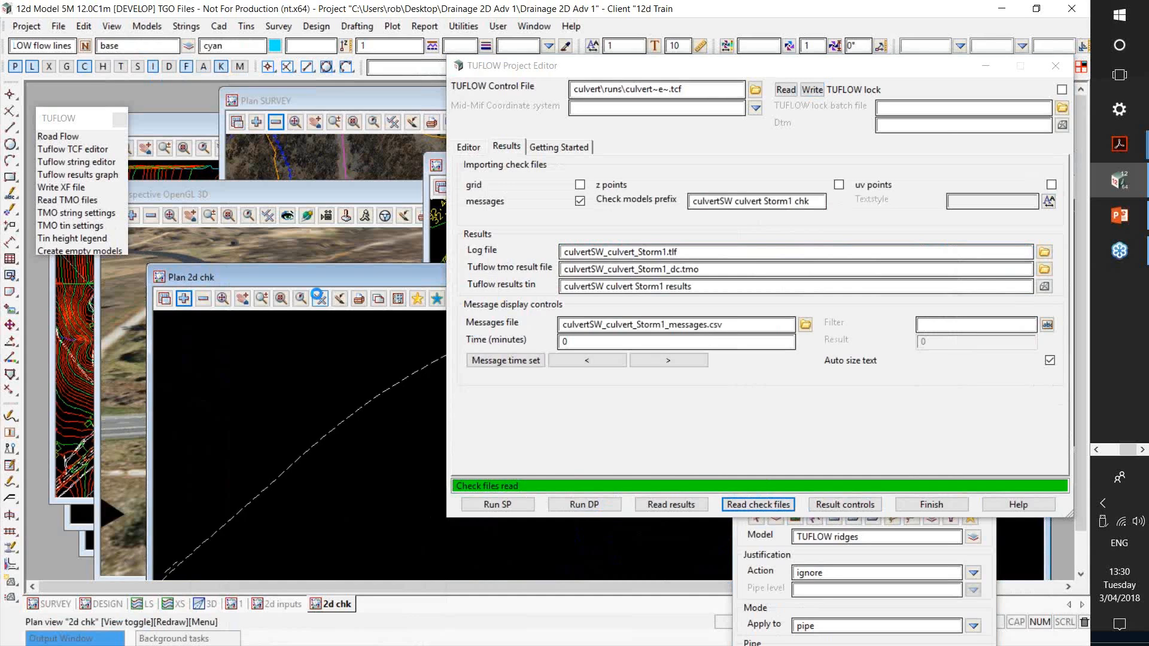
pyautogui.click(319, 297)
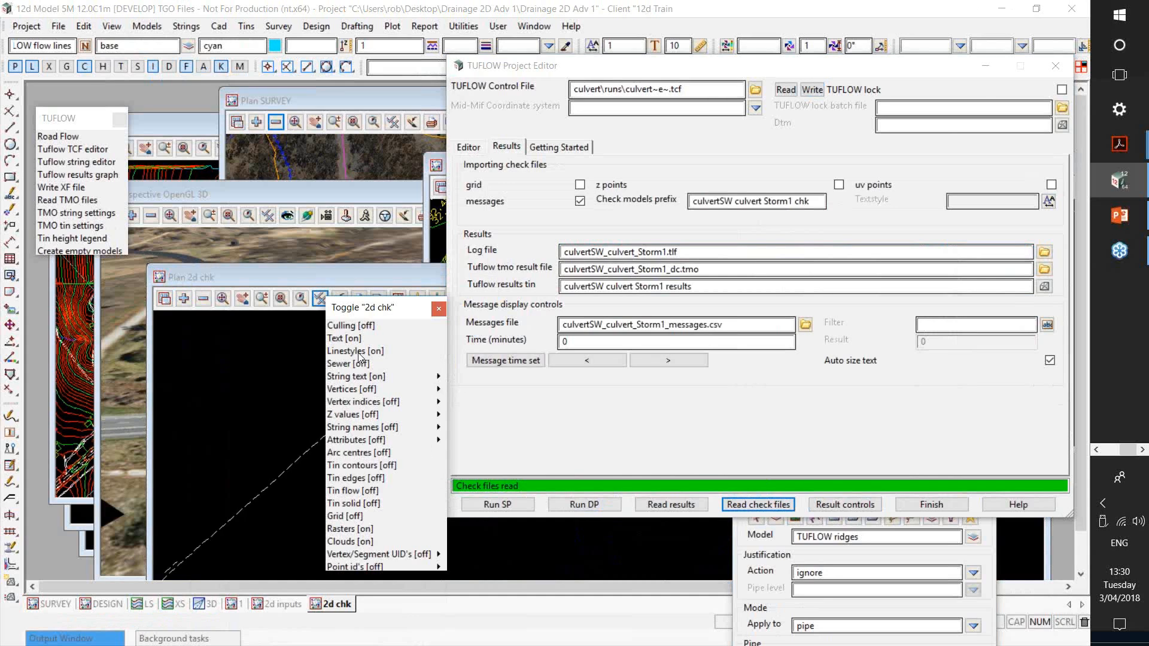
pyautogui.click(358, 352)
pyautogui.scroll(2, 321, 418)
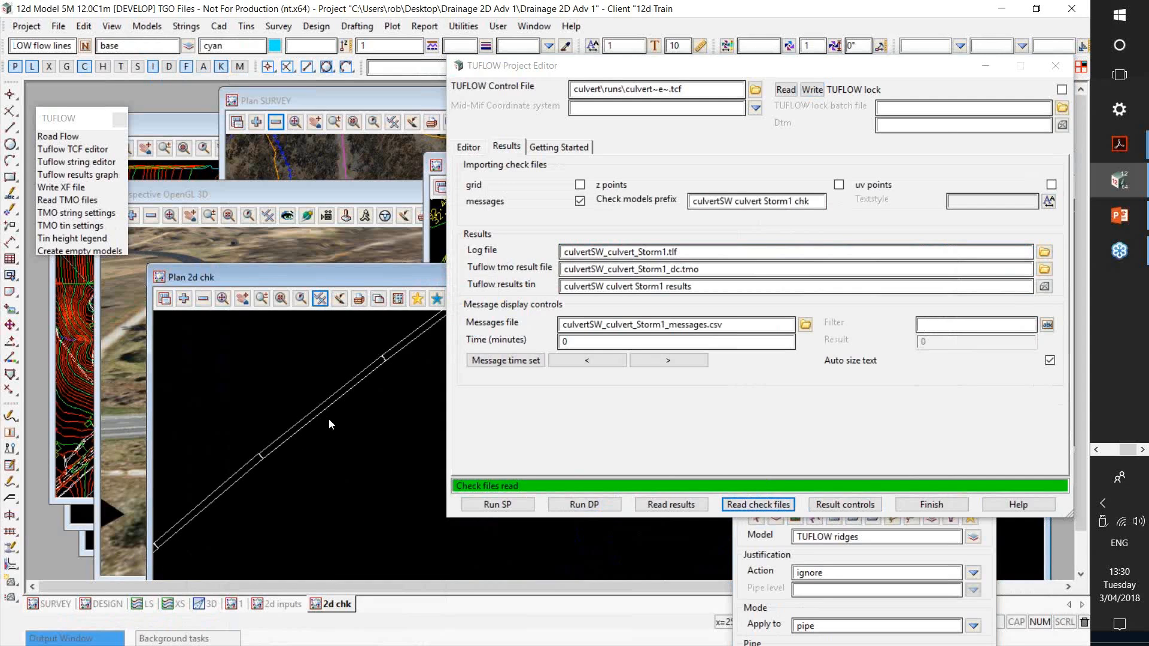
# Step: Add the culvertSW culvert Storm1 chk culvert zsh zpt check model to the 2d chk view and inspect its points along the ridge
pyautogui.click(184, 300)
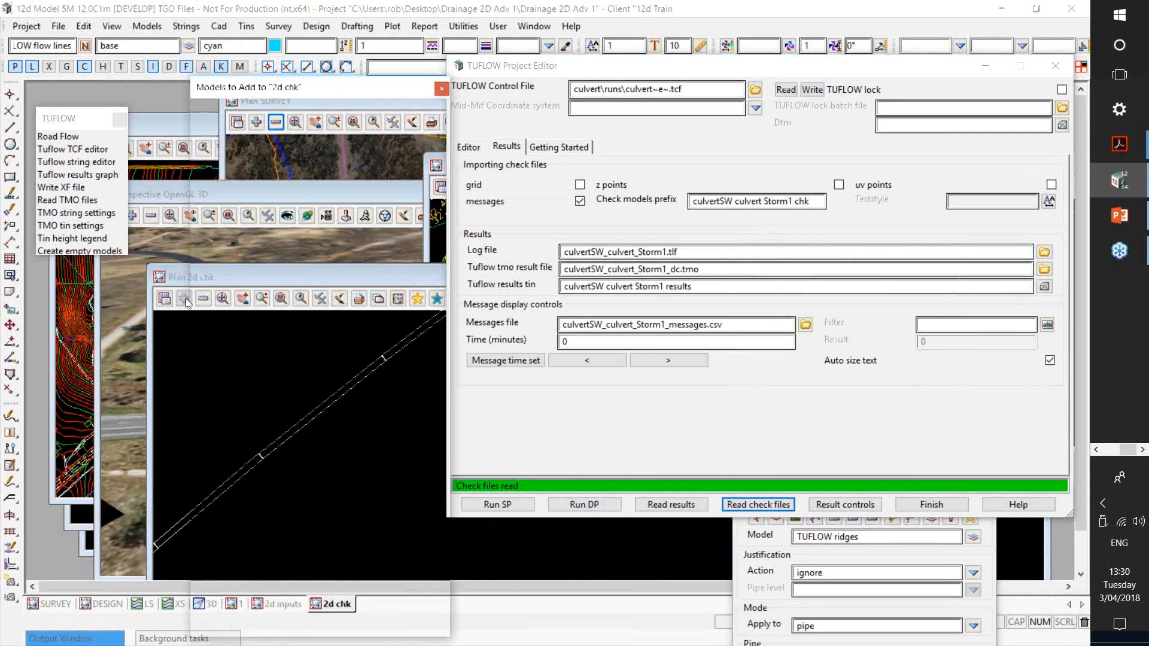
pyautogui.write('c')
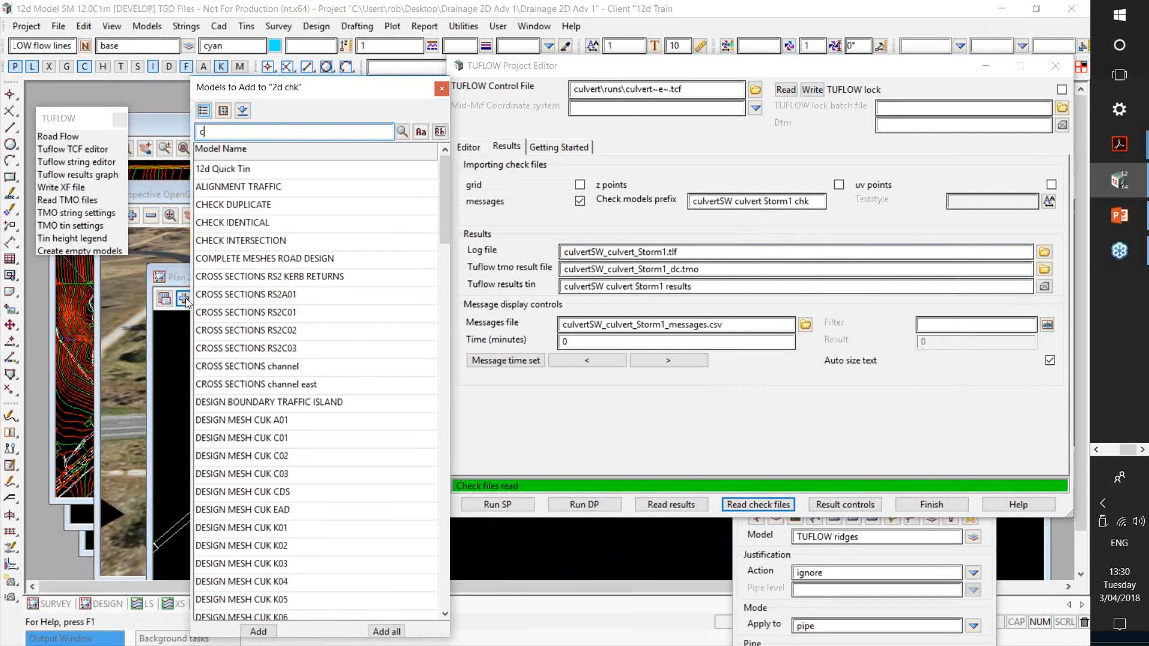
pyautogui.write('hk')
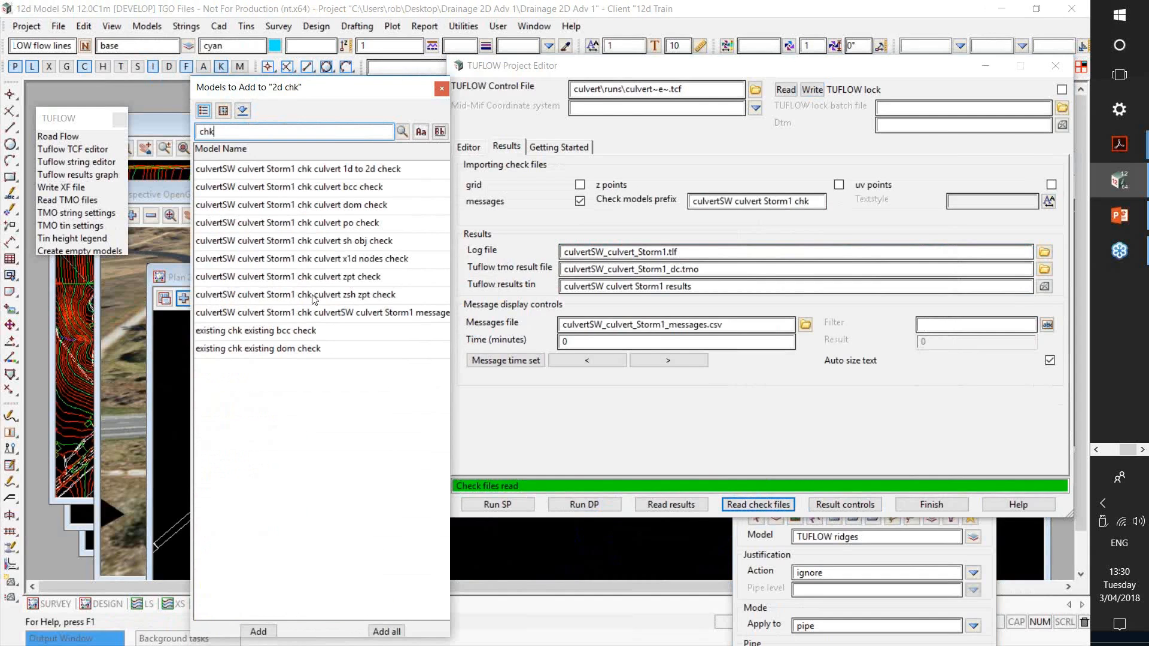
pyautogui.click(377, 299)
pyautogui.doubleClick(375, 298)
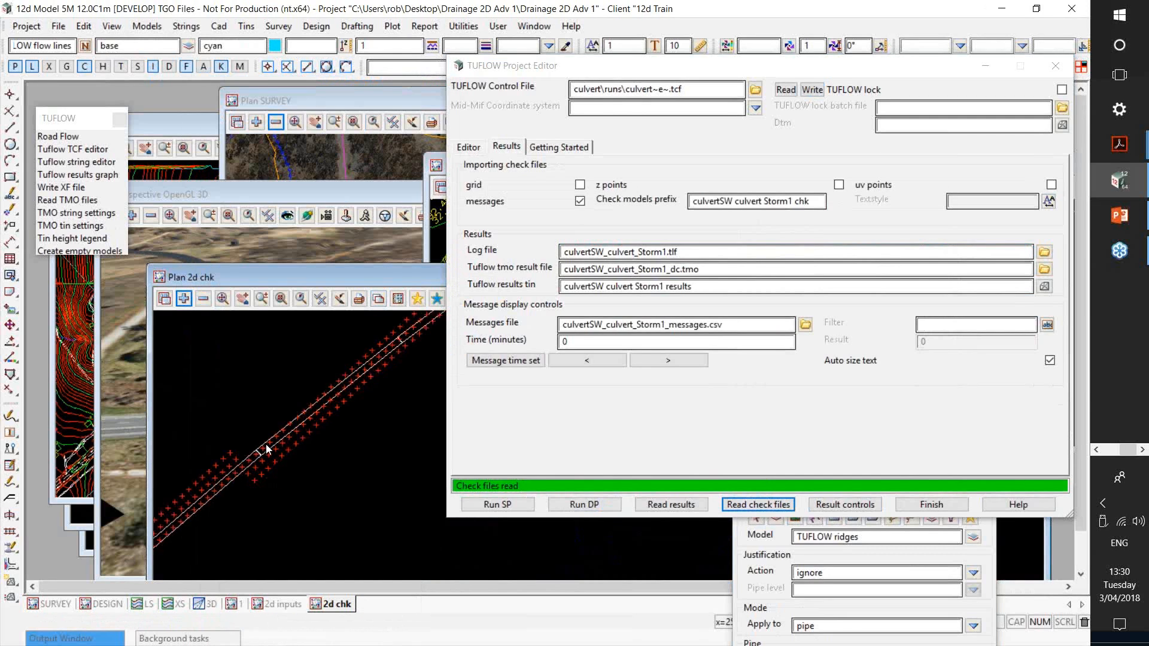
pyautogui.scroll(2, 266, 449)
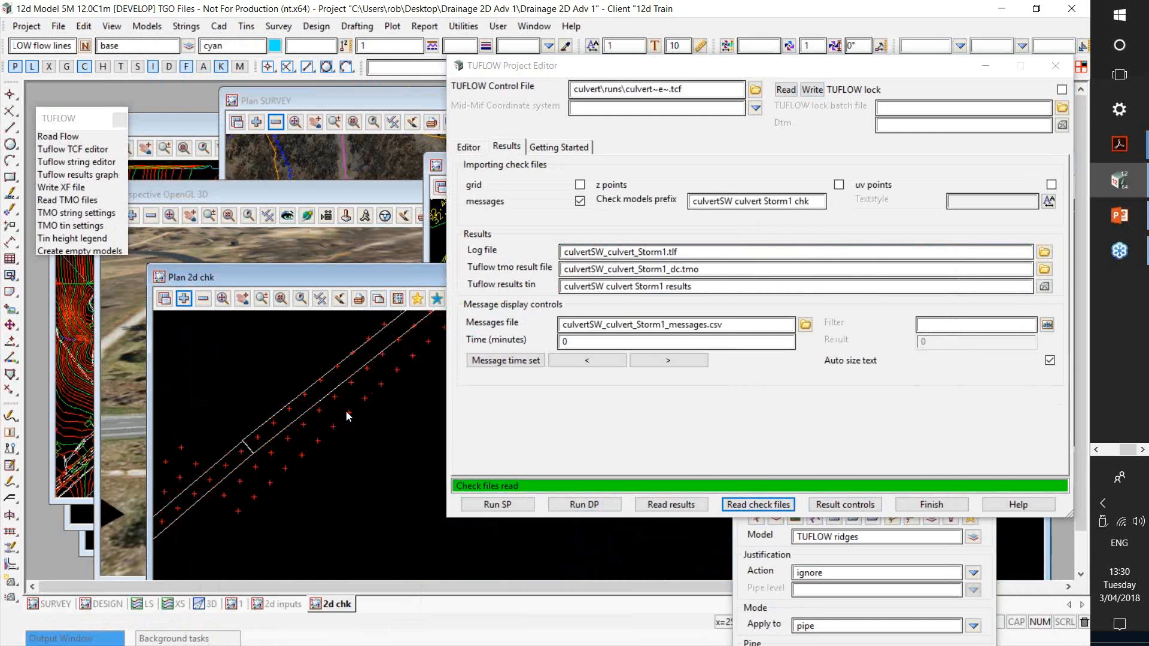
pyautogui.scroll(-2, 359, 398)
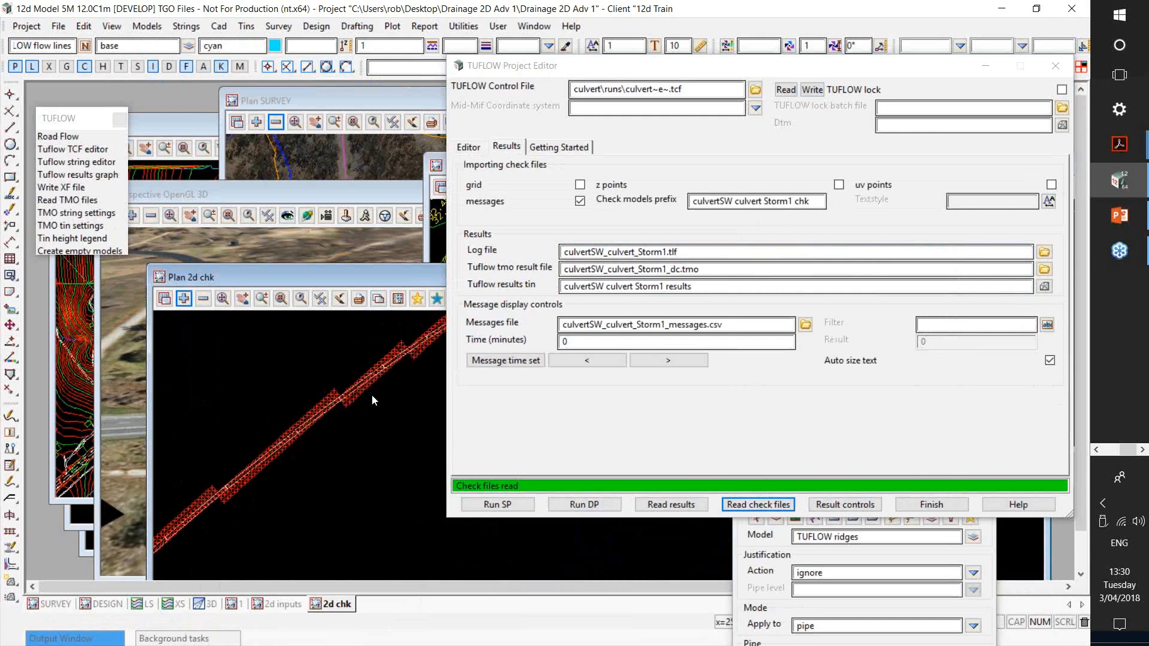
pyautogui.scroll(2, 249, 464)
pyautogui.scroll(1, 249, 465)
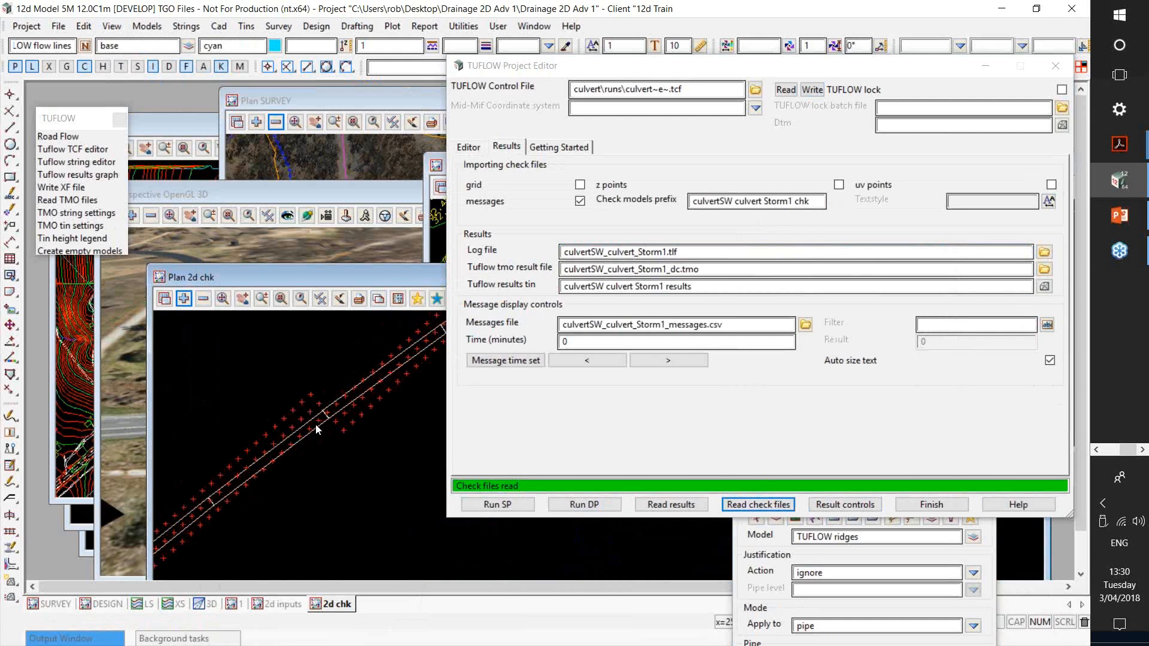
pyautogui.scroll(2, 317, 429)
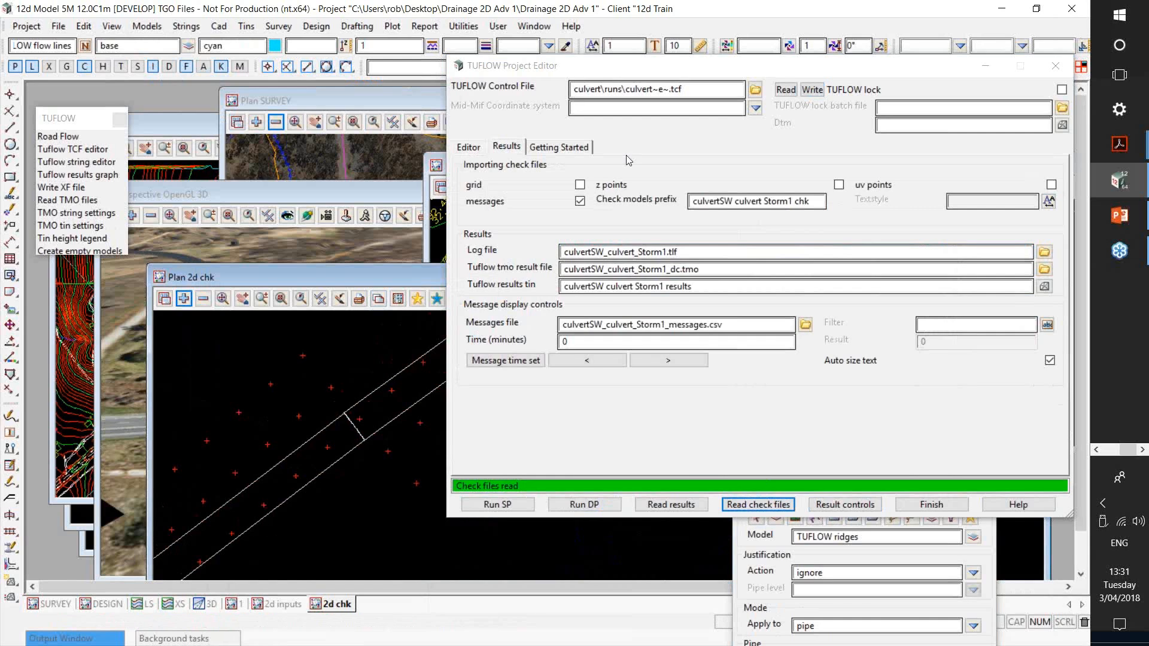
# Step: Enable grid in the check file import options and read the TUFLOW check files again
pyautogui.click(580, 185)
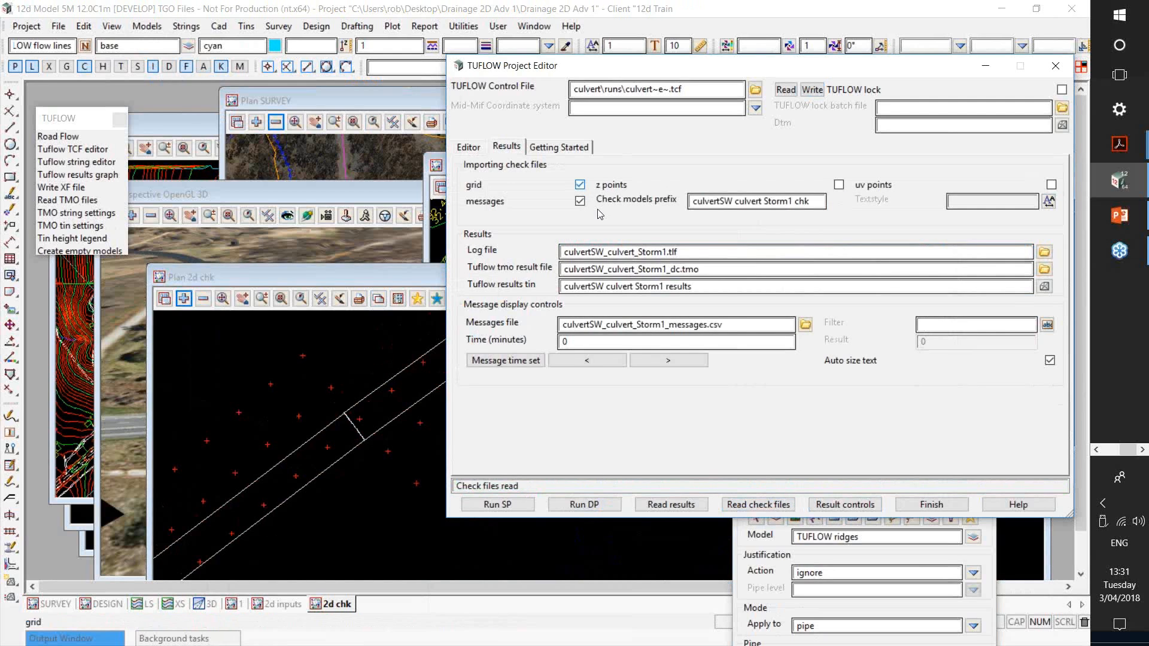
pyautogui.click(783, 506)
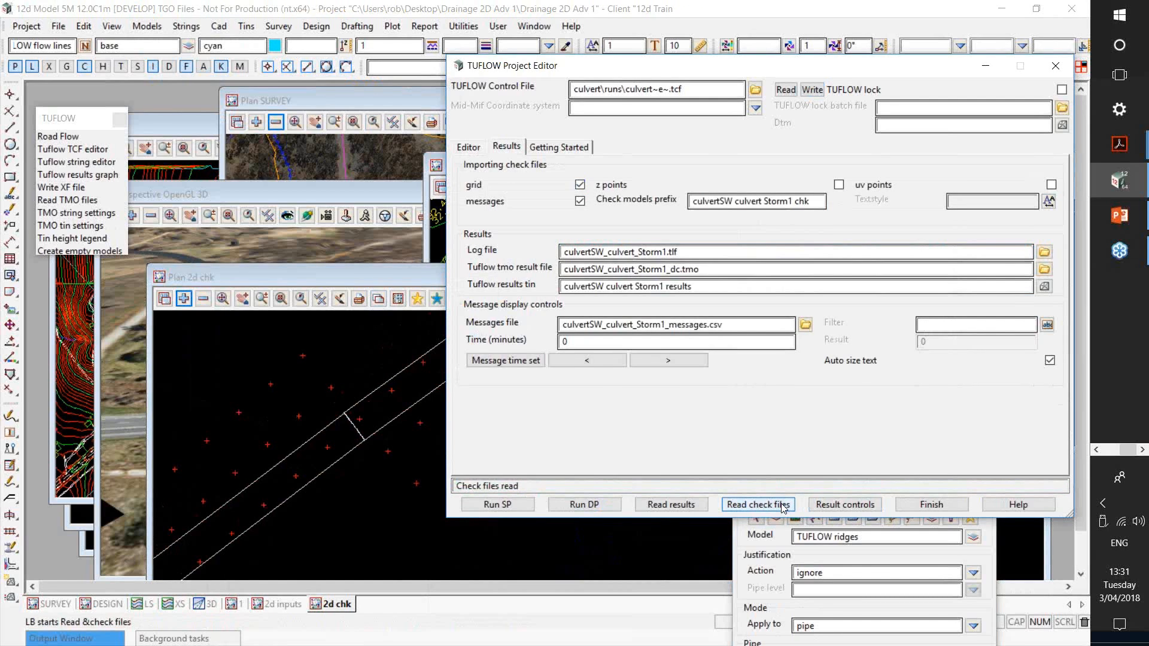
pyautogui.click(784, 507)
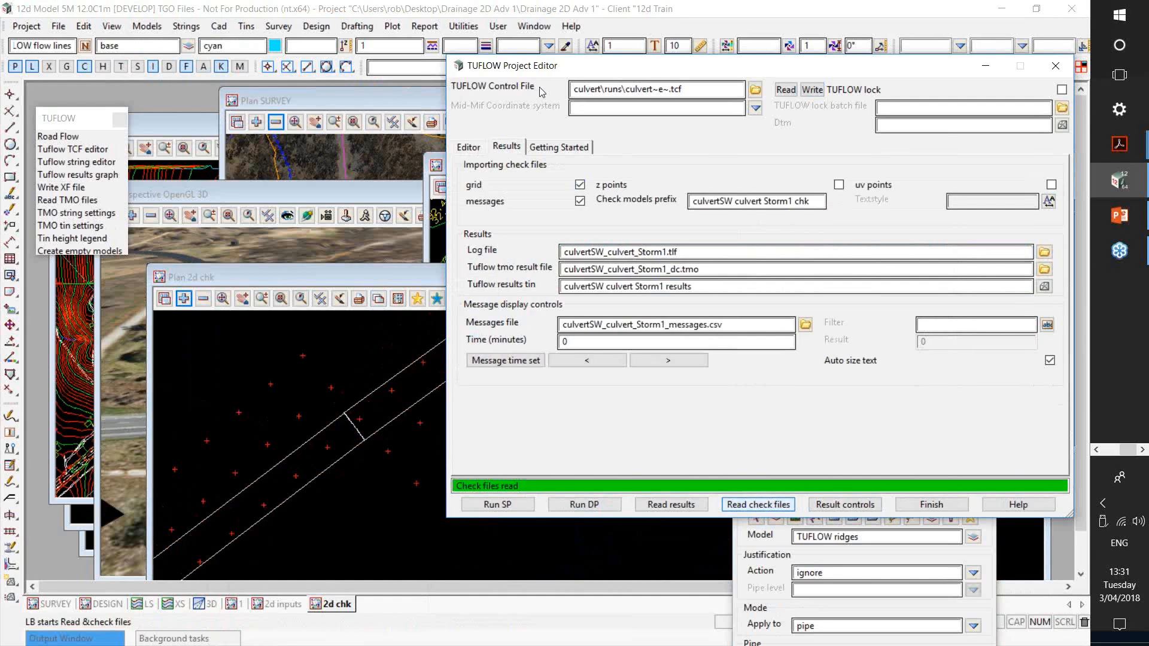
# Step: Add the culvertSW culvert Storm1 chk culvert grd check model to the 2d chk view
pyautogui.click(184, 299)
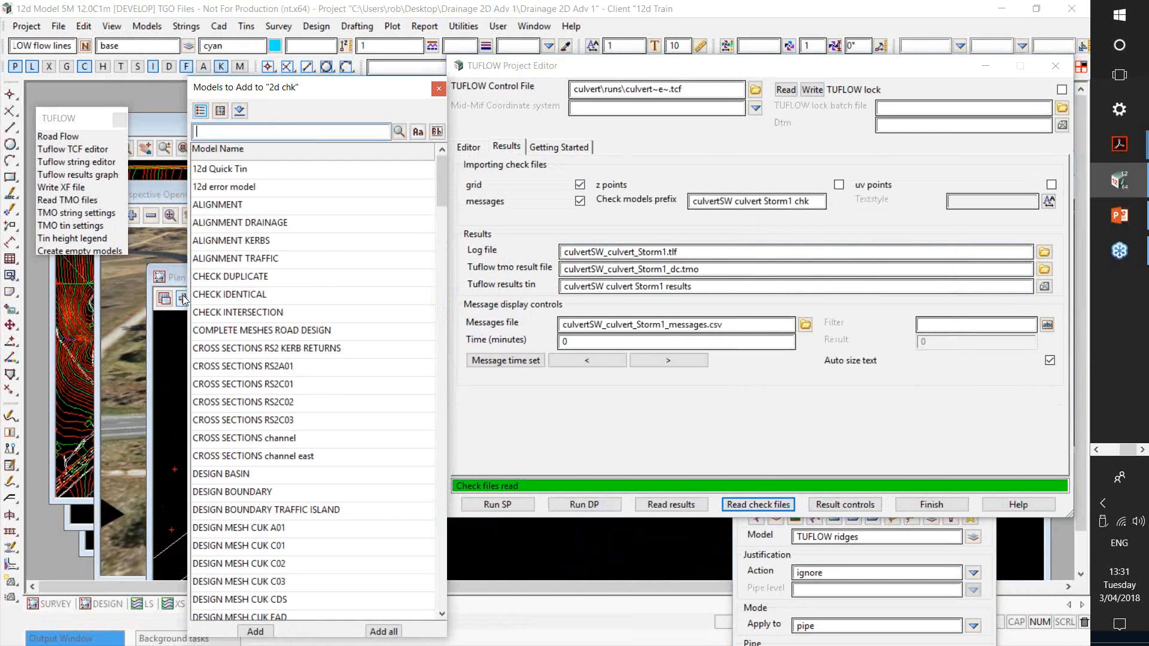
pyautogui.write('ch')
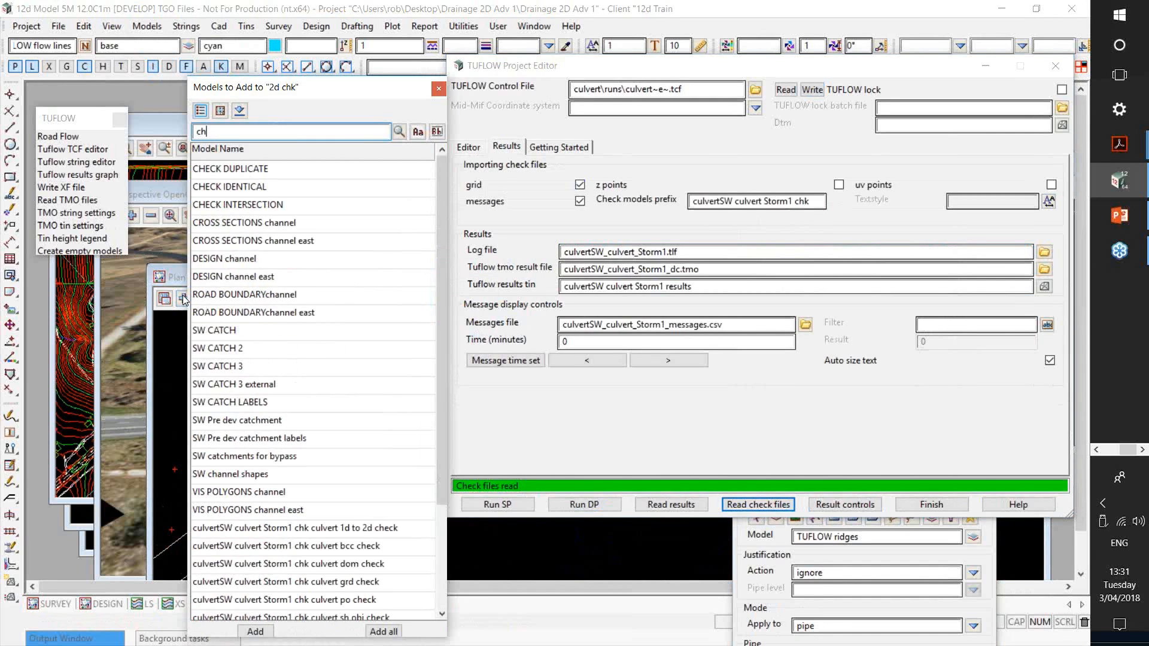
pyautogui.write('k')
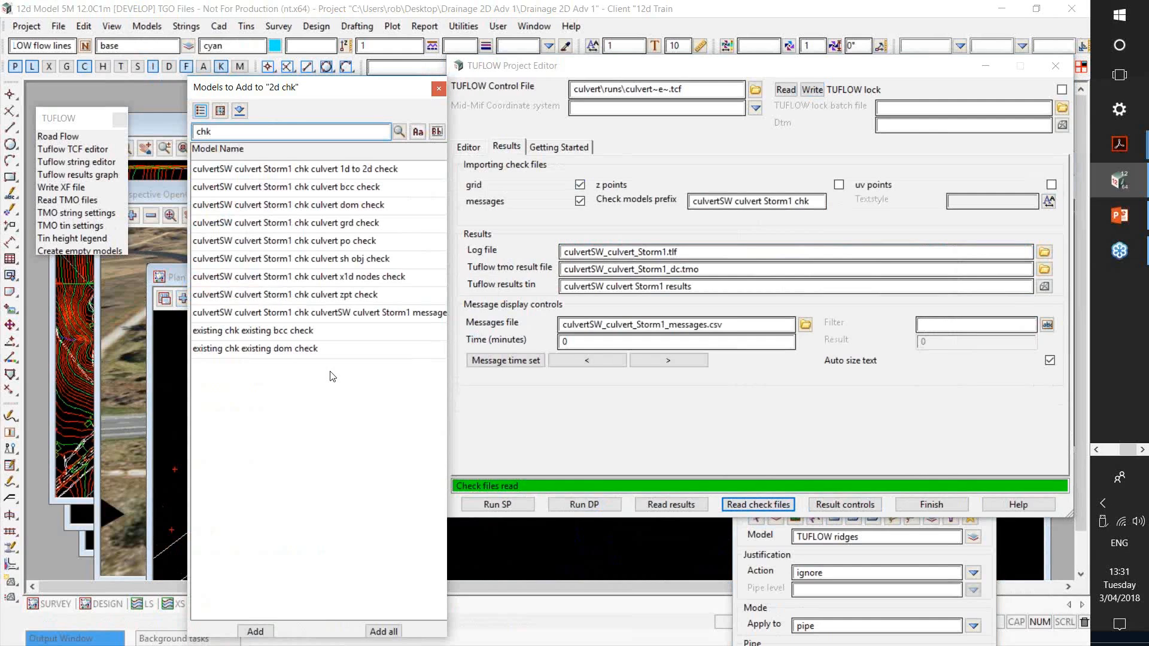
pyautogui.click(356, 229)
pyautogui.doubleClick(355, 228)
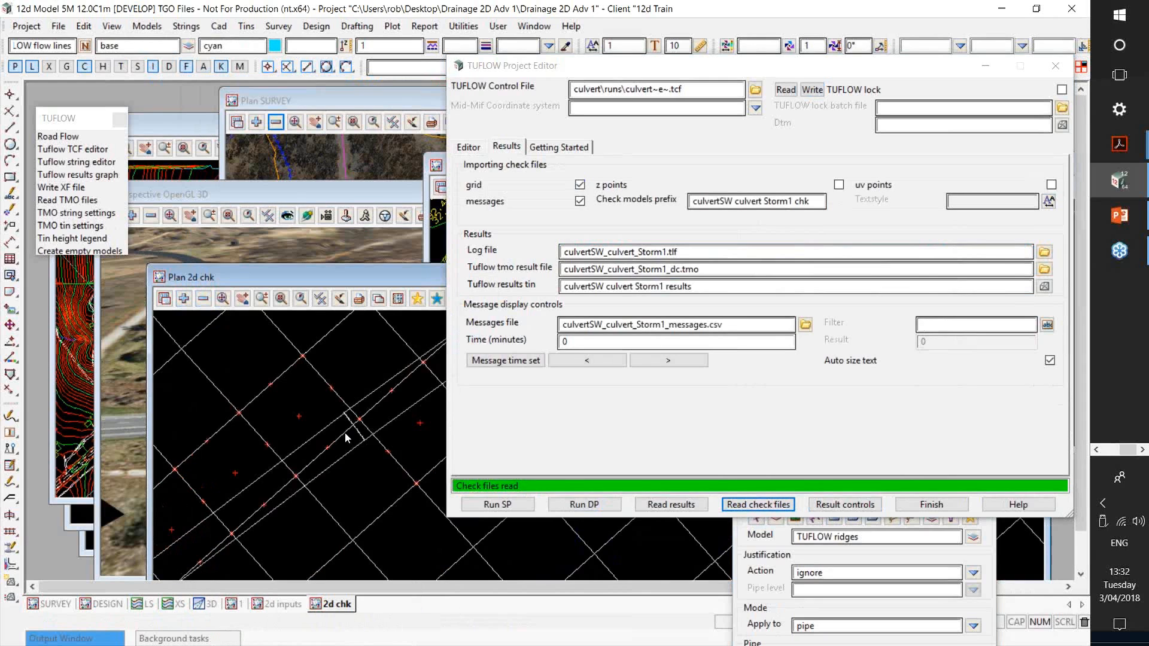
# Step: Examine the check points at the centres, sides and corners of the grid cells beside the ridge string
pyautogui.scroll(-1, 346, 433)
pyautogui.scroll(1, 375, 448)
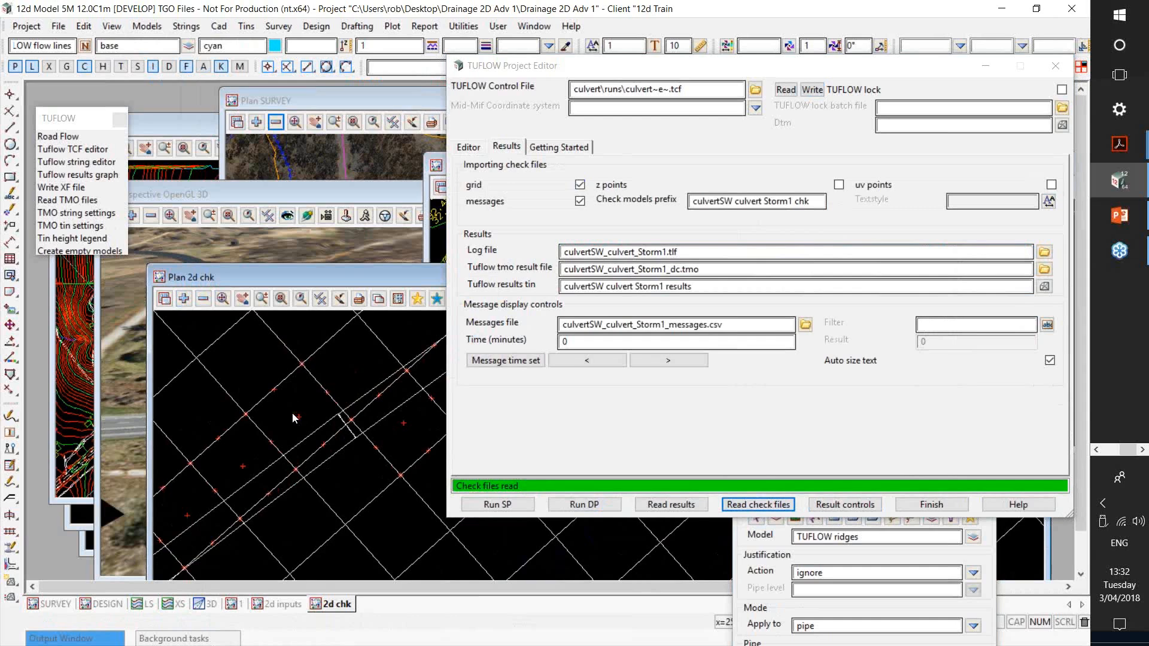
pyautogui.scroll(1, 294, 418)
pyautogui.scroll(3, 318, 425)
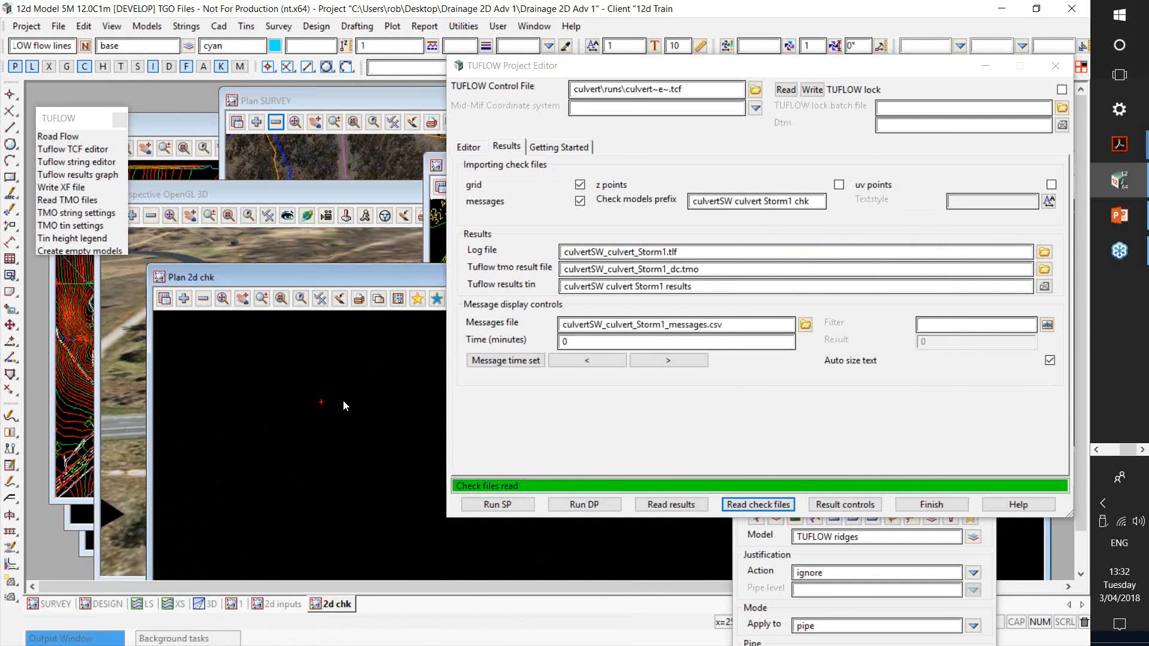
pyautogui.scroll(-2, 343, 406)
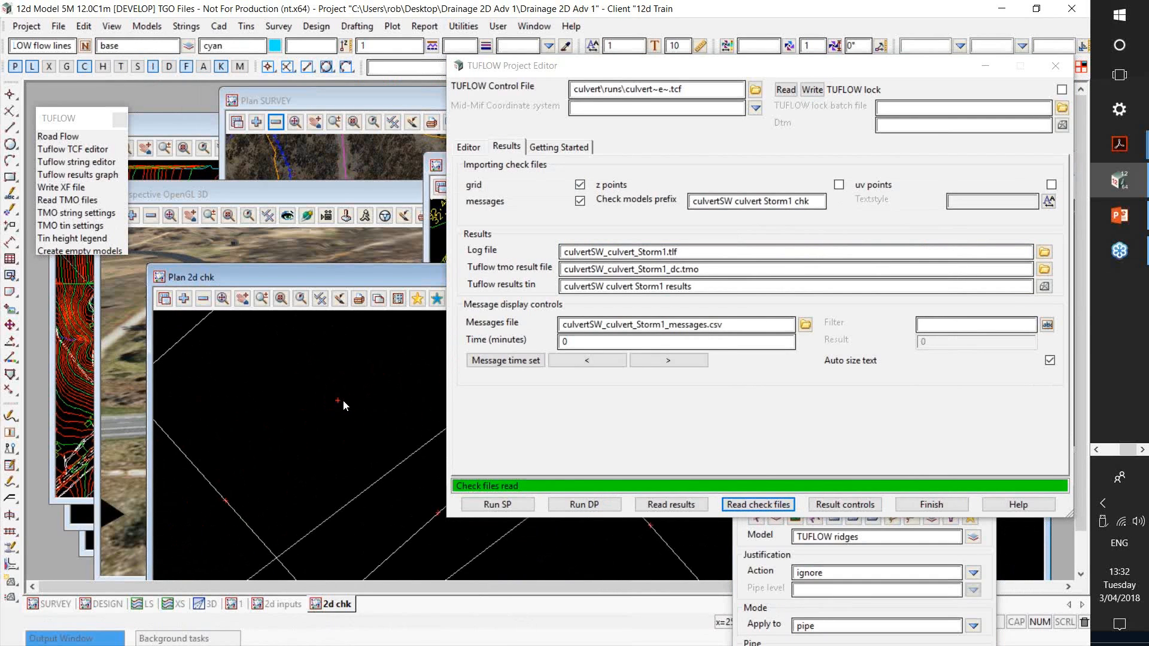
pyautogui.scroll(-2, 343, 400)
pyautogui.scroll(3, 236, 489)
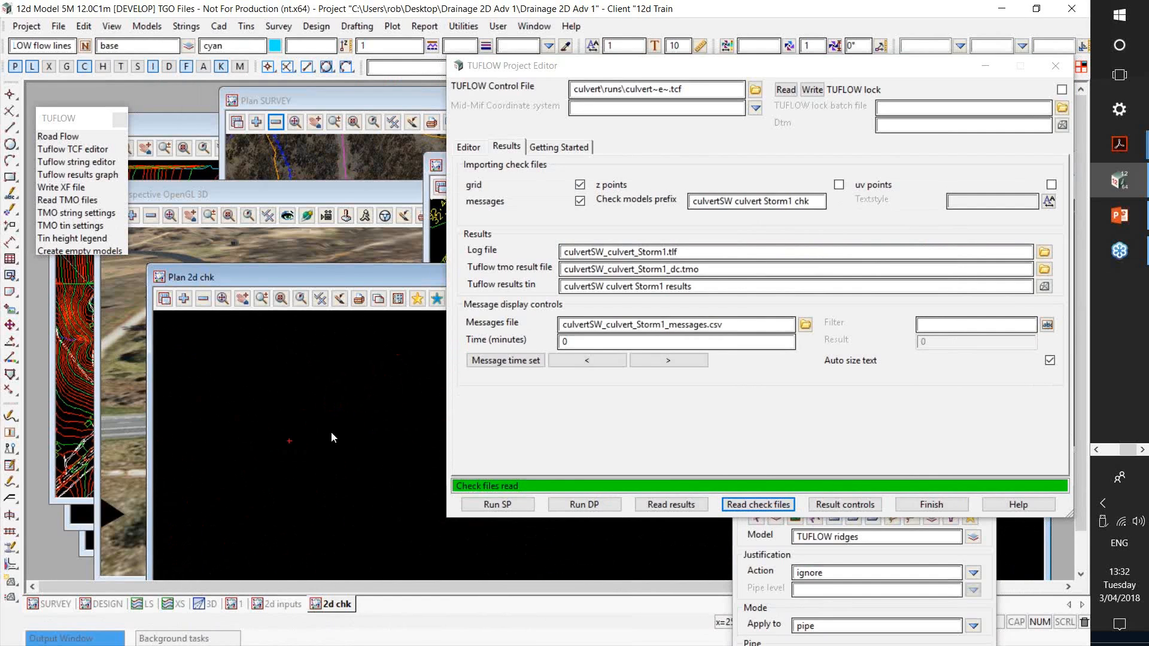
pyautogui.scroll(-2, 332, 433)
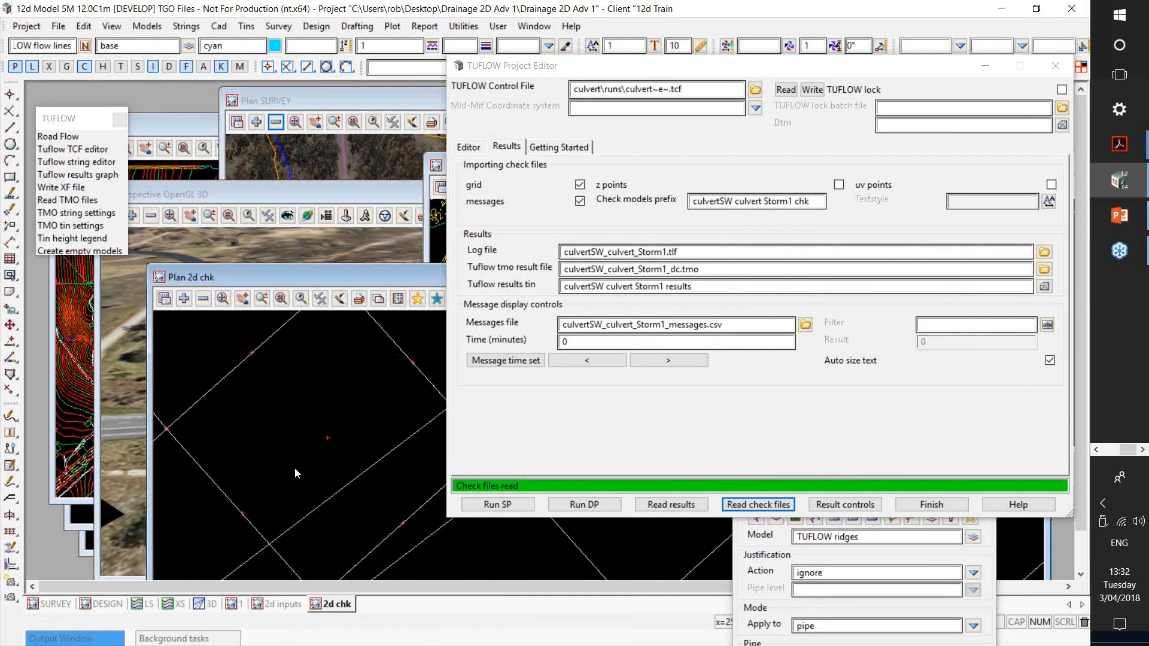
# Step: Display the Z values of the check points beside the ridge string in the 2d chk view
pyautogui.scroll(3, 294, 465)
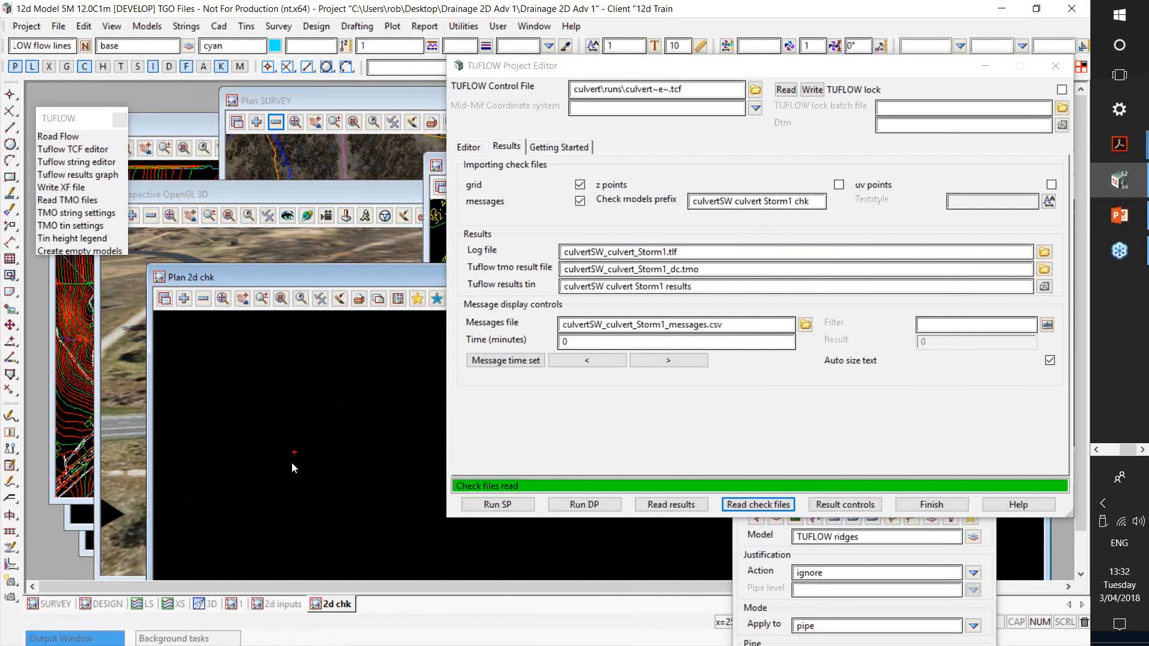
pyautogui.scroll(-1, 266, 449)
pyautogui.scroll(-2, 271, 450)
pyautogui.click(320, 298)
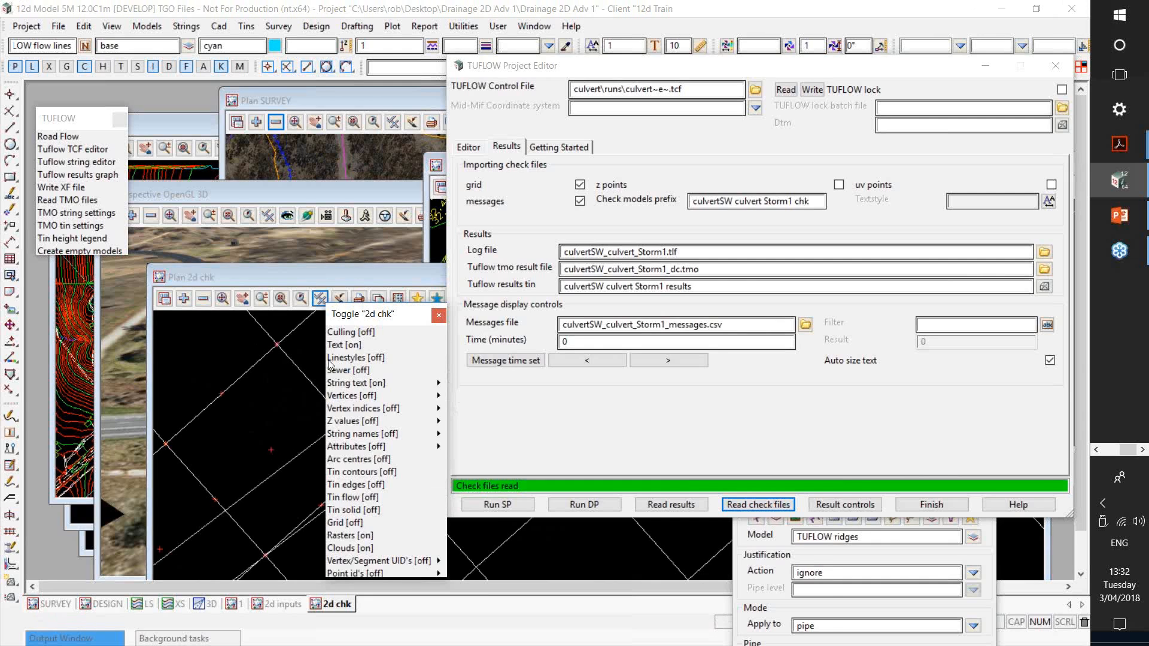
pyautogui.click(274, 476)
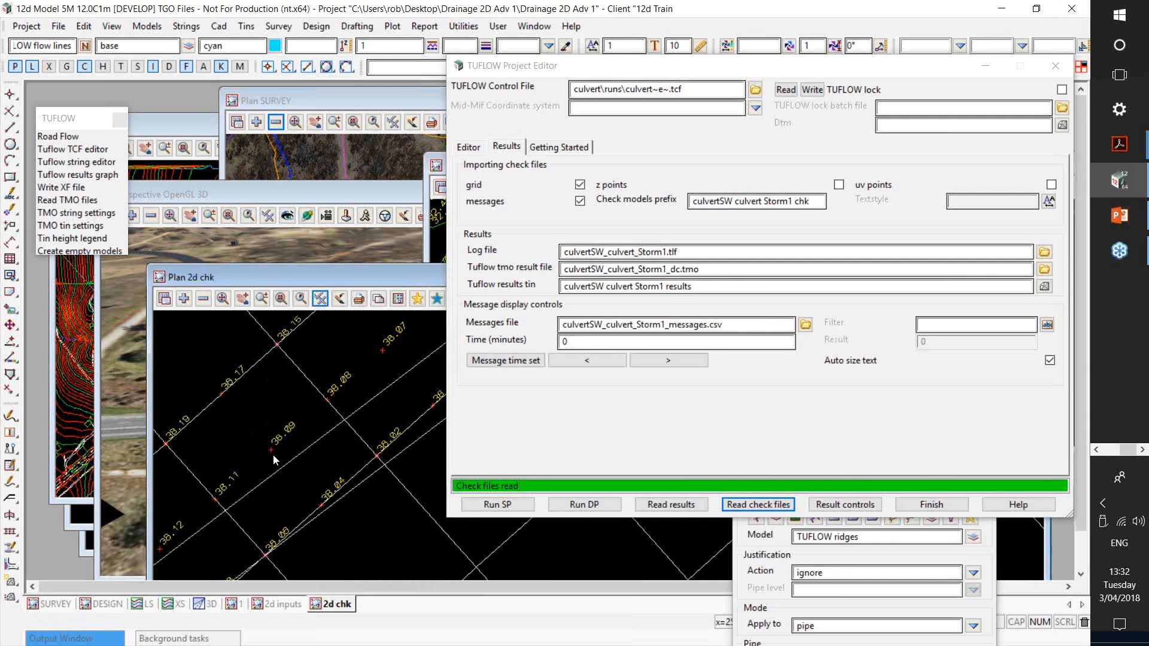
# Step: Turn on linestyles in the 2d chk view to distinguish the ridge string from the grid lines near the check points
pyautogui.scroll(2, 273, 455)
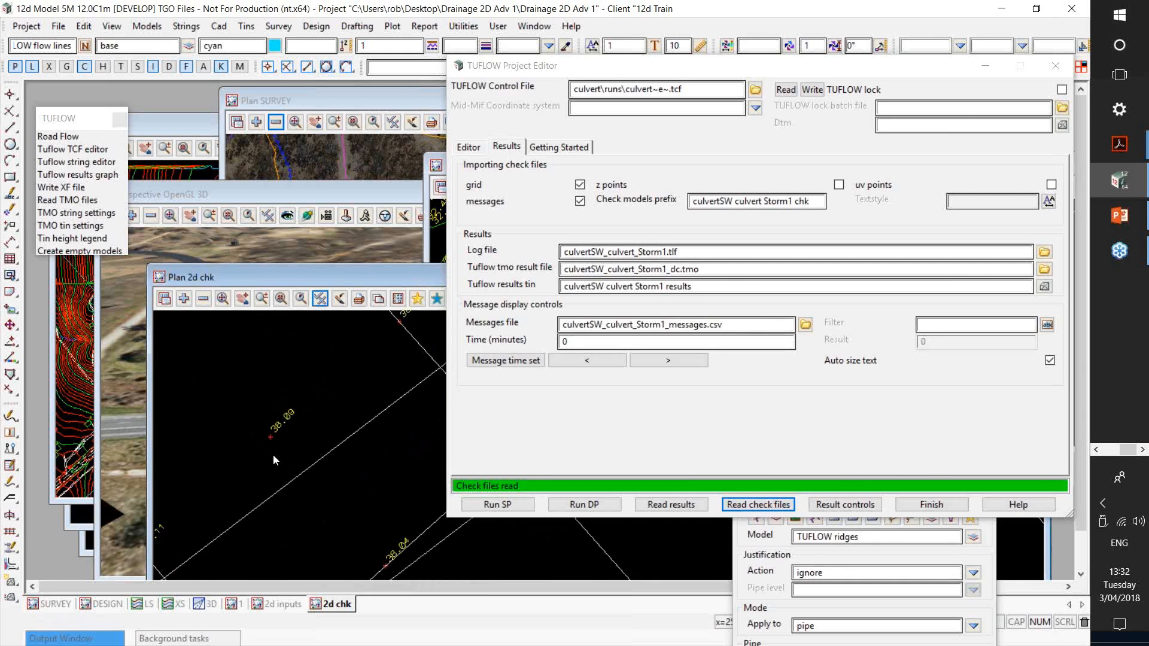
pyautogui.click(320, 298)
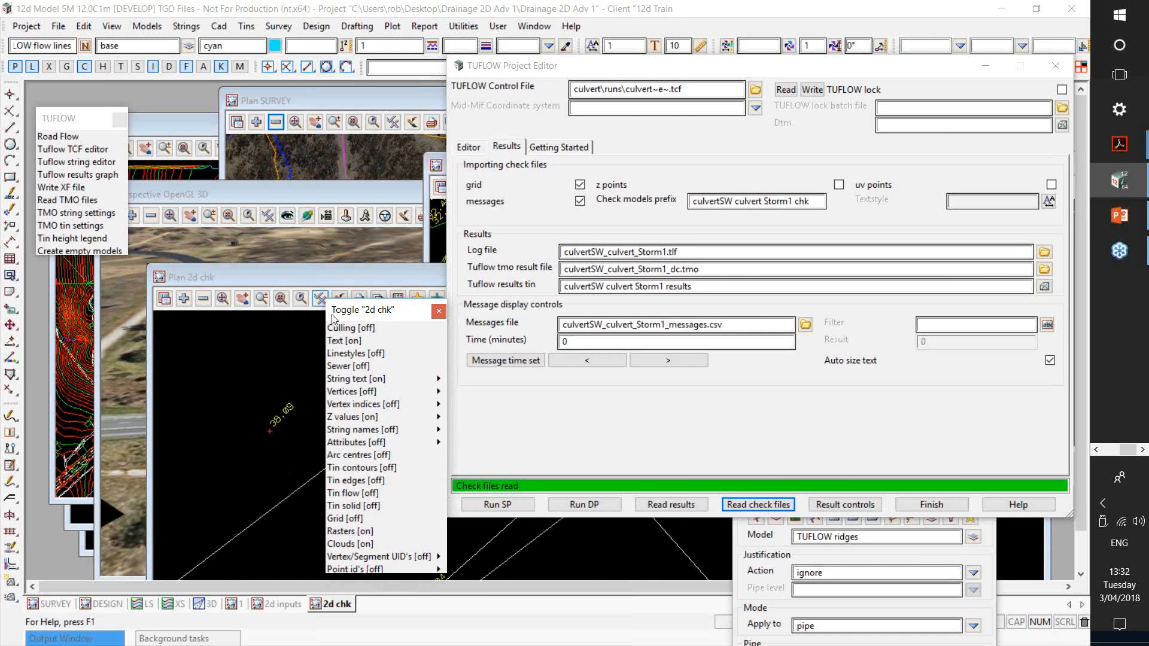
pyautogui.click(352, 354)
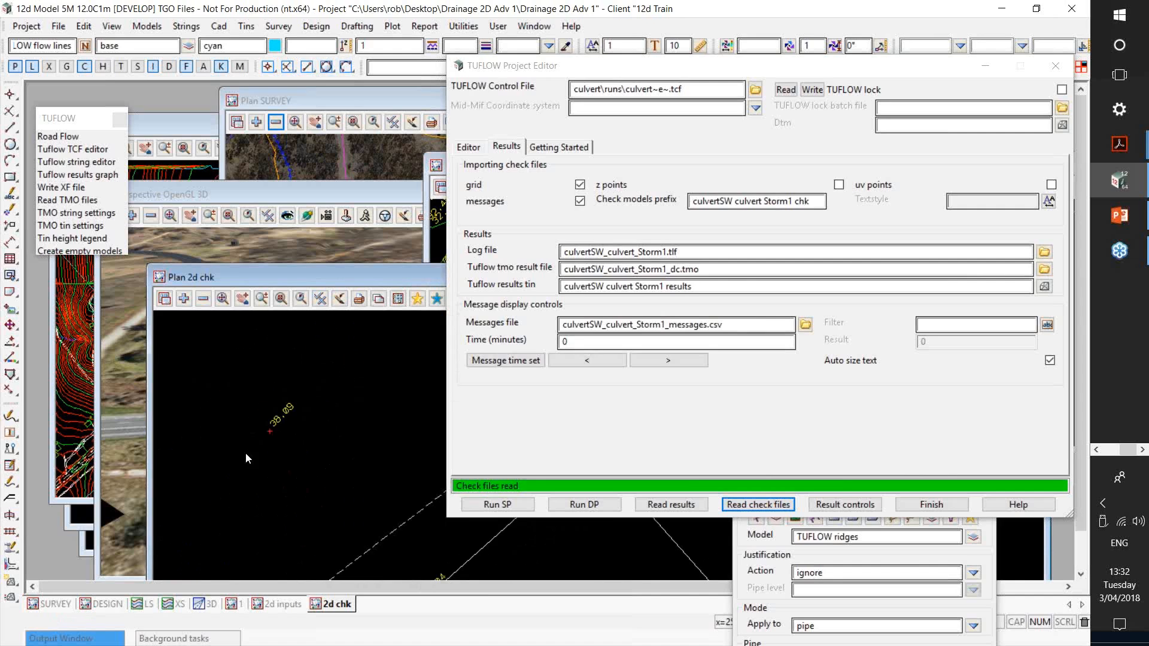
pyautogui.scroll(-2, 245, 453)
pyautogui.scroll(3, 325, 480)
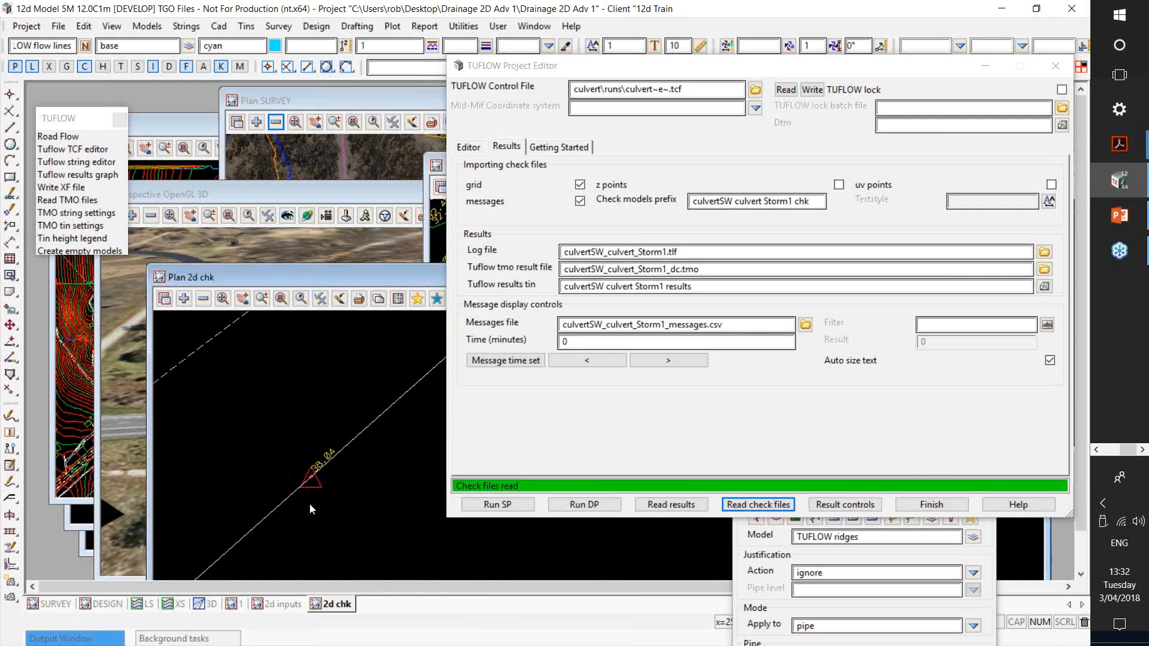
pyautogui.scroll(-2, 336, 497)
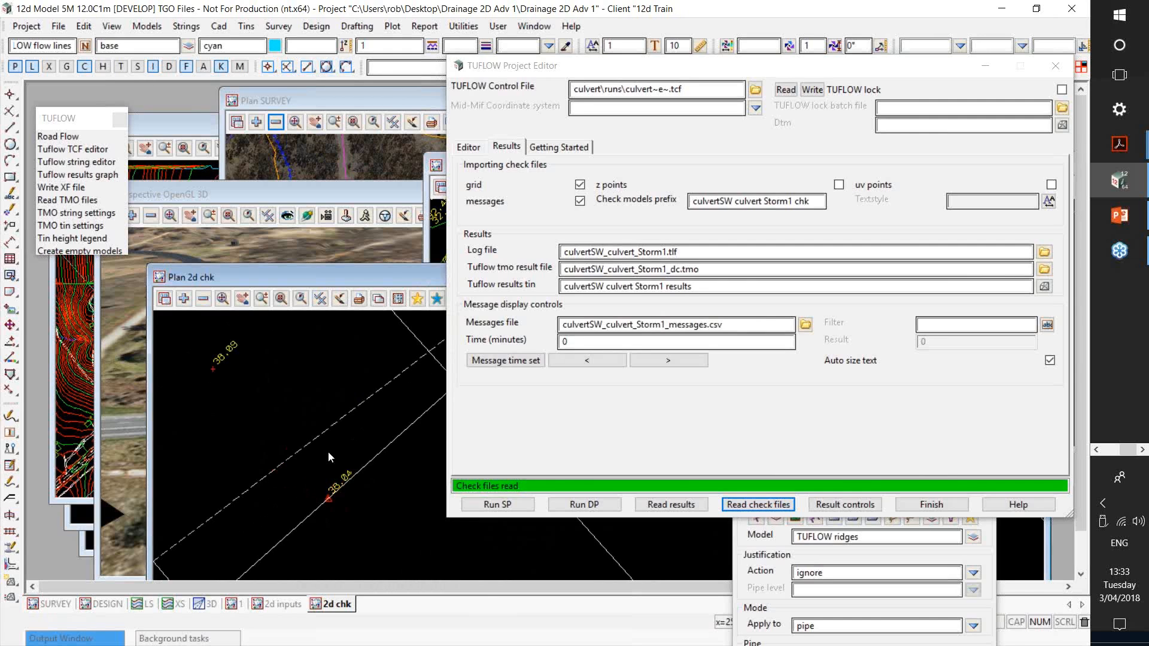
# Step: Inquire on the dashed ridge string and compare its elevation with the Z values of the surrounding check points
pyautogui.press('F2')
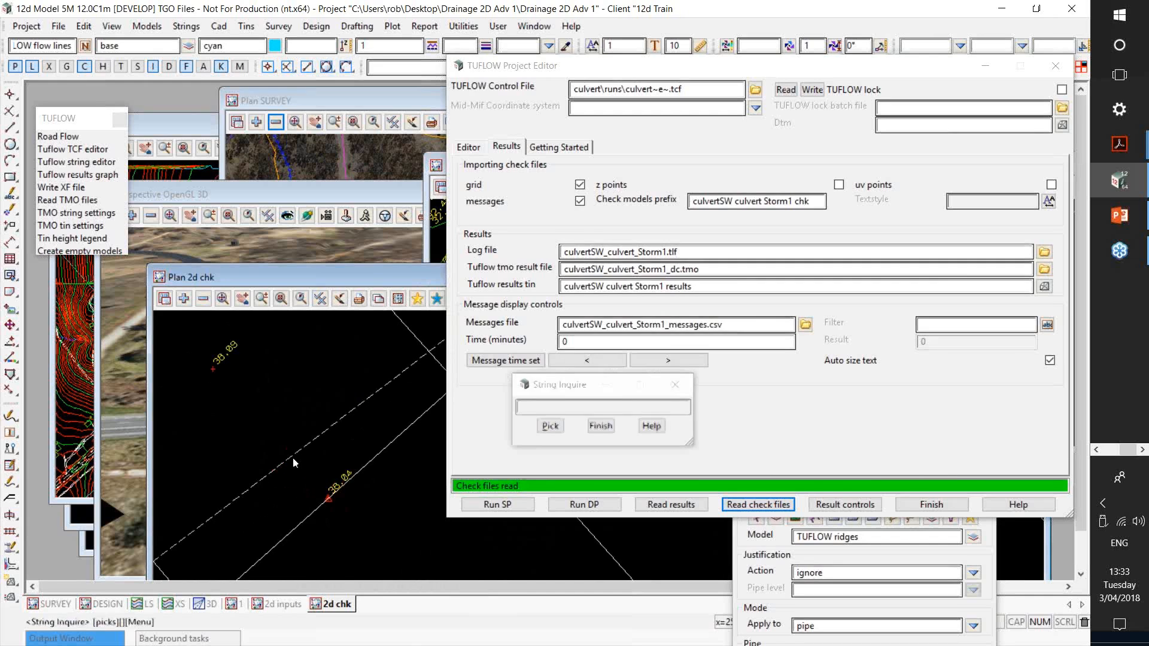
pyautogui.click(293, 456)
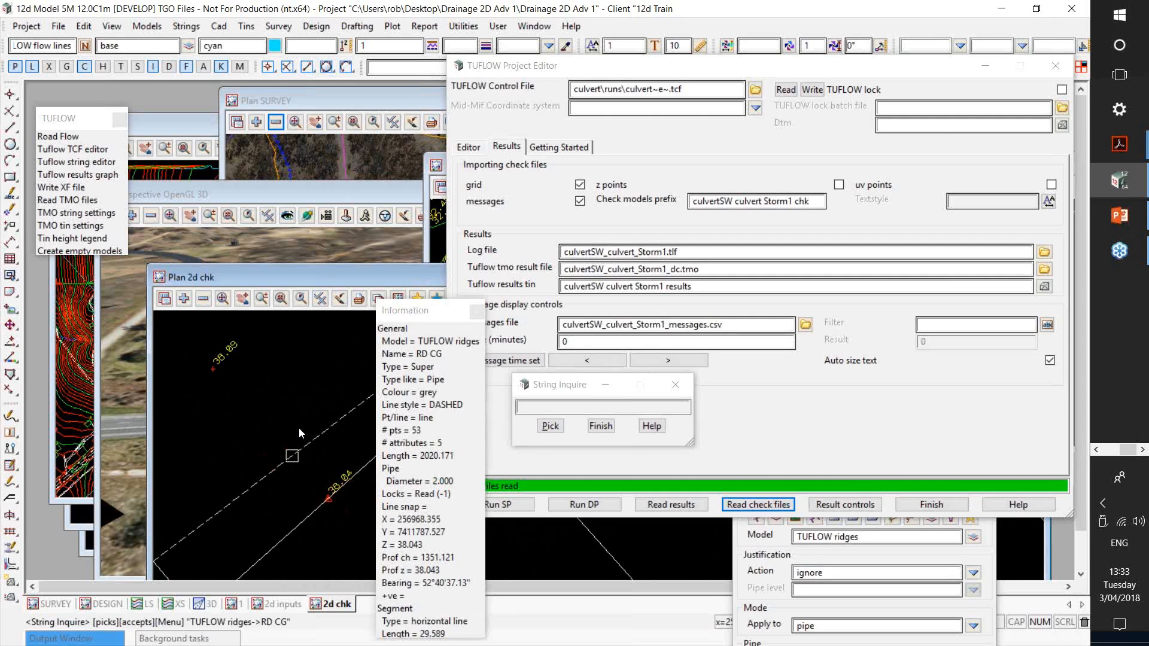
pyautogui.click(601, 427)
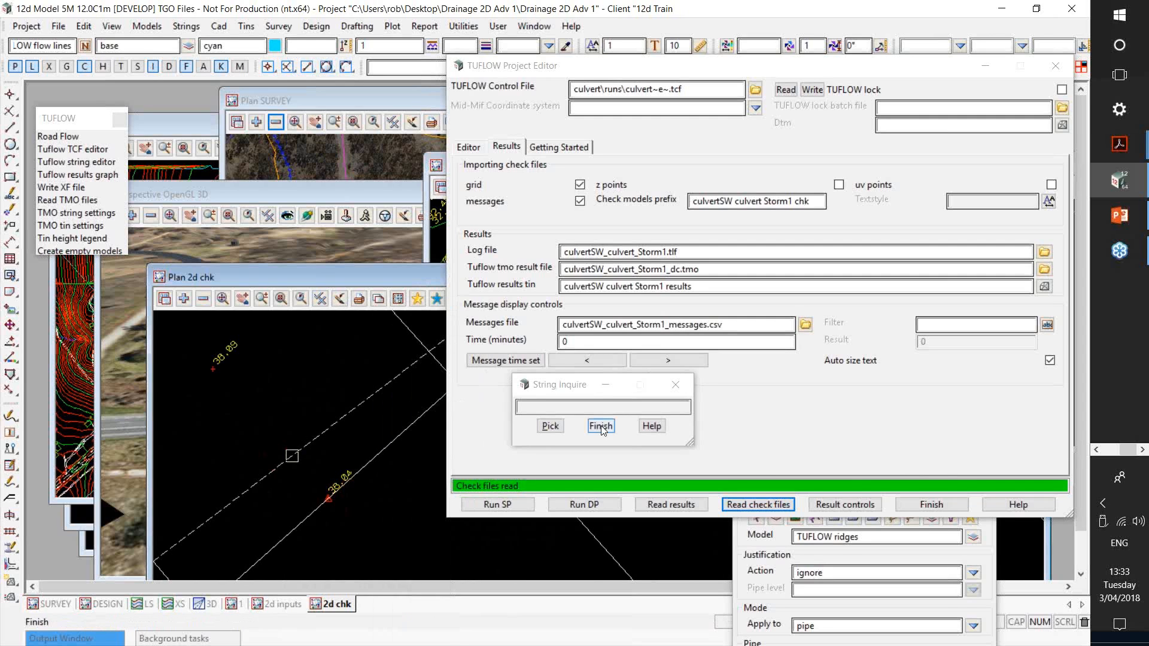
pyautogui.scroll(-2, 220, 455)
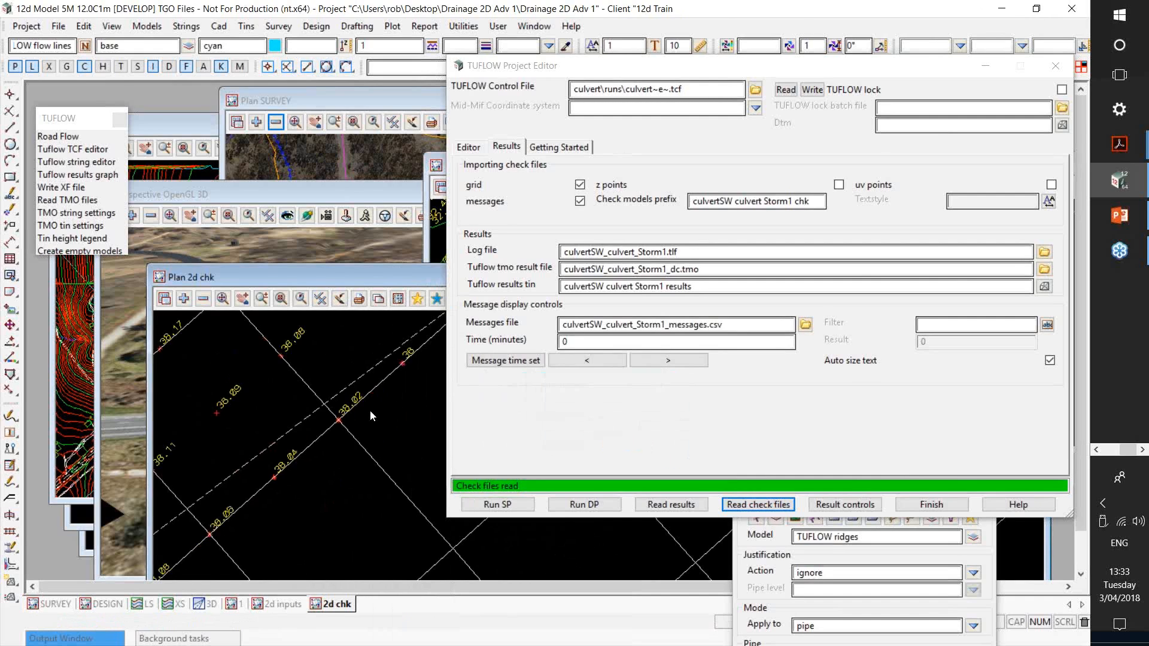
pyautogui.scroll(-1, 370, 410)
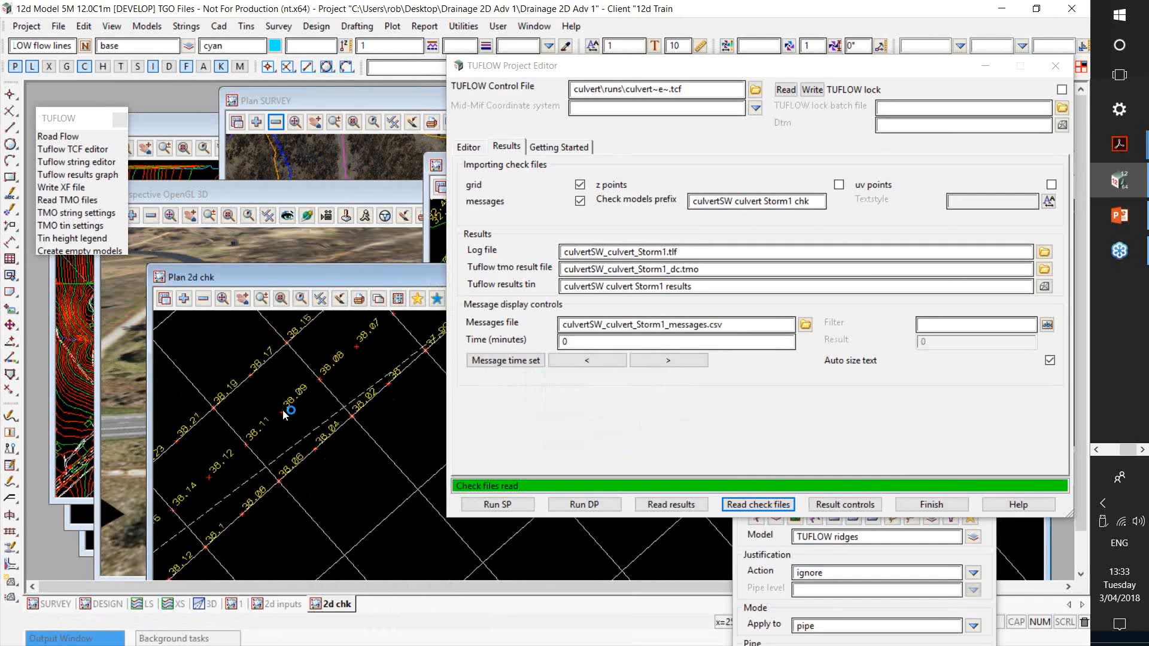
pyautogui.scroll(1, 284, 414)
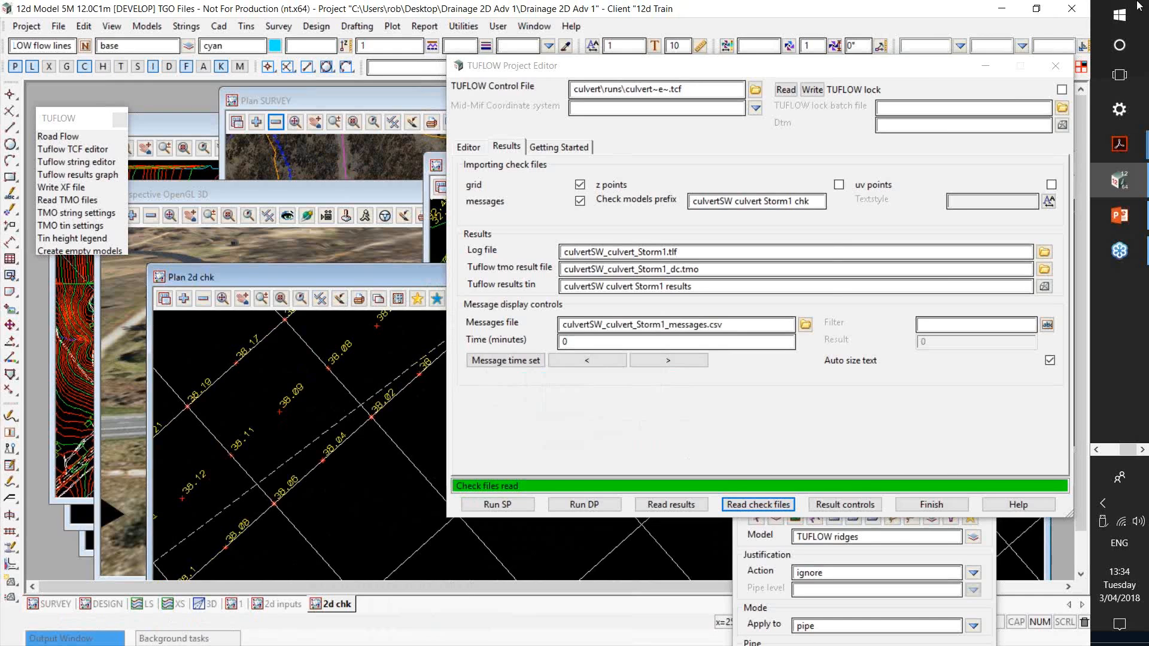
# Step: Set a constant pipe diameter of 7.6 for the strings in the TUFLOW ridges model
pyautogui.click(871, 57)
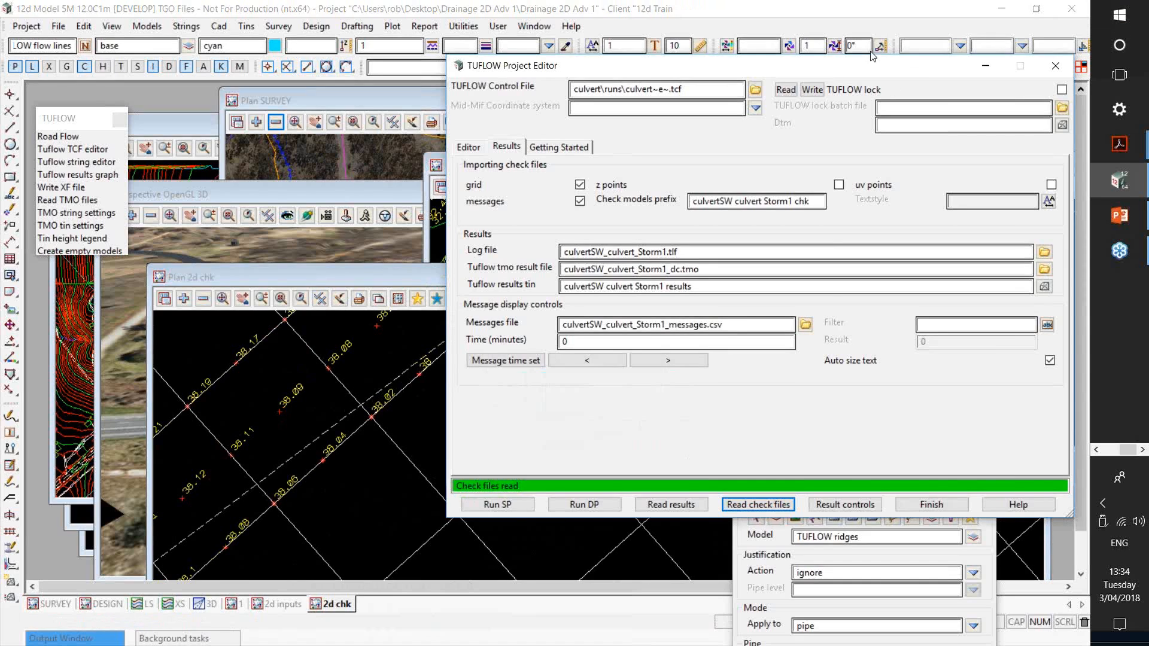
pyautogui.moveTo(873, 56); pyautogui.dragTo(601, 26)
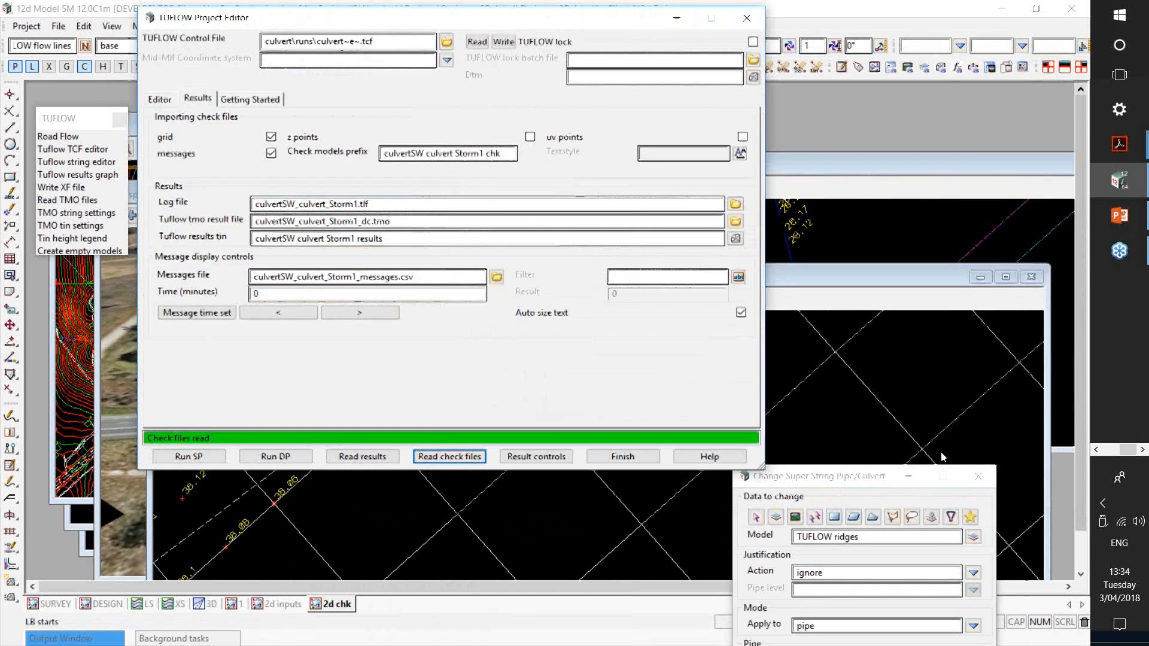
pyautogui.moveTo(918, 99); pyautogui.dragTo(918, 99)
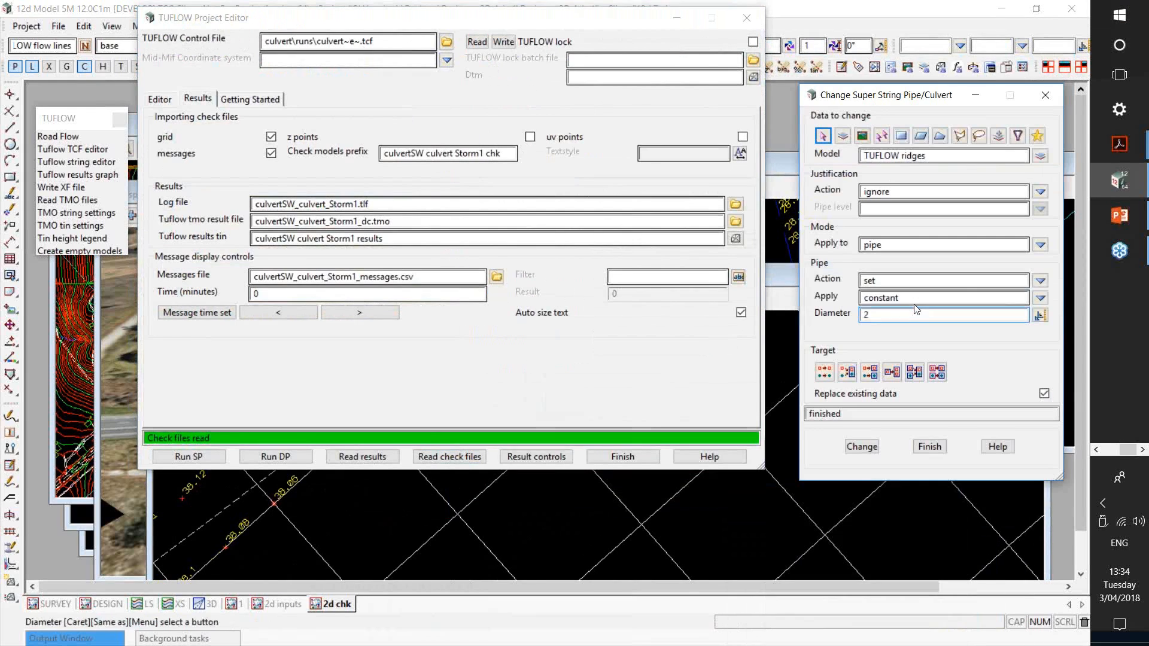
pyautogui.moveTo(897, 312); pyautogui.dragTo(797, 308)
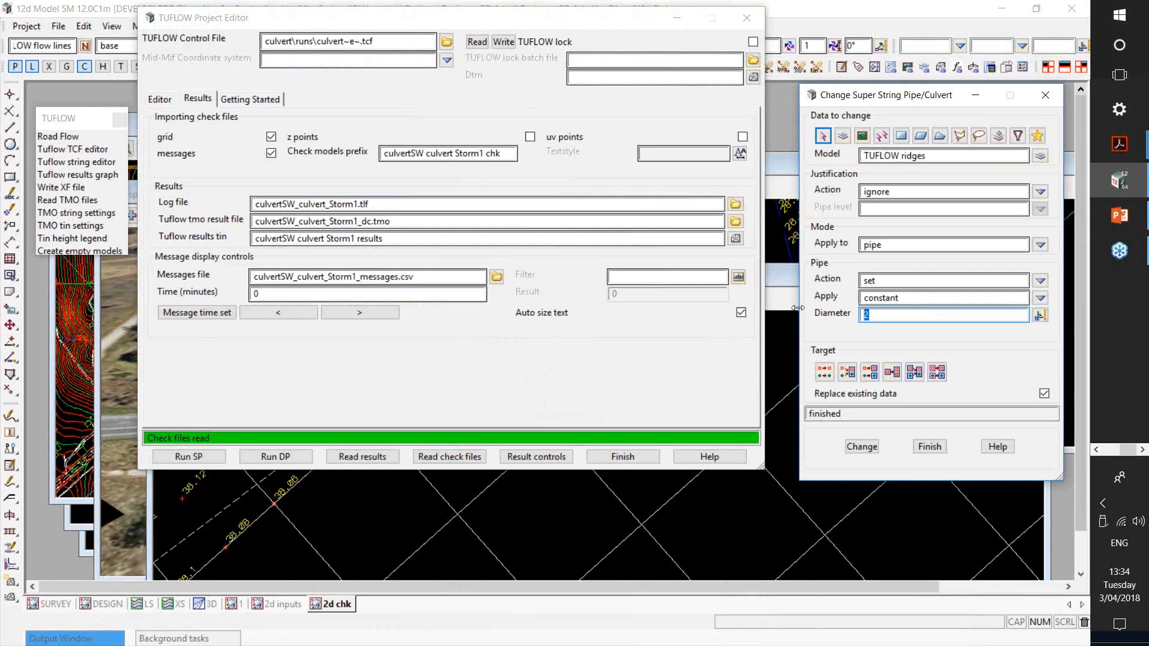
pyautogui.write('7.6')
pyautogui.click(866, 447)
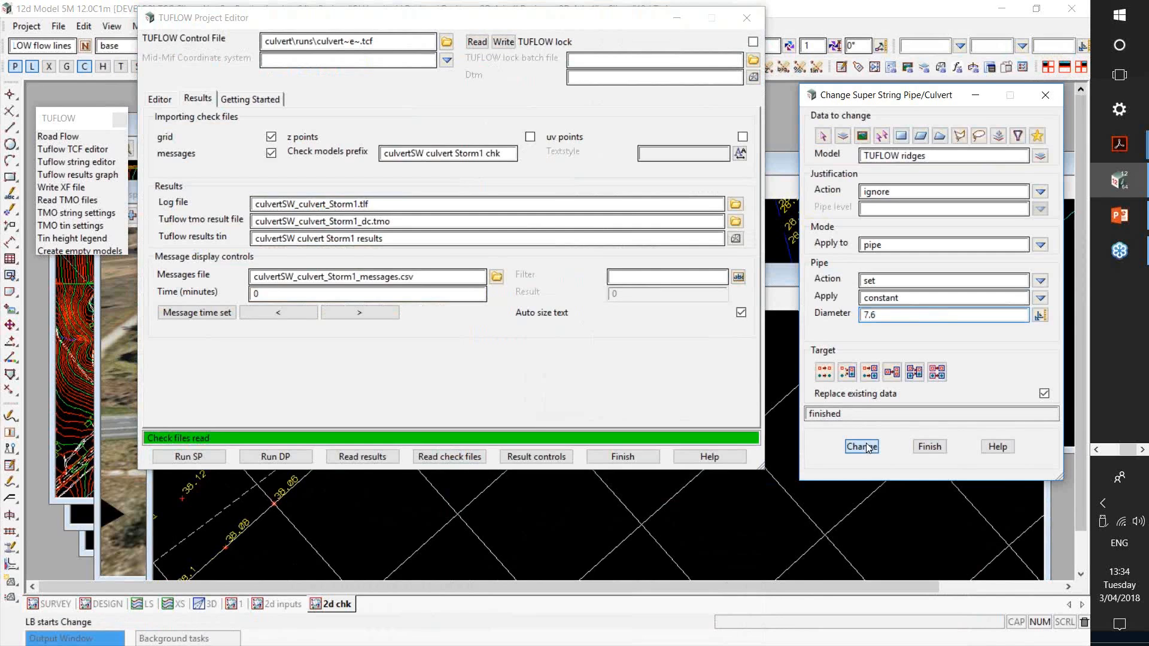
# Step: Turn on the Sewer display in the 2d chk view to draw the ridge strings at their pipe width
pyautogui.moveTo(466, 24); pyautogui.dragTo(613, 443)
pyautogui.click(320, 299)
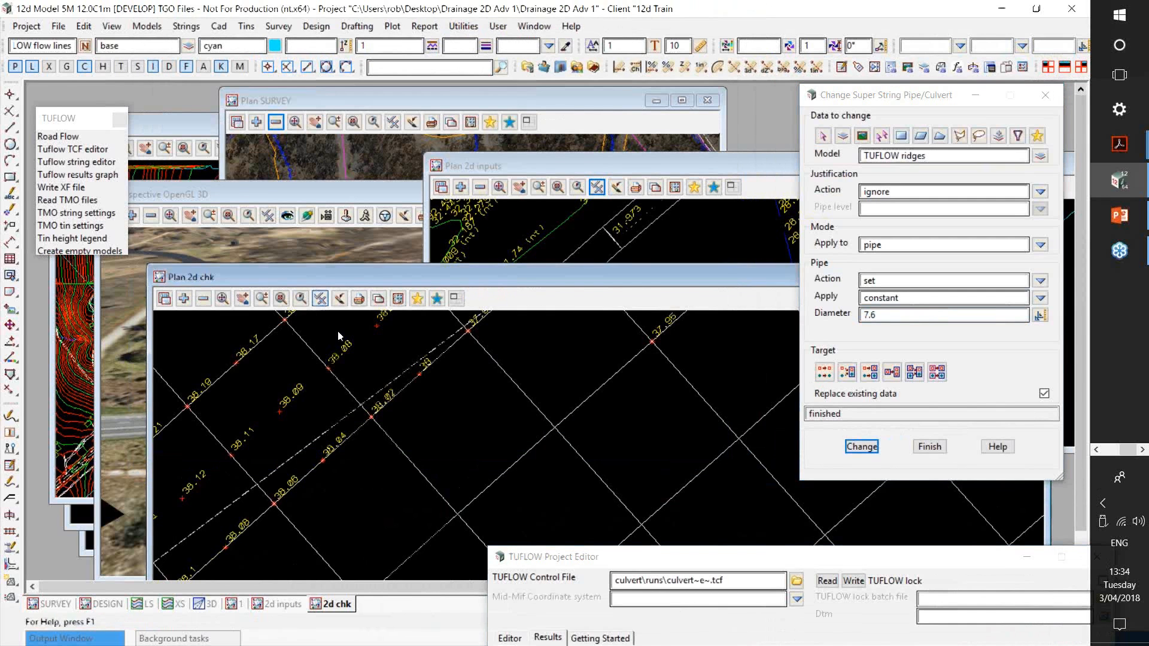
pyautogui.click(351, 370)
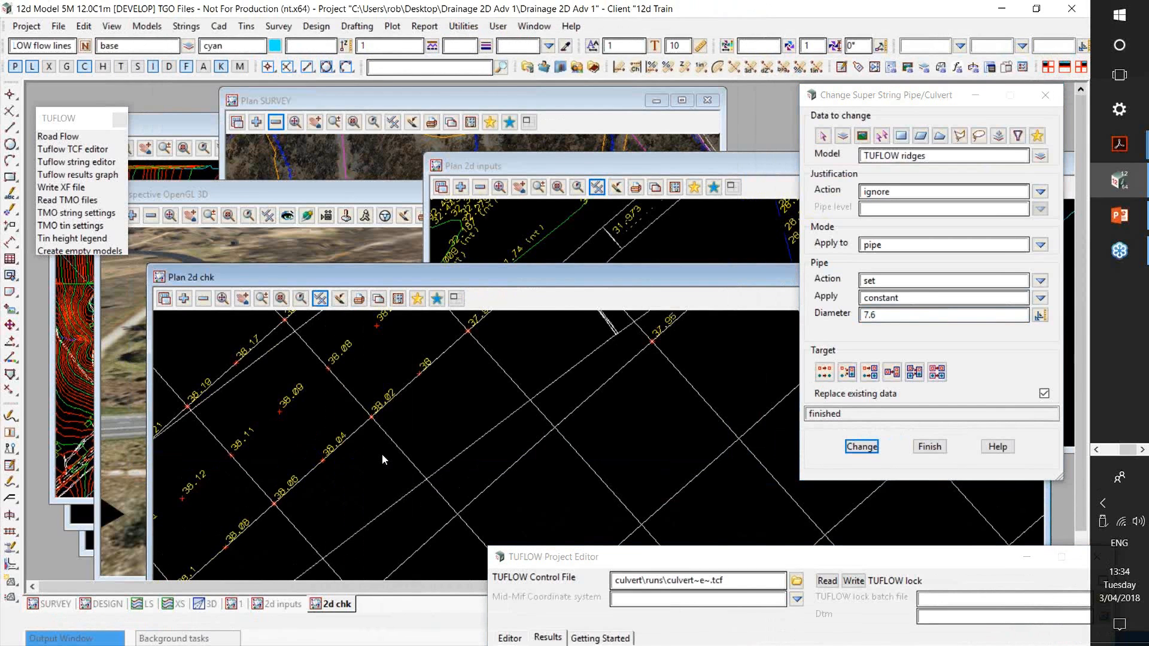
pyautogui.scroll(-2, 371, 501)
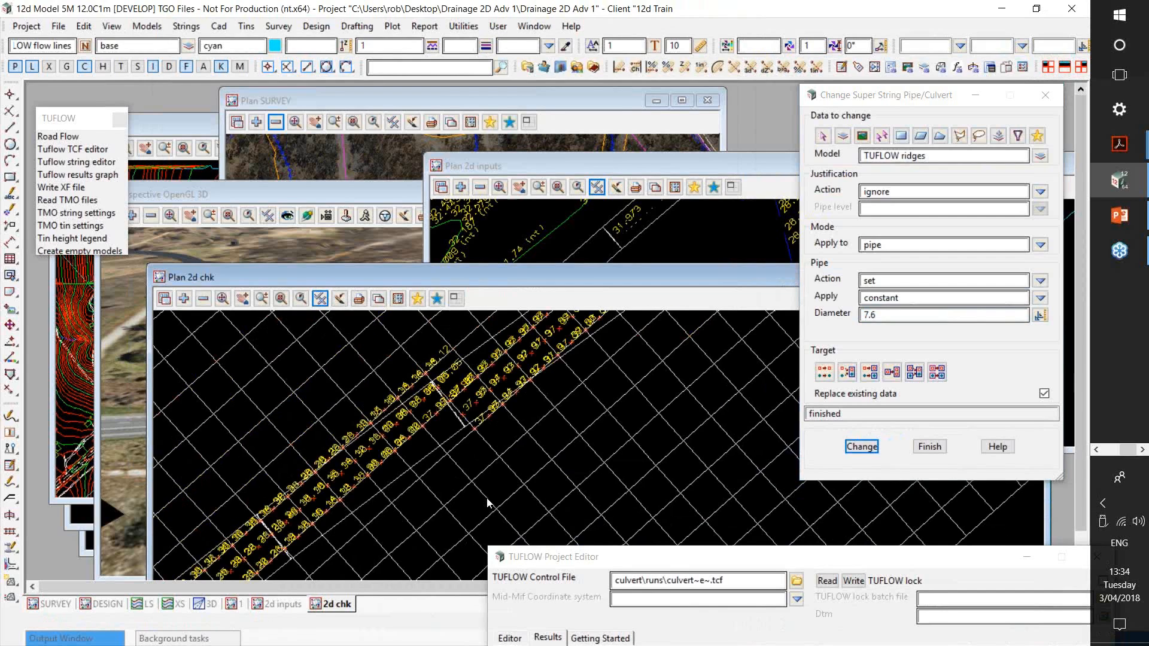
# Step: Run the TUFLOW model in double precision (DP) with the changed ridge width
pyautogui.moveTo(677, 567)
pyautogui.mouseDown()
pyautogui.moveTo(635, 479)
pyautogui.moveTo(531, 94)
pyautogui.mouseUp()
pyautogui.moveTo(620, 83); pyautogui.dragTo(521, 59)
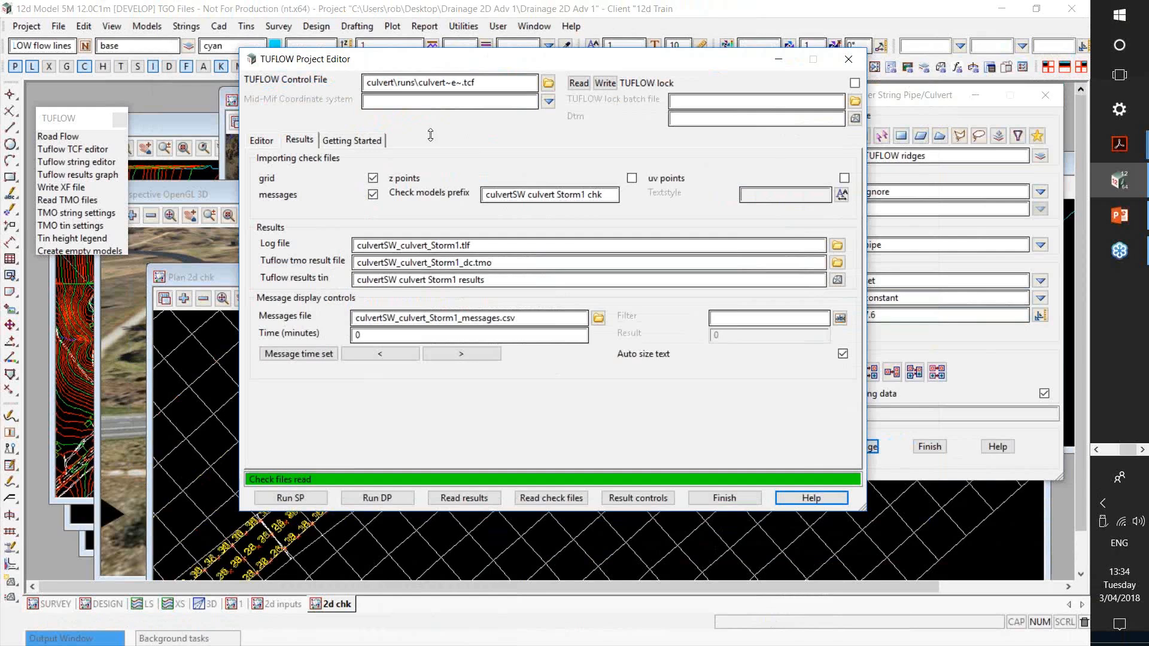
pyautogui.click(382, 499)
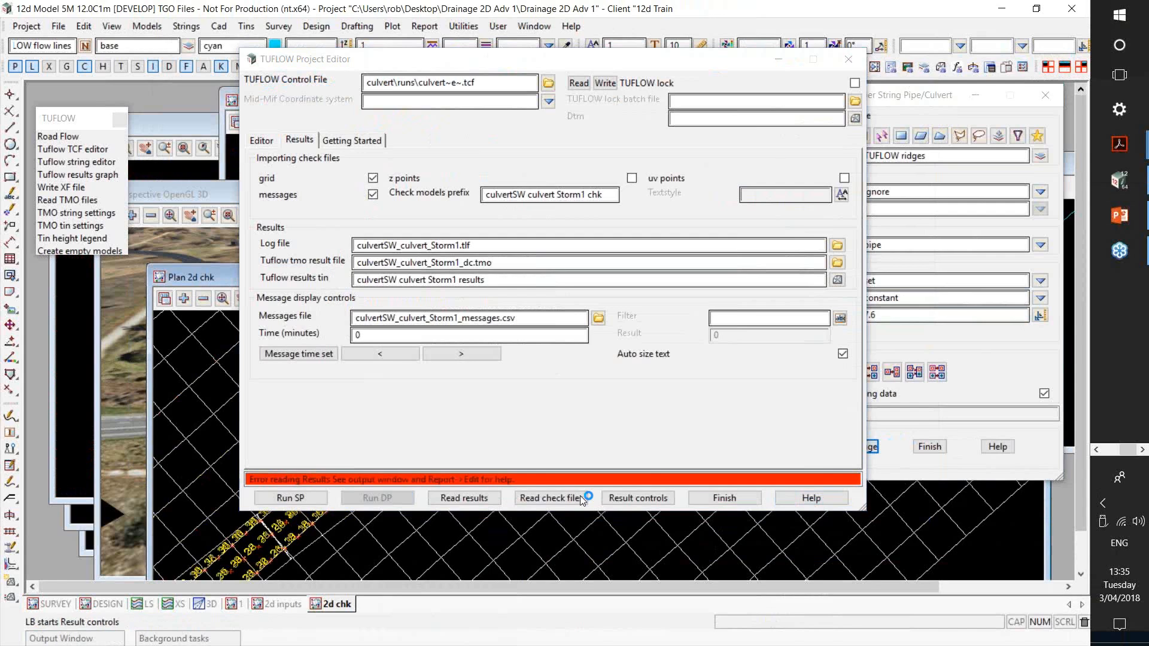
# Step: Read the TUFLOW check files again and disable grid in the check file import options
pyautogui.click(580, 498)
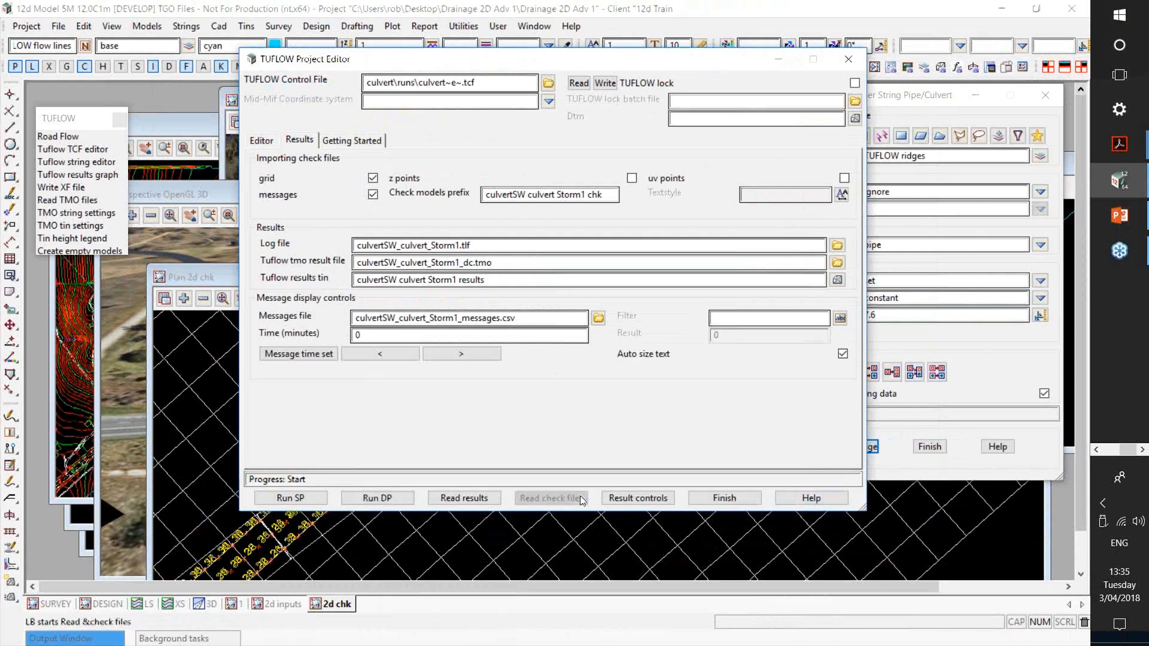
pyautogui.click(372, 179)
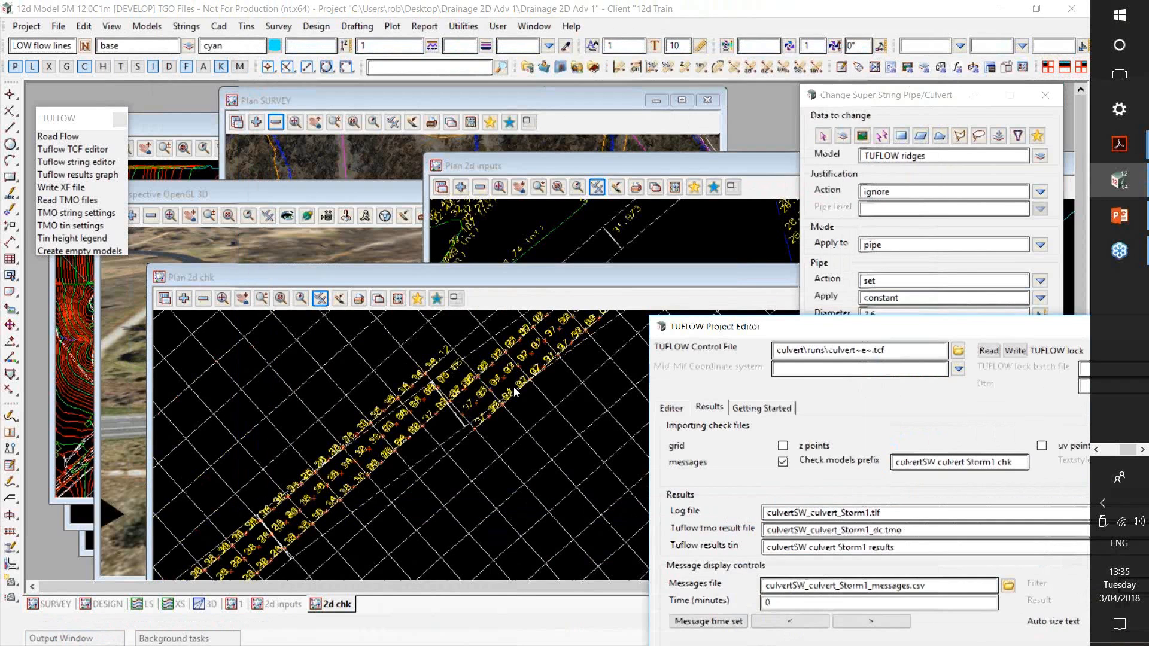
pyautogui.scroll(1, 515, 392)
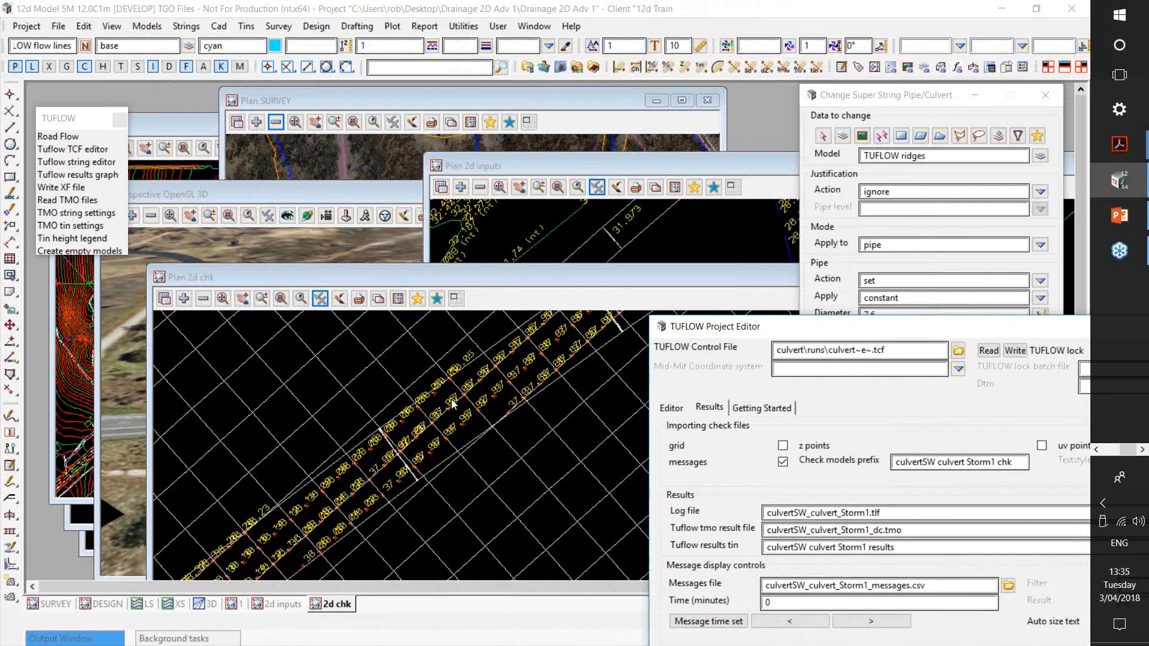
pyautogui.scroll(1, 452, 405)
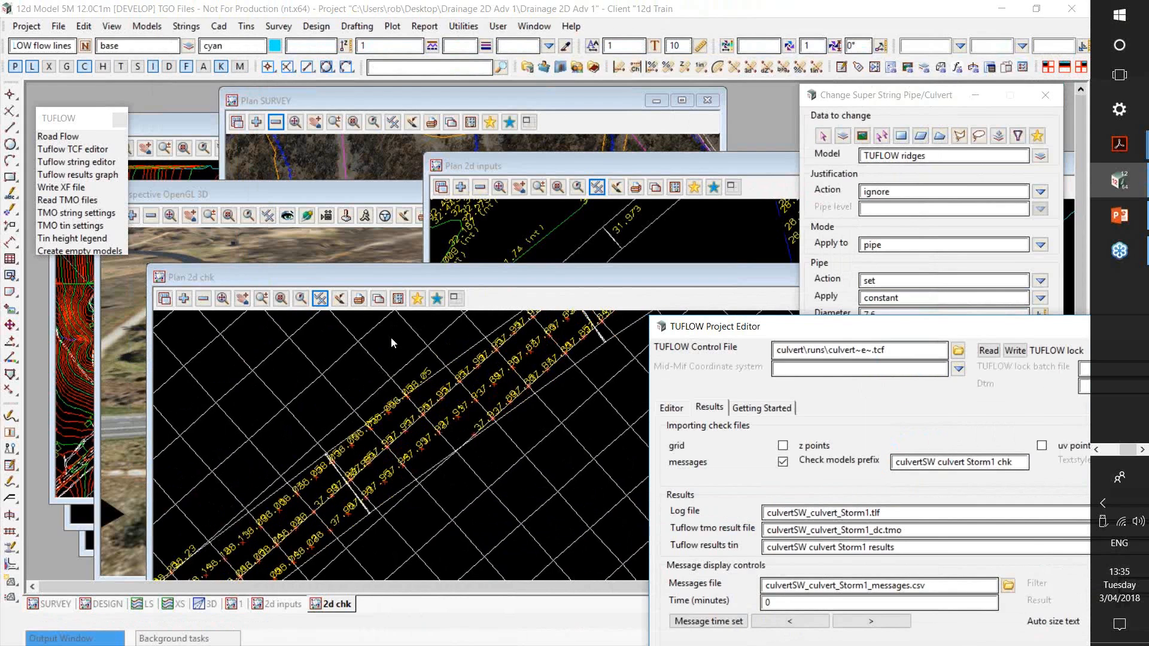
# Step: Remove the culvertSW culvert Storm1 chk culvert grd check model from the 2d chk view
pyautogui.click(203, 298)
pyautogui.click(332, 188)
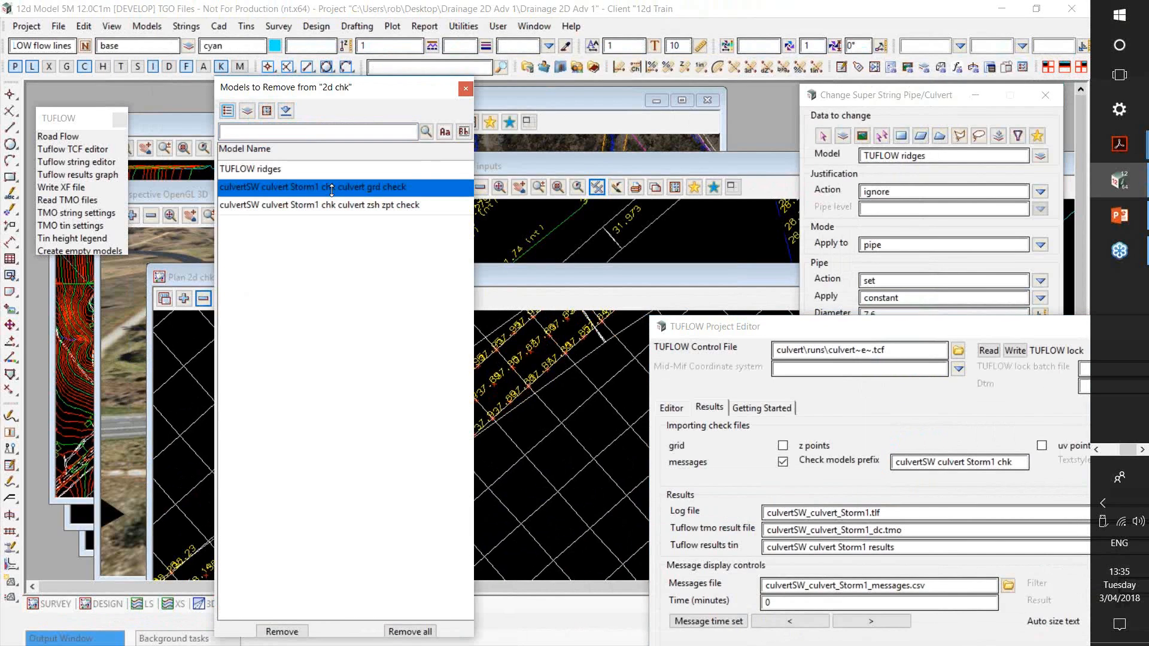
pyautogui.doubleClick(332, 188)
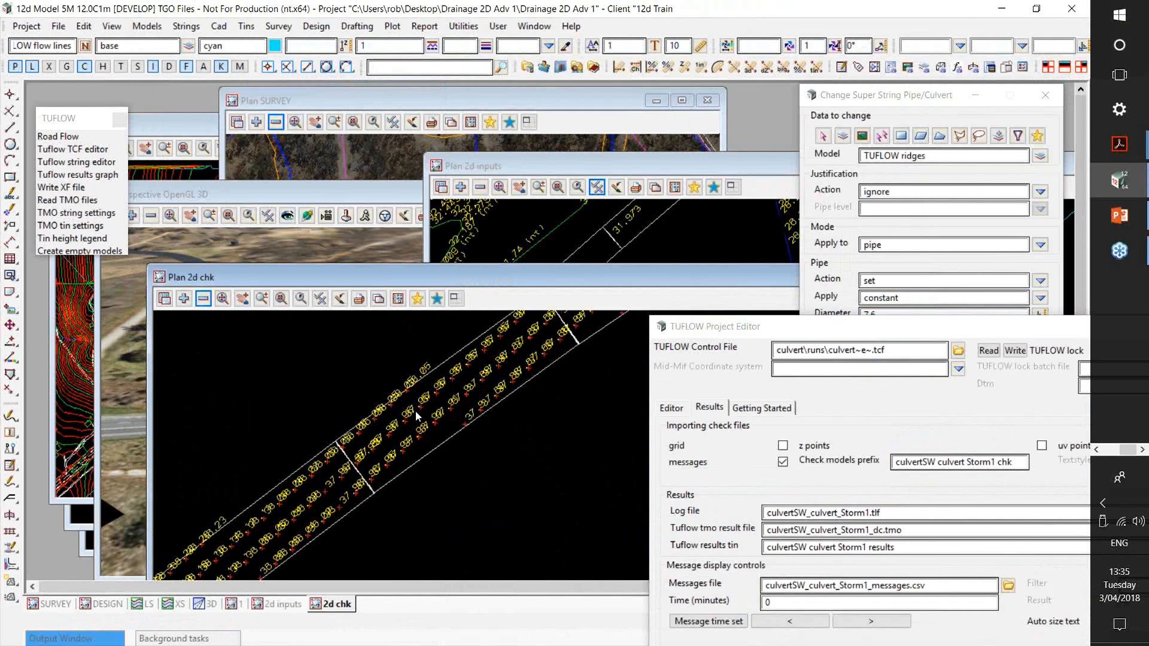
# Step: Examine the check point elevations across the widened ridge, and switch to the PowerPoint slide on 12d Model elevations to GIS attributes
pyautogui.scroll(1, 415, 411)
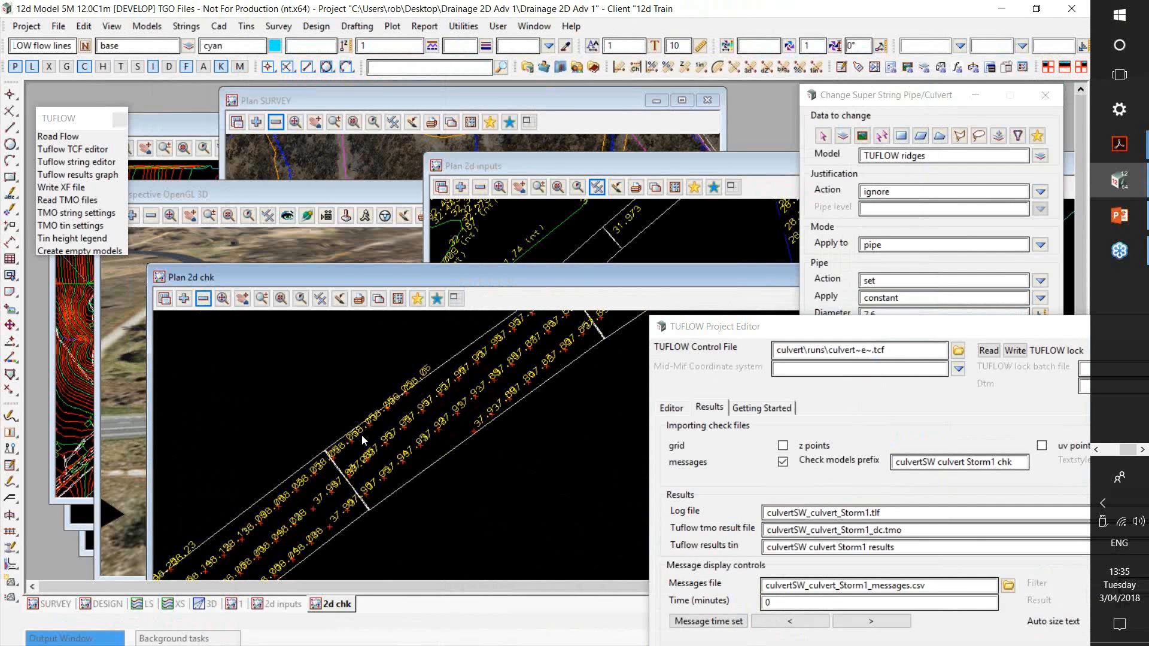
pyautogui.scroll(1, 363, 441)
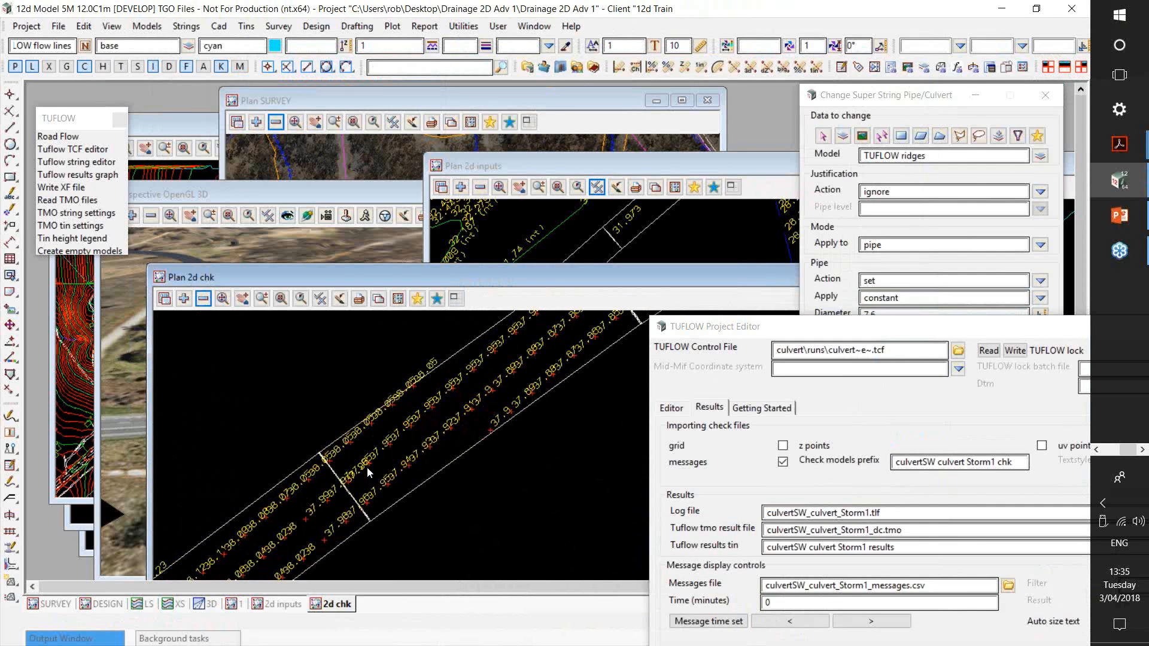
pyautogui.scroll(1, 368, 467)
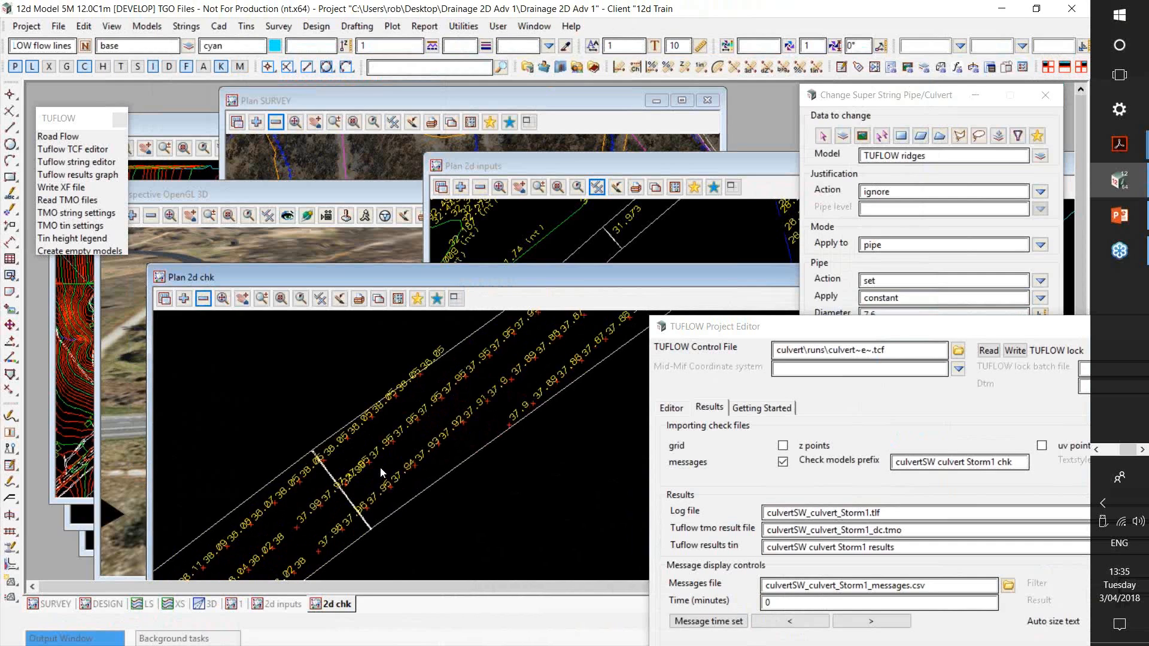
pyautogui.scroll(-1, 381, 473)
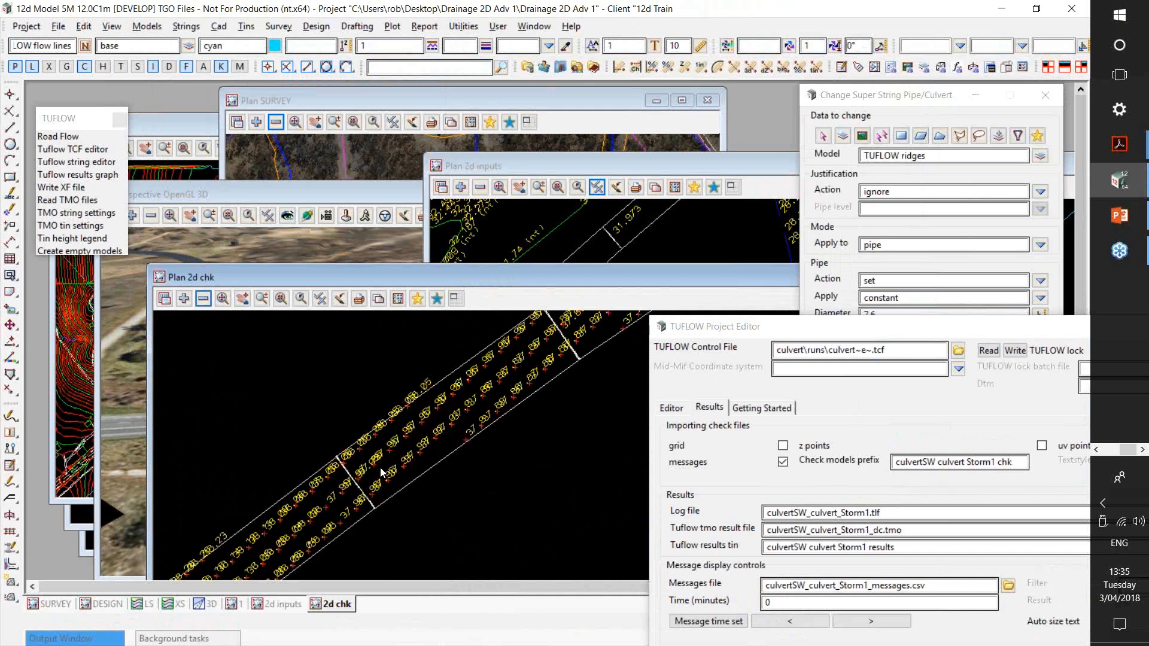
pyautogui.hotkey('alt', 'Tab')
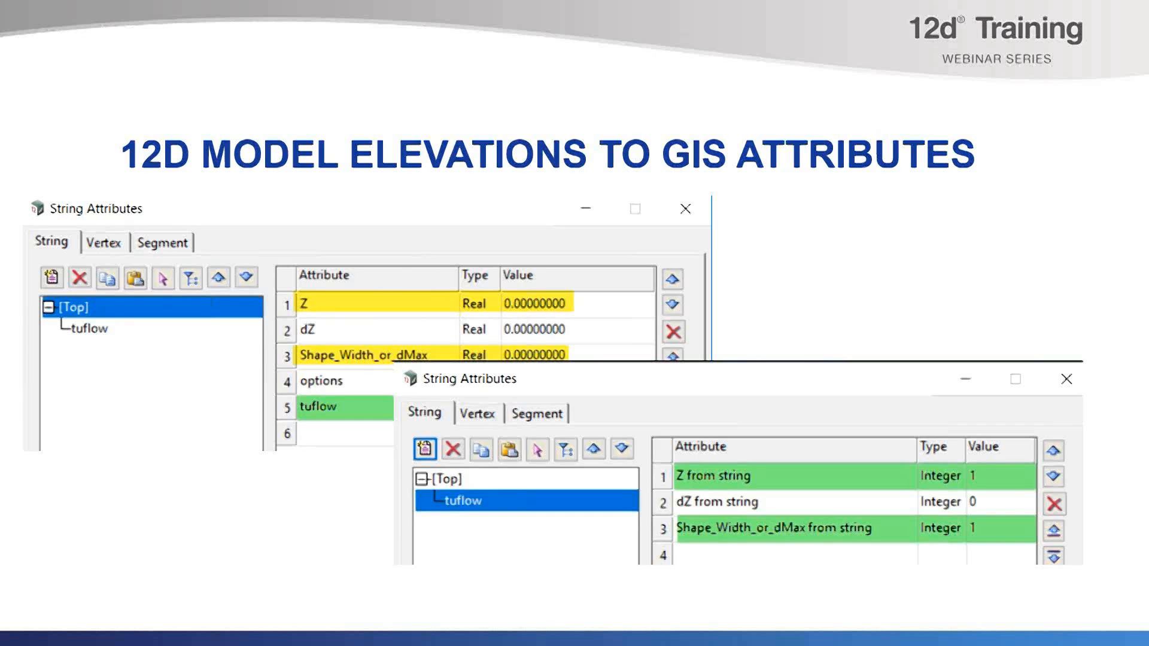
# Step: Advance to the Z shape width slide, then switch to 12d Model and set a constant pipe diameter of 0 on the TUFLOW ridges model
pyautogui.press('Right')
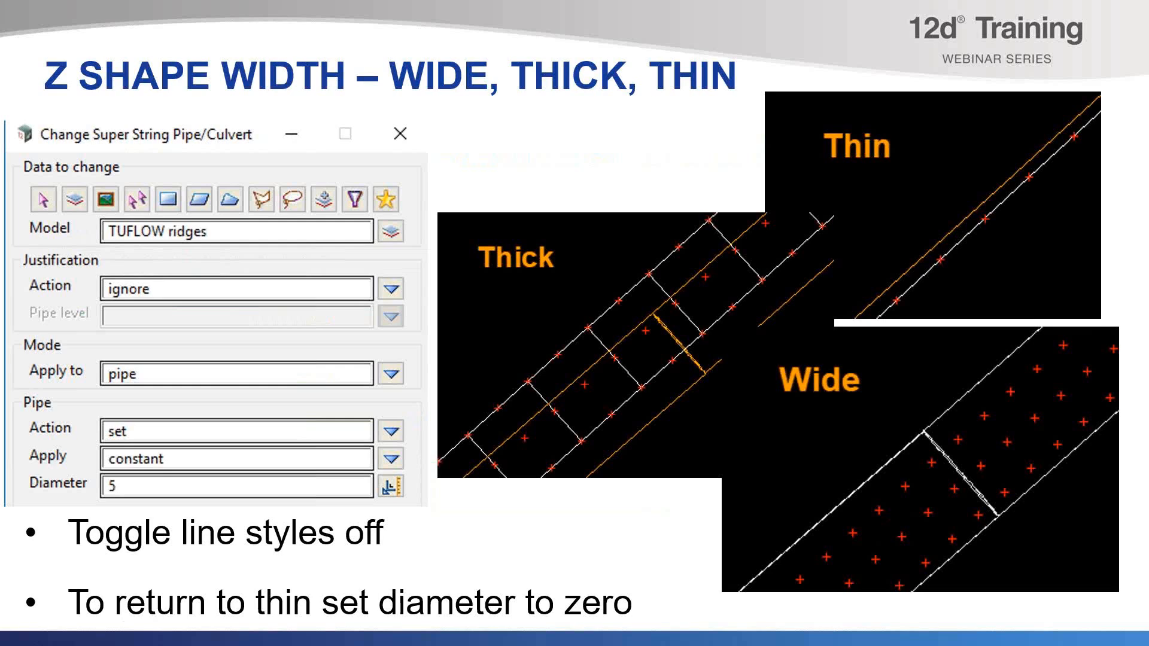
pyautogui.hotkey('alt', 'Tab')
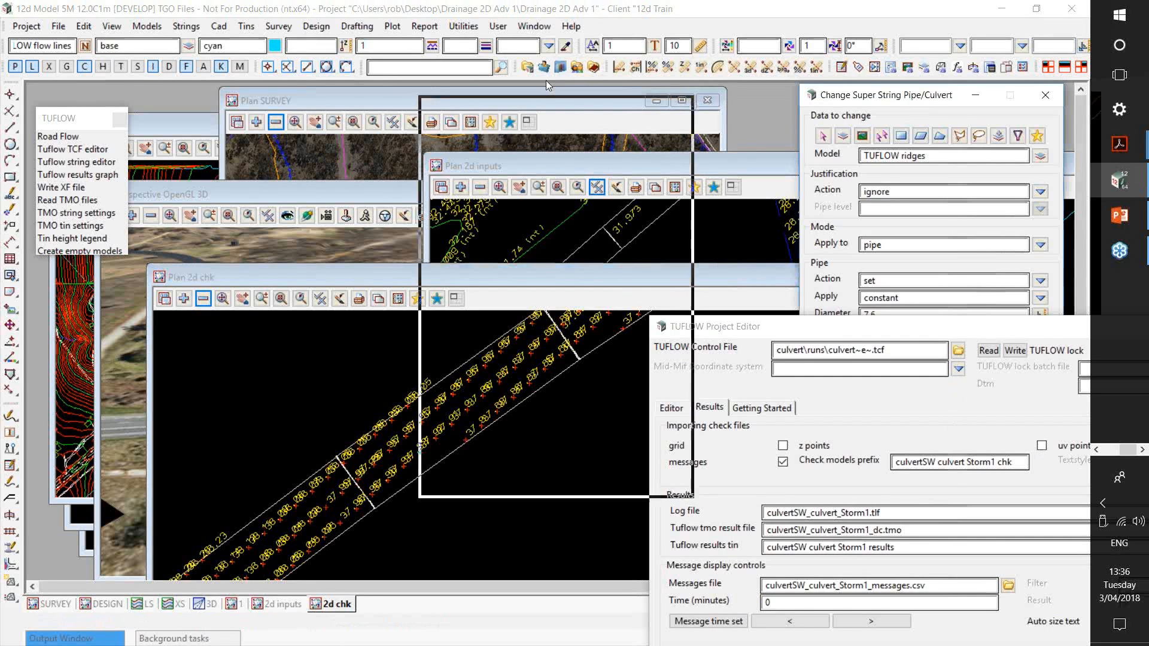
pyautogui.moveTo(545, 80); pyautogui.dragTo(545, 80)
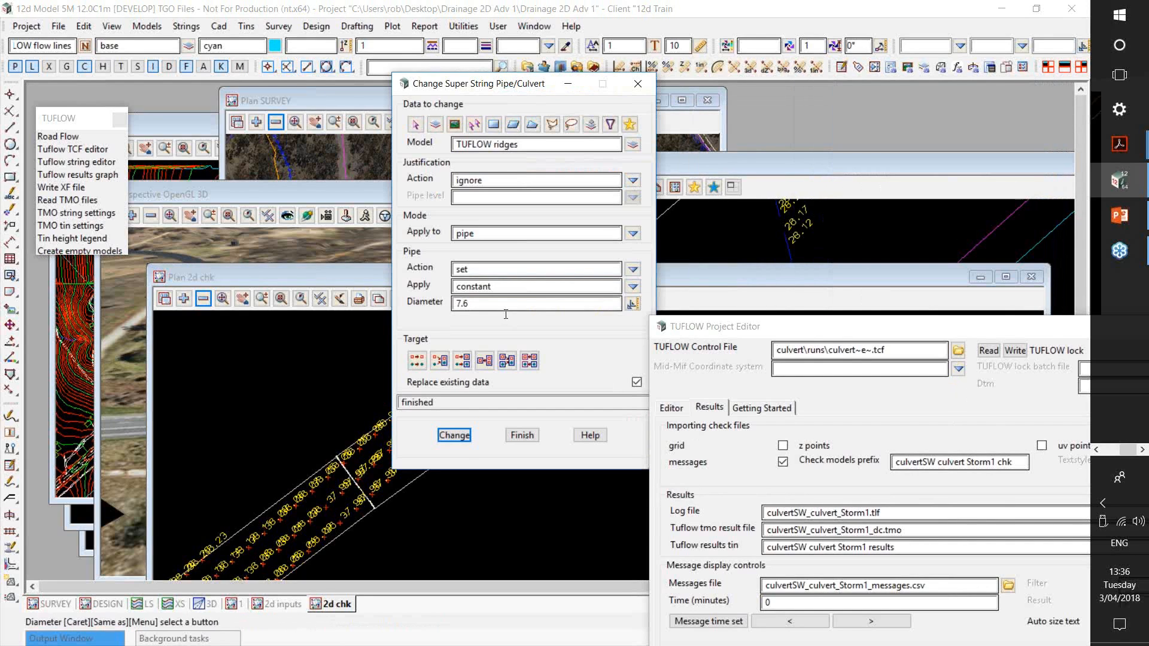
pyautogui.moveTo(503, 307); pyautogui.dragTo(398, 325)
pyautogui.press('BackSpace')
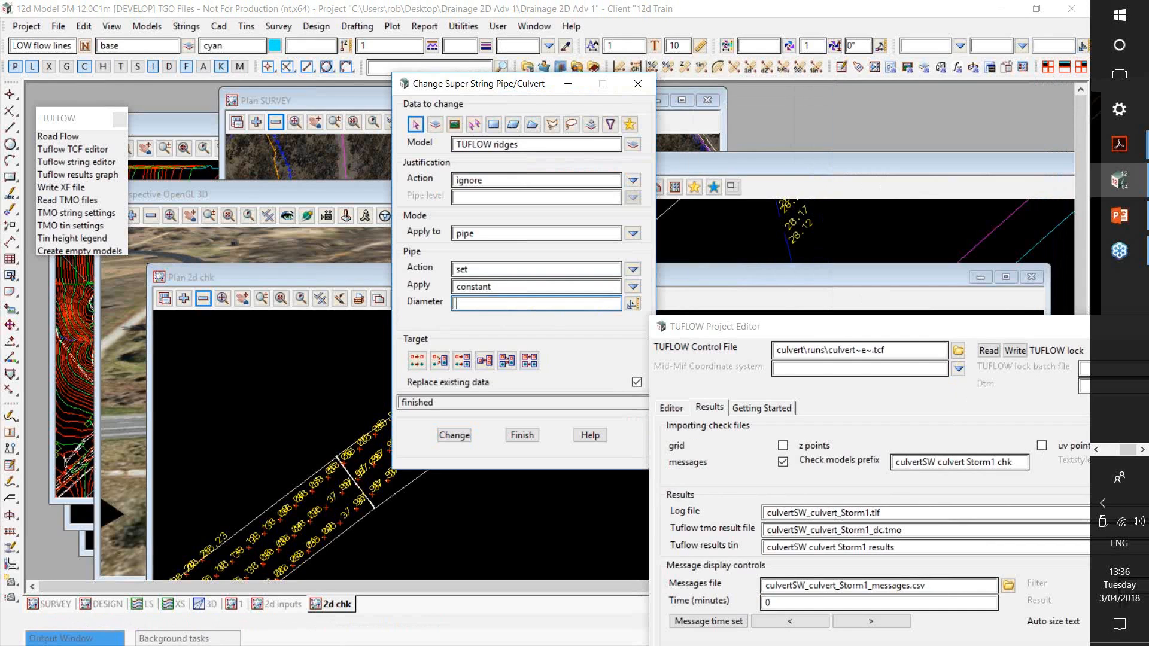
pyautogui.write('0')
pyautogui.click(454, 435)
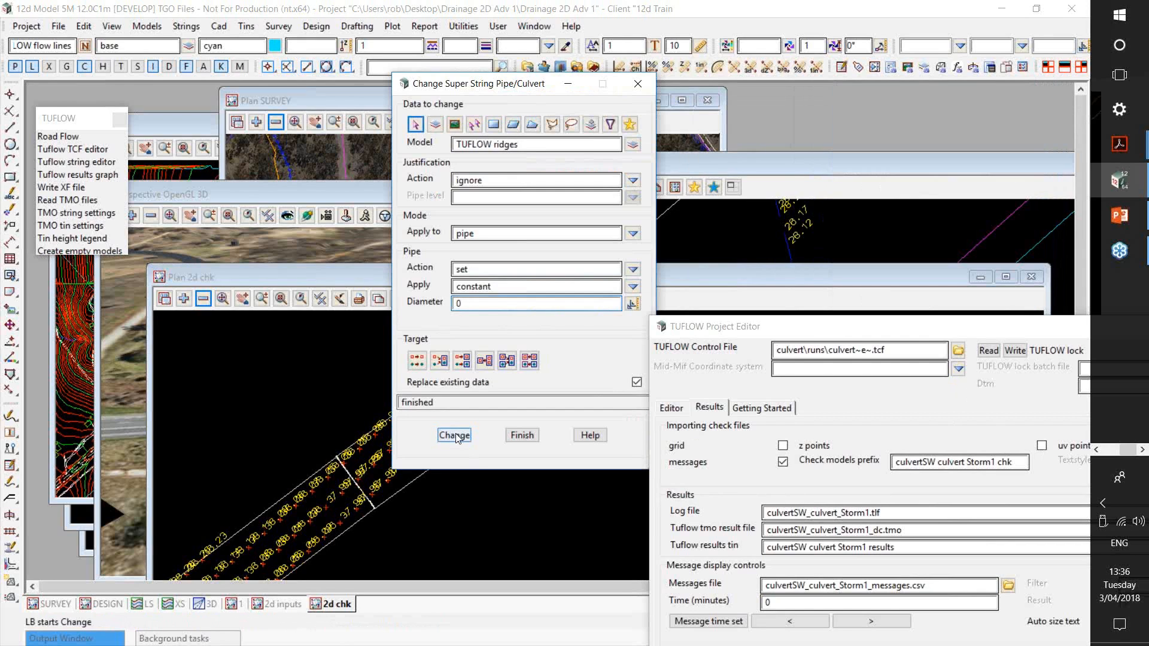
pyautogui.click(522, 436)
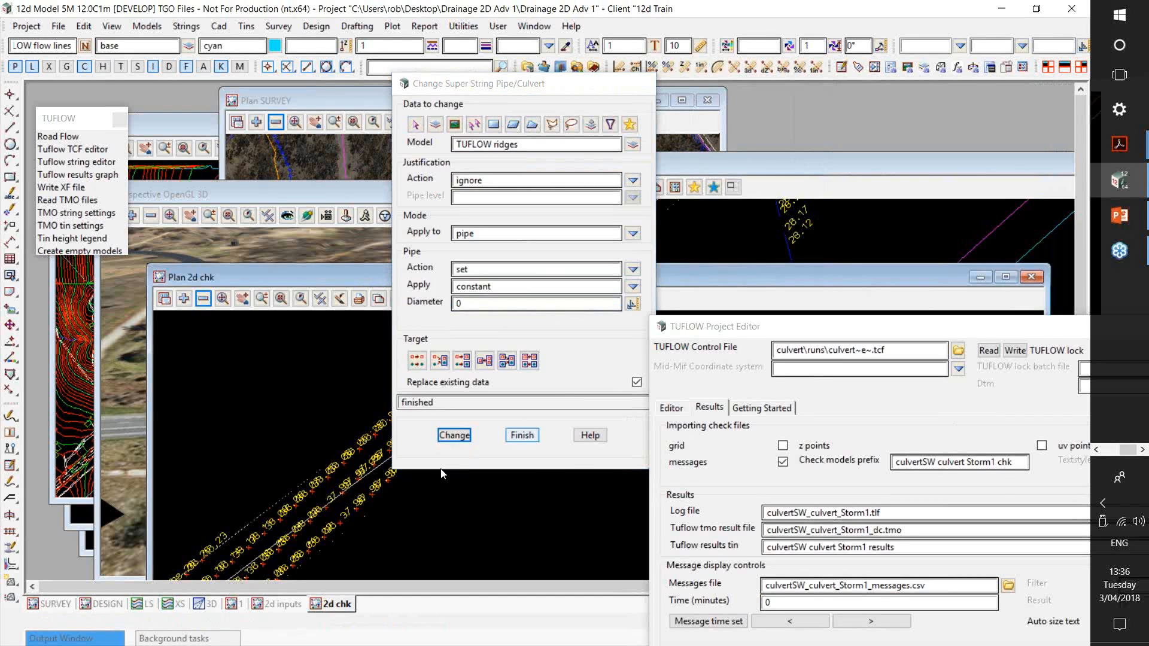
# Step: Review the PowerPoint slides on Z shape width and the TUFLOW String Editor, and switch back to 12d Model
pyautogui.hotkey('alt', 'Tab')
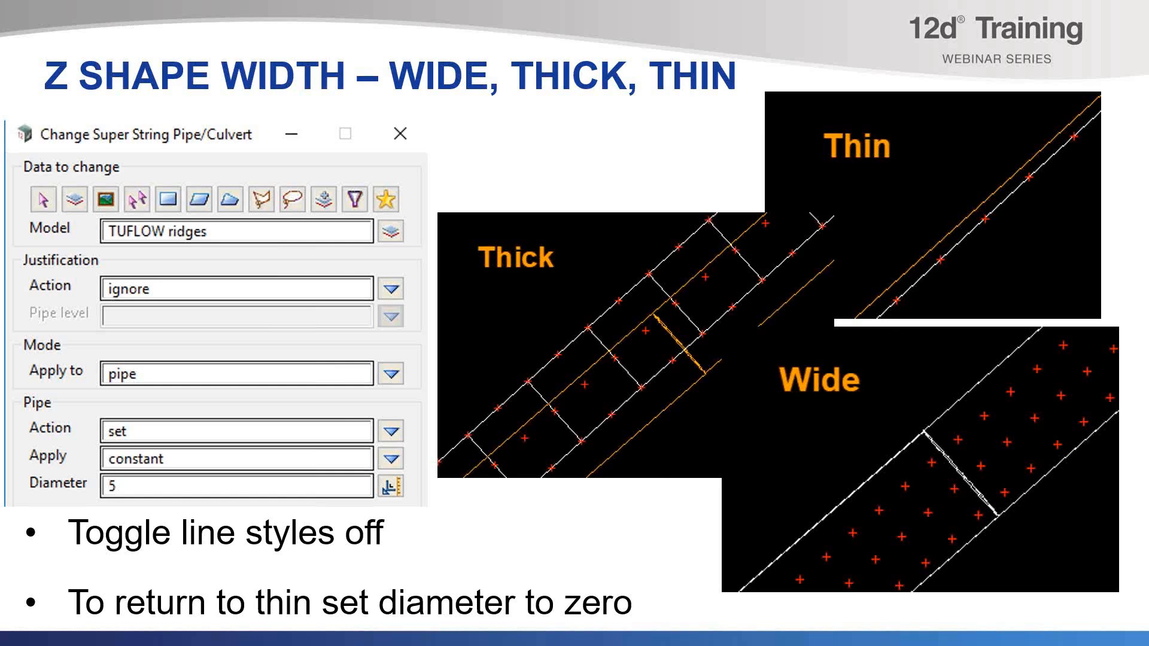
pyautogui.press('Right')
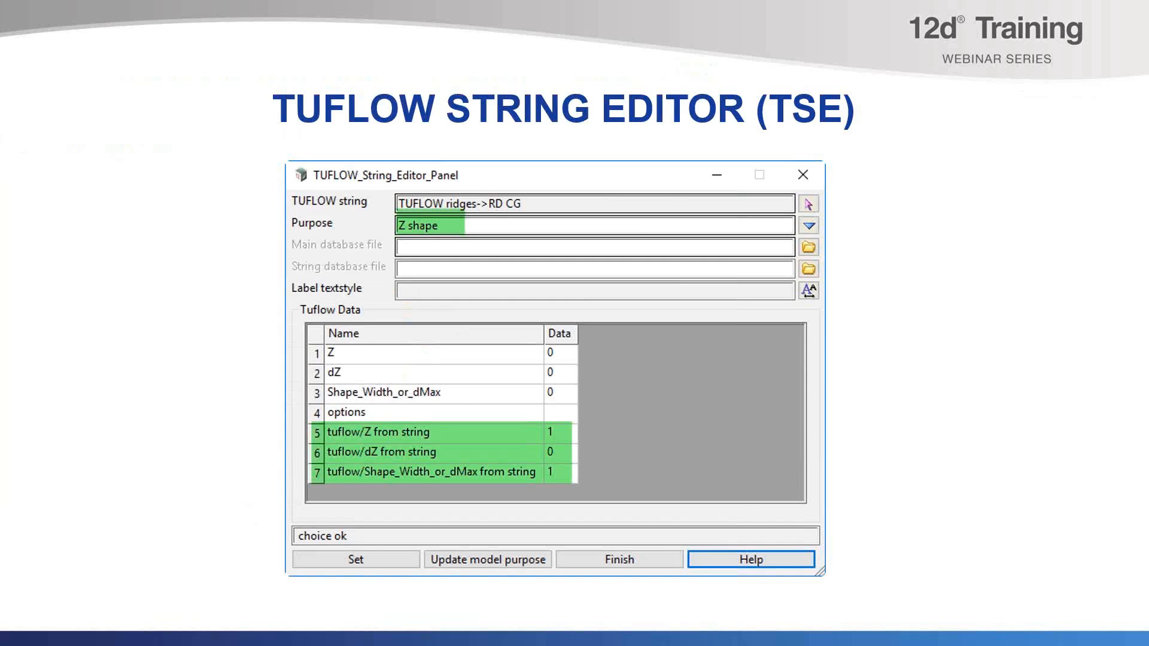
pyautogui.hotkey('alt', 'Tab')
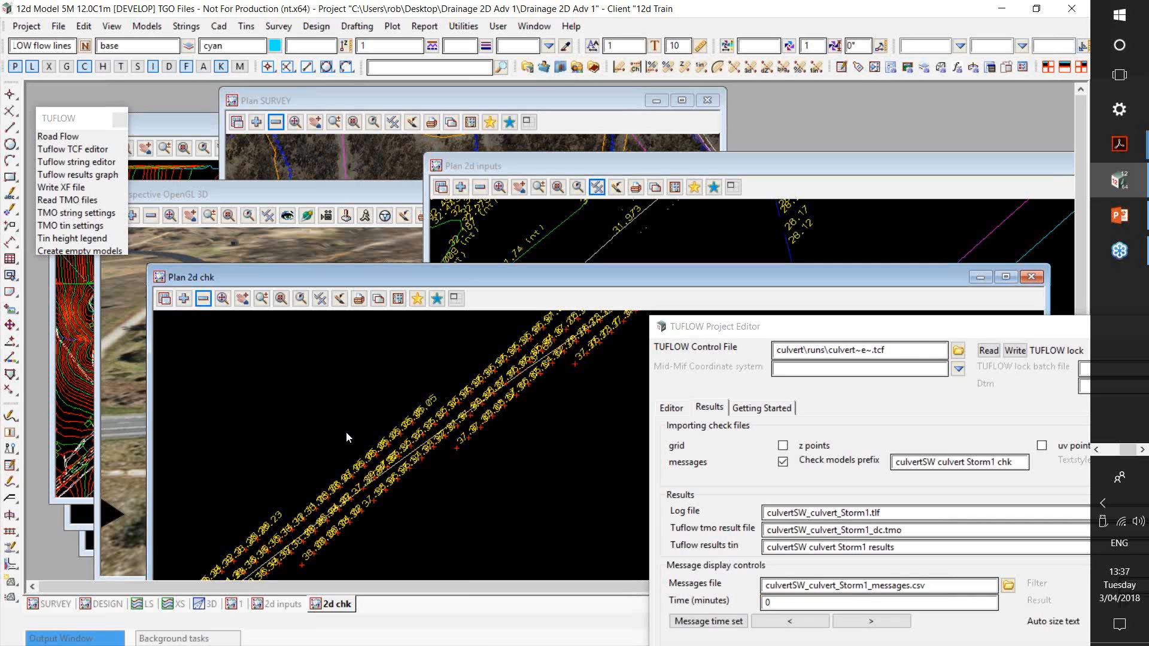
pyautogui.click(204, 299)
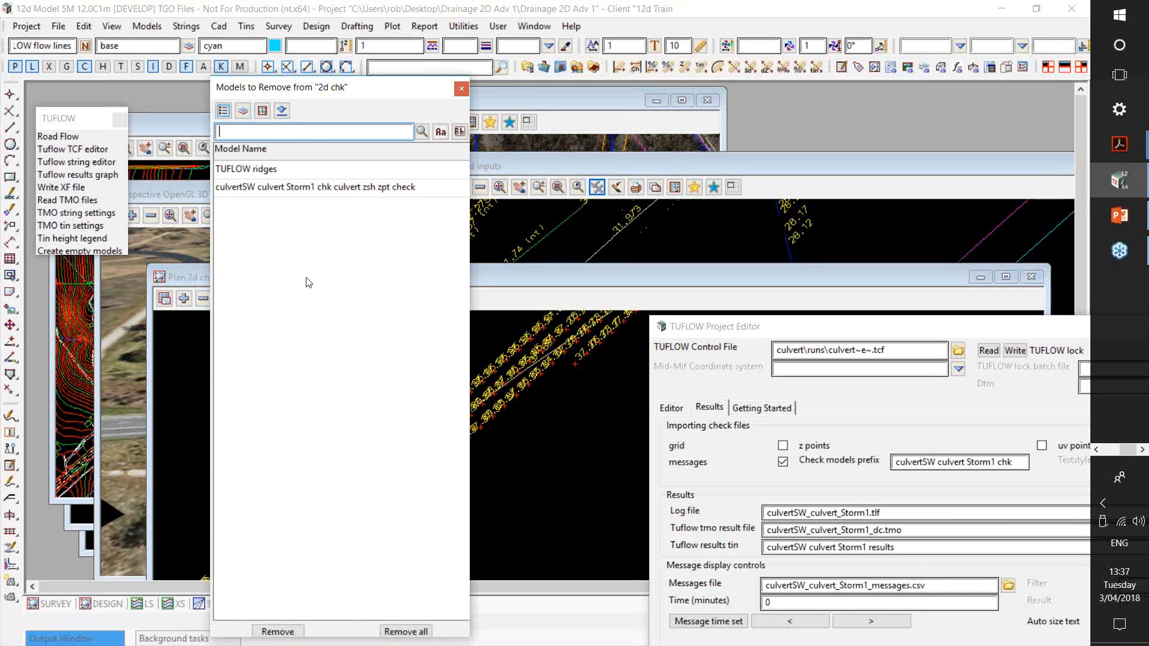
pyautogui.click(611, 167)
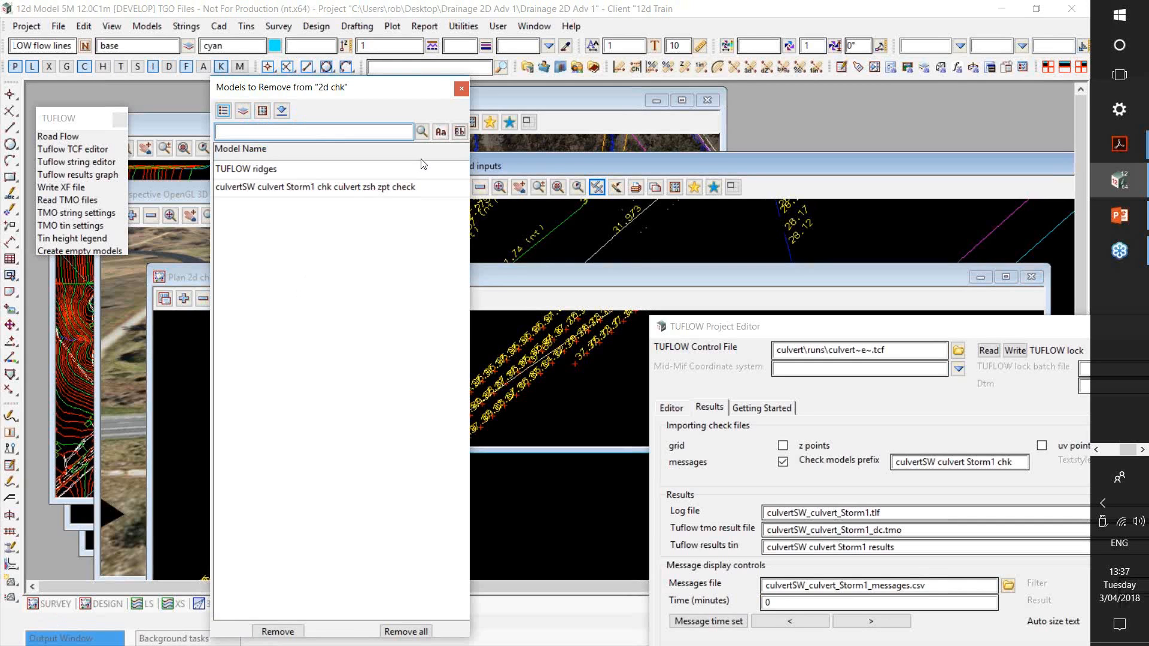
pyautogui.click(460, 88)
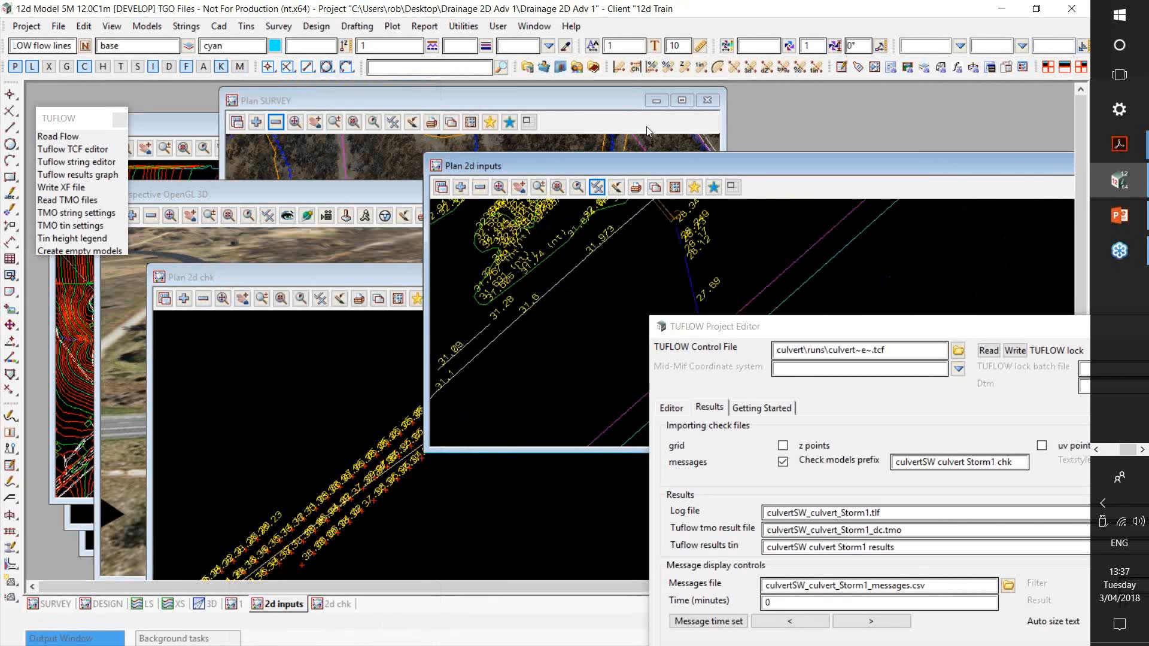
# Step: Reposition and enlarge the Plan 2d inputs view, and examine the strings around the corner of the active area boundary
pyautogui.moveTo(936, 165); pyautogui.dragTo(647, 126)
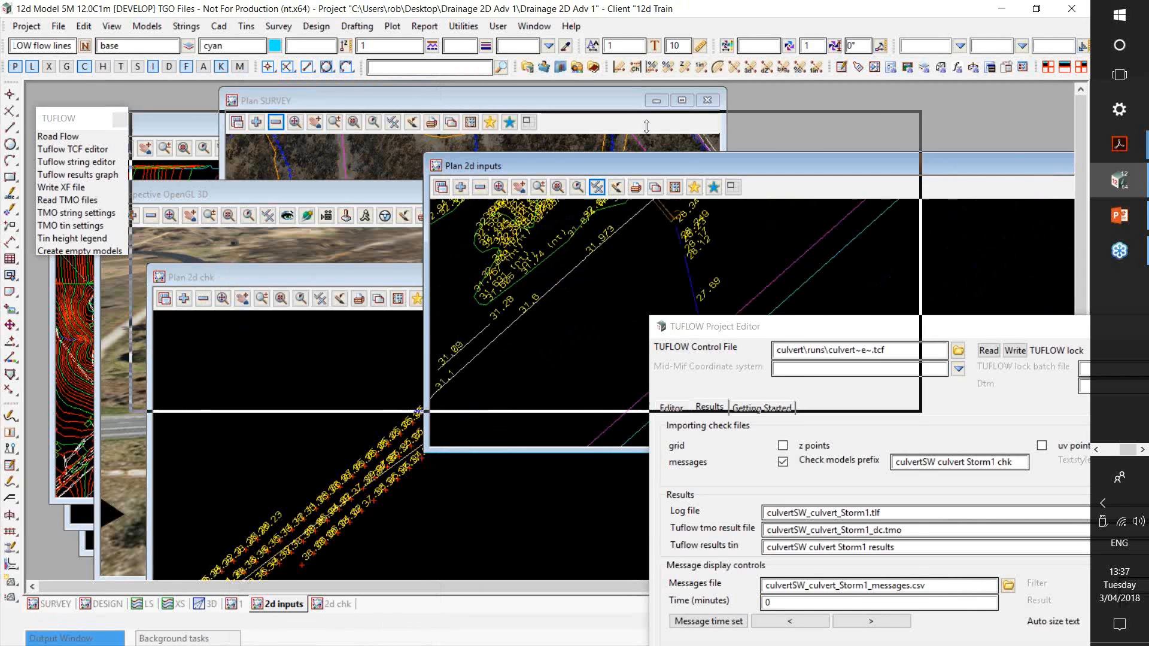
pyautogui.moveTo(545, 408); pyautogui.dragTo(545, 585)
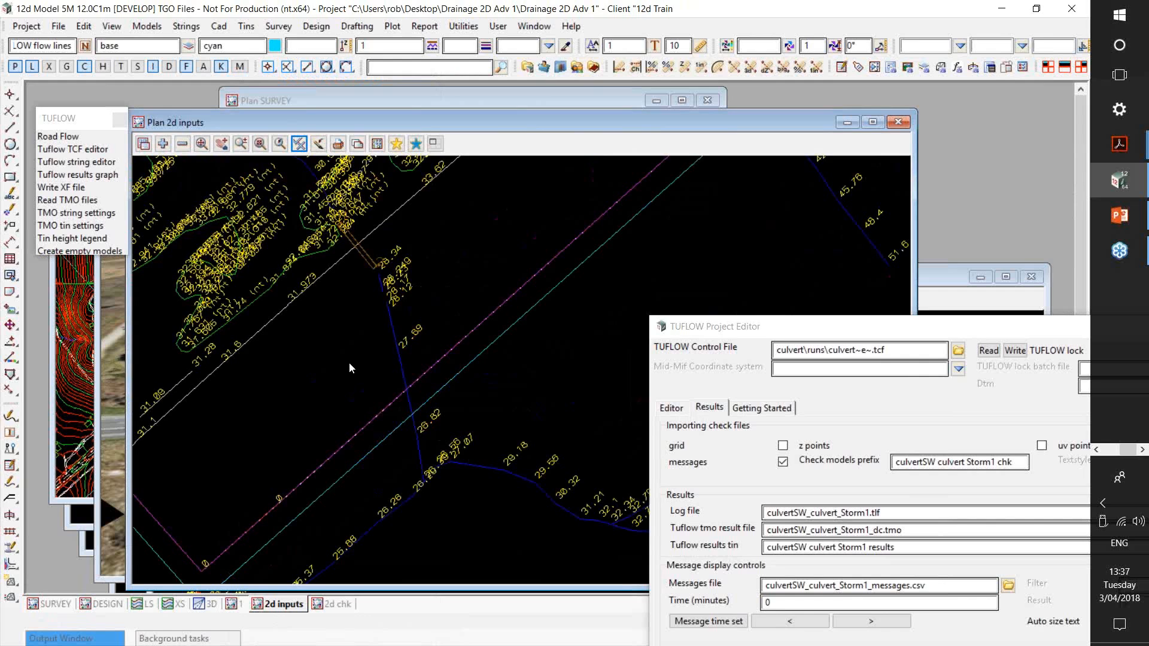
pyautogui.scroll(-2, 473, 359)
pyautogui.scroll(3, 436, 365)
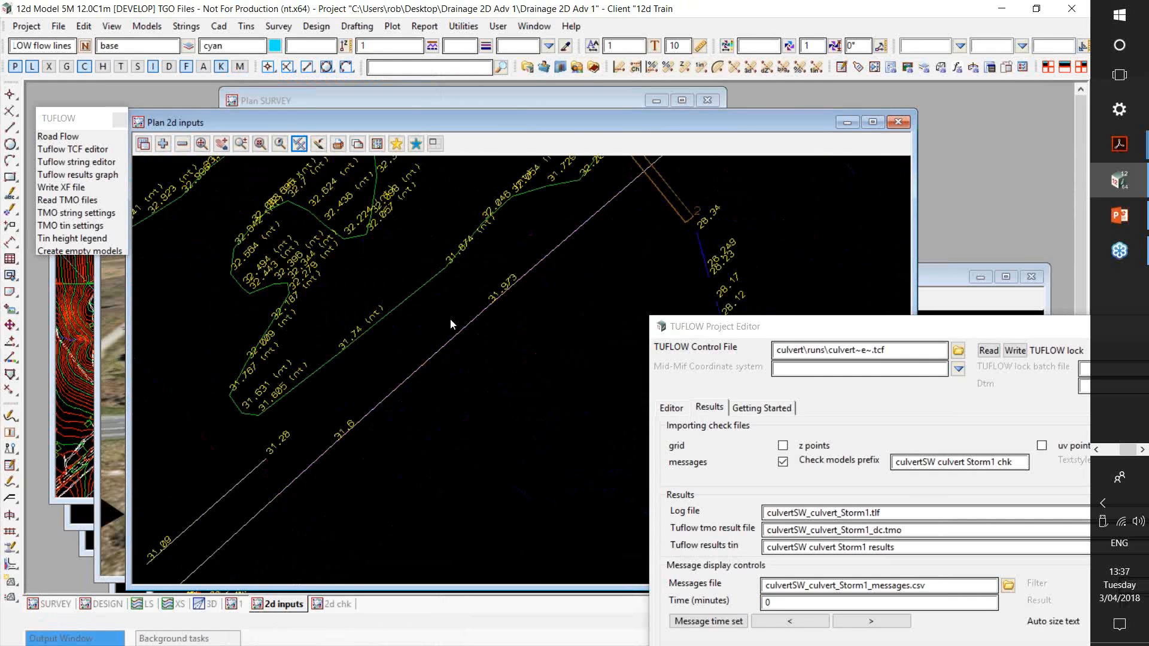
pyautogui.scroll(-2, 450, 319)
pyautogui.scroll(-1, 422, 410)
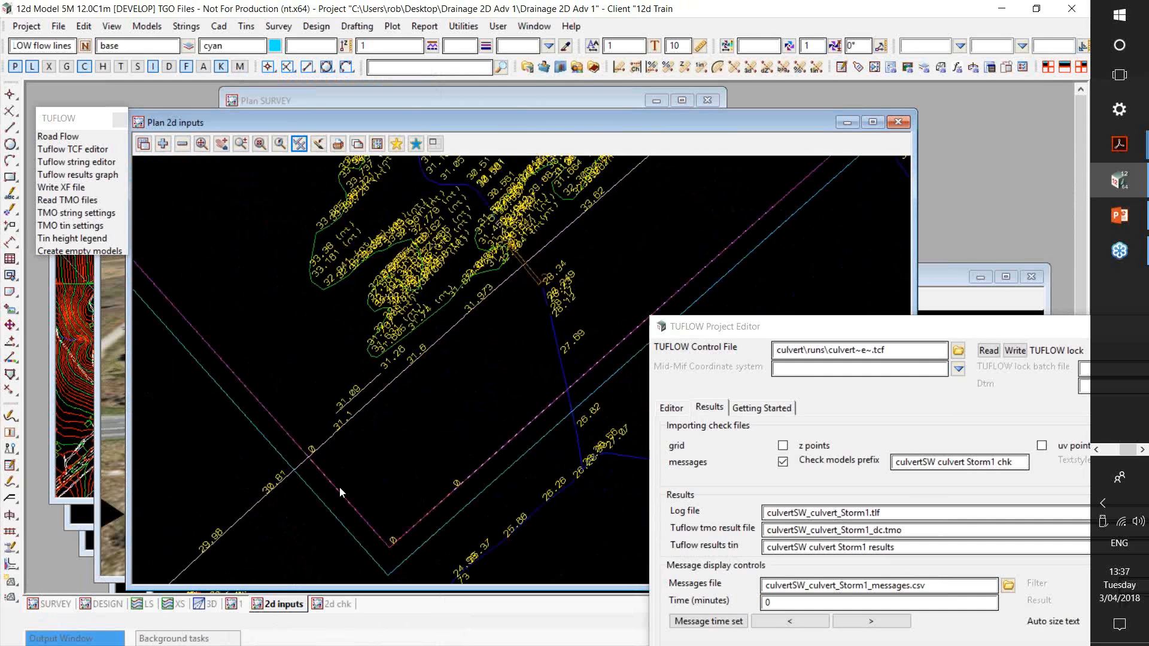
pyautogui.scroll(3, 339, 486)
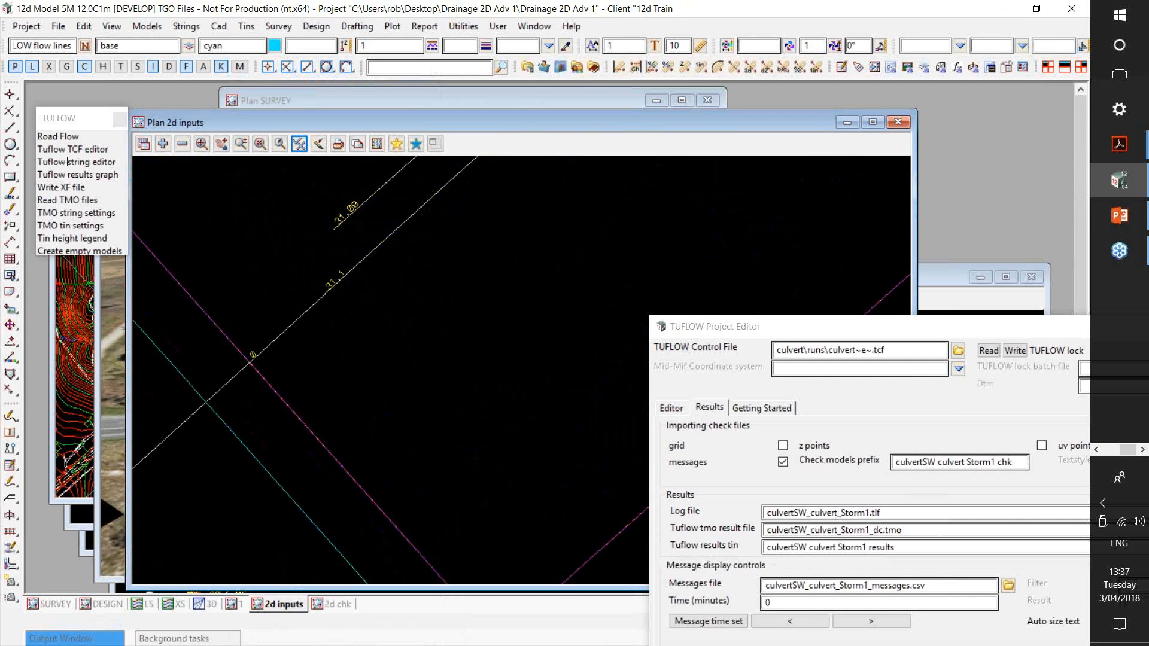
# Step: Inspect the purpose and TUFLOW data of the magenta culvert active areas string in the TUFLOW String Editor
pyautogui.click(68, 161)
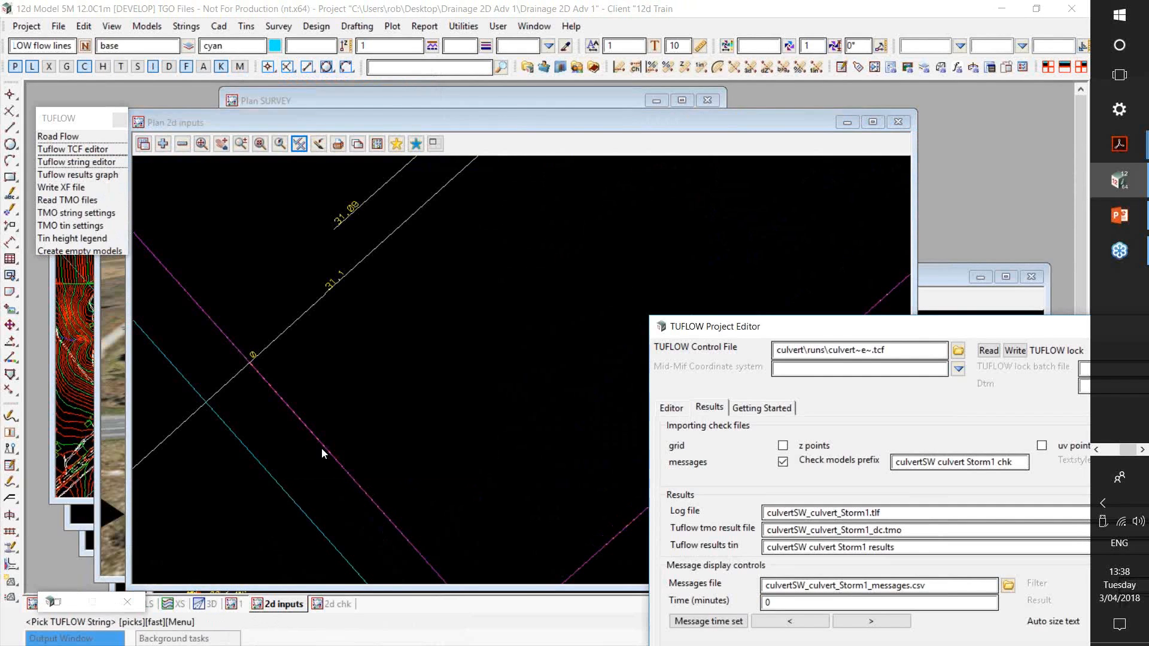
pyautogui.click(322, 447)
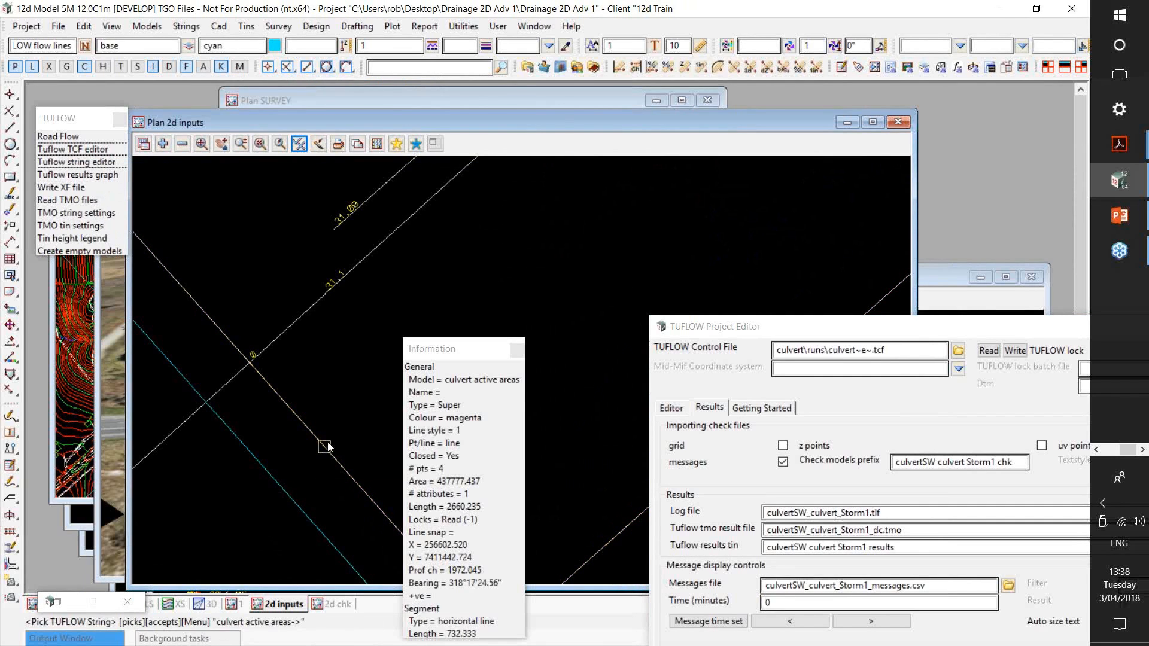
pyautogui.click(328, 445)
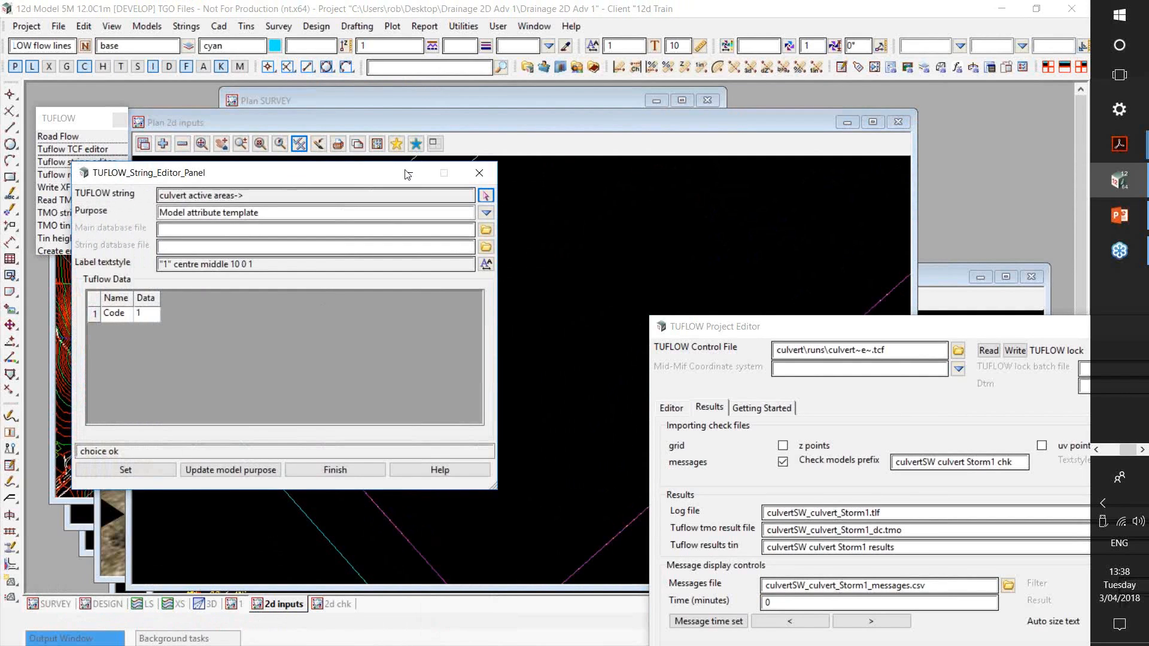
pyautogui.moveTo(407, 174); pyautogui.dragTo(596, 111)
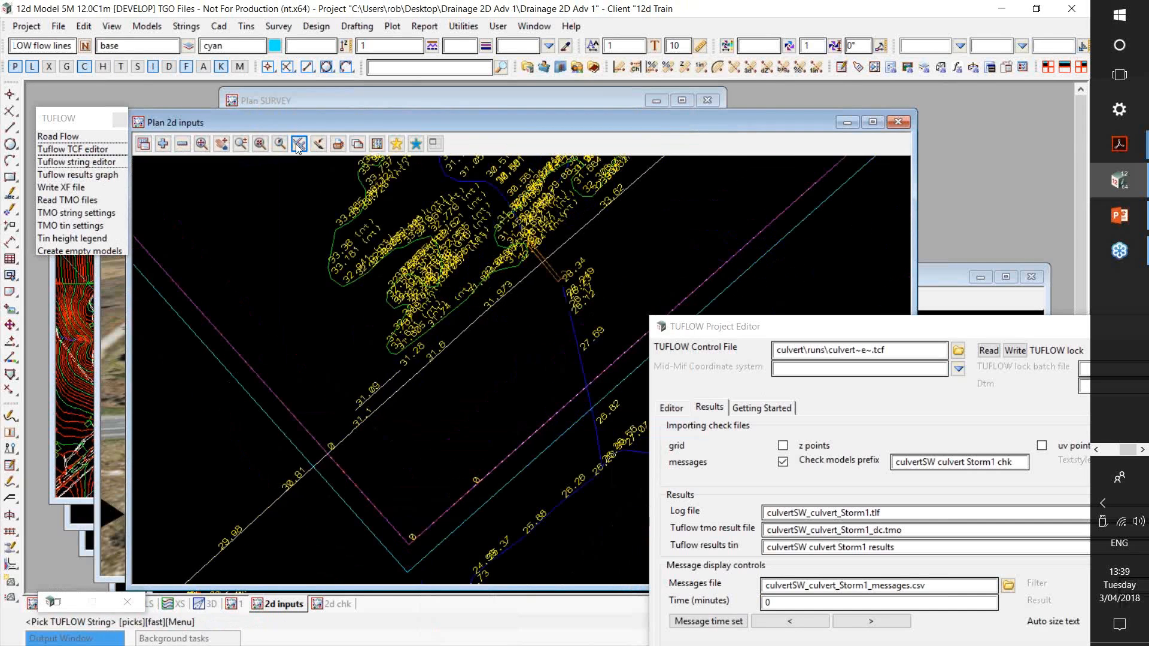
# Step: Turn off Z values in the 2d inputs view and load the TUFLOW materials VE EV string into the TUFLOW String Editor
pyautogui.click(299, 143)
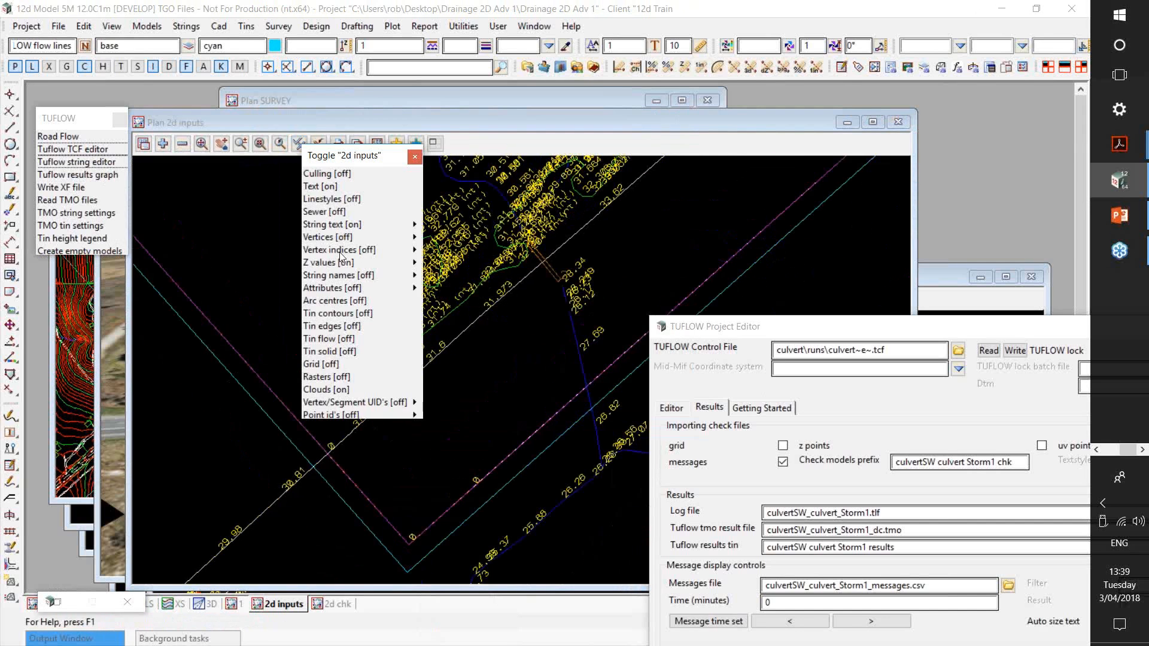
pyautogui.click(331, 259)
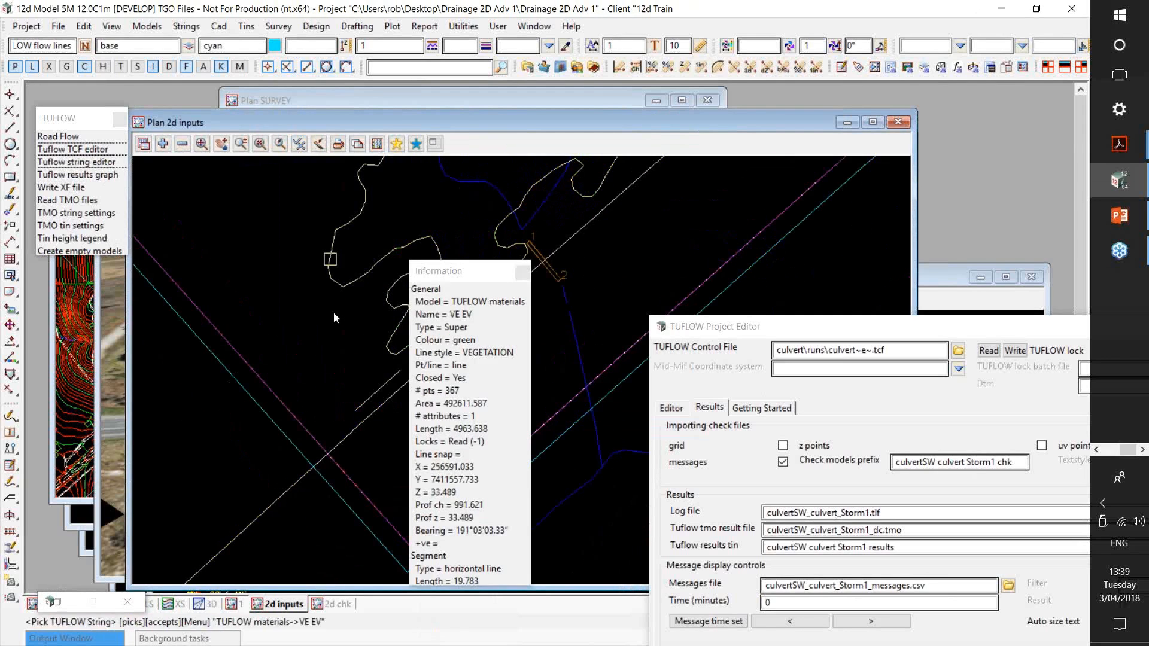
pyautogui.scroll(-3, 351, 381)
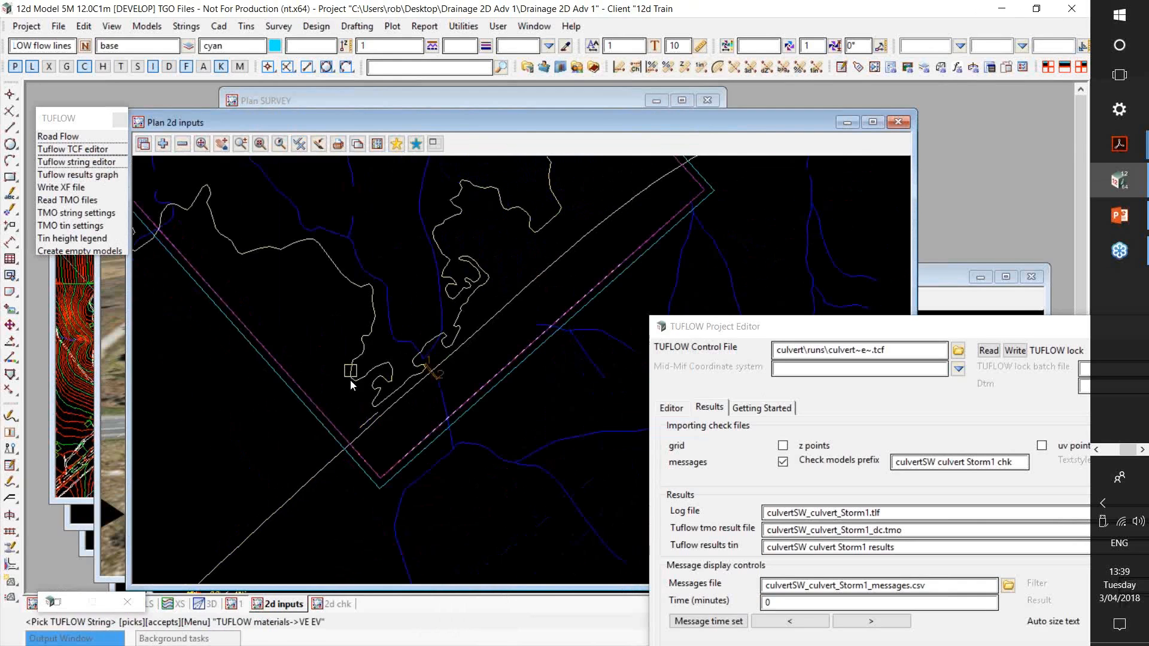
pyautogui.middleClick(361, 337)
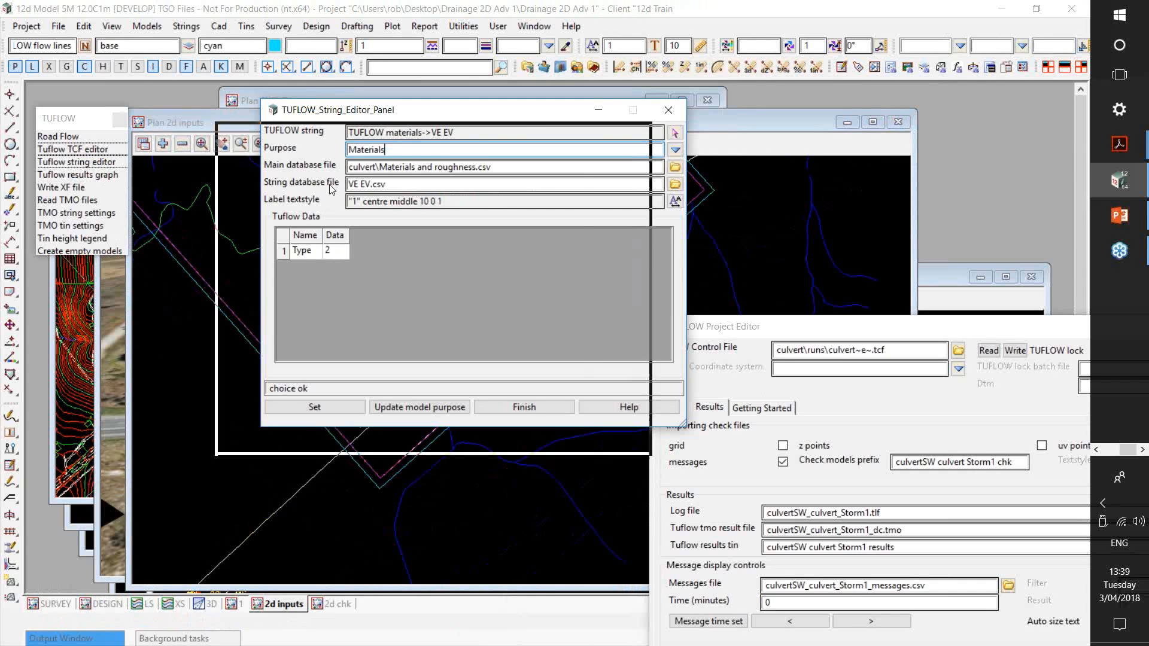
pyautogui.moveTo(437, 110); pyautogui.dragTo(330, 184)
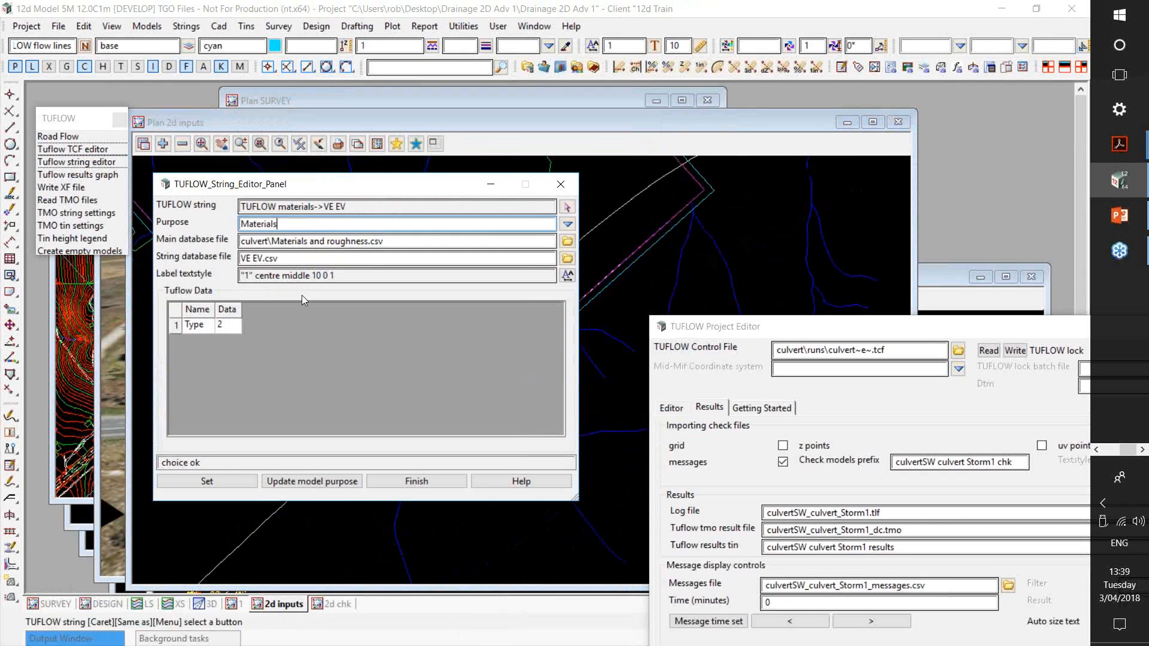
# Step: Set the main database file to Materials and roughness.csv from the culvert bc_dbase folder, using a relative path
pyautogui.click(566, 241)
pyautogui.click(593, 447)
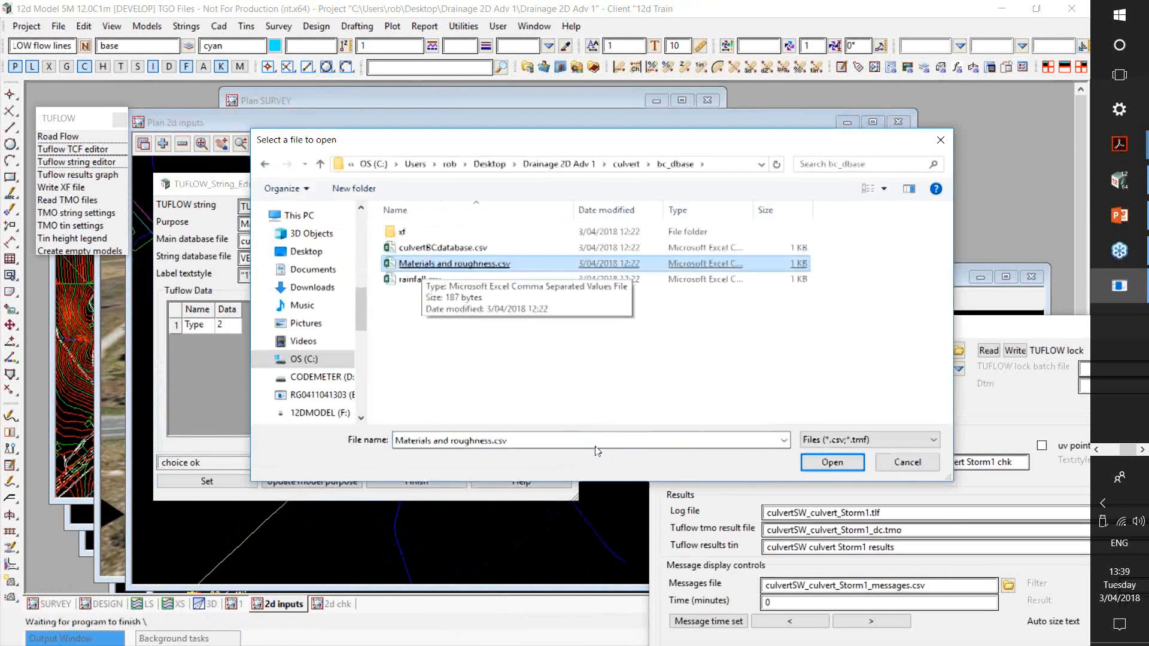
pyautogui.doubleClick(383, 259)
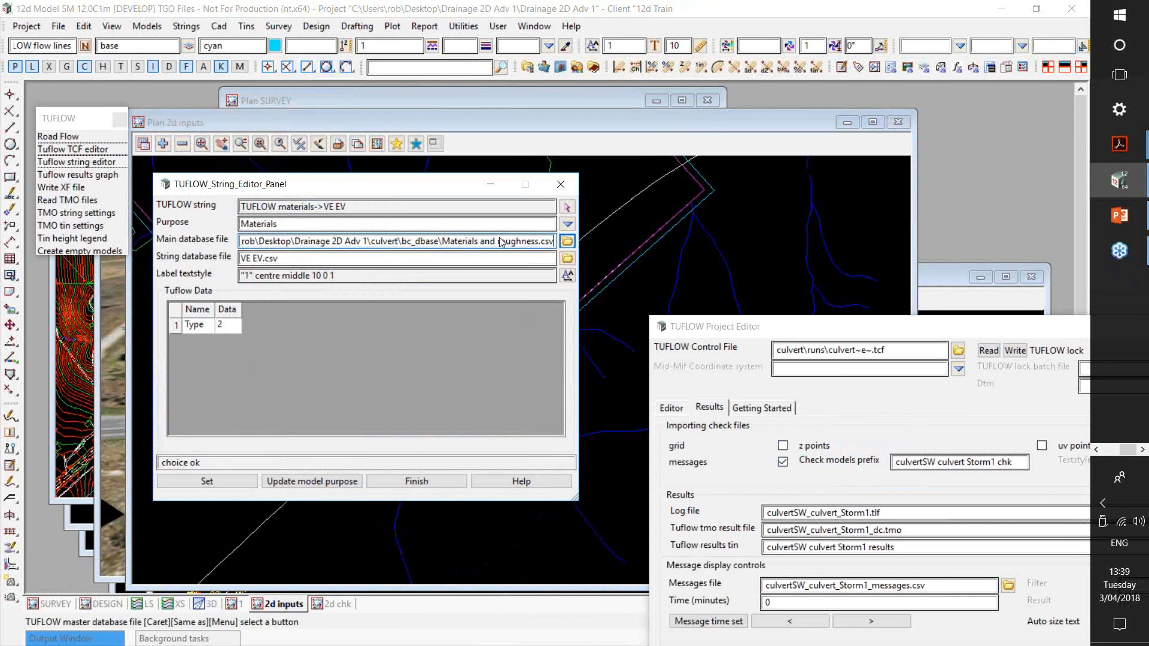
pyautogui.click(565, 244)
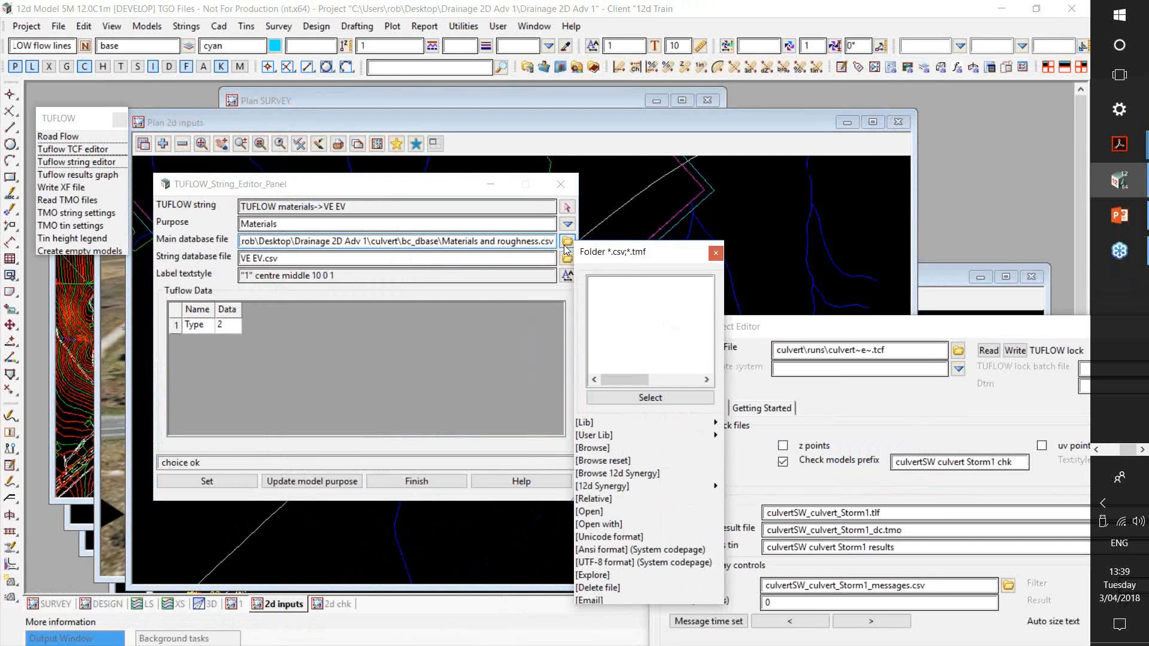
pyautogui.click(604, 512)
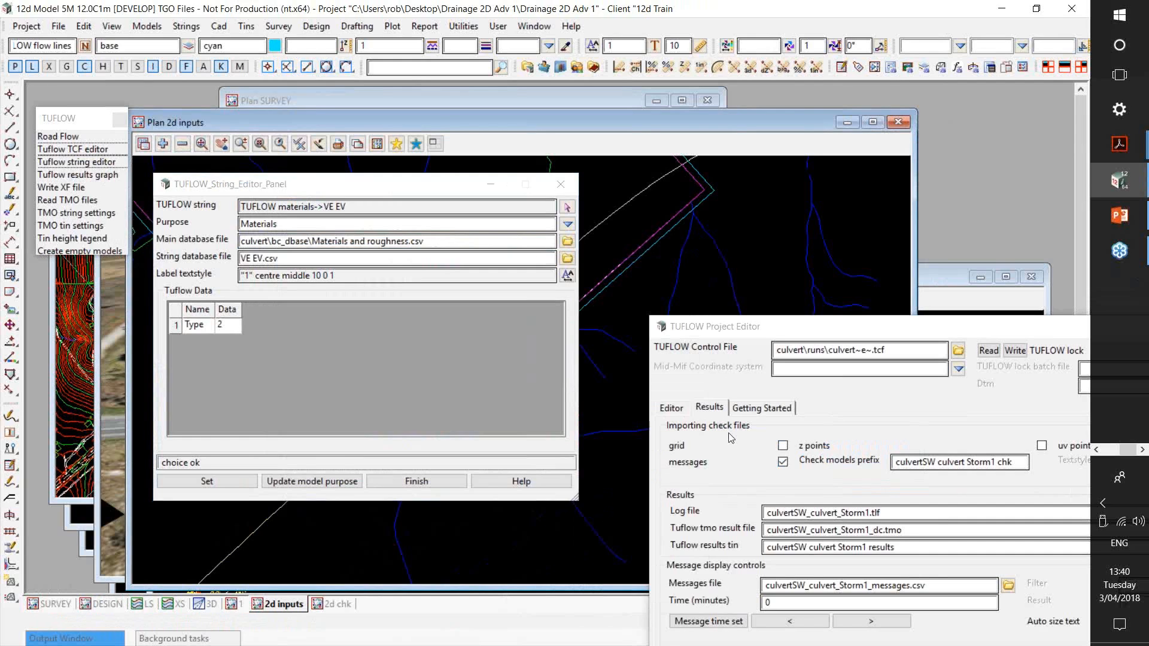
# Step: Open the main database file Materials and roughness.csv in Excel and enter material ID 3 in cell A4
pyautogui.click(567, 243)
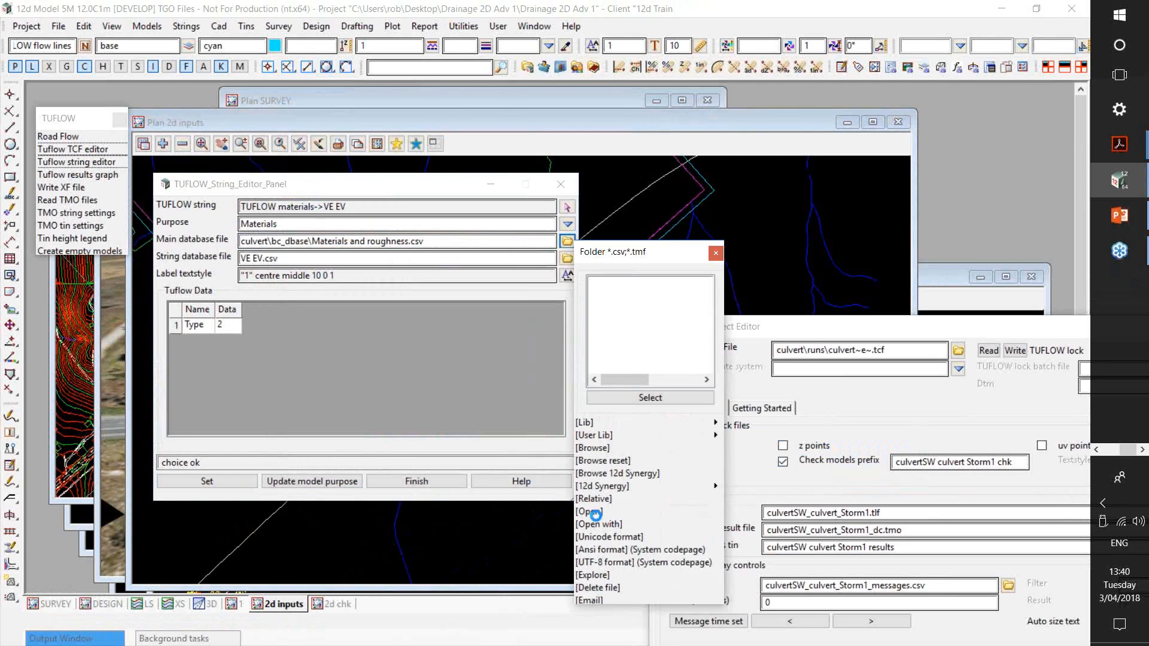
pyautogui.click(598, 518)
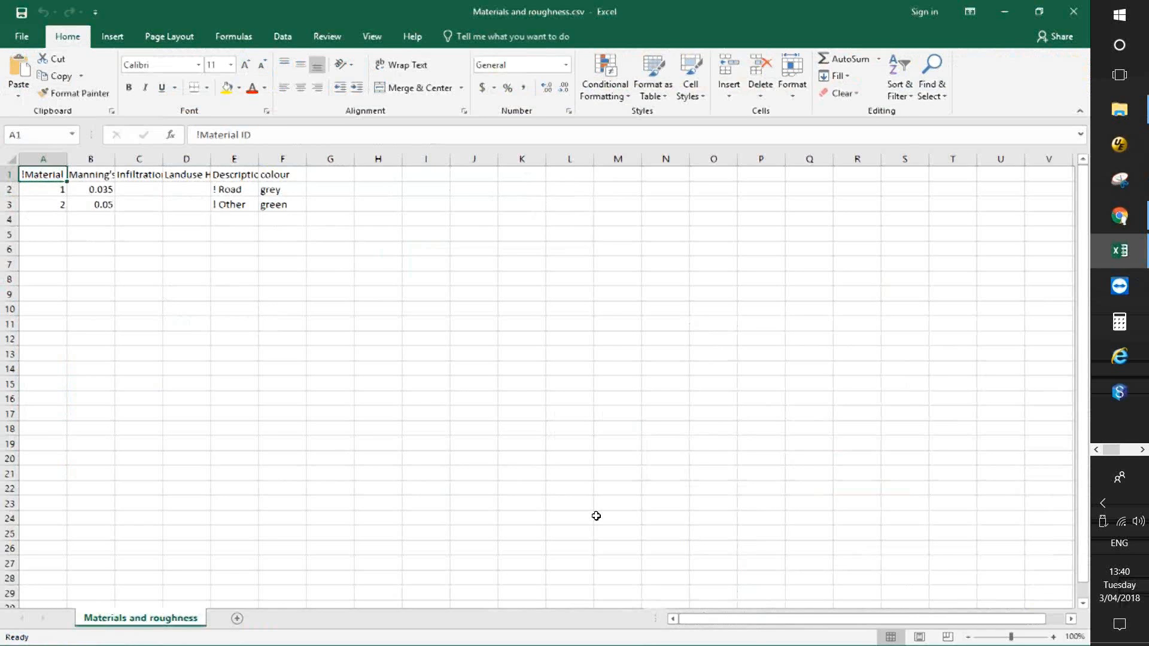
pyautogui.press('Down')
pyautogui.press('Down')
pyautogui.press('Down')
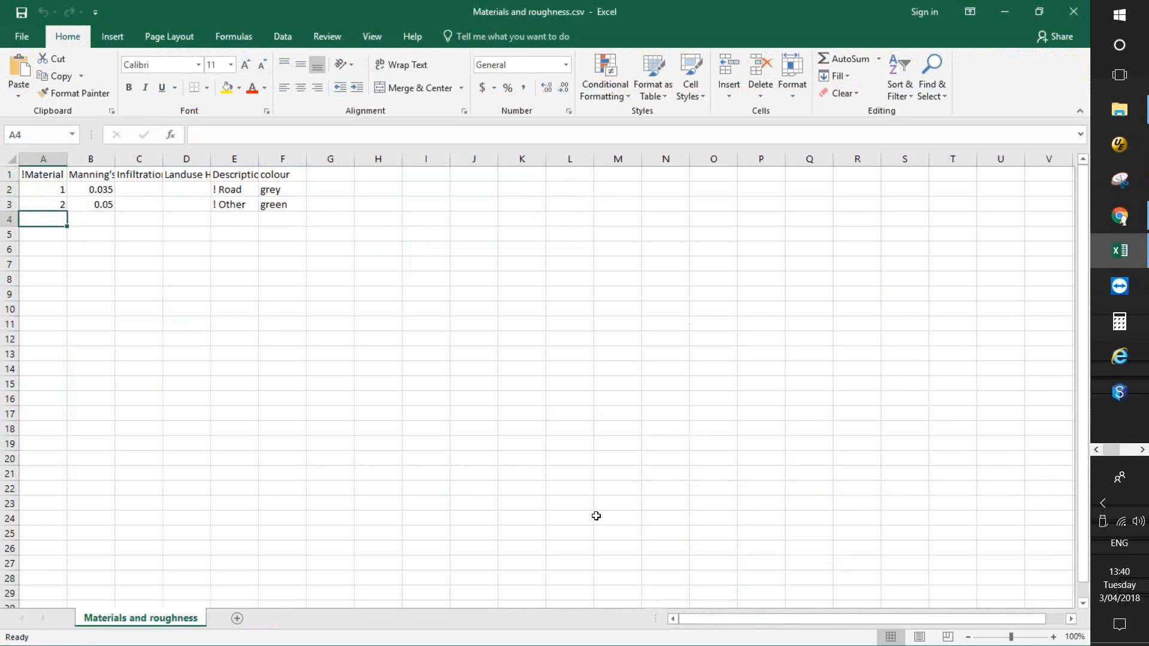
pyautogui.write('3')
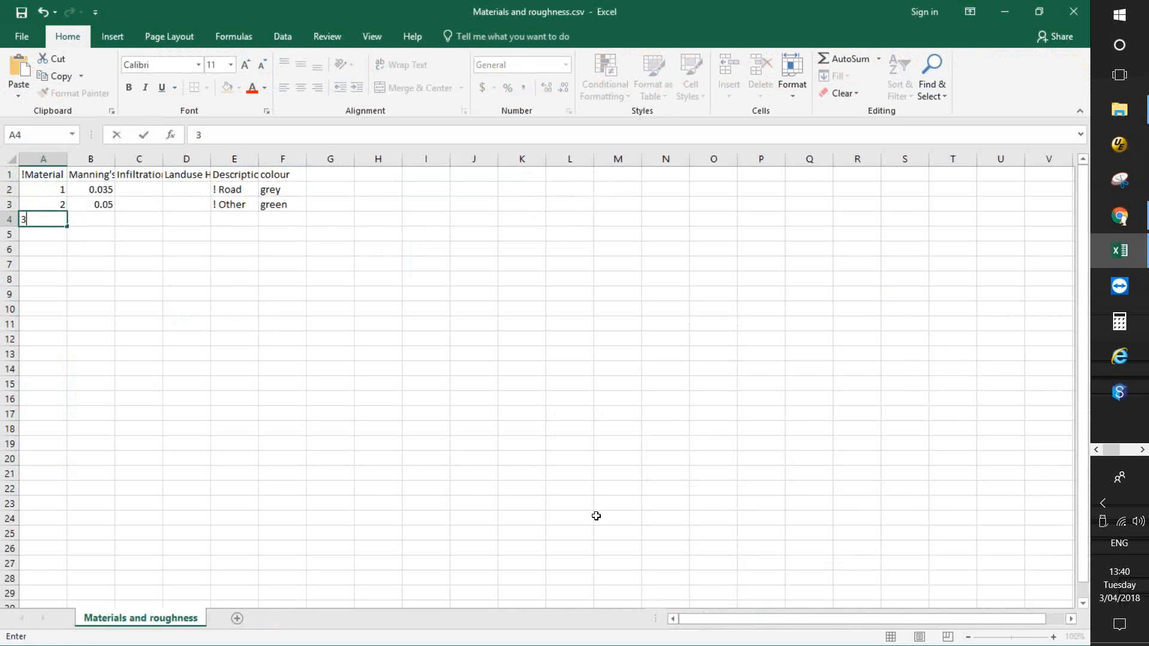
# Step: Enter gravel in the Manning's column of material 3 and move it to that row's Description column
pyautogui.press('Tab')
pyautogui.write('g')
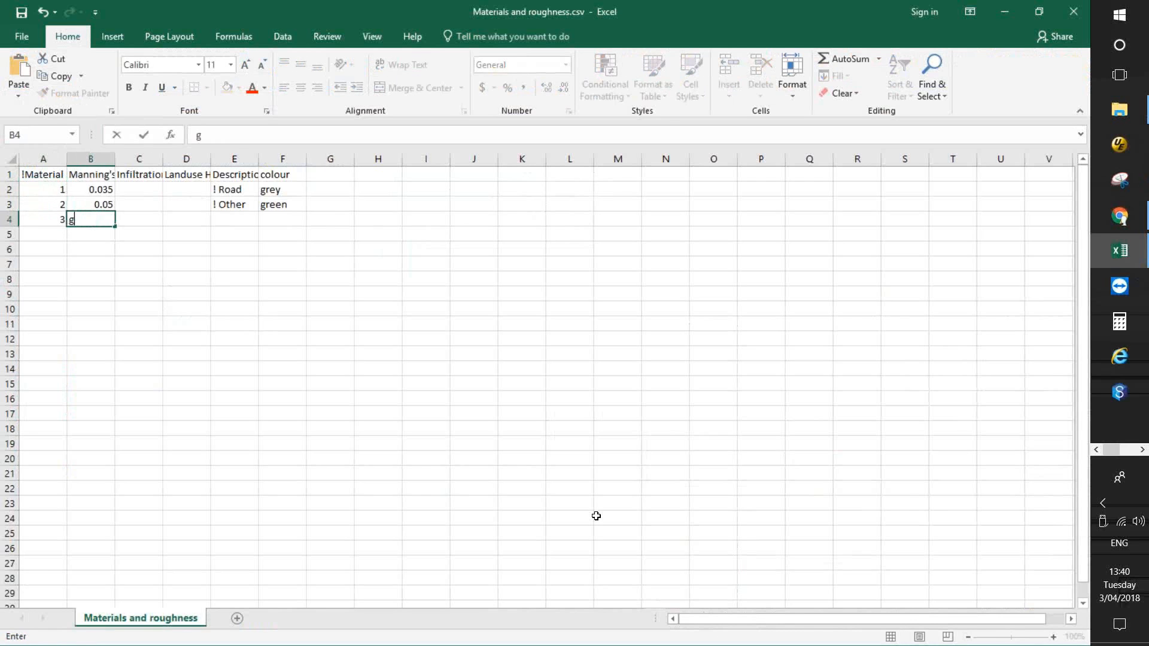
pyautogui.write('ravel')
pyautogui.press('Tab')
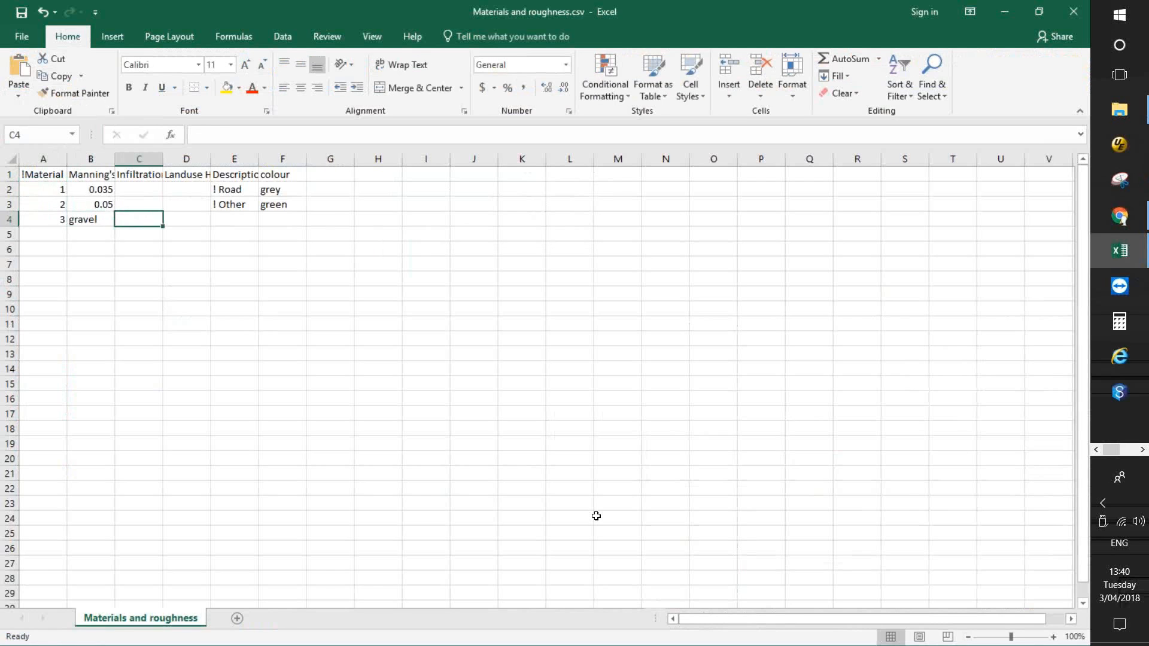
pyautogui.press('Left')
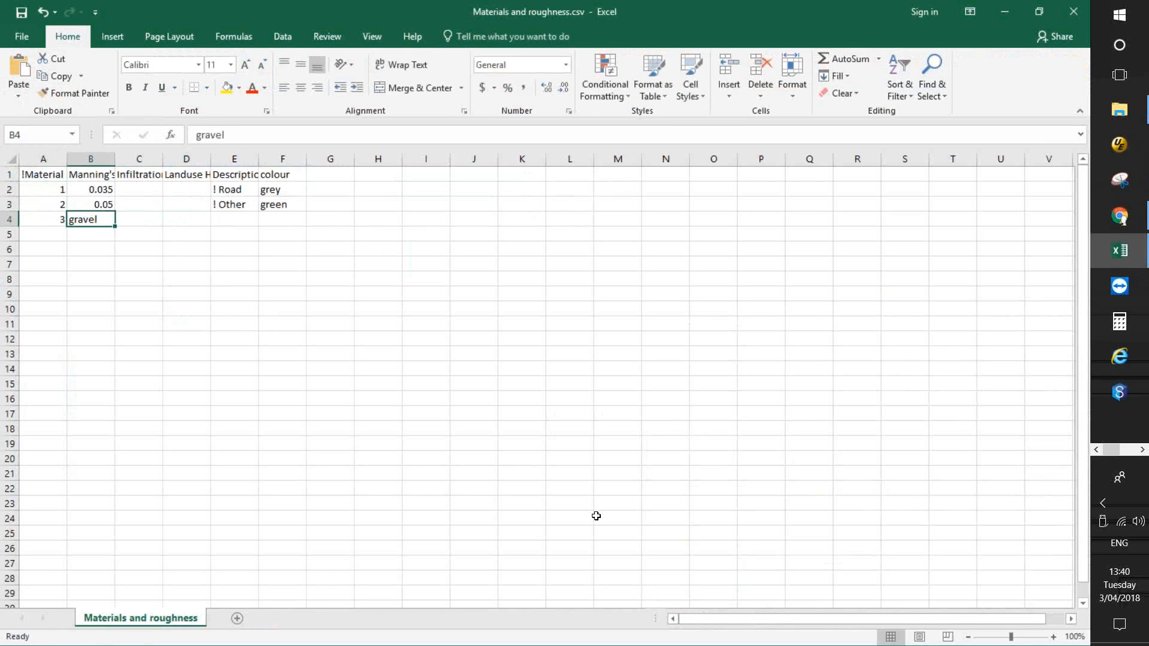
pyautogui.hotkey('ctrl', 'c')
pyautogui.press('Right')
pyautogui.press('Right')
pyautogui.press('Right')
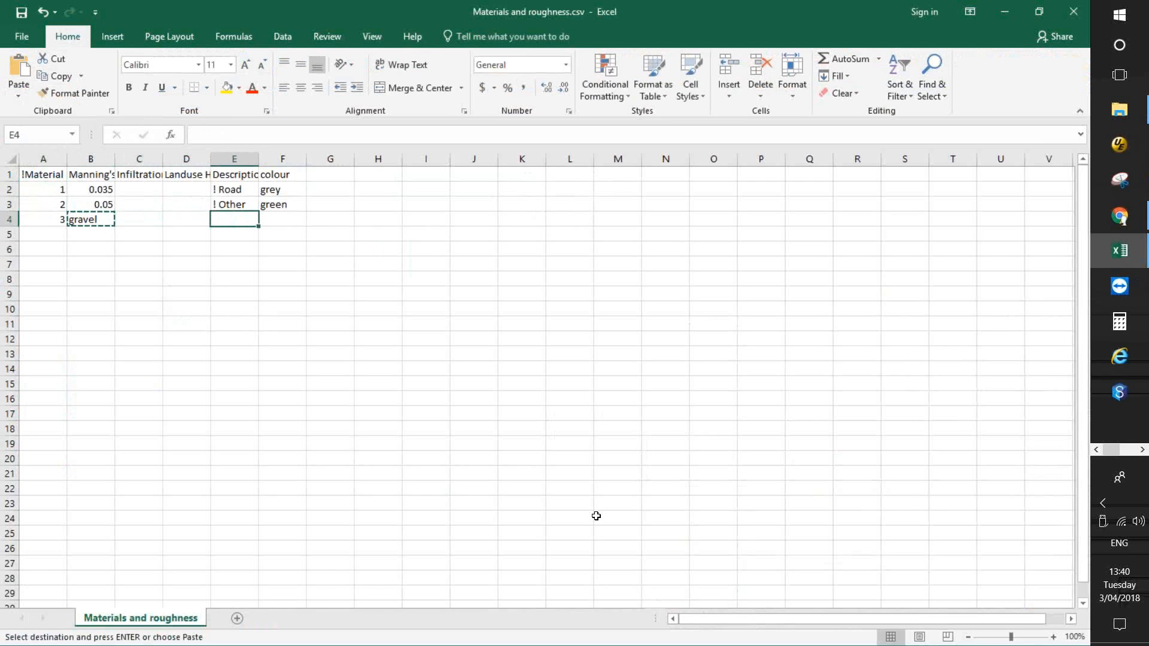
pyautogui.hotkey('ctrl', 'v')
# Step: Set the colour of material 3 to yellow and its Manning's value to .027
pyautogui.press('Right')
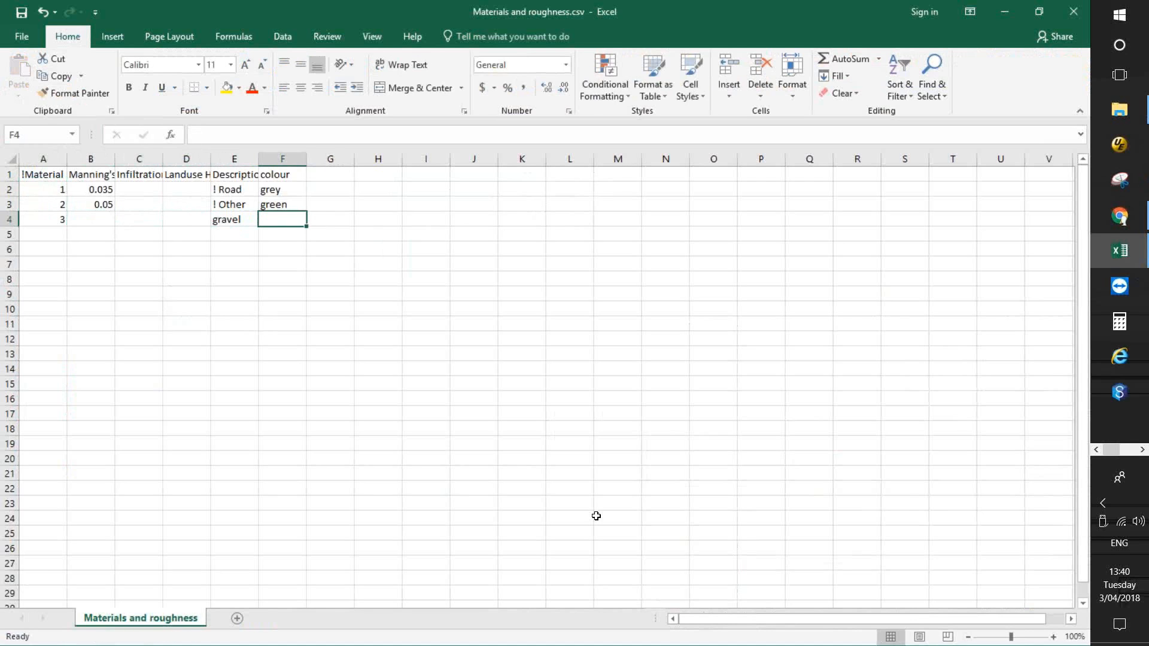
pyautogui.write('yellow')
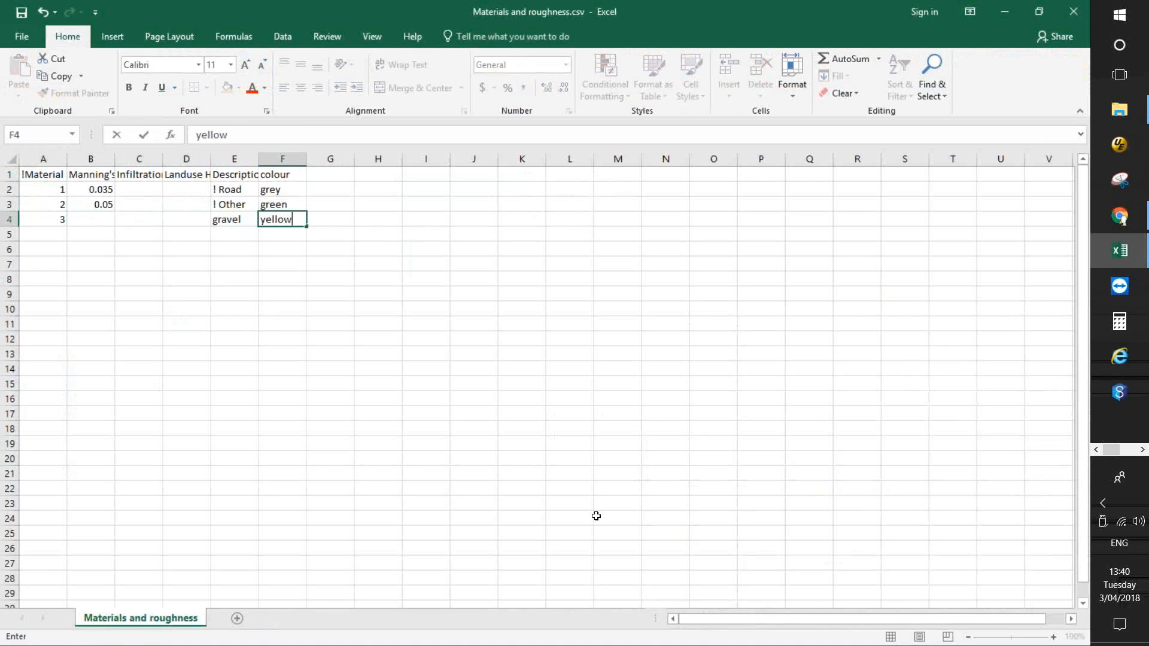
pyautogui.press('Left')
pyautogui.press('Left')
pyautogui.press('Left')
pyautogui.press('Left')
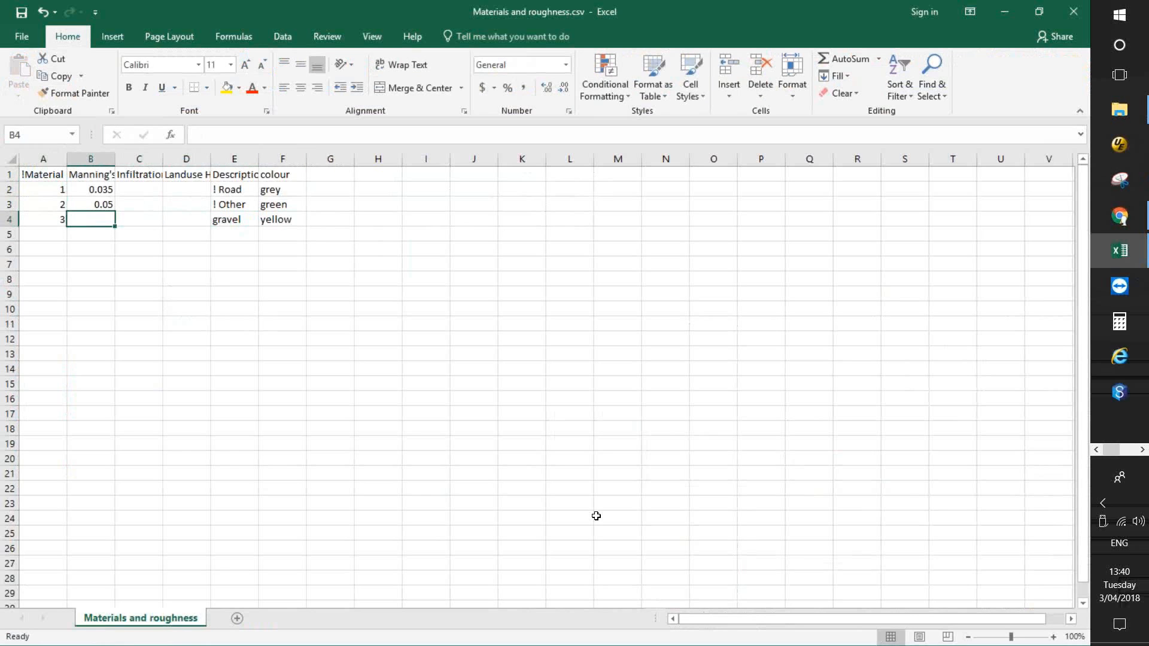
pyautogui.write('.027')
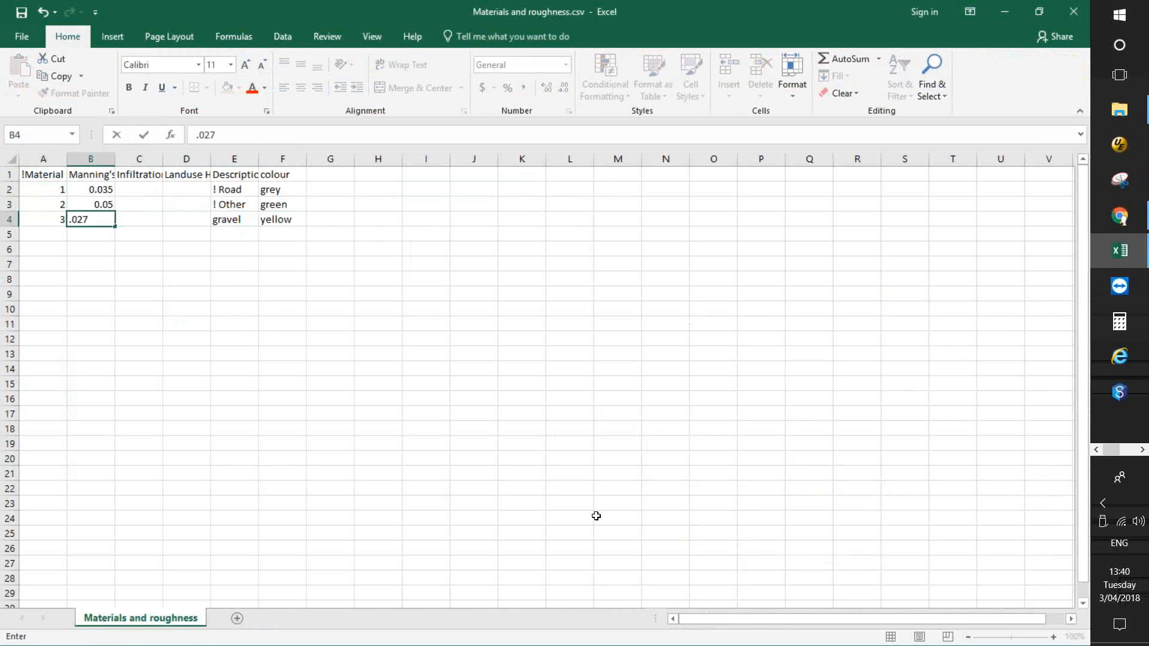
# Step: Prefix the gravel description with an exclamation mark and a space, matching the Road and Other rows
pyautogui.press('Right')
pyautogui.press('Right')
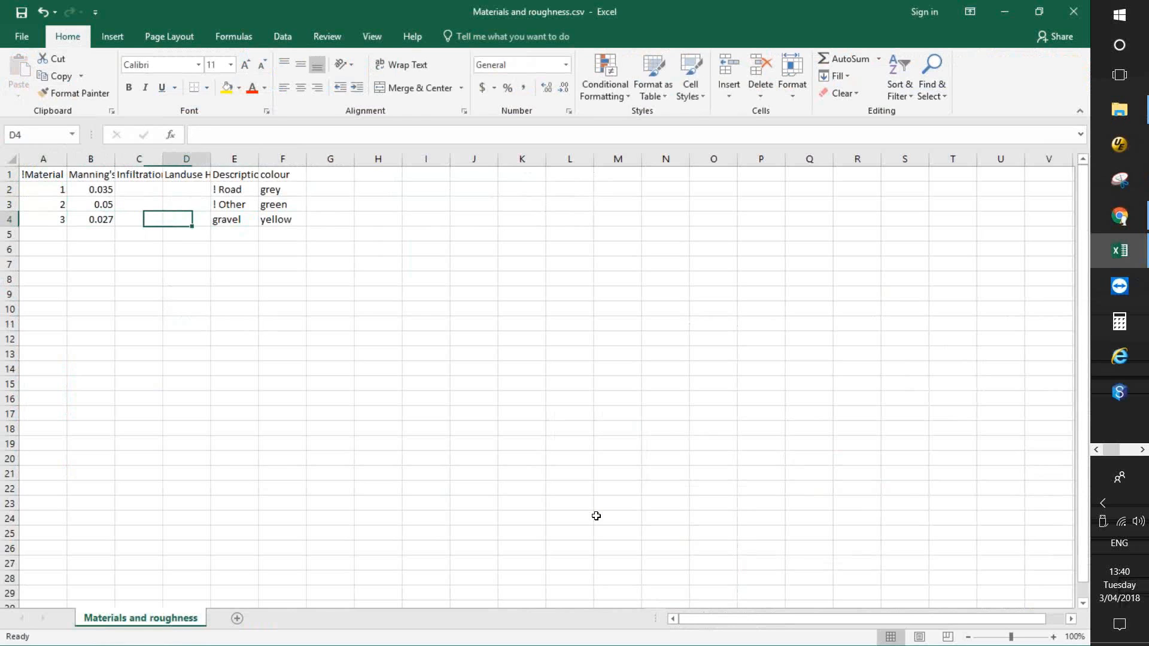
pyautogui.press('Right')
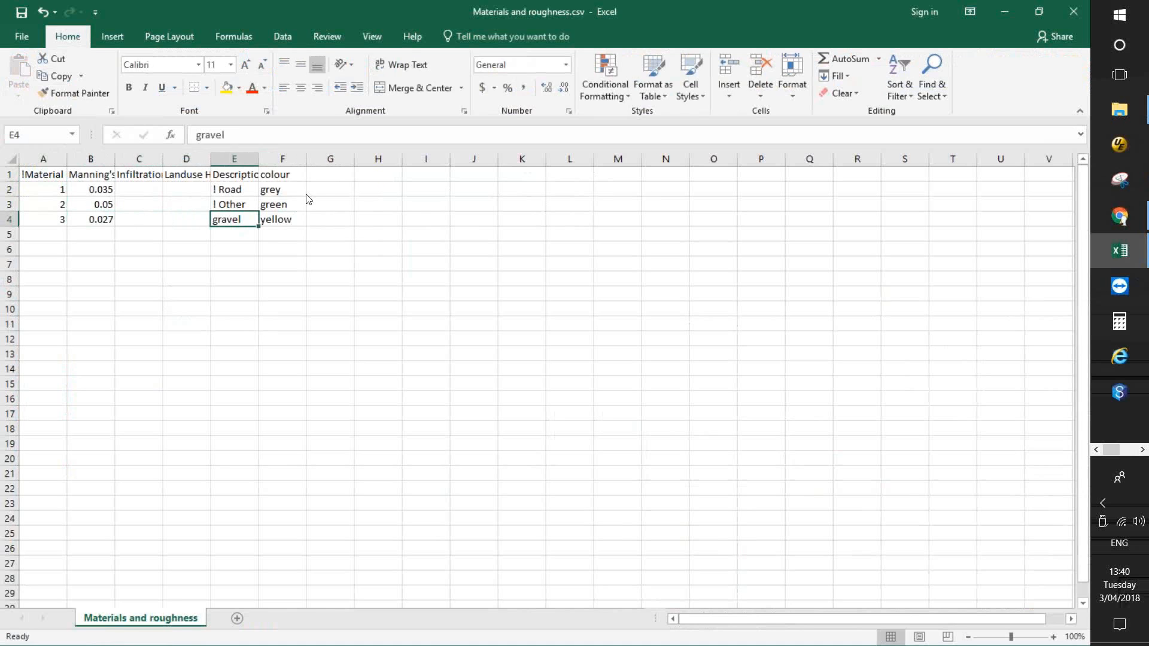
pyautogui.click(281, 129)
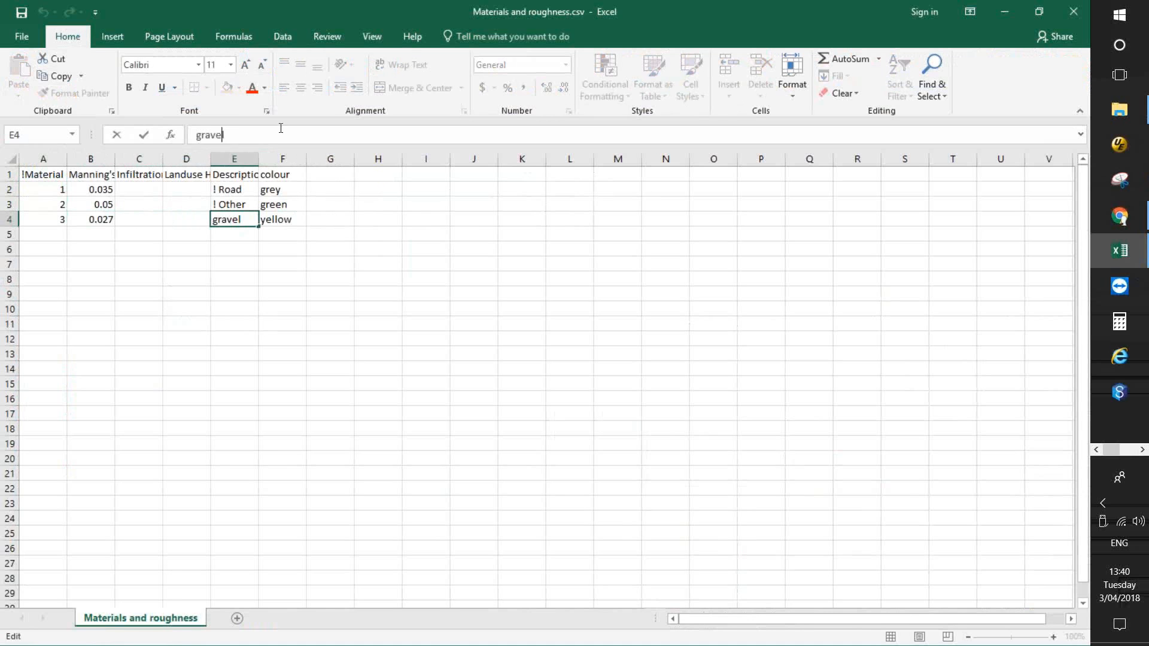
pyautogui.press('Home')
pyautogui.write('!')
pyautogui.click(267, 261)
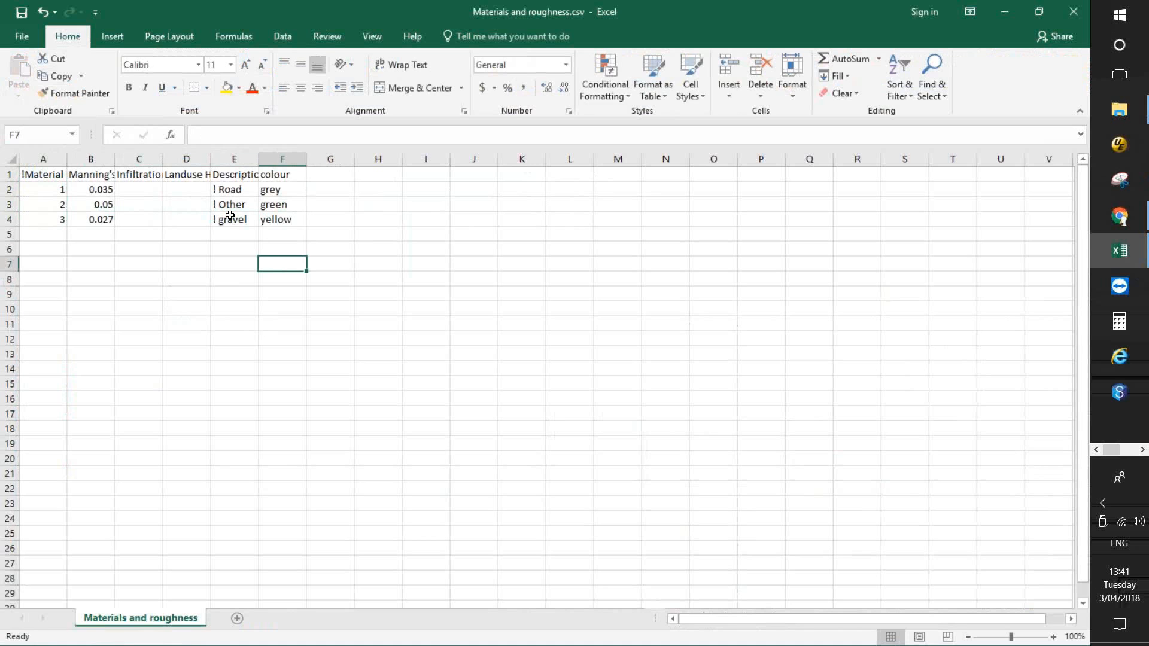
# Step: Save the materials database, keeping the CSV format, and close it to return to 12d Model
pyautogui.hotkey('ctrl', 's')
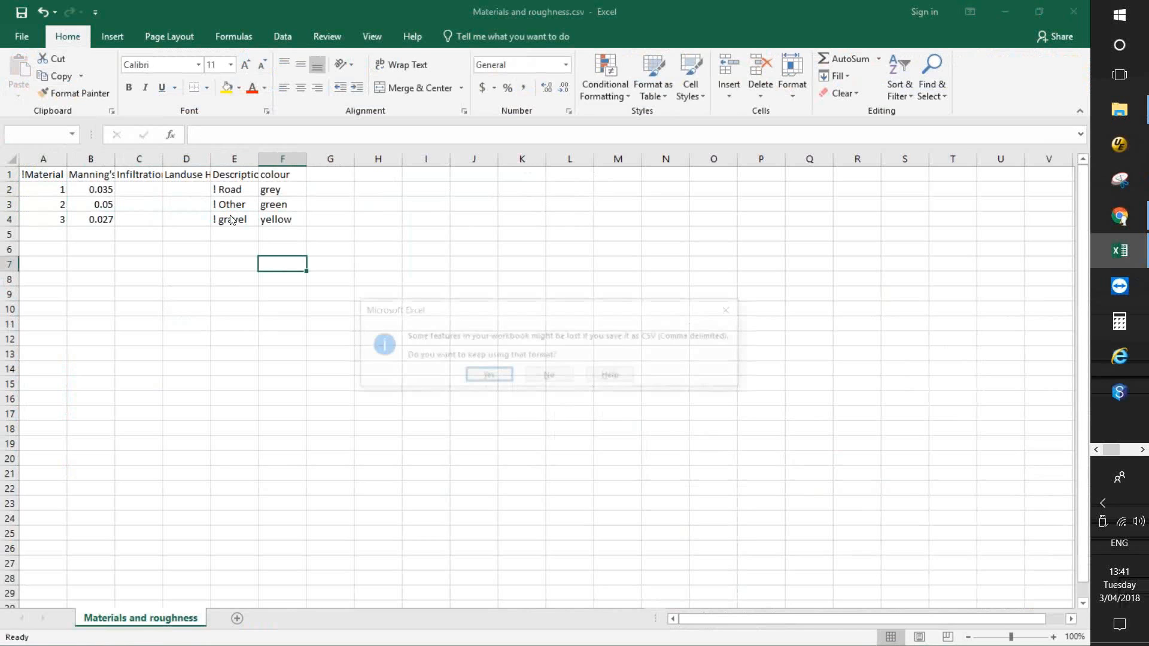
pyautogui.click(499, 377)
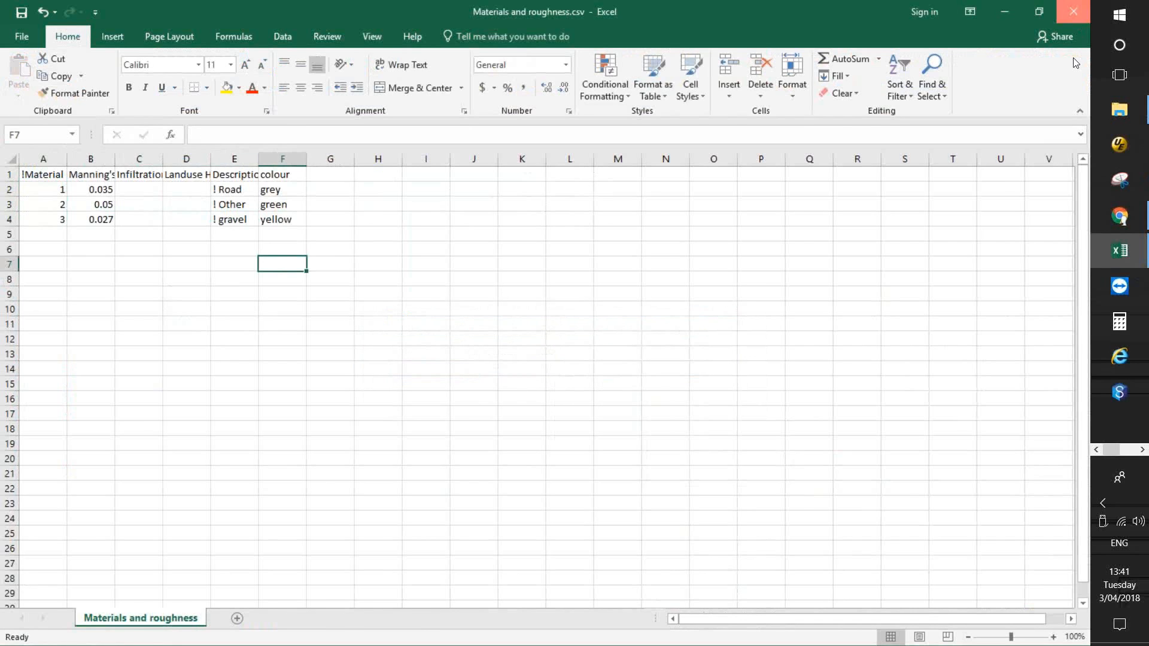
pyautogui.click(1073, 11)
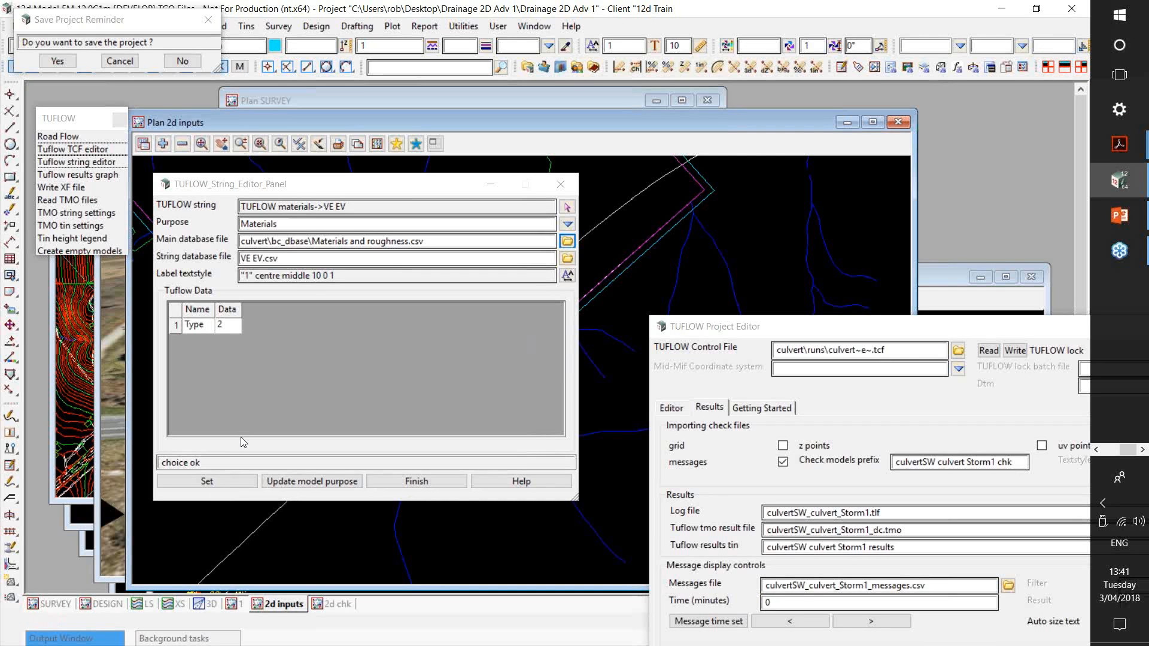
# Step: Clear the string database file VE EV.csv and apply the Materials settings to the VE EV string
pyautogui.click(284, 259)
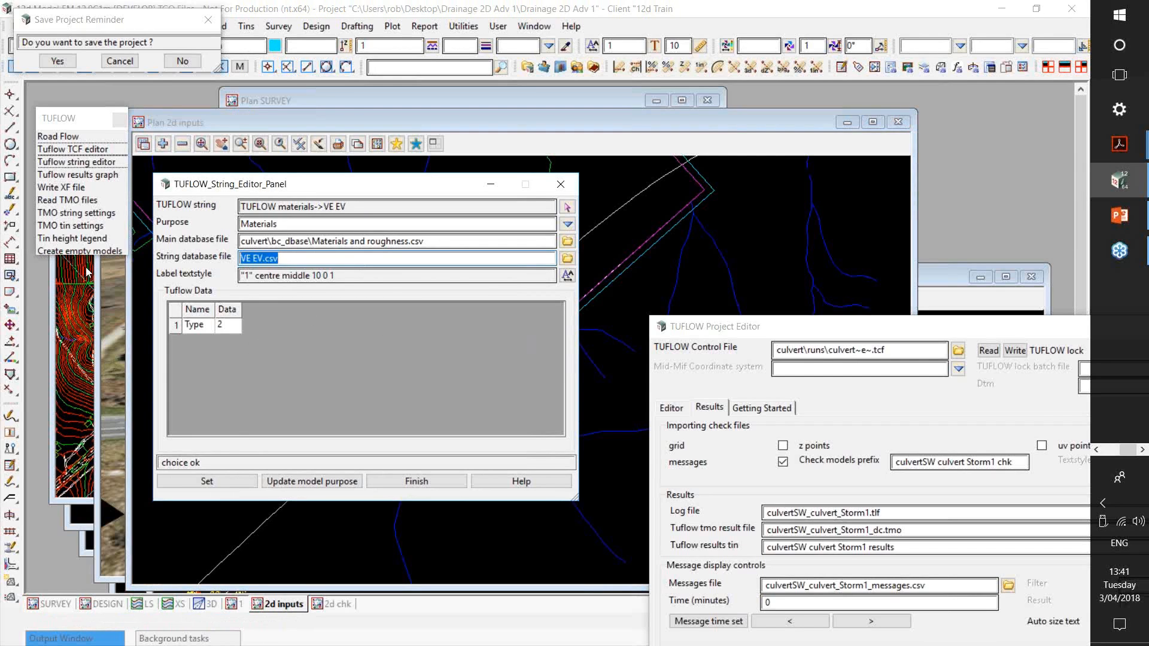
pyautogui.press('Delete')
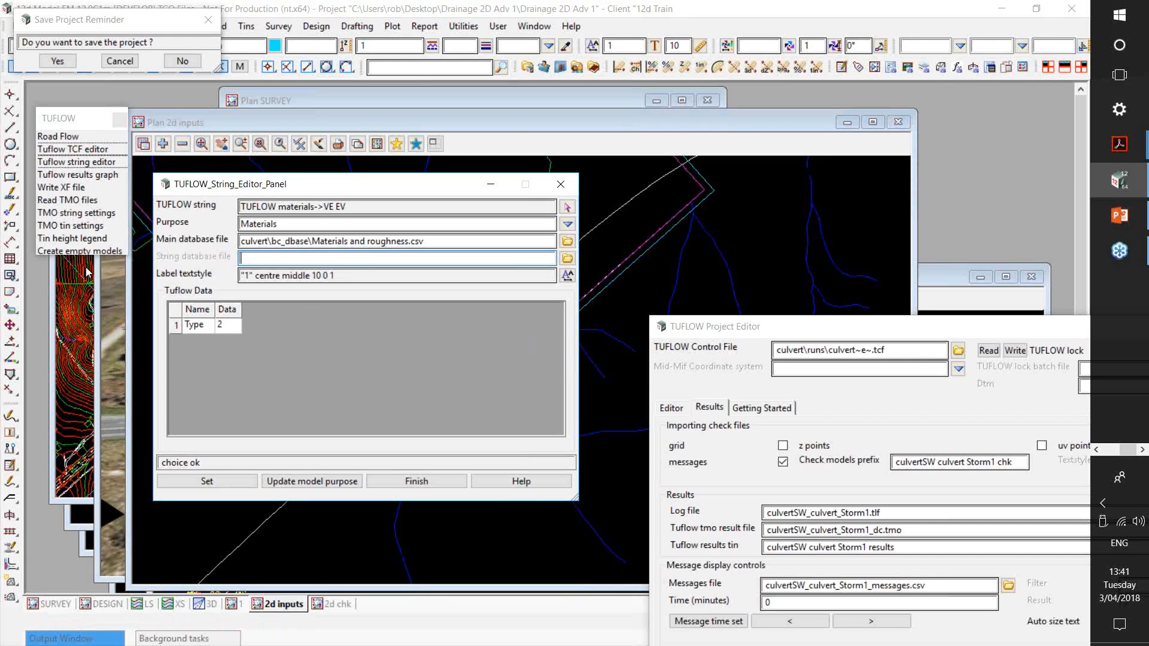
pyautogui.click(207, 482)
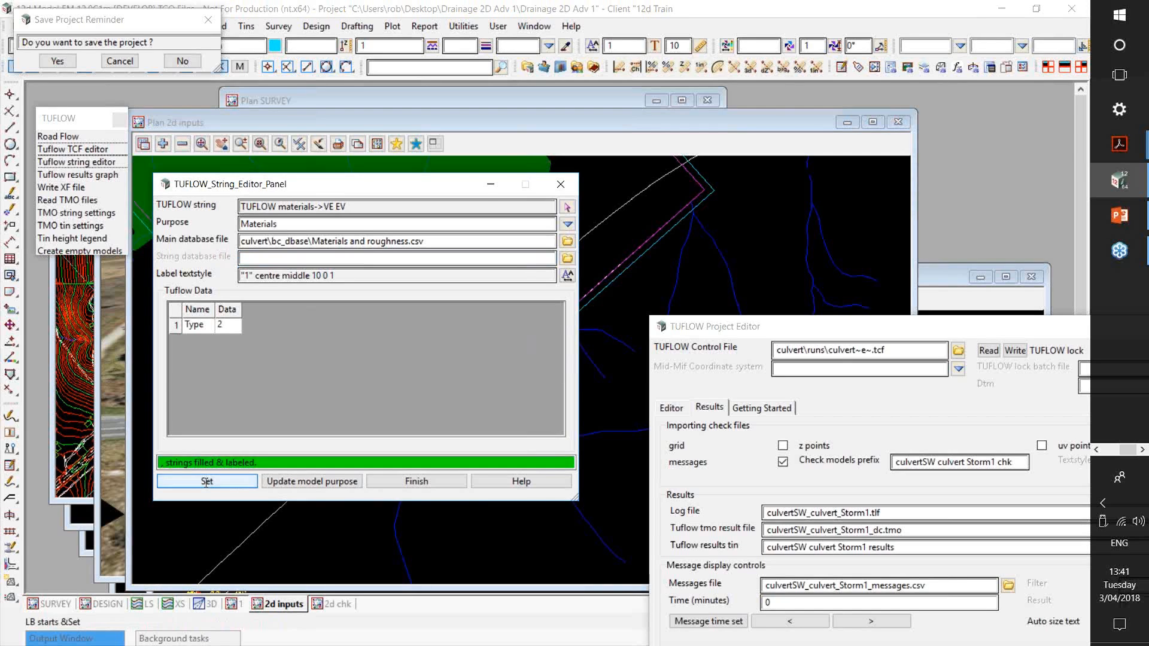
# Step: Move the String Editor aside to examine the VE EV string's fill and label in the 2d inputs view, and check the label textstyle
pyautogui.moveTo(372, 450); pyautogui.dragTo(377, 479)
pyautogui.scroll(-2, 503, 304)
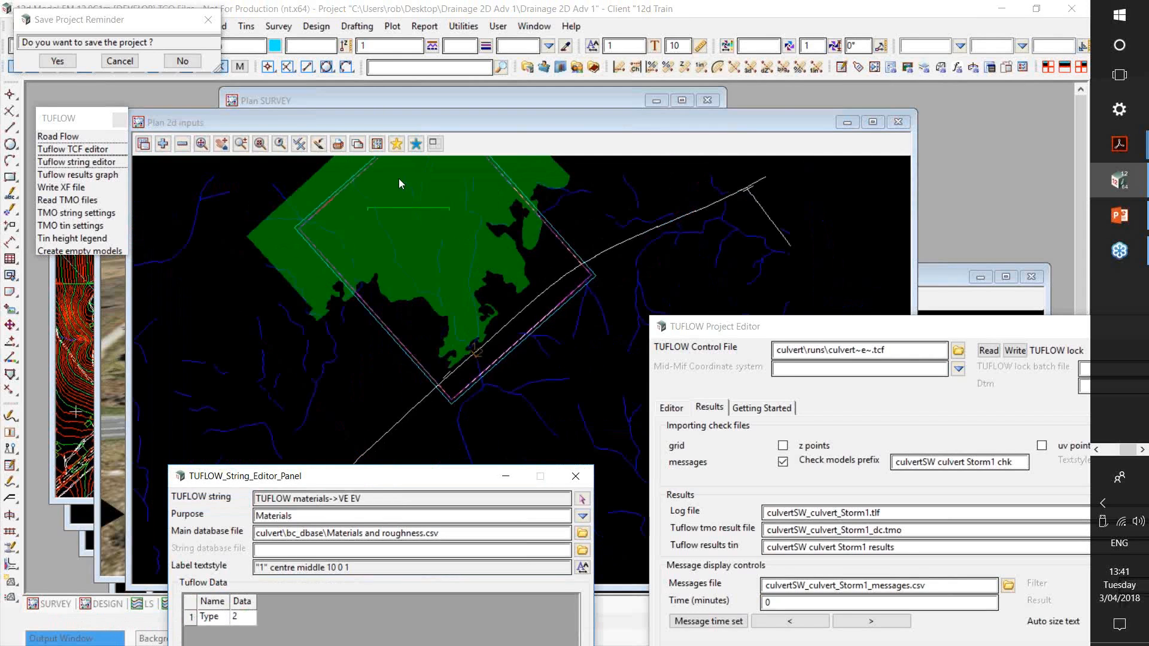
pyautogui.scroll(2, 400, 182)
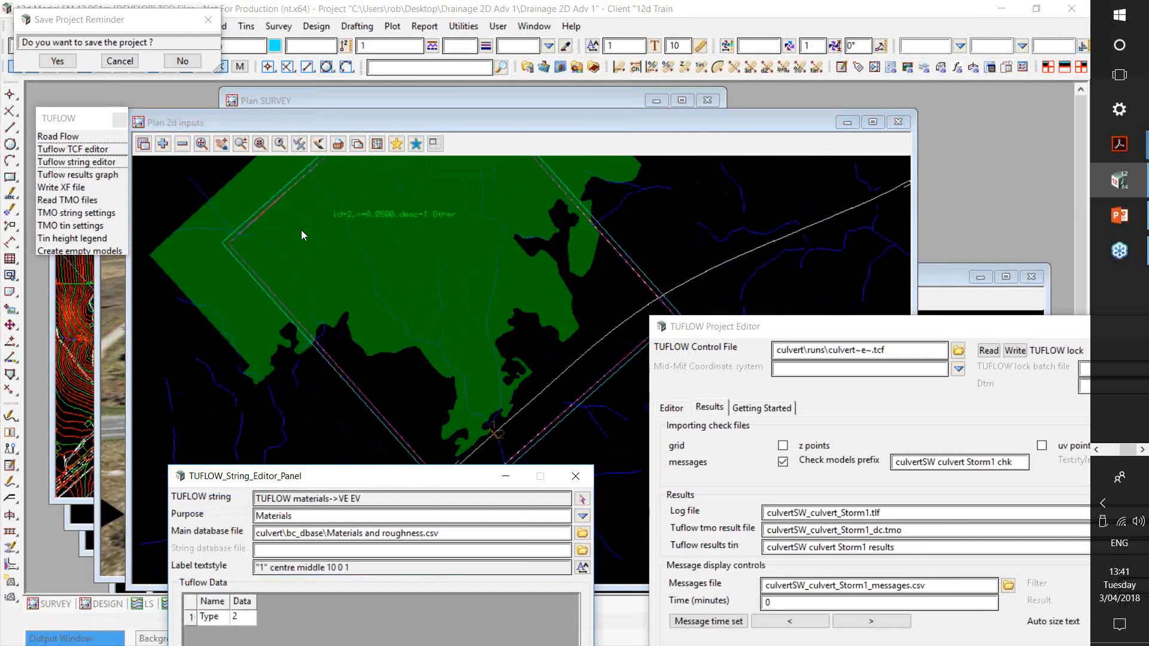
pyautogui.scroll(2, 394, 240)
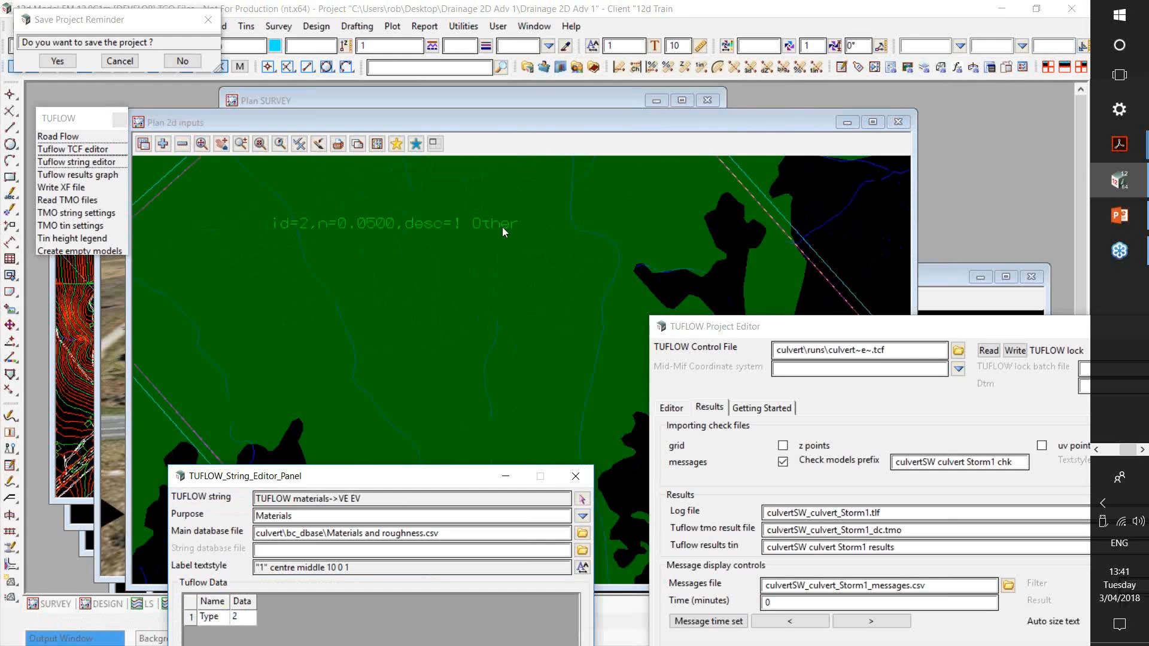
pyautogui.scroll(-2, 502, 227)
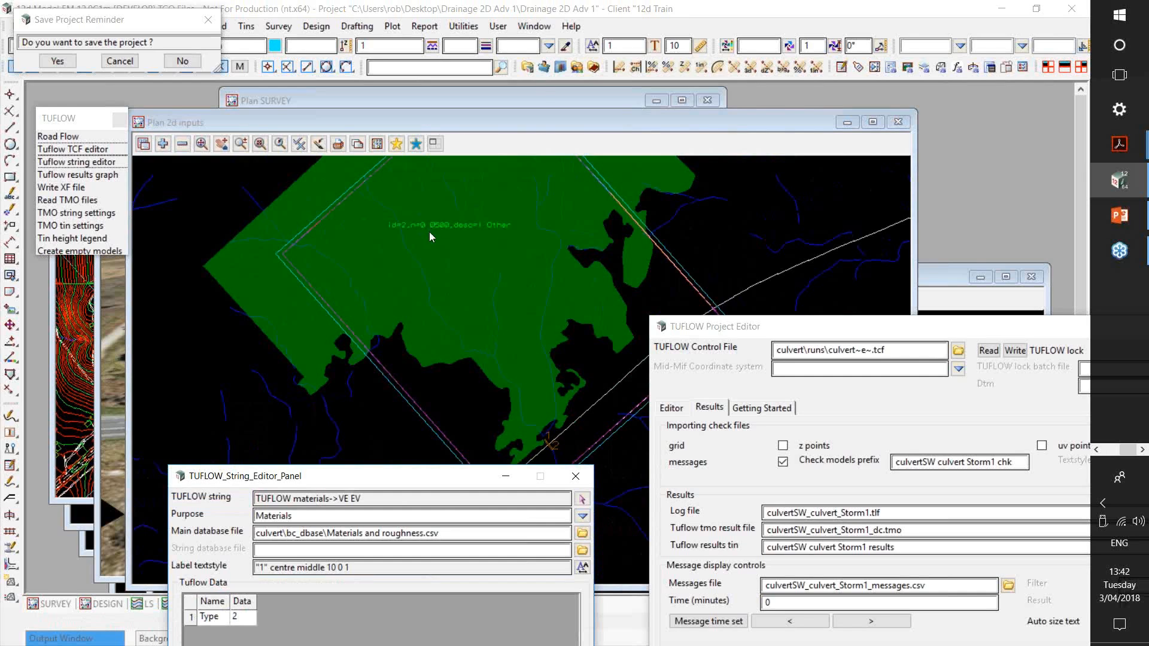
pyautogui.click(350, 568)
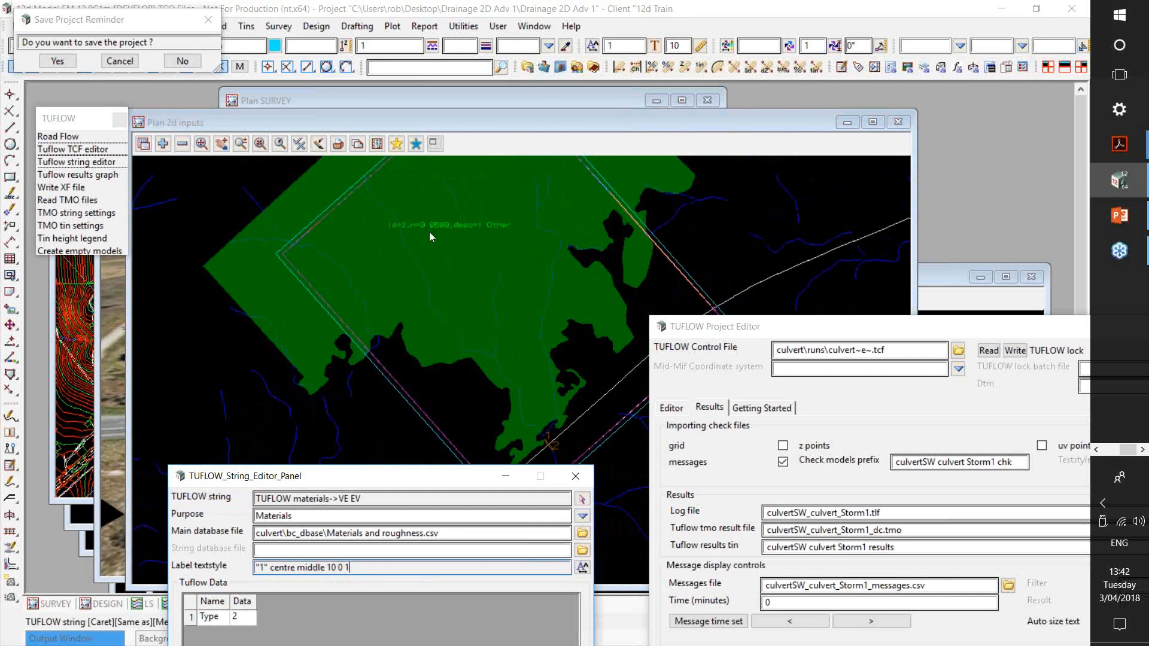
pyautogui.moveTo(410, 477); pyautogui.dragTo(436, 226)
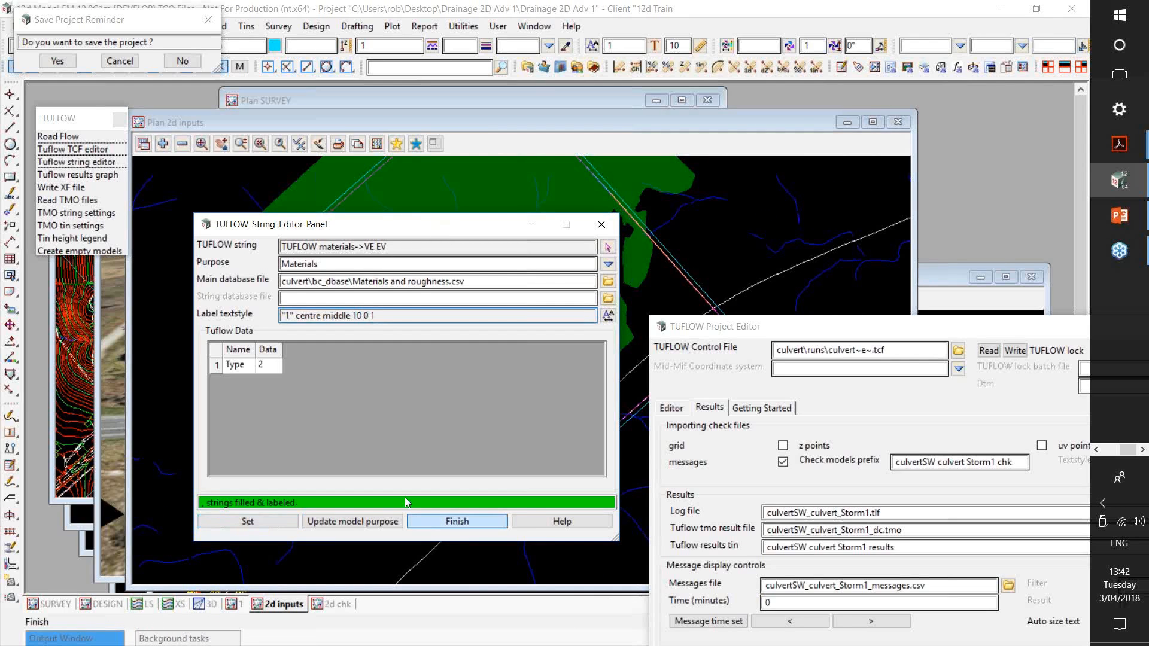
# Step: Close and reopen the TUFLOW String Editor, load the green VE EV materials string into it, and save the project
pyautogui.click(418, 520)
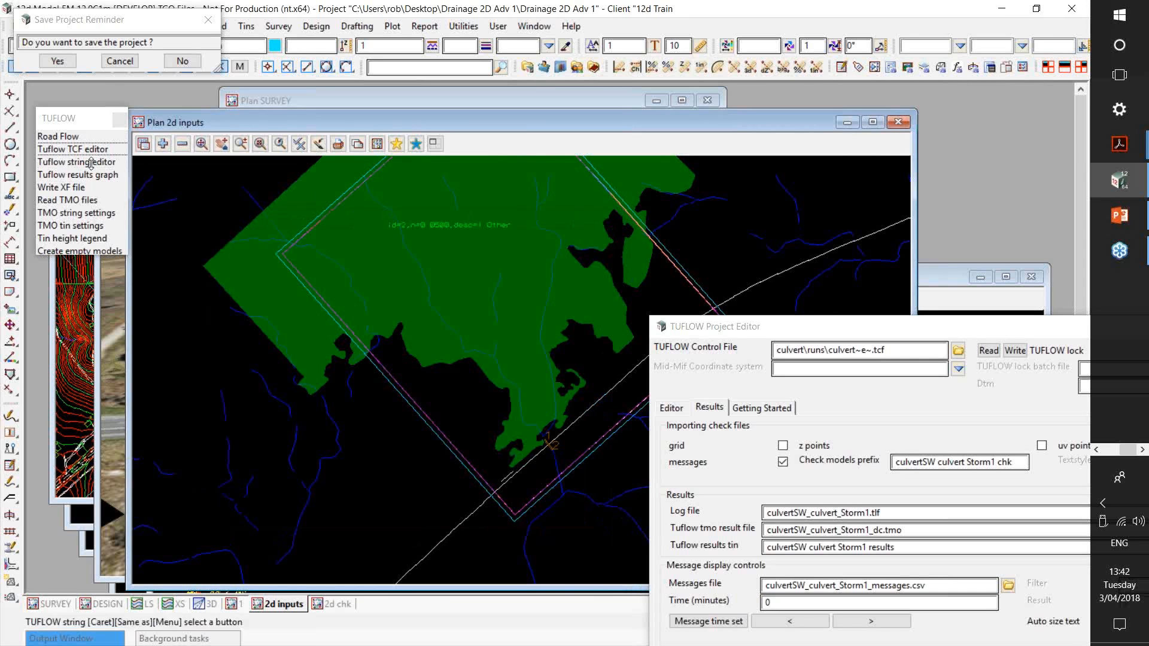
pyautogui.click(90, 163)
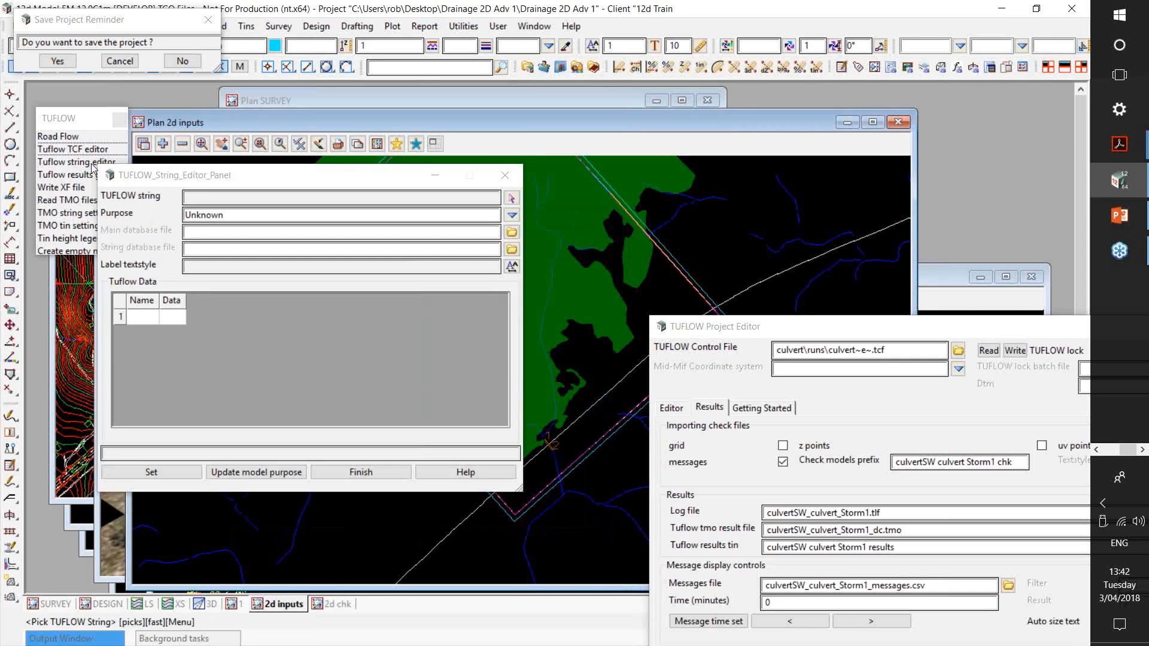
pyautogui.click(513, 201)
pyautogui.click(584, 272)
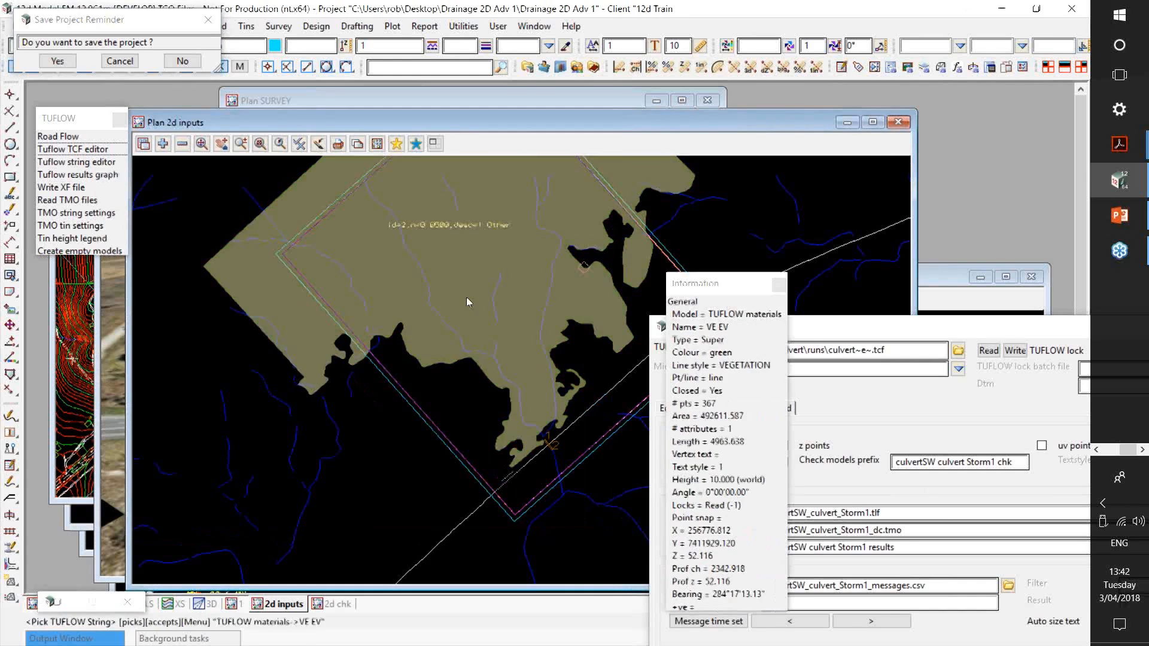
pyautogui.middleClick(467, 297)
pyautogui.click(411, 233)
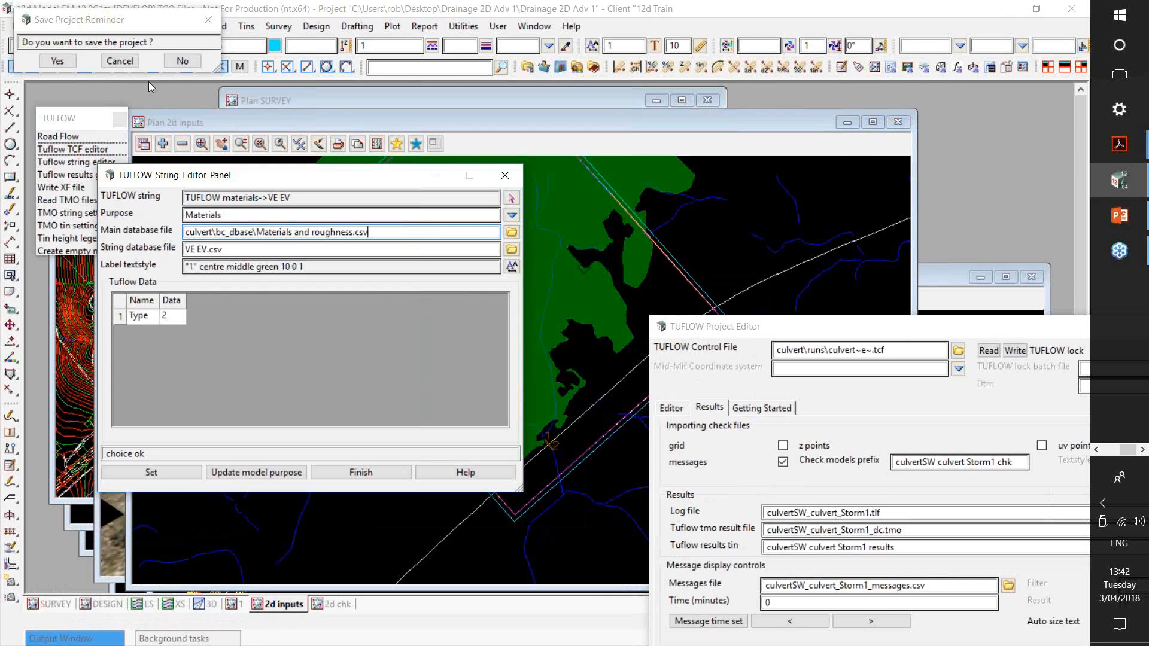
pyautogui.click(68, 59)
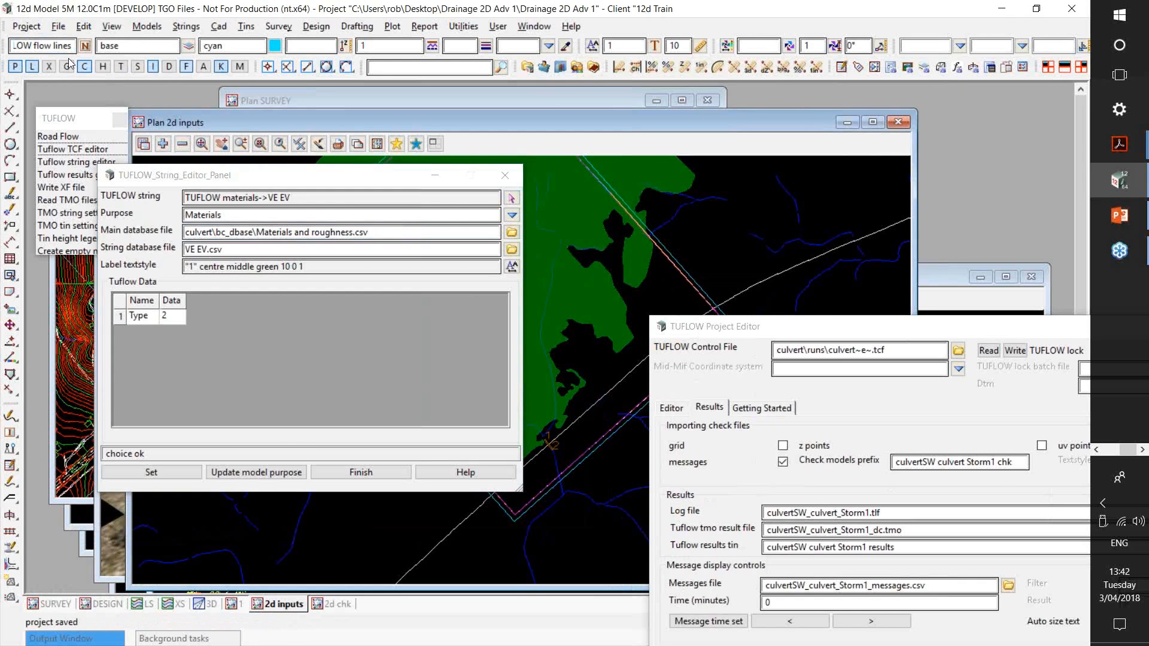
pyautogui.hotkey('alt', 'Tab')
pyautogui.press('Right')
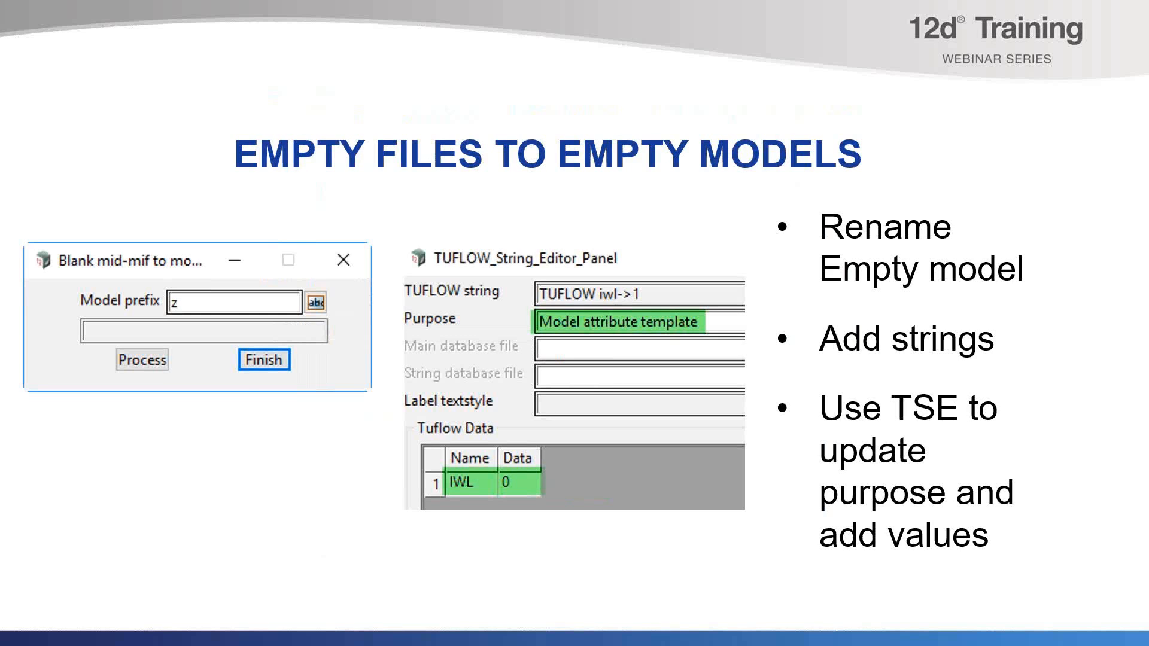
pyautogui.hotkey('alt', 'Tab')
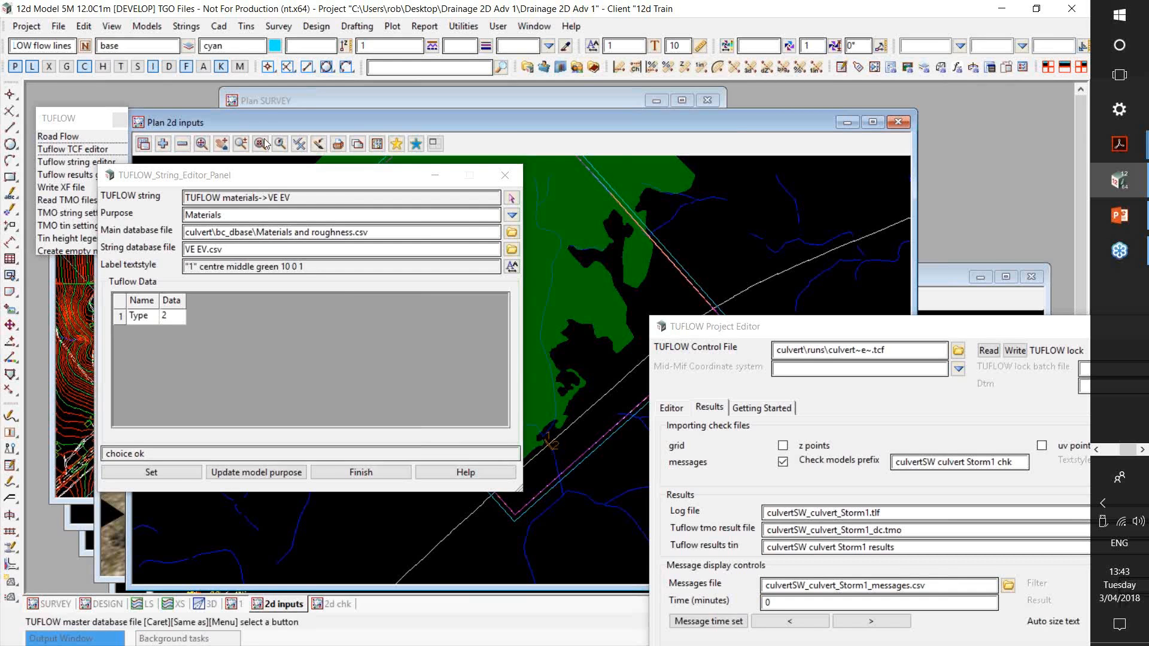
# Step: Create the empty TUFLOW models from the blank mid-mif files, using the model prefix z
pyautogui.moveTo(289, 177); pyautogui.dragTo(292, 477)
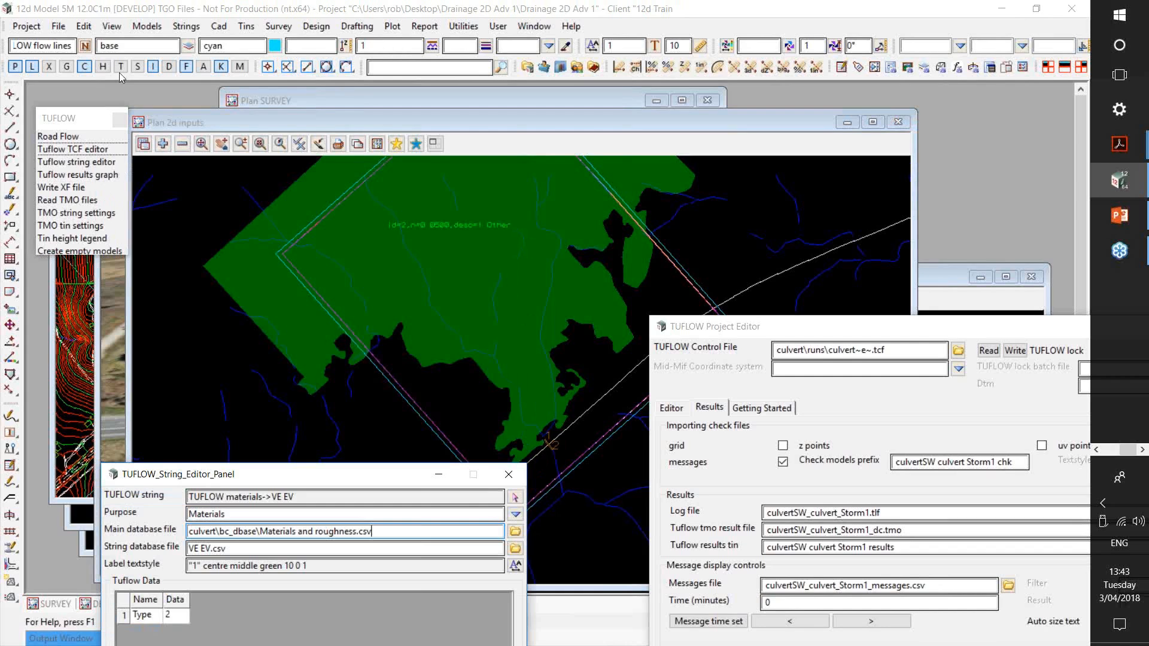
pyautogui.click(70, 251)
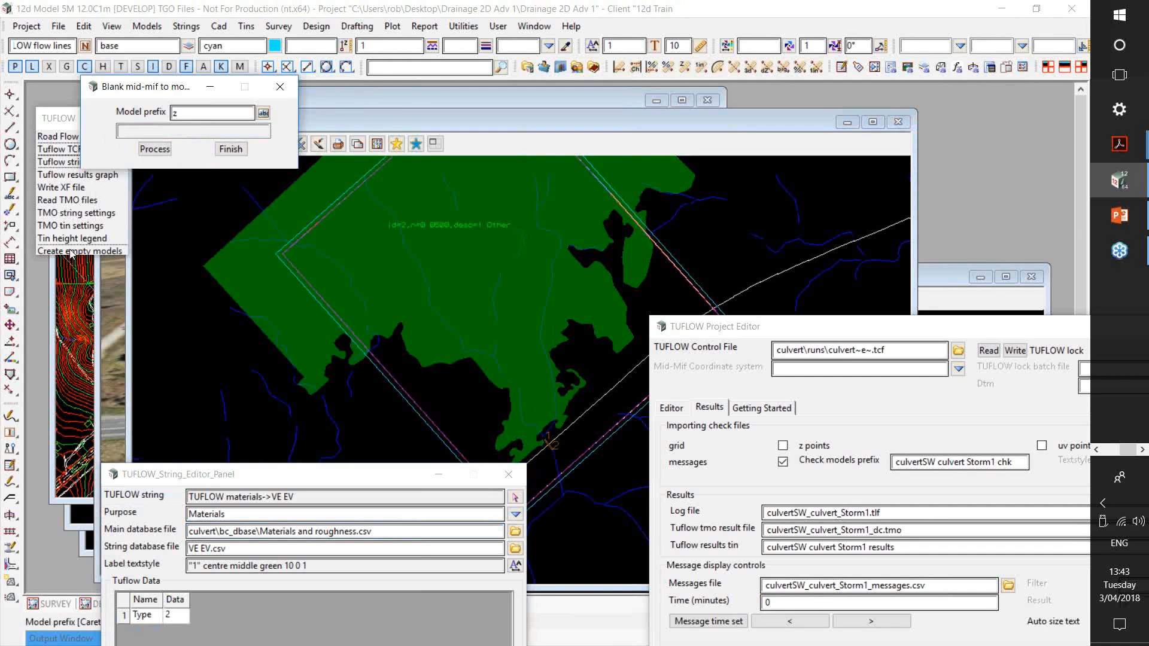
pyautogui.moveTo(155, 80); pyautogui.dragTo(259, 103)
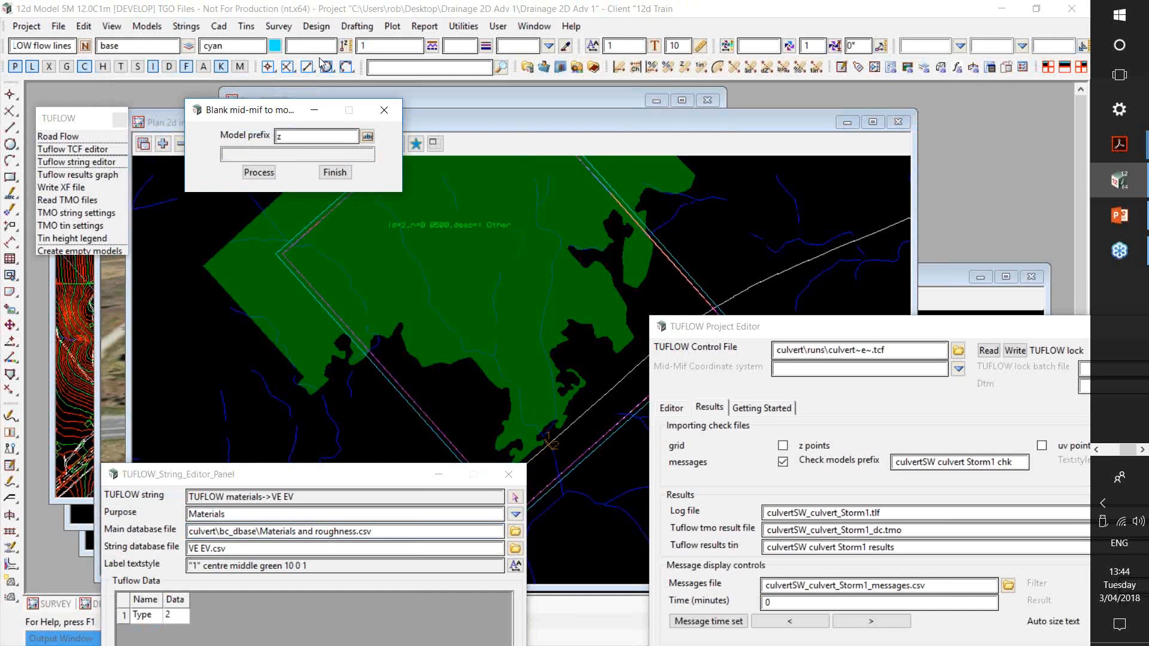
pyautogui.click(343, 135)
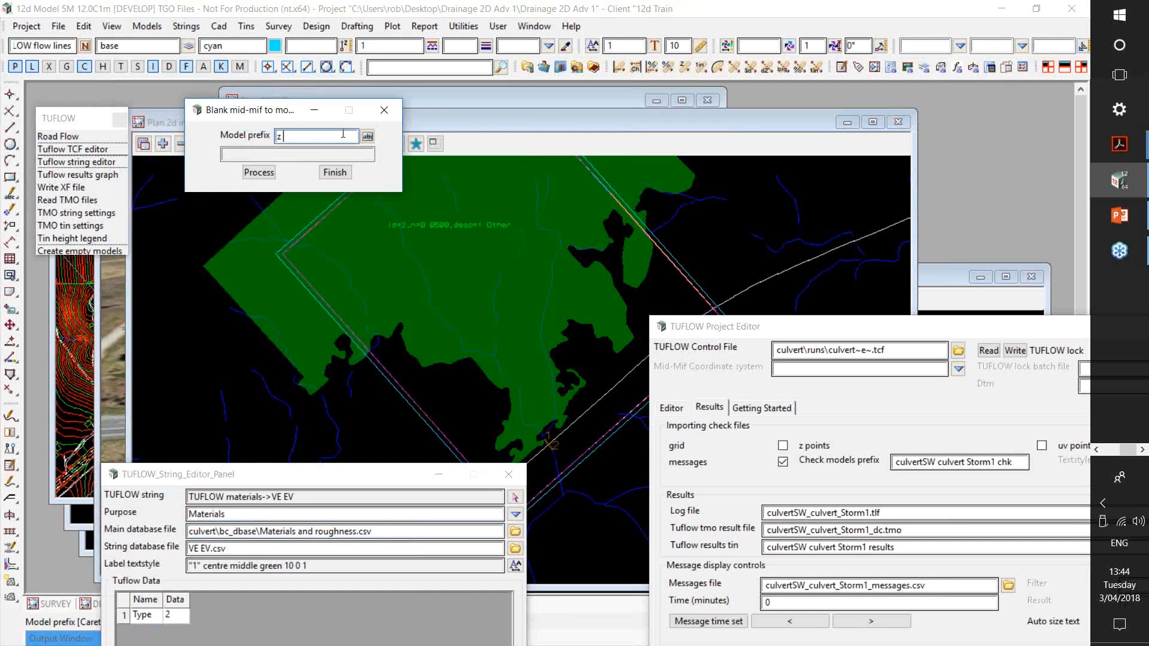
pyautogui.click(259, 173)
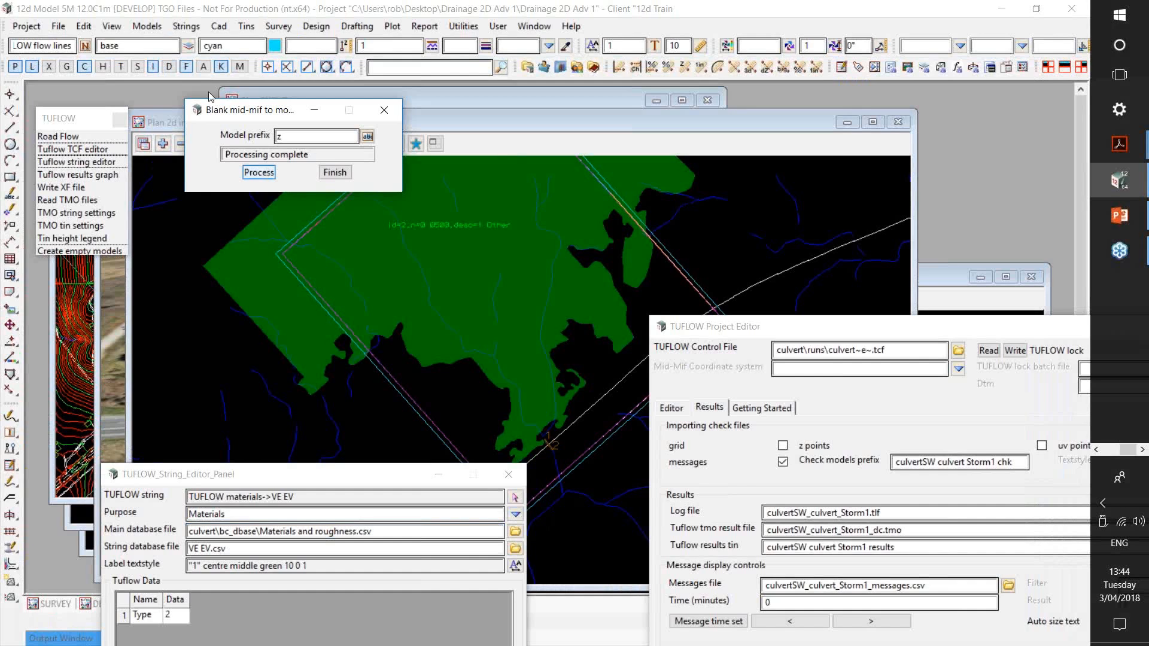
# Step: Look through the project models in the Model Manager for the newly created empty models
pyautogui.moveTo(245, 109); pyautogui.dragTo(497, 147)
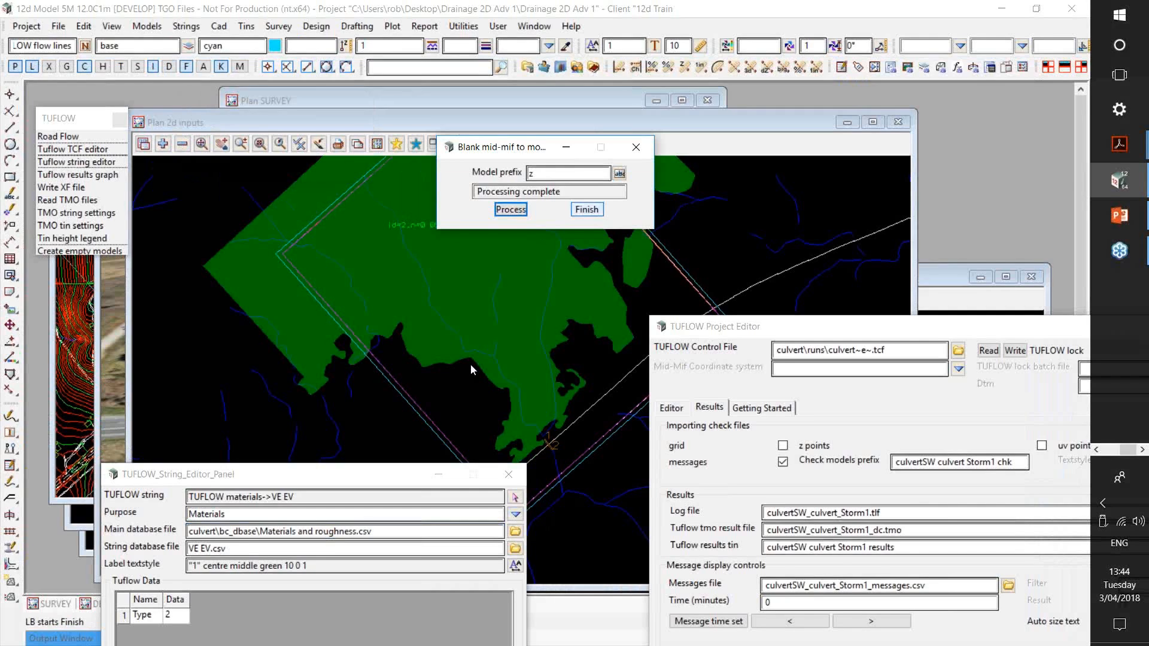
pyautogui.click(160, 28)
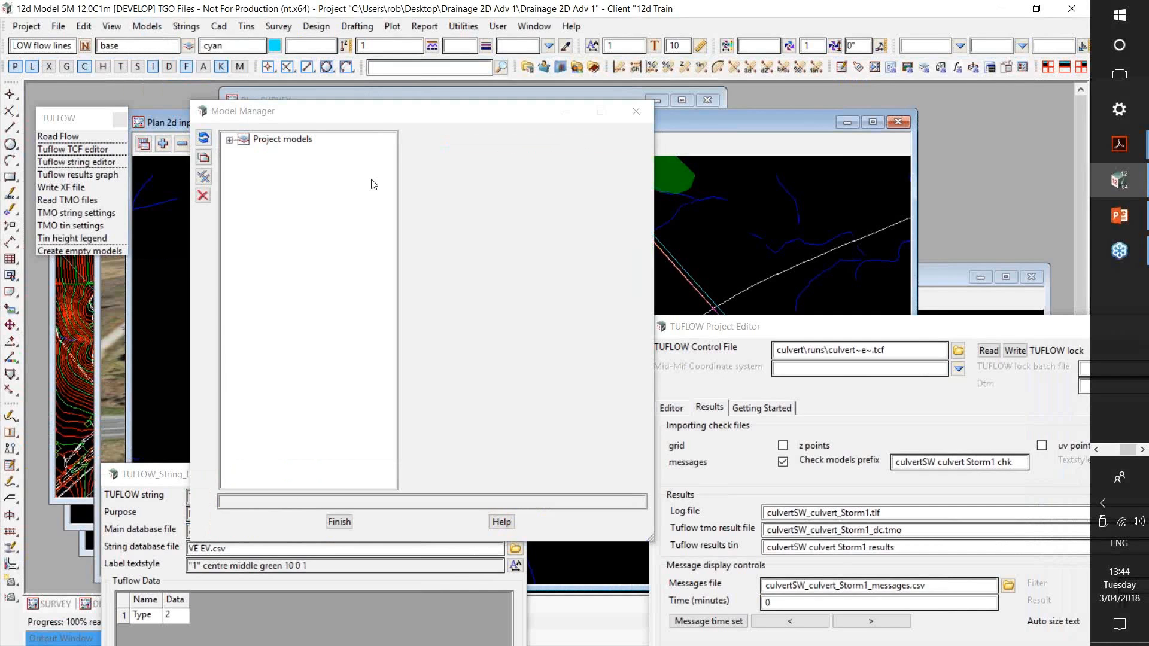
pyautogui.moveTo(387, 191); pyautogui.dragTo(404, 438)
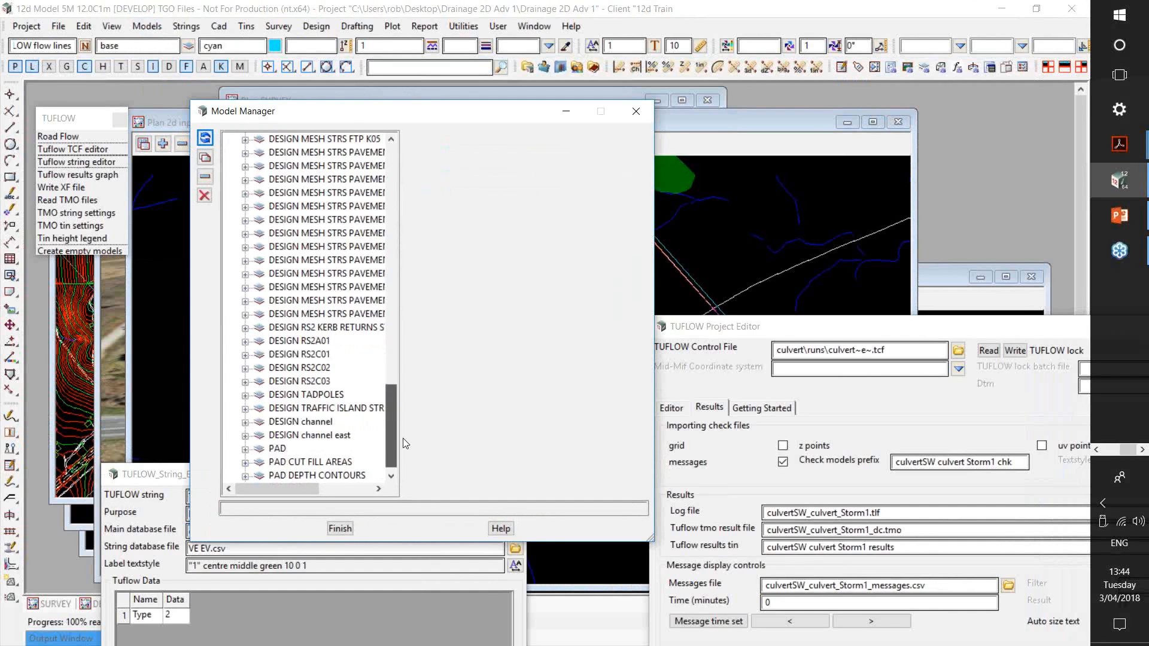
pyautogui.scroll(1, 314, 339)
pyautogui.scroll(9, 310, 318)
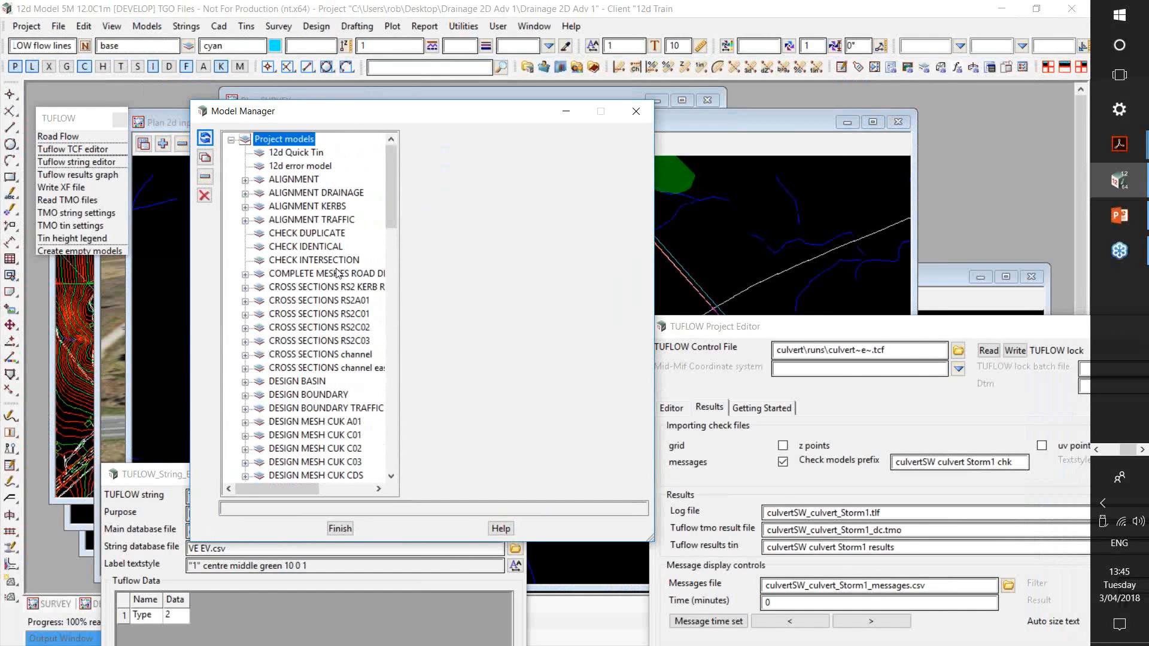
pyautogui.scroll(-12, 337, 273)
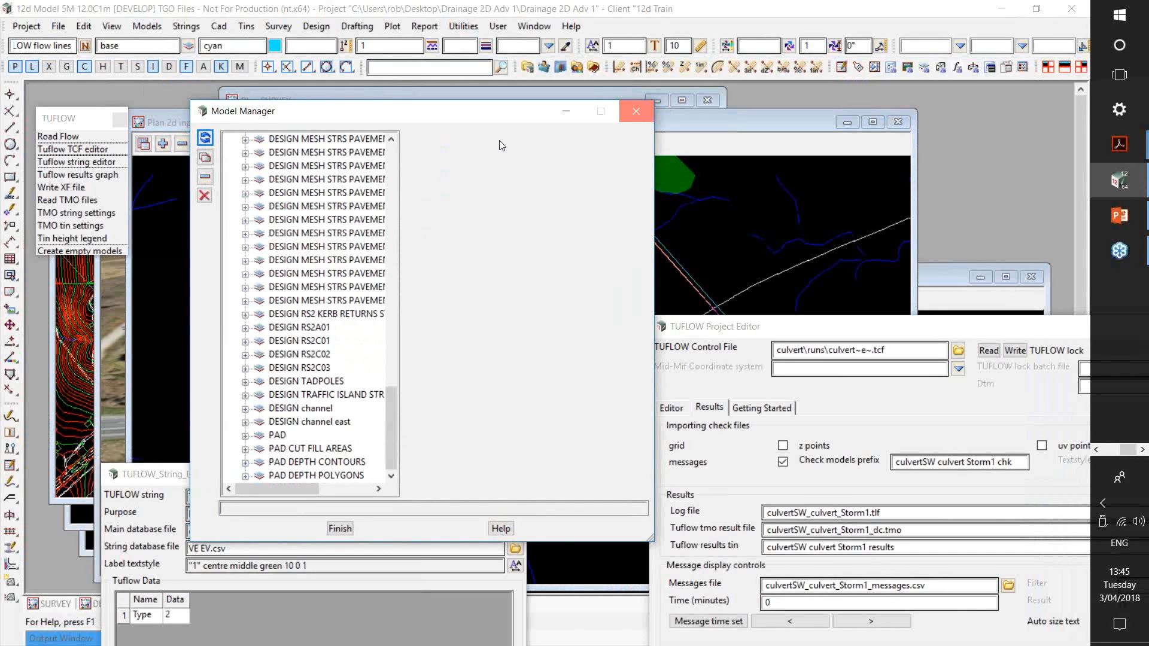
pyautogui.click(636, 111)
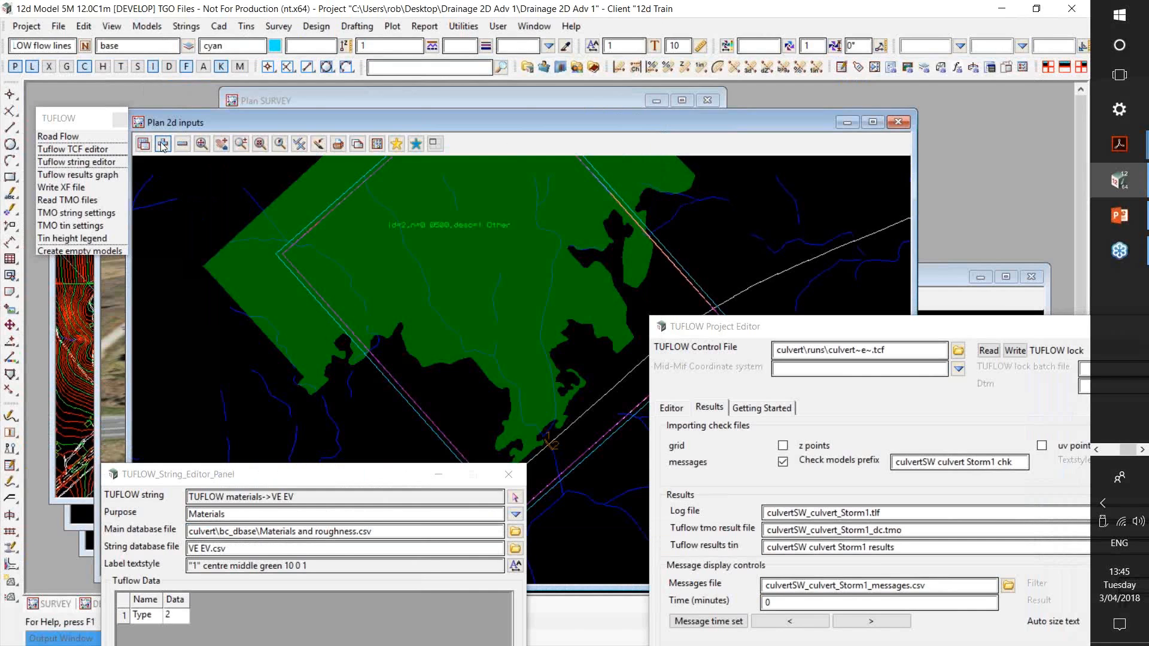
# Step: Filter the models that can be added to the 2d inputs plan by z and review the empty ones
pyautogui.click(162, 145)
pyautogui.write('z')
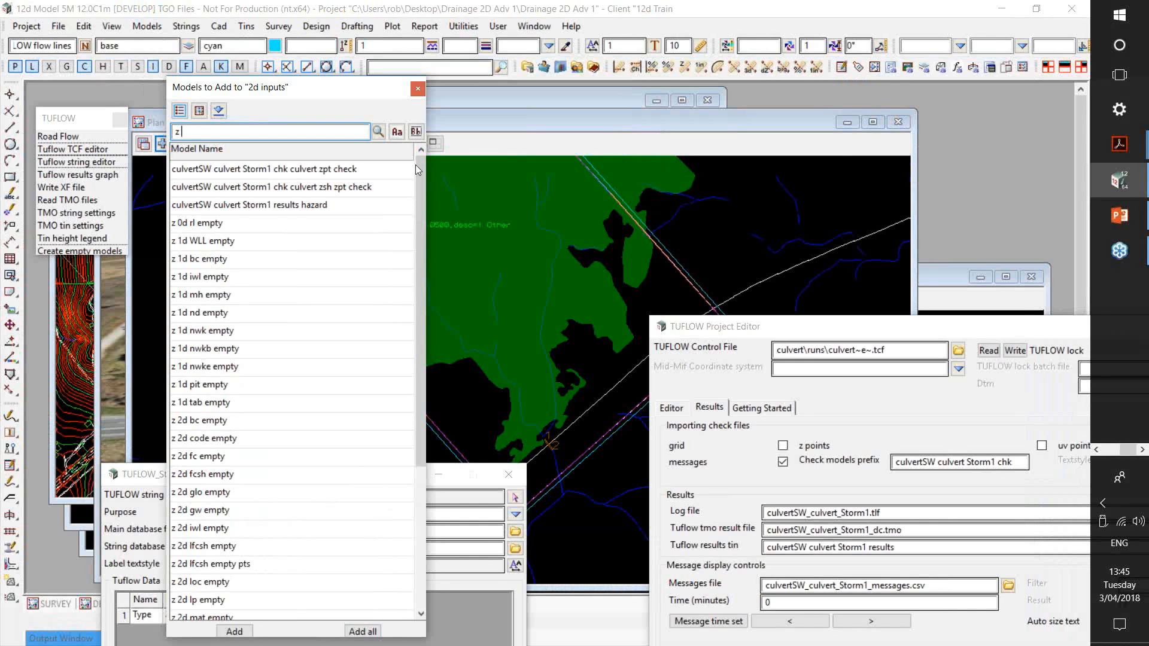
pyautogui.click(418, 88)
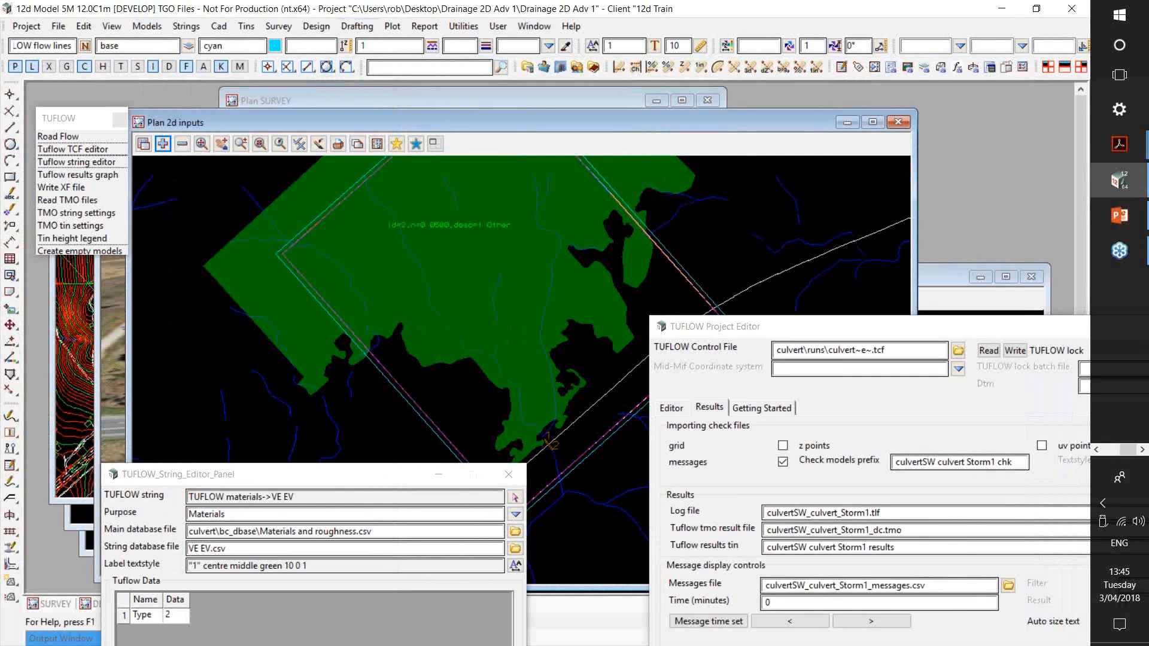
# Step: Rename the model "z 2d iwl empty" to "TUFLOW iwl"
pyautogui.click(147, 26)
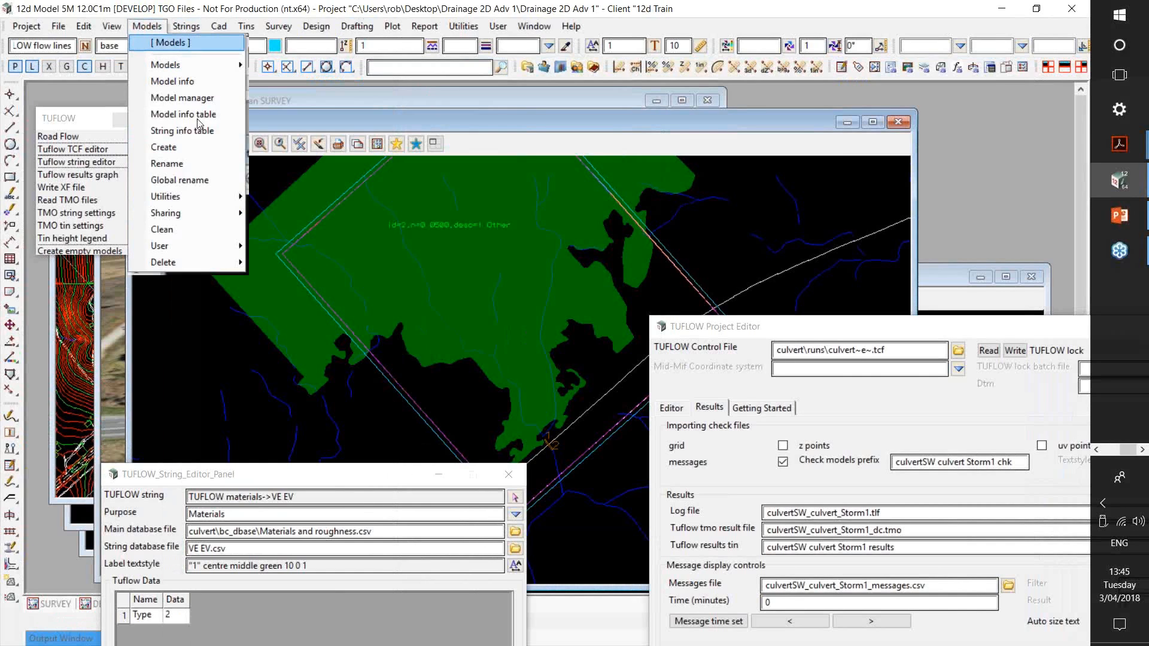
pyautogui.click(210, 162)
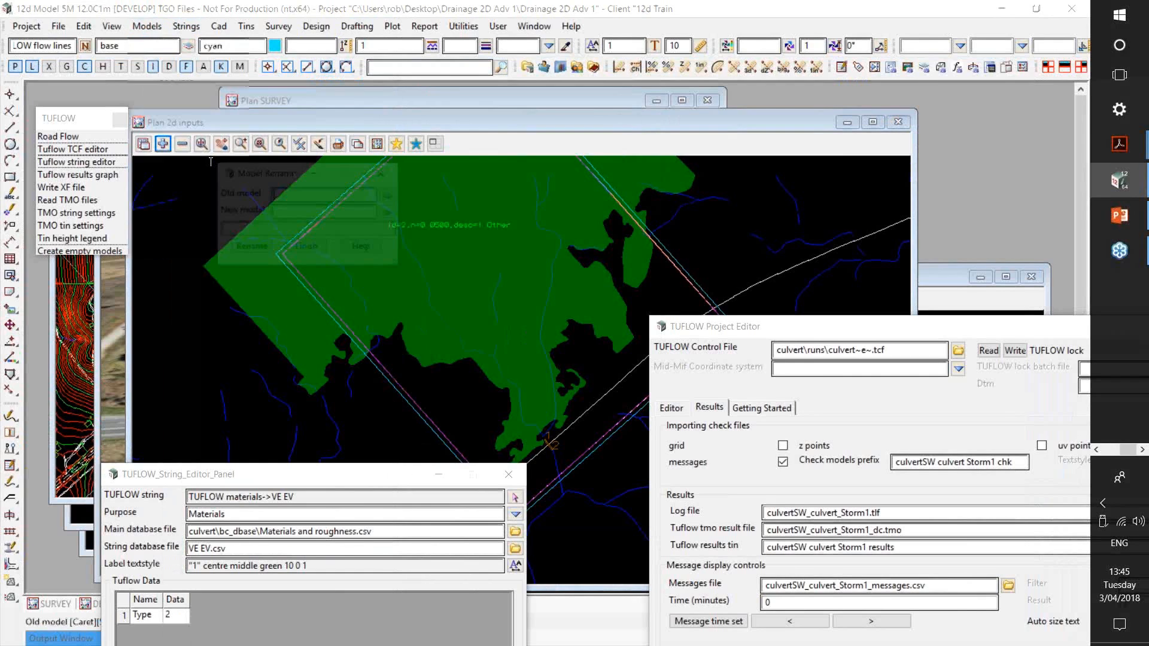
pyautogui.click(339, 198)
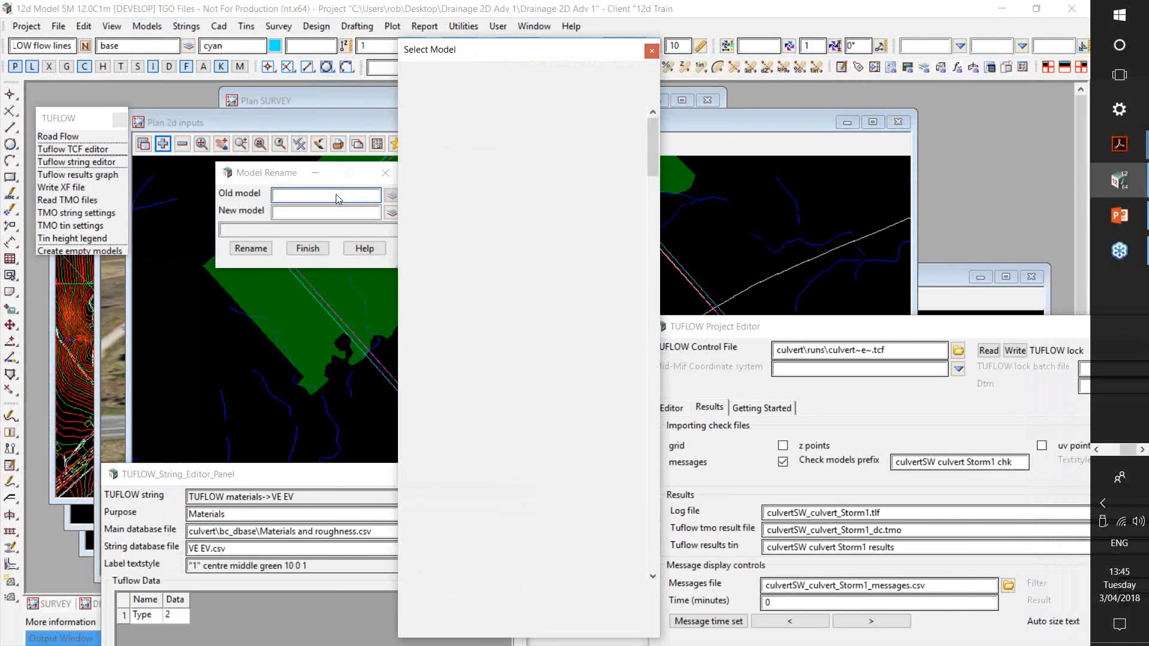
pyautogui.write('z')
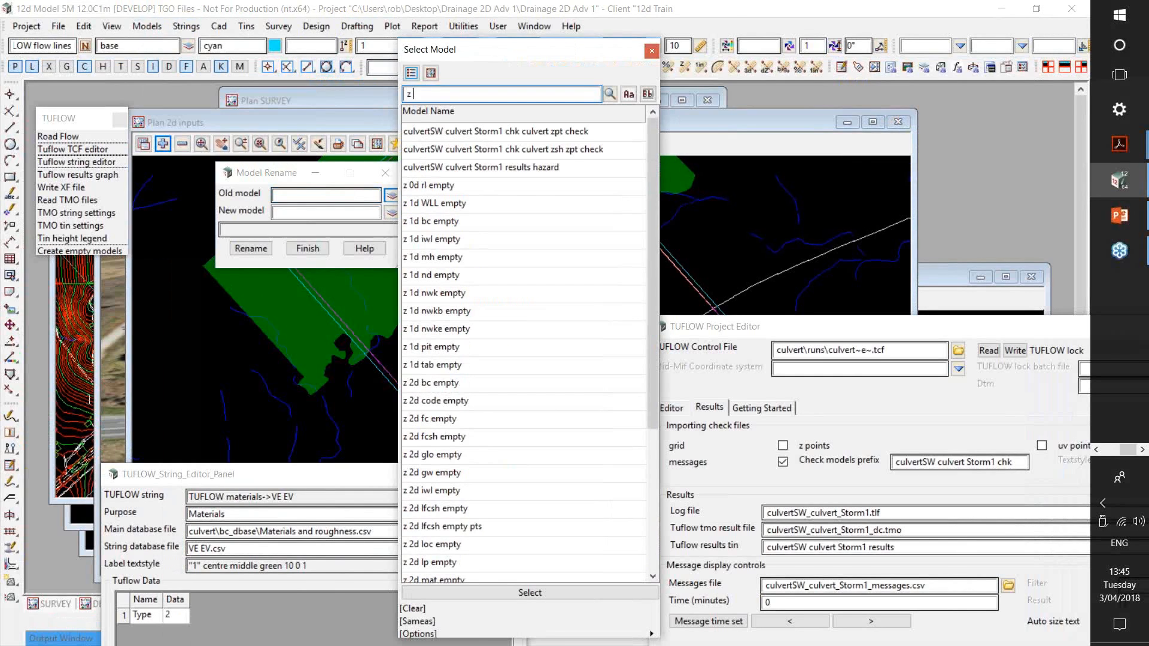
pyautogui.press('BackSpace')
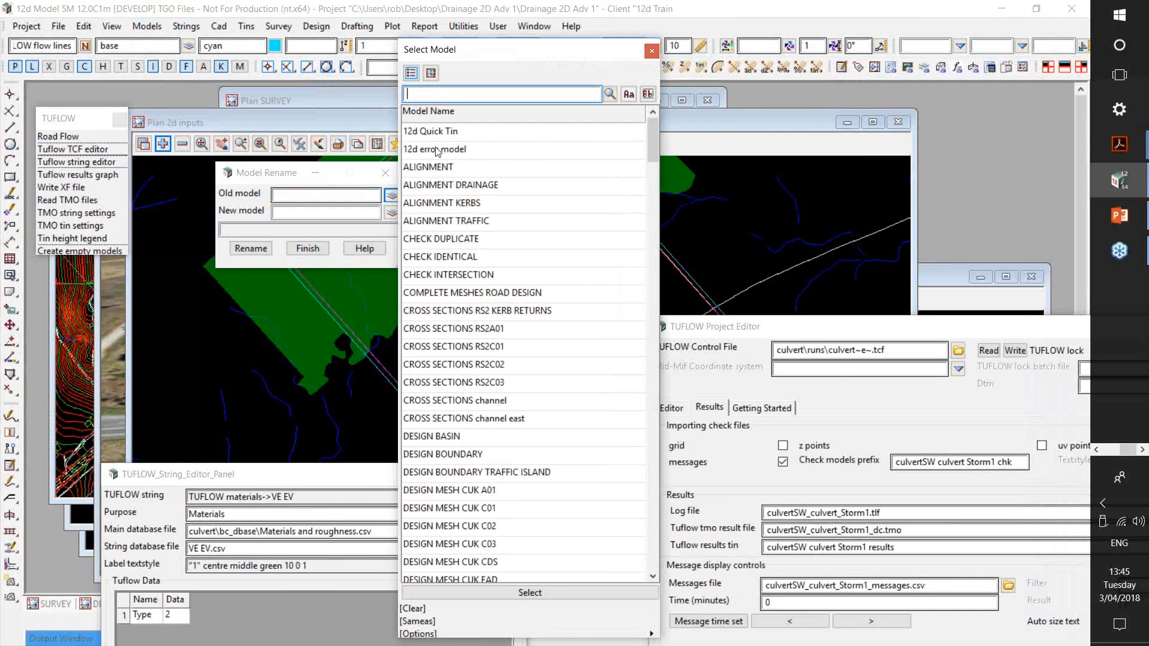
pyautogui.write('iwl')
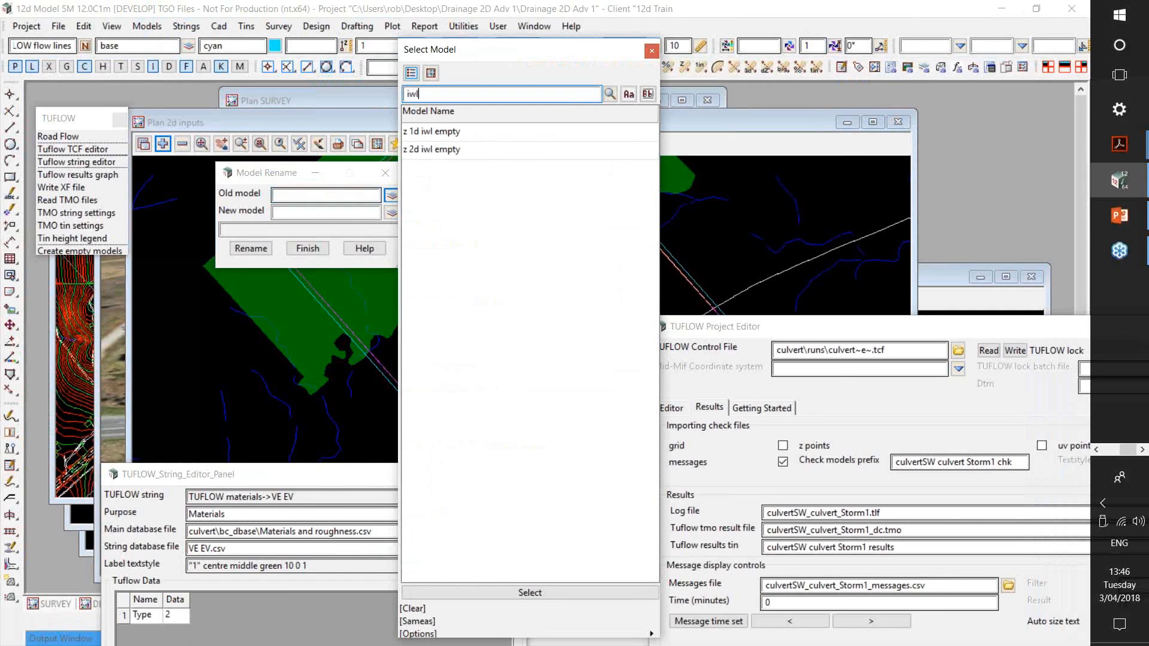
pyautogui.doubleClick(441, 150)
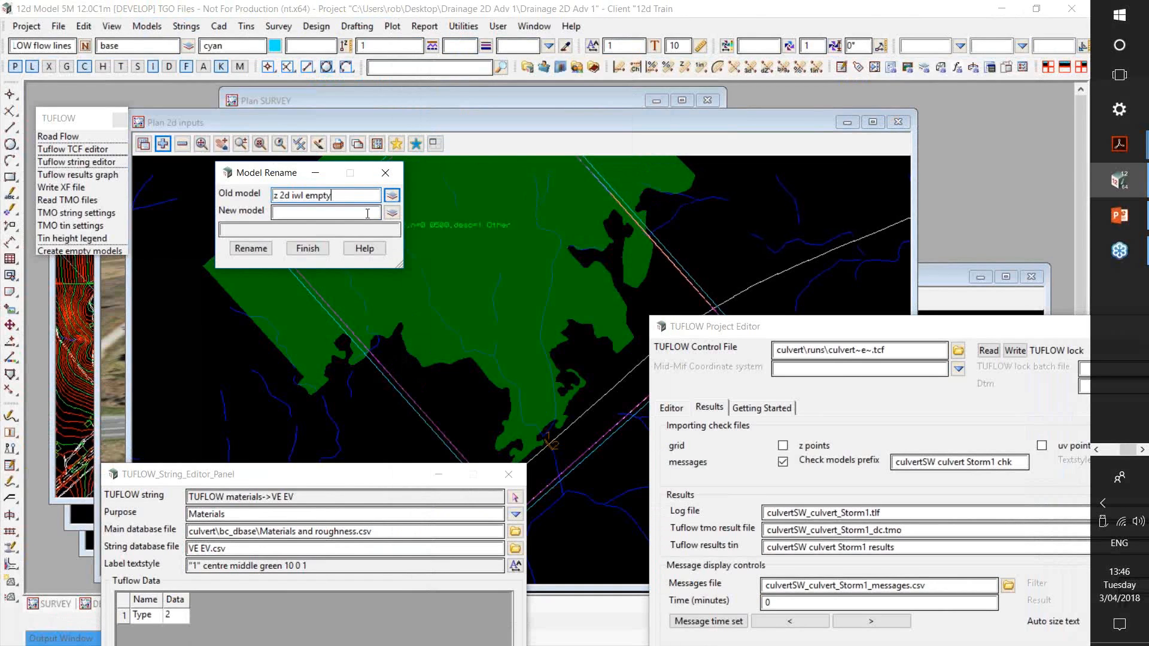
pyautogui.click(323, 212)
pyautogui.write('TUFLOW ')
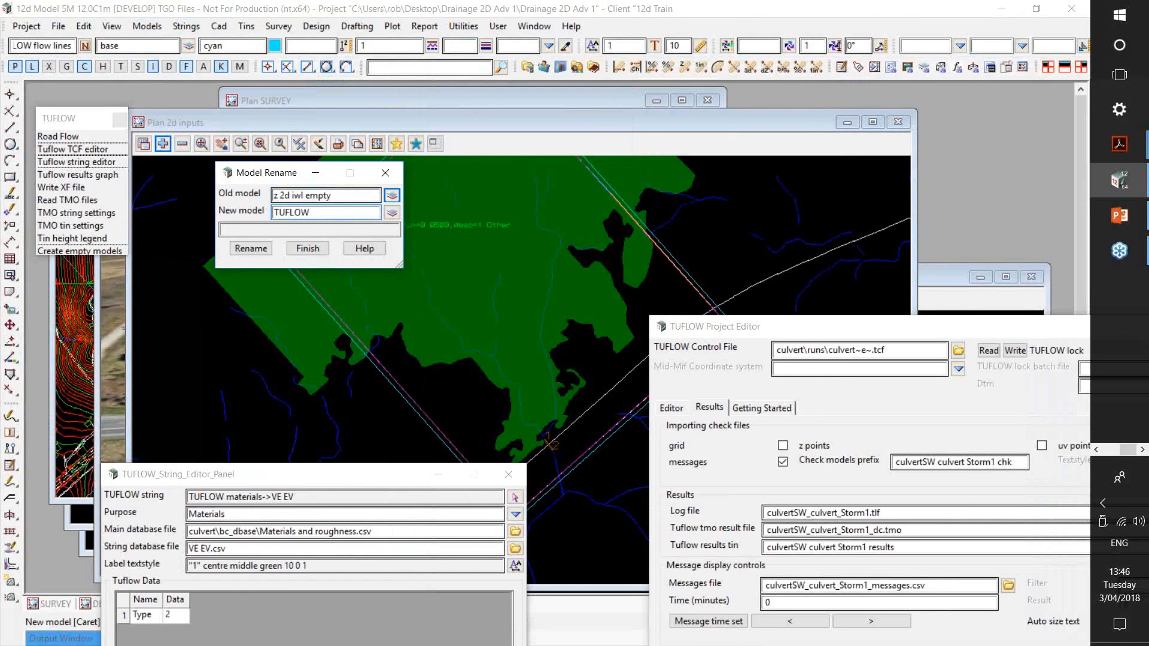
pyautogui.write('iwl')
pyautogui.press('Tab')
pyautogui.press('Return')
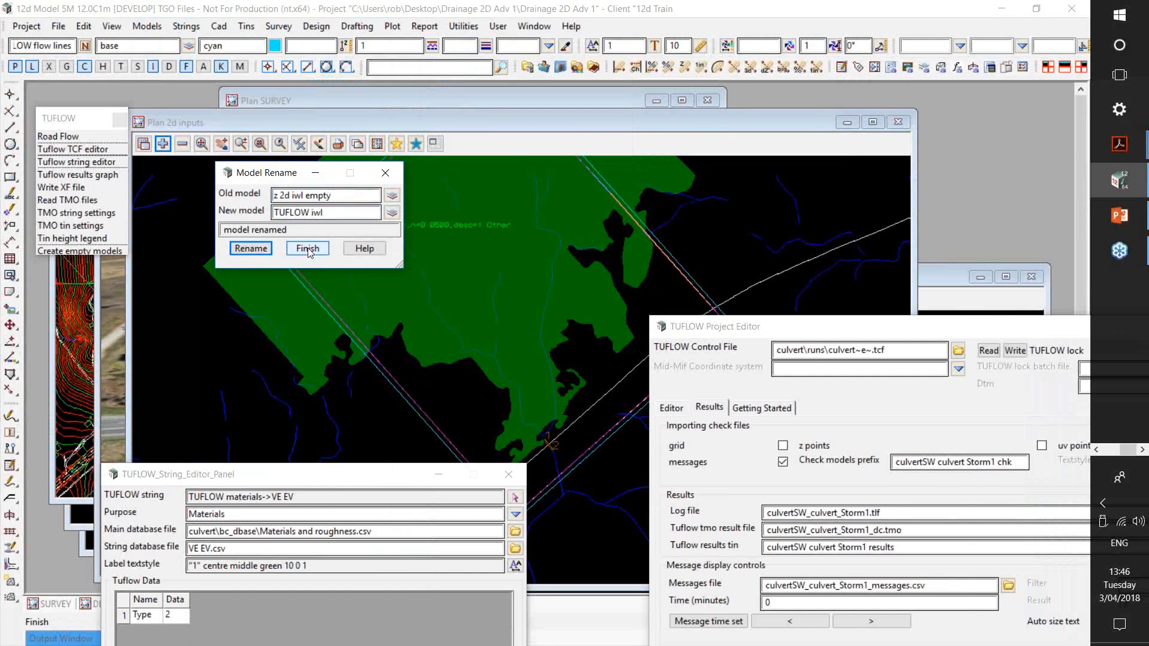
pyautogui.click(308, 249)
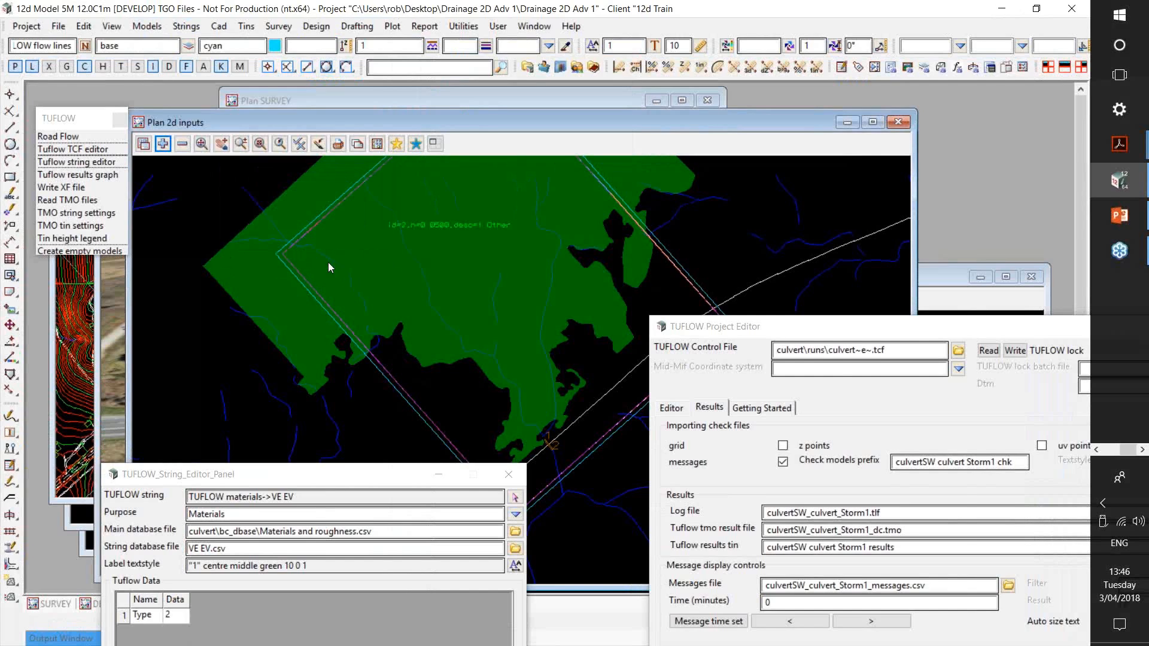
# Step: Start duplicating strings in the SURVEY plan near the dam's water surface, with TUFLOW iwl as the new model
pyautogui.moveTo(383, 474); pyautogui.dragTo(932, 204)
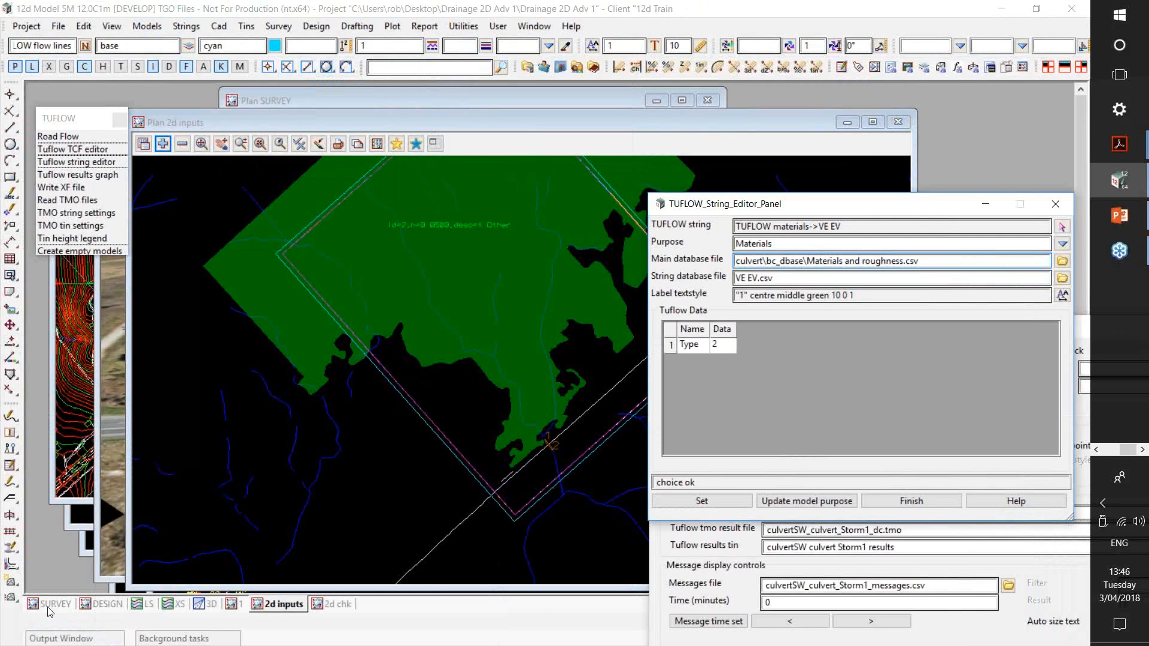
pyautogui.click(50, 605)
pyautogui.scroll(2, 497, 308)
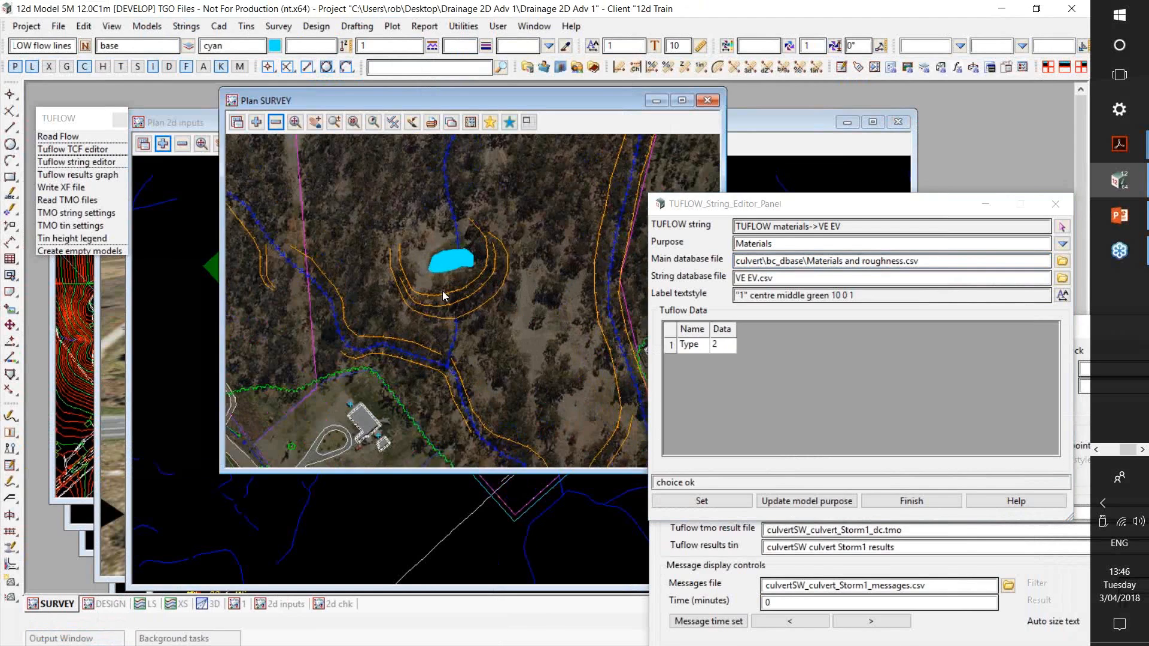
pyautogui.scroll(2, 443, 291)
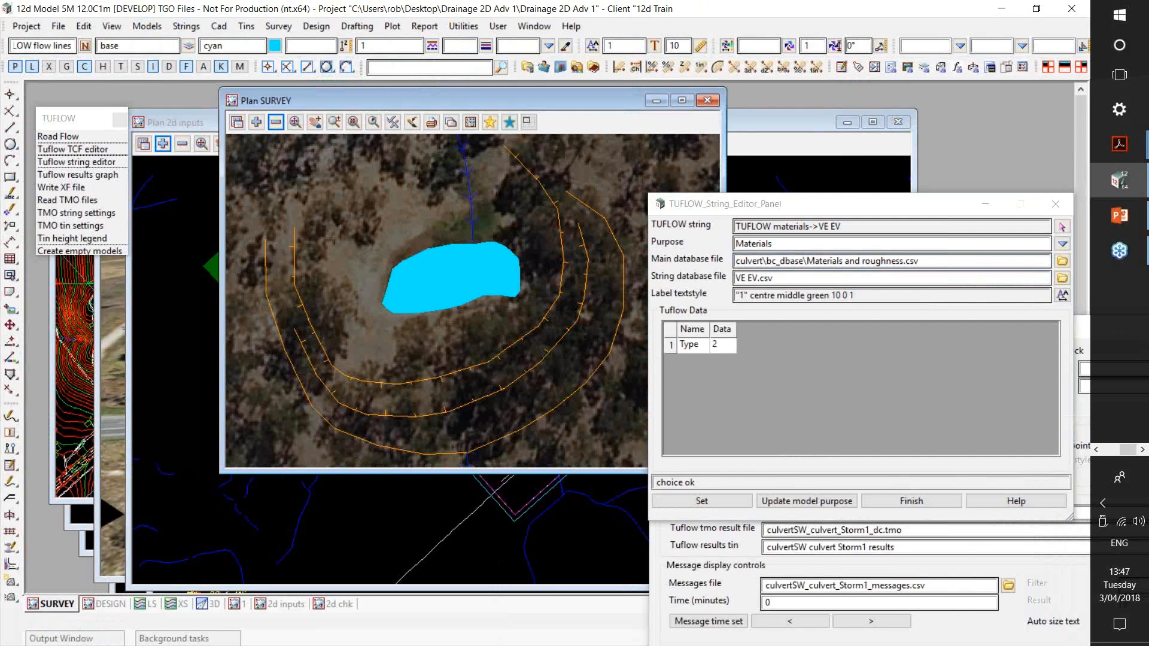
pyautogui.click(186, 26)
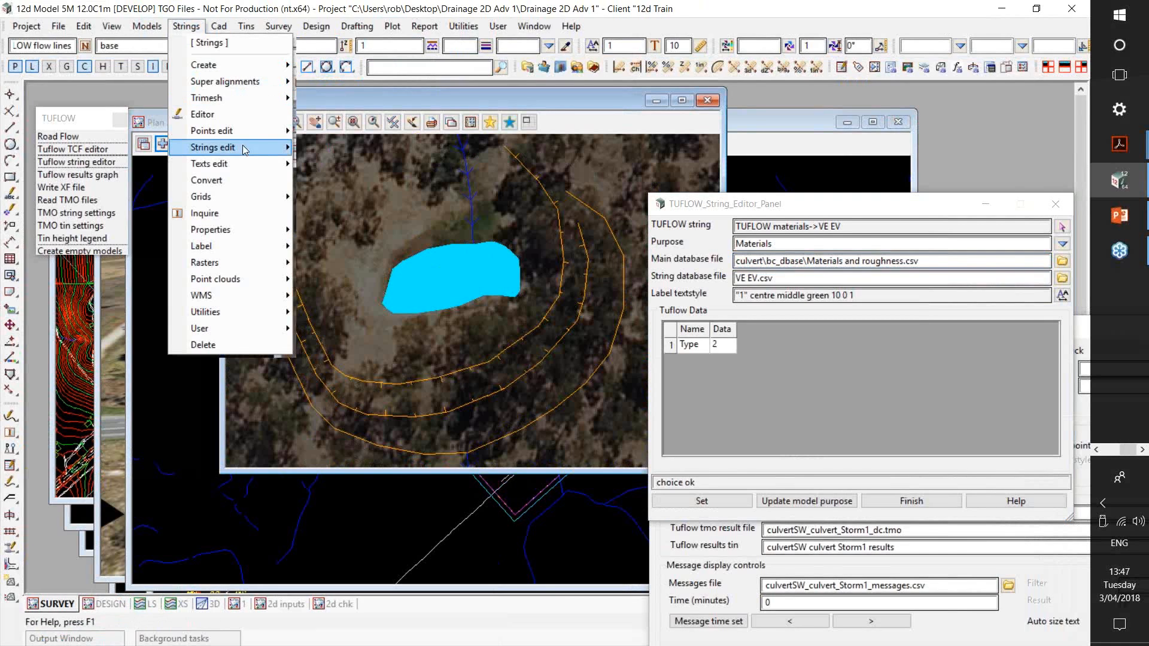
pyautogui.moveTo(245, 148)
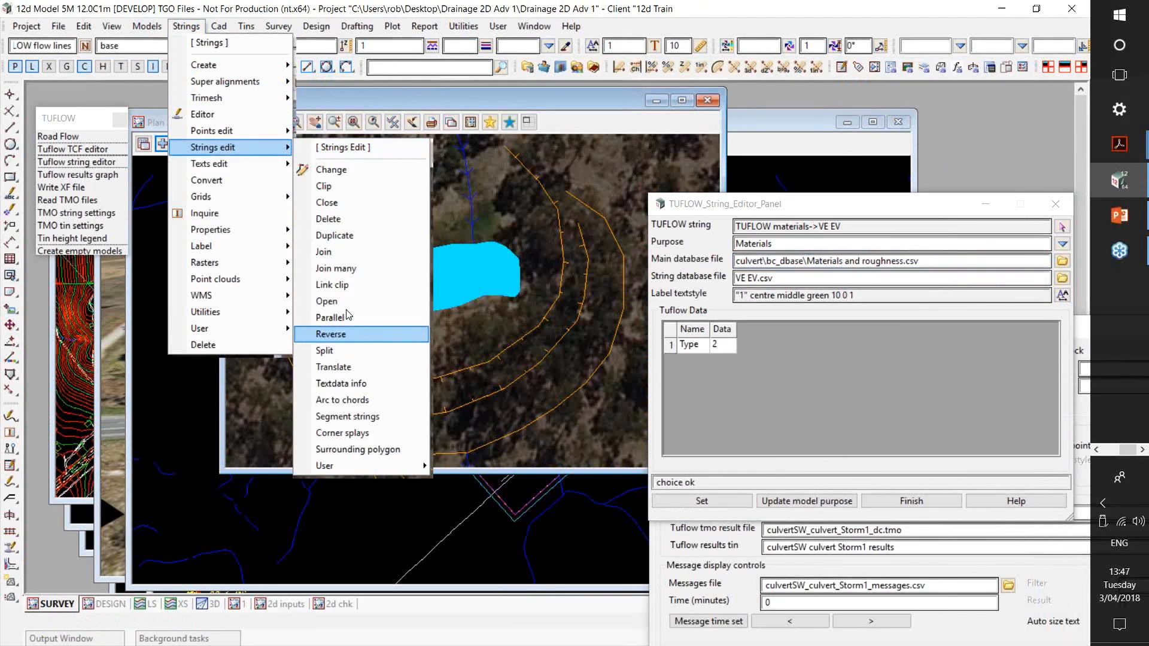
pyautogui.click(337, 234)
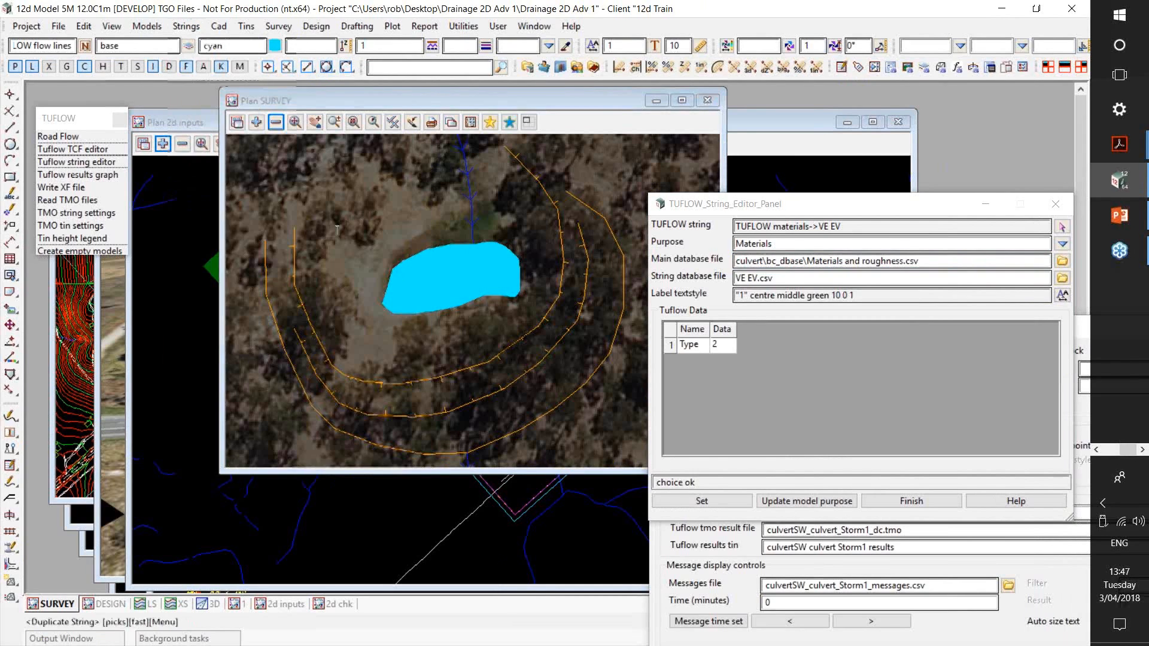
pyautogui.click(431, 283)
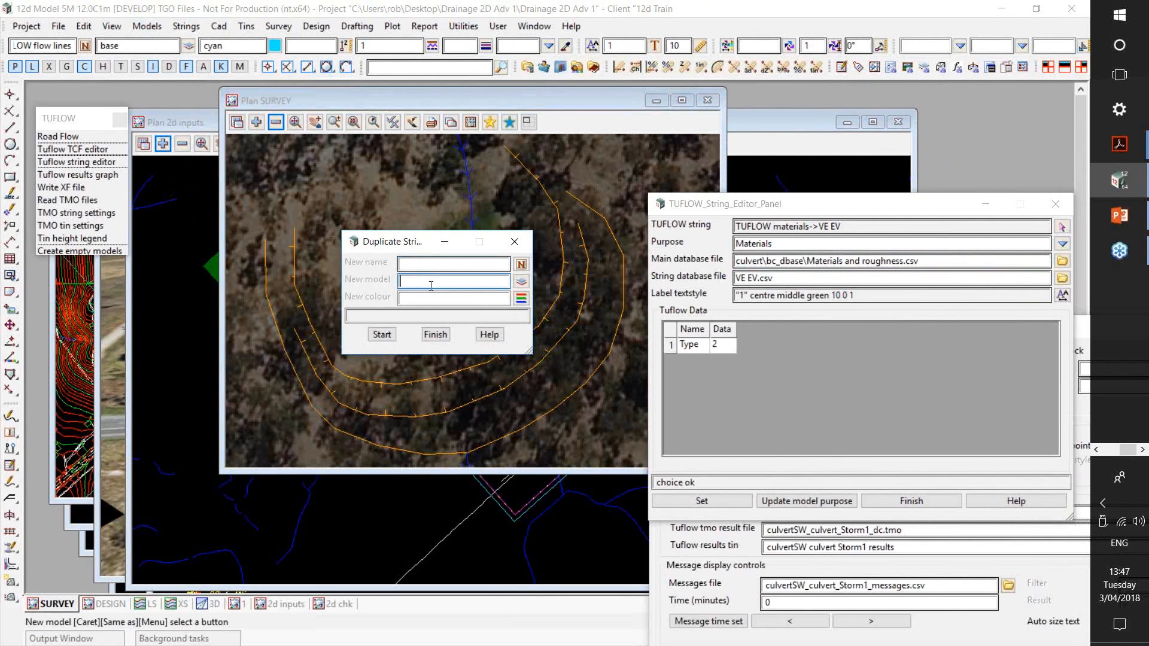
pyautogui.click(521, 280)
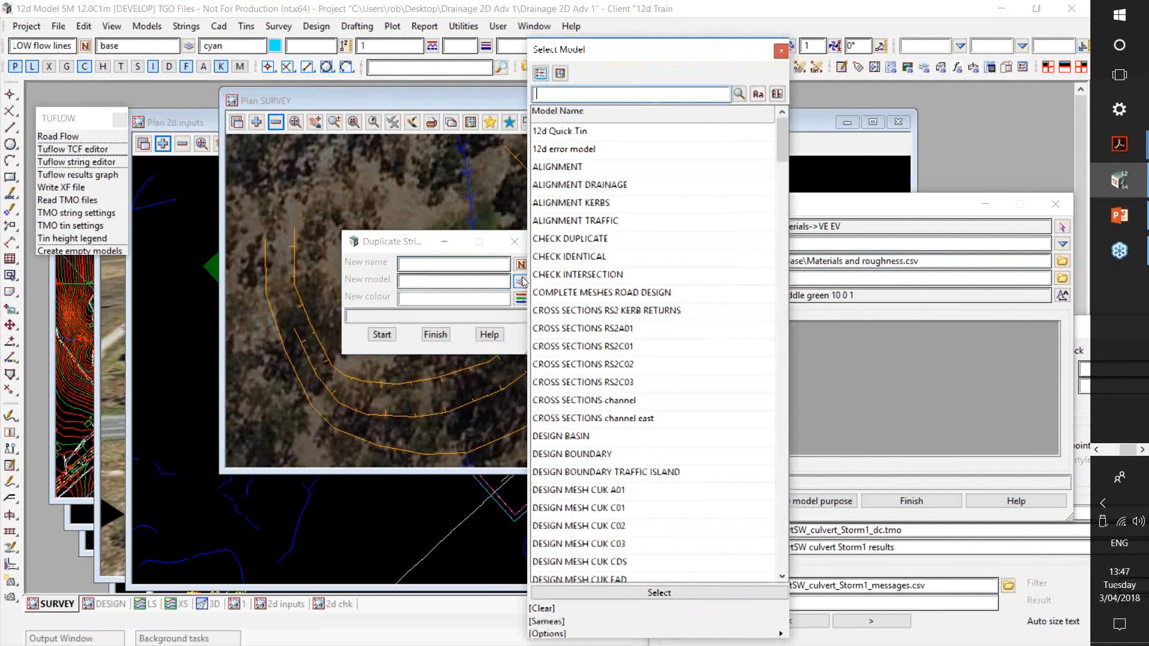
pyautogui.write('iwl')
pyautogui.click(594, 131)
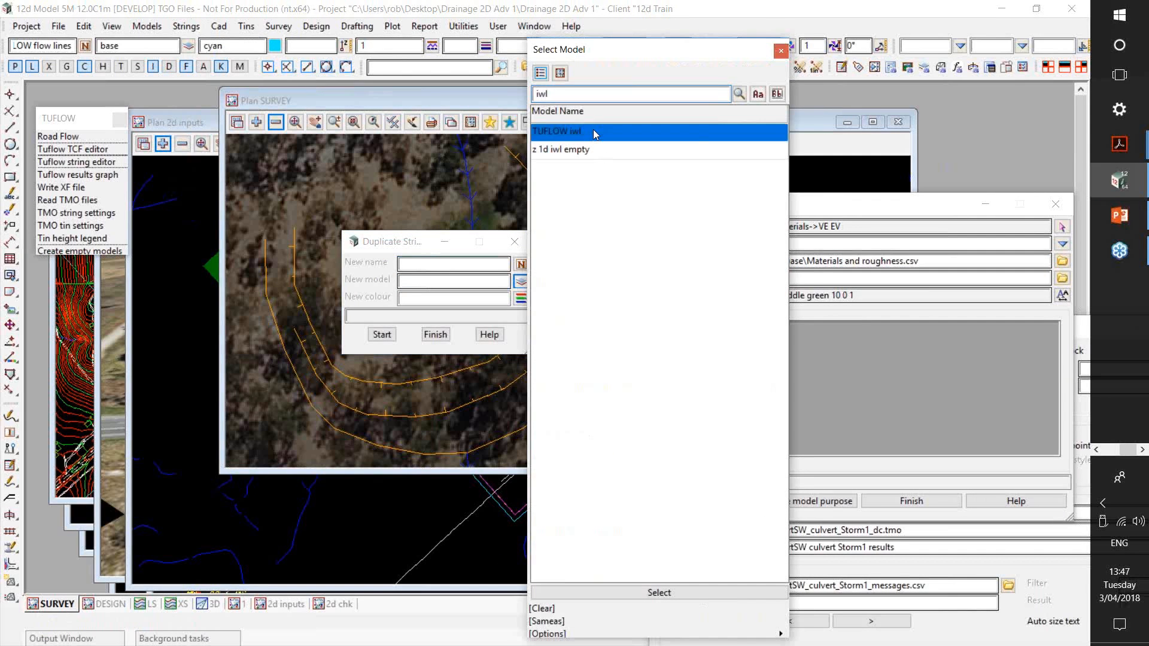
# Step: Duplicate the dam's cyan water surface string into the TUFLOW iwl model and finish the command
pyautogui.click(382, 335)
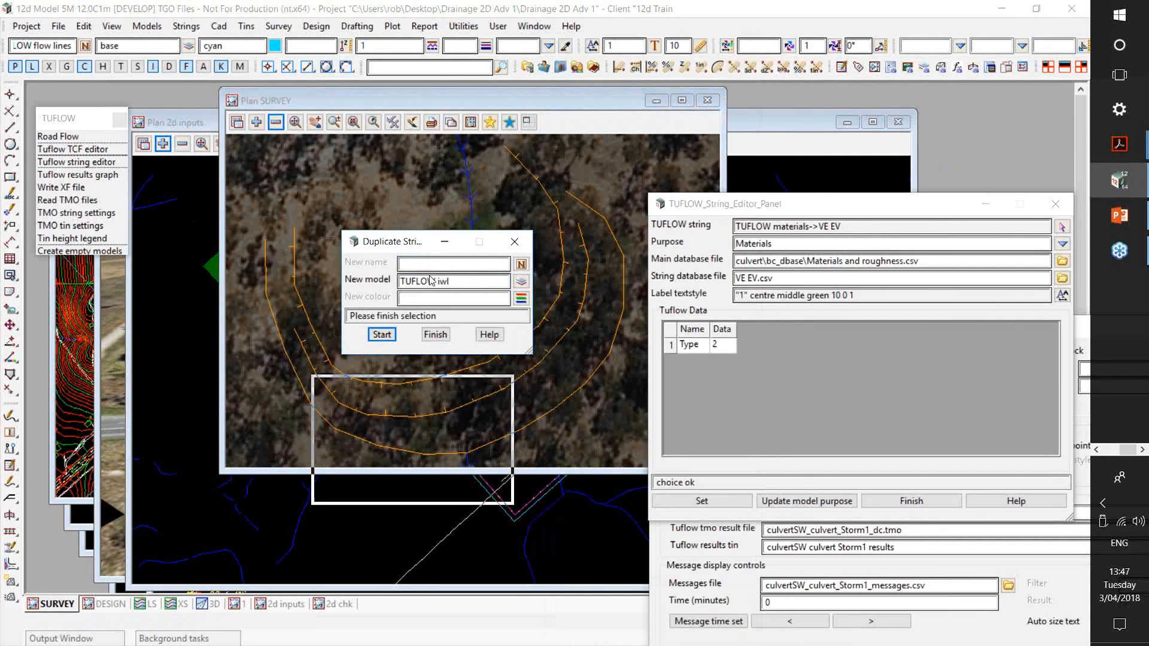
pyautogui.click(417, 263)
pyautogui.click(417, 264)
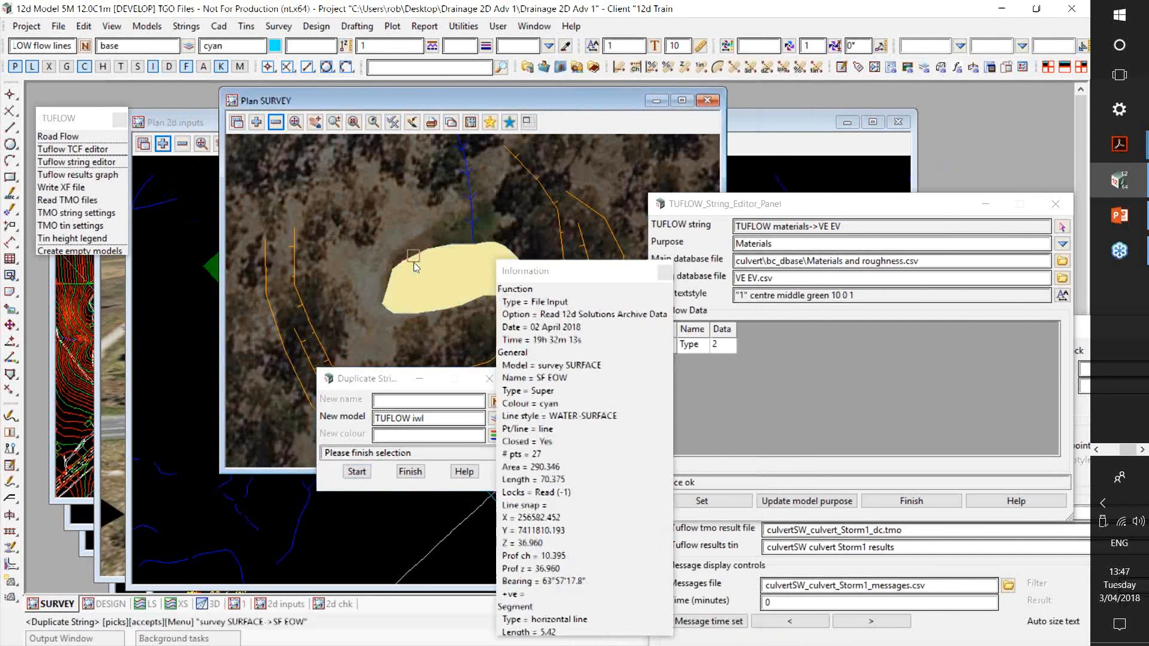
pyautogui.click(417, 268)
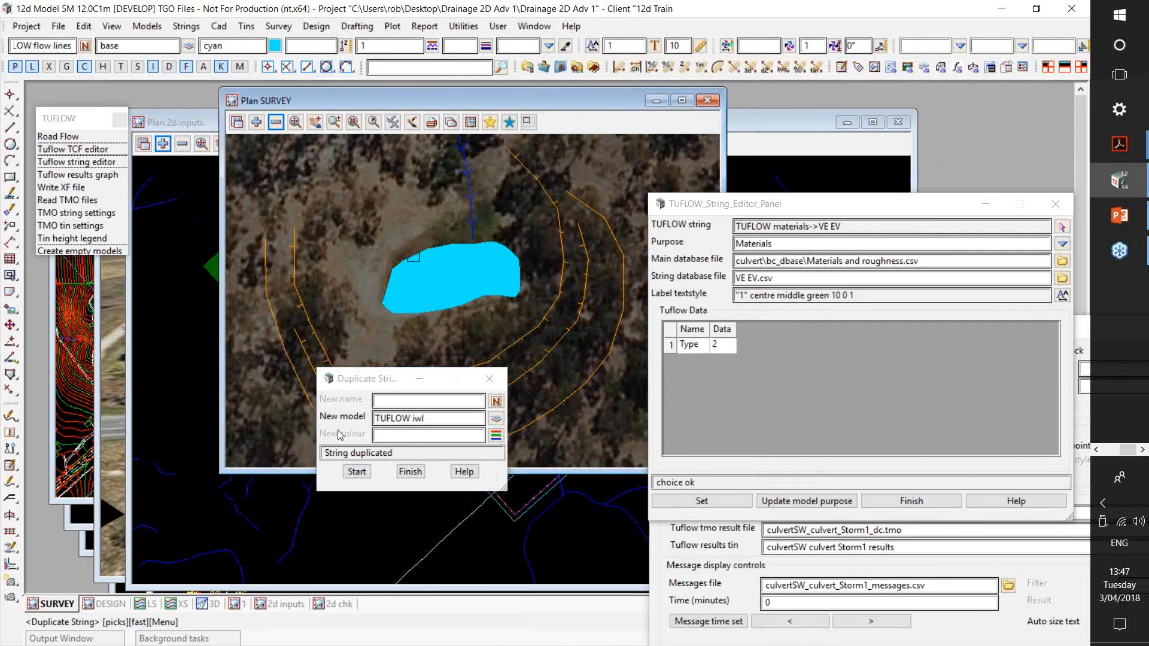
pyautogui.click(412, 472)
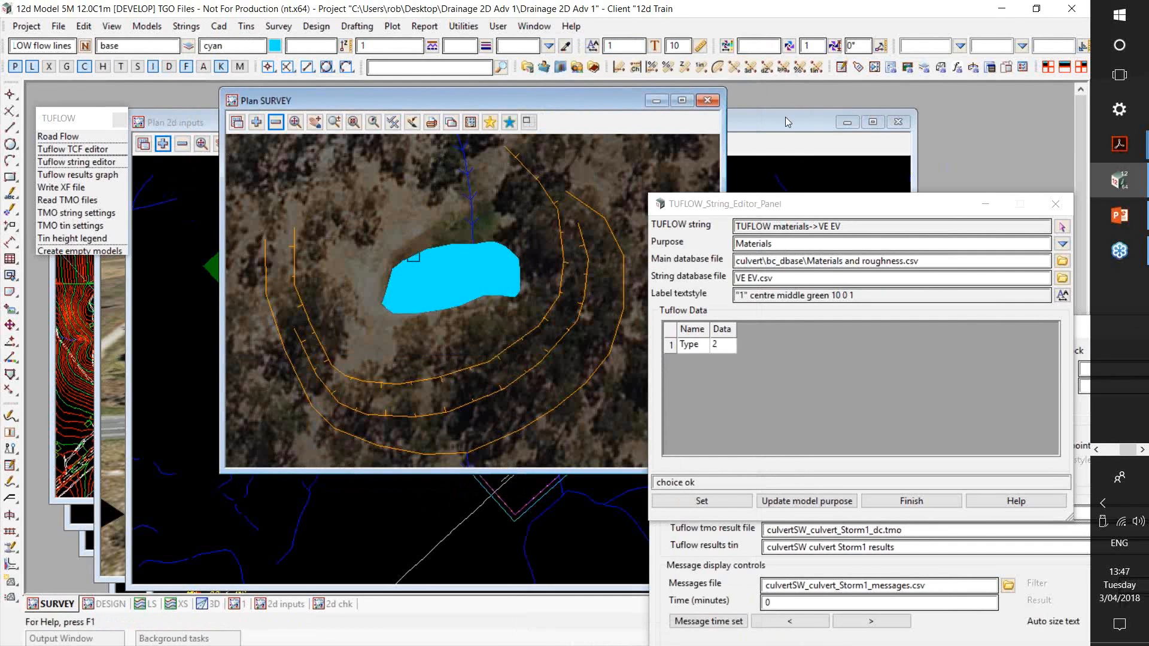
# Step: Add the TUFLOW iwl model to the 2d inputs plan, filtering the available models by iwl
pyautogui.click(657, 101)
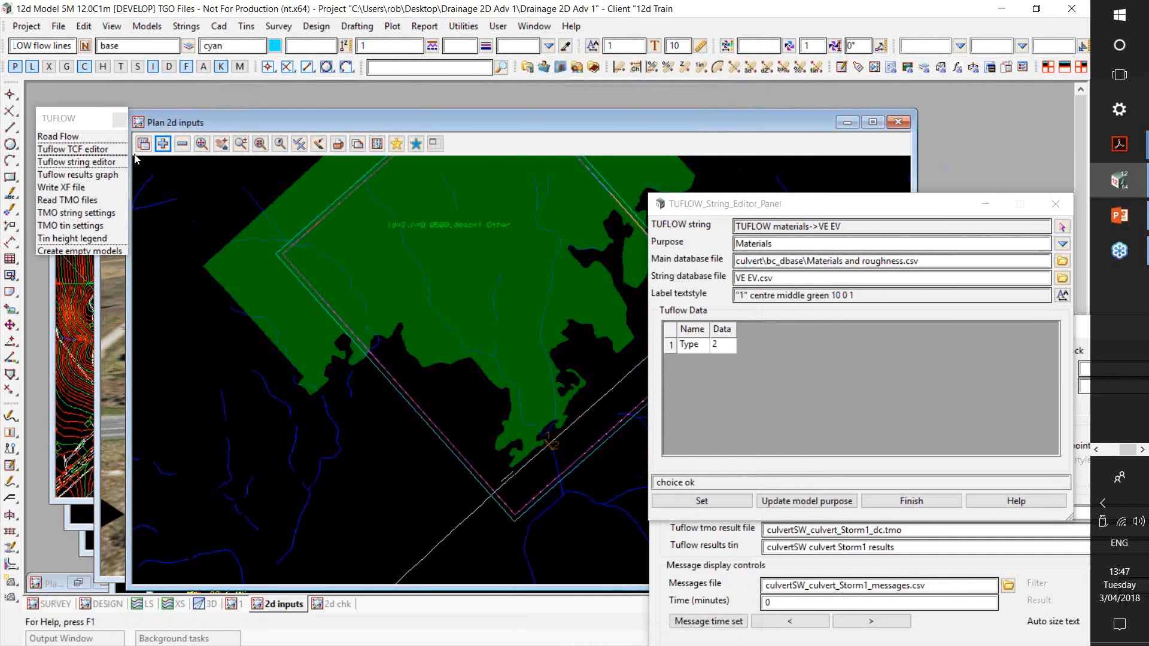
pyautogui.click(162, 143)
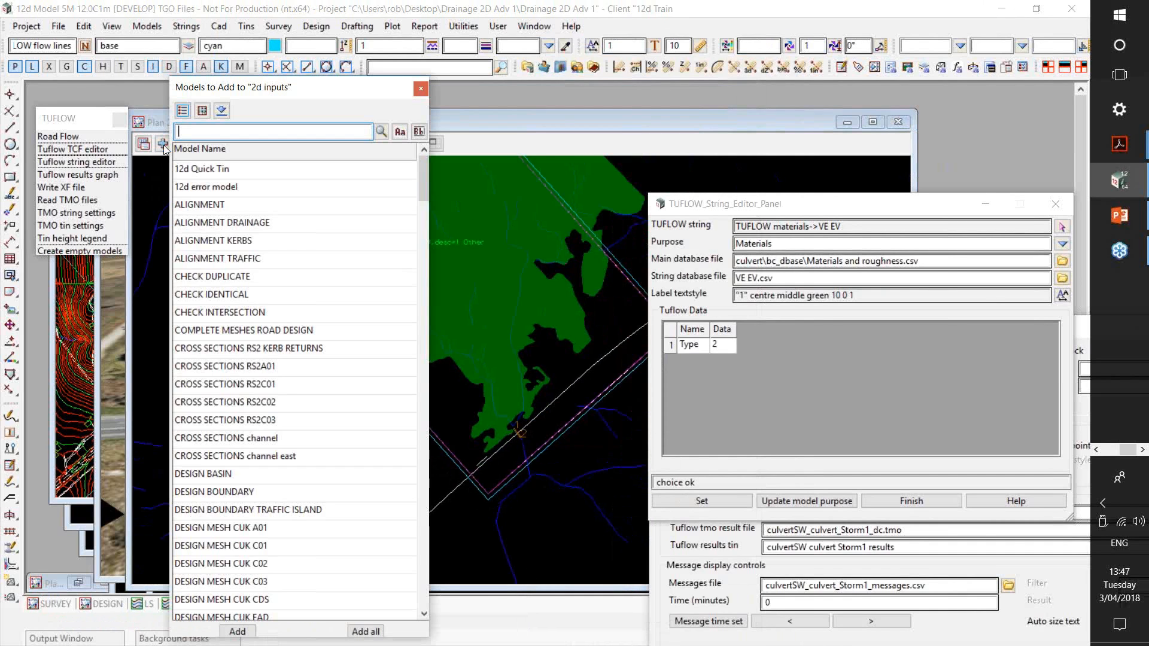
pyautogui.write('iwl')
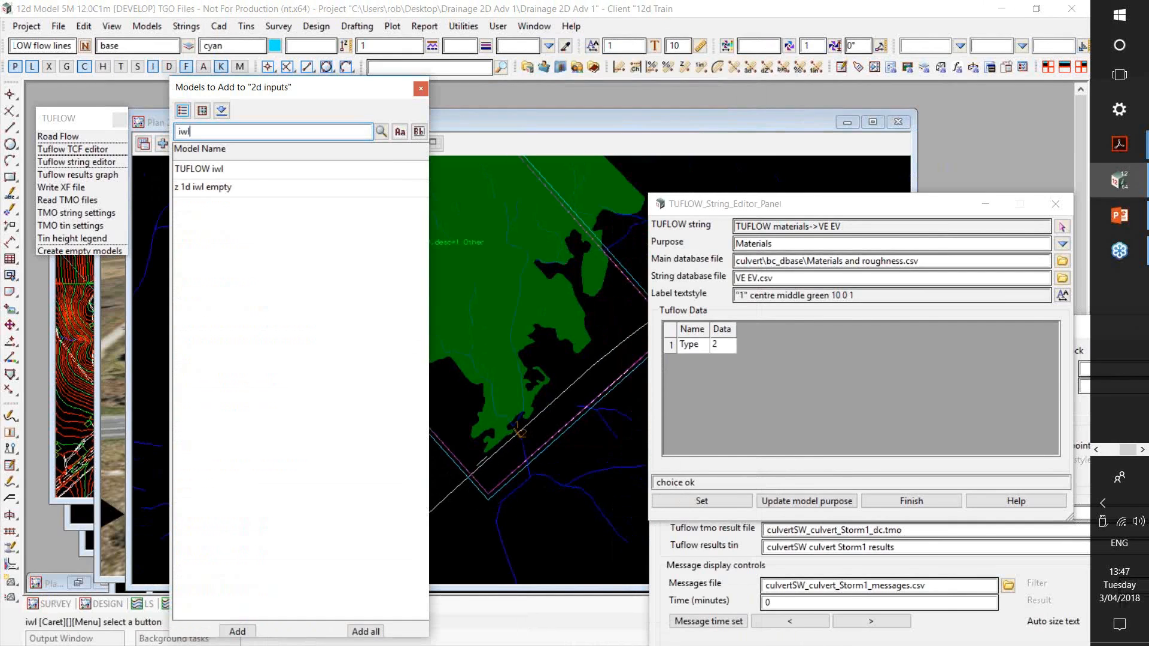
pyautogui.doubleClick(251, 169)
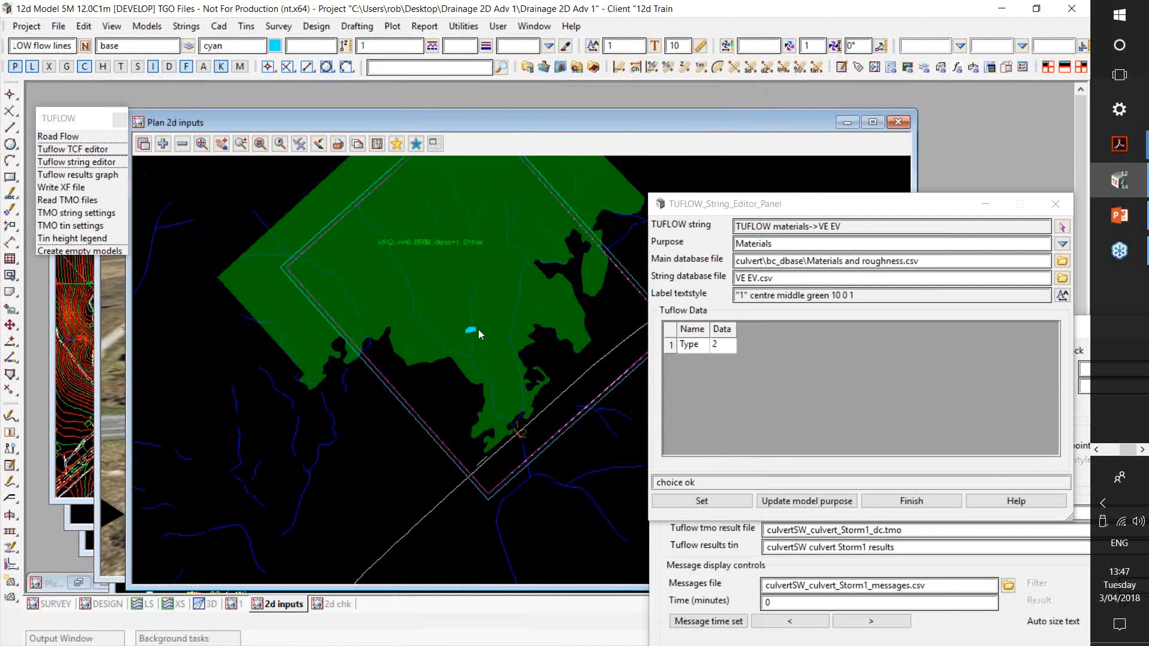
pyautogui.scroll(5, 466, 321)
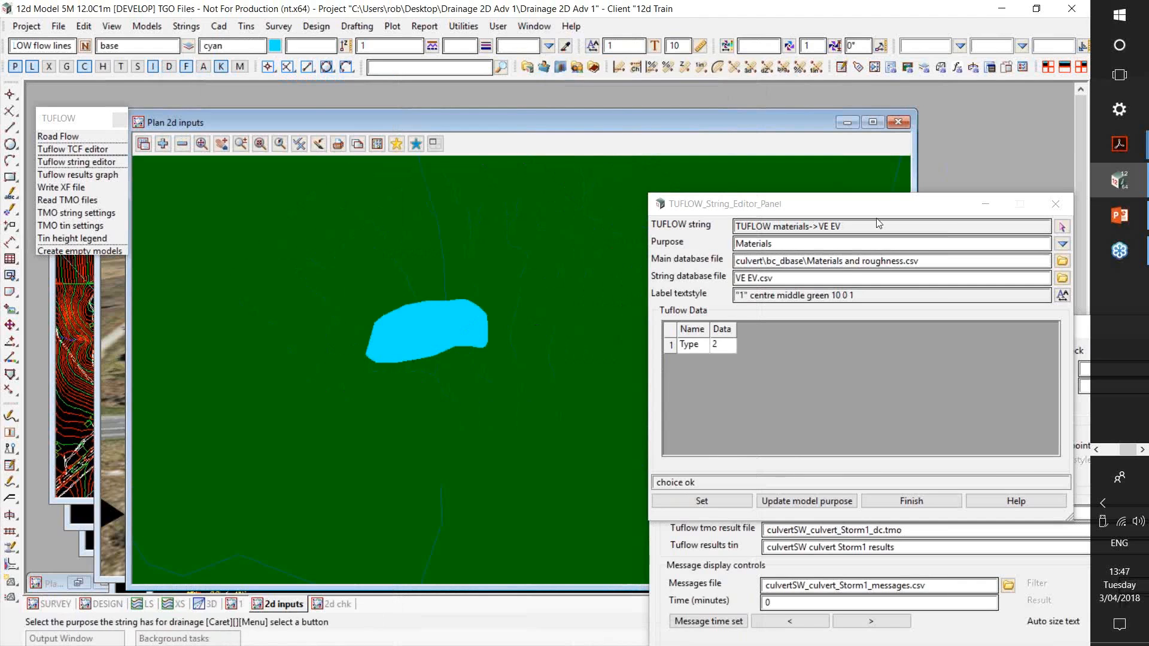
# Step: Load the duplicated water surface string in the 2d inputs plan into the TUFLOW string editor
pyautogui.moveTo(872, 206); pyautogui.dragTo(381, 400)
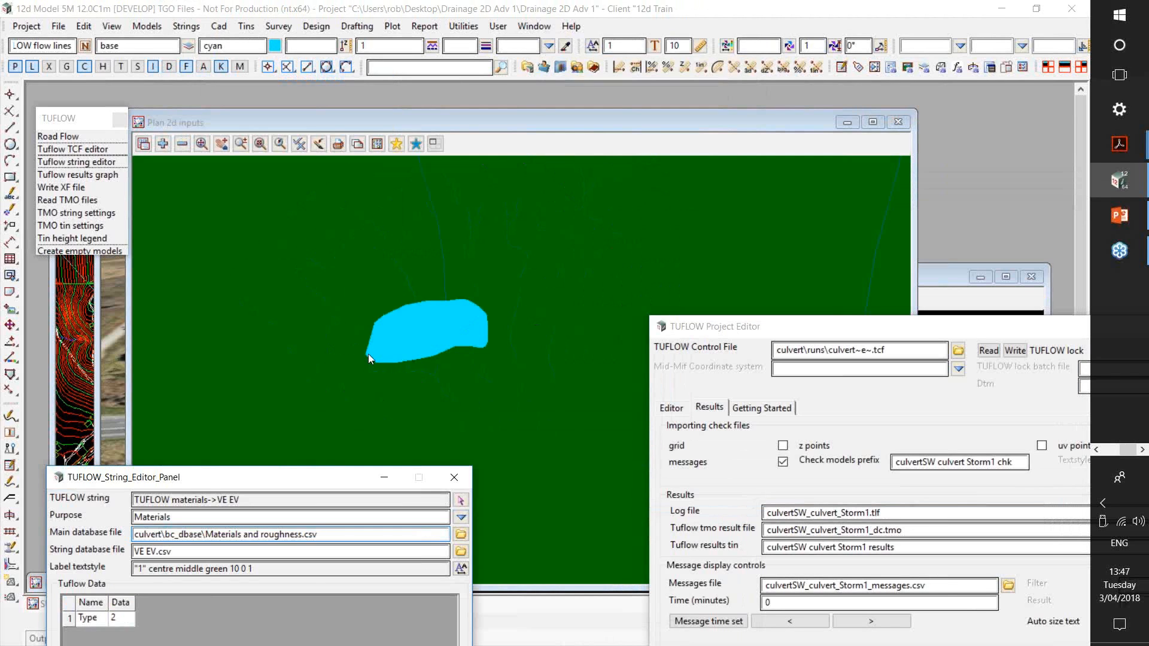
pyautogui.click(460, 503)
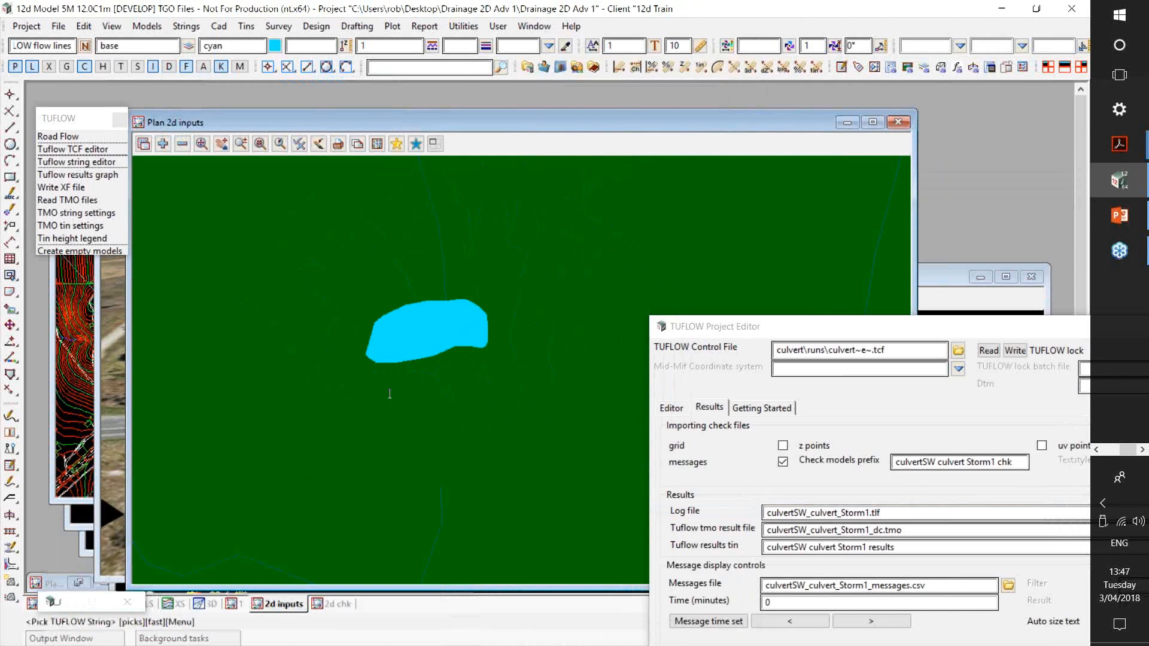
pyautogui.click(390, 394)
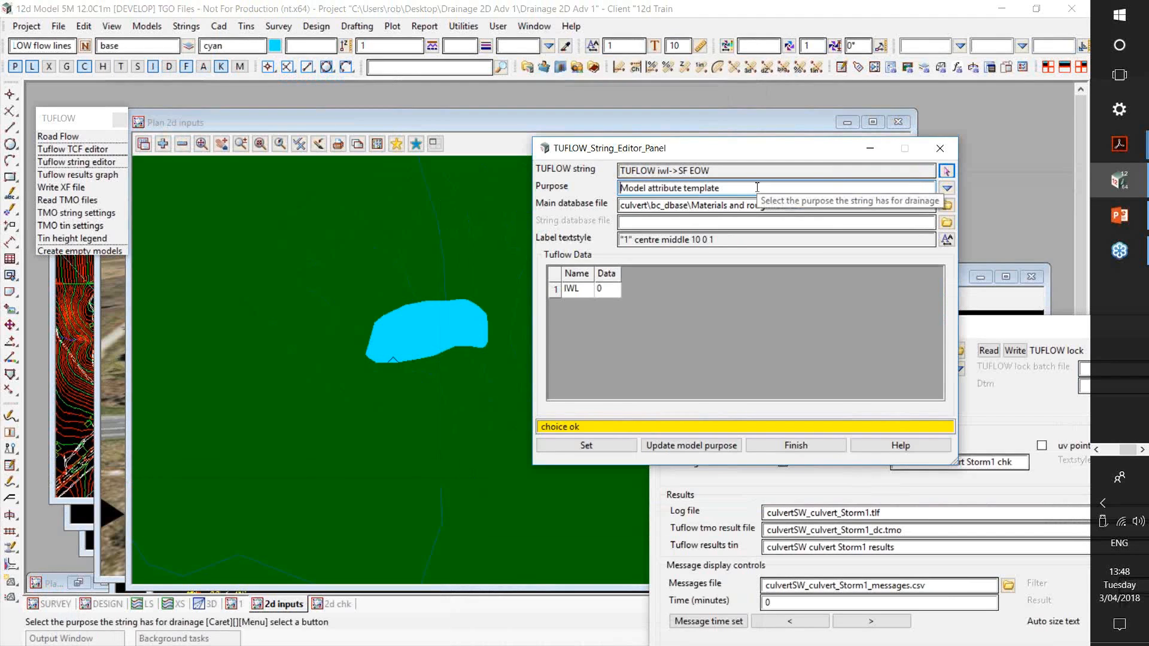
pyautogui.click(757, 188)
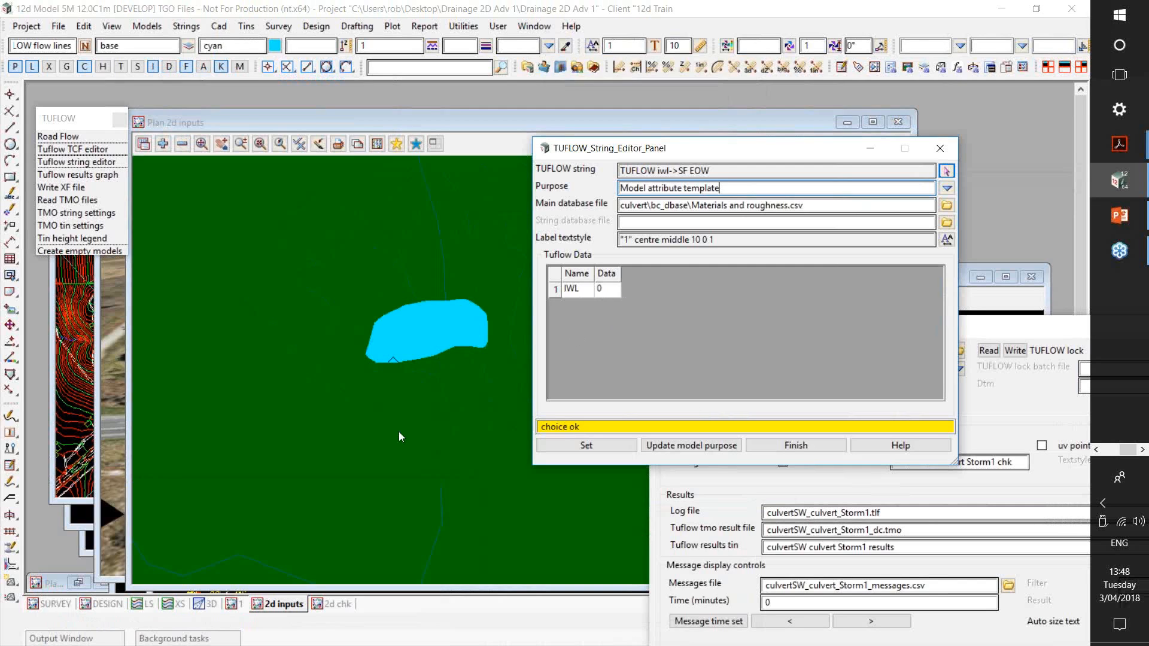
# Step: Inquire on the water surface string for its level and set its IWL value to 36.96
pyautogui.click(401, 336)
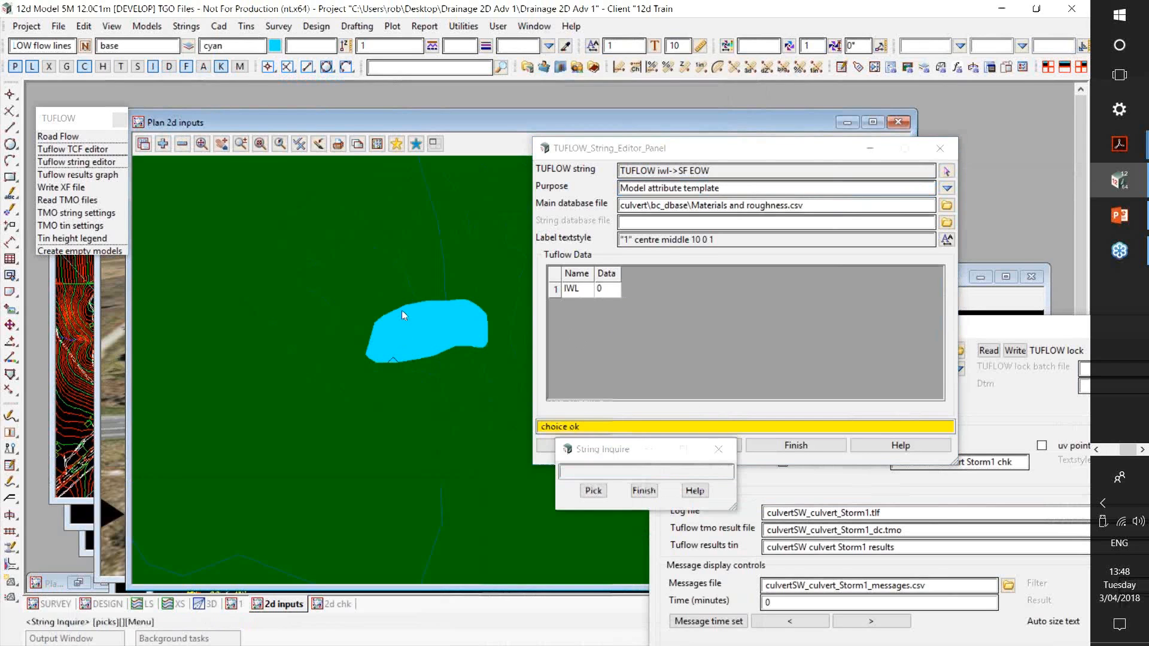
pyautogui.click(405, 316)
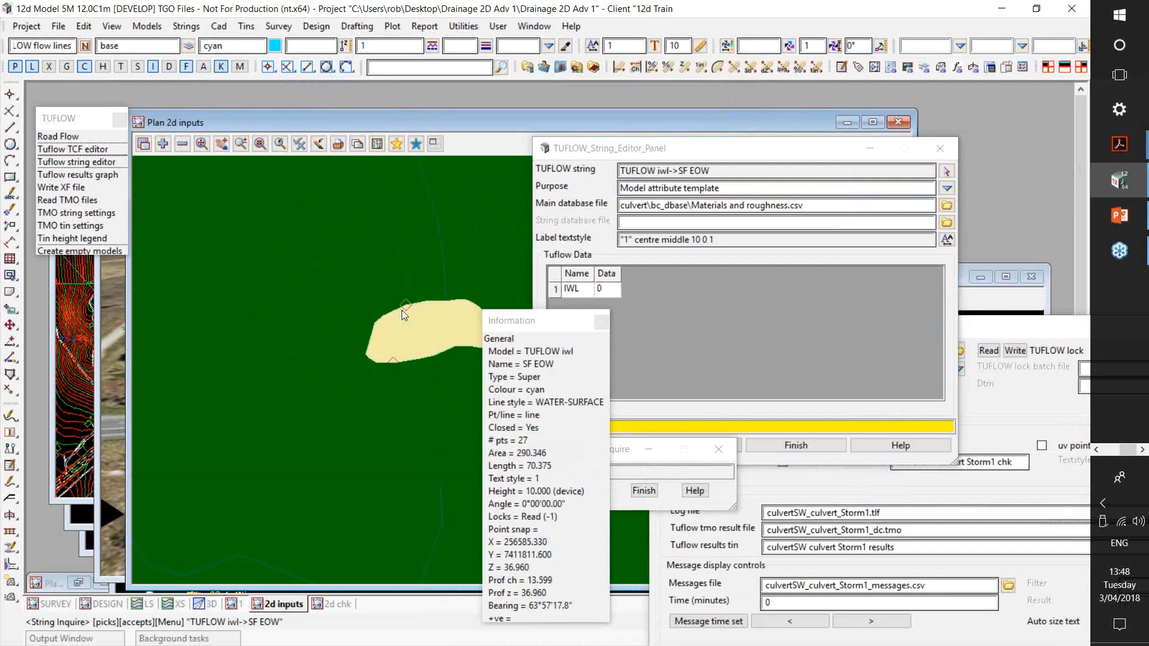
pyautogui.click(605, 290)
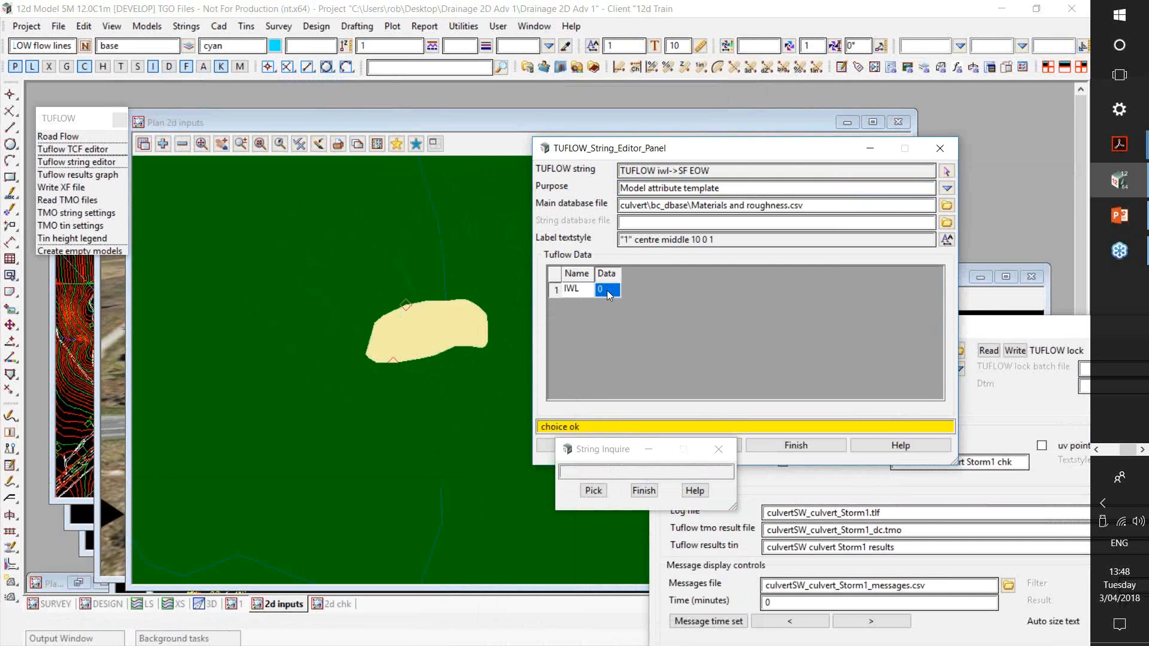
pyautogui.click(605, 289)
pyautogui.write('36.96')
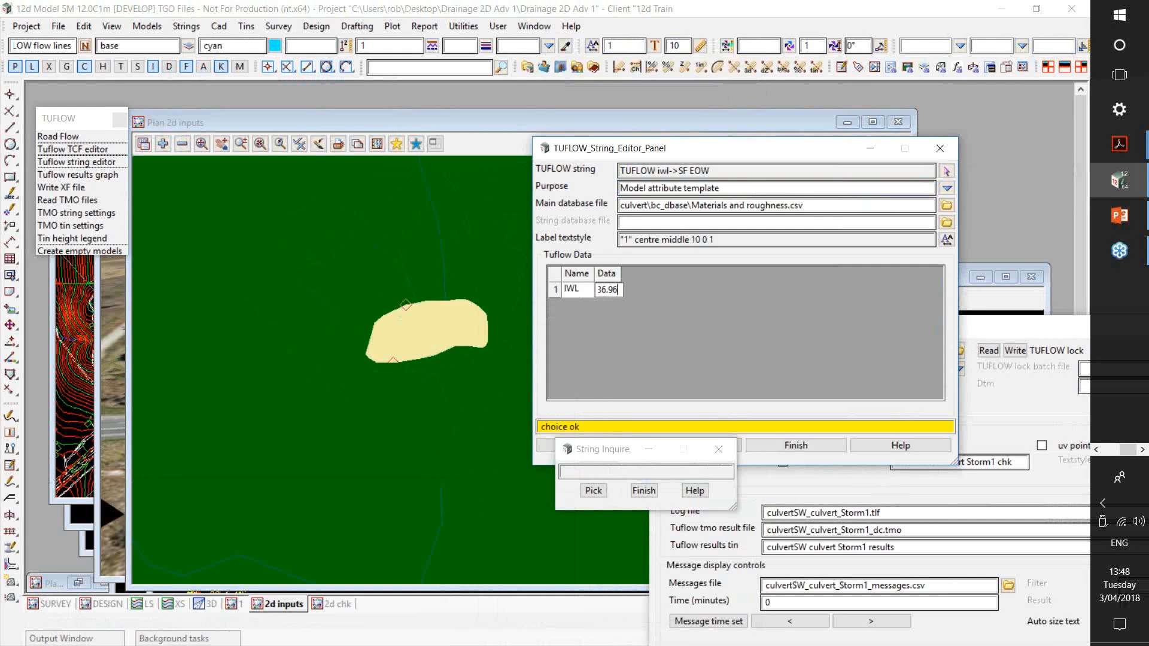
# Step: Close the string inquiry, then save the IWL attribute by updating the model purpose to Model attribute template
pyautogui.click(650, 492)
pyautogui.click(588, 446)
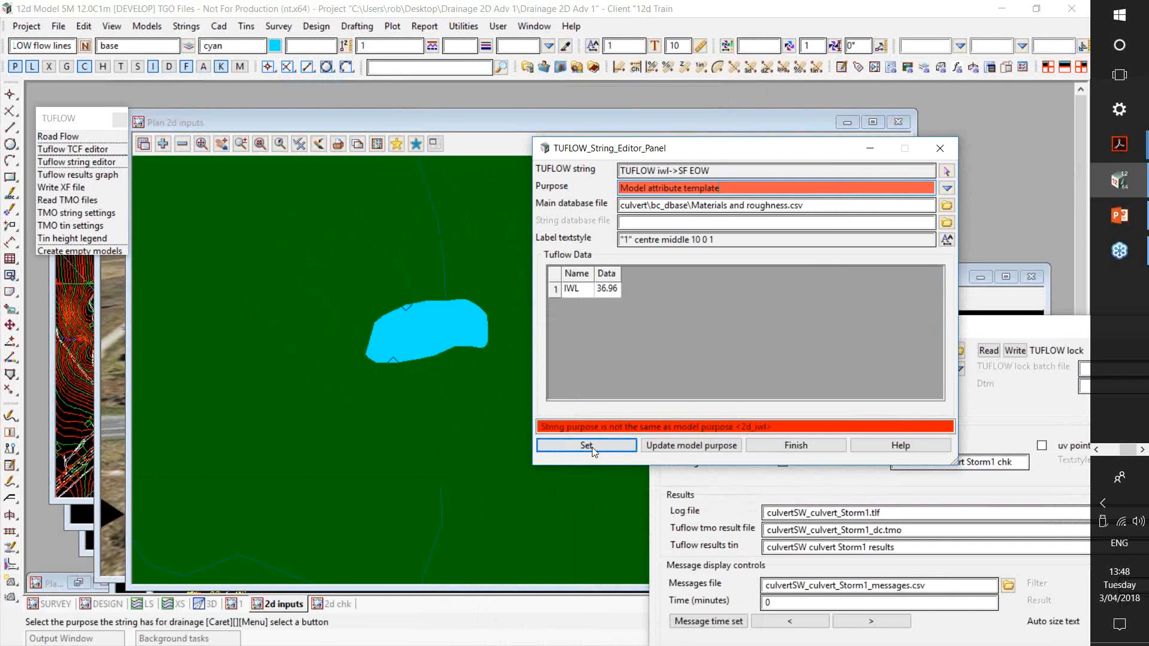
pyautogui.click(683, 448)
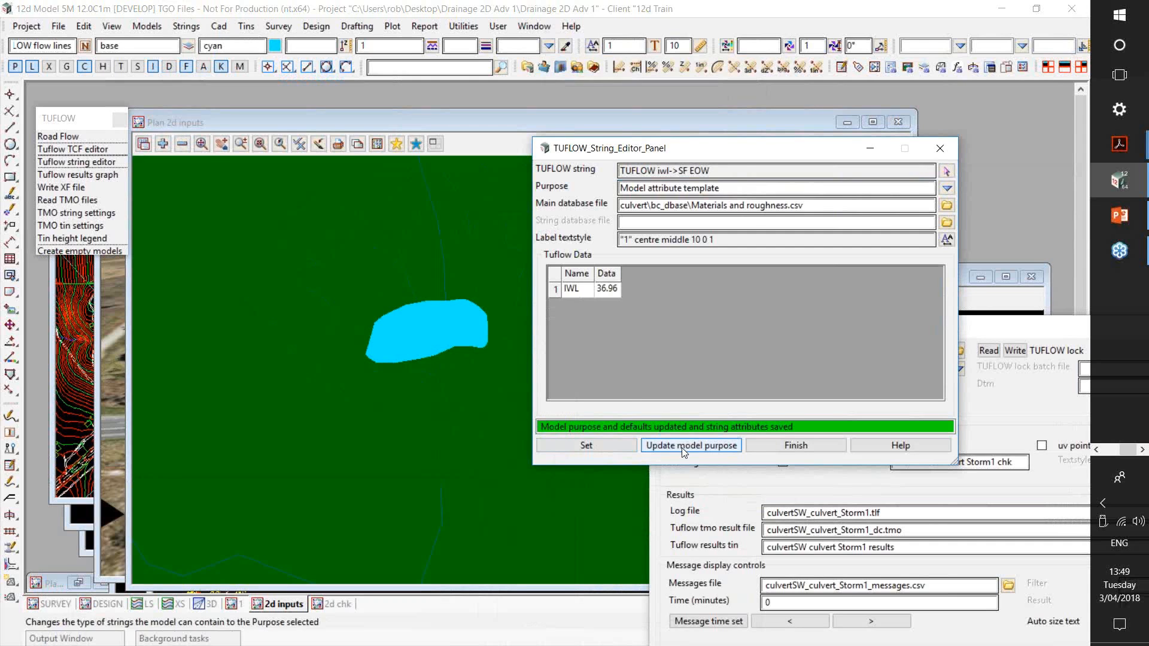
pyautogui.hotkey('alt', 'Tab')
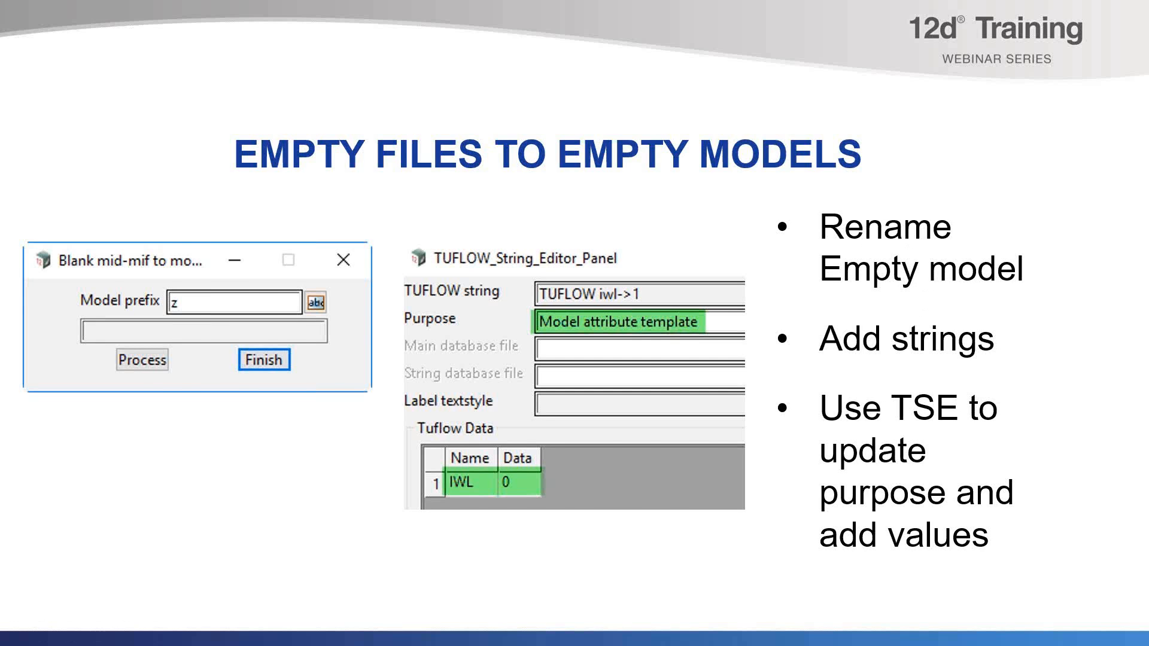
pyautogui.press('Right')
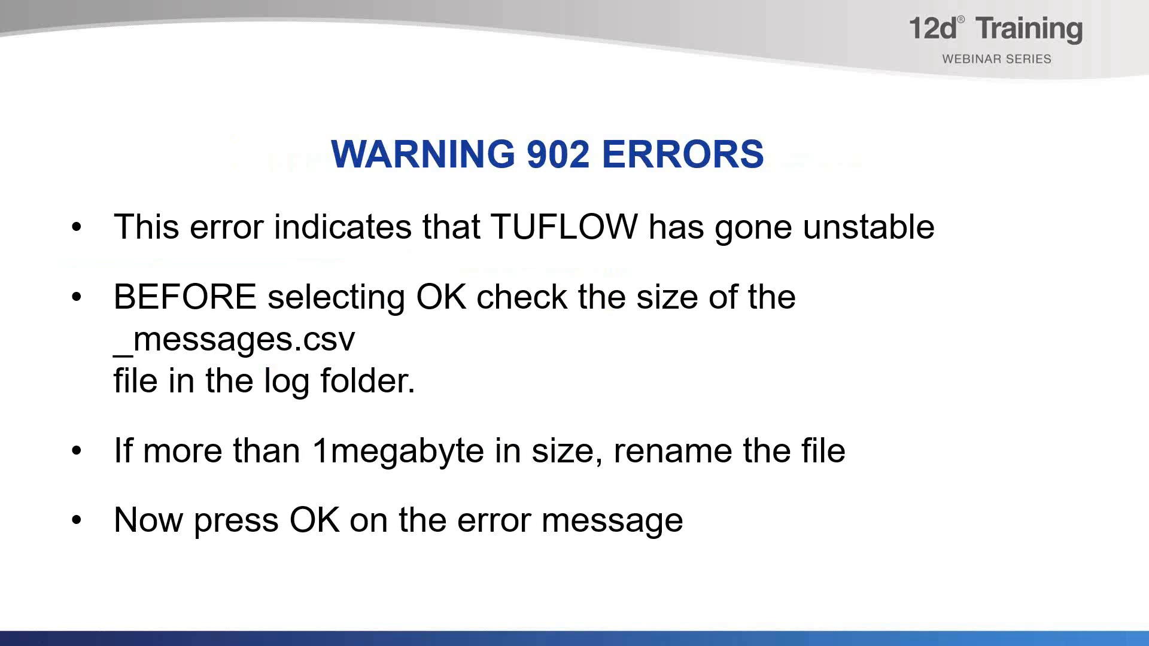
pyautogui.hotkey('alt', 'Tab')
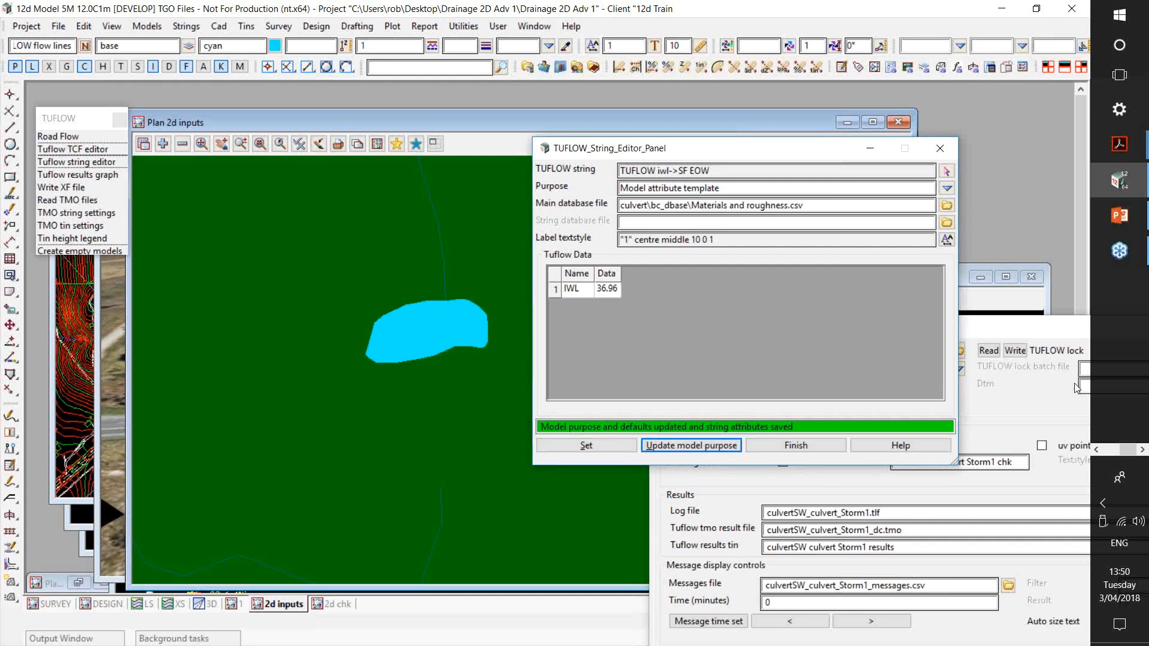
# Step: Finish the TUFLOW string editor and bring the TUFLOW Project Editor fully into view over the 2d inputs plan
pyautogui.click(794, 450)
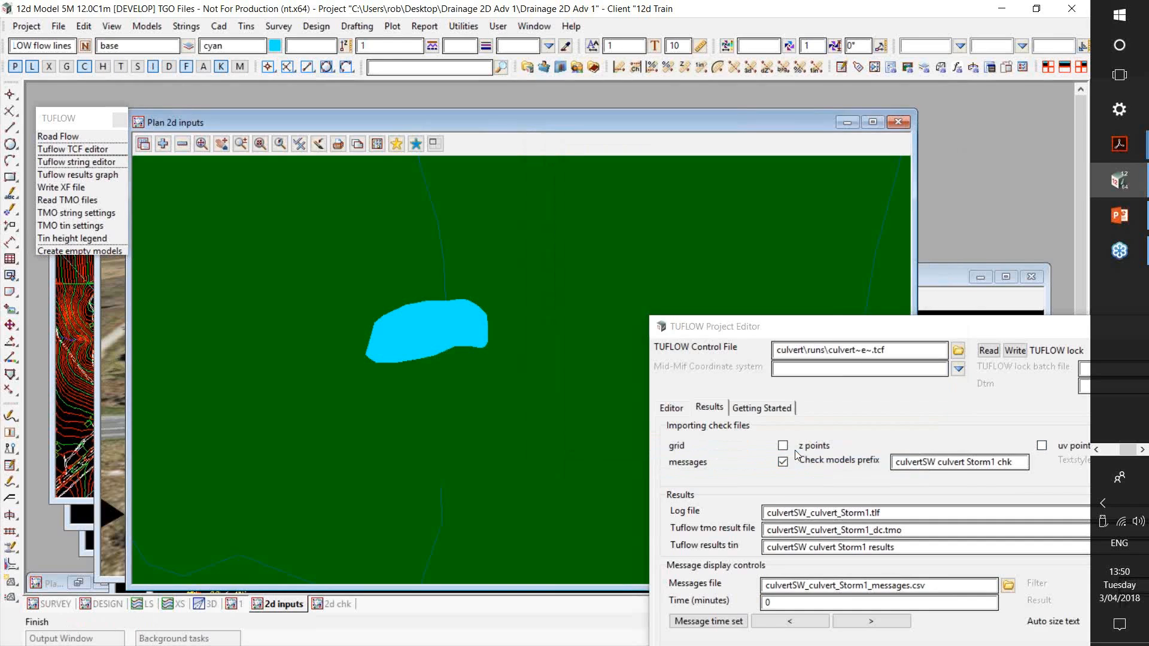
pyautogui.moveTo(857, 328); pyautogui.dragTo(757, 111)
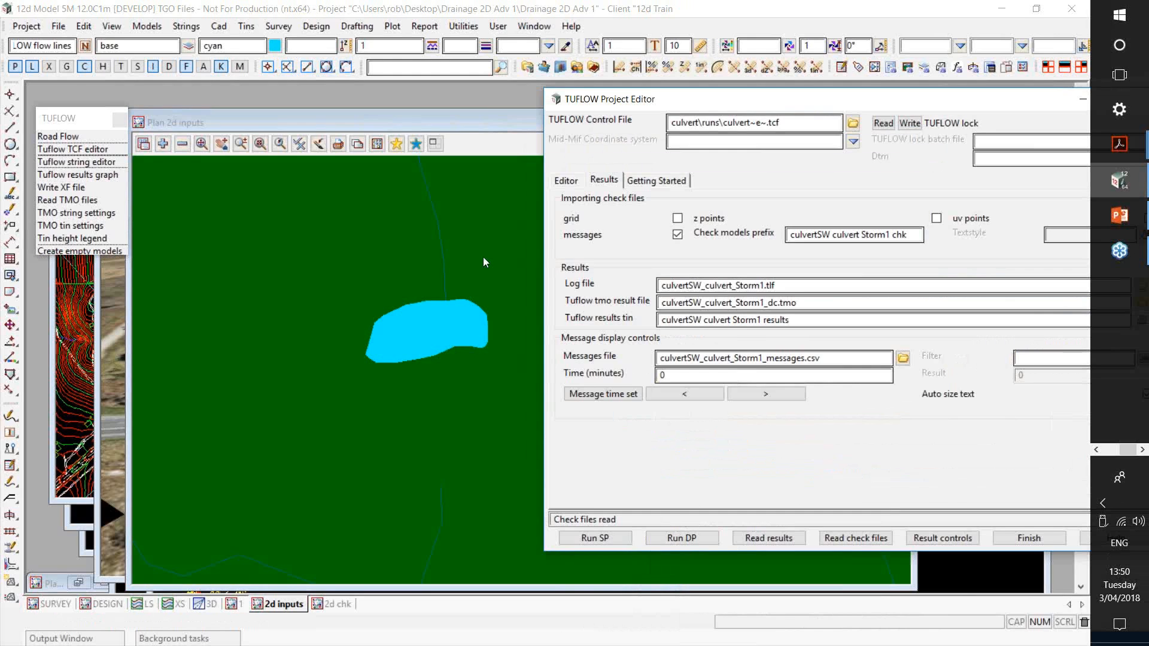
pyautogui.scroll(-1, 492, 320)
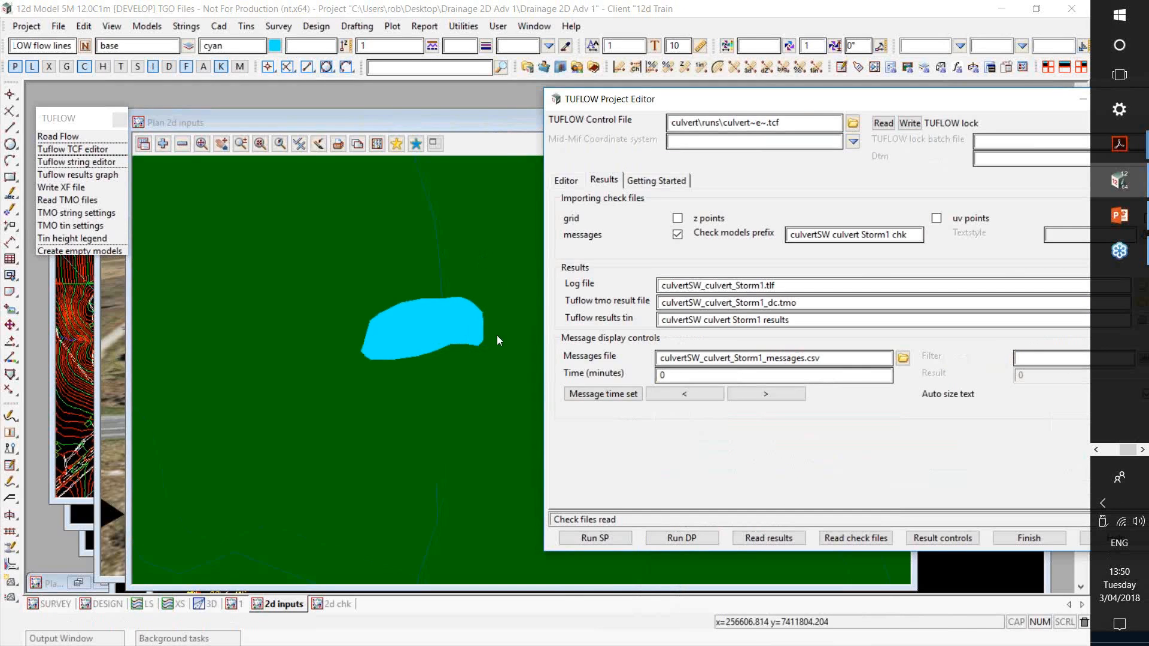
pyautogui.scroll(1, 497, 339)
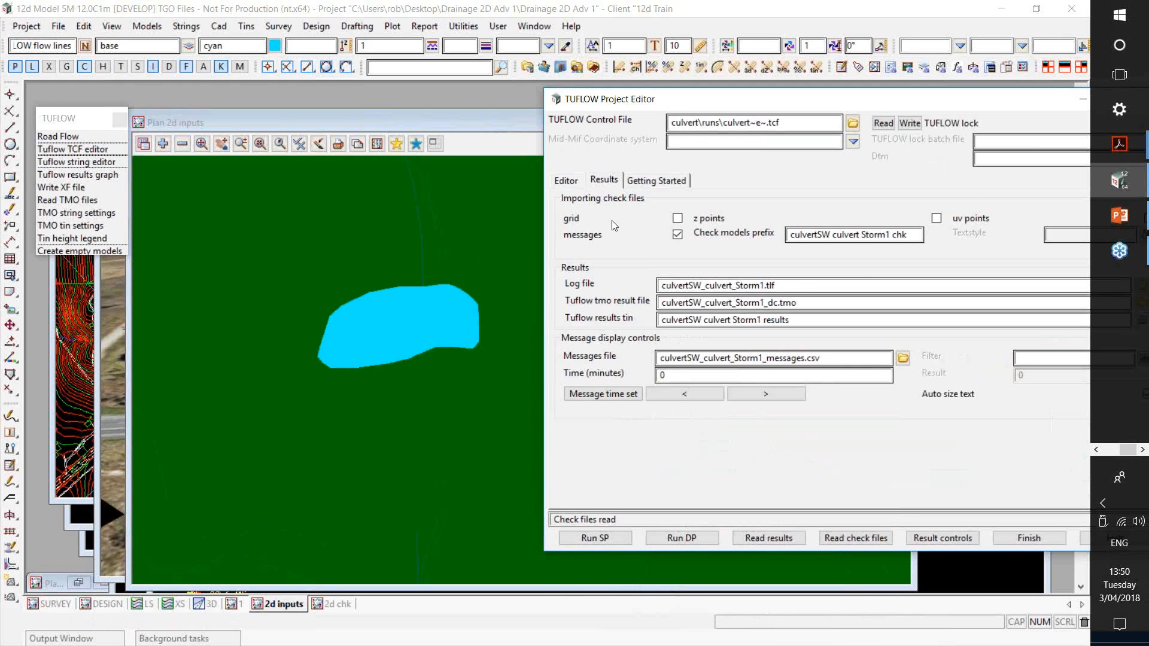
# Step: Insert a new command directly below the Read MI 12d Network entry in the TUFLOW control file
pyautogui.click(566, 182)
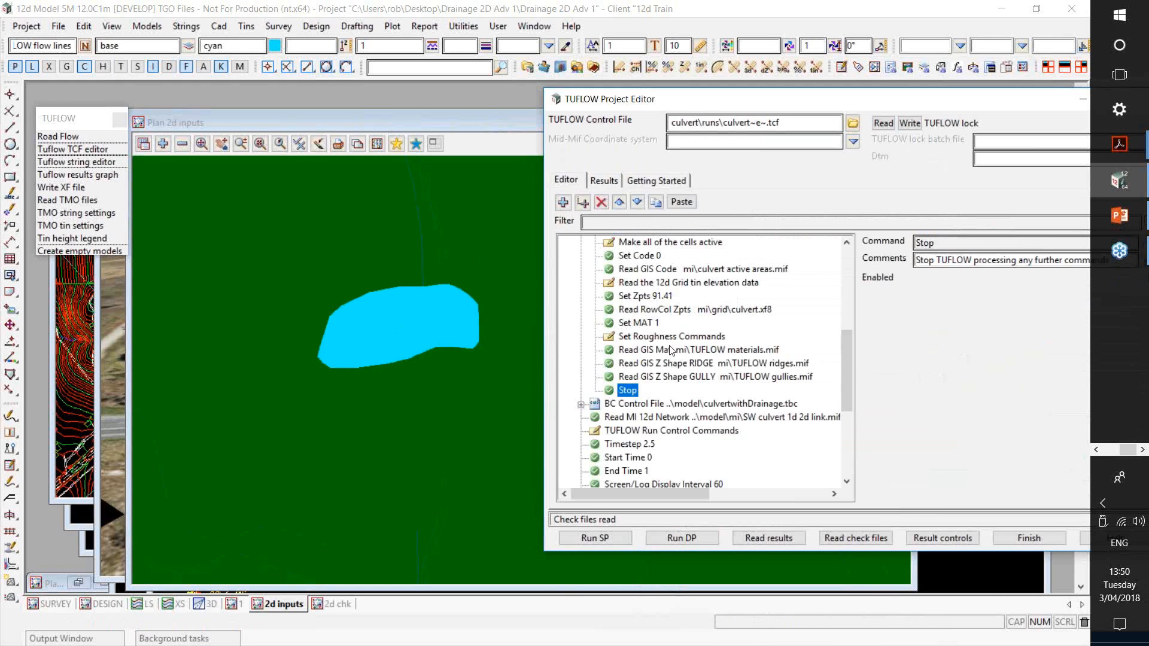
pyautogui.click(617, 416)
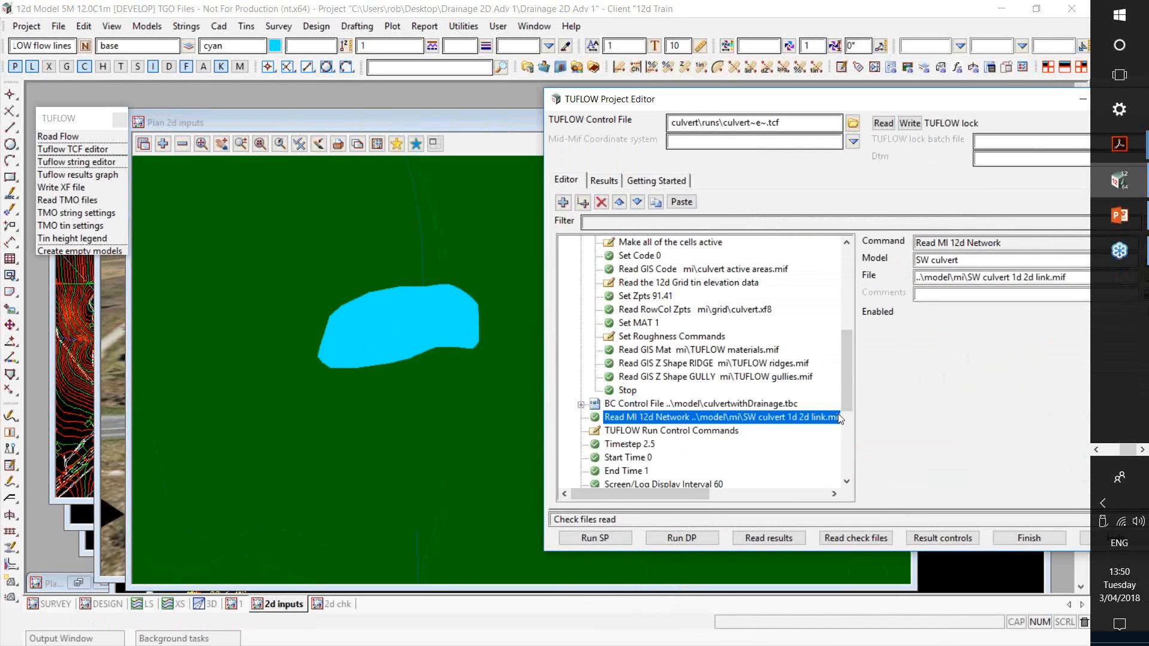
pyautogui.click(576, 210)
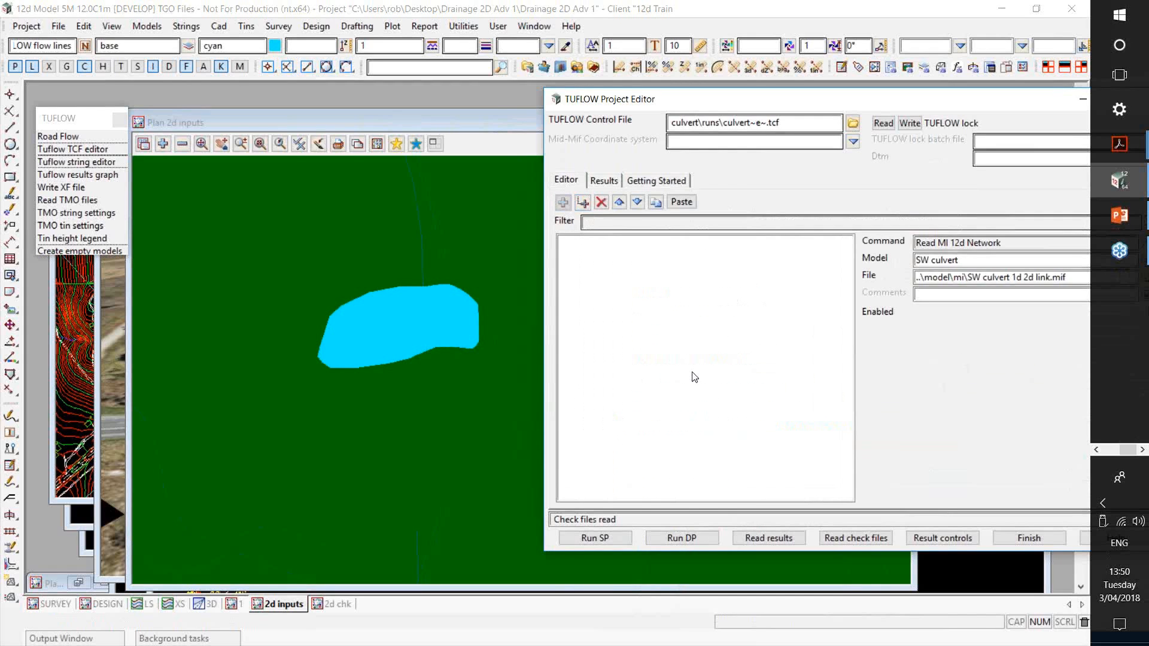
pyautogui.moveTo(814, 103); pyautogui.dragTo(505, 86)
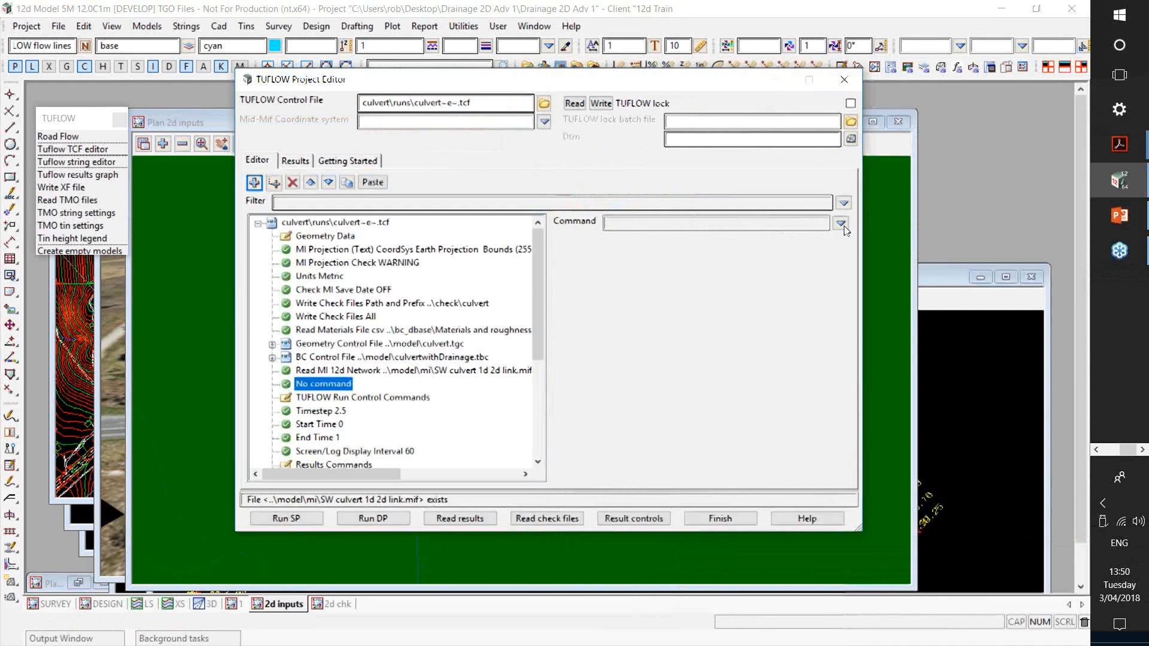
# Step: Set the new entry's command to Read MI IWL
pyautogui.click(841, 224)
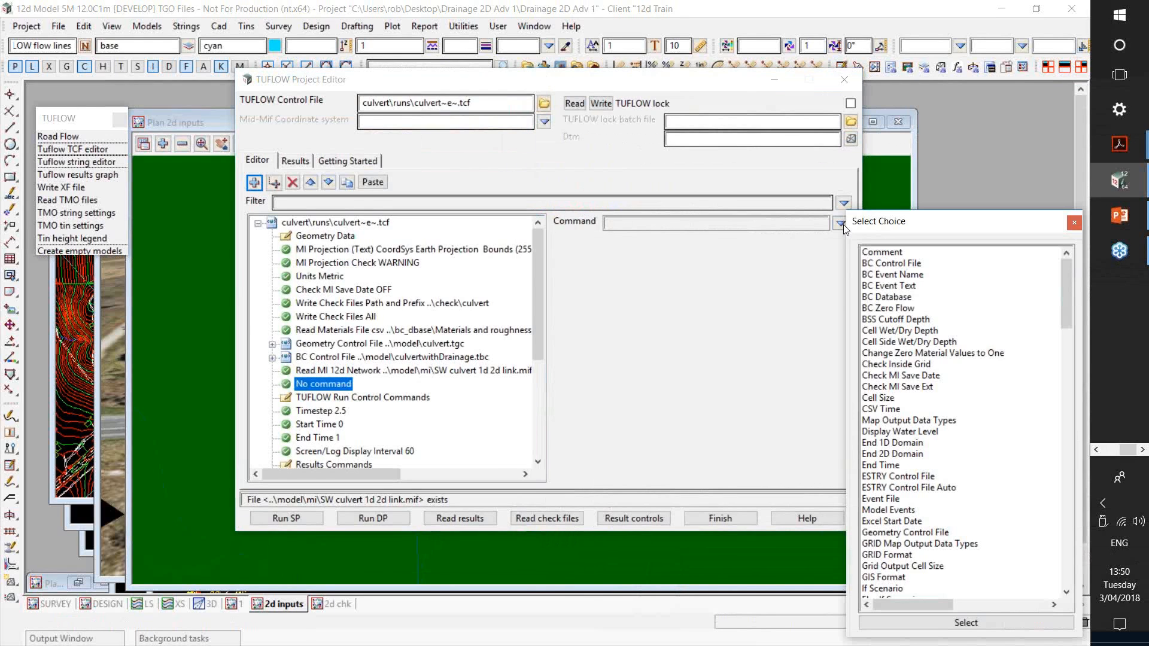
pyautogui.click(891, 287)
pyautogui.press('r')
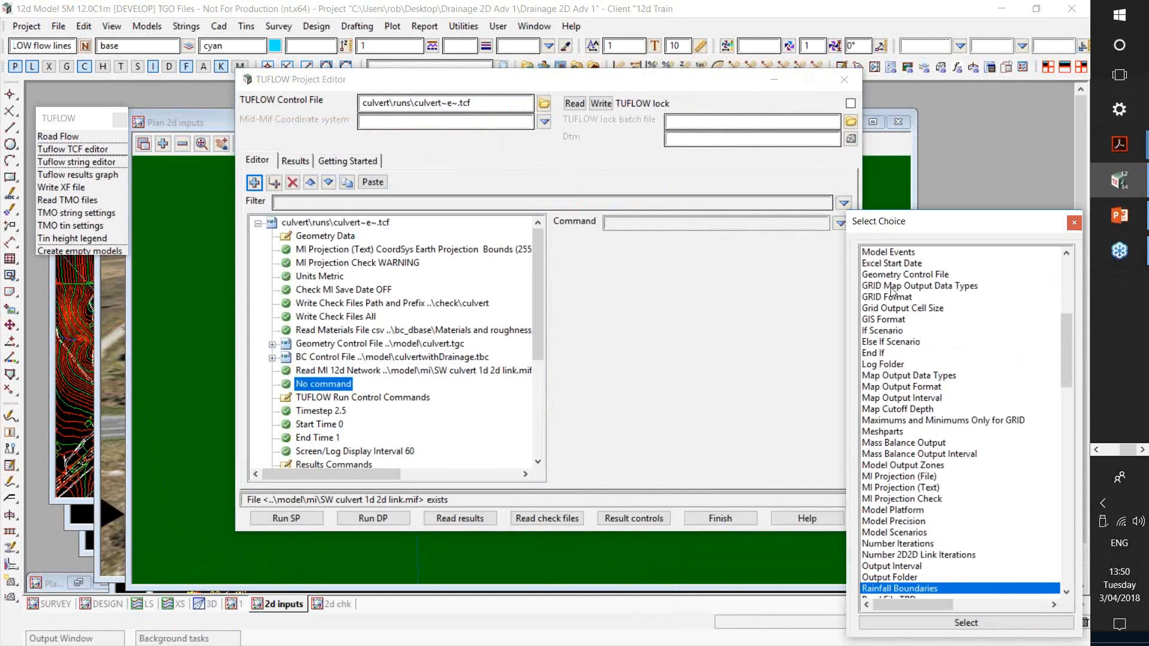
pyautogui.press('Down')
pyautogui.press('Down')
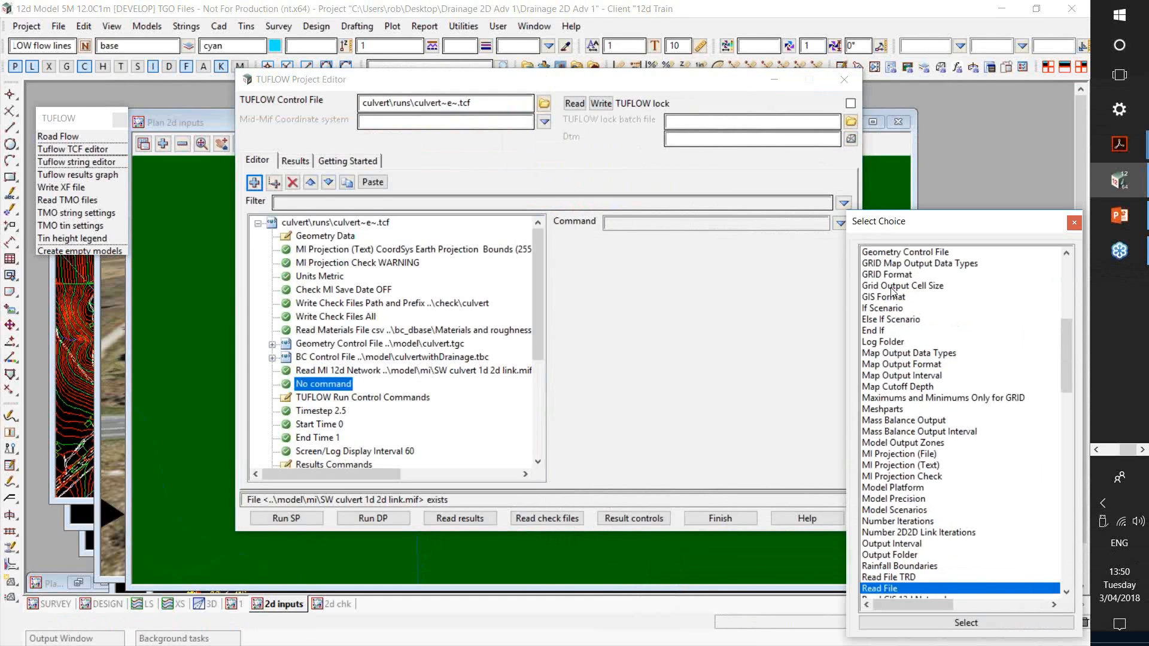
pyautogui.press('Down')
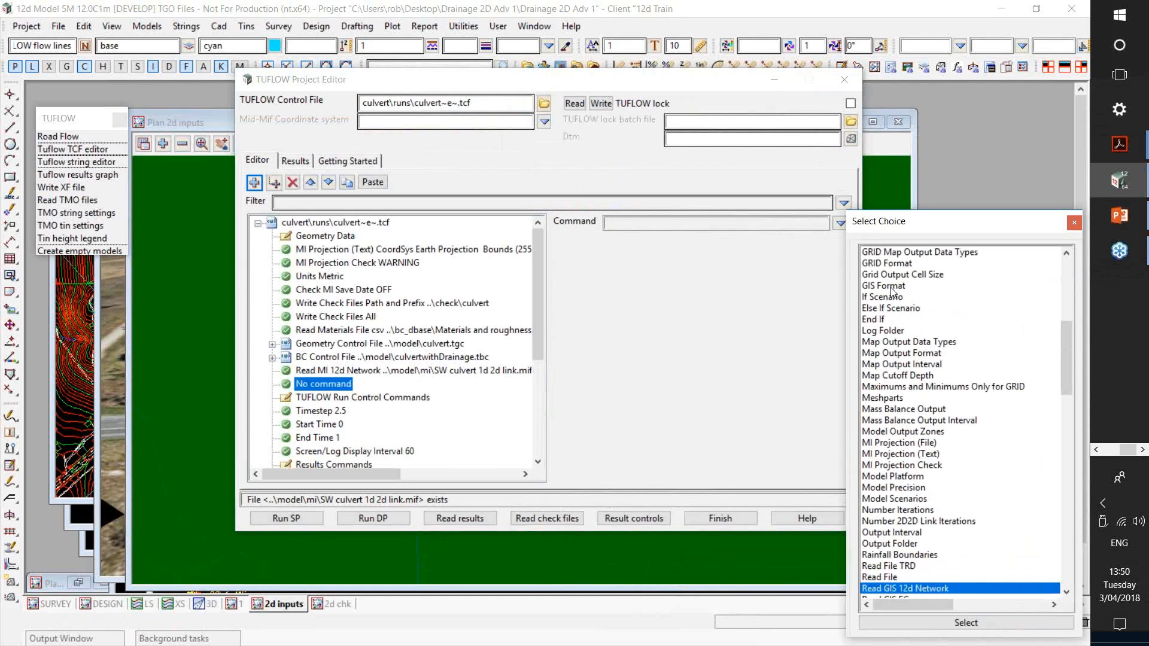
pyautogui.press('Down')
pyautogui.press('Down')
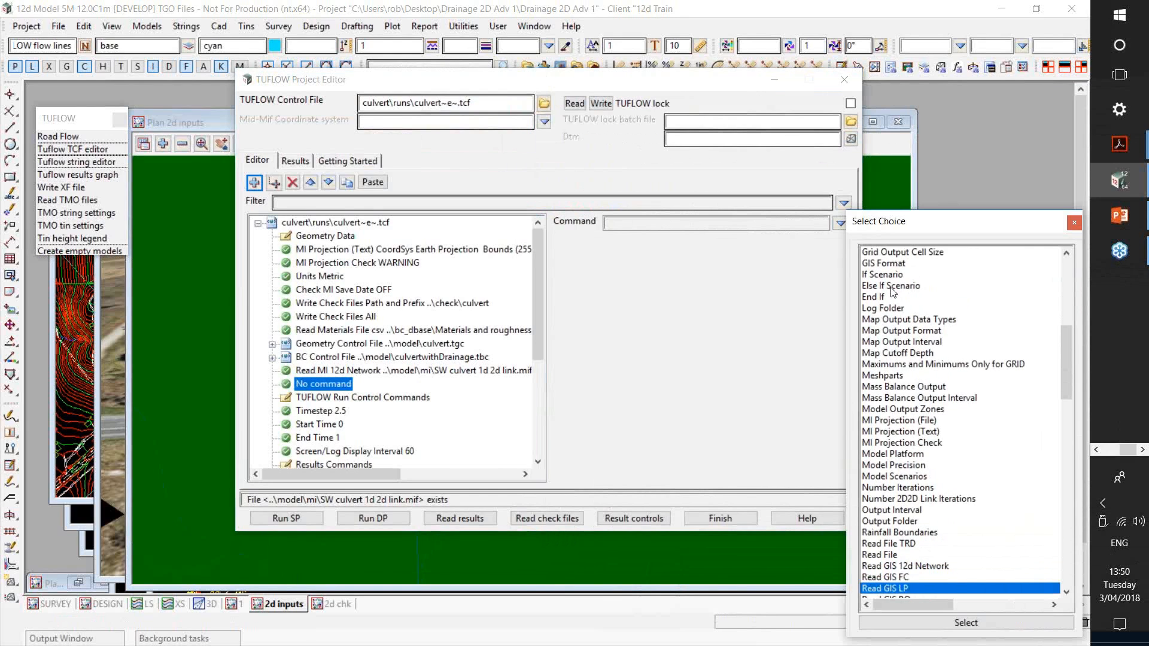
pyautogui.press('Down')
pyautogui.press('Down')
pyautogui.press('Down')
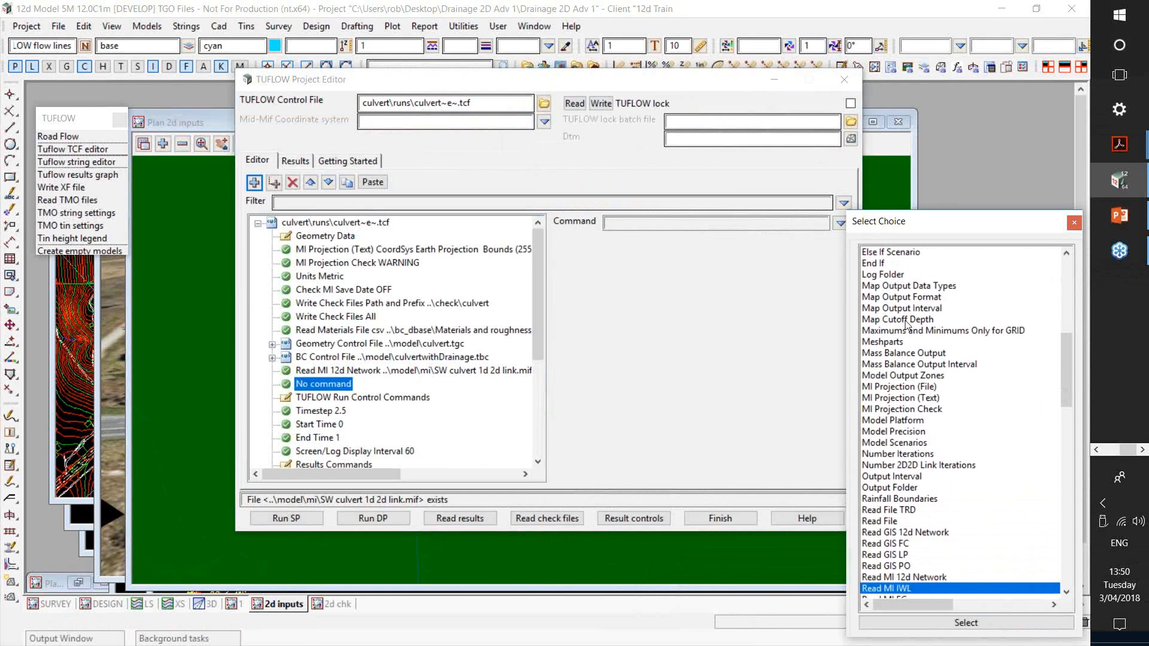
pyautogui.doubleClick(910, 589)
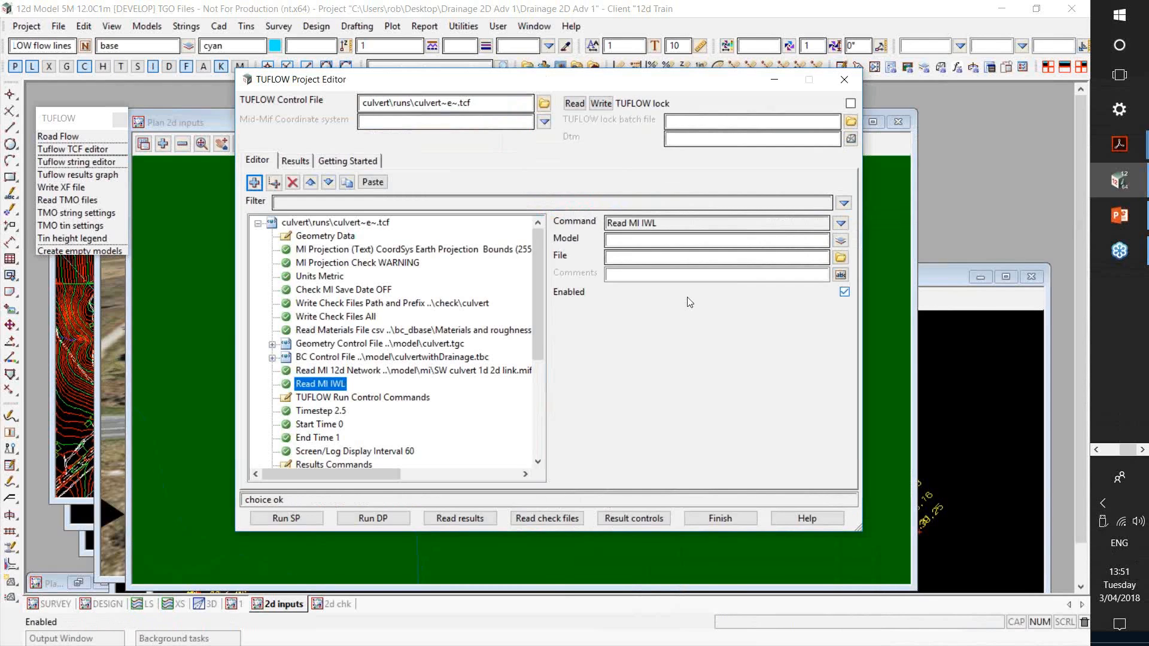
# Step: Find the models matching "iwl" and assign TUFLOW iwl as the Read MI IWL command's model
pyautogui.click(671, 245)
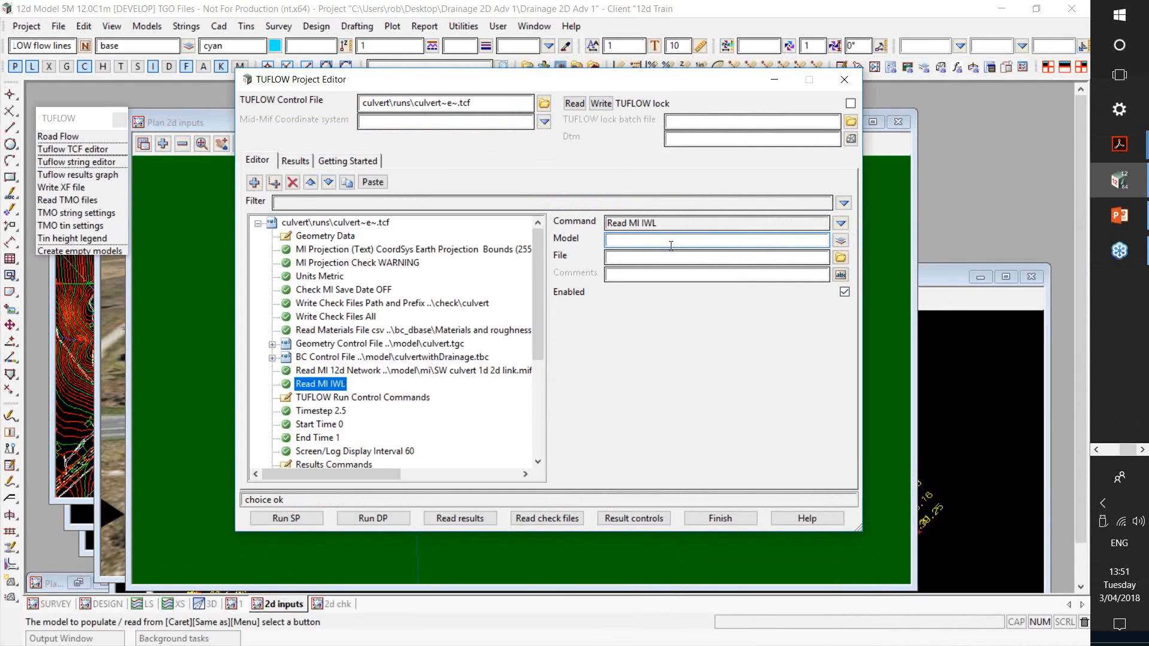
pyautogui.click(841, 240)
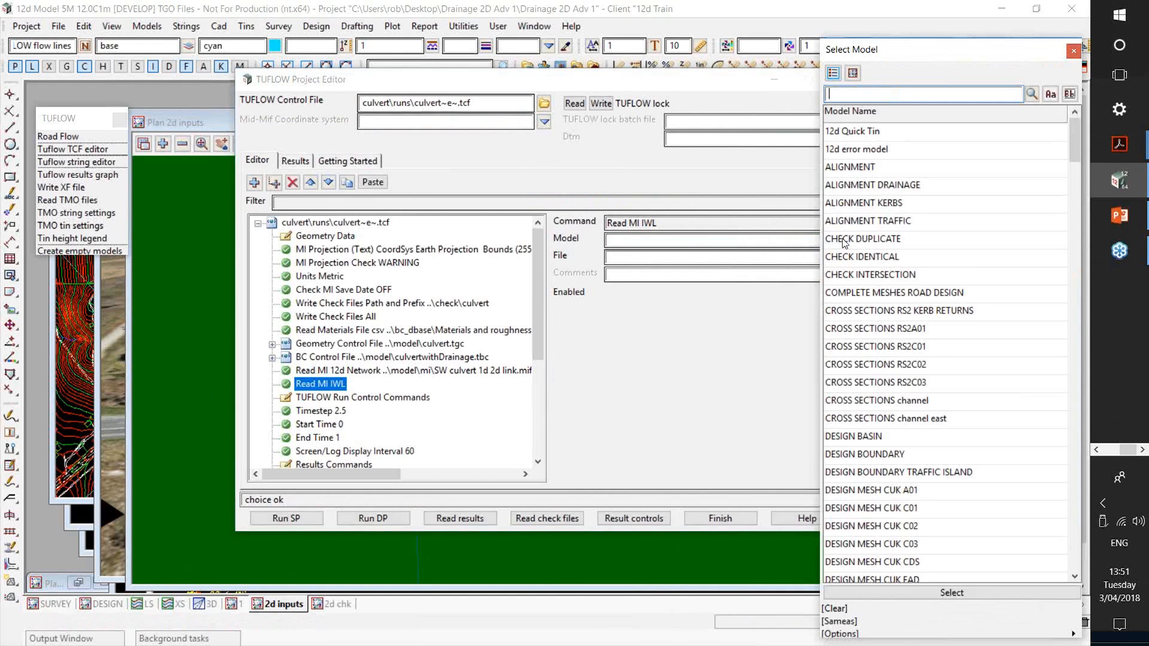
pyautogui.write('iwl')
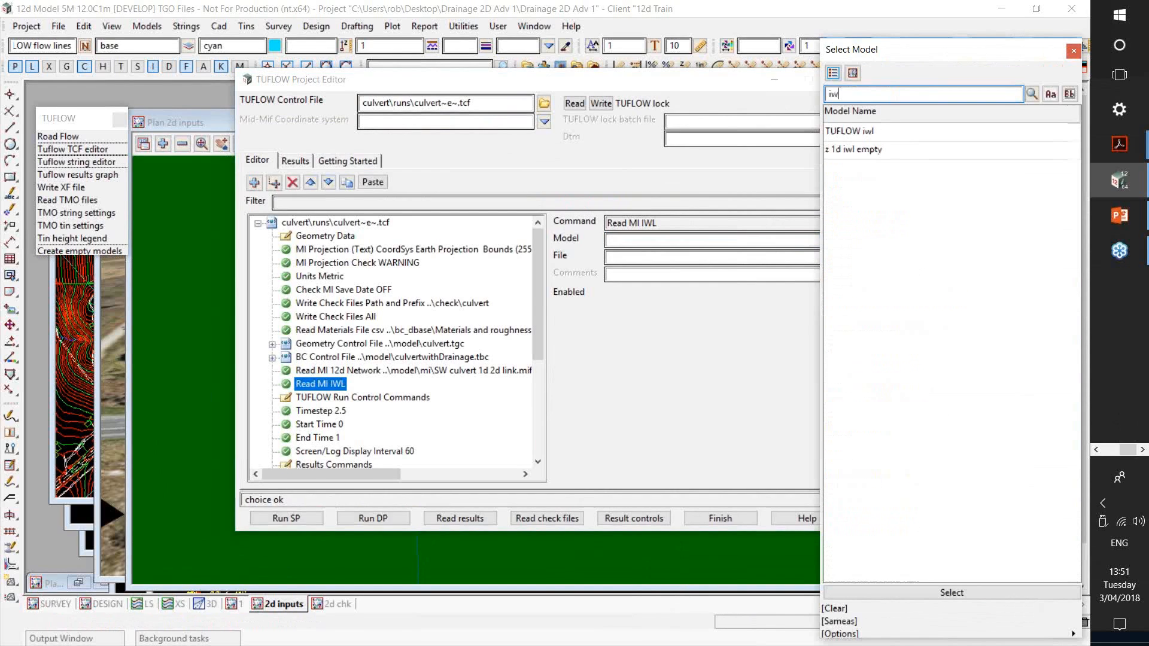
pyautogui.doubleClick(909, 131)
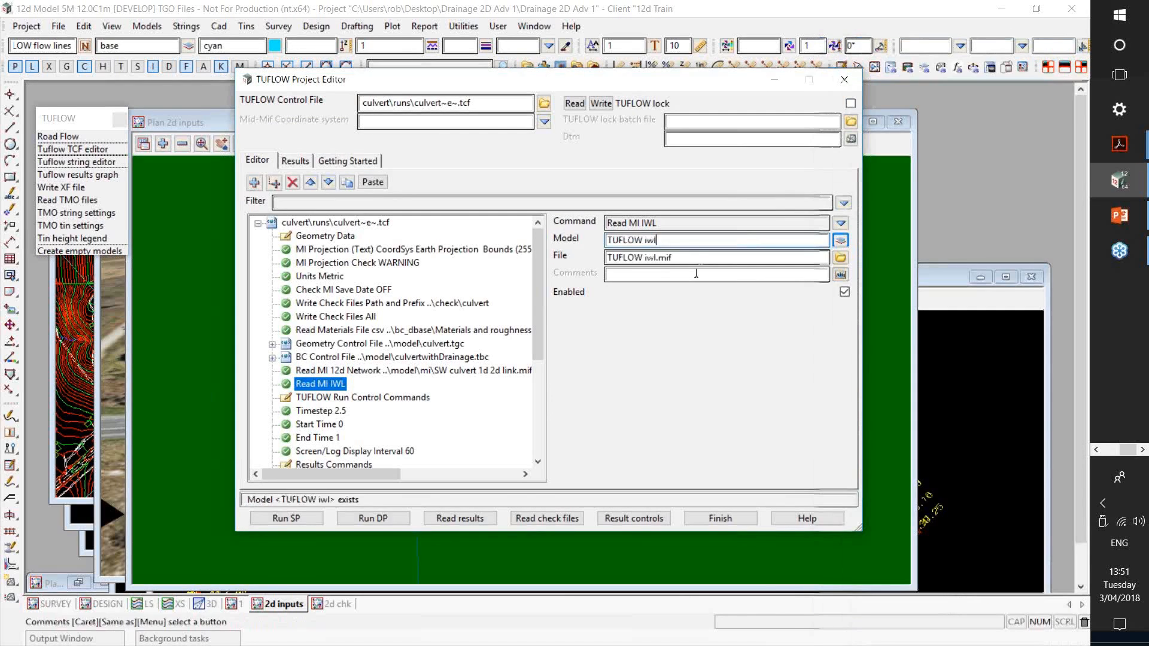
pyautogui.click(701, 259)
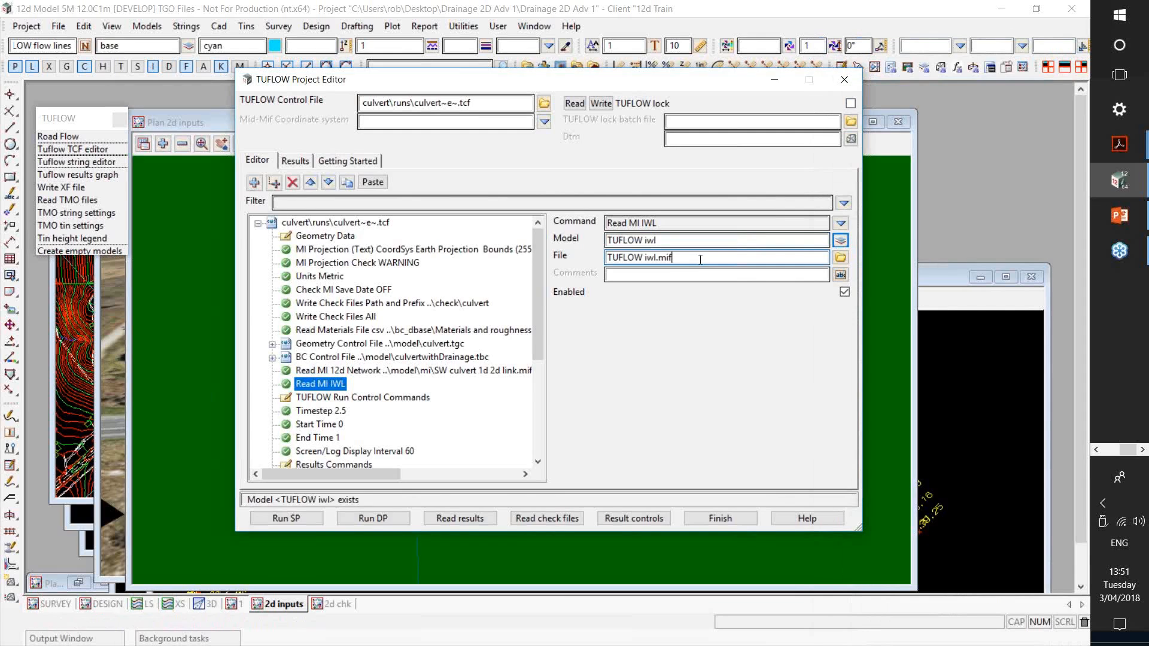
# Step: Switch to File Explorer and locate the control file culvert~e~.tcf in the culvert project's runs folder
pyautogui.click(477, 103)
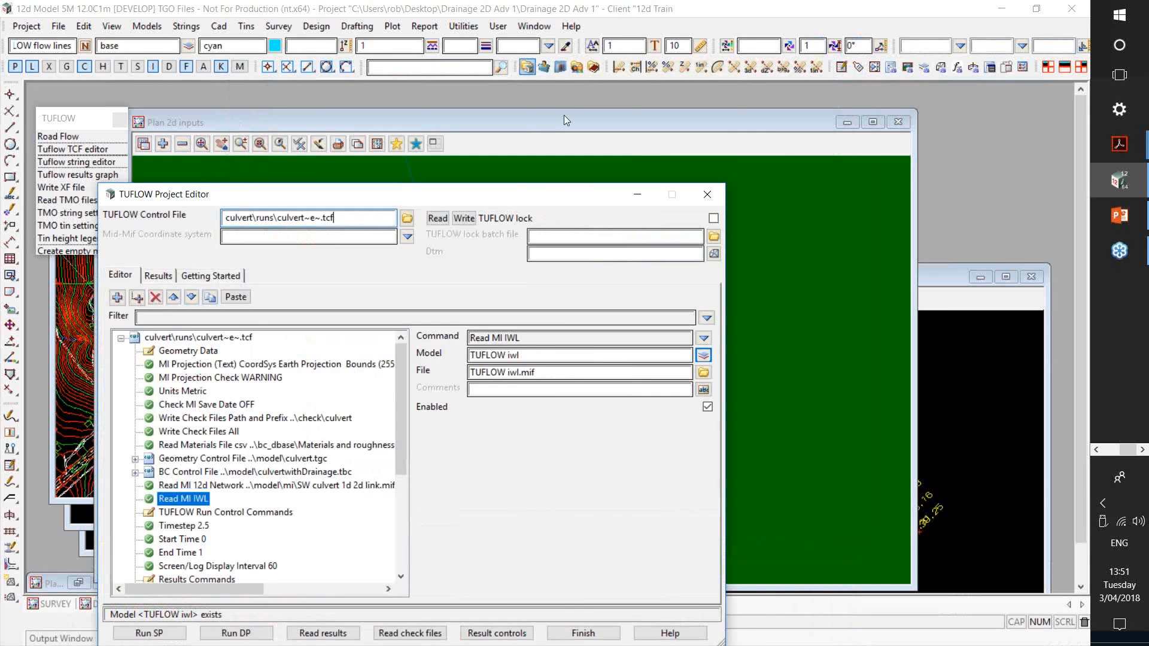
pyautogui.click(564, 116)
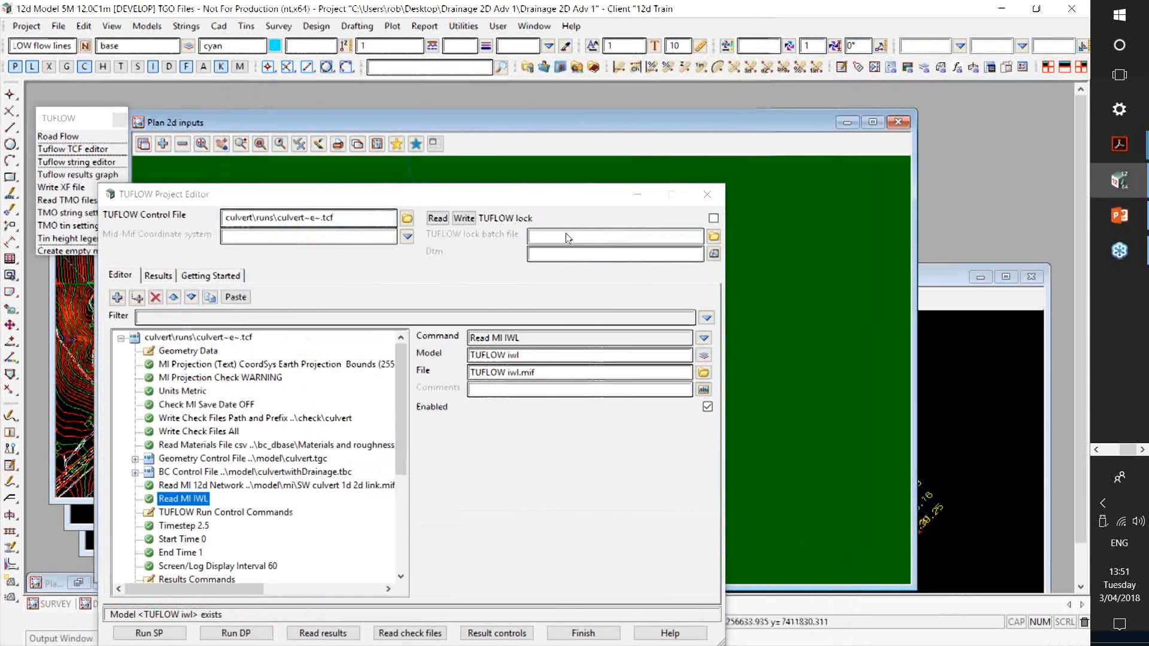
pyautogui.hotkey('alt', 'Tab')
pyautogui.doubleClick(211, 99)
pyautogui.doubleClick(227, 162)
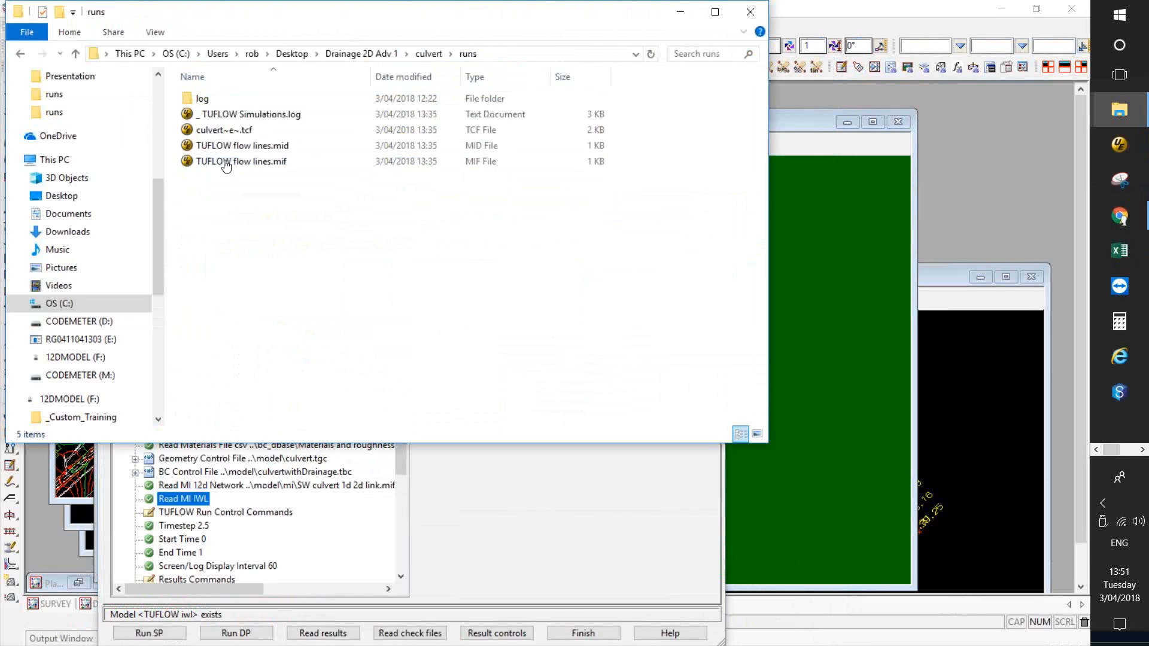
pyautogui.click(238, 131)
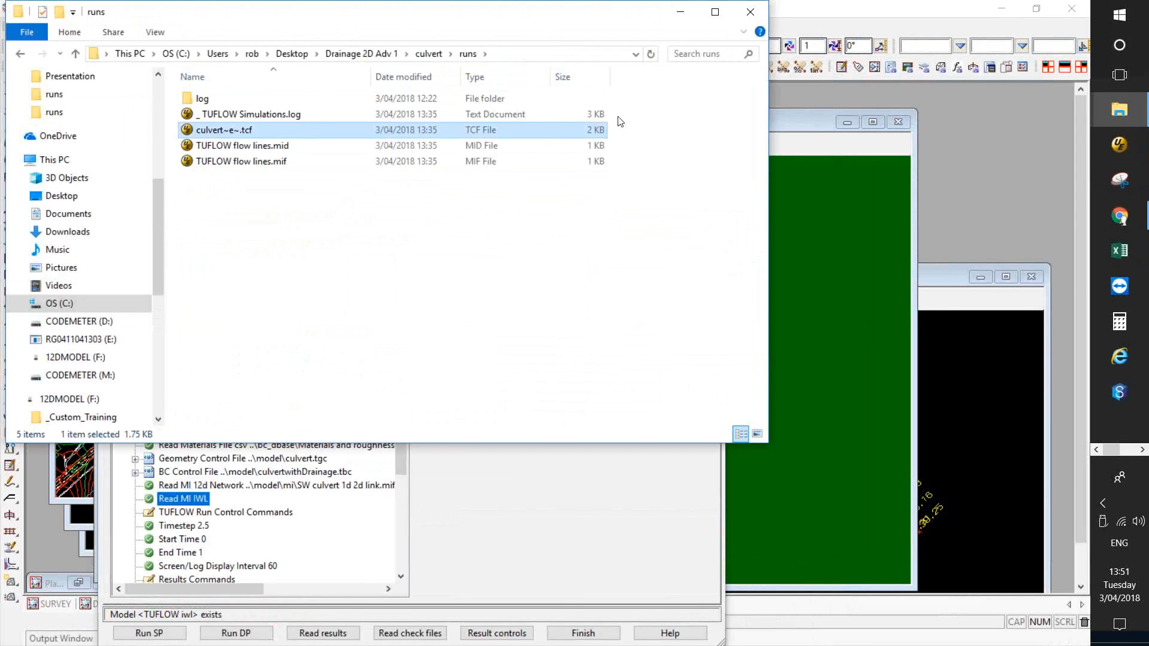
# Step: Browse to the culvert project's model\mi folder and examine its path relative to the runs folder
pyautogui.click(428, 54)
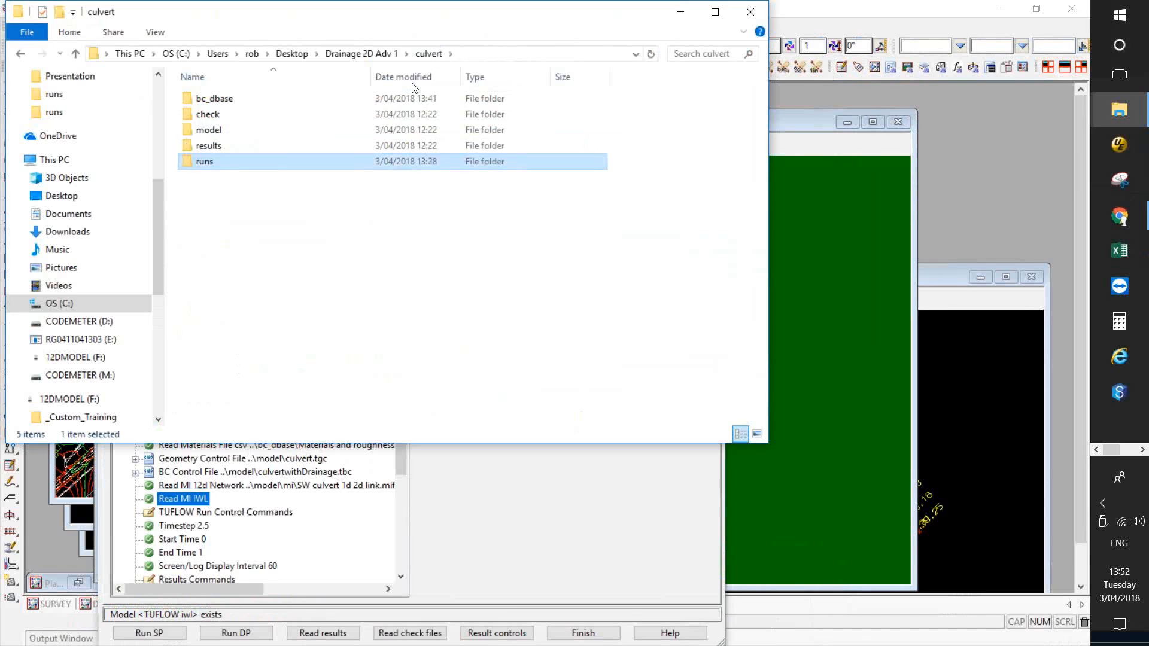
pyautogui.doubleClick(234, 139)
pyautogui.click(229, 132)
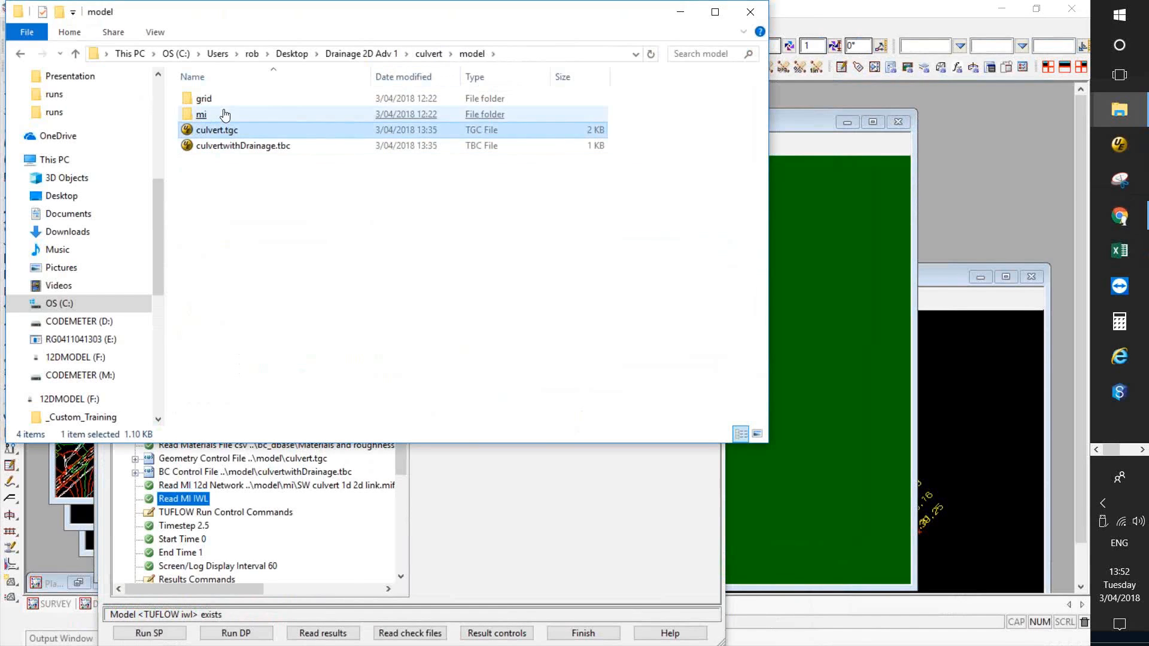
pyautogui.doubleClick(224, 114)
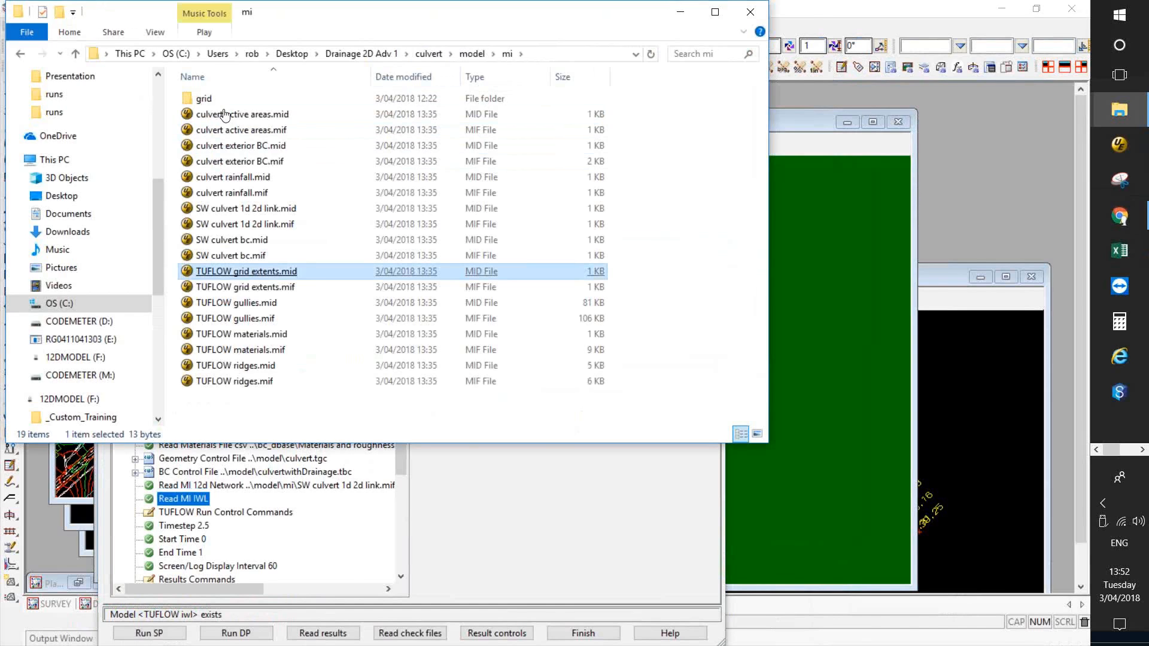
pyautogui.click(578, 56)
pyautogui.click(578, 56)
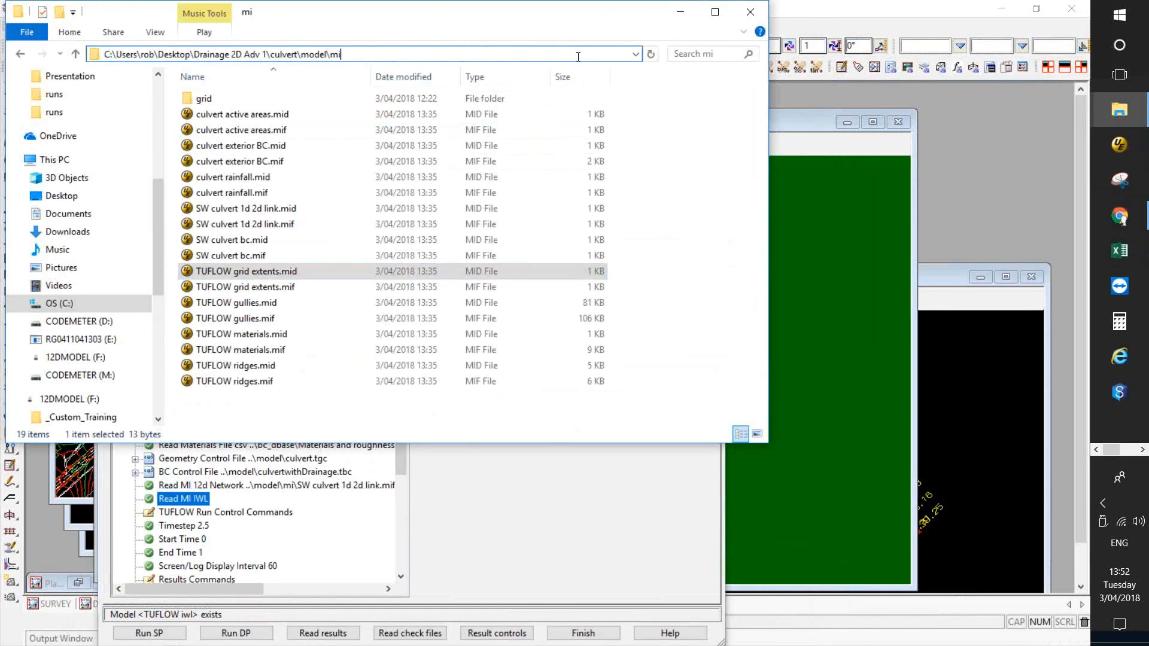
pyautogui.hotkey('shift', 'Left')
pyautogui.hotkey('shift', 'Left')
pyautogui.hotkey('shift', 'Left')
pyautogui.hotkey('shift', 'Left')
pyautogui.hotkey('shift', 'Left')
pyautogui.hotkey('shift', 'Left')
pyautogui.hotkey('shift', 'Left')
pyautogui.hotkey('shift', 'Left')
# Step: Back in 12d Model, set the Read MI IWL file to ..\model\mi\TUFLOW iwl.mif and write the control file, replacing the existing one
pyautogui.click(659, 486)
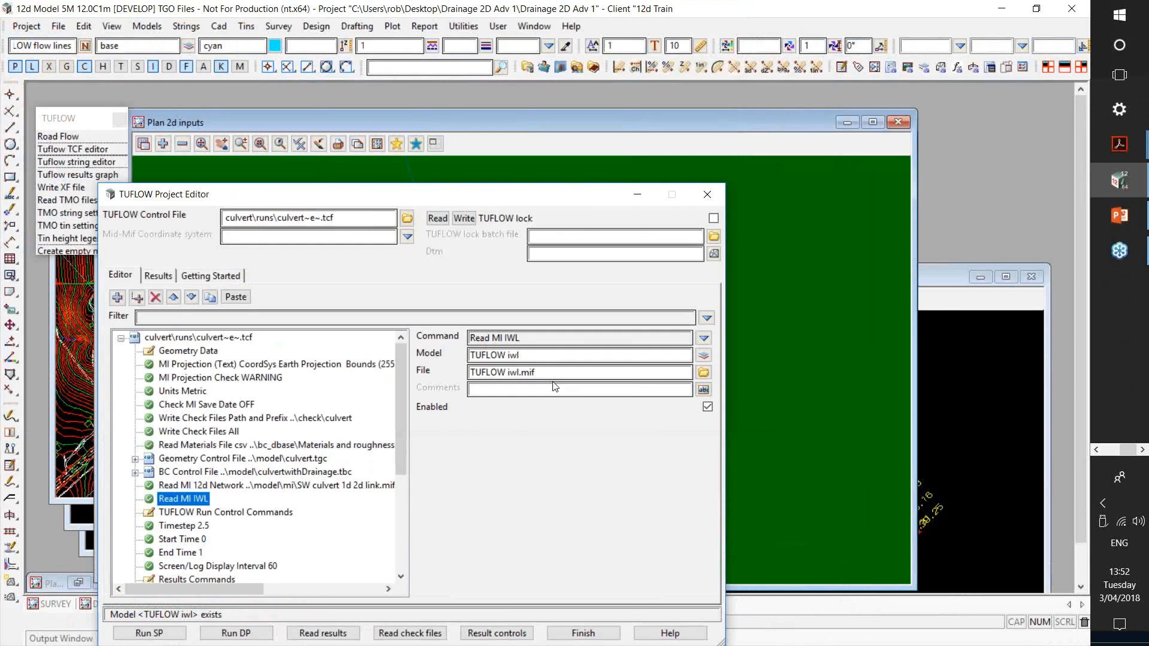
pyautogui.click(553, 372)
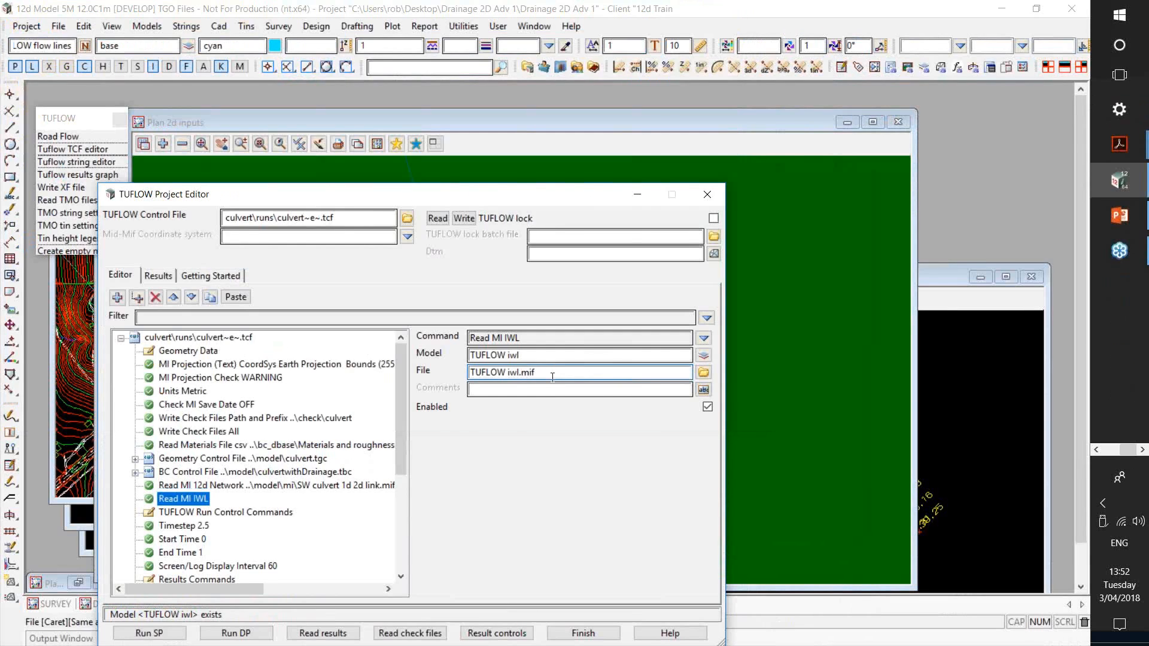
pyautogui.press('Home')
pyautogui.write('..\\model\\mi\\')
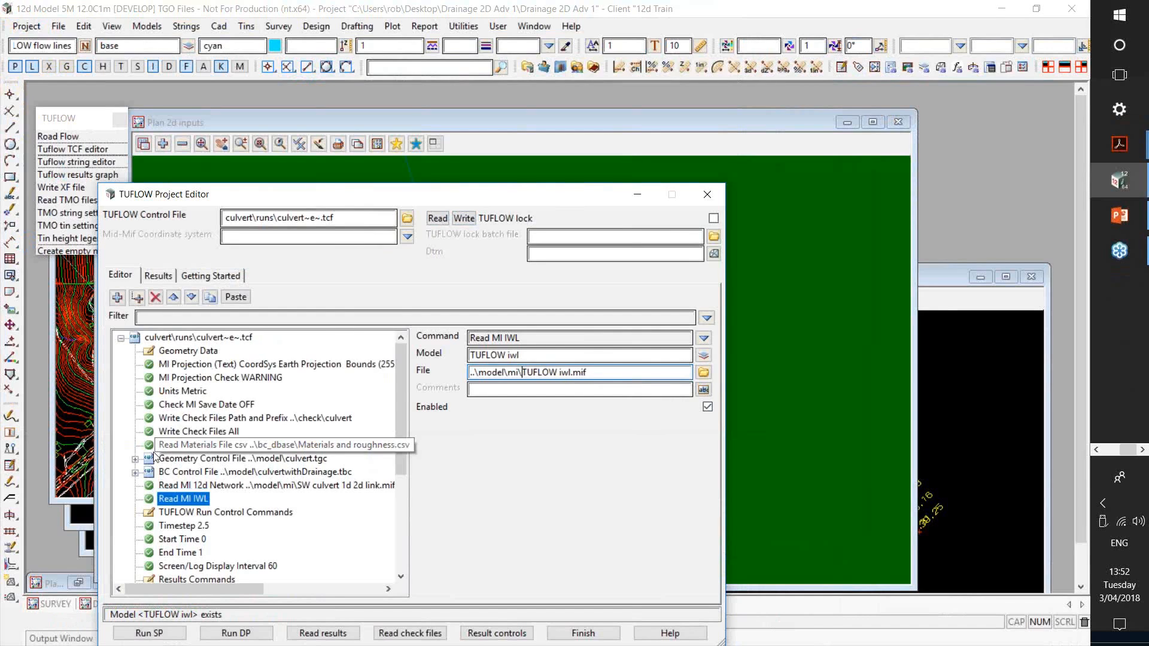
pyautogui.click(464, 218)
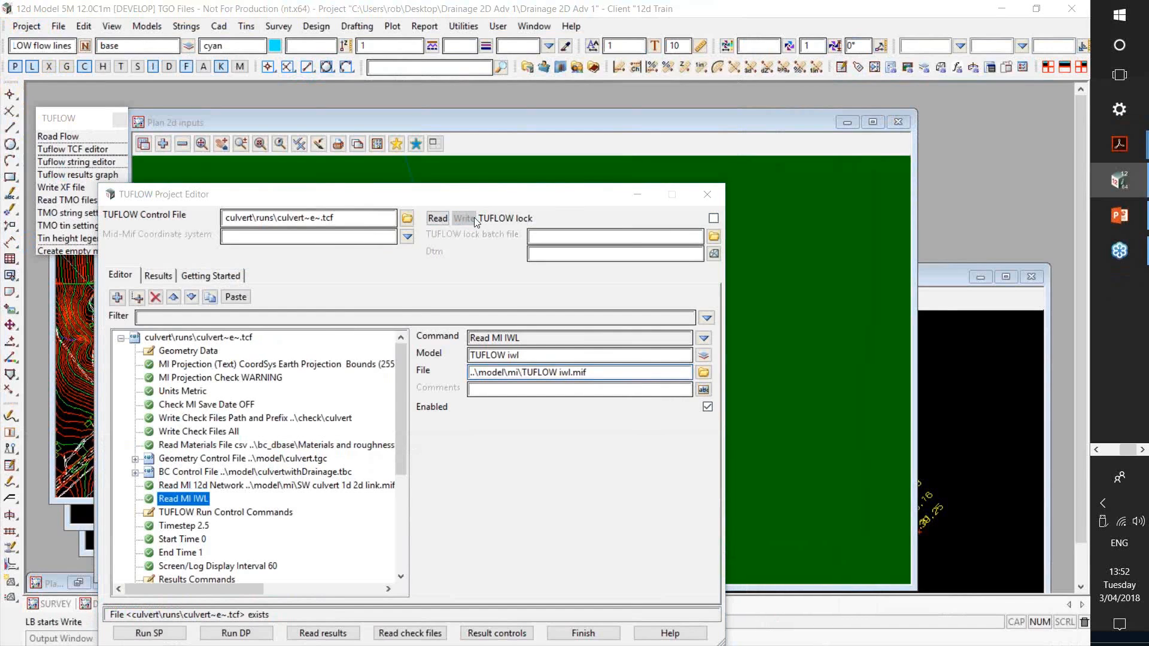
pyautogui.click(515, 364)
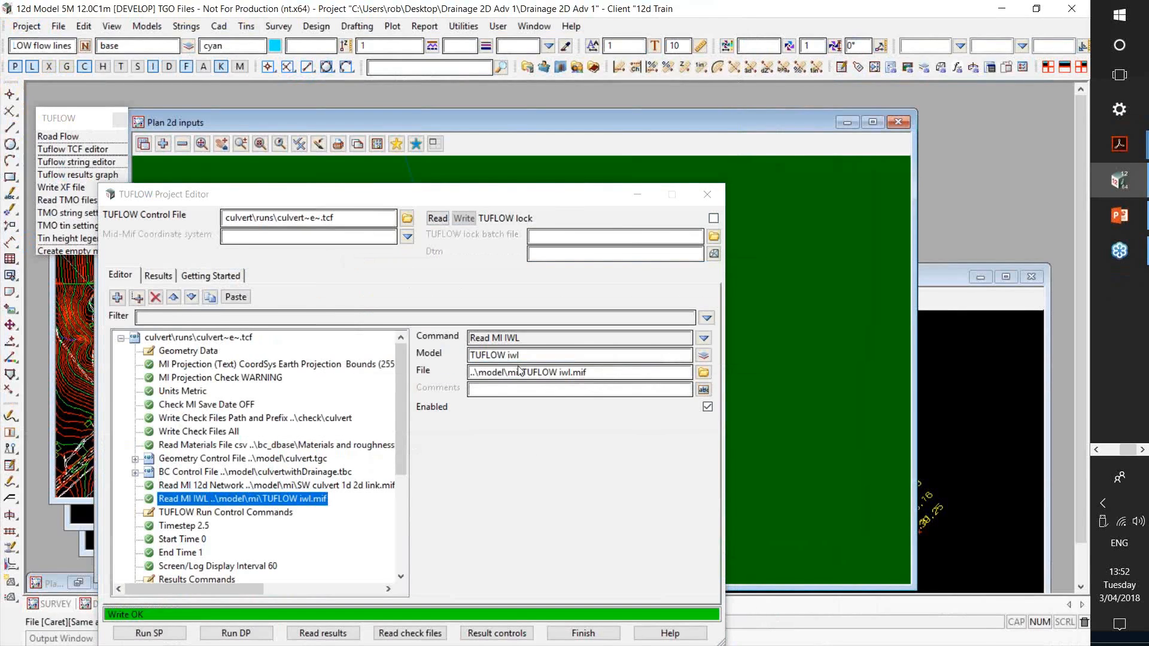
# Step: Disable the Stop command in the geometry control file and write the TUFLOW control file again, replacing the existing one
pyautogui.click(135, 459)
pyautogui.scroll(-6, 191, 536)
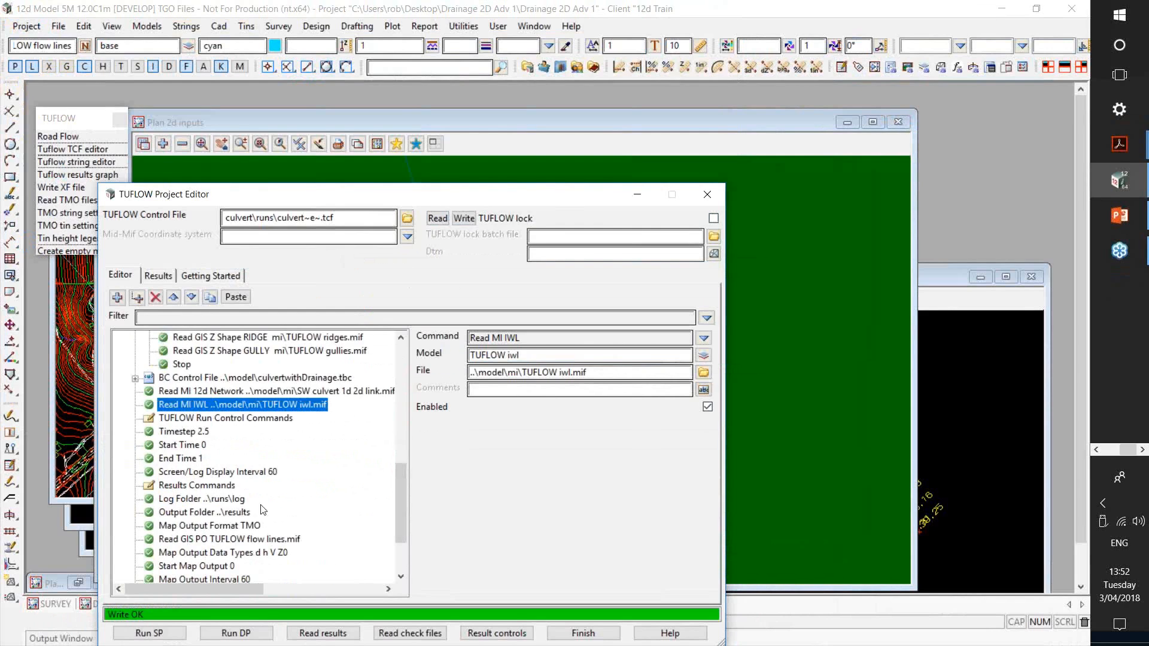
pyautogui.click(182, 364)
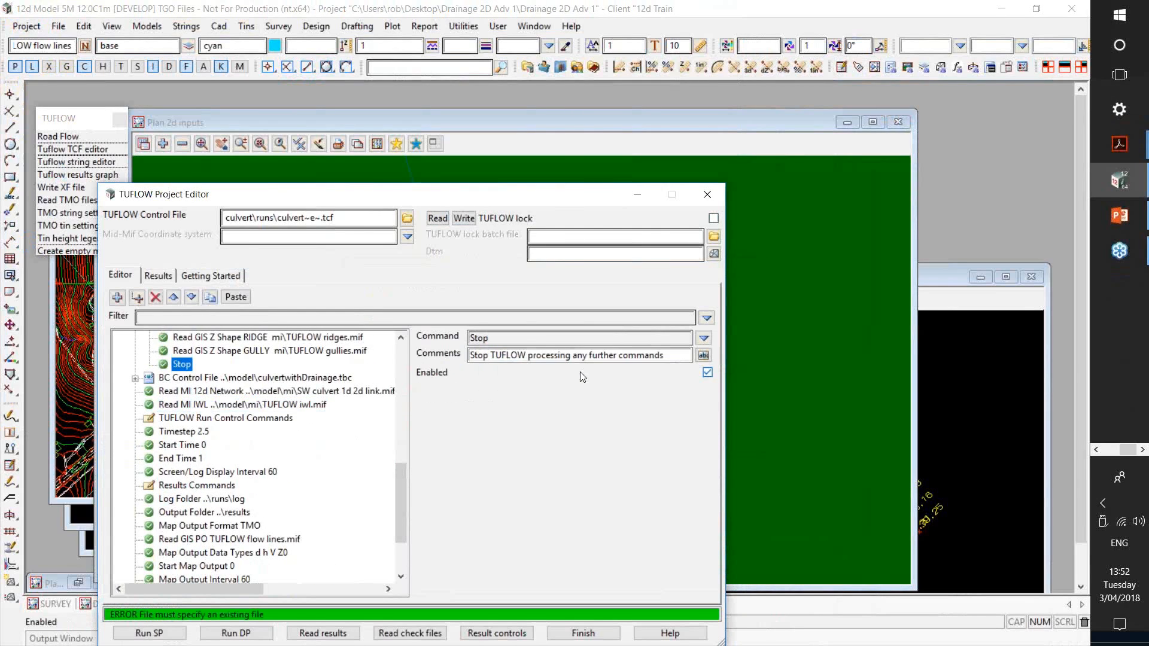
pyautogui.click(709, 374)
pyautogui.click(465, 219)
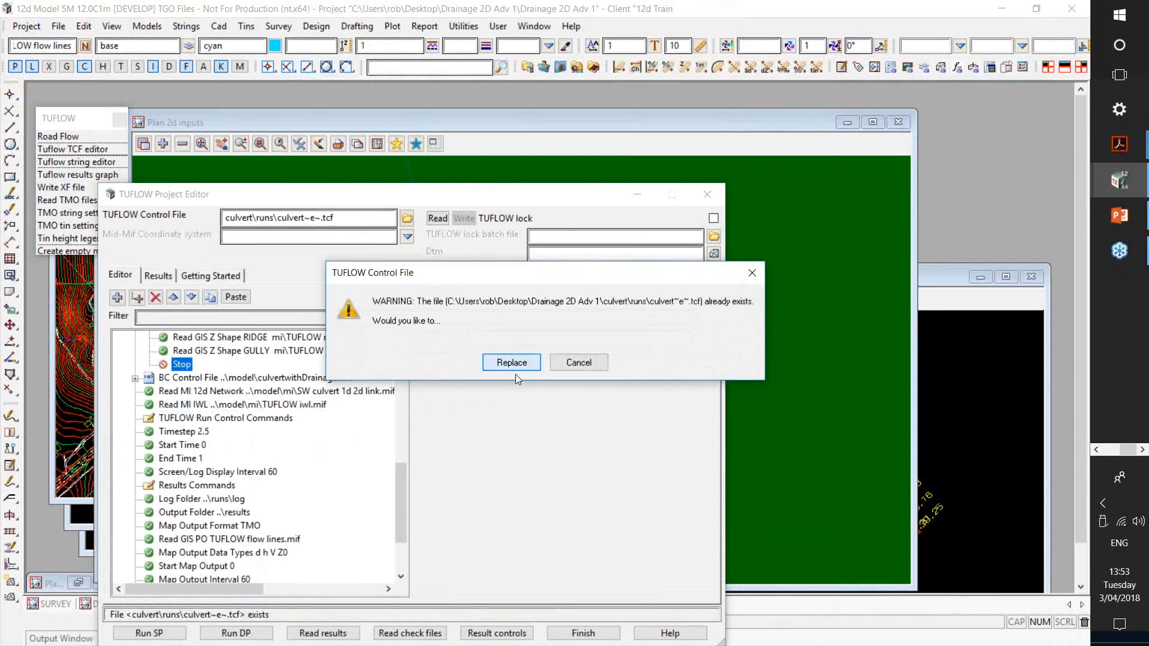
pyautogui.click(511, 362)
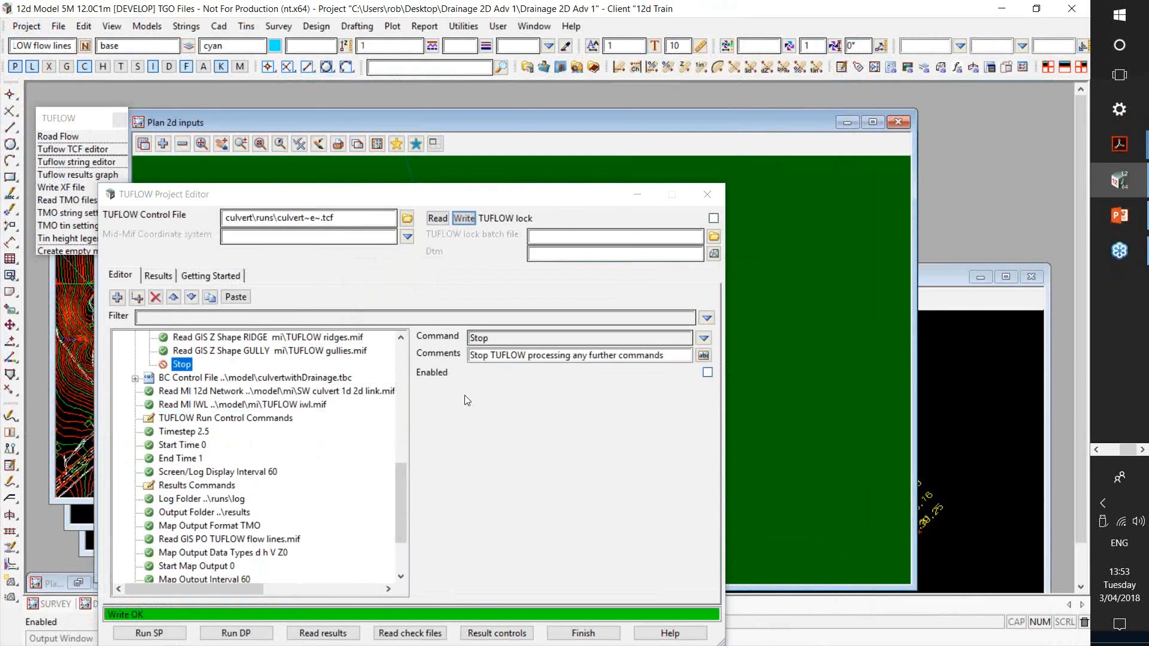
# Step: Run the culvert TUFLOW simulation in double precision (DP)
pyautogui.click(228, 633)
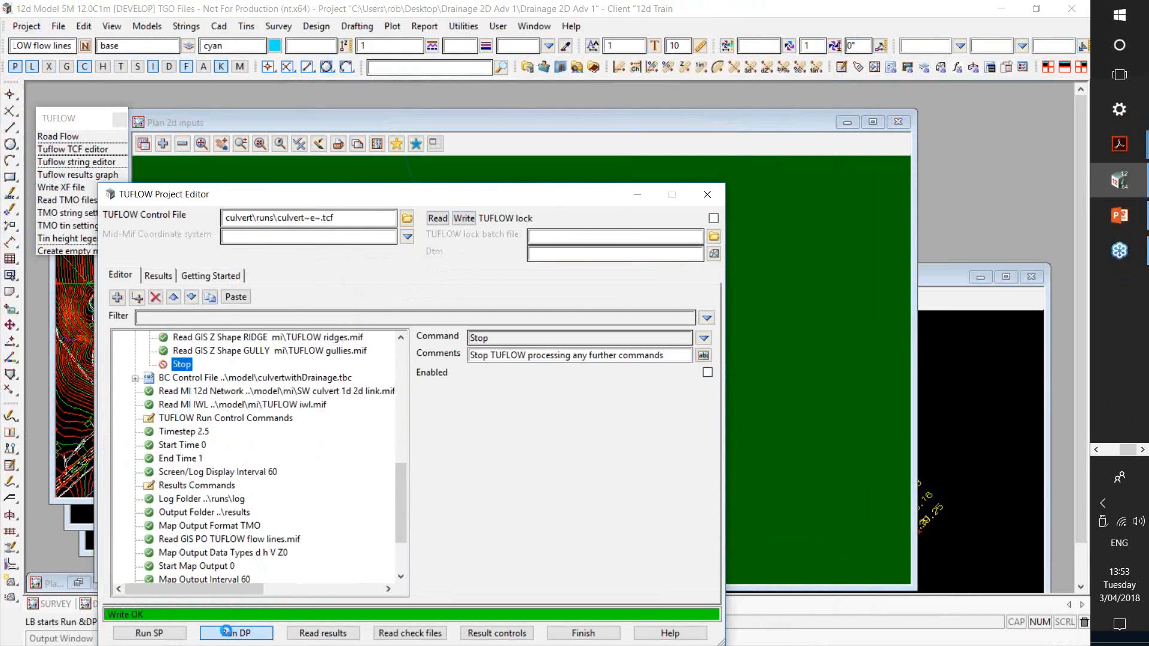
pyautogui.click(226, 632)
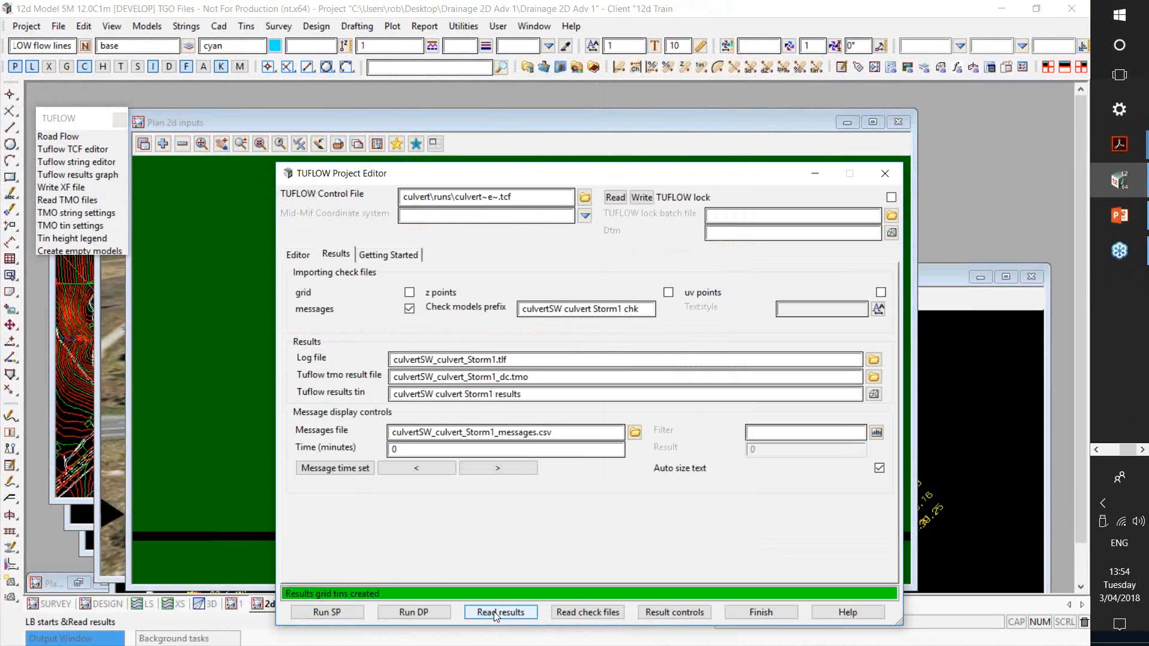
# Step: Read the TUFLOW check files, and move the project editor clear of the dam in the plan view
pyautogui.click(586, 613)
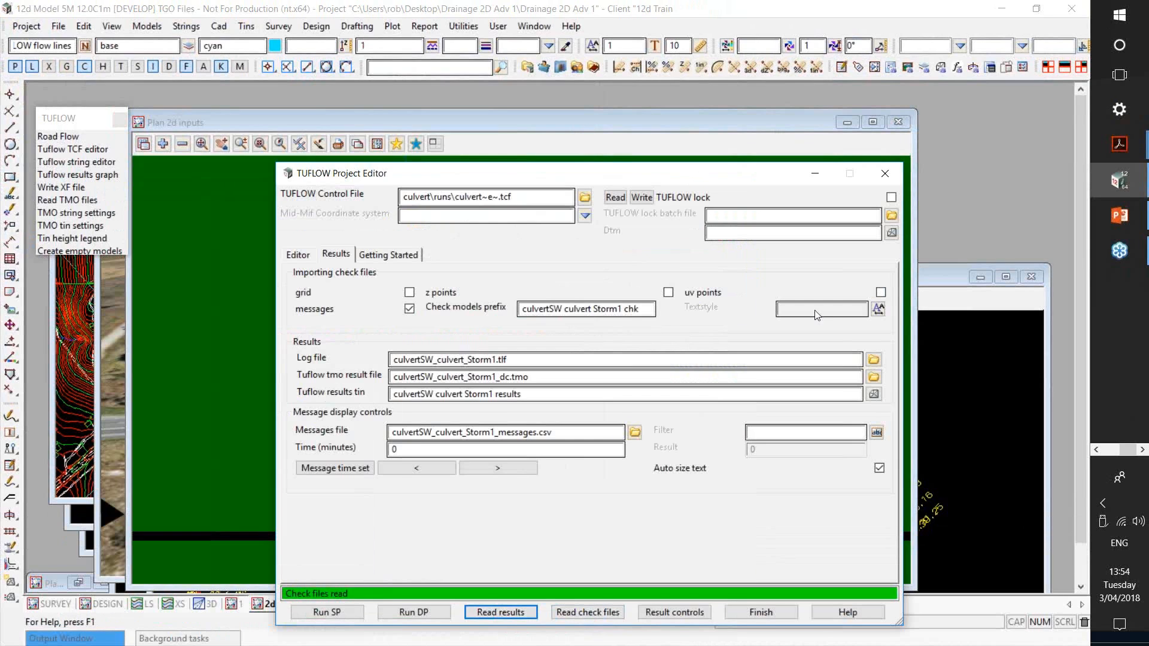
pyautogui.moveTo(760, 173); pyautogui.dragTo(400, 285)
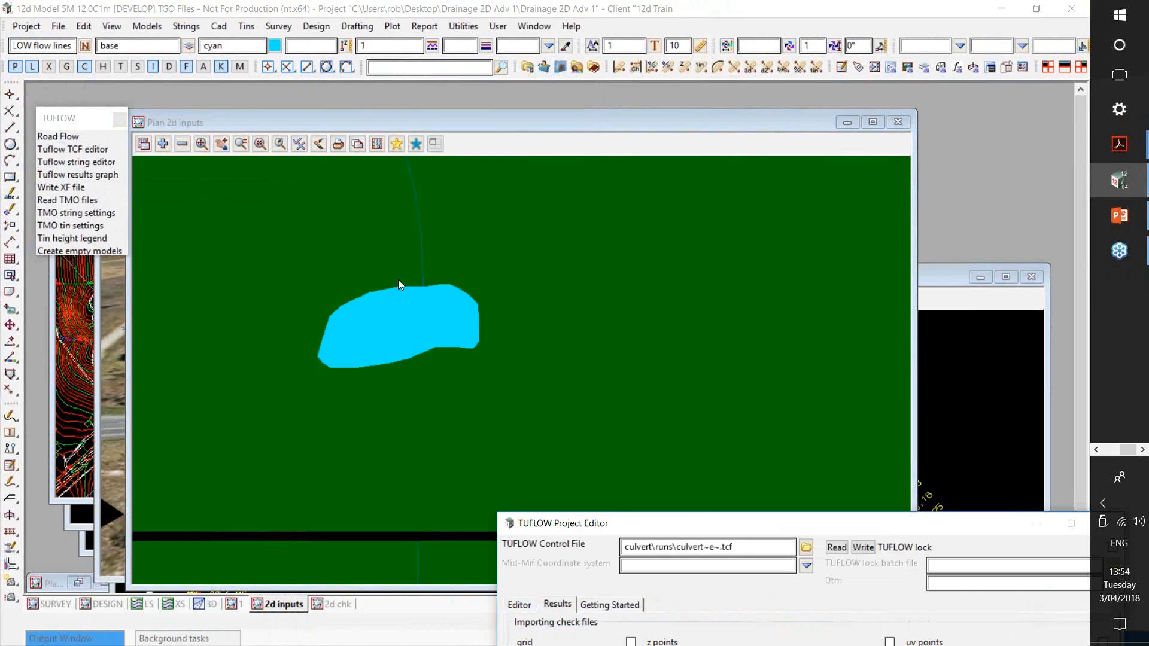
pyautogui.scroll(-2, 397, 279)
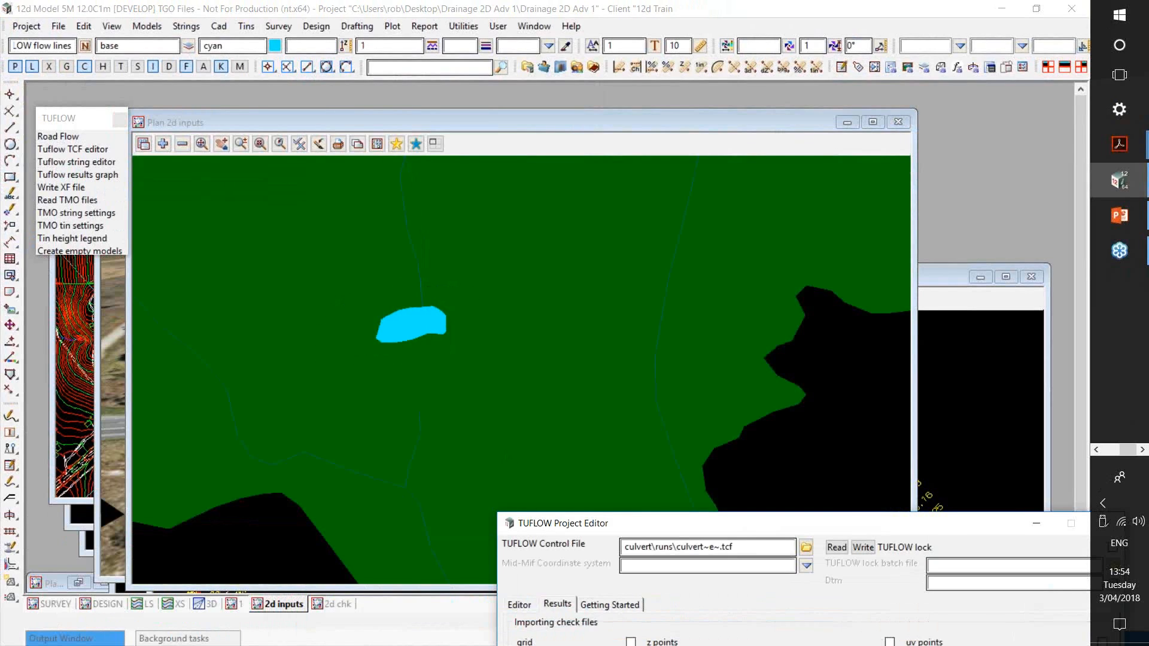
# Step: Create a new plan view named 2d vel and position it over the 2d inputs view
pyautogui.click(121, 26)
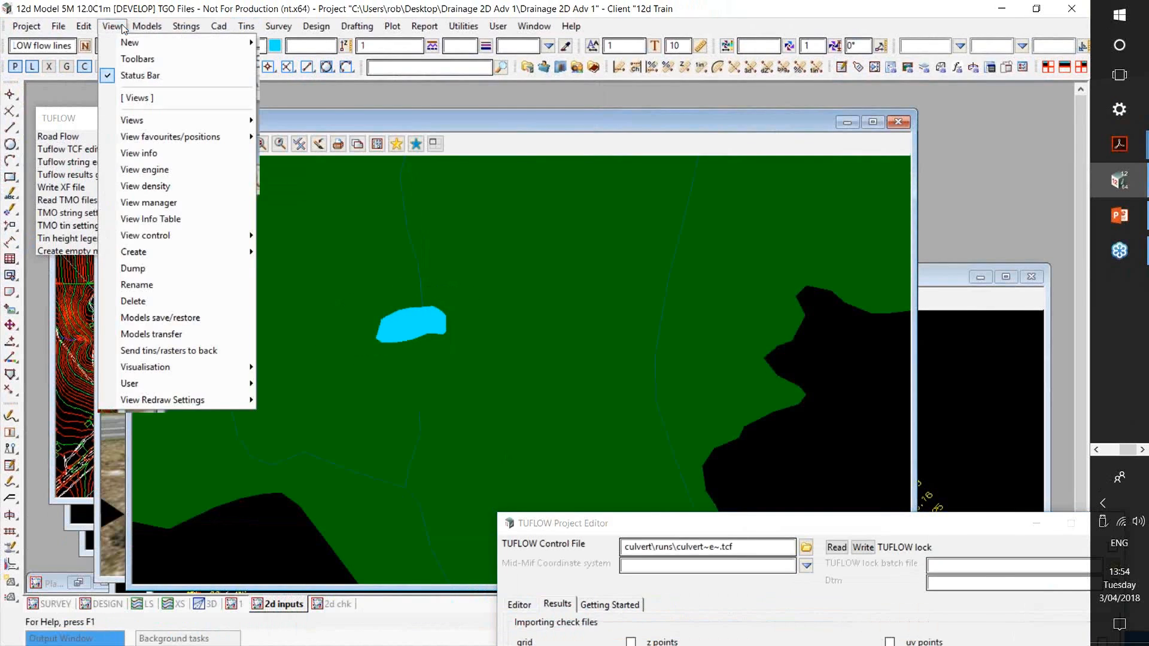
pyautogui.moveTo(179, 252)
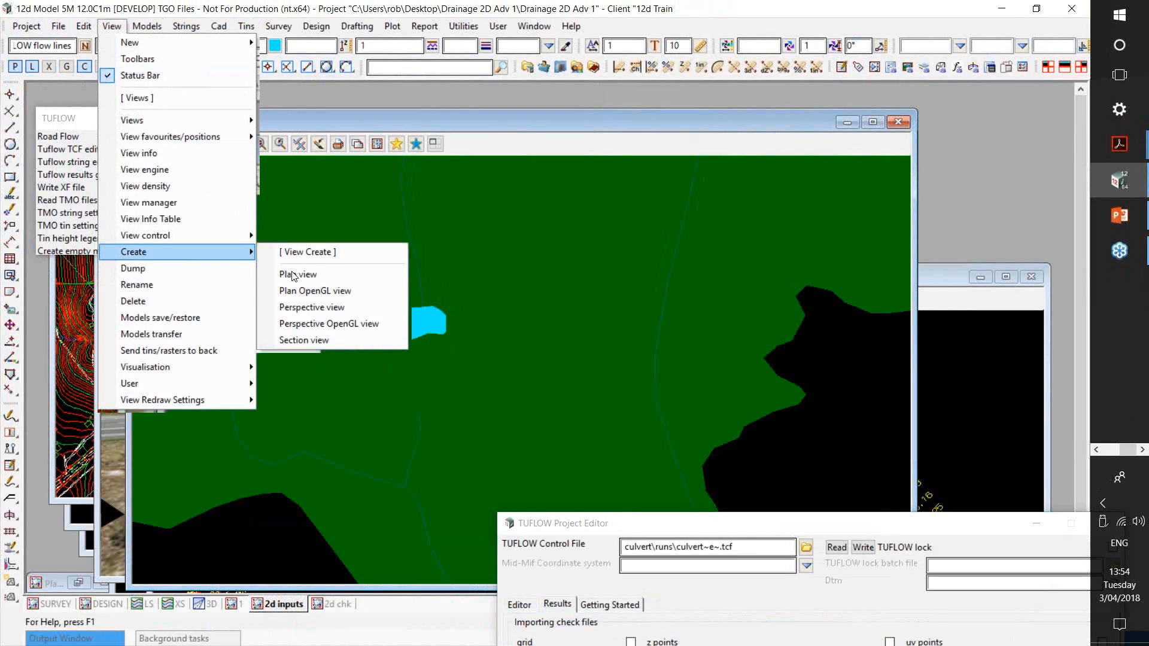
pyautogui.click(303, 272)
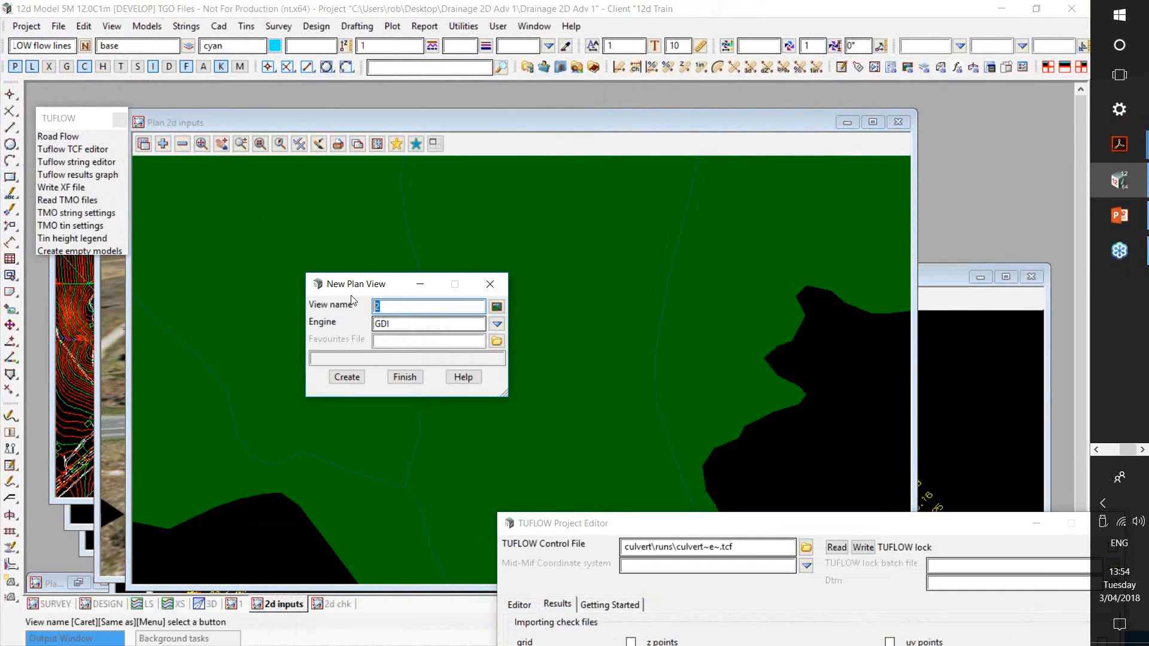
pyautogui.write('2d vel')
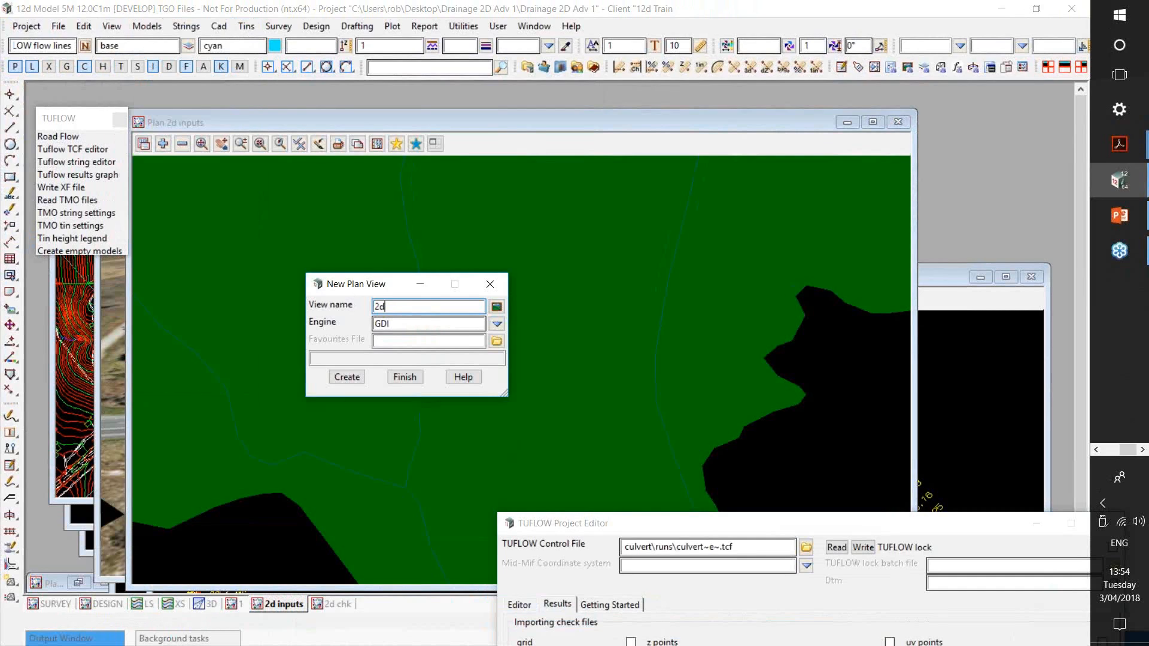
pyautogui.click(346, 377)
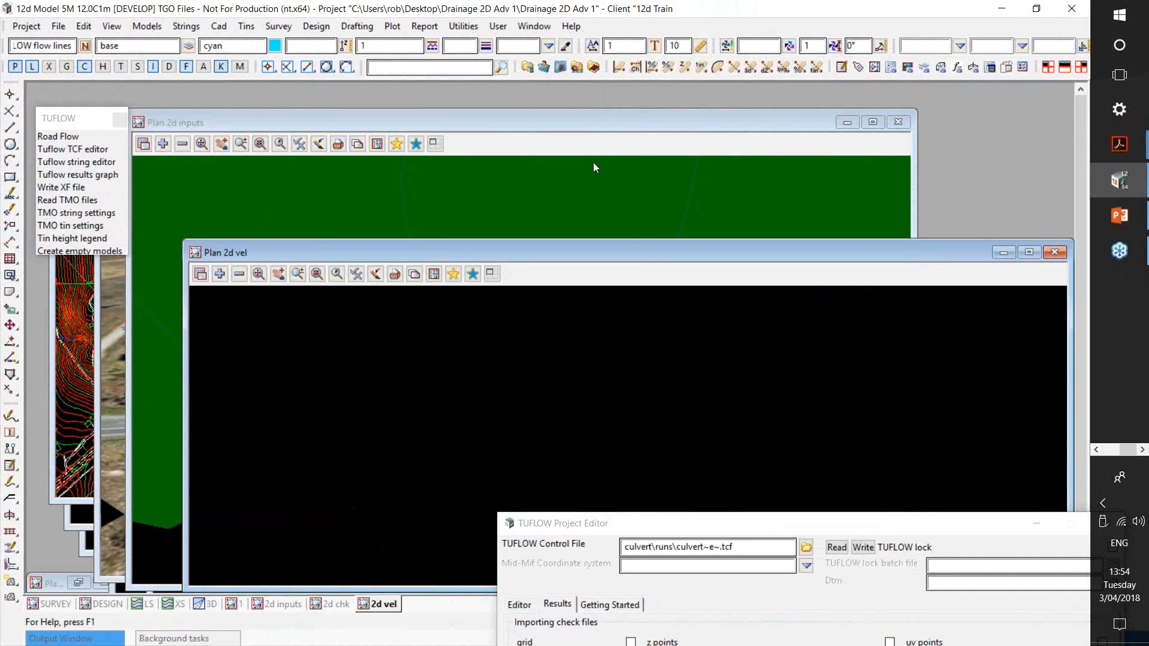
pyautogui.moveTo(210, 250); pyautogui.dragTo(157, 155)
# Step: Add the culvertSW culvert Storm1 results velocity model to the 2d vel view
pyautogui.click(164, 179)
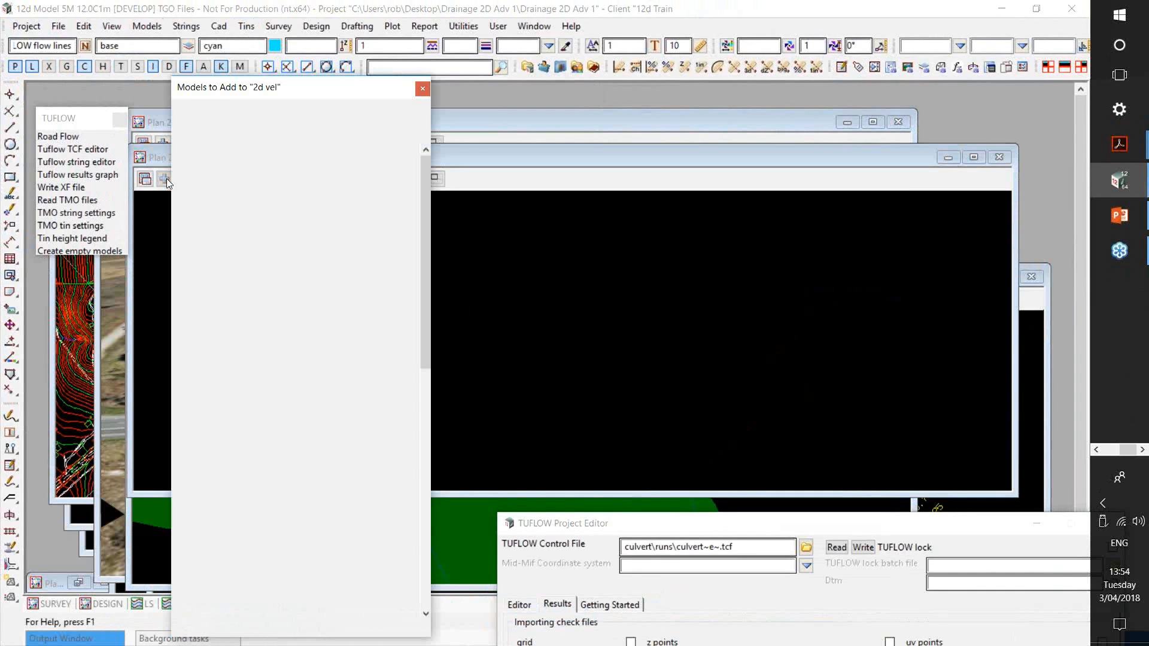
pyautogui.write('res')
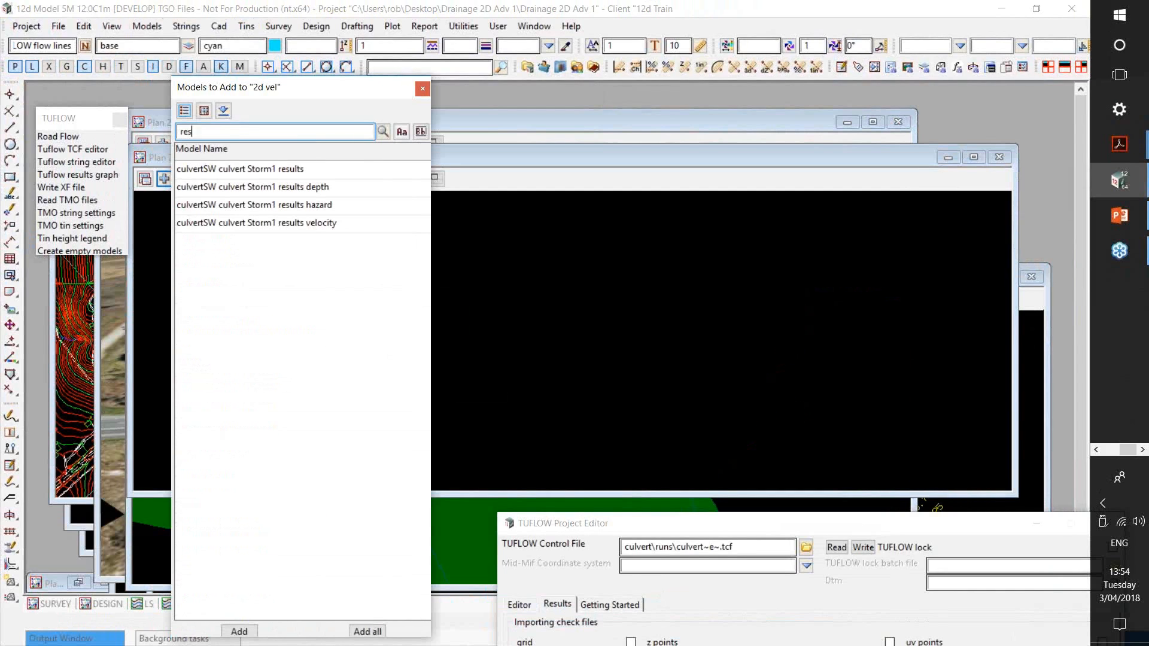
pyautogui.write('ul')
pyautogui.doubleClick(250, 223)
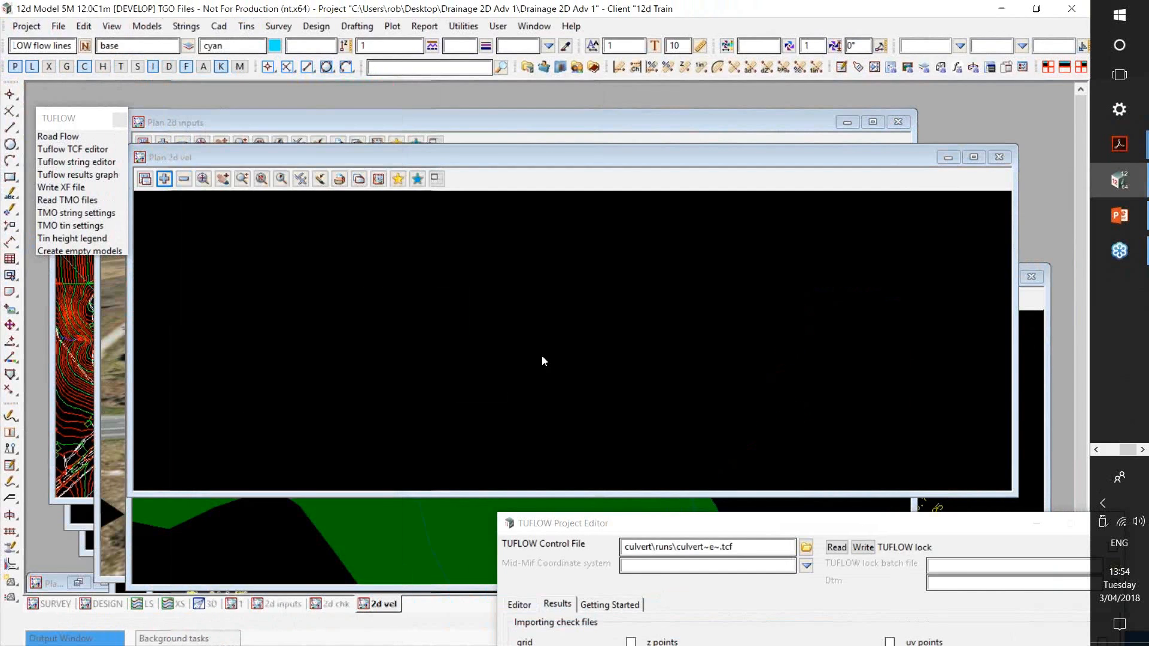
# Step: Add the TUFLOW iwl model to the 2d vel view and focus the view on the dam
pyautogui.click(165, 180)
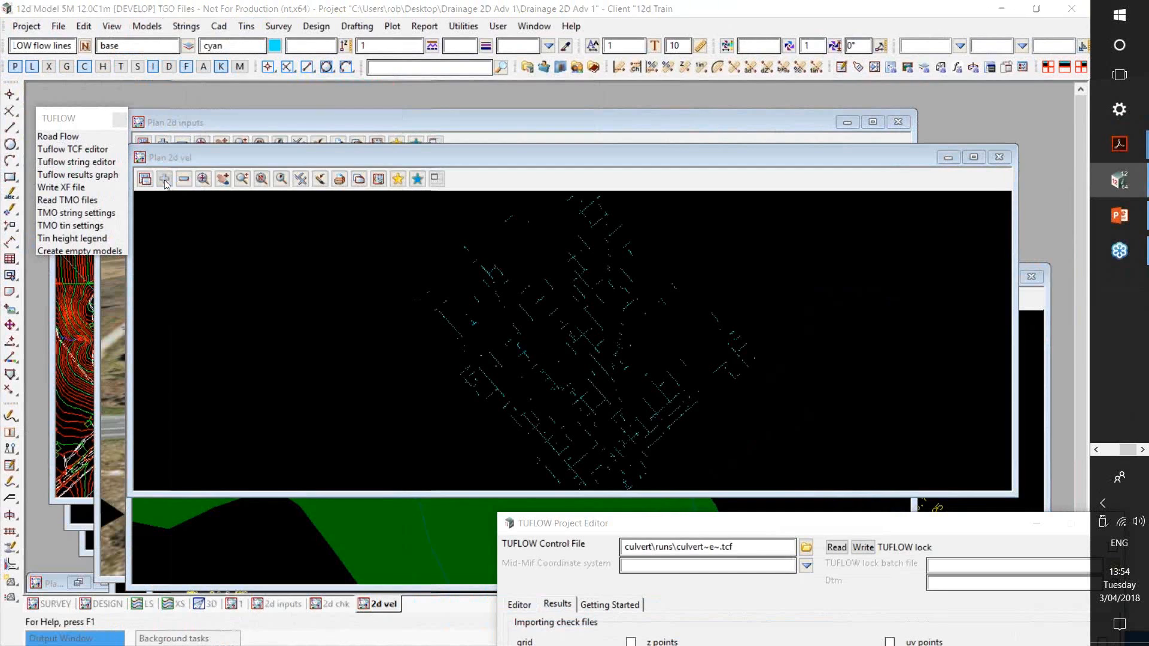
pyautogui.write('i')
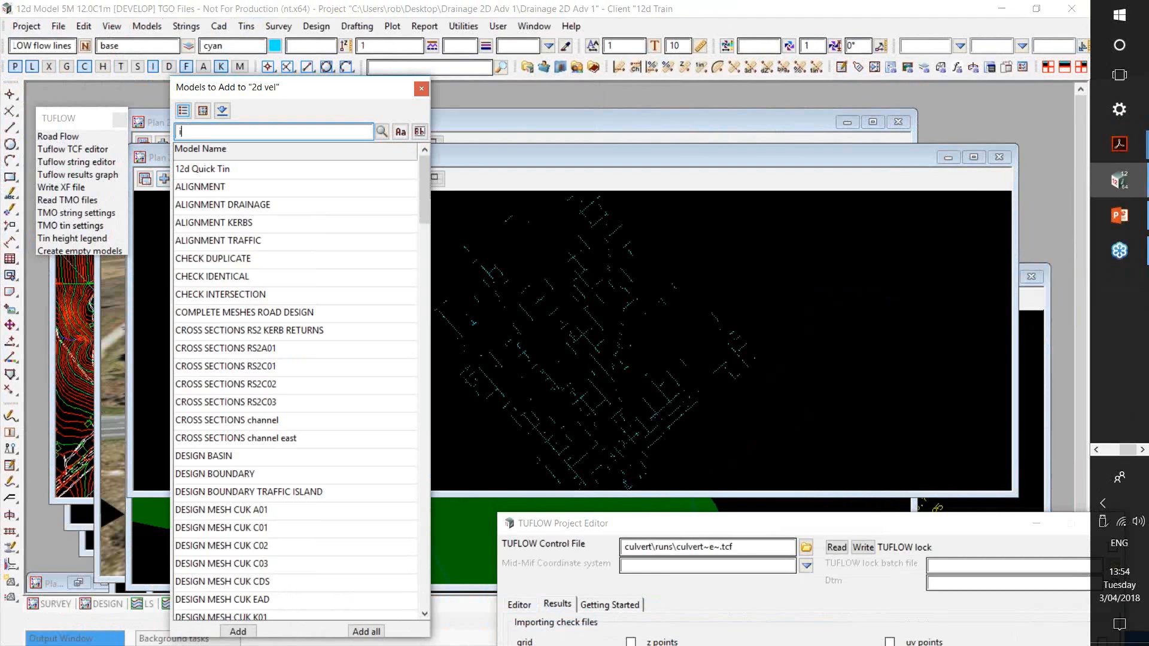
pyautogui.write('wl')
pyautogui.press('Tab')
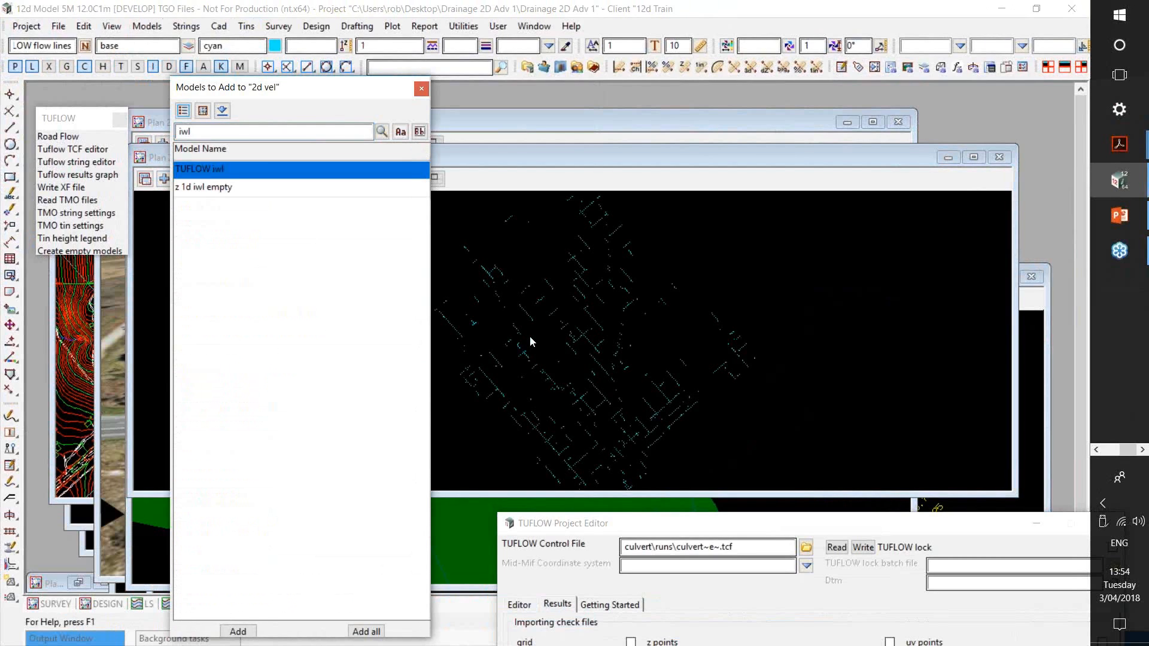
pyautogui.press('Return')
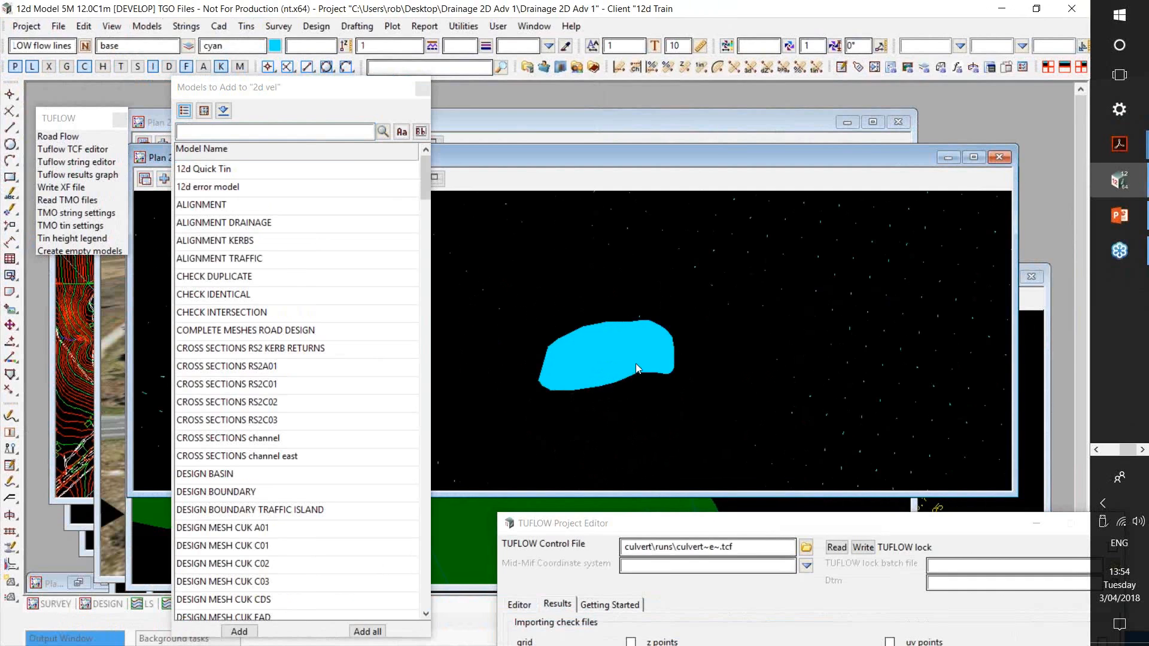
pyautogui.scroll(2, 636, 364)
pyautogui.scroll(-1, 777, 335)
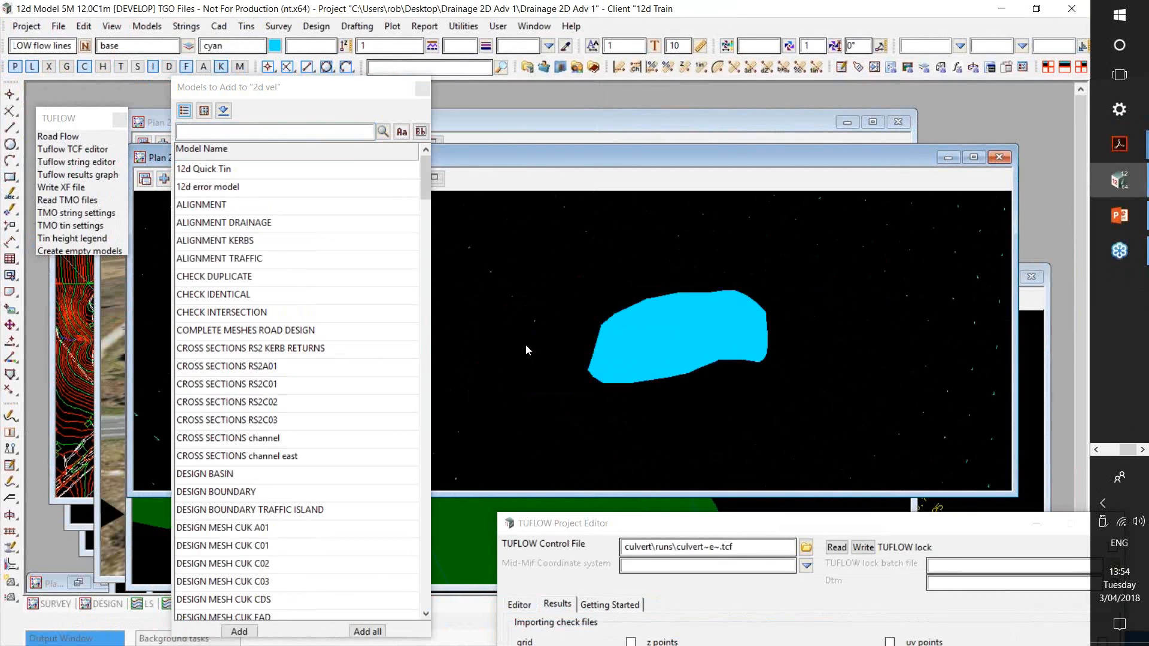
pyautogui.click(421, 90)
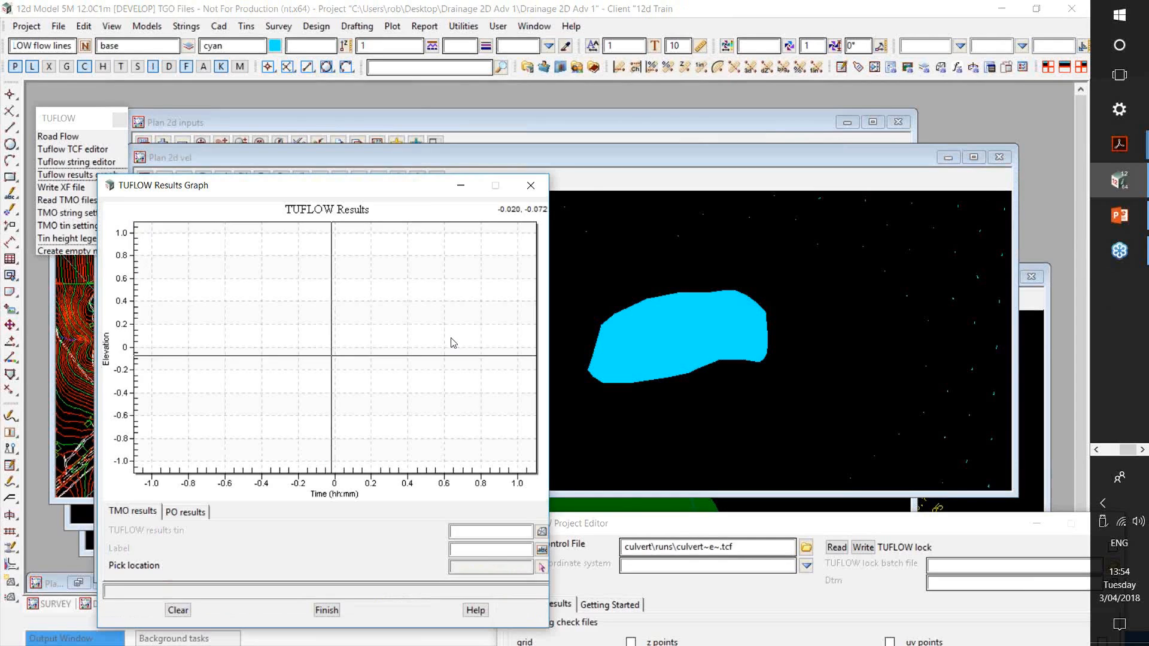
# Step: Graph the water level at a point inside the dam from the culvertSW culvert Storm1 results tin, and examine the start of the curve
pyautogui.click(541, 533)
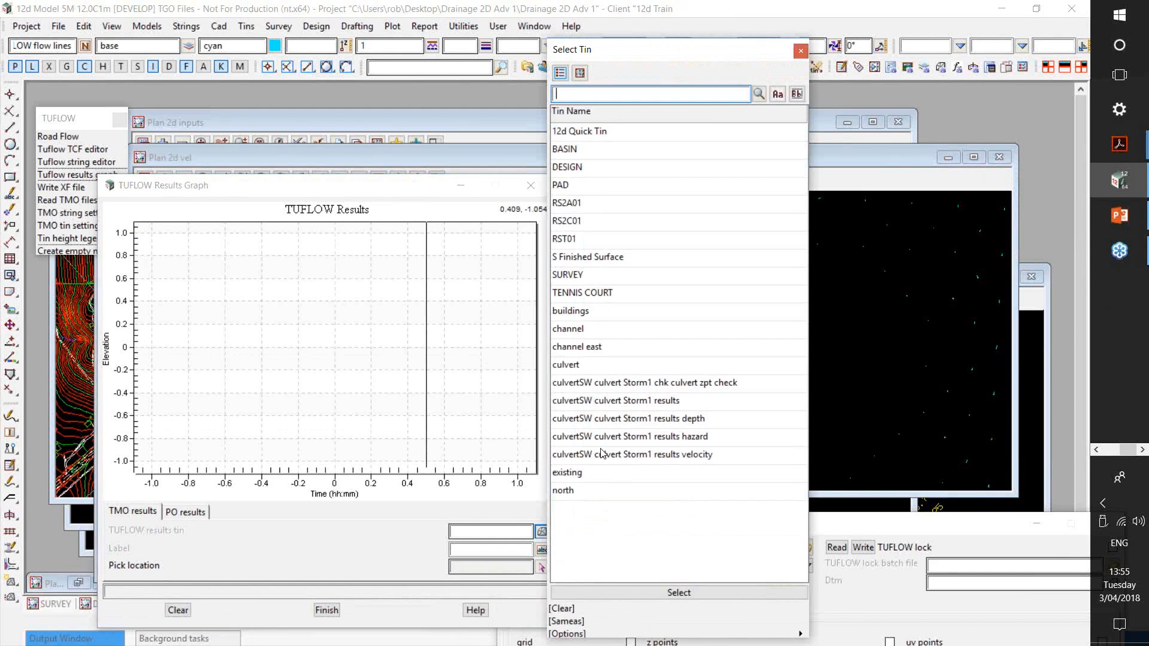
pyautogui.doubleClick(609, 402)
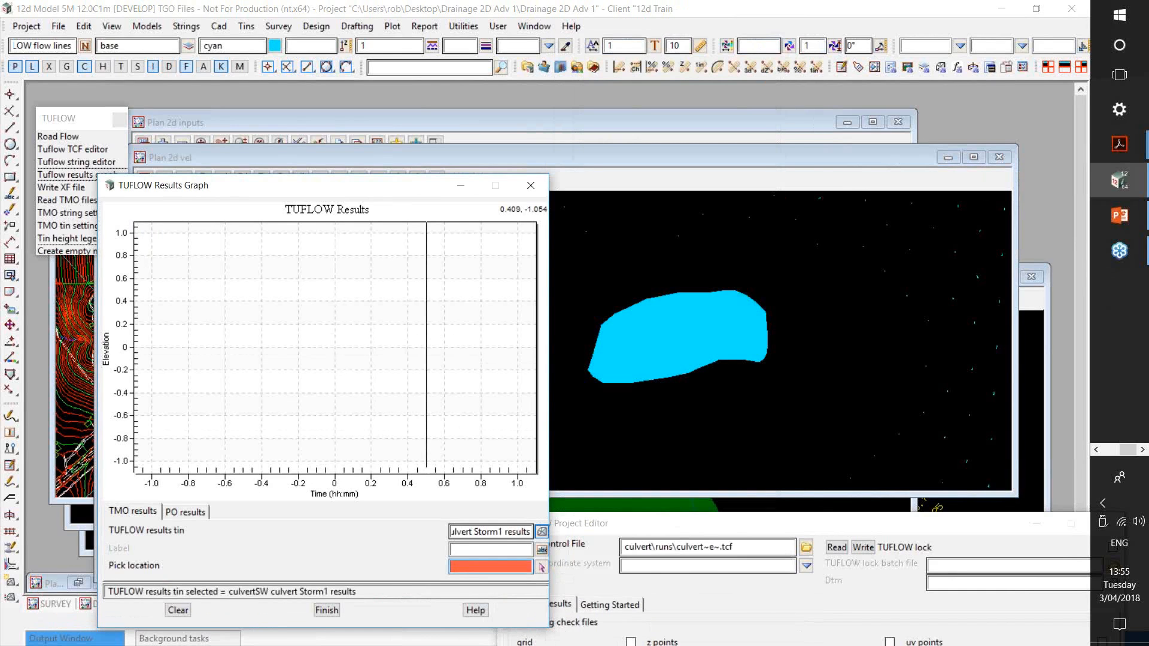
pyautogui.click(654, 358)
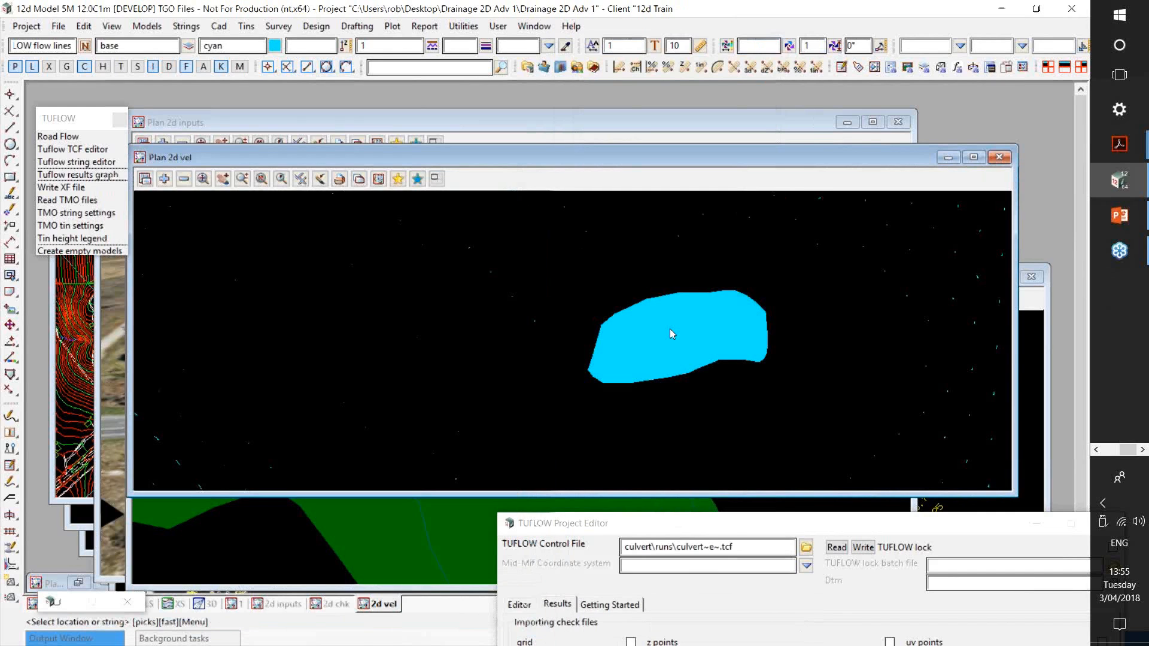
pyautogui.click(670, 333)
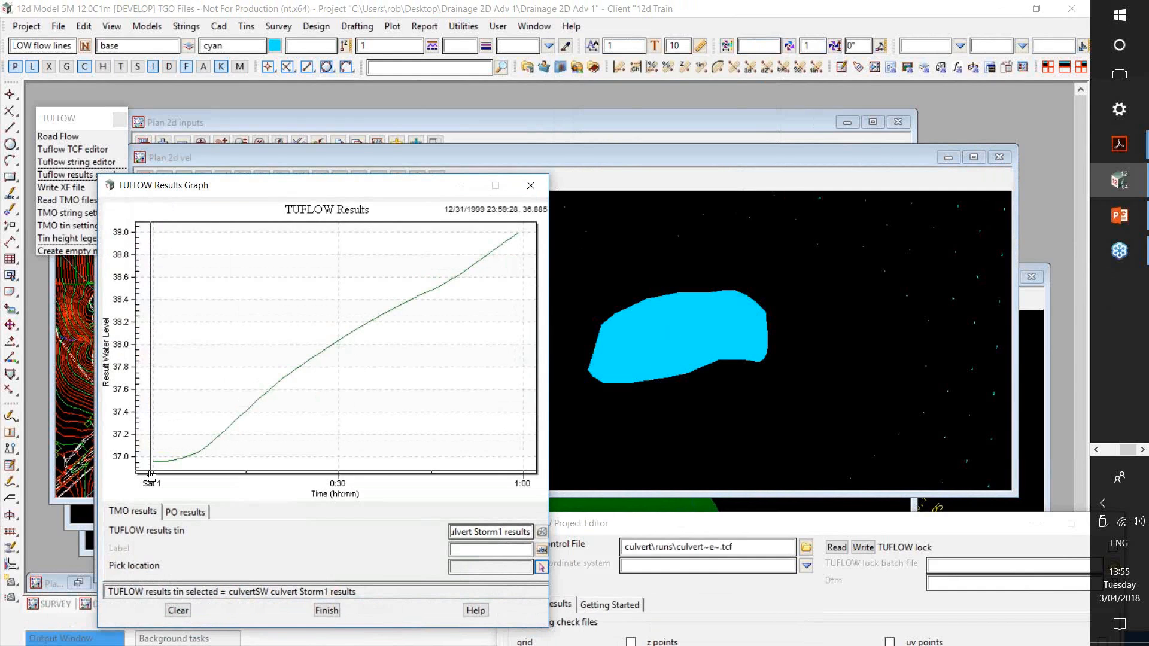
pyautogui.moveTo(149, 449); pyautogui.dragTo(198, 477)
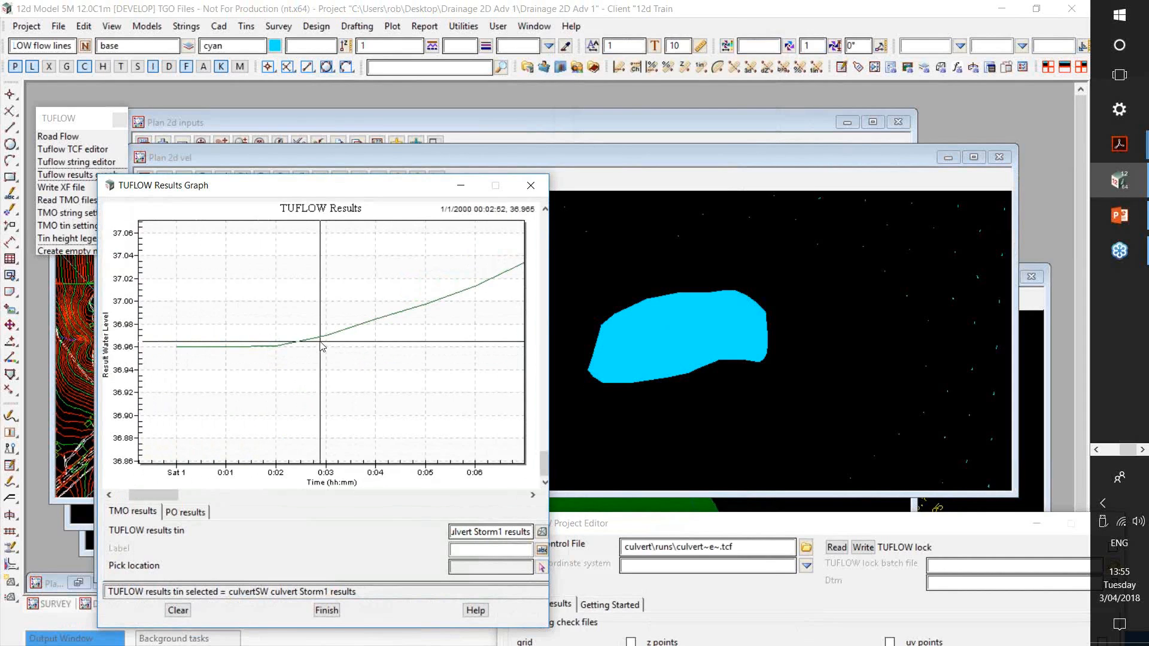
pyautogui.click(327, 610)
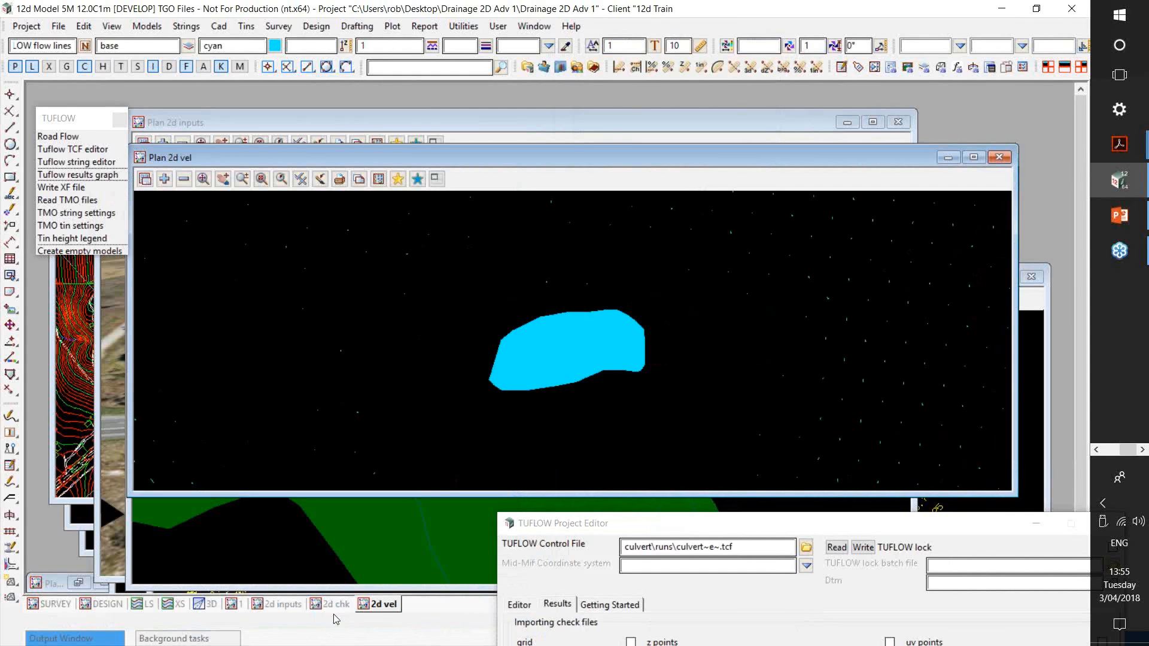
# Step: Switch to the PowerPoint slide show and review the Warning 902 Errors and Messages and Check Files slides
pyautogui.hotkey('alt', 'Tab')
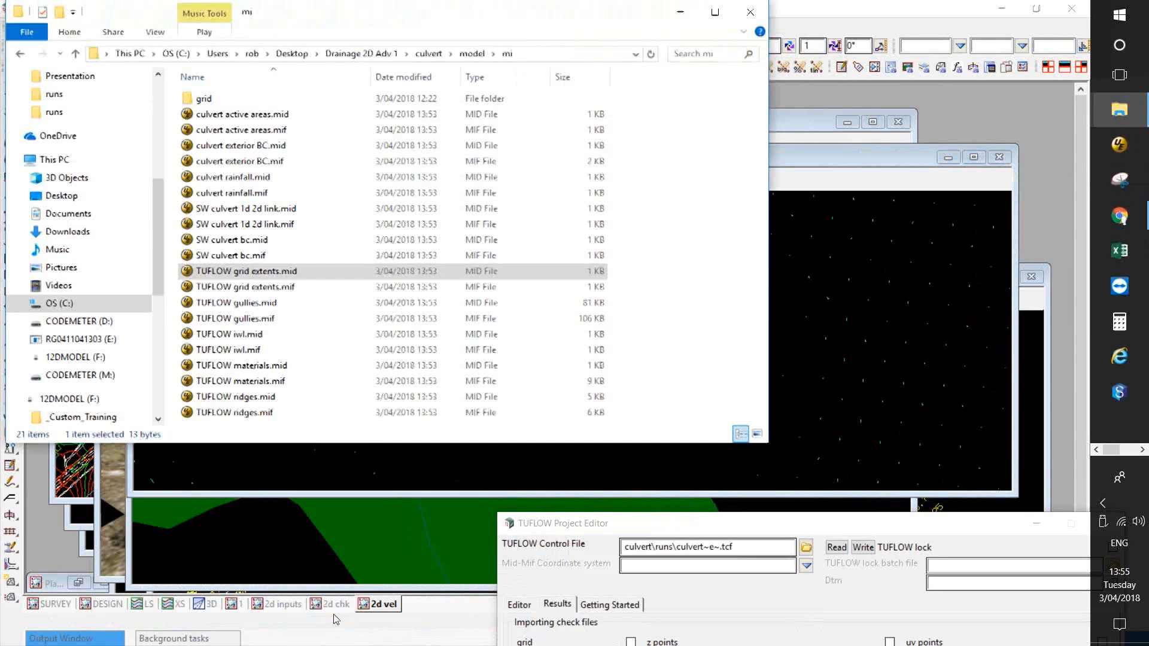
pyautogui.press('super')
pyautogui.press('super+Tab')
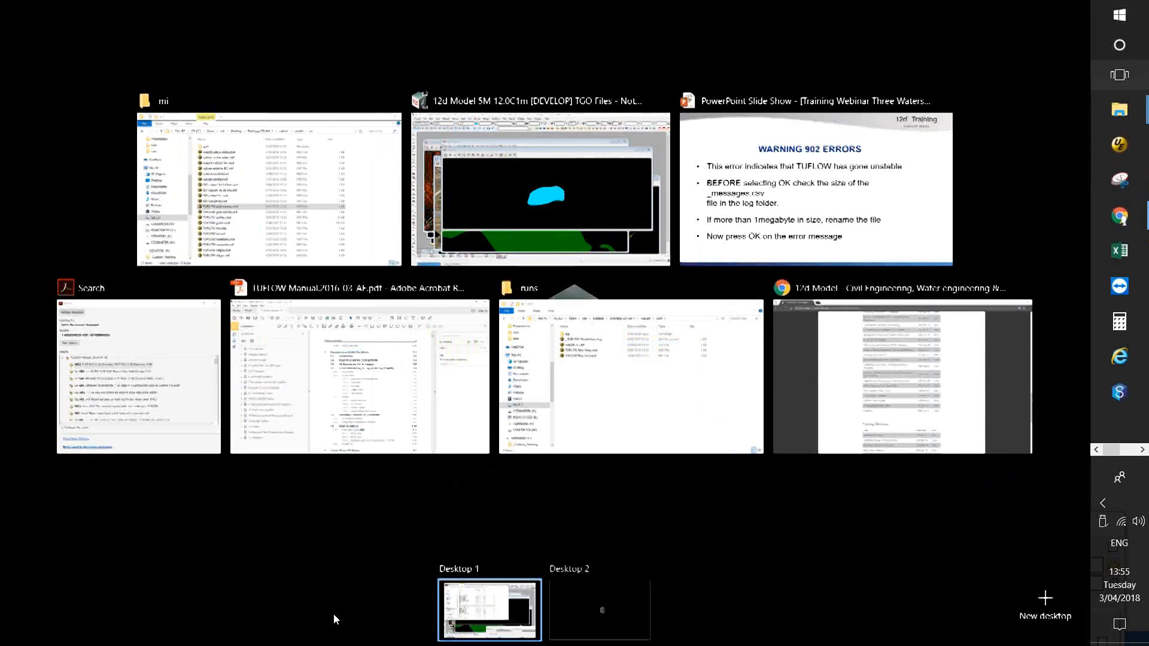
pyautogui.hotkey('alt', 'Tab')
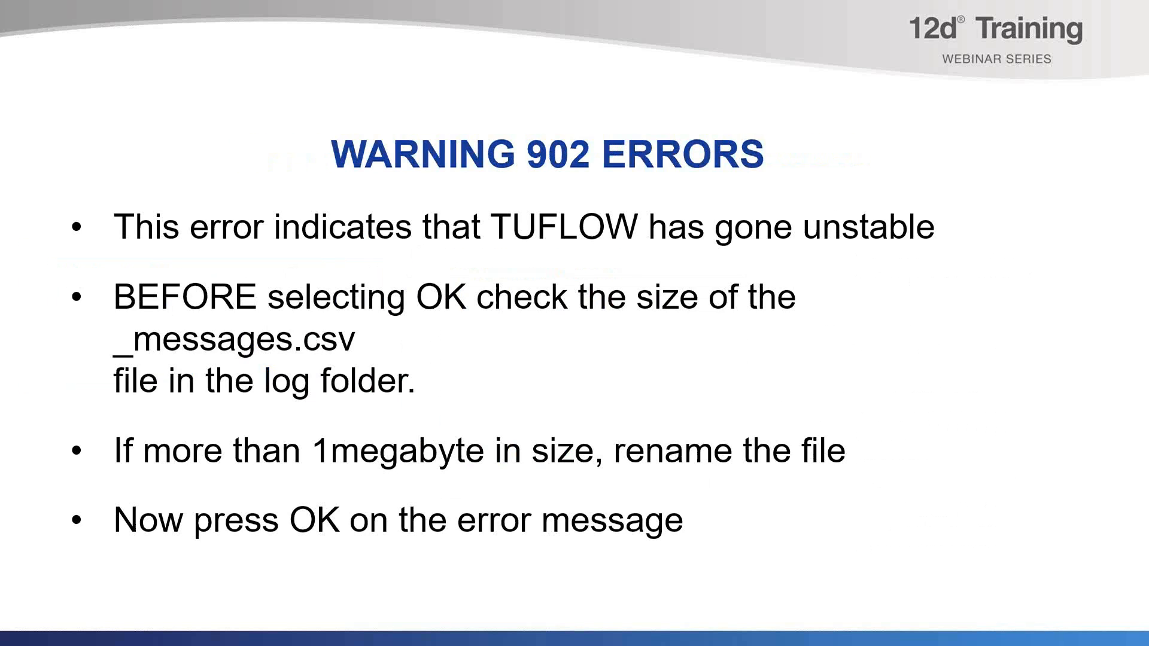
pyautogui.press('Right')
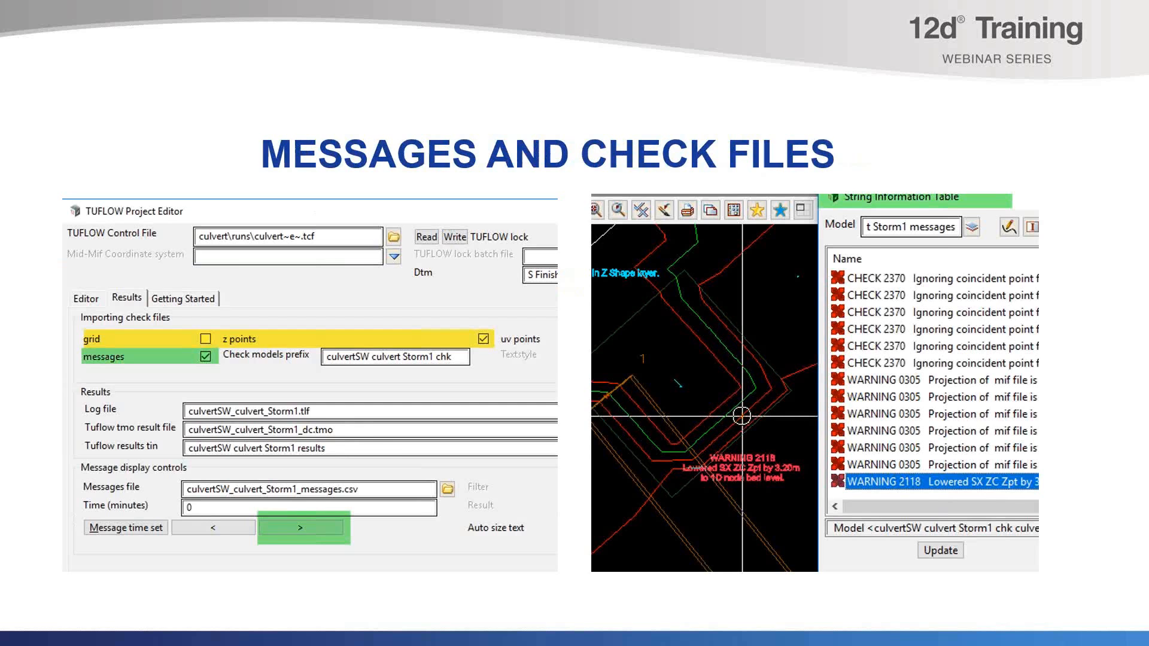
# Step: Back in 12d Model, include z points in the imported check files and read the check files again
pyautogui.hotkey('alt', 'Tab')
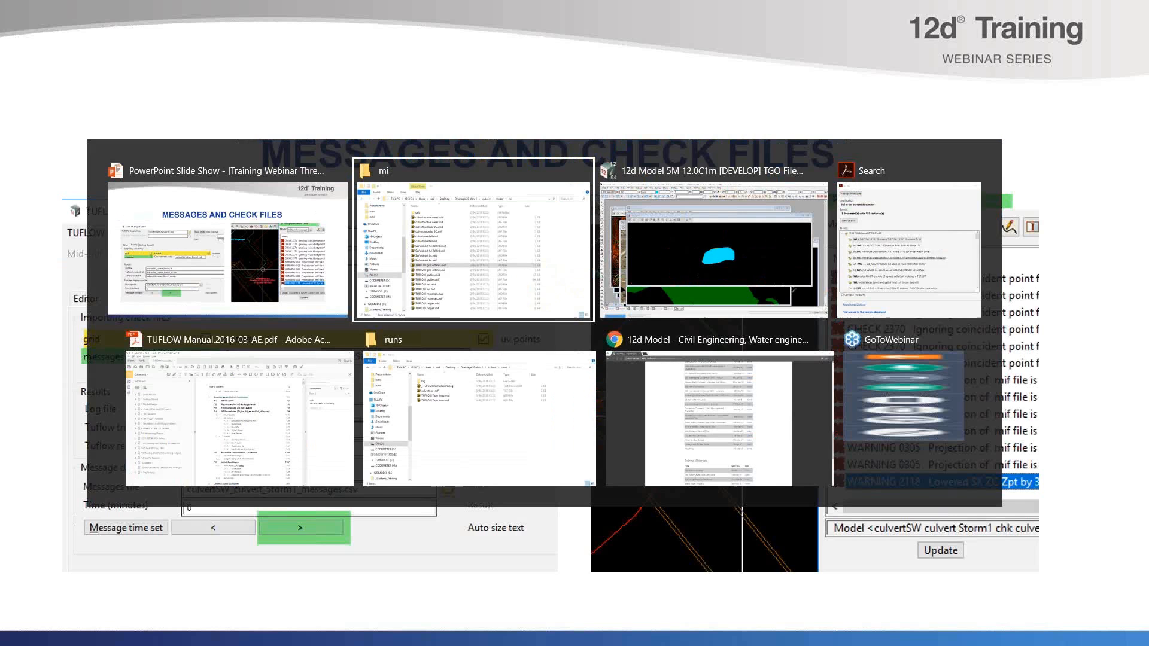
pyautogui.hotkey('alt', 'Tab')
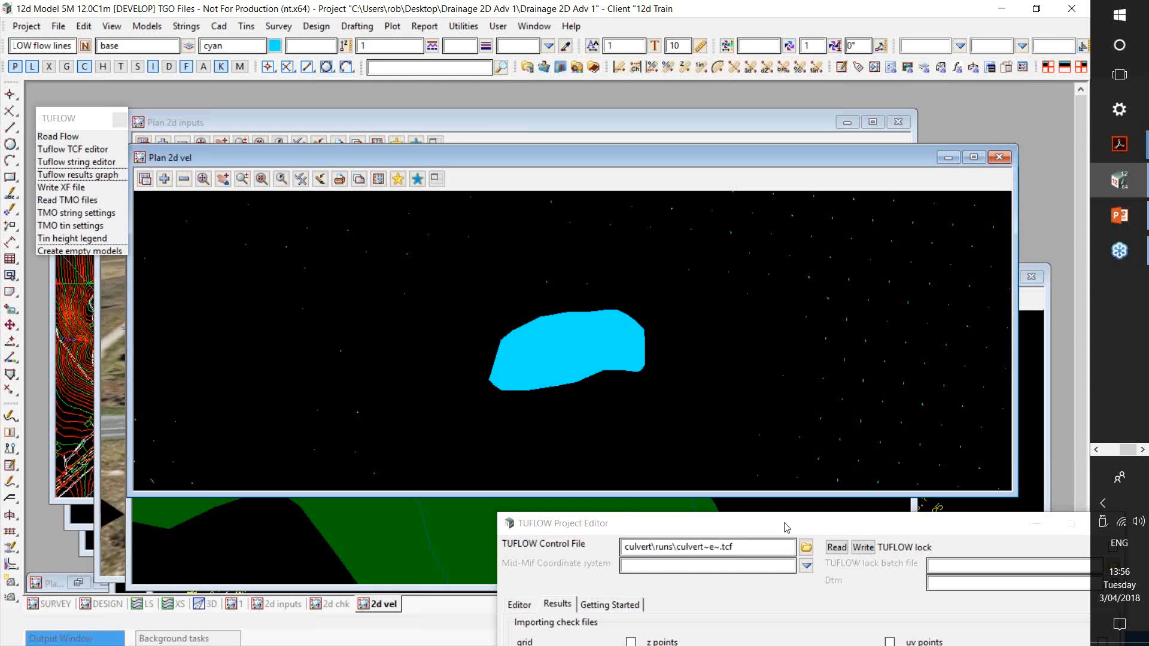
pyautogui.moveTo(787, 528); pyautogui.dragTo(808, 177)
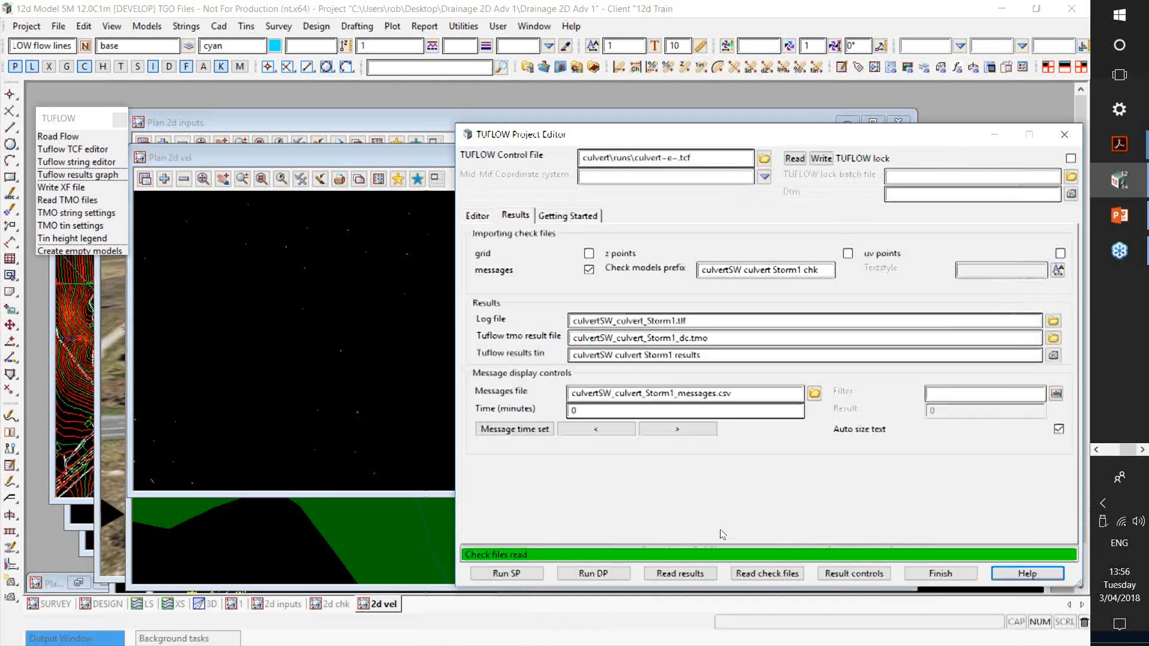
pyautogui.click(783, 575)
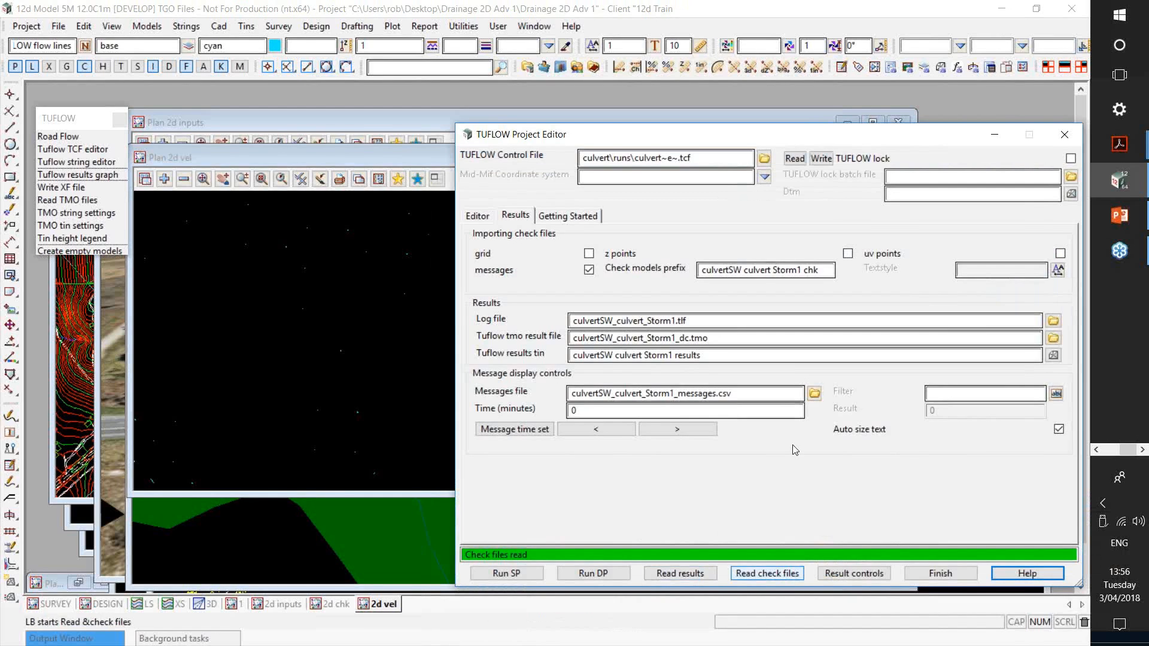
pyautogui.click(849, 253)
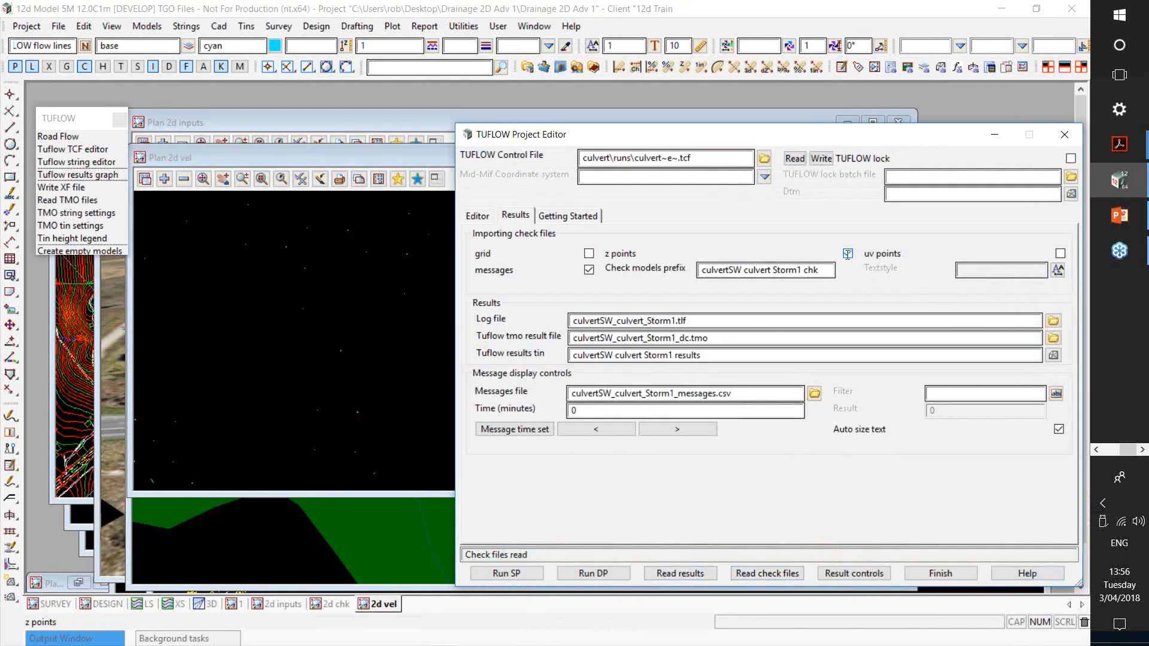
pyautogui.click(848, 253)
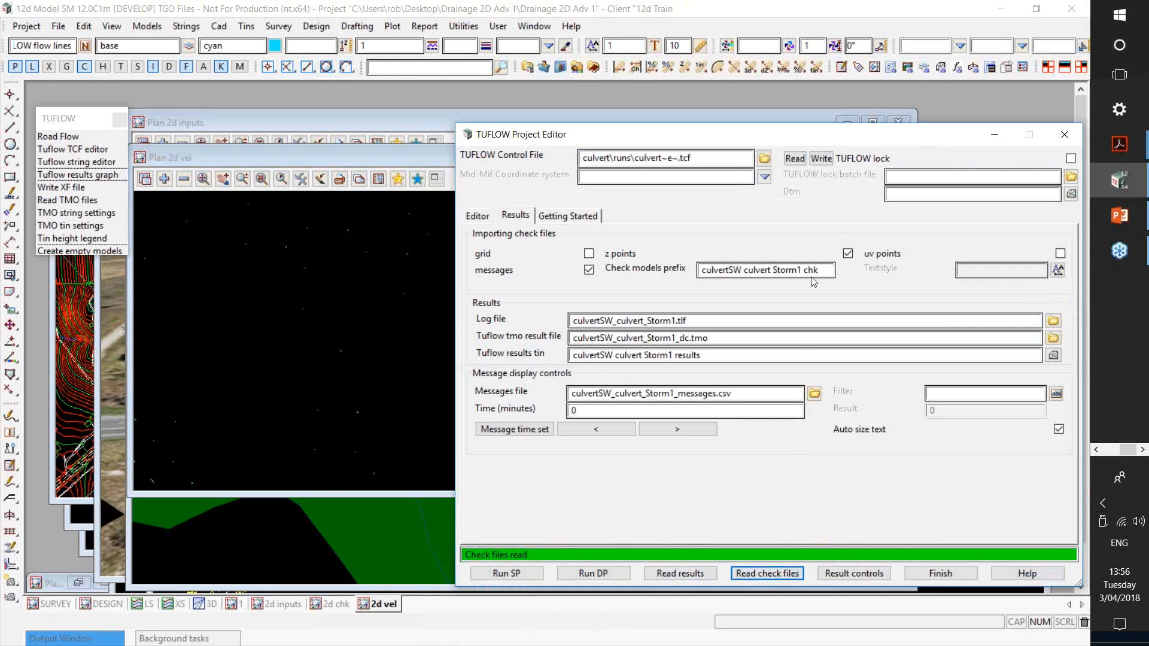
# Step: Bring the 2d chk plan view forward beside the project editor and hide the level labels on its points
pyautogui.moveTo(821, 137); pyautogui.dragTo(944, 167)
pyautogui.click(867, 422)
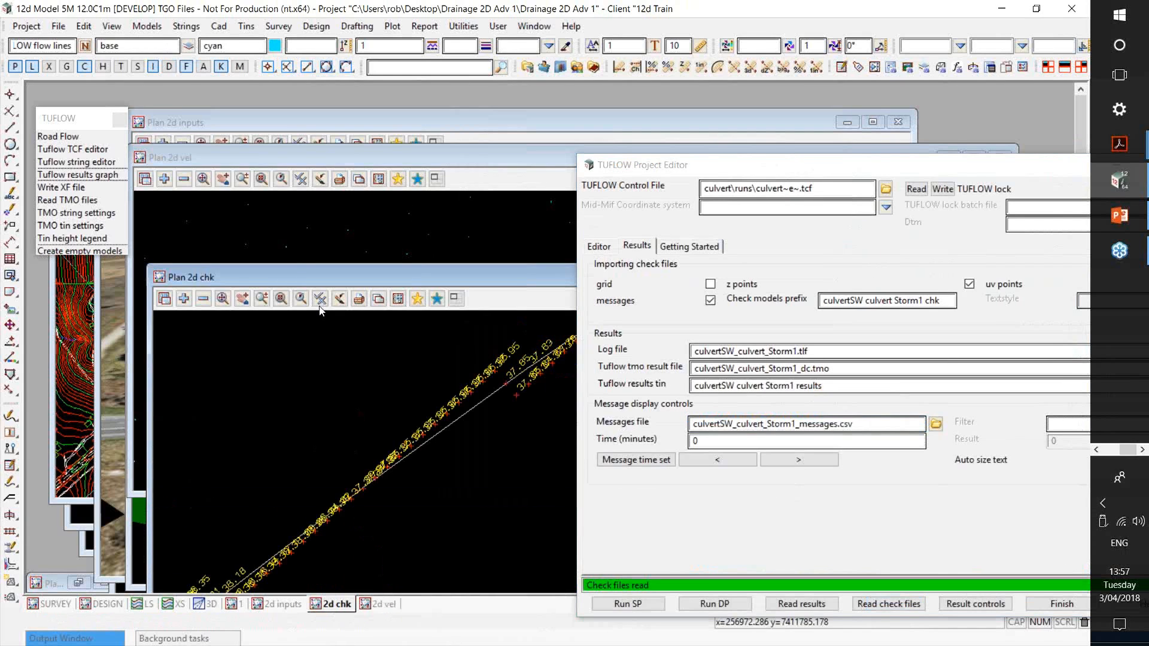
pyautogui.click(320, 302)
pyautogui.click(353, 428)
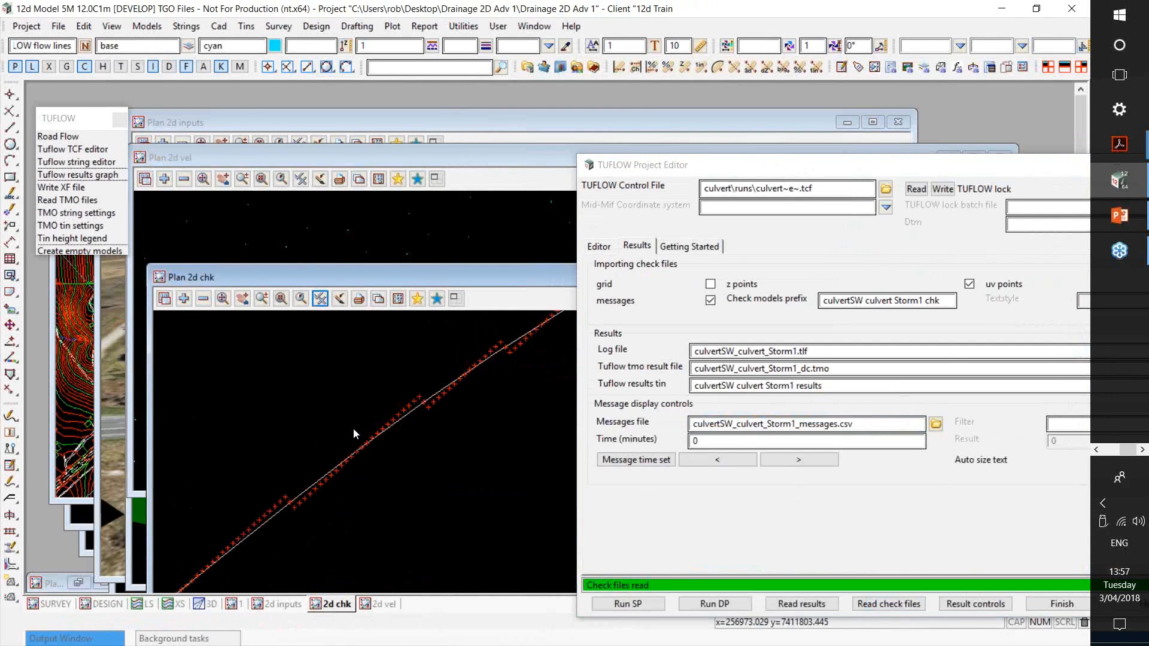
# Step: Add the culvertSW culvert Storm1 chk culvertSW culvert Storm1 messages model to the 2d chk view and read one of its message labels
pyautogui.click(185, 298)
pyautogui.write('messag')
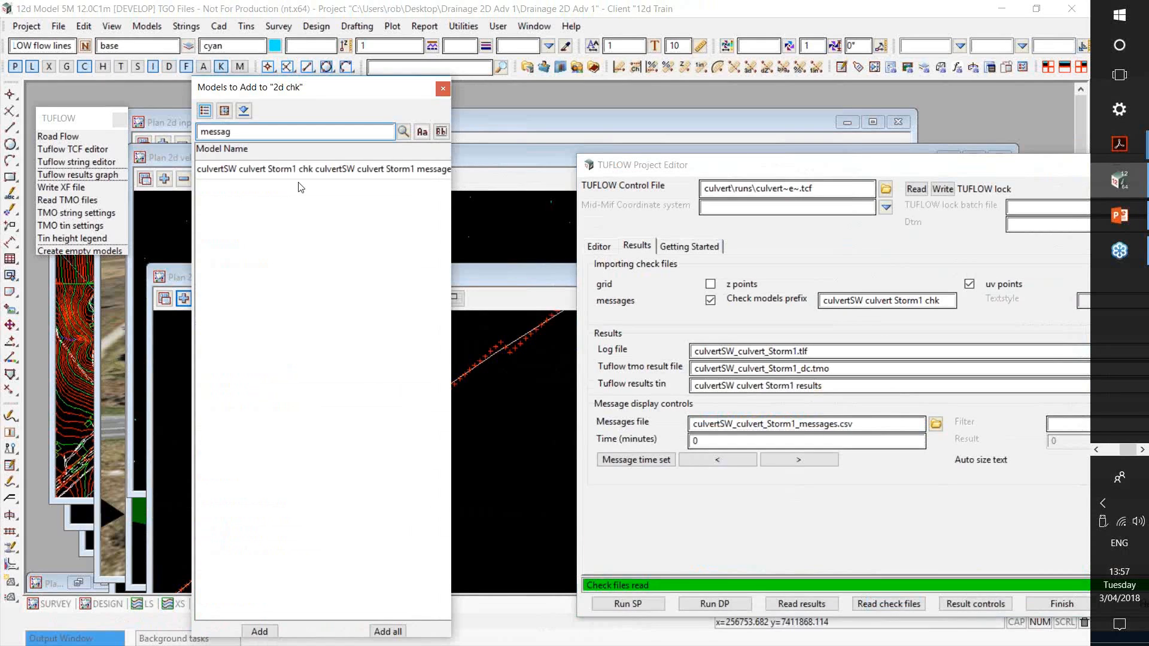
pyautogui.click(301, 167)
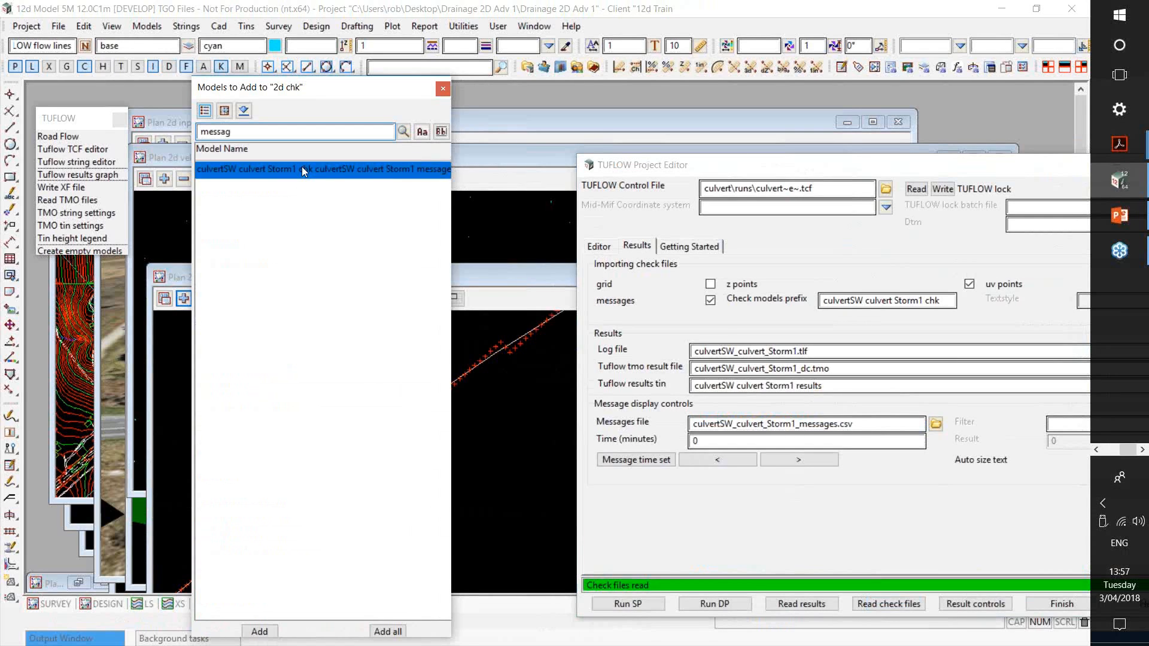
pyautogui.doubleClick(302, 168)
pyautogui.scroll(-3, 374, 413)
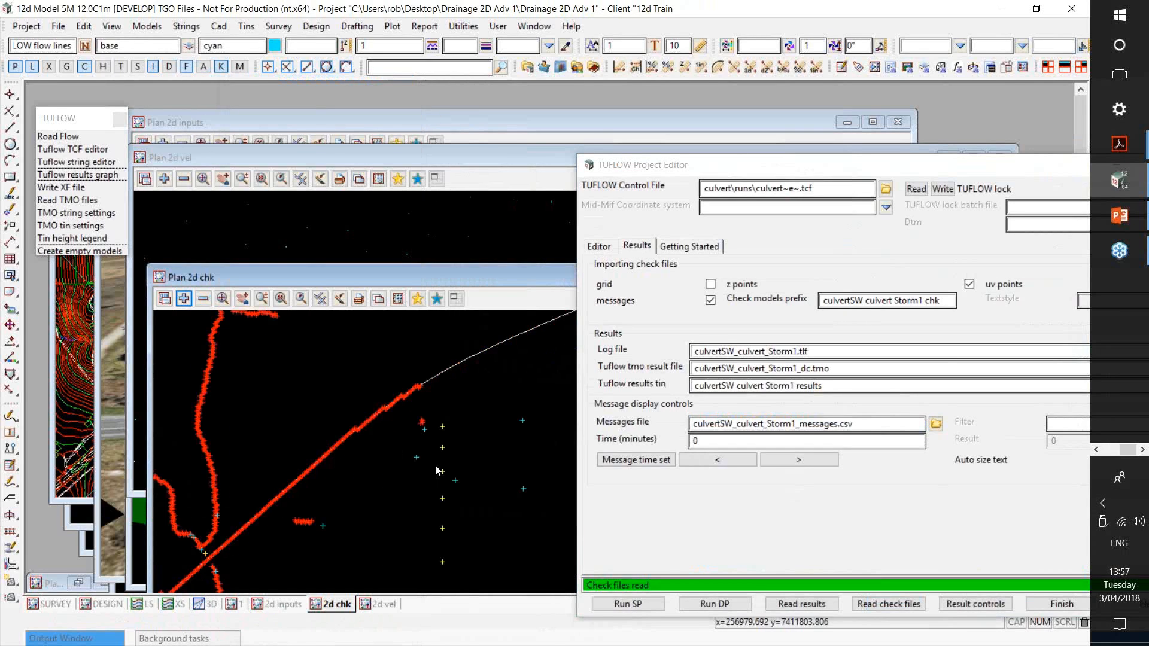
pyautogui.scroll(2, 436, 466)
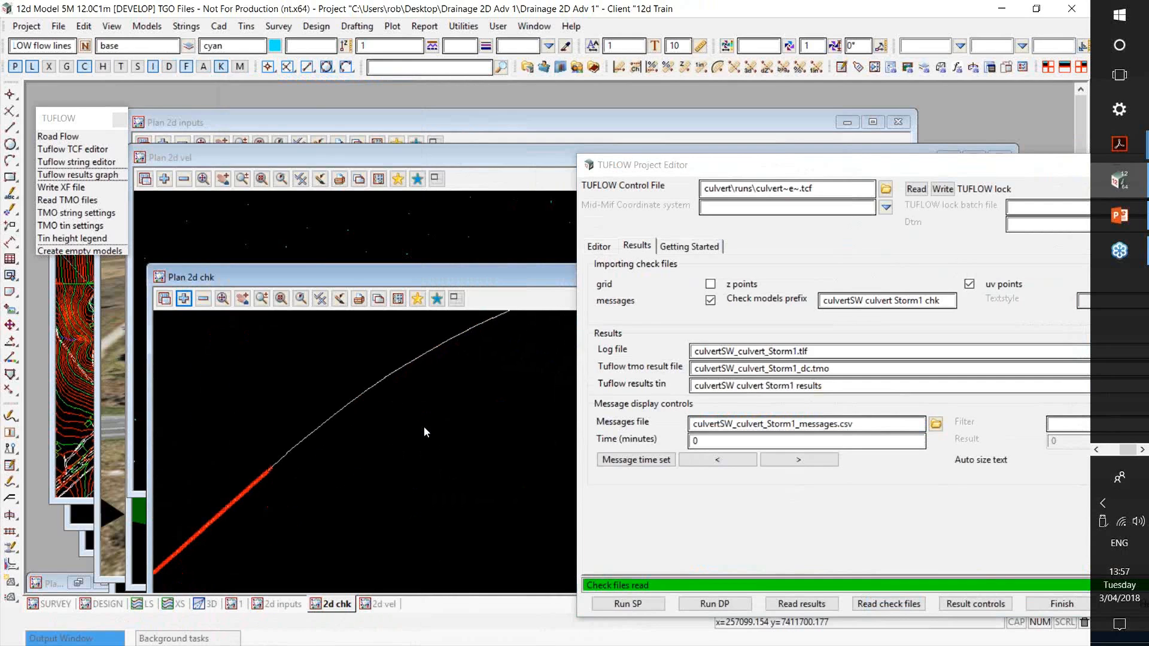
pyautogui.scroll(1, 423, 426)
pyautogui.scroll(2, 441, 407)
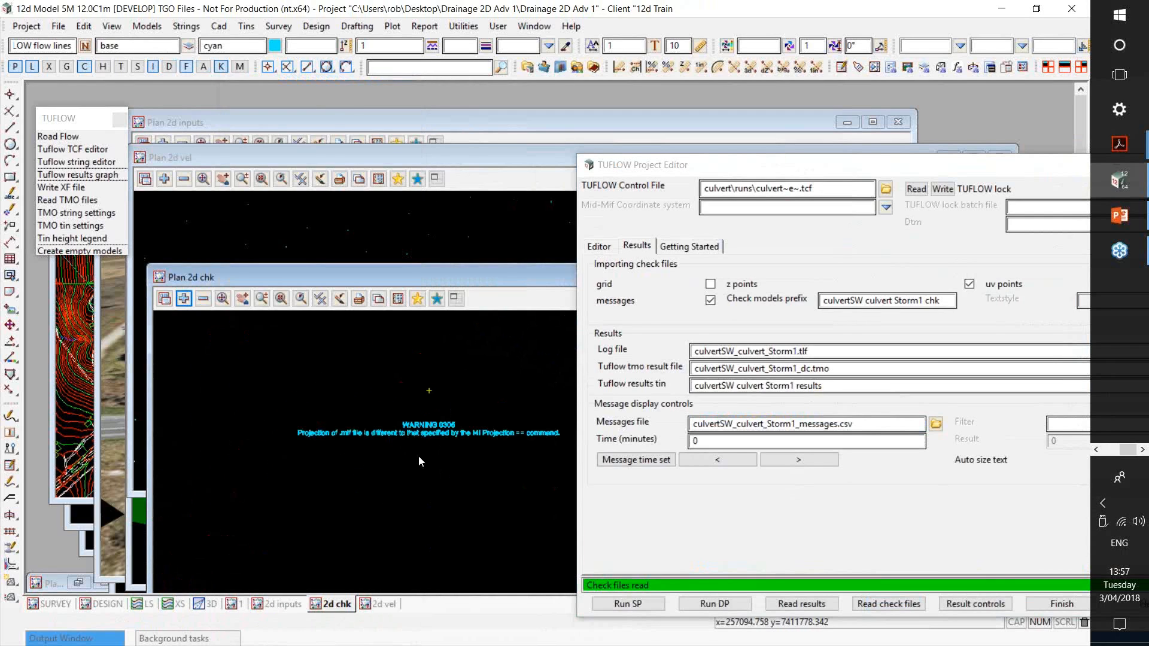
pyautogui.scroll(1, 418, 461)
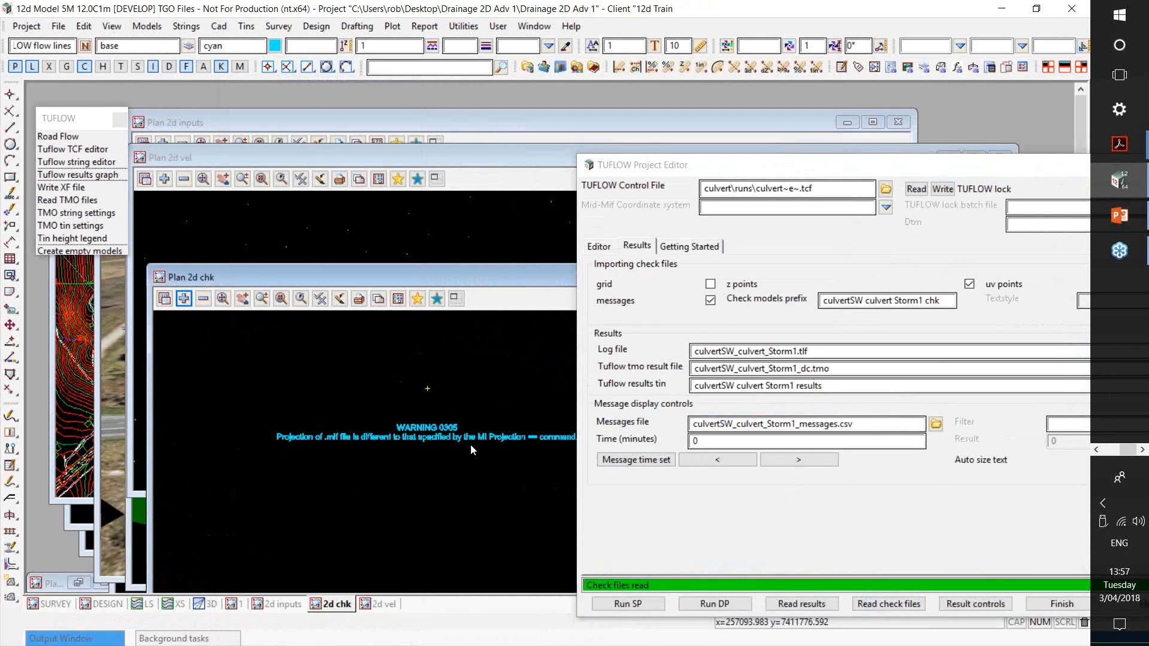
pyautogui.scroll(-4, 472, 450)
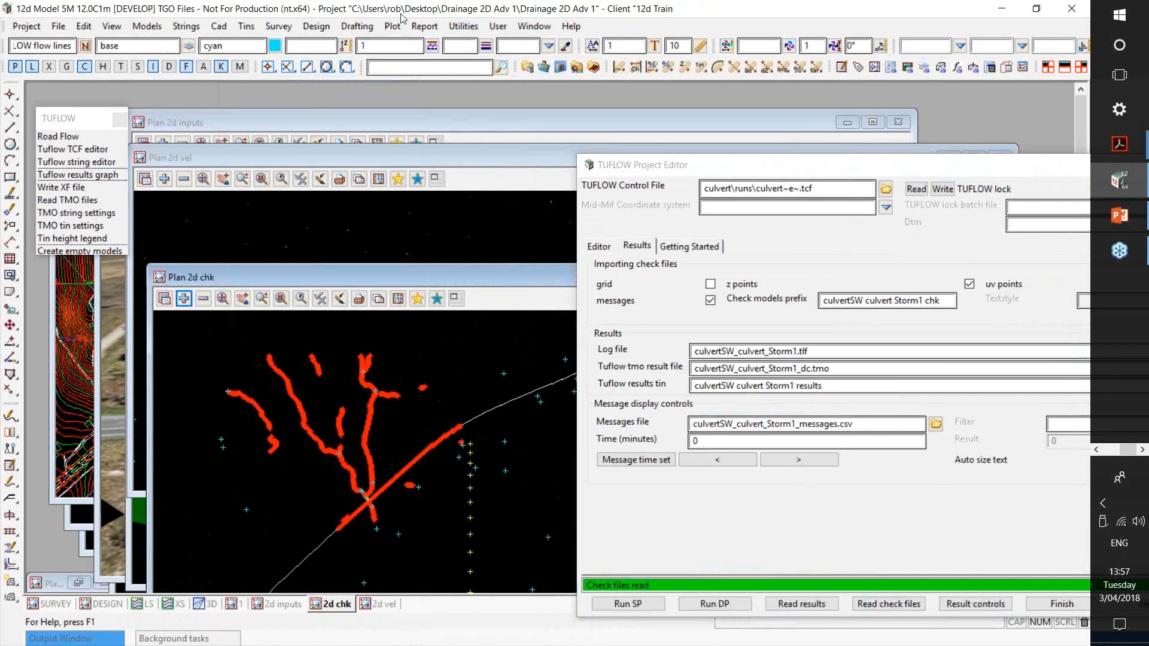
# Step: Open the String Information Table for the culvertSW culvert Storm1 messages check model
pyautogui.click(147, 26)
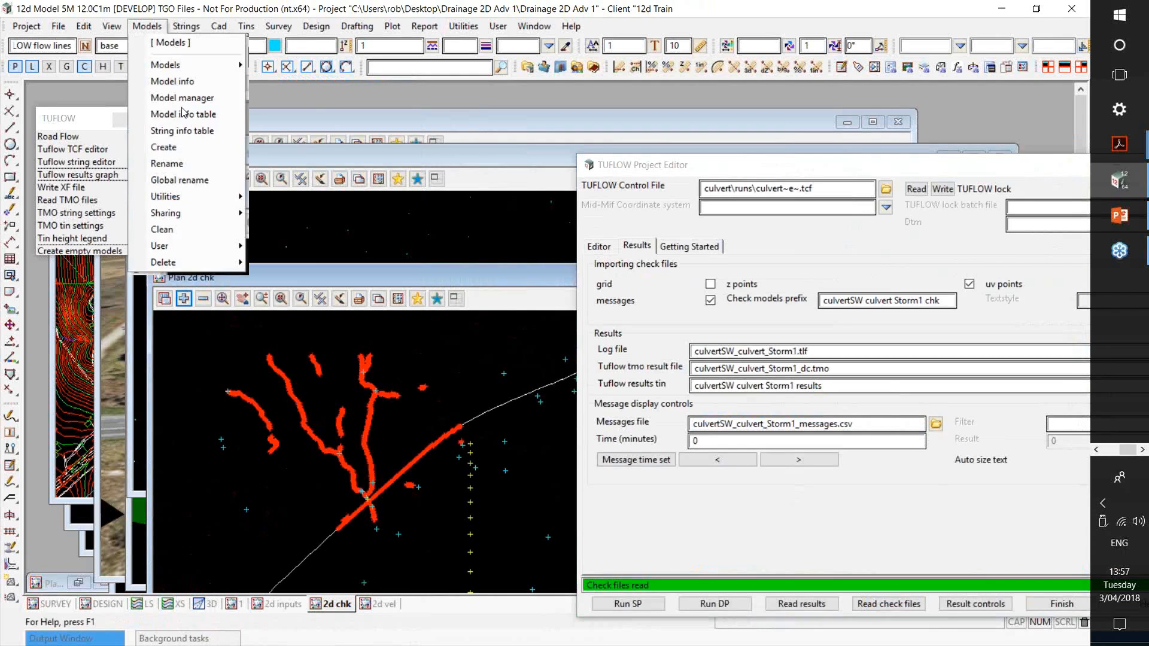
pyautogui.click(181, 131)
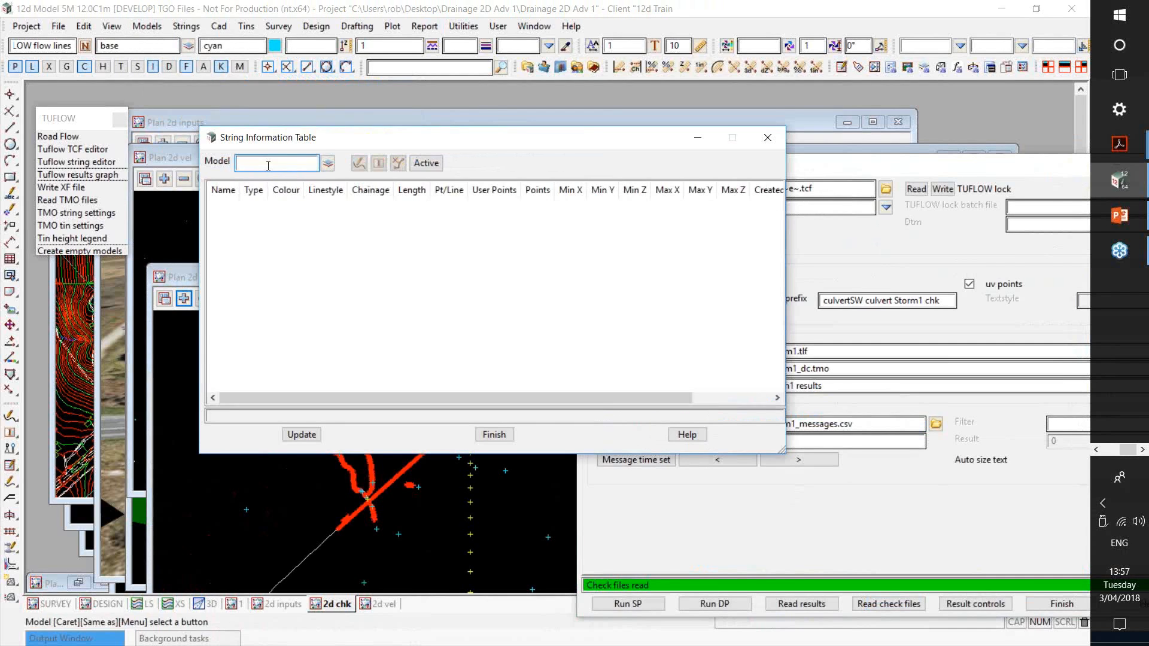
pyautogui.click(328, 164)
pyautogui.write('message')
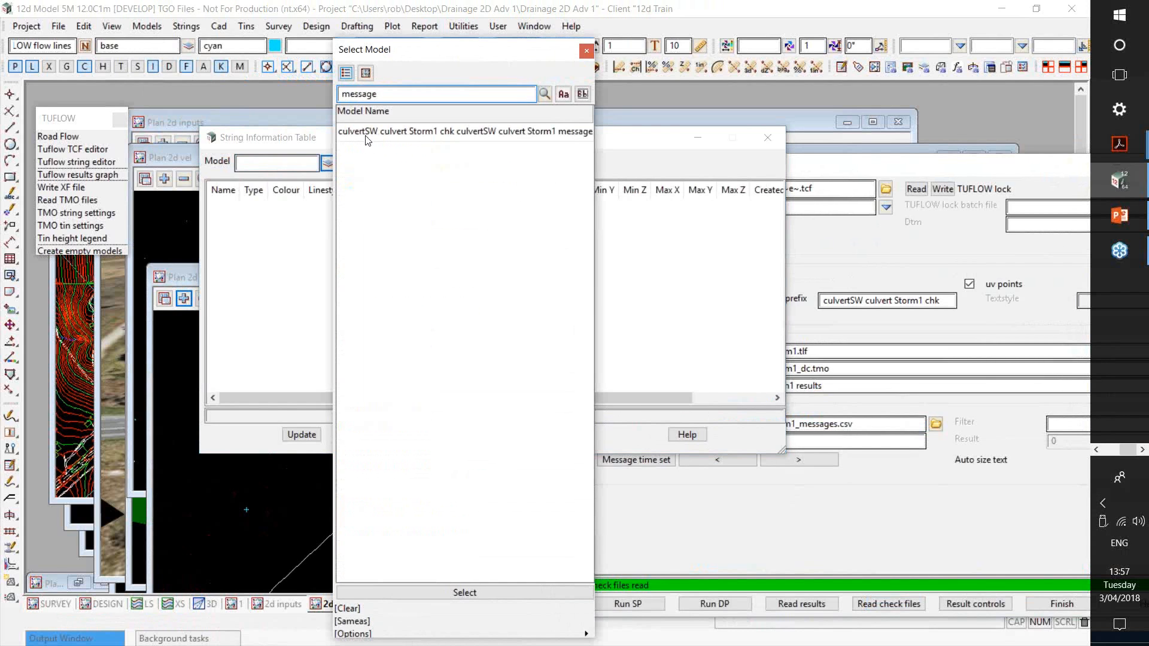
pyautogui.doubleClick(366, 139)
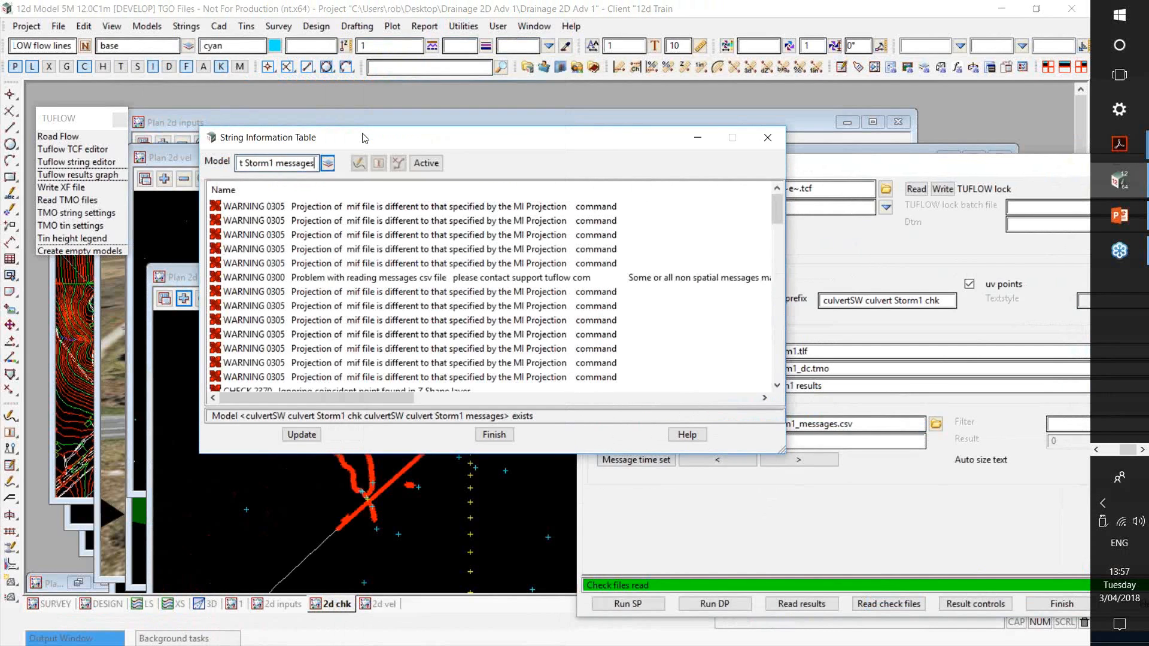
# Step: Find WARNING 2118 in the string table and locate it in the 2d chk view, and save the project
pyautogui.scroll(-1, 381, 246)
pyautogui.scroll(-4, 381, 245)
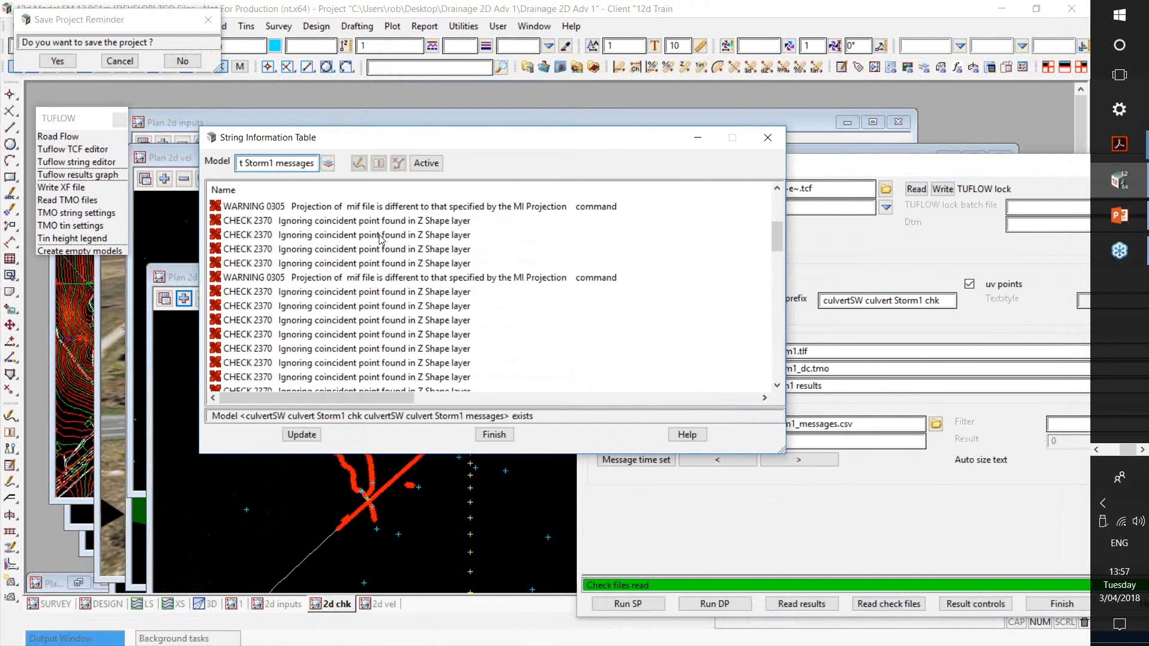
pyautogui.scroll(-3, 381, 239)
pyautogui.scroll(-5, 381, 238)
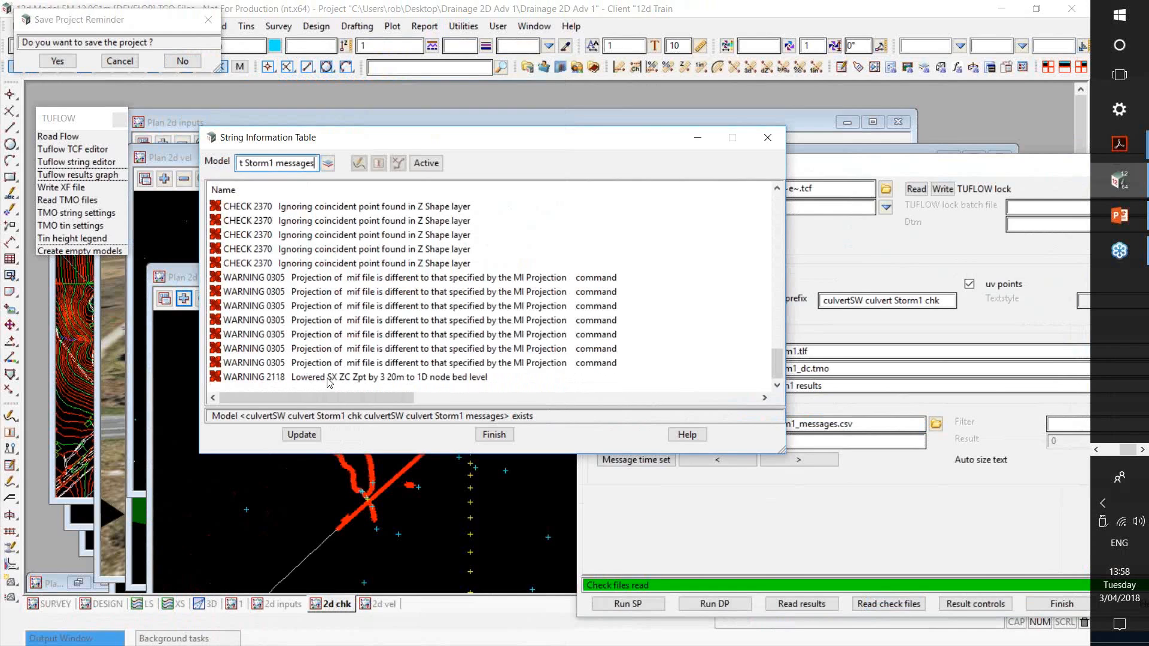
pyautogui.click(329, 377)
pyautogui.moveTo(467, 143); pyautogui.dragTo(565, 169)
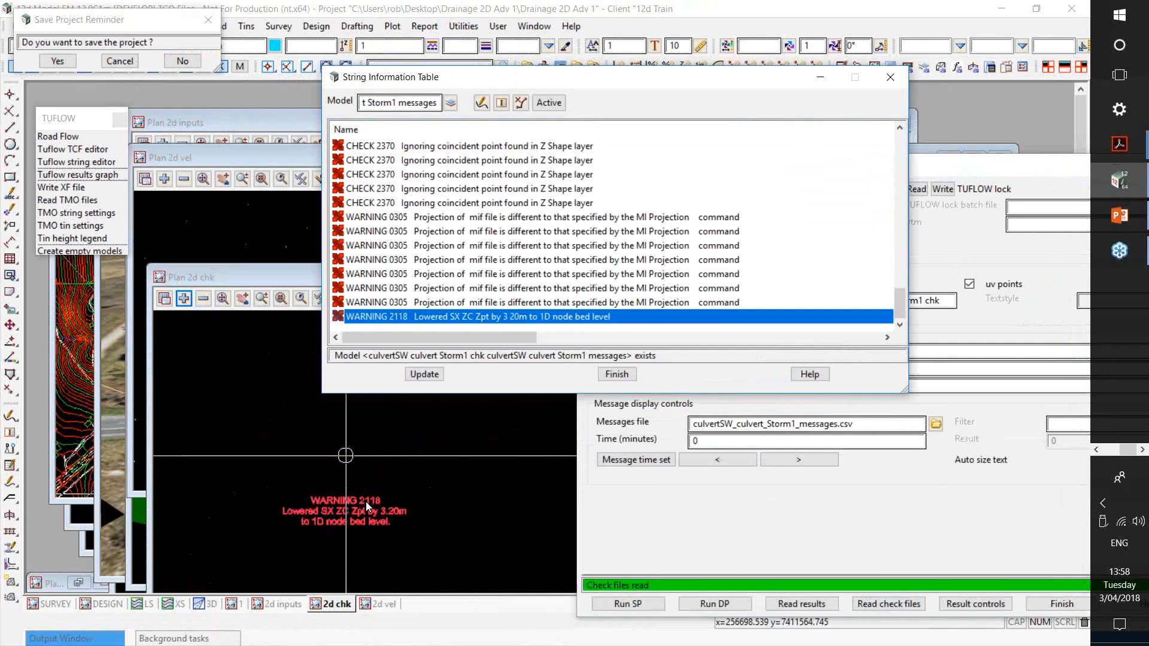
pyautogui.click(65, 62)
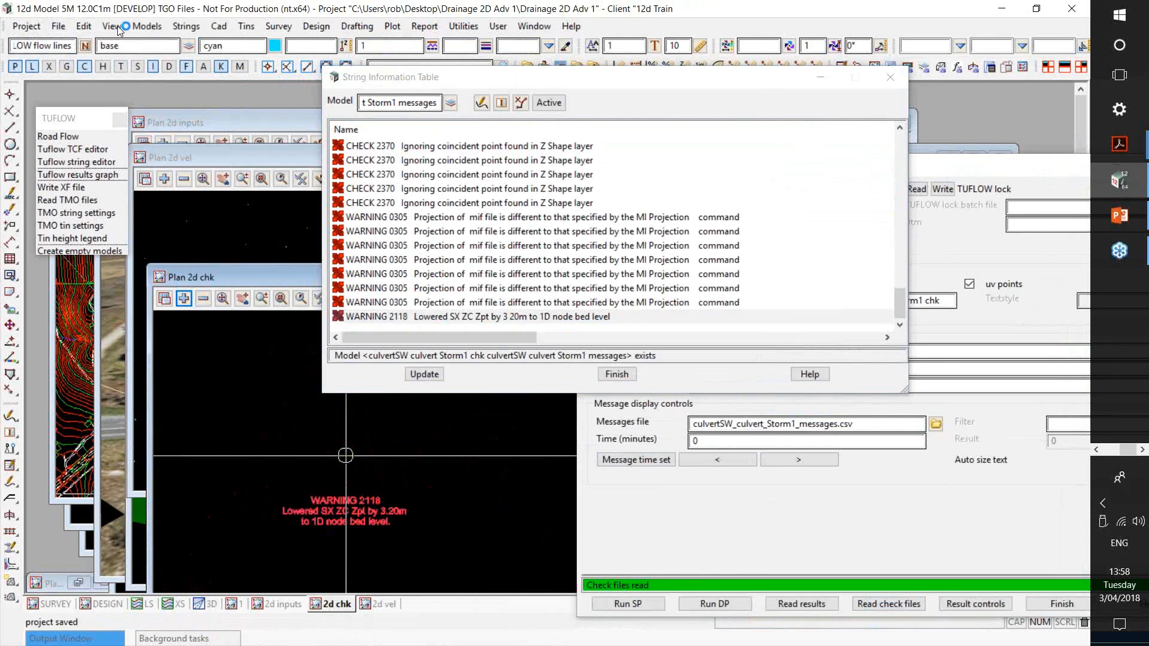
# Step: Create a new perspective OpenGL view named 3d chk
pyautogui.click(116, 26)
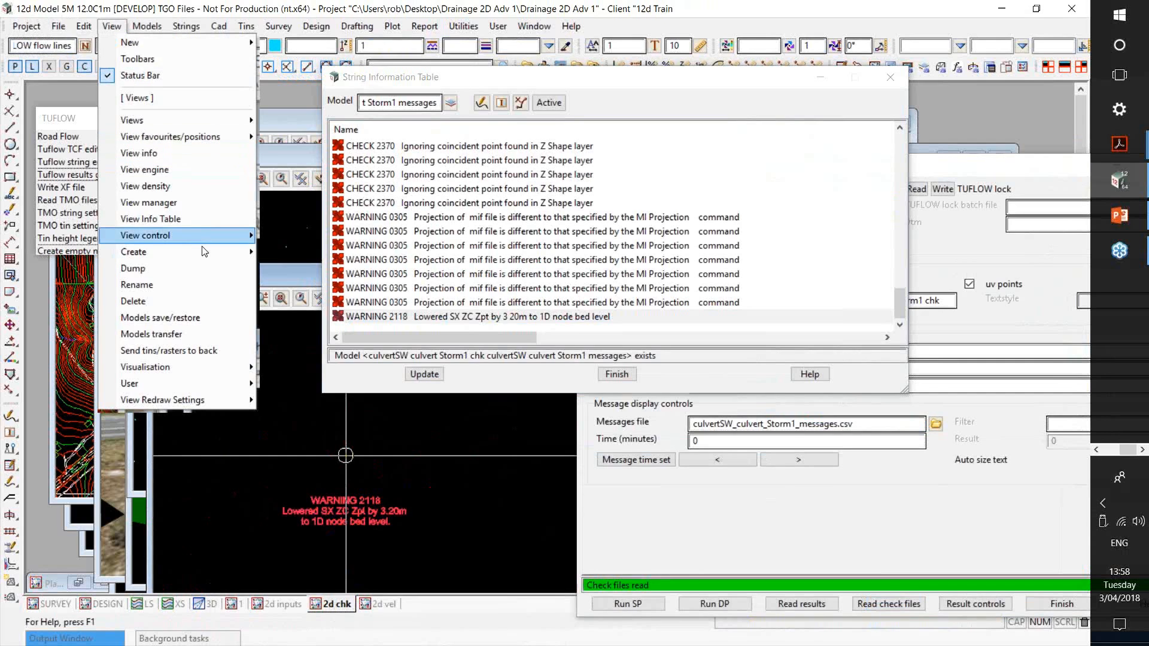
pyautogui.moveTo(210, 251)
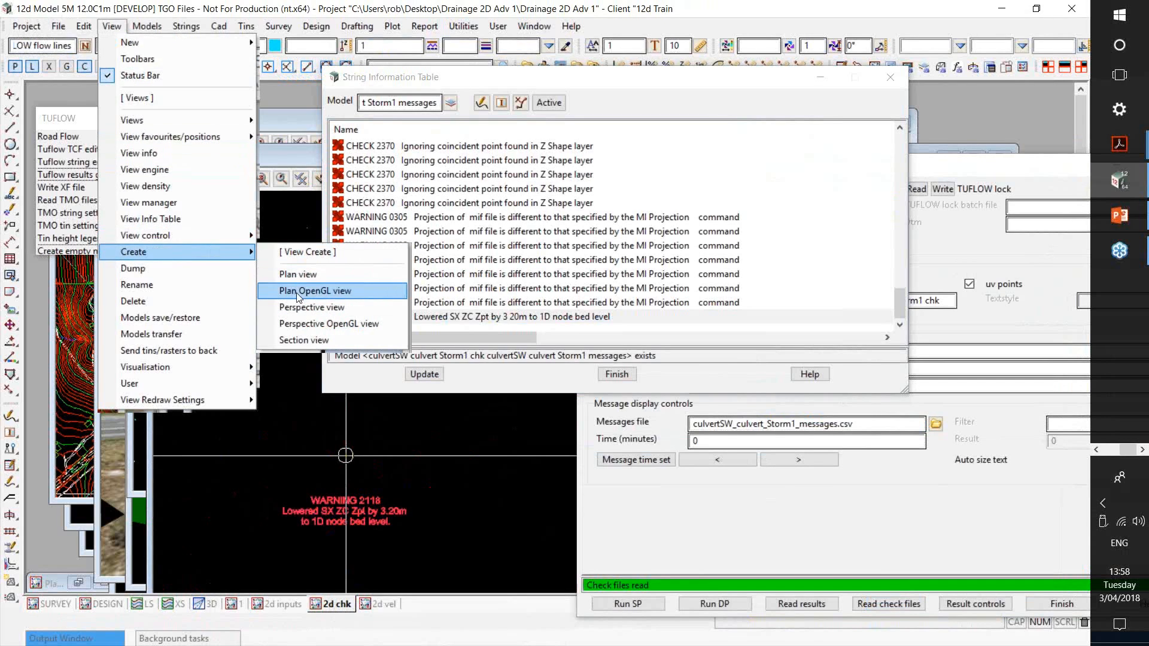
pyautogui.click(306, 323)
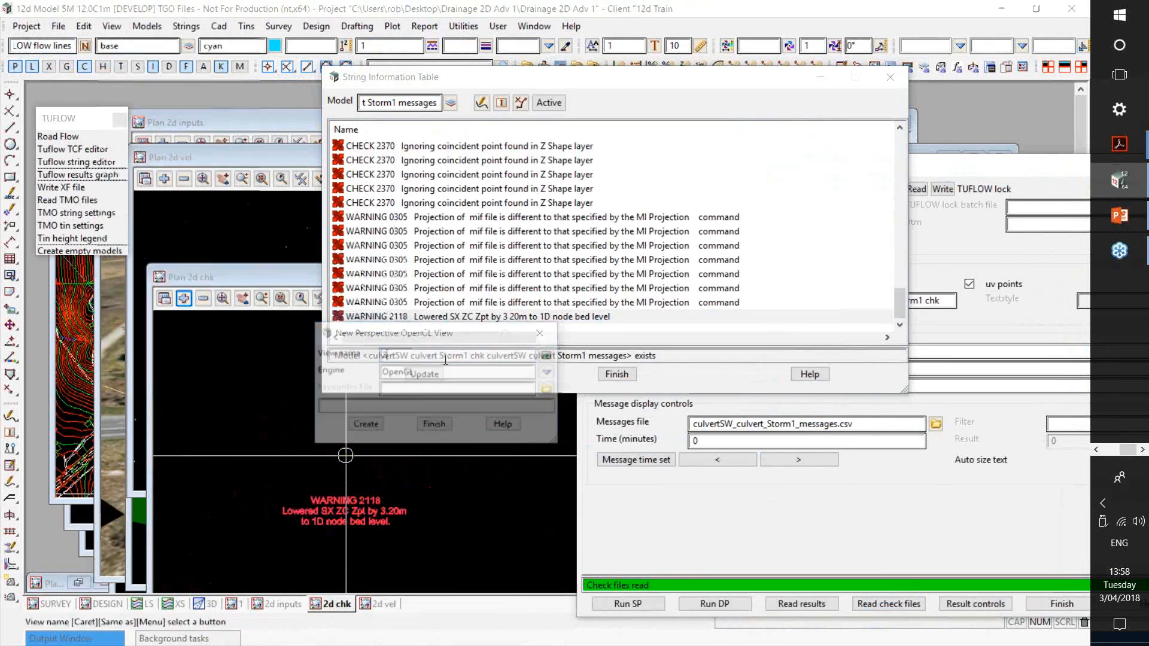
pyautogui.write('3')
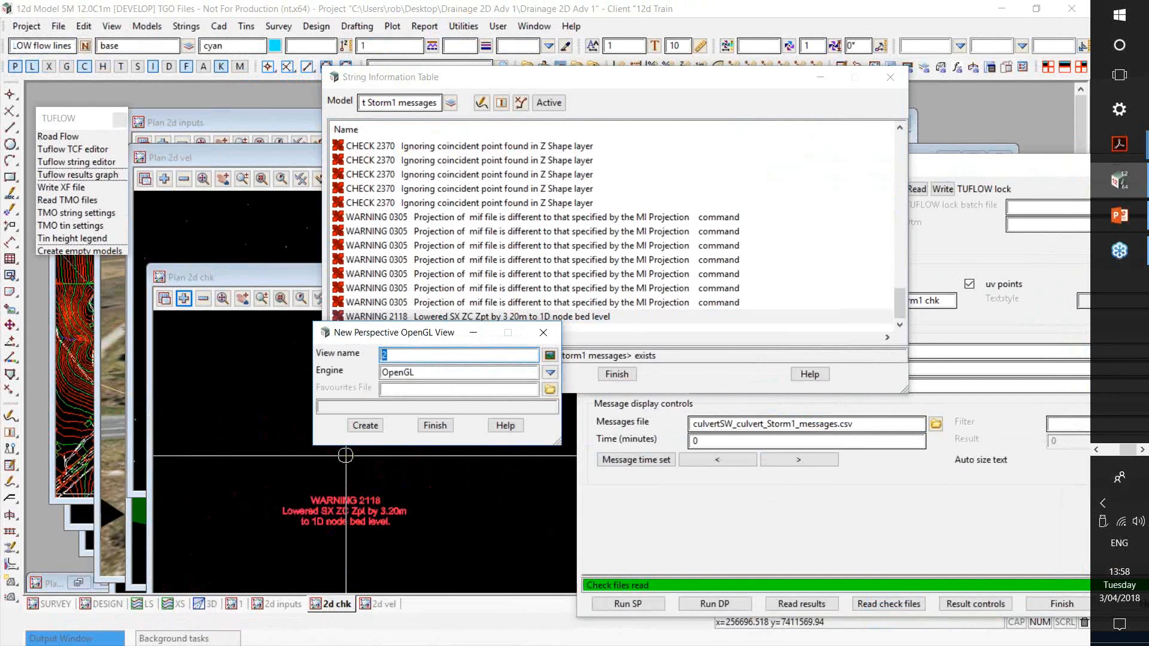
pyautogui.write('d chk')
pyautogui.click(362, 430)
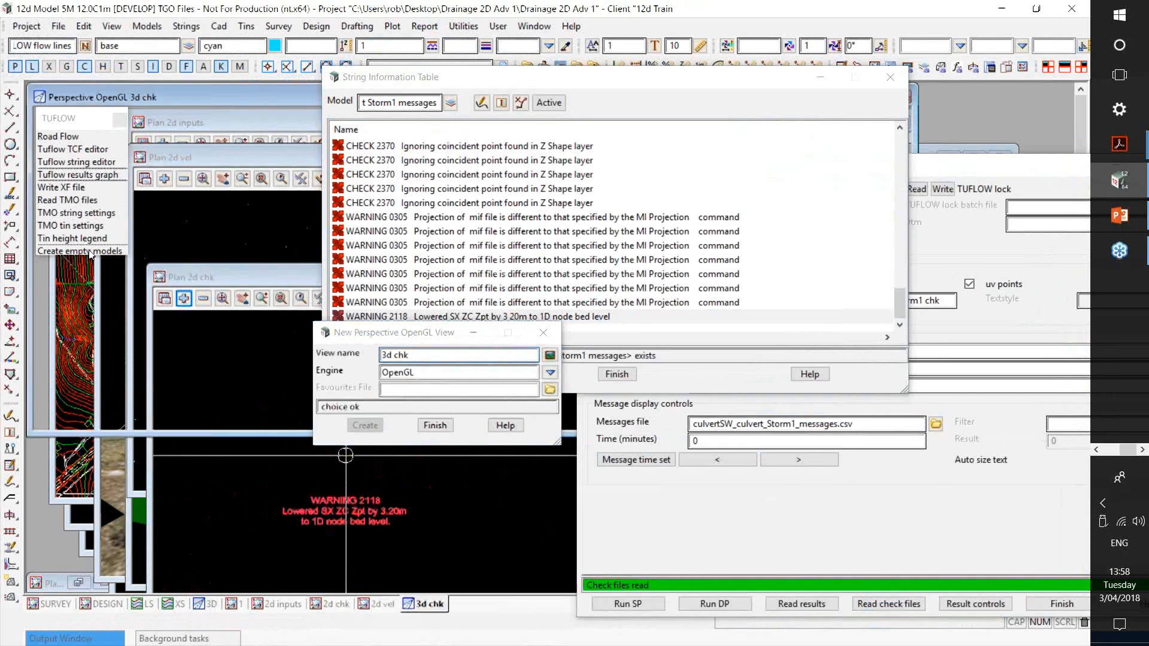
# Step: Clear the TUFLOW menu off the 3d chk view and add the culvertSW culvert Storm1 chk culvert zpt check model to it
pyautogui.moveTo(94, 120); pyautogui.dragTo(75, 289)
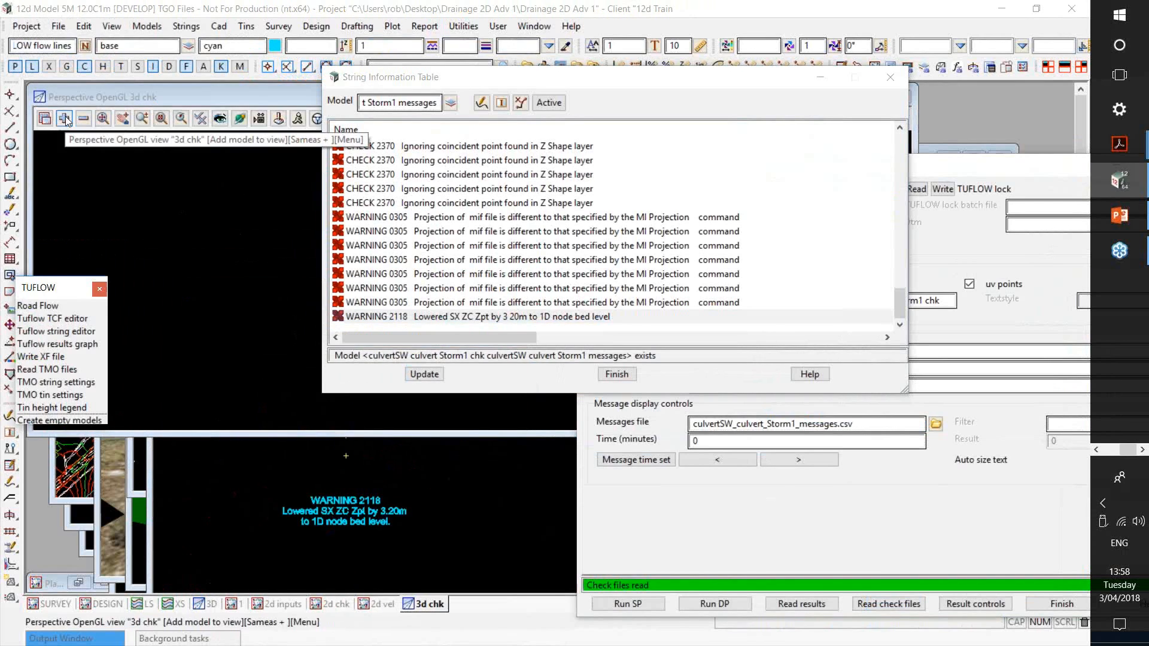
pyautogui.click(64, 119)
pyautogui.write('c')
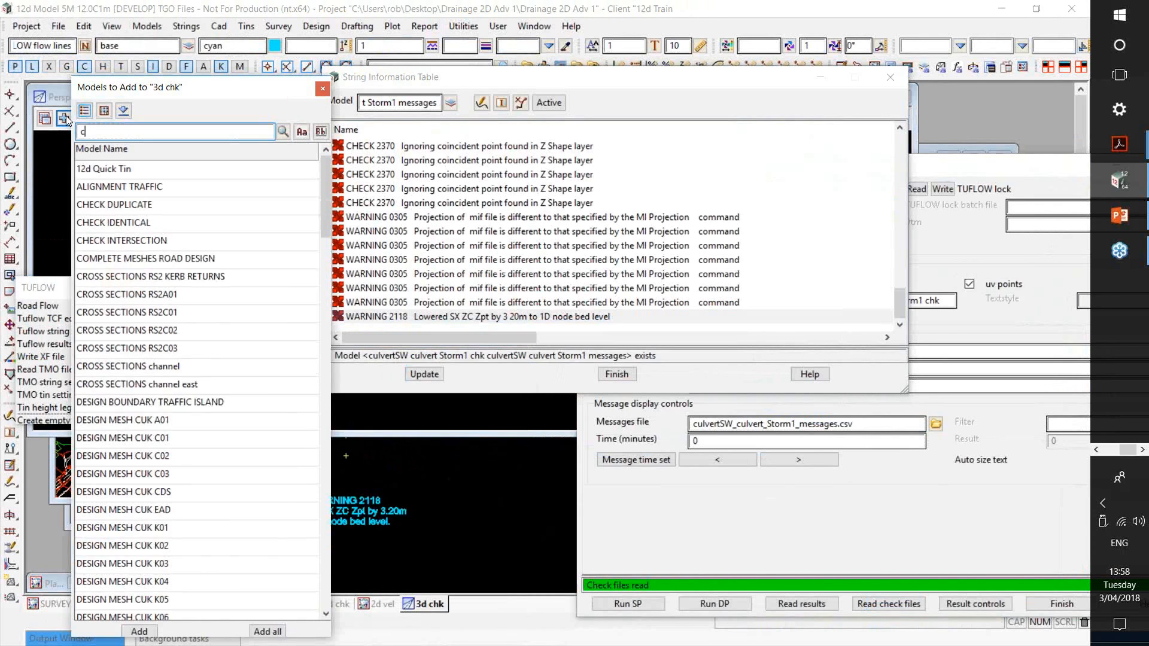
pyautogui.write('hk')
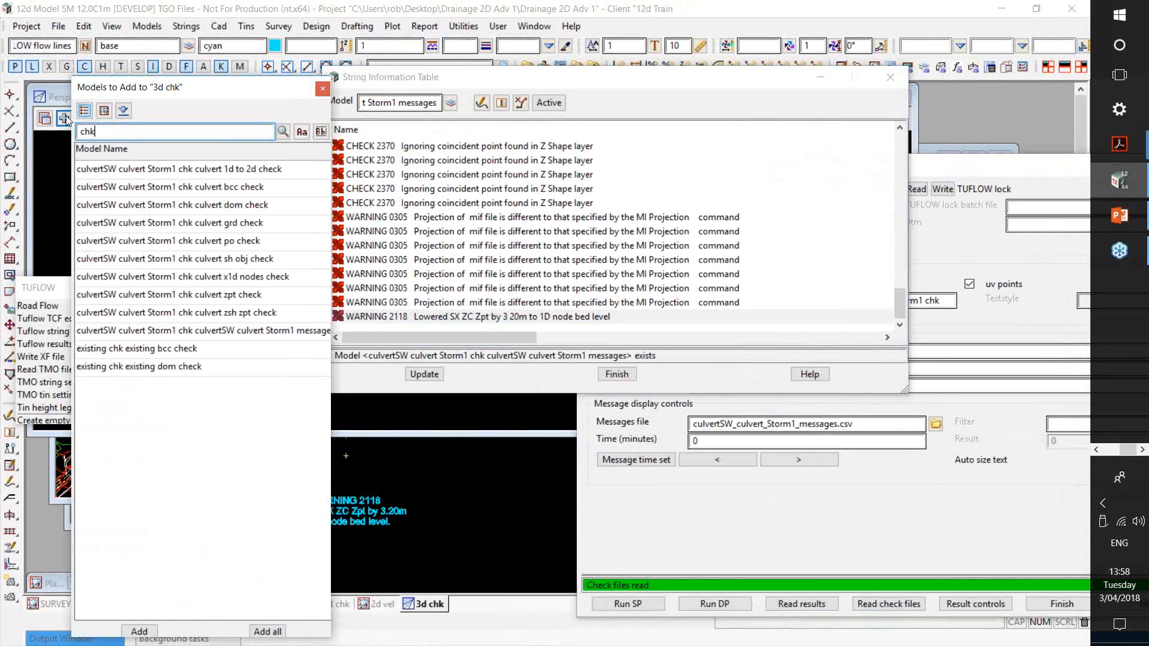
pyautogui.doubleClick(222, 300)
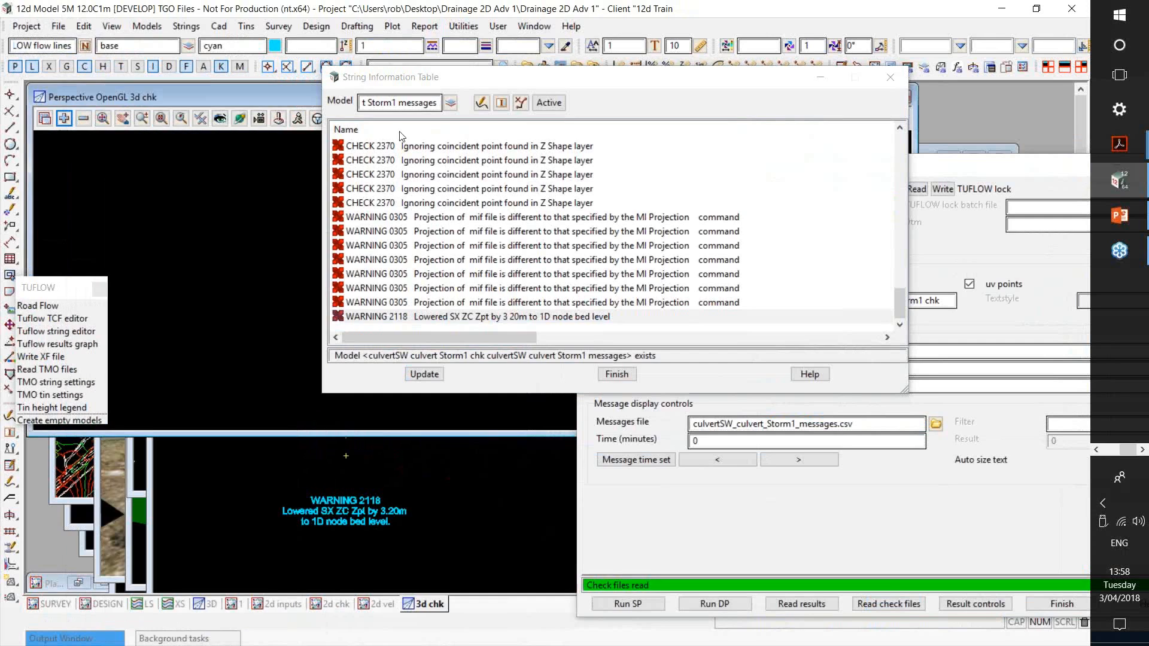
# Step: Locate the WARNING 2118 message in the 3d chk view and examine the terrain around it
pyautogui.click(464, 317)
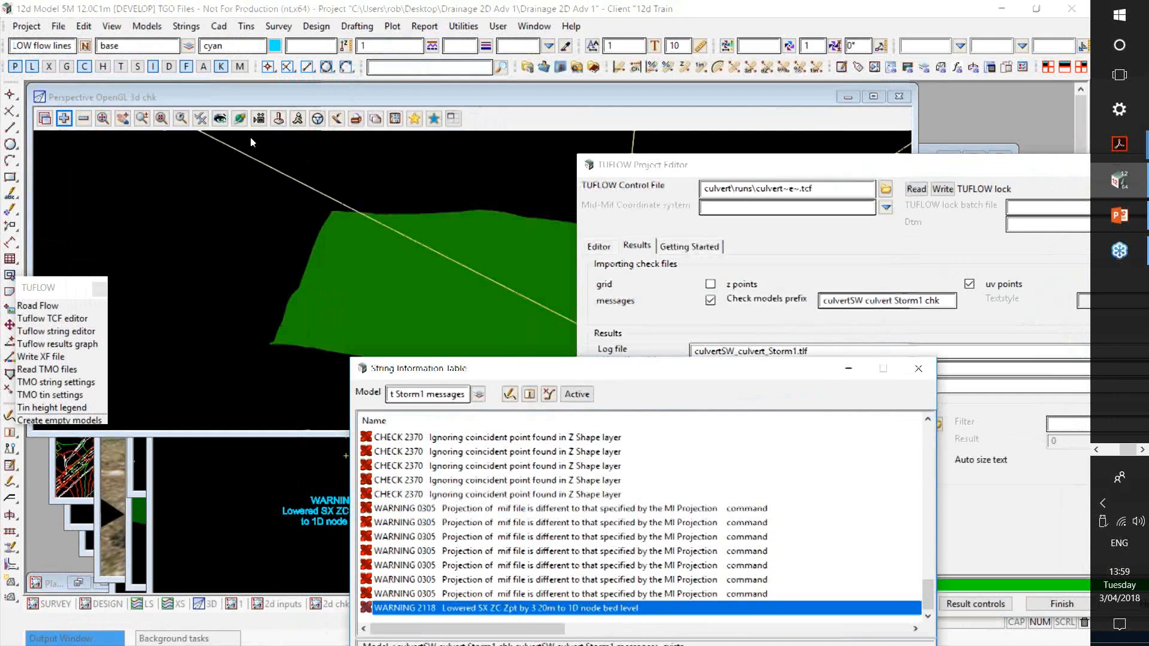
pyautogui.click(239, 119)
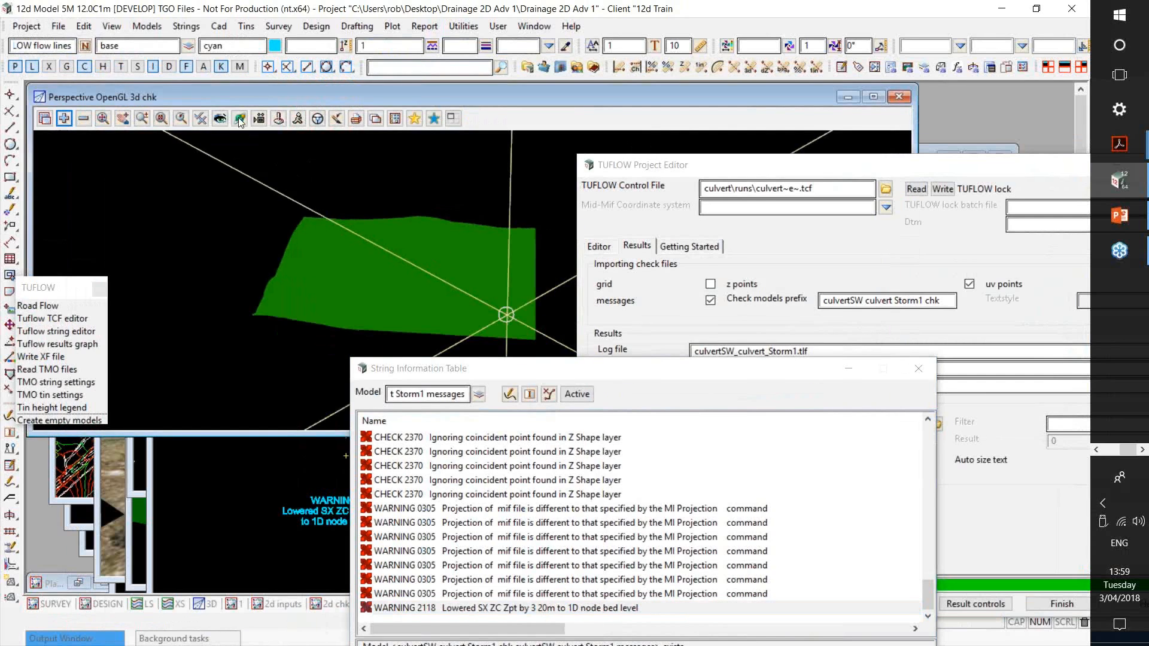
pyautogui.click(201, 118)
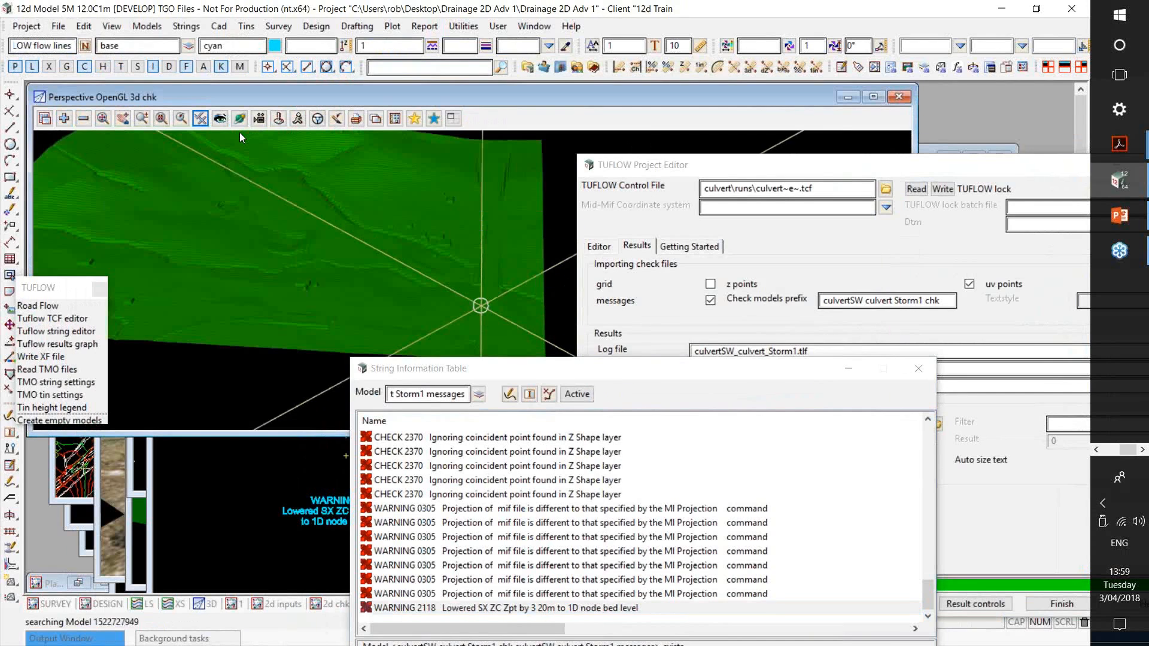
pyautogui.click(241, 119)
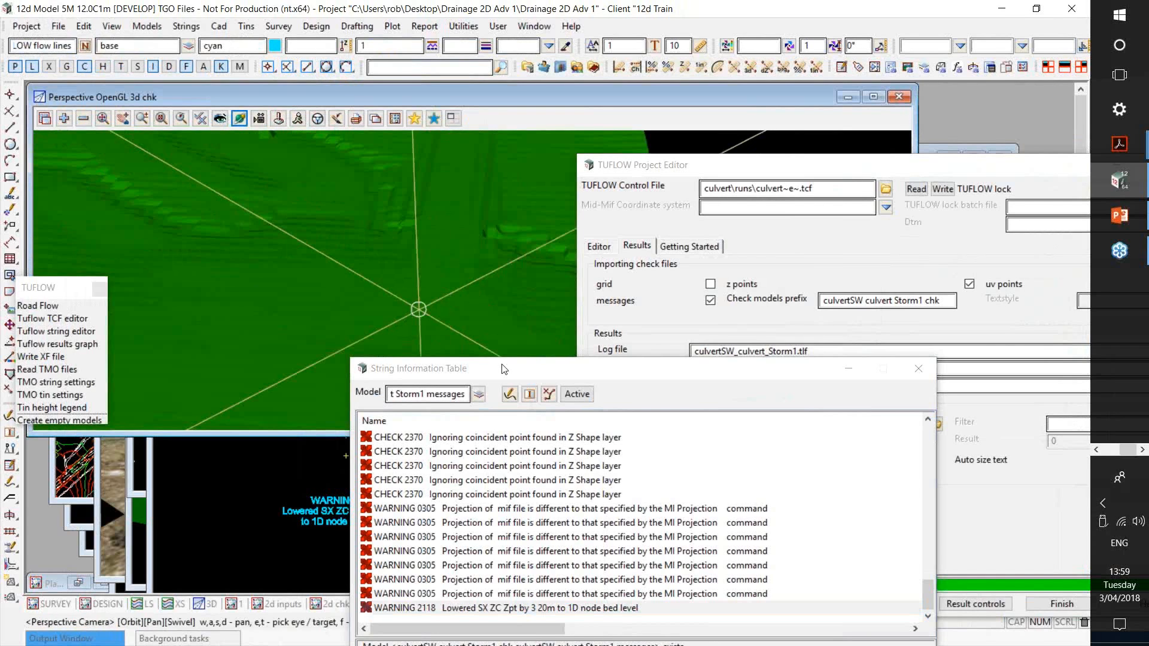
pyautogui.moveTo(473, 269); pyautogui.dragTo(449, 239)
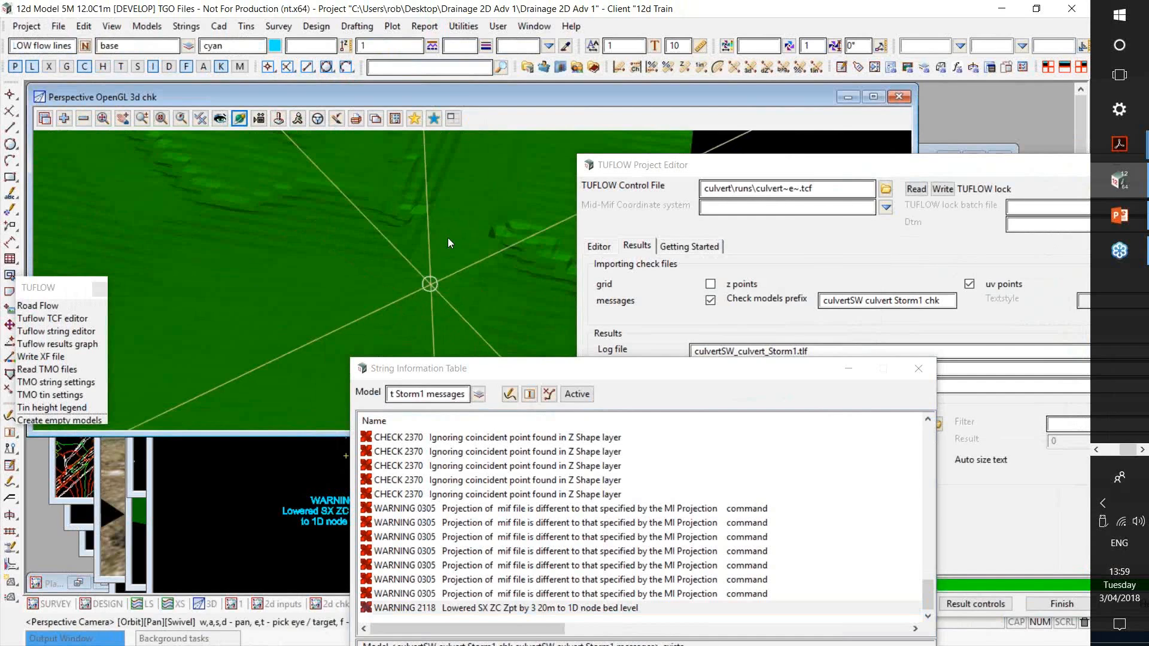
pyautogui.moveTo(450, 242)
pyautogui.mouseDown()
pyautogui.moveTo(371, 261)
pyautogui.moveTo(376, 250)
pyautogui.mouseUp()
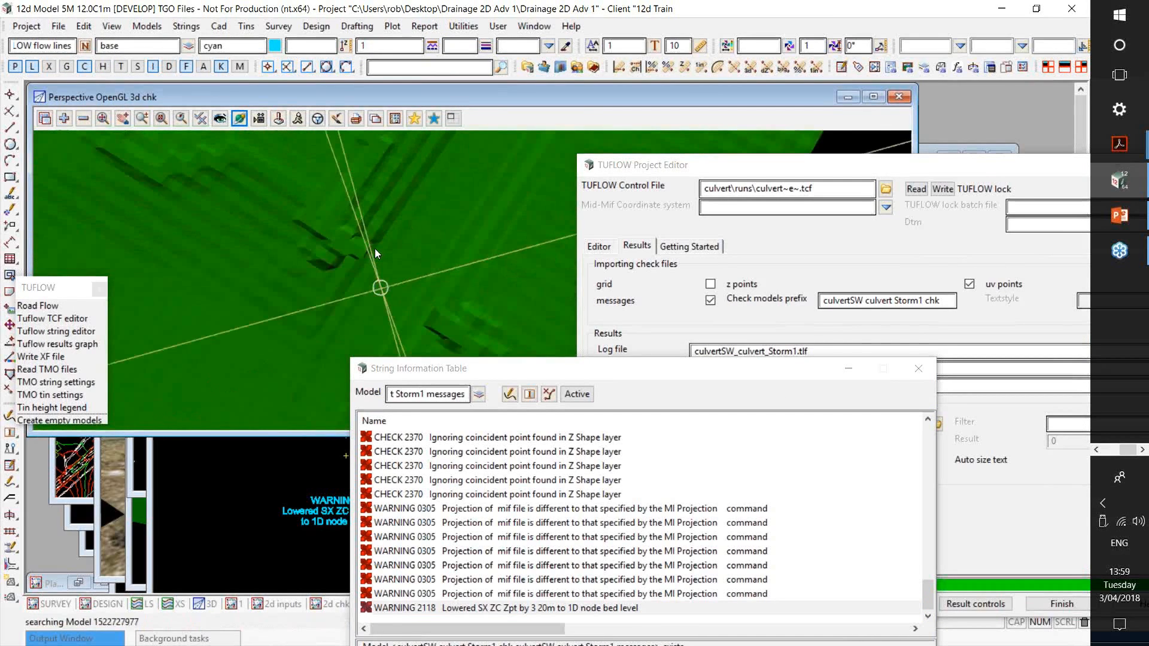
# Step: Add the SW culvert model to the 3d chk view and inspect both culvert ends against the terrain
pyautogui.click(65, 119)
pyautogui.write('cu')
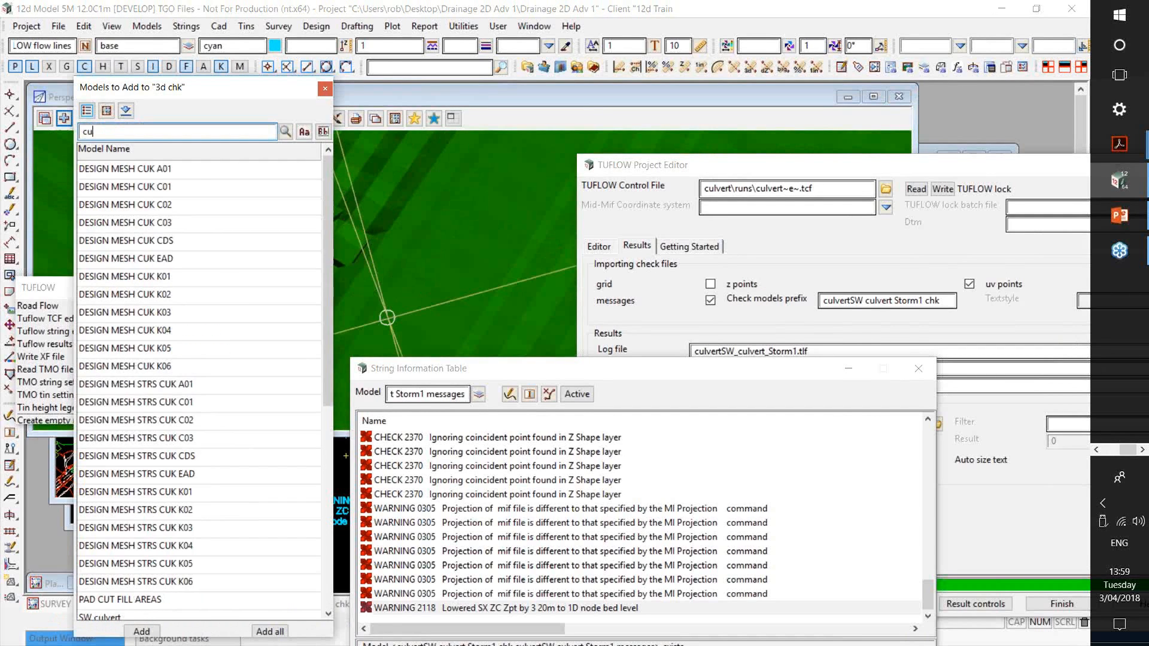
pyautogui.write('lvert')
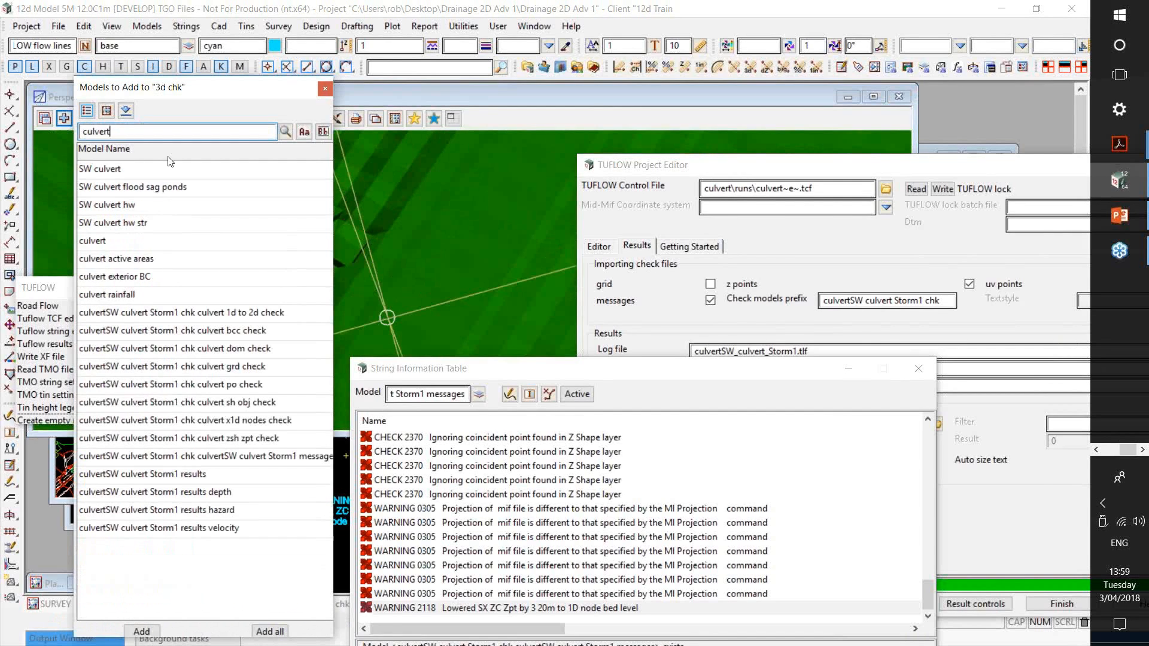
pyautogui.doubleClick(176, 168)
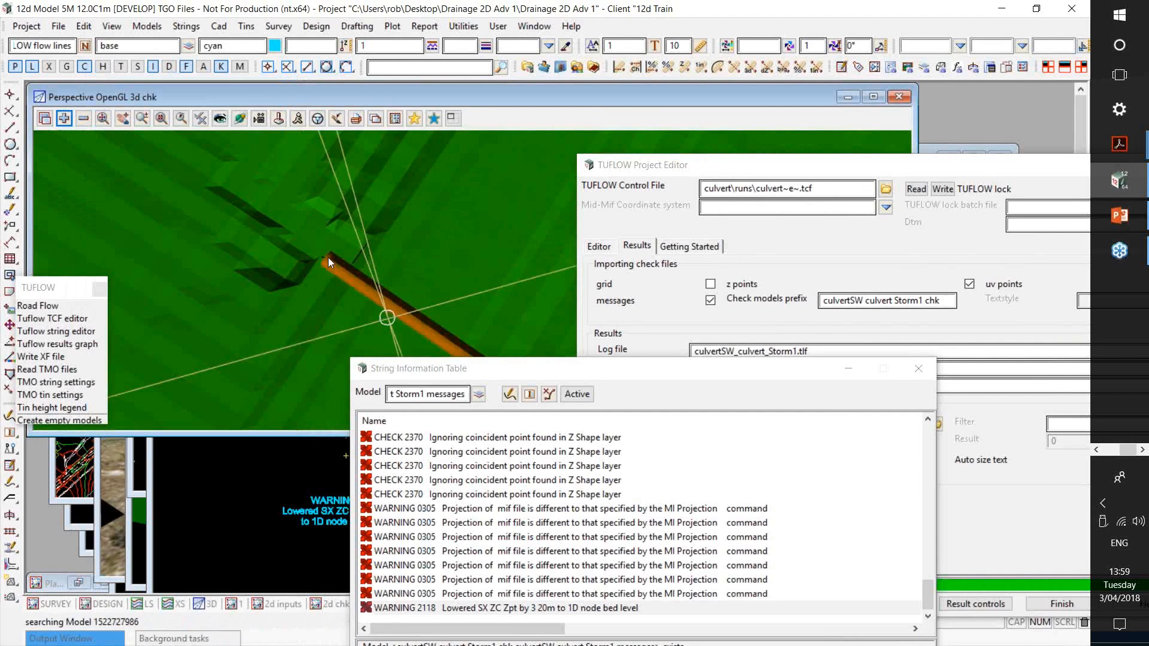
pyautogui.moveTo(328, 258); pyautogui.dragTo(246, 205)
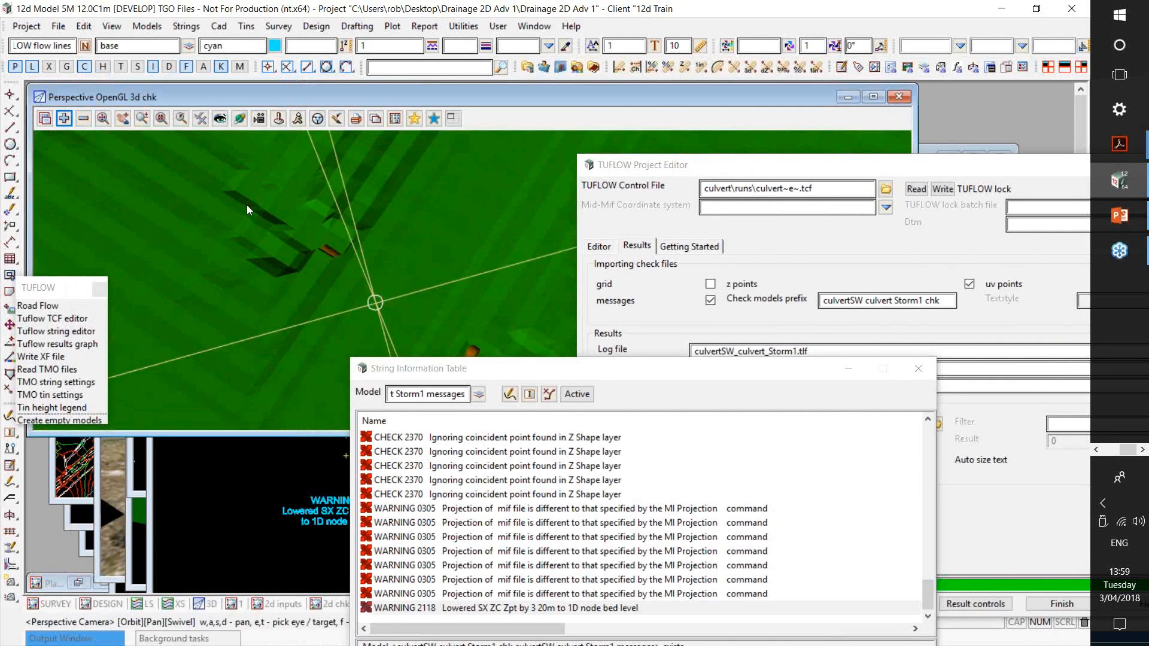
pyautogui.moveTo(247, 205); pyautogui.dragTo(428, 325)
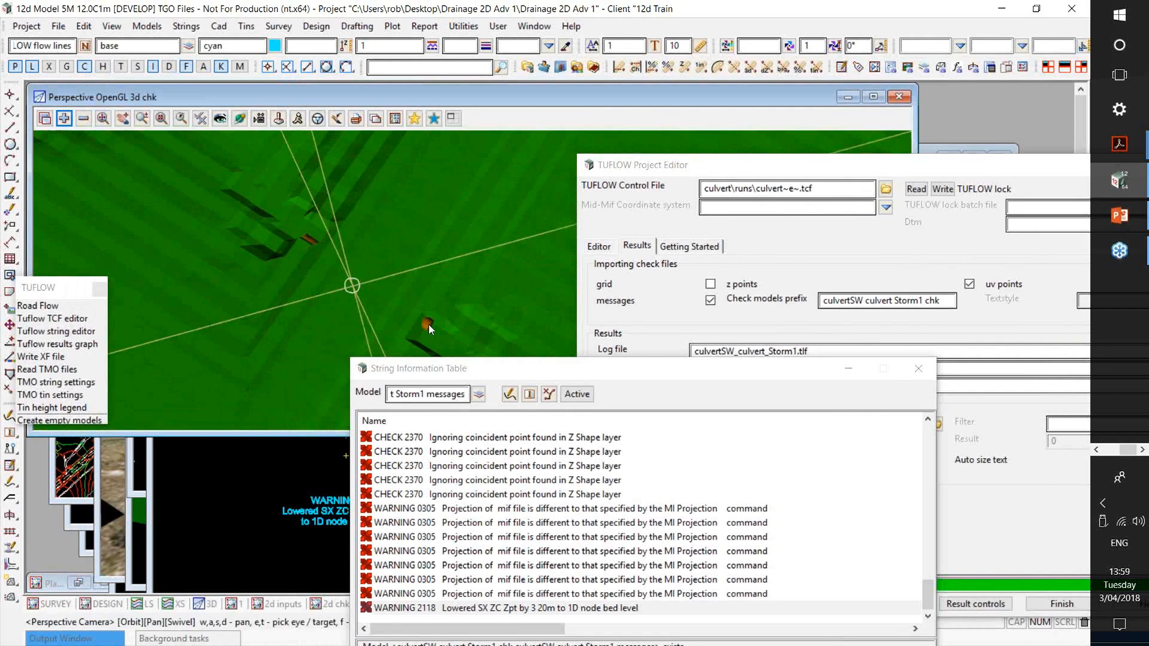
# Step: Move the 3d chk view aside and add the SW culvert model to the 2d chk plan view
pyautogui.click(429, 324)
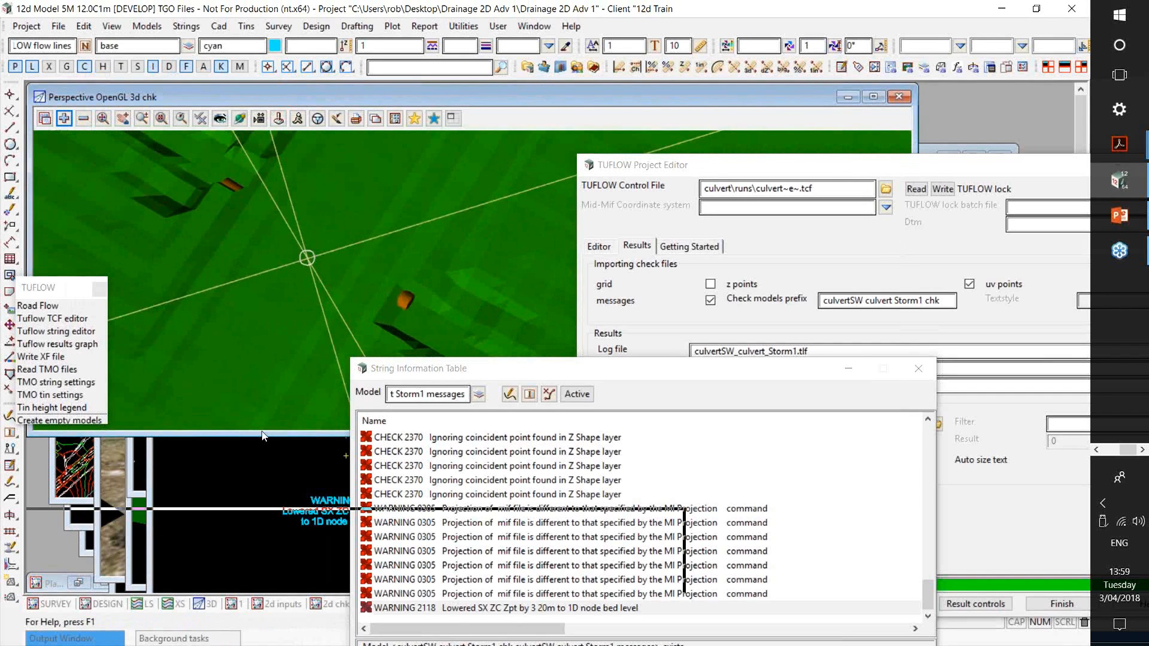
pyautogui.moveTo(262, 436); pyautogui.dragTo(258, 431)
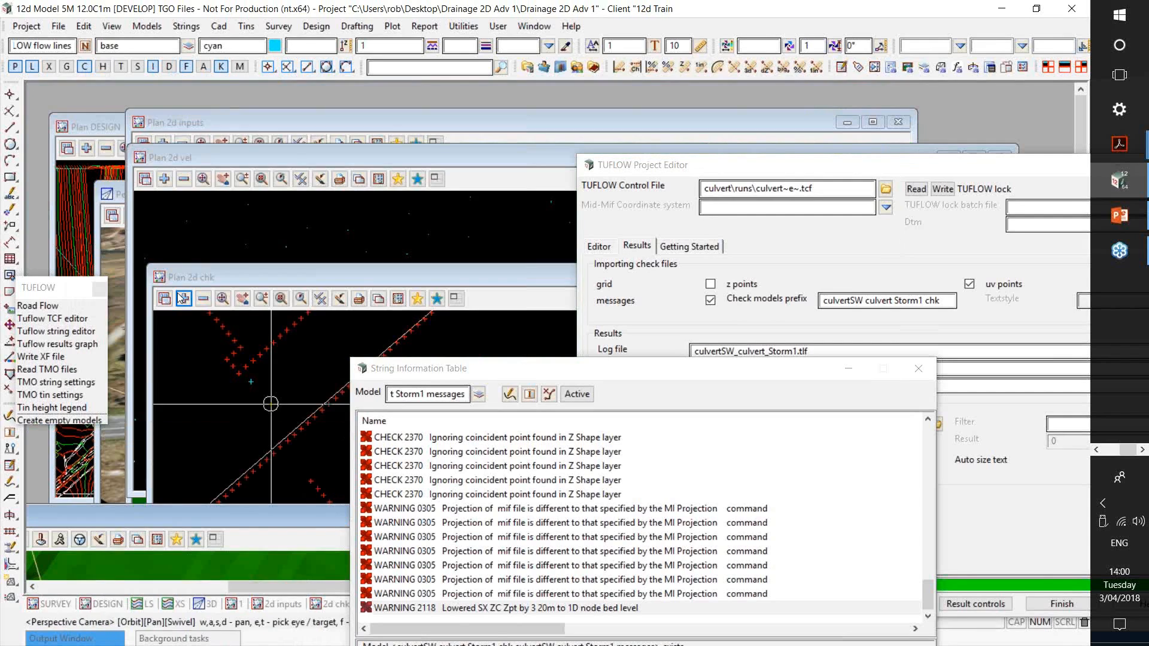
pyautogui.click(184, 296)
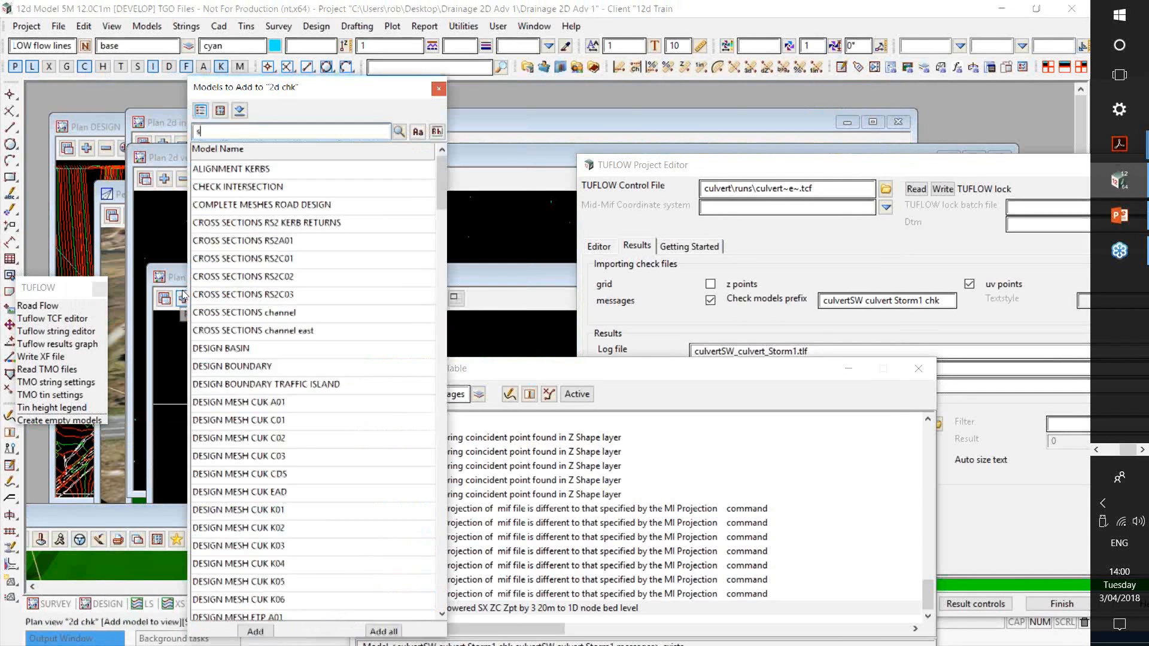
pyautogui.write('sw c')
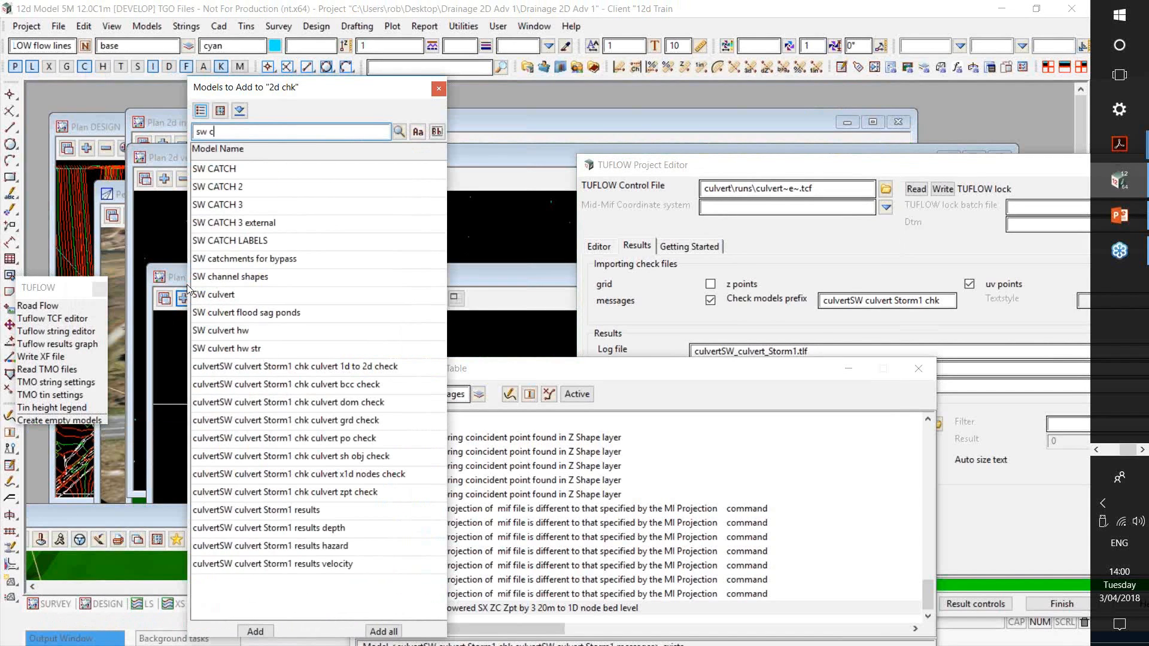
pyautogui.write('u')
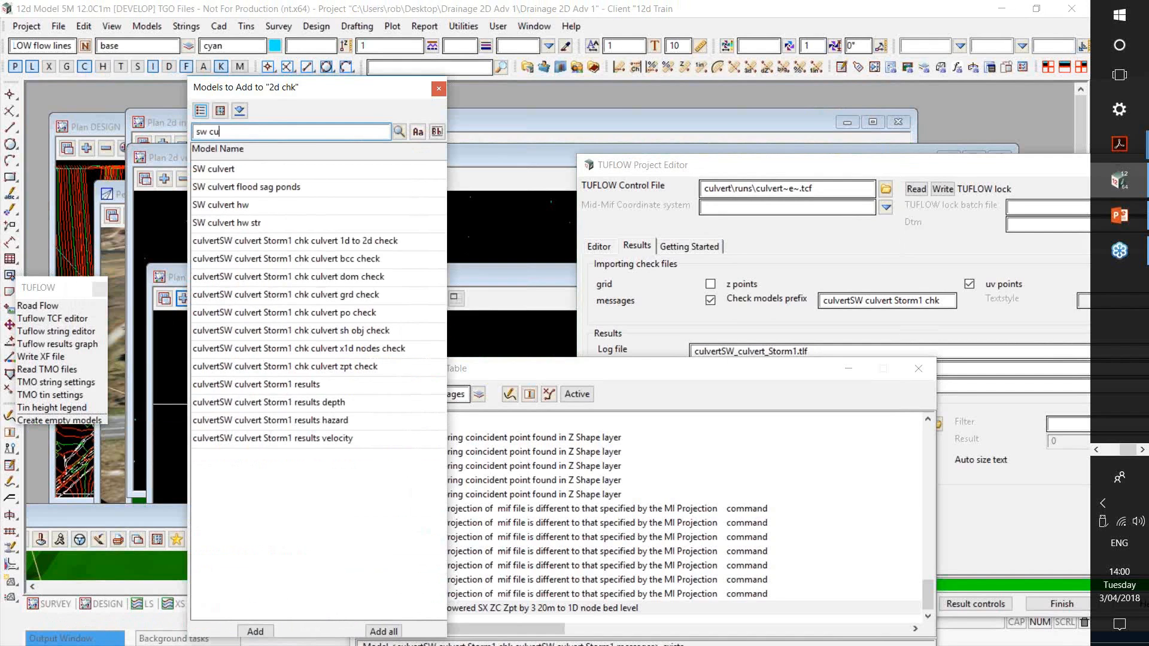
pyautogui.click(250, 172)
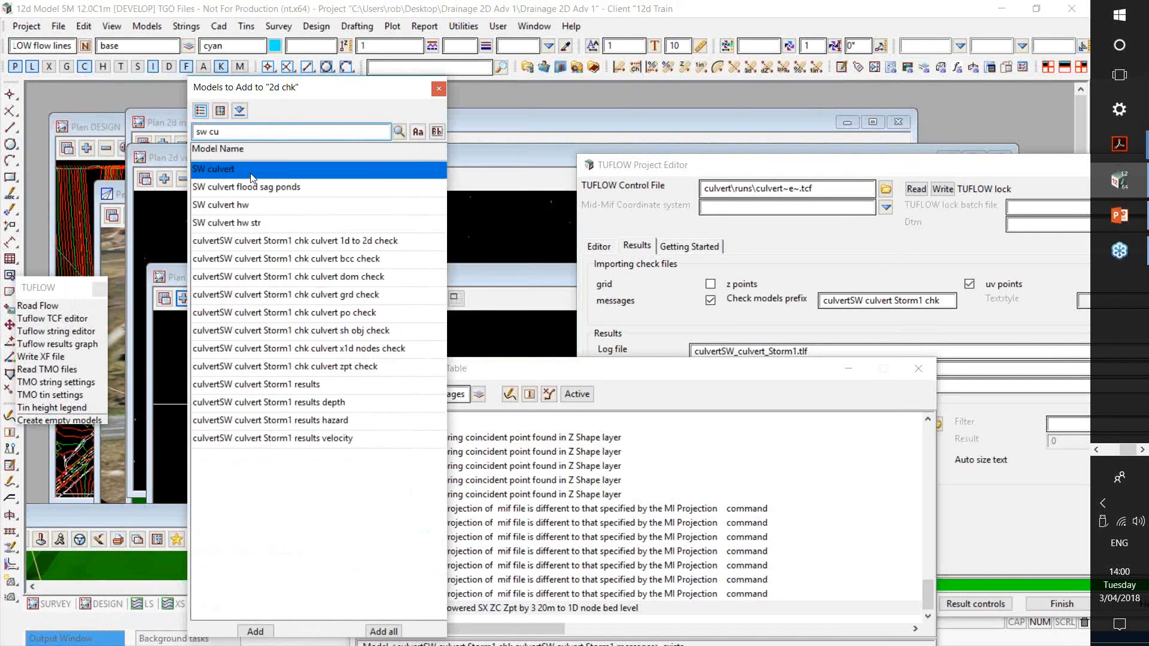
pyautogui.doubleClick(235, 368)
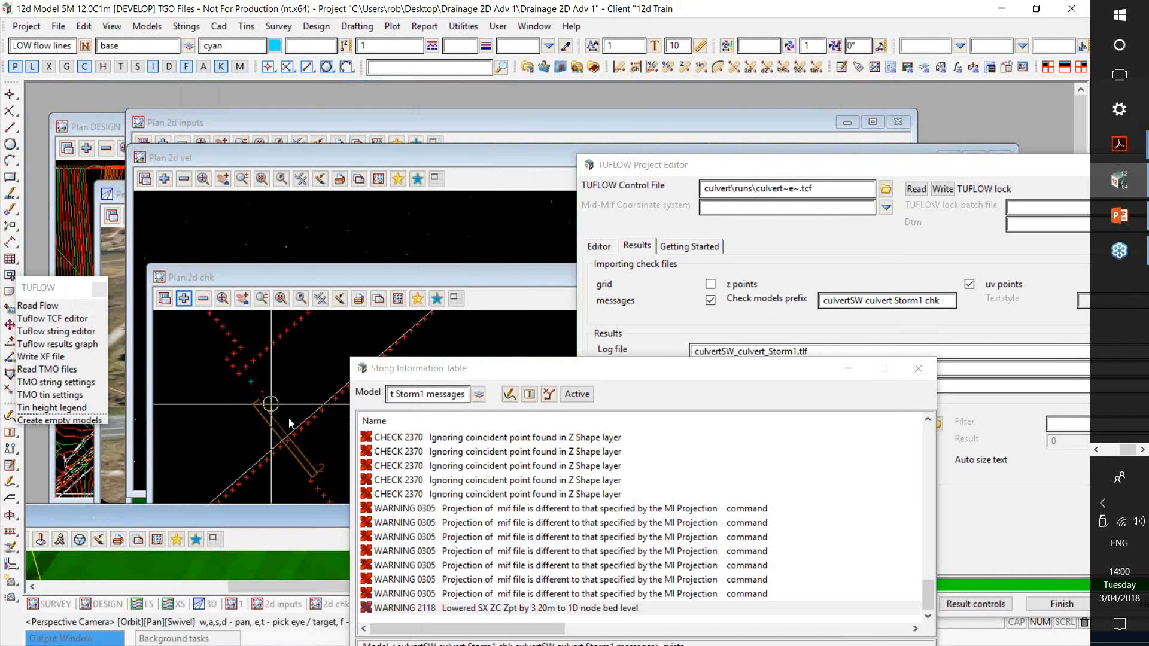
pyautogui.scroll(1, 289, 419)
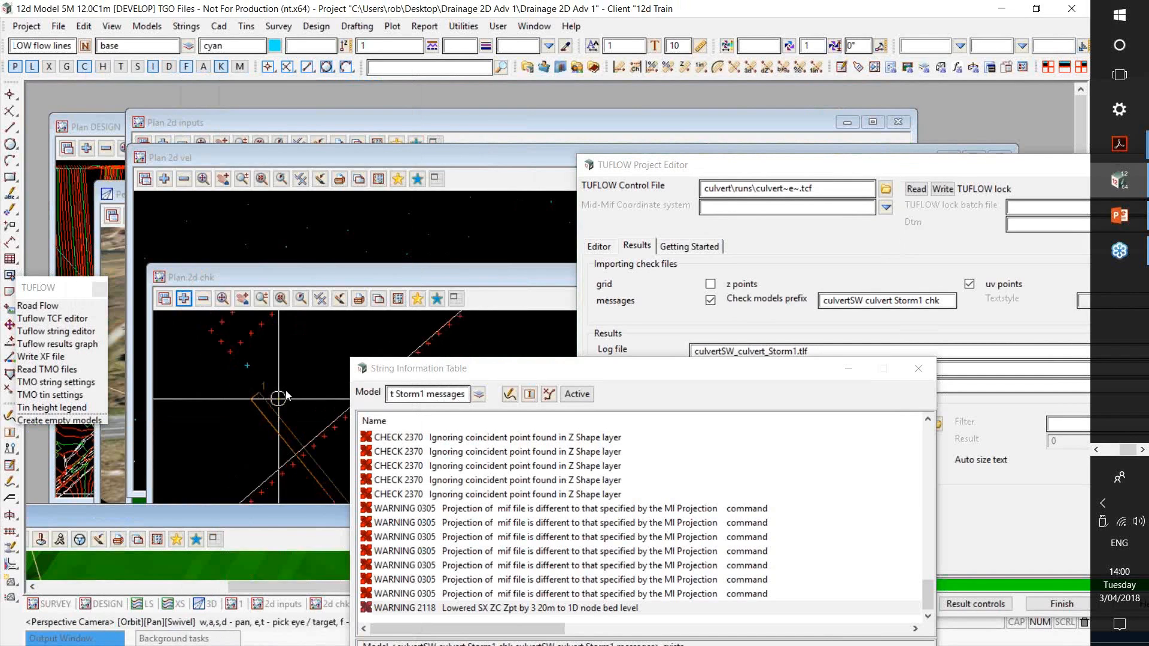
pyautogui.scroll(1, 286, 395)
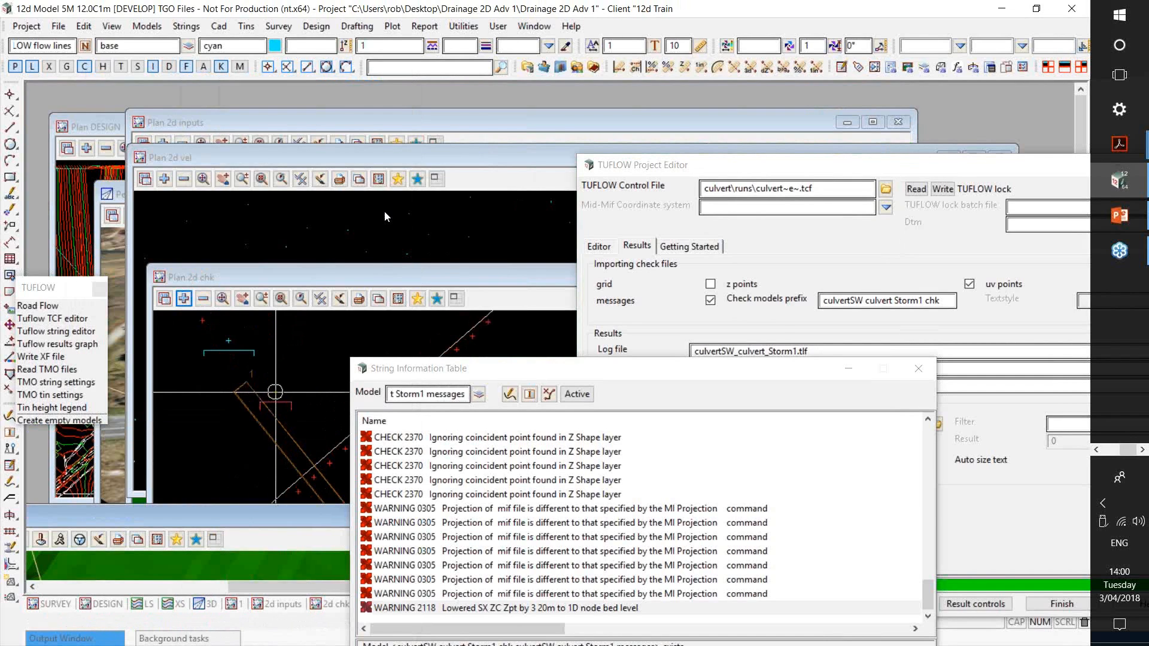
# Step: Bring back the 3d chk view, examine the culvert end against the terrain, and switch to the PowerPoint slide show
pyautogui.moveTo(385, 212)
pyautogui.mouseDown()
pyautogui.moveTo(499, 132)
pyautogui.moveTo(436, 243)
pyautogui.mouseUp()
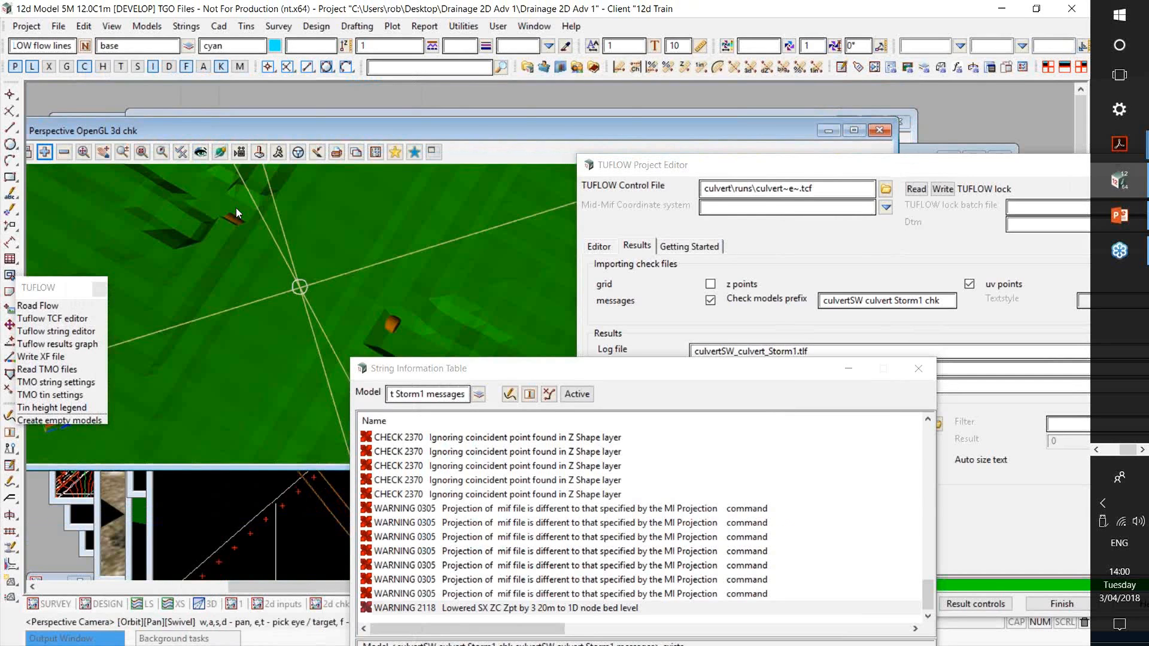
pyautogui.moveTo(235, 207); pyautogui.dragTo(263, 317)
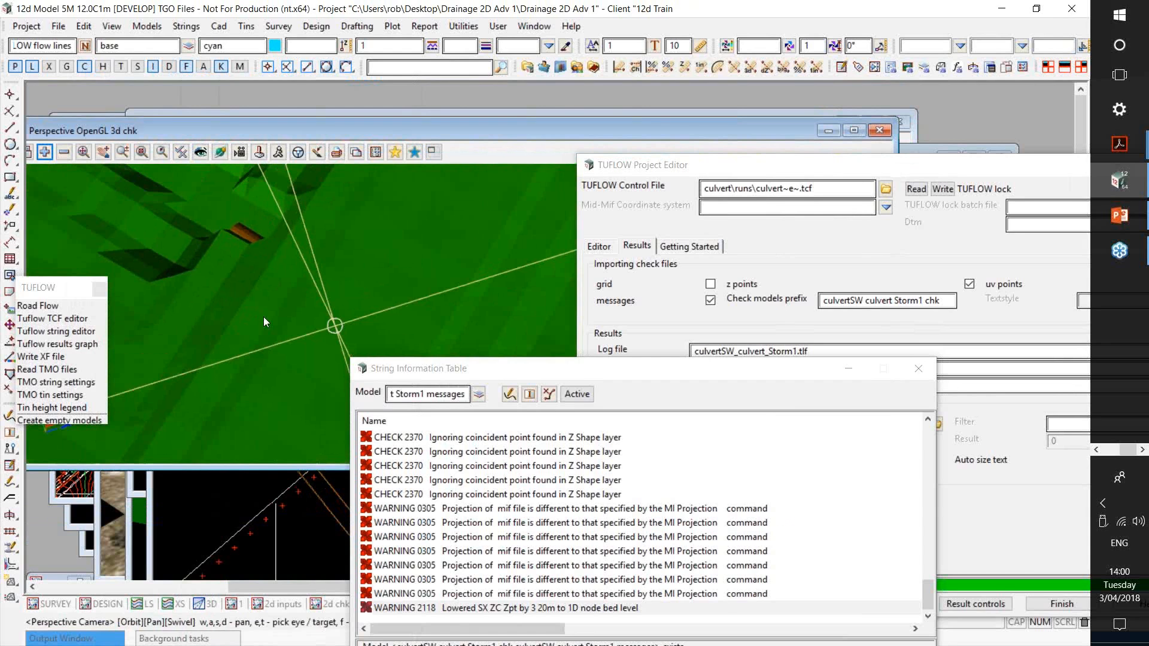
pyautogui.hotkey('alt', 'Tab')
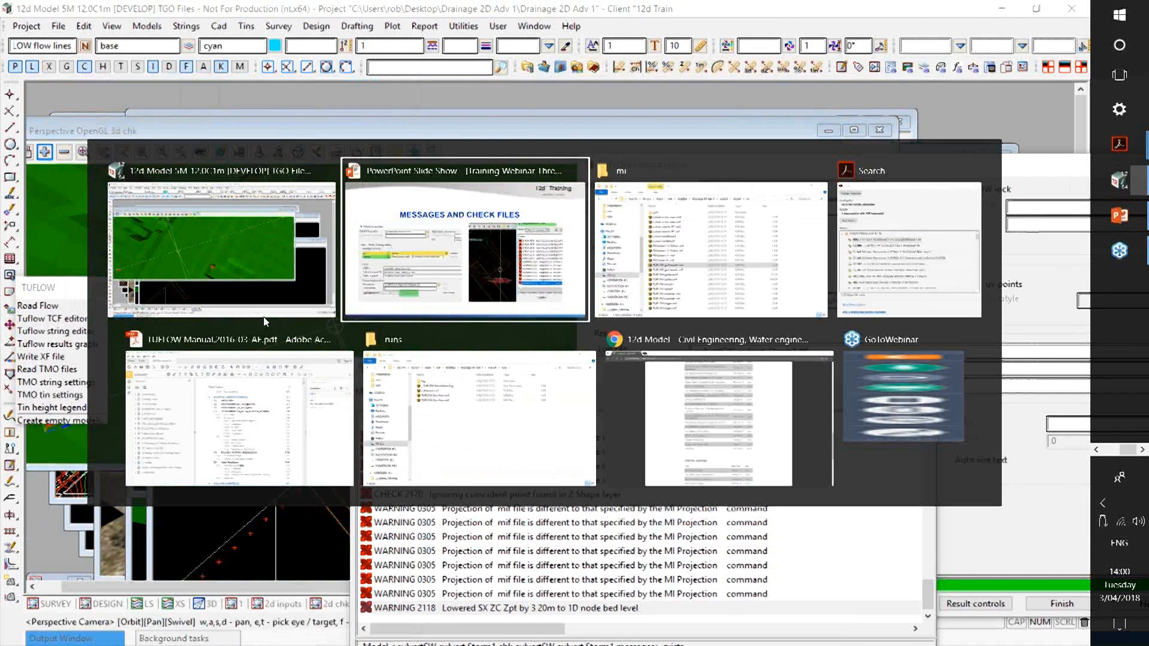
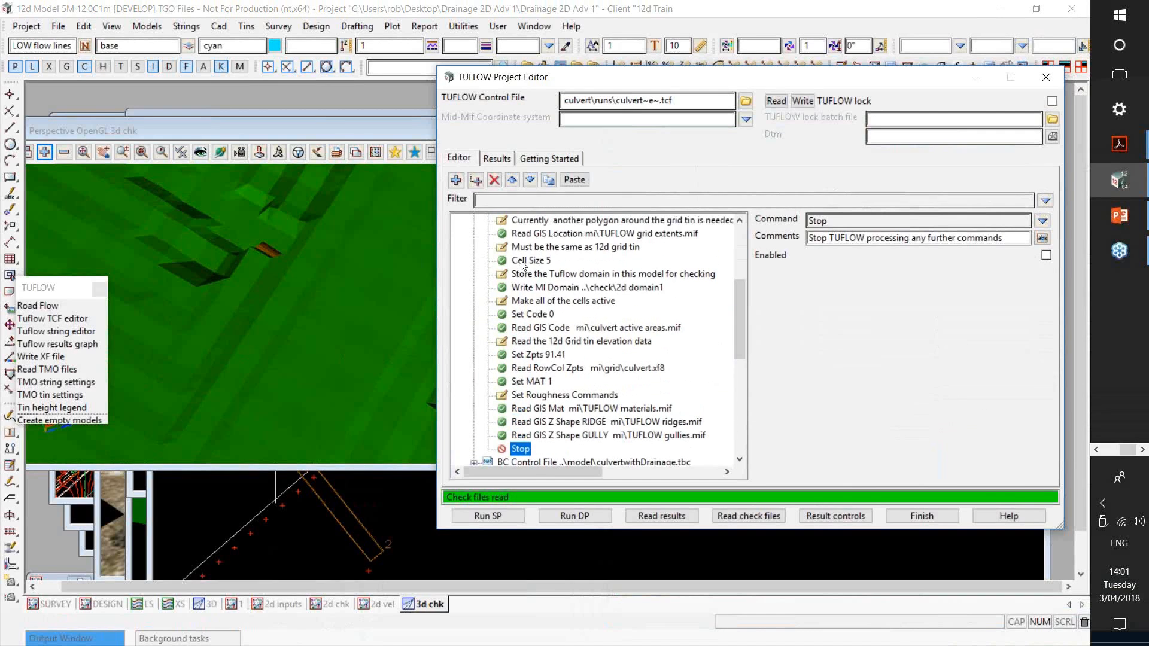
# Step: Set the Cell Size command in the culvert.tgc geometry control file to 2 metres
pyautogui.click(525, 261)
pyautogui.click(839, 239)
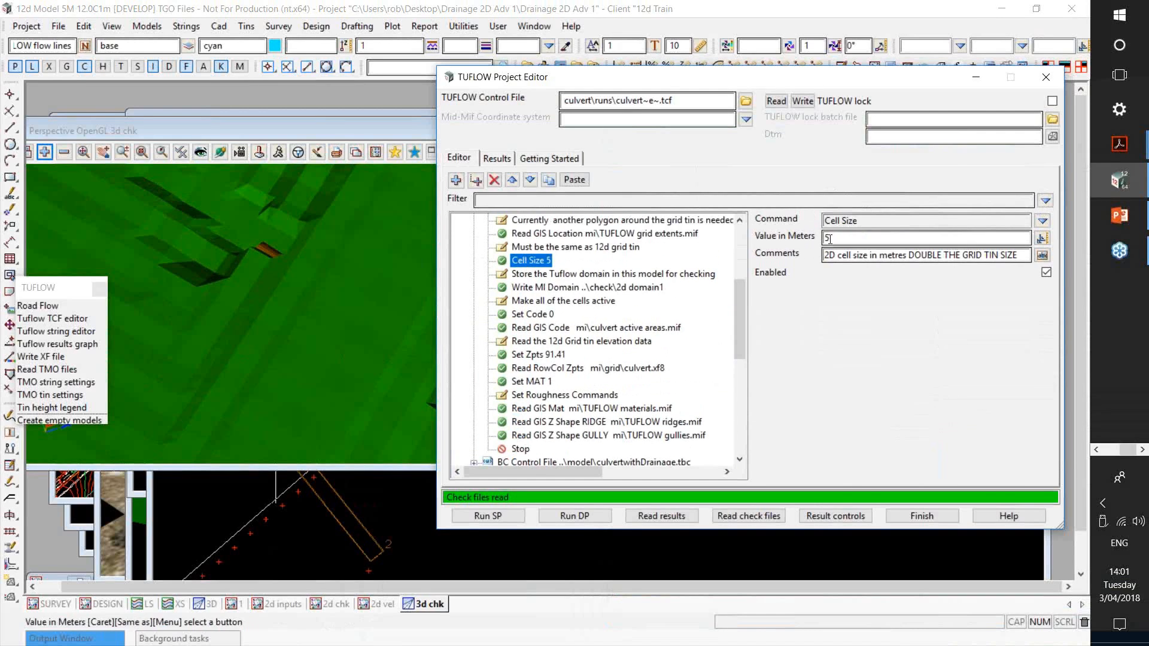
pyautogui.press('BackSpace')
pyautogui.write('2')
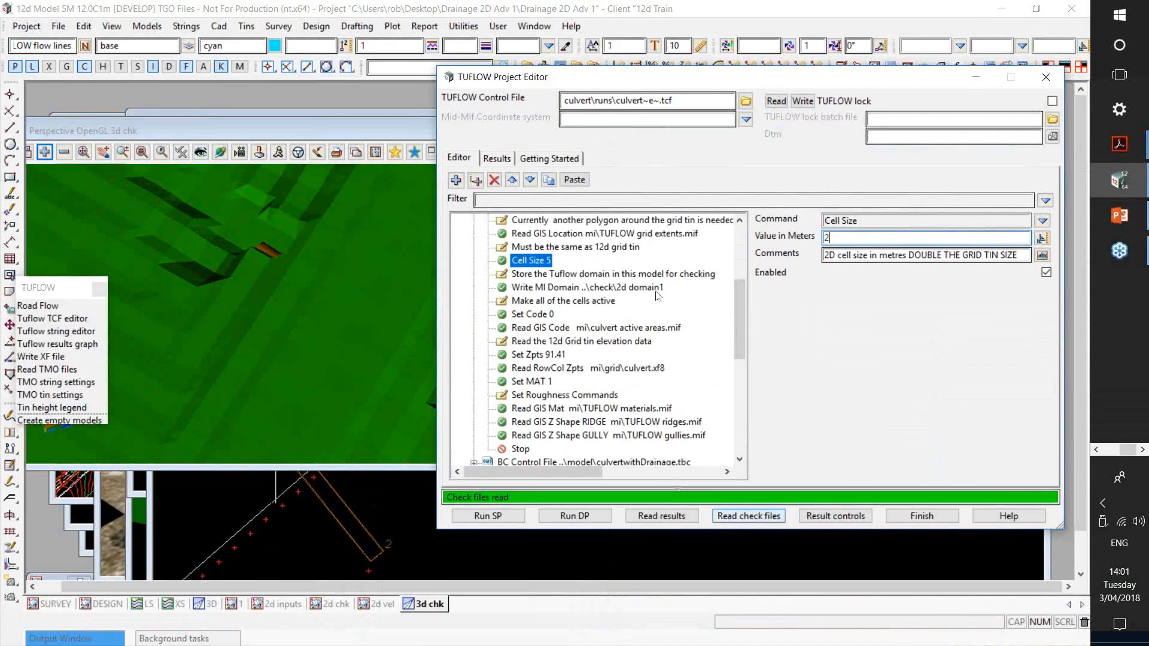
# Step: Set the Timestep run control command to 1 second
pyautogui.scroll(-1, 747, 375)
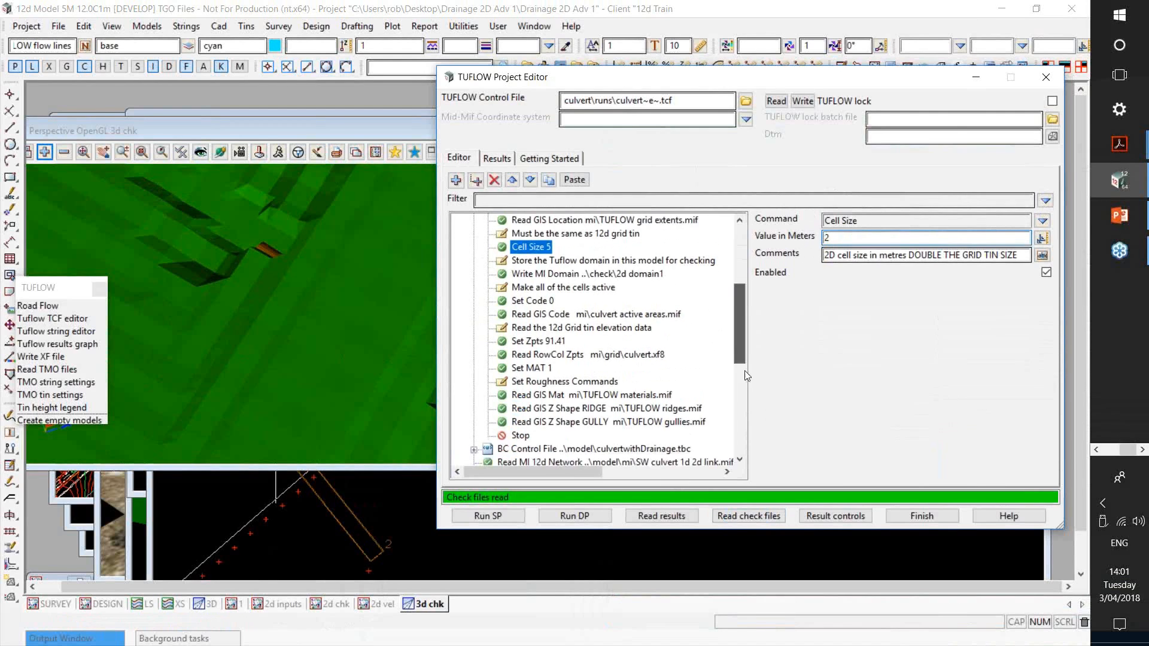
pyautogui.scroll(-3, 747, 383)
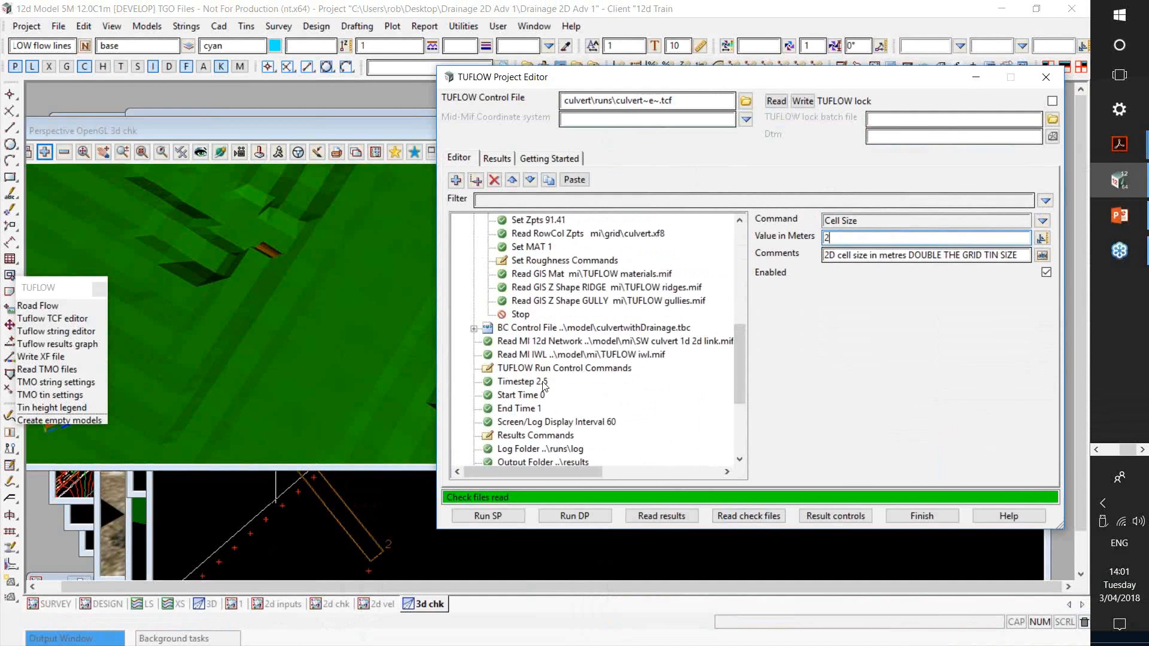
pyautogui.click(544, 383)
pyautogui.click(841, 239)
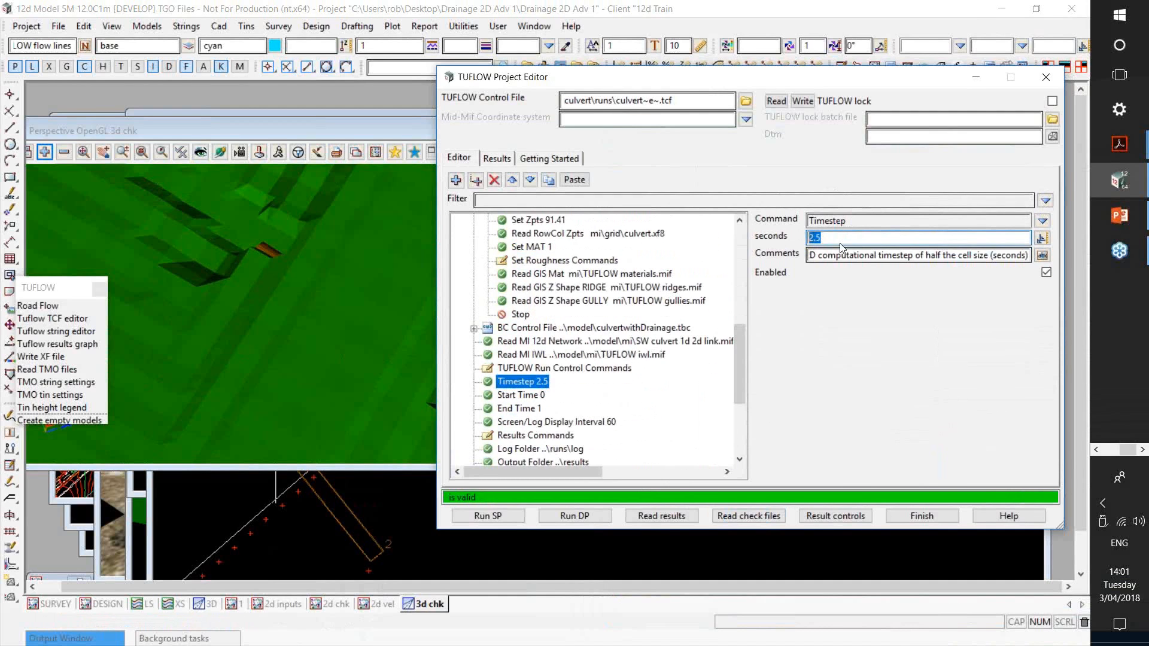
pyautogui.write('1')
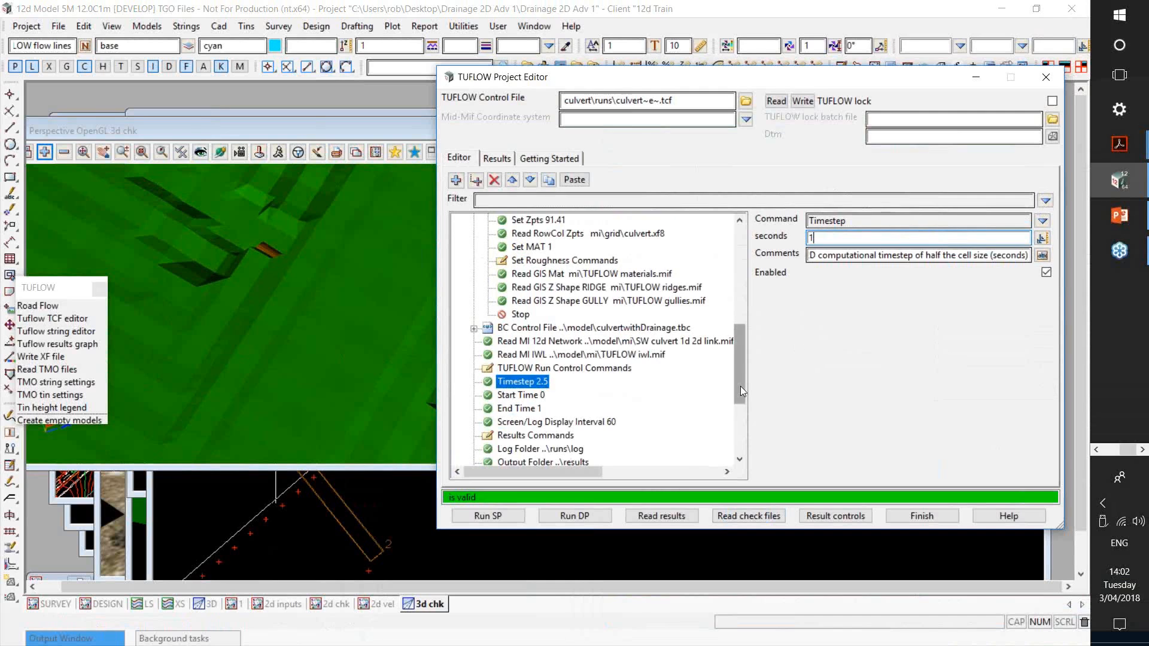
# Step: Choose the S Finished Surface tin as the Dtm, write the TUFLOW files, and start the DP run
pyautogui.scroll(3, 740, 386)
pyautogui.scroll(2, 754, 317)
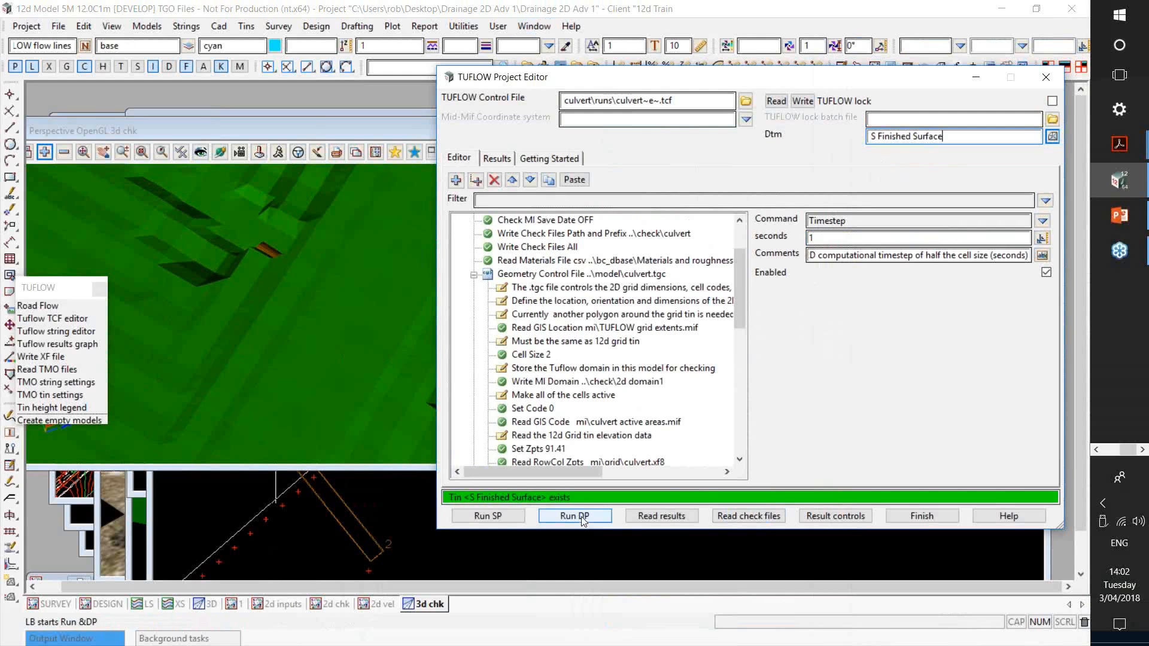
pyautogui.click(582, 516)
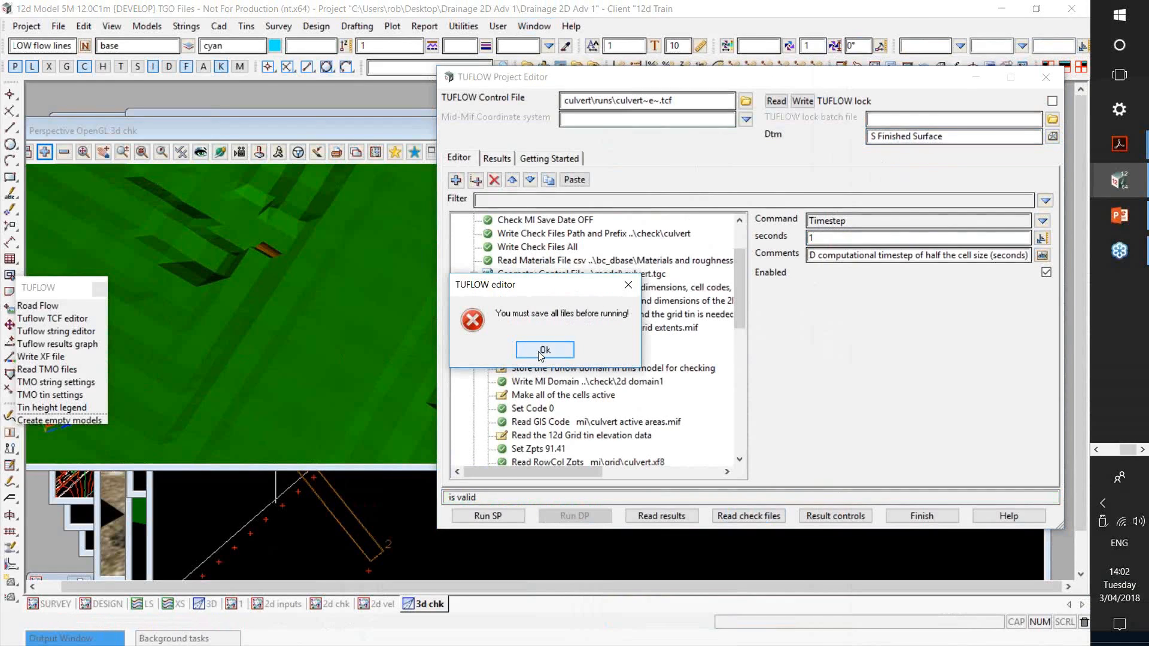
pyautogui.press('Return')
pyautogui.click(803, 101)
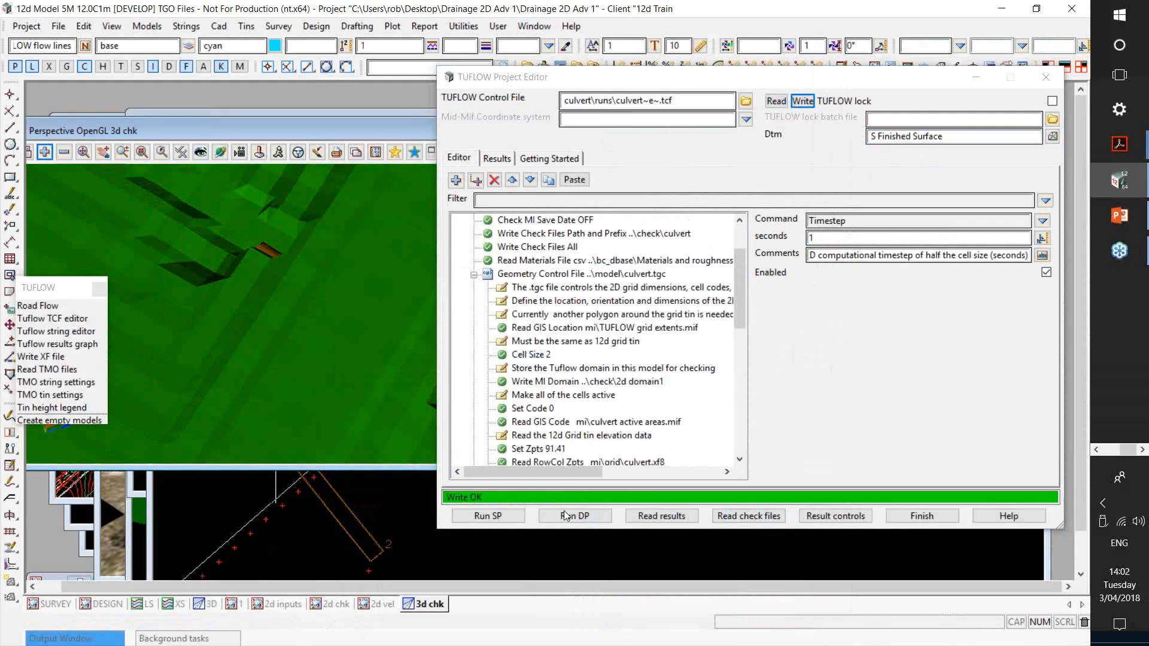
pyautogui.click(565, 516)
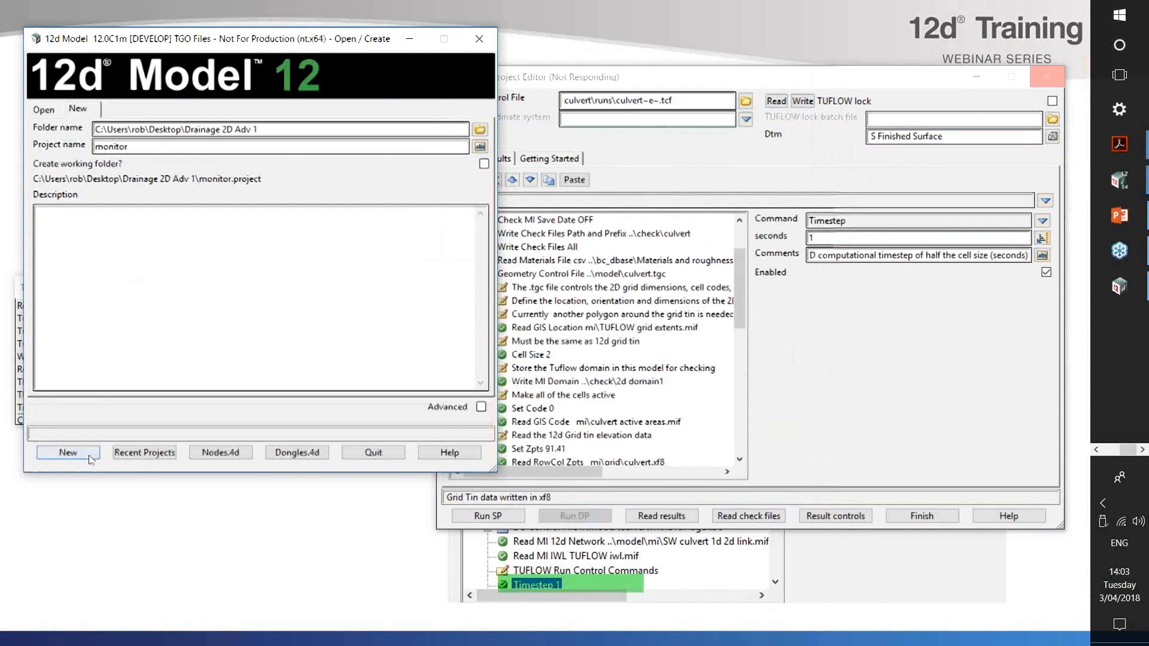
# Step: Create a new 12d Model project named monitor in the Drainage 2D Adv 1 folder and dismiss the expiry warning
pyautogui.click(90, 458)
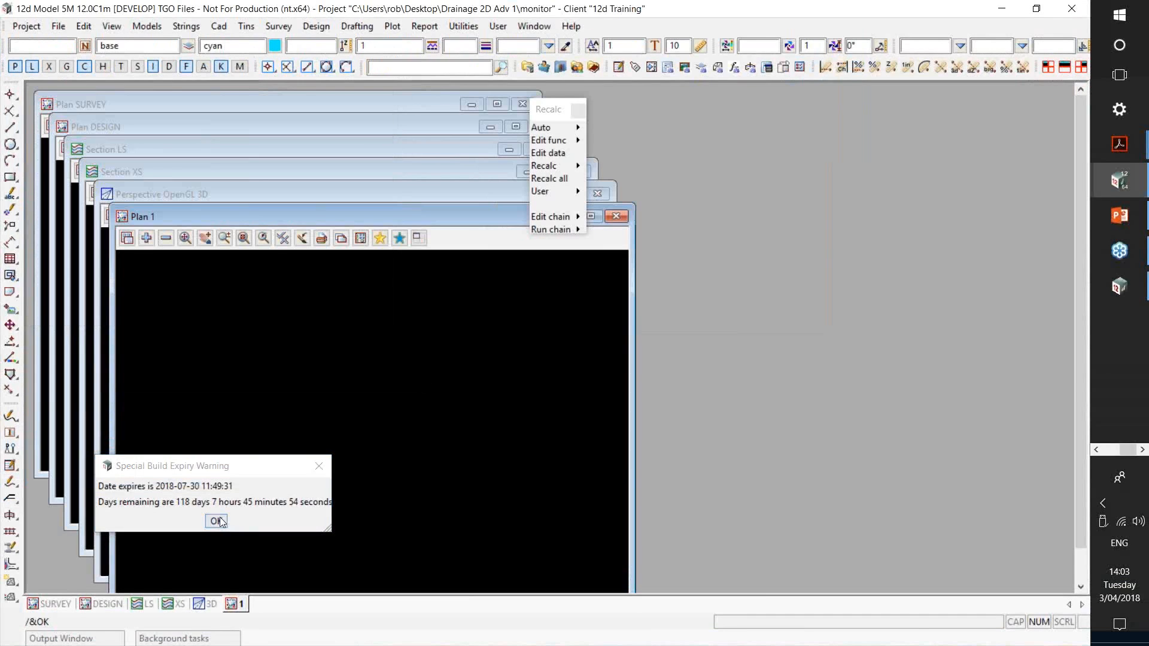
pyautogui.click(216, 522)
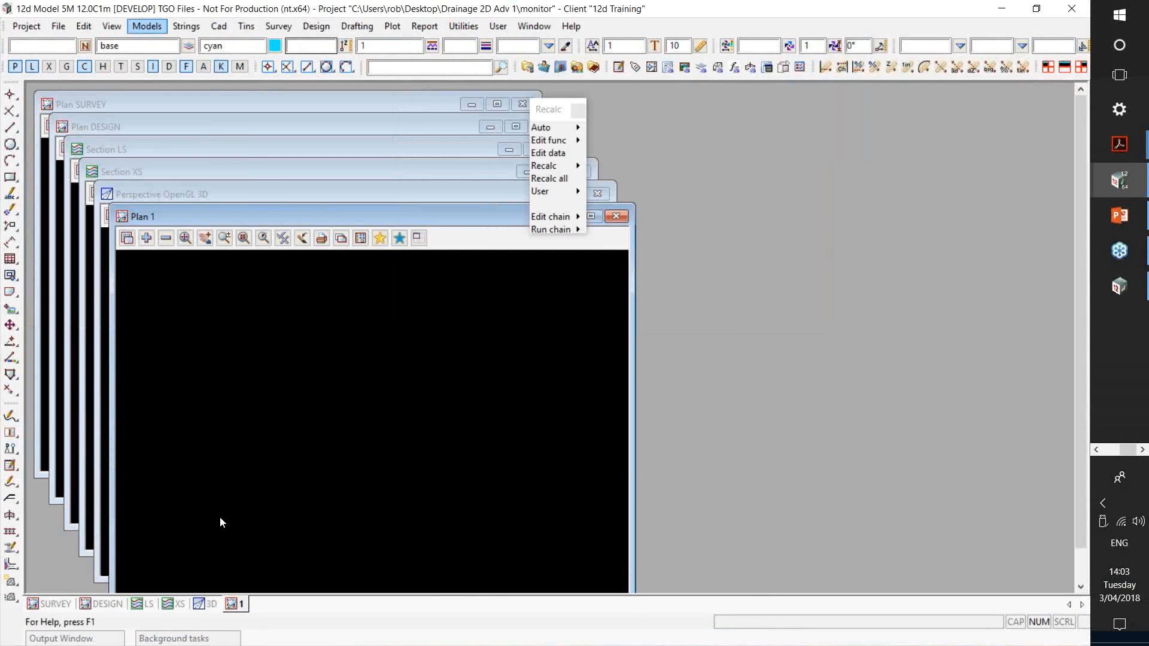
# Step: Copy project models, including survey ROAD, from the Drainage 2D Adv 1 project and display the survey data in Plan view 1
pyautogui.click(146, 25)
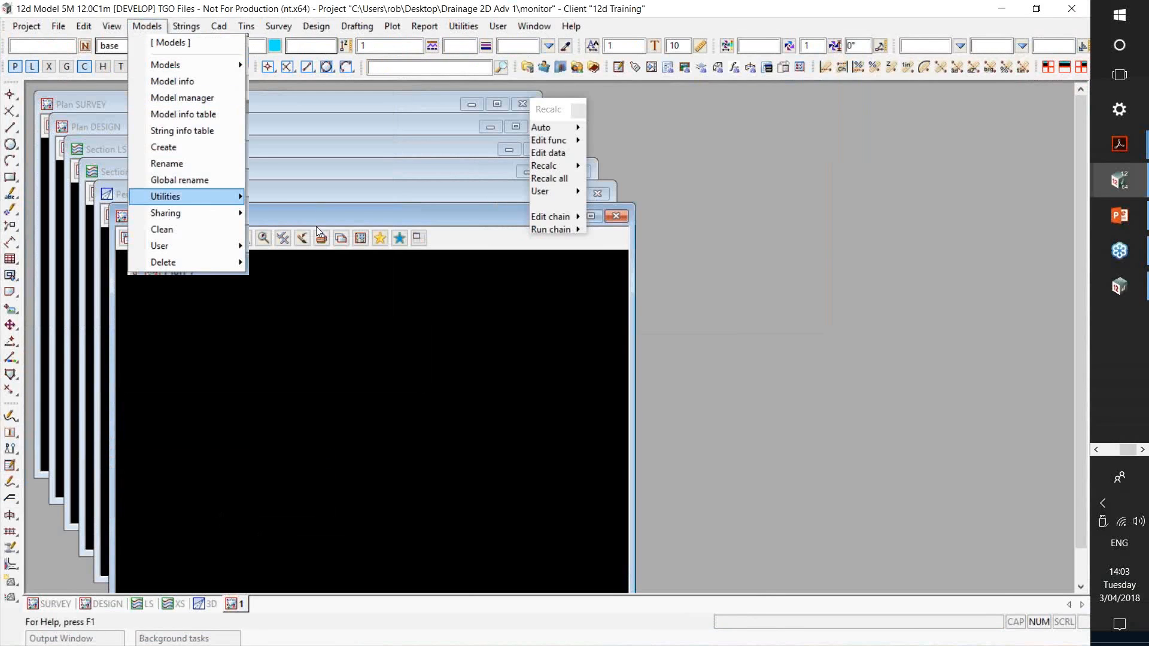
pyautogui.moveTo(185, 196)
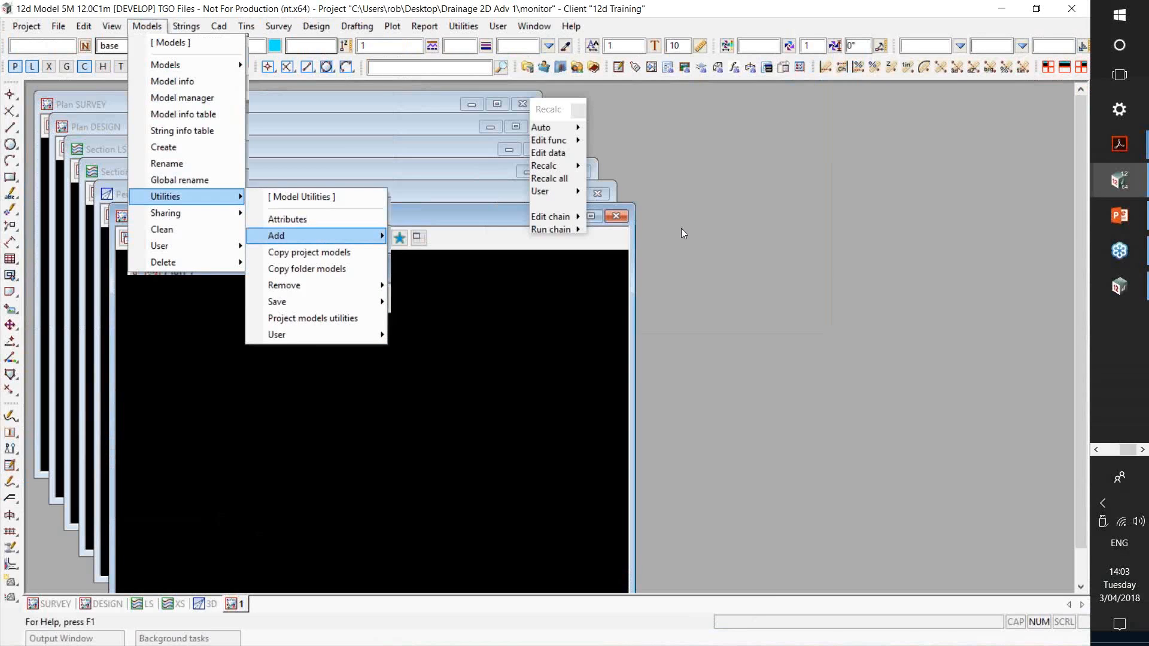
pyautogui.click(309, 252)
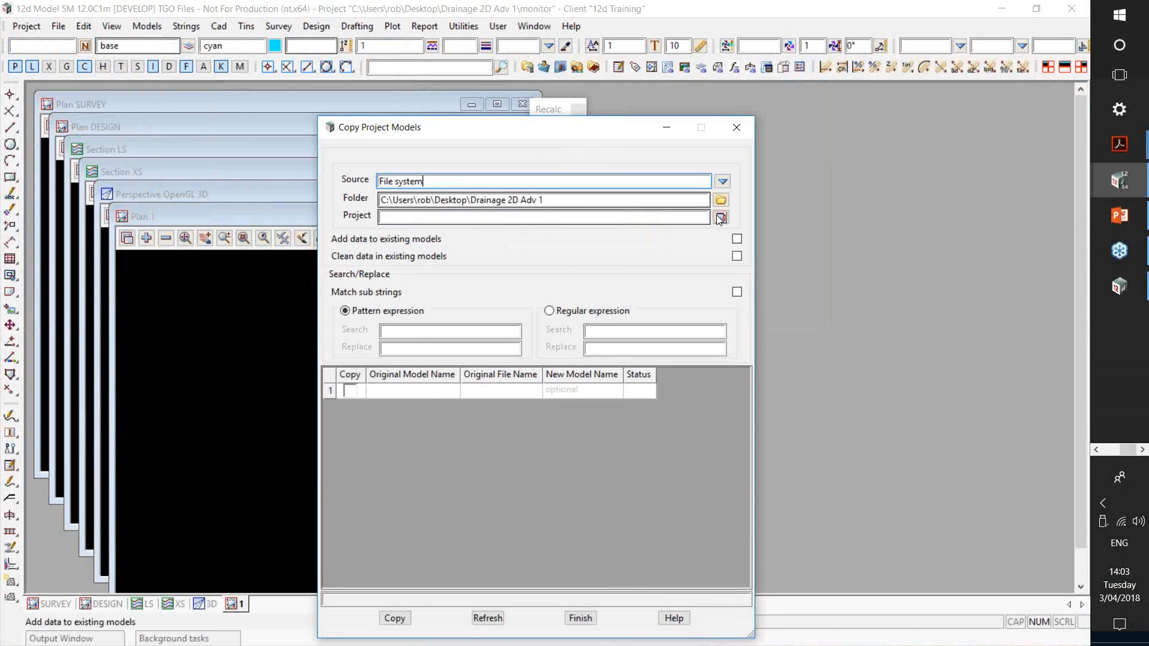
pyautogui.click(580, 256)
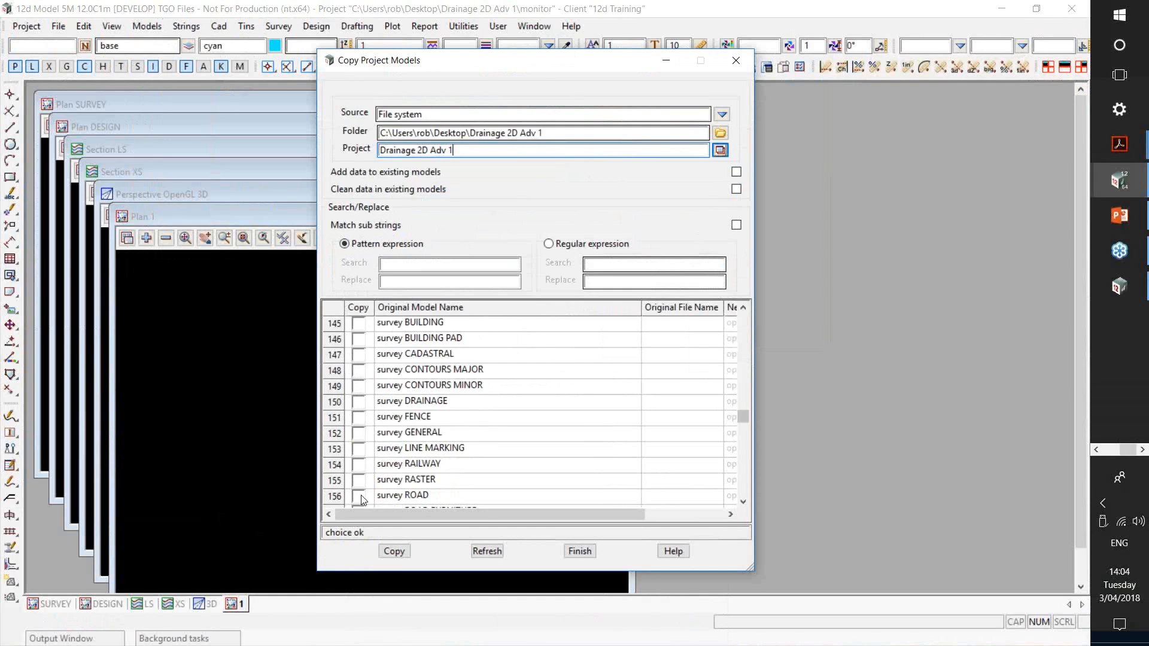
pyautogui.click(359, 496)
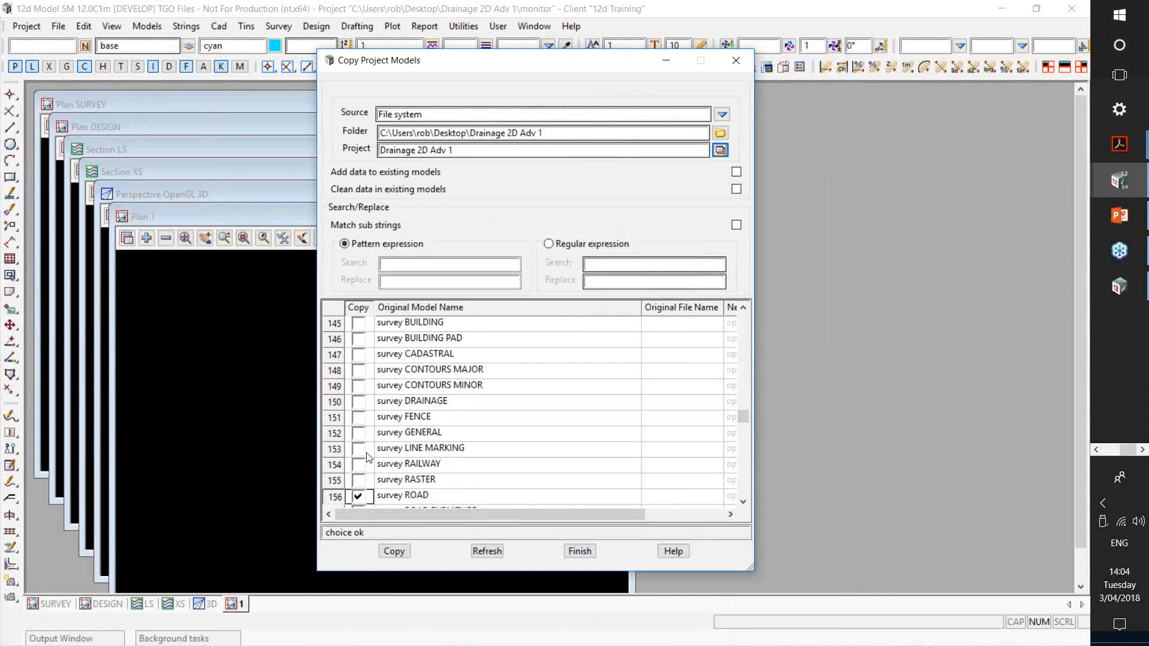
pyautogui.scroll(-2, 369, 458)
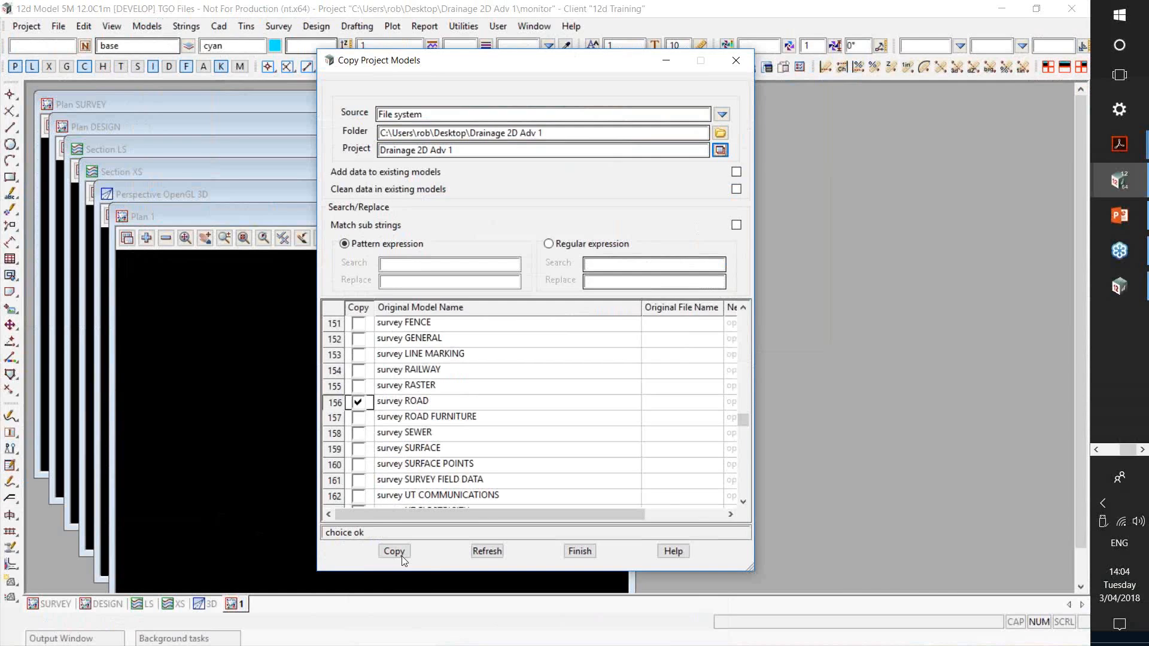
pyautogui.click(485, 551)
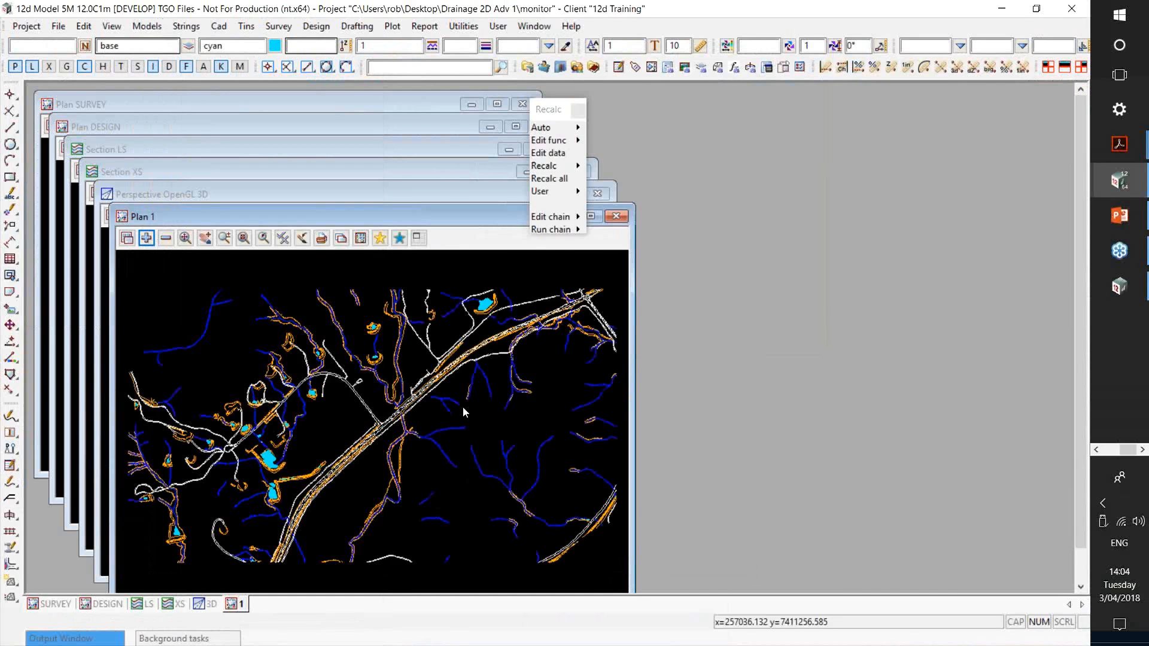
pyautogui.scroll(2, 464, 412)
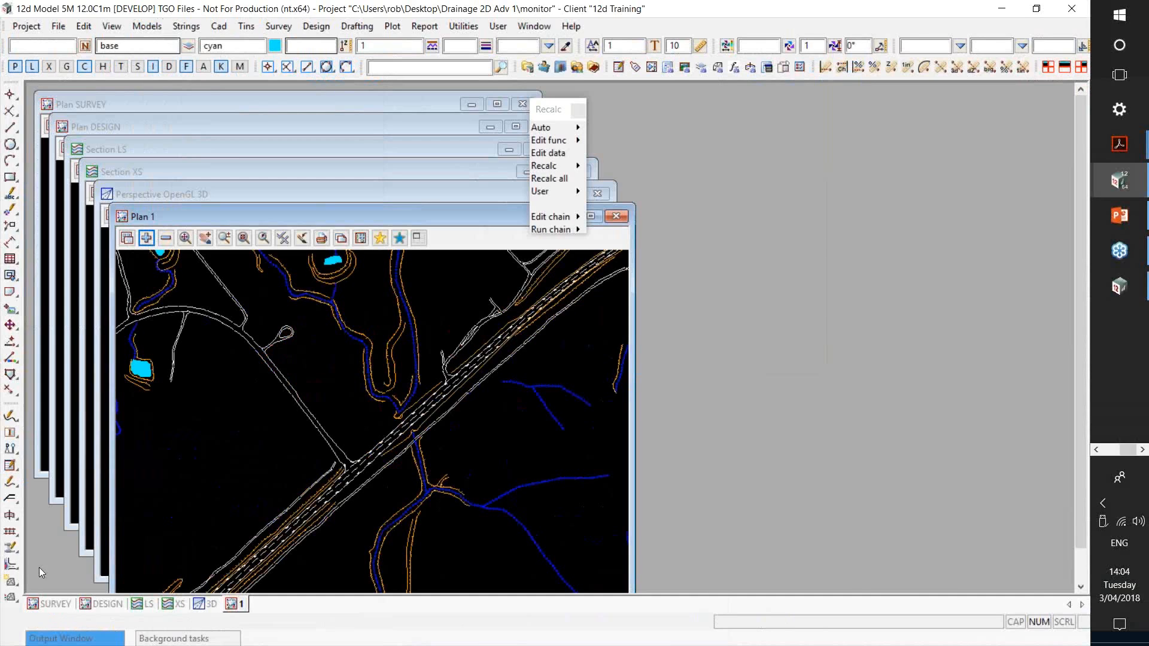
# Step: Start the Tuflow TCF editor and select culvert\runs\culvert~e~.tcf as the TUFLOW control file with a relative path
pyautogui.click(10, 564)
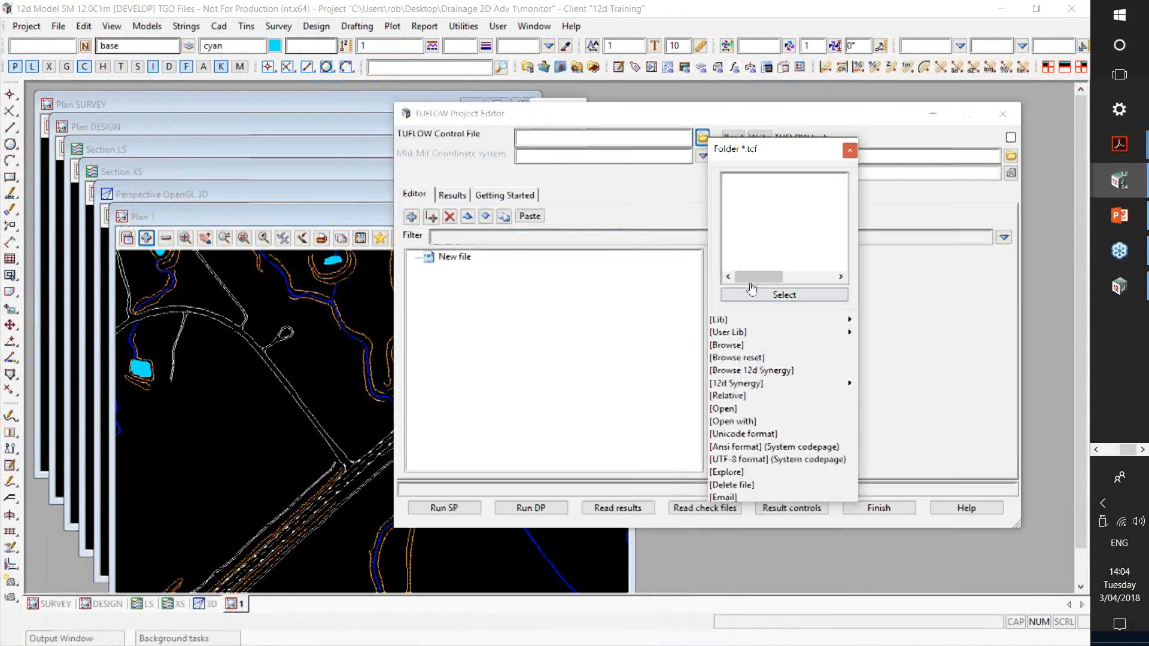
pyautogui.click(752, 291)
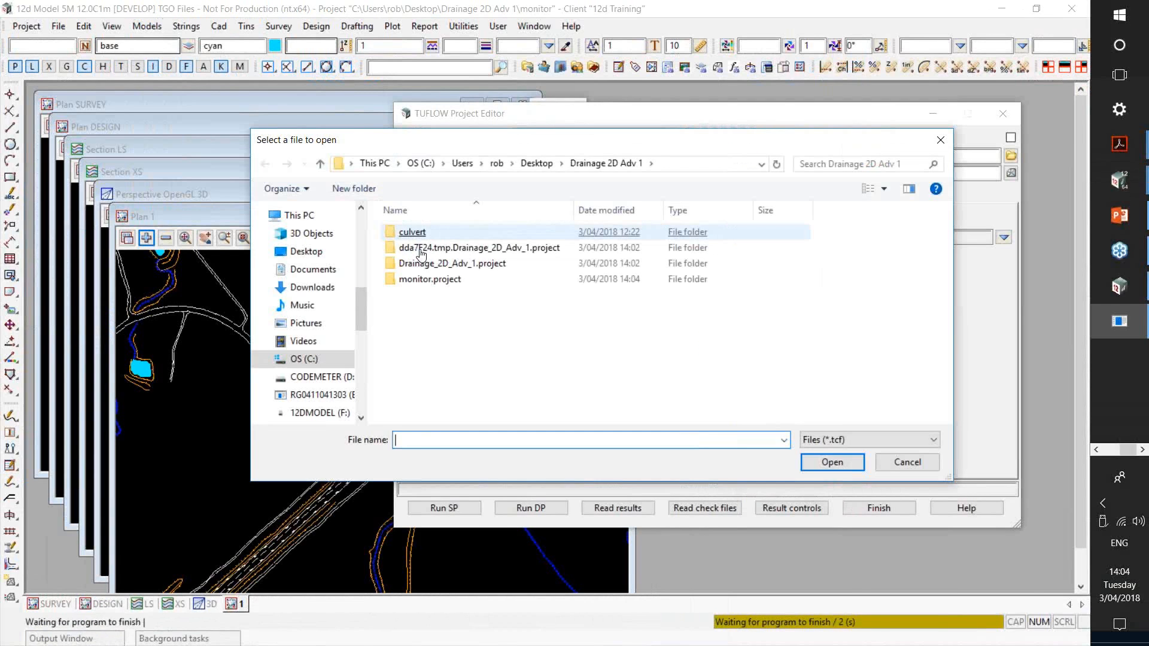
pyautogui.click(422, 249)
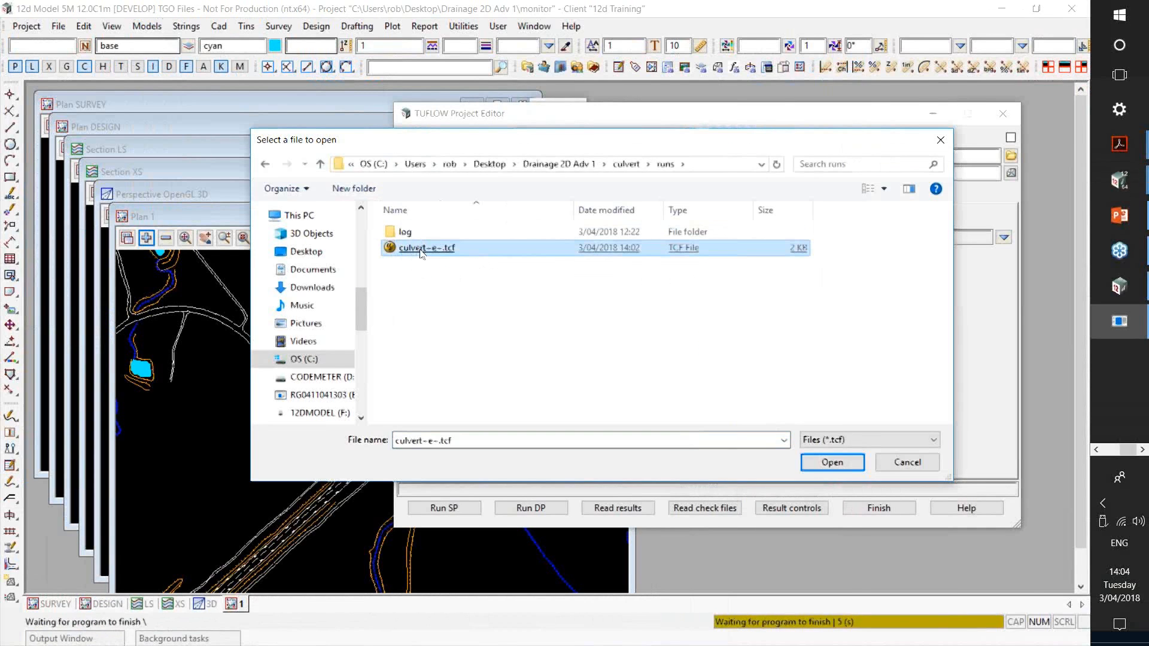
pyautogui.doubleClick(422, 249)
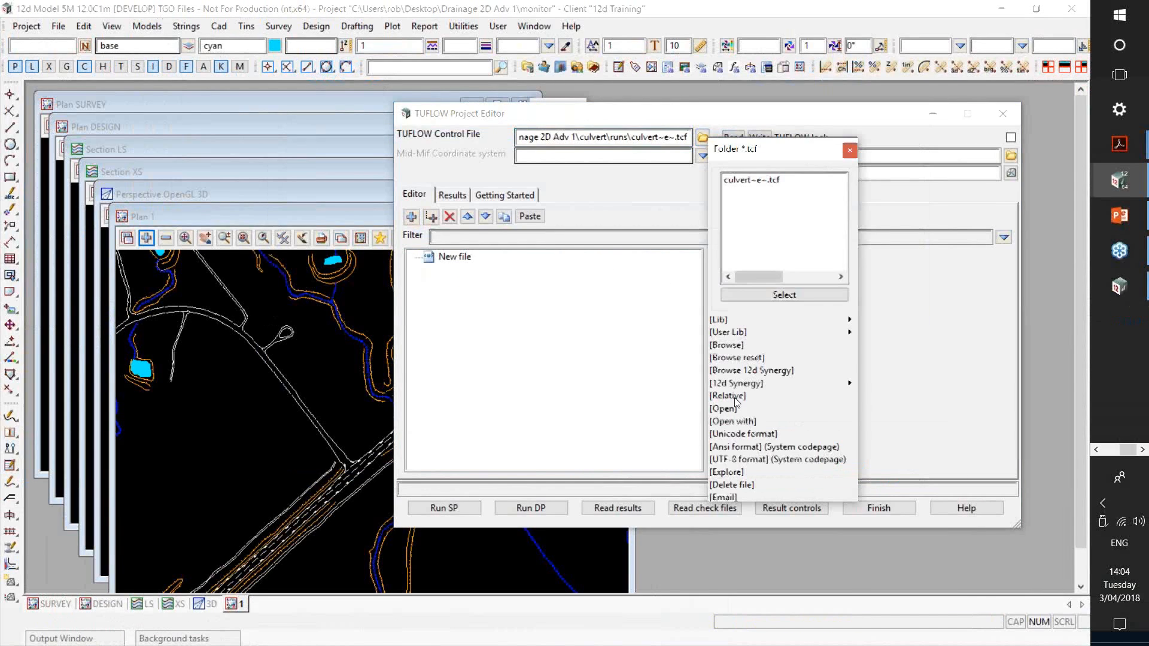
pyautogui.click(735, 398)
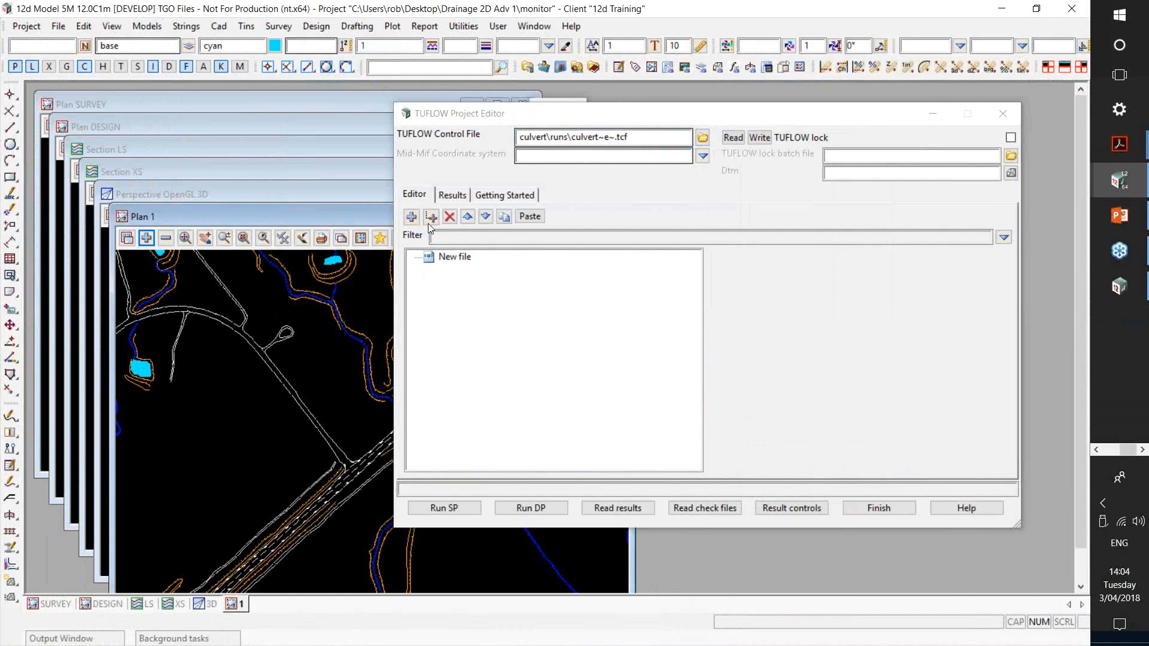
# Step: Save the TUFLOW Project Editor's current settings as its defaults
pyautogui.hotkey('alt', 'space')
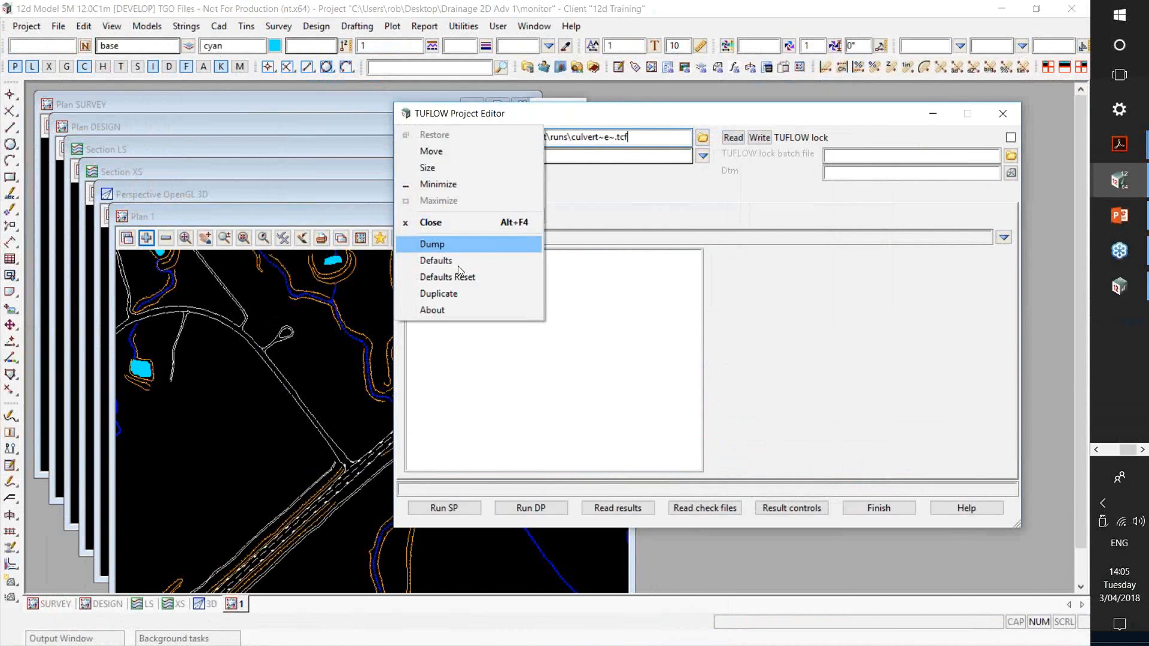
pyautogui.press('Down')
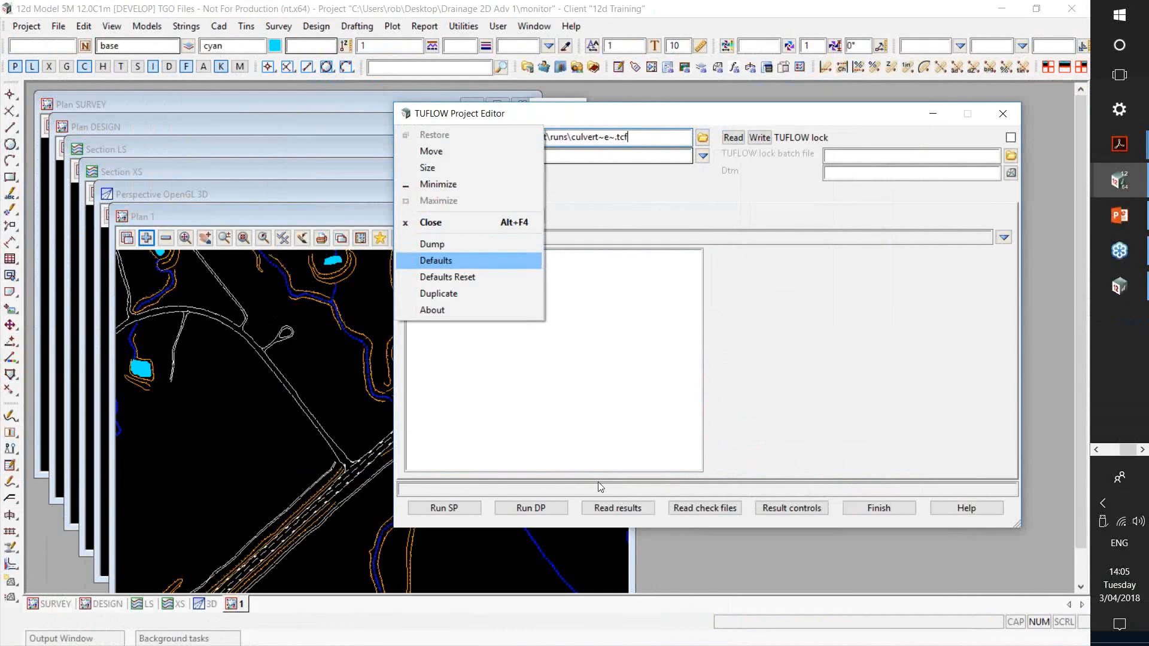
pyautogui.press('Return')
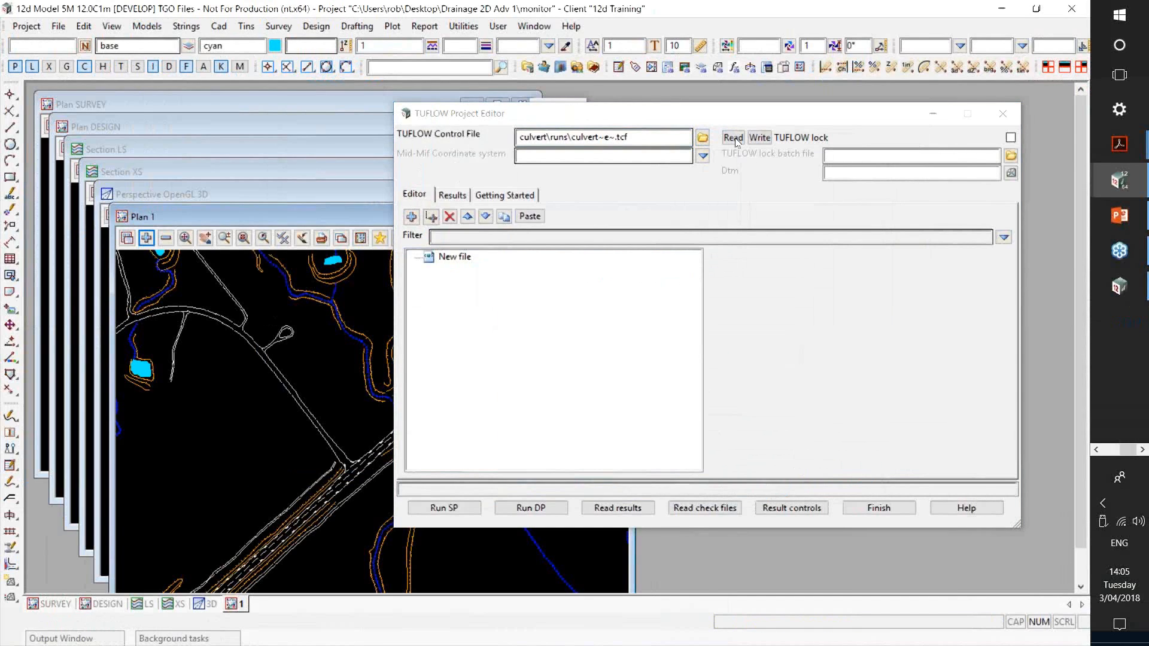
# Step: Read the TUFLOW project with the culvertSW_culvert_Storm1.tlf log file and import its results and check files
pyautogui.click(735, 138)
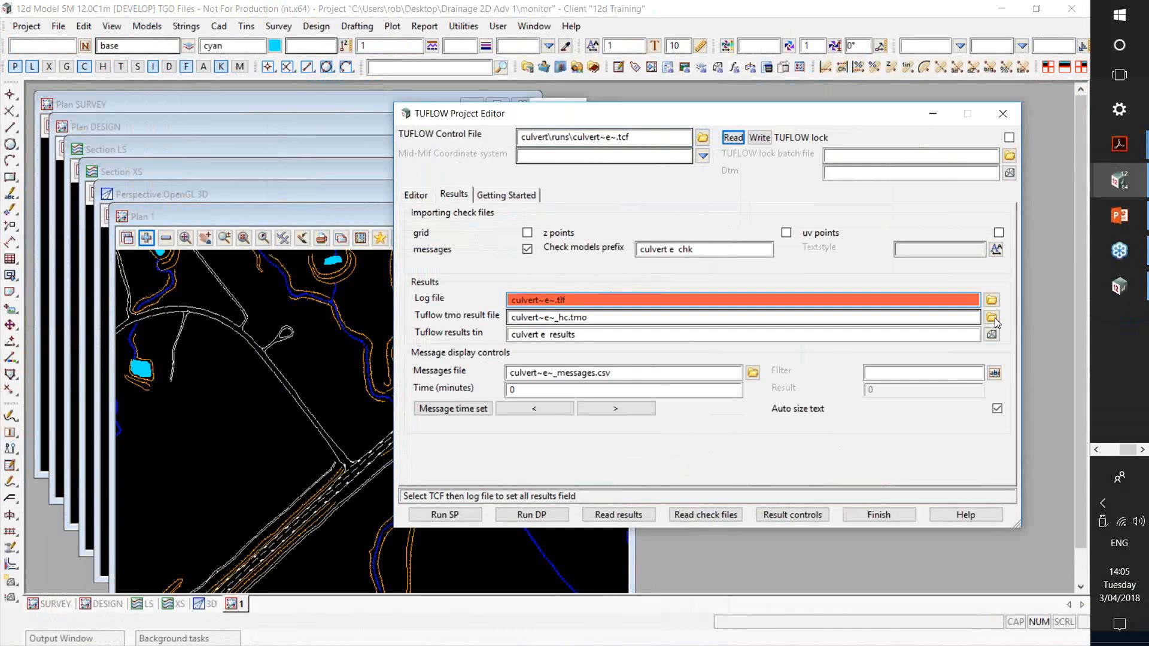
pyautogui.click(995, 318)
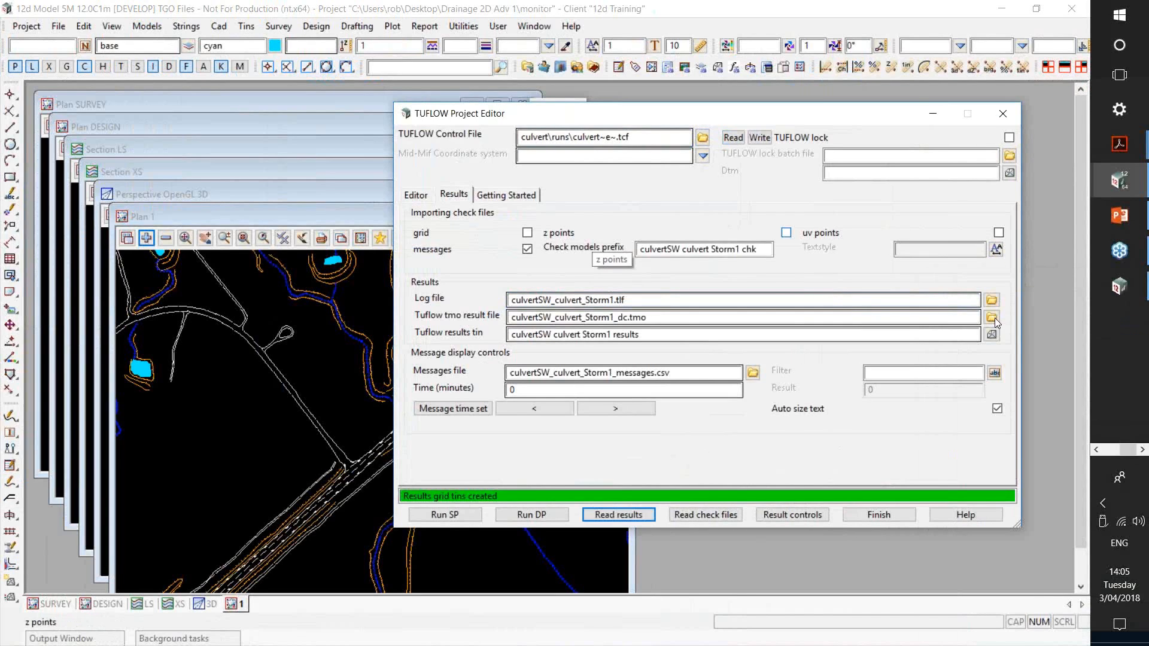
pyautogui.click(694, 516)
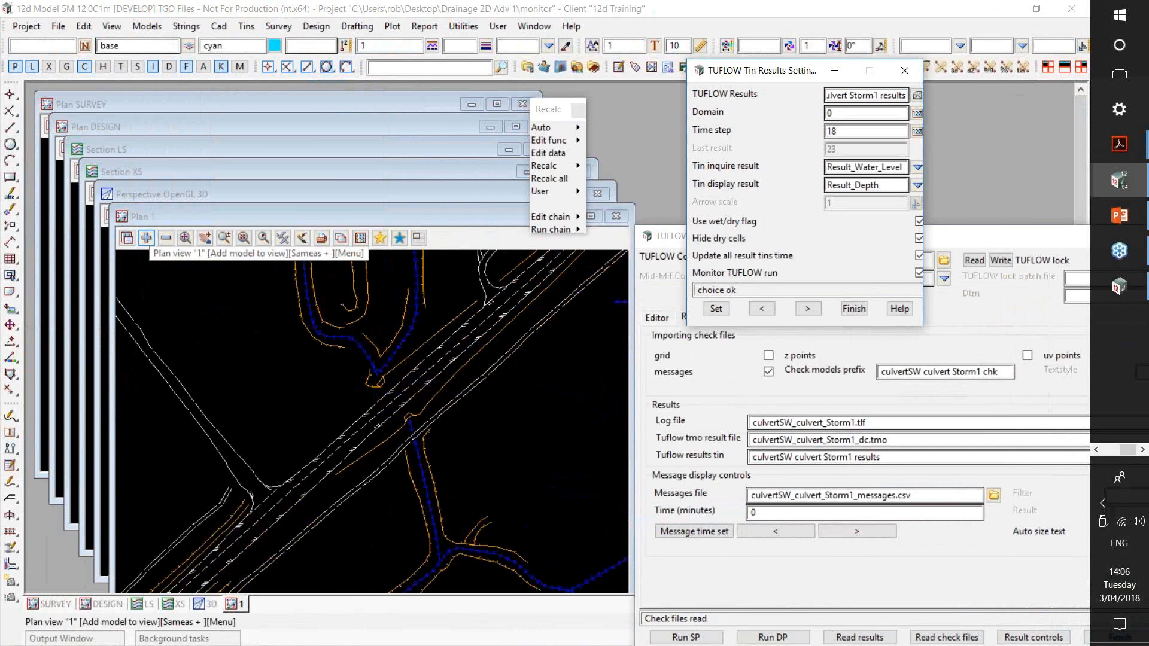
# Step: Add the culvertSW culvert Storm1 results velocity model to Plan view 1 and advance the displayed results to time step 23
pyautogui.click(147, 237)
pyautogui.write('ve')
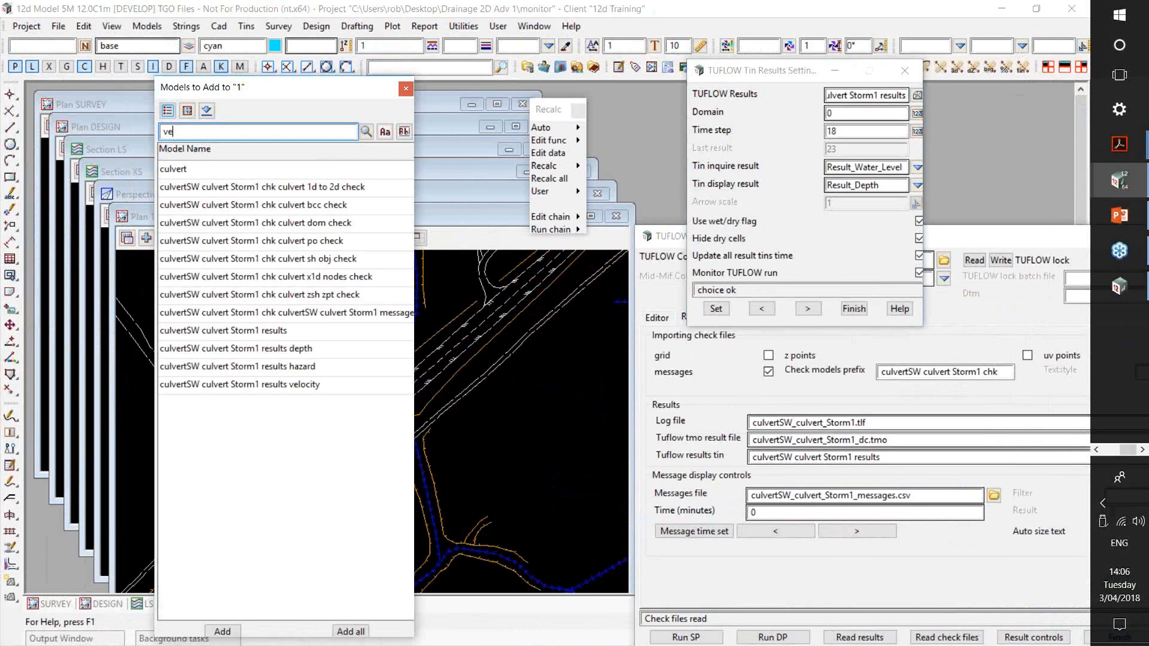
pyautogui.write('l')
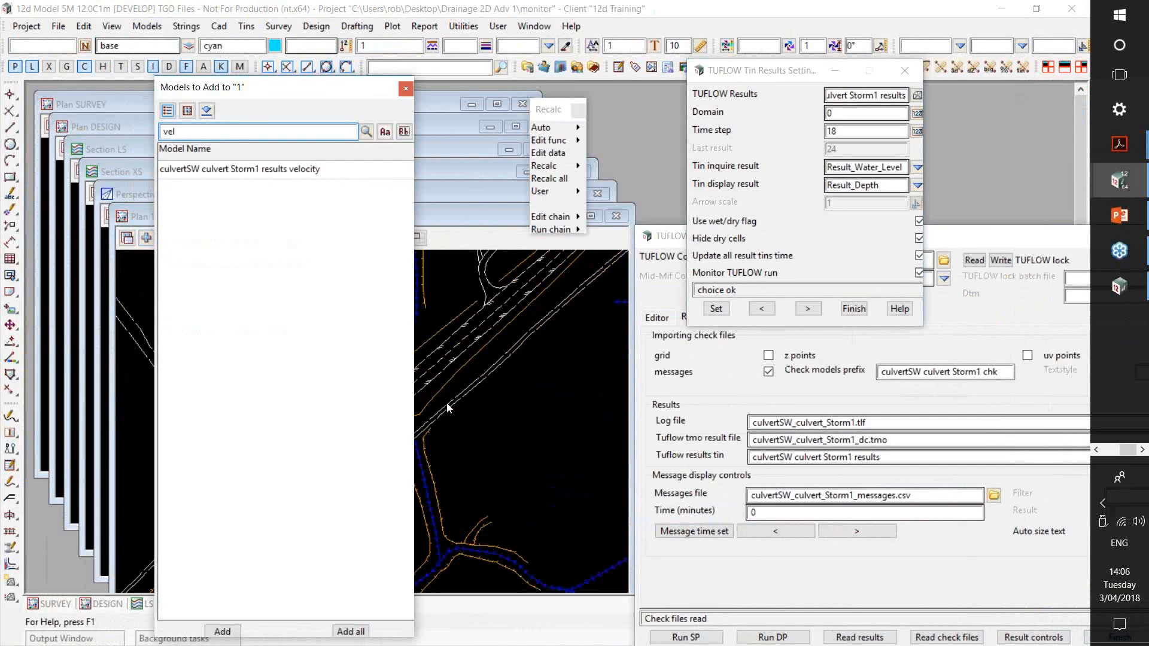
pyautogui.press('Return')
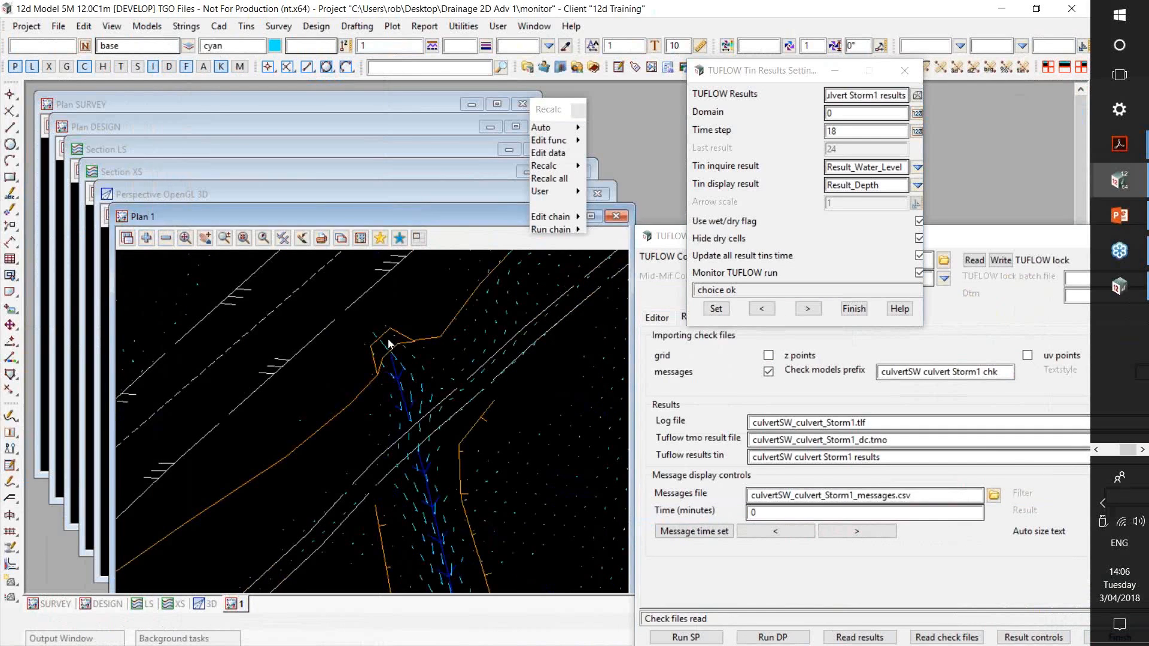
pyautogui.scroll(1, 389, 340)
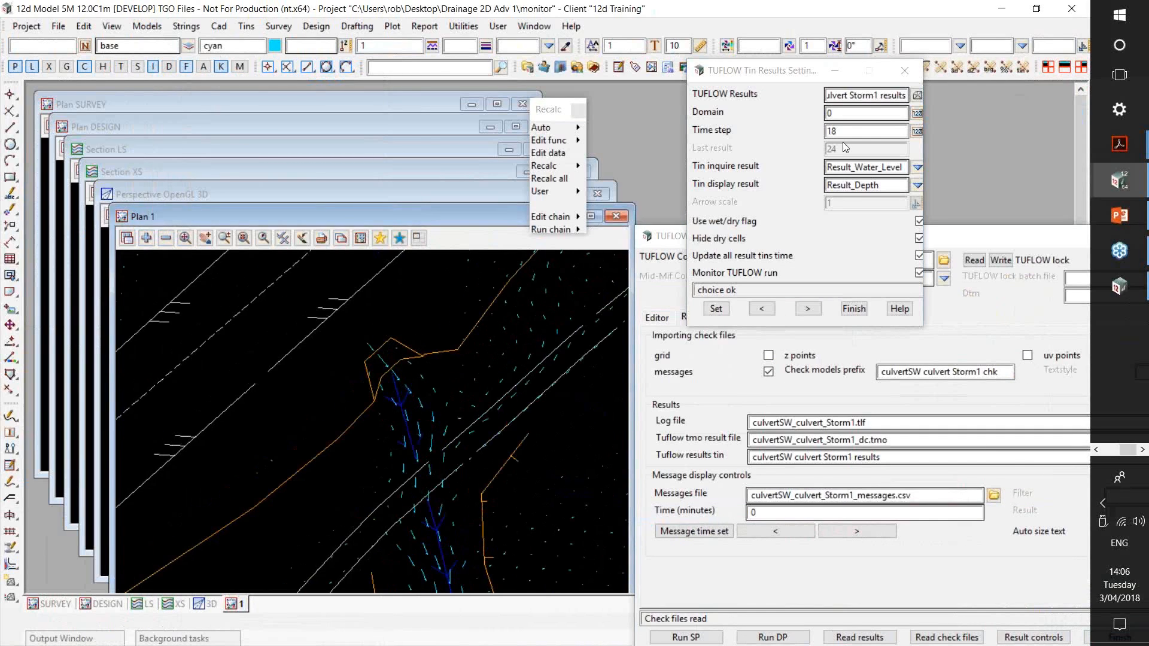
pyautogui.click(807, 308)
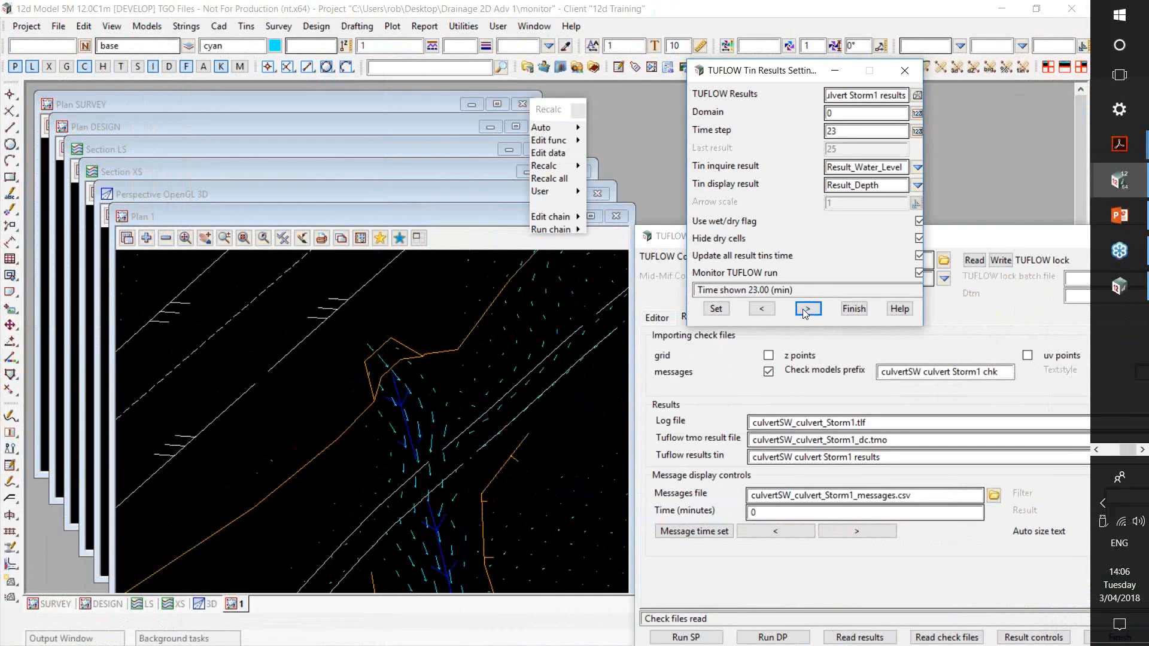
pyautogui.click(806, 311)
pyautogui.hotkey('alt', 'Tab')
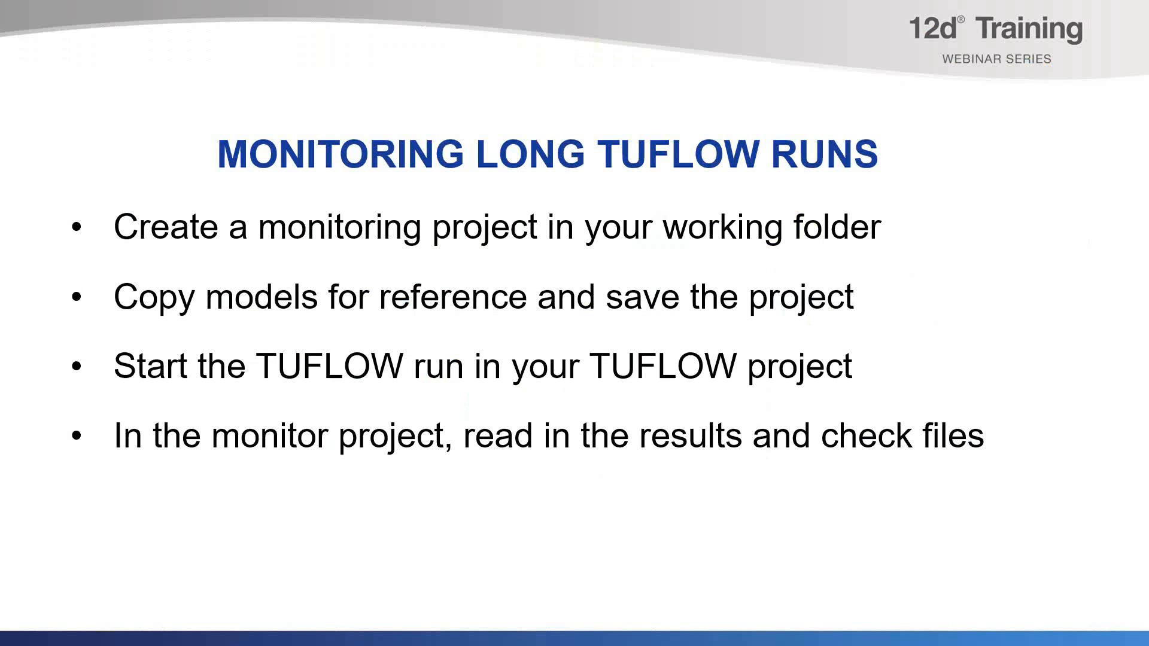
pyautogui.press('Right')
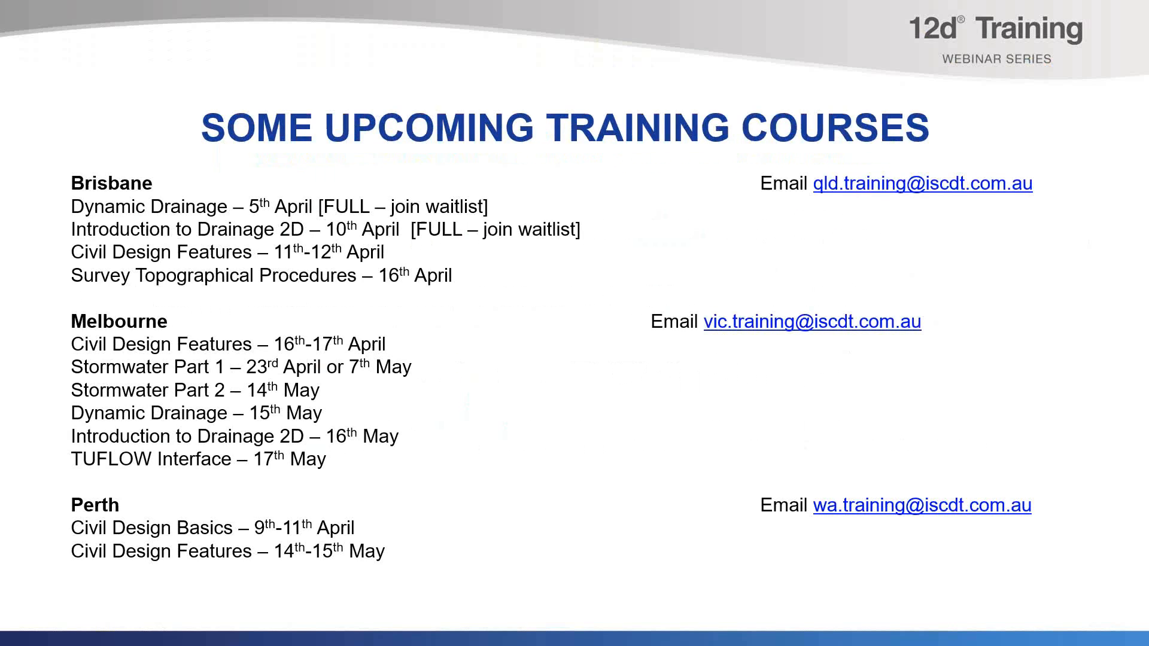
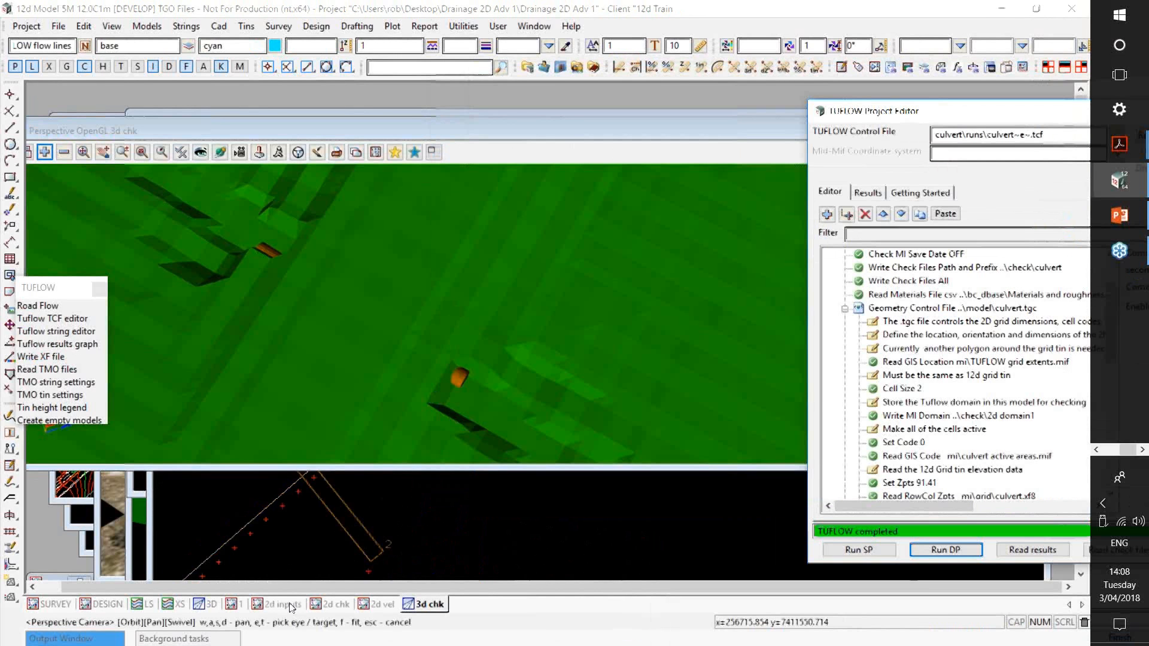
# Step: Bring up the 2d inputs plan view and examine the open area between the green material region and the road
pyautogui.click(290, 605)
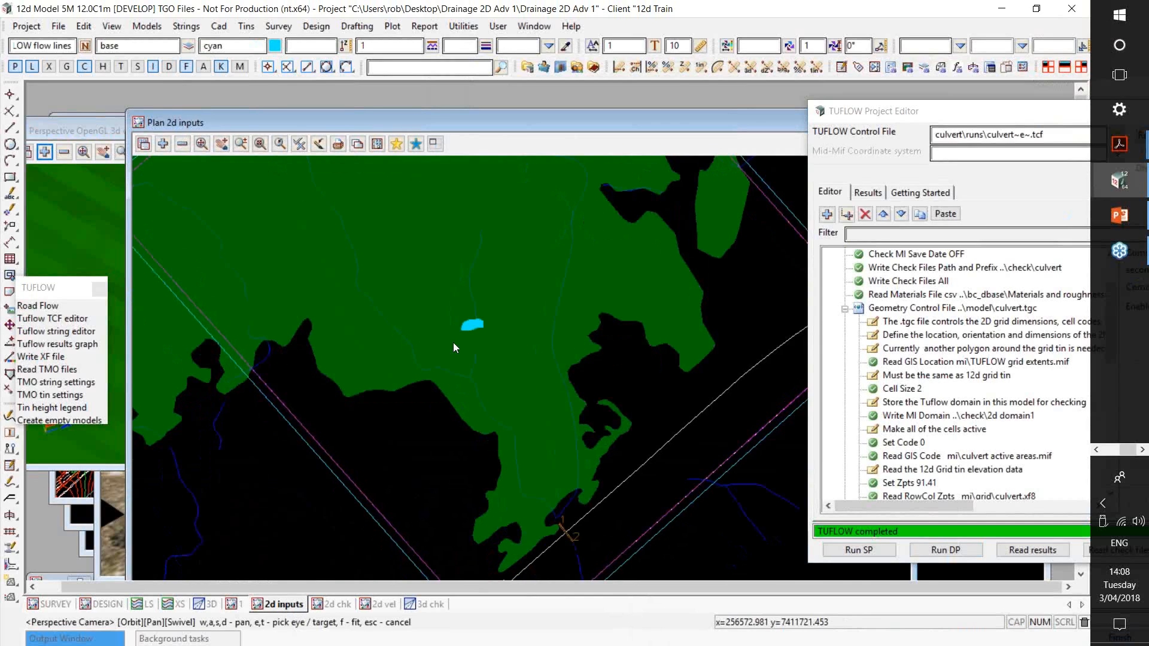
pyautogui.scroll(-1, 453, 342)
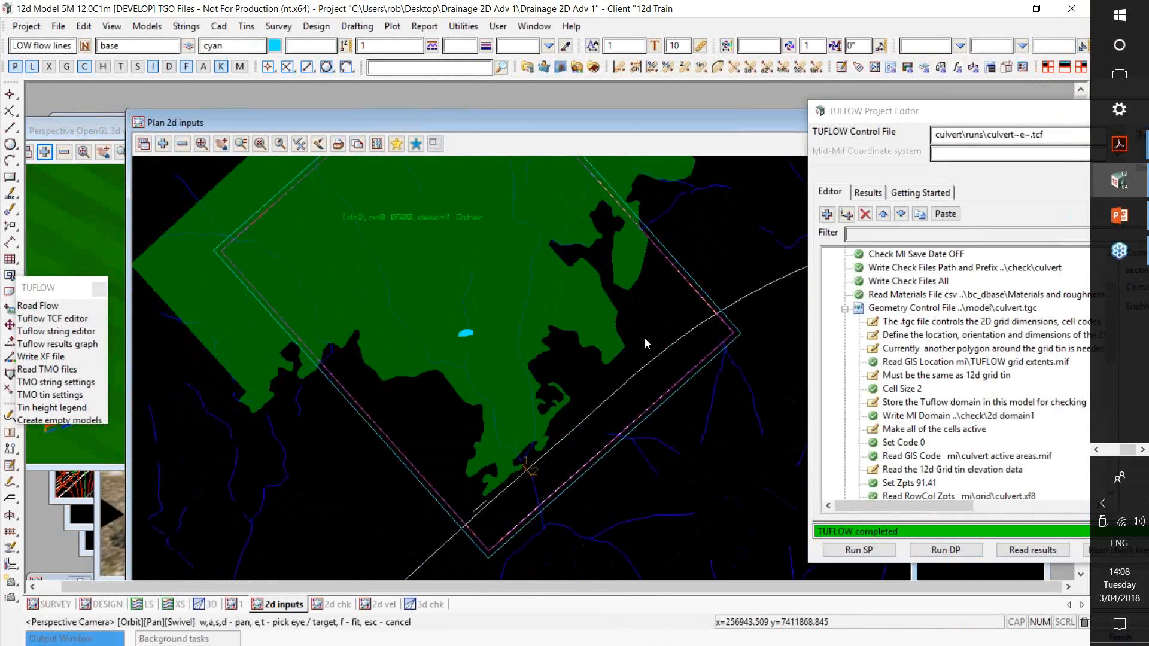
pyautogui.scroll(1, 644, 339)
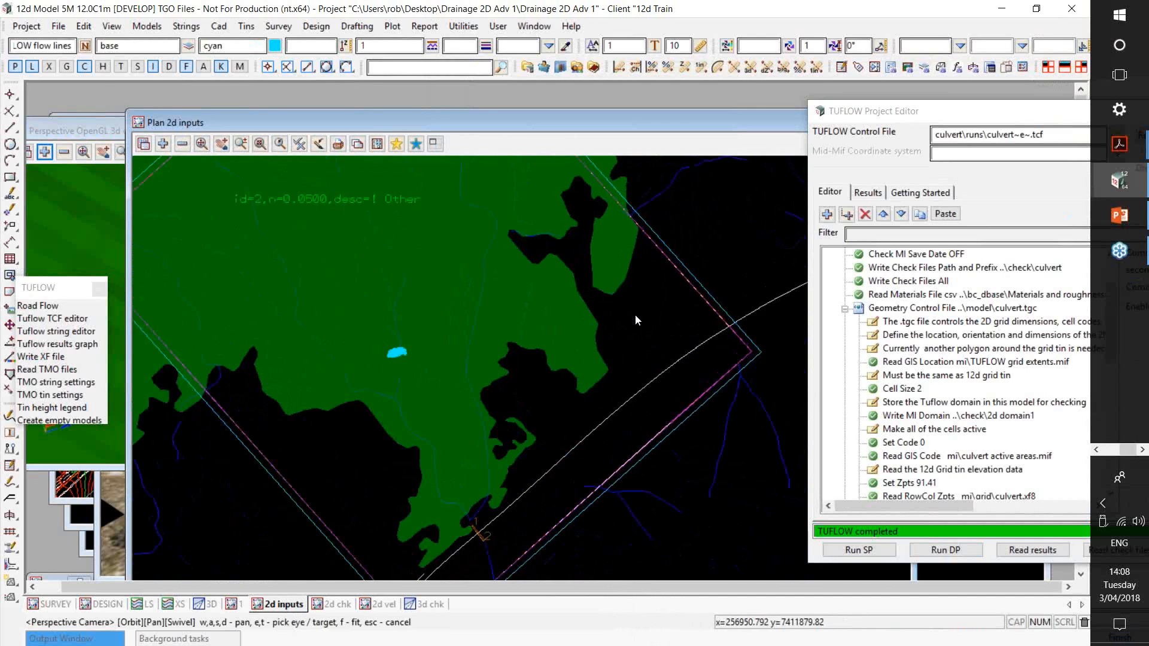
pyautogui.scroll(-1, 635, 320)
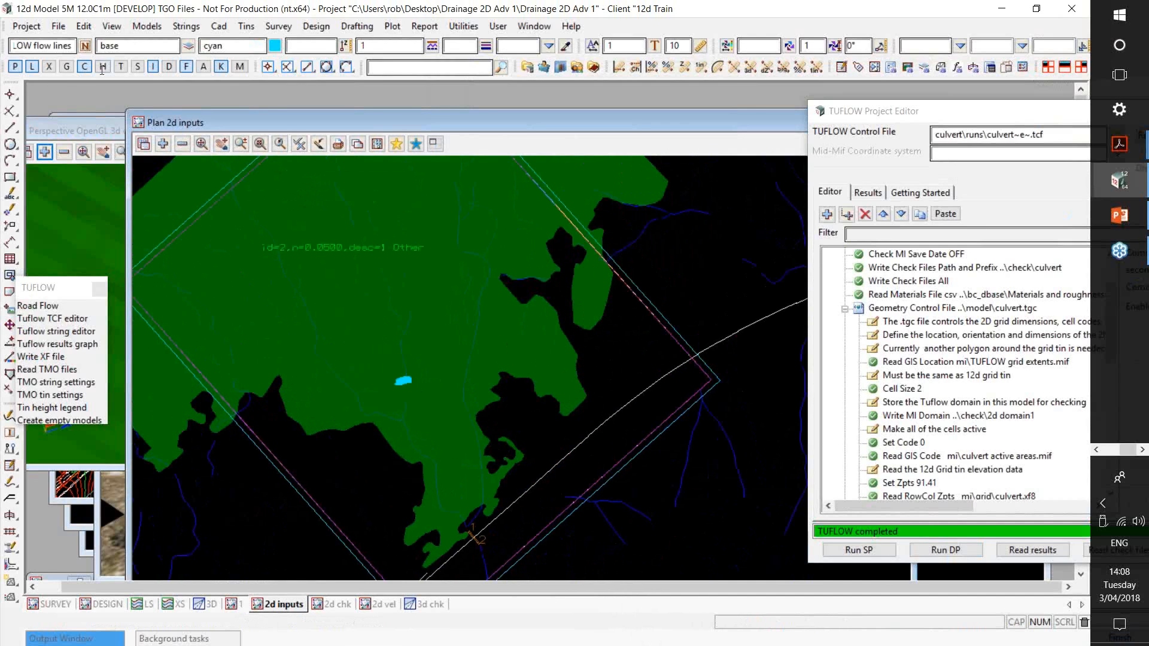
# Step: Set the default drawing model to TUFLOW inactive and the default string name to 1
pyautogui.press('Delete')
pyautogui.write('T')
pyautogui.write('UFLOW')
pyautogui.write(' inac')
pyautogui.write('ti')
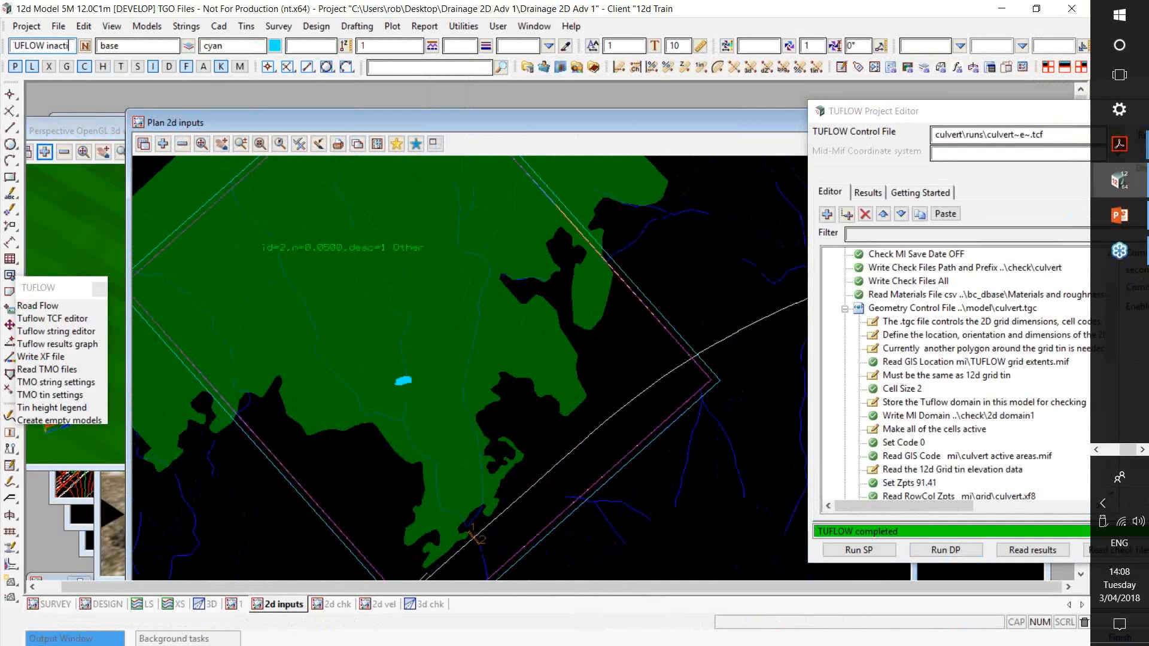
pyautogui.write('ve')
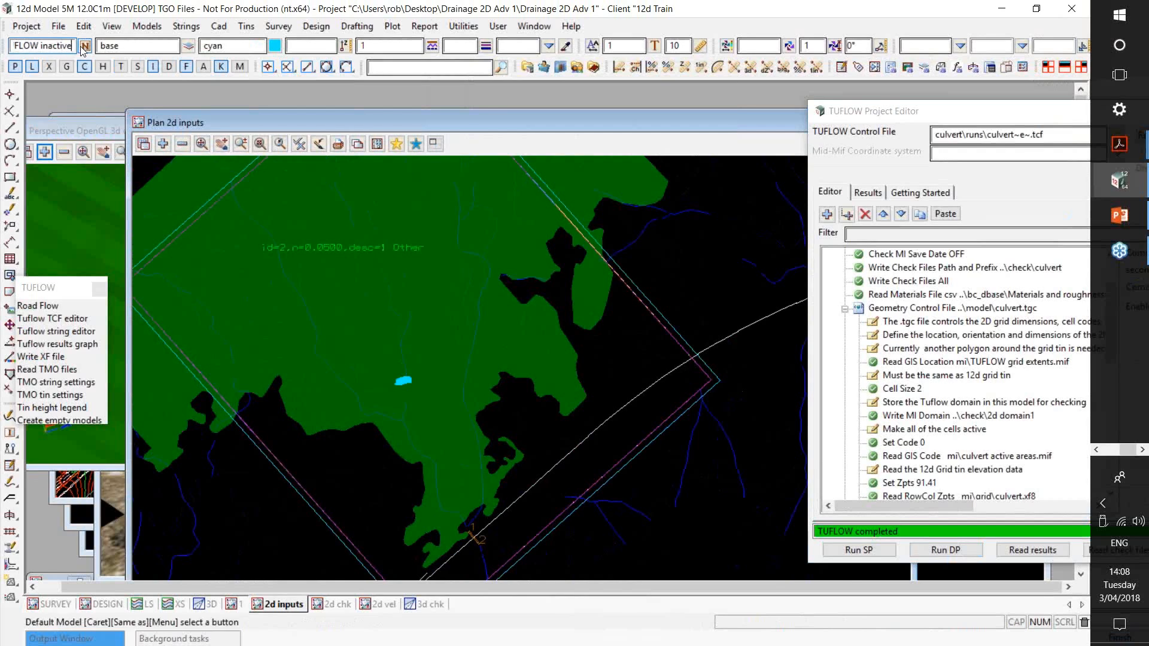
pyautogui.press('Return')
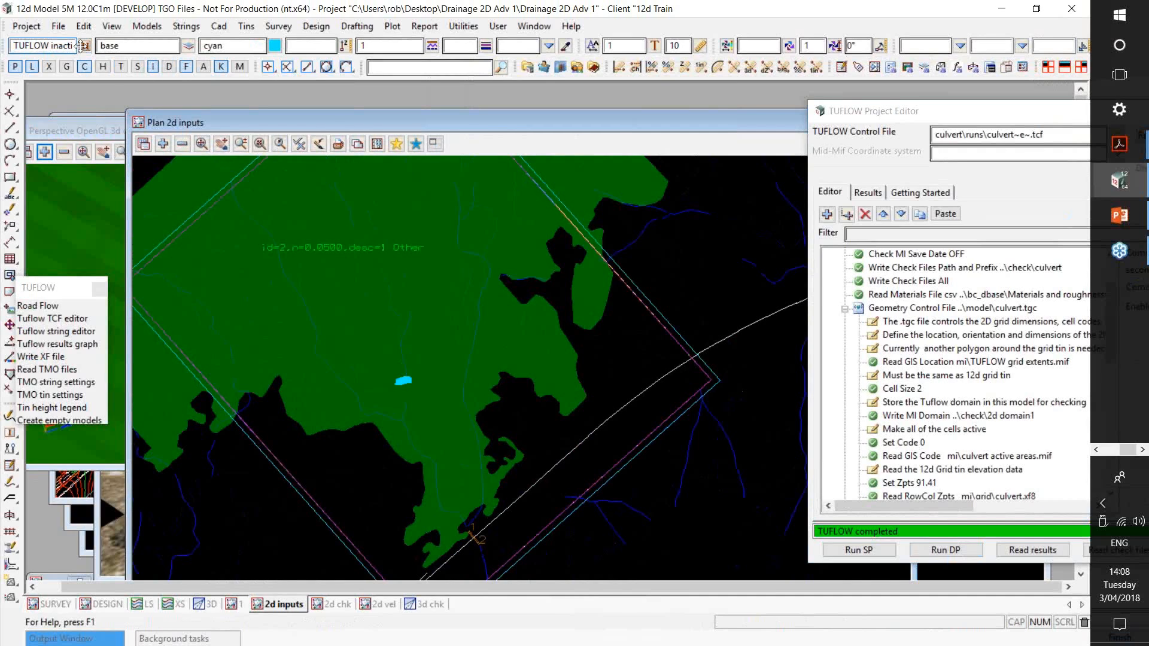
pyautogui.click(80, 46)
pyautogui.hotkey('ctrl', 'c')
pyautogui.press('Delete')
pyautogui.press('alt')
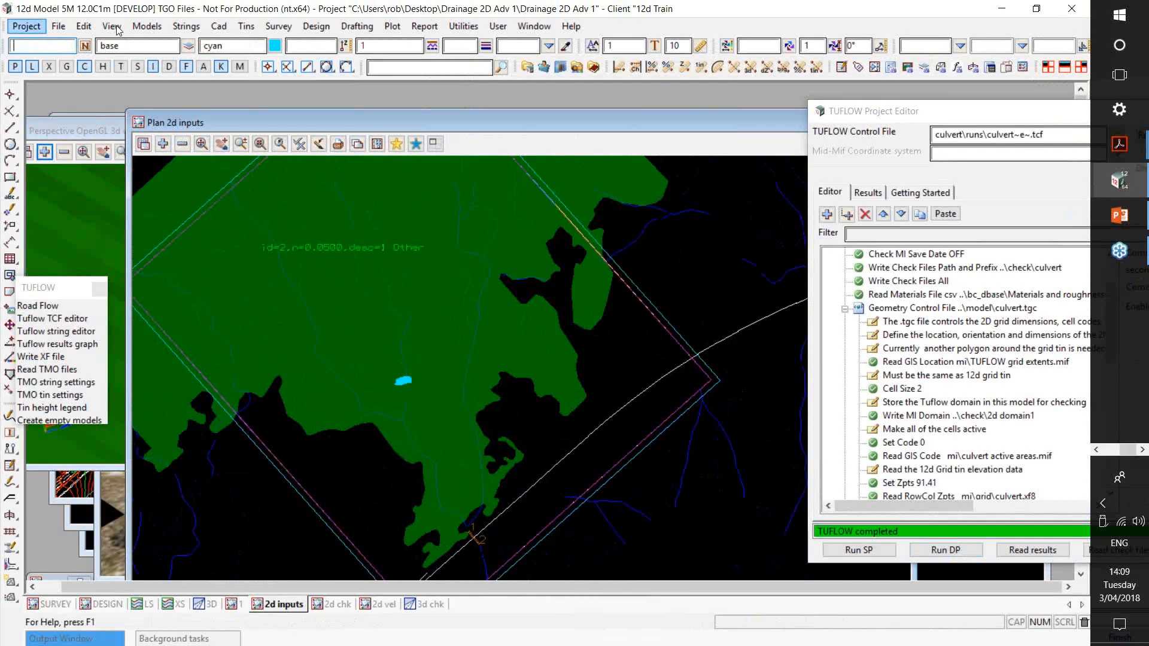
pyautogui.press('Tab')
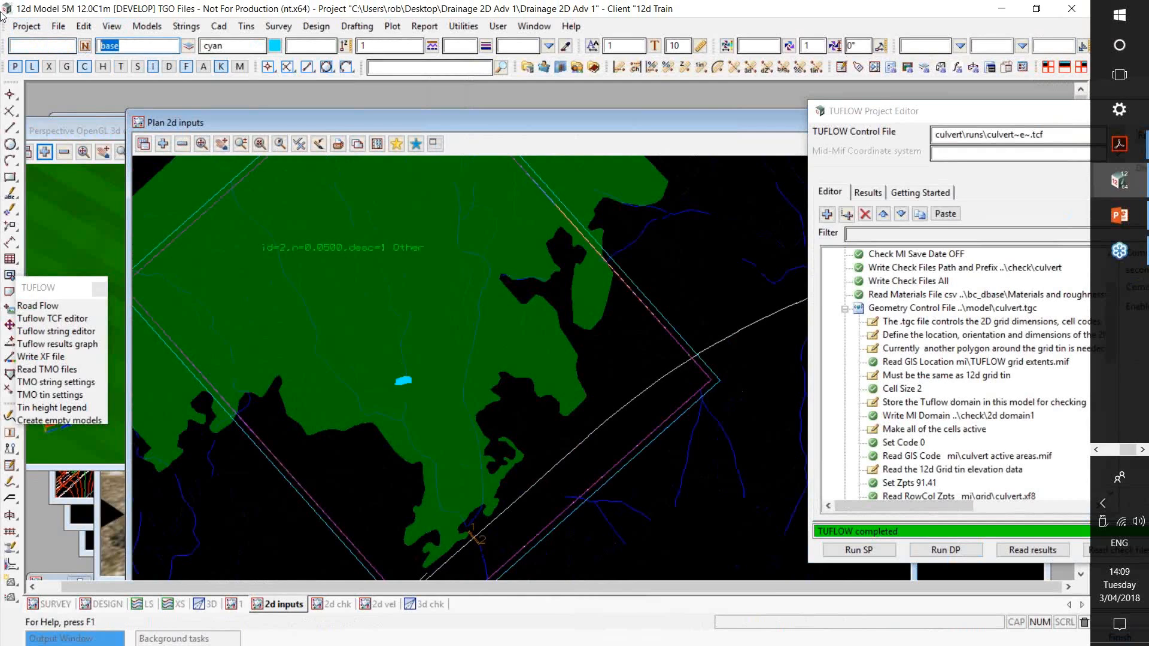
pyautogui.hotkey('ctrl', 'v')
pyautogui.click(49, 46)
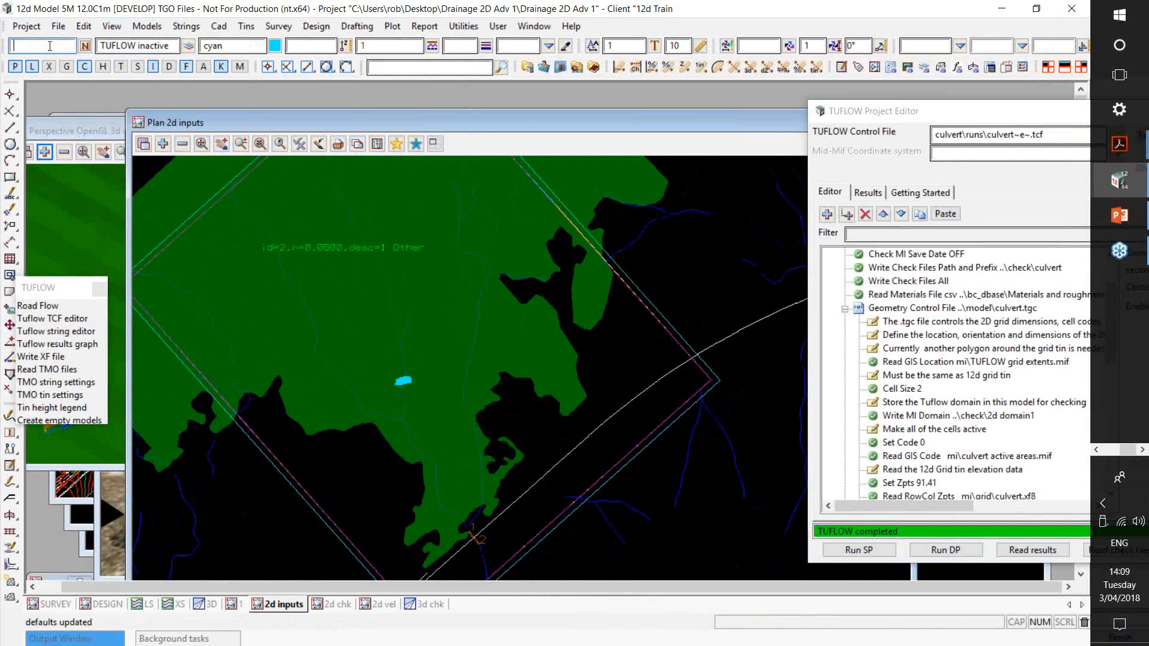
pyautogui.write('1')
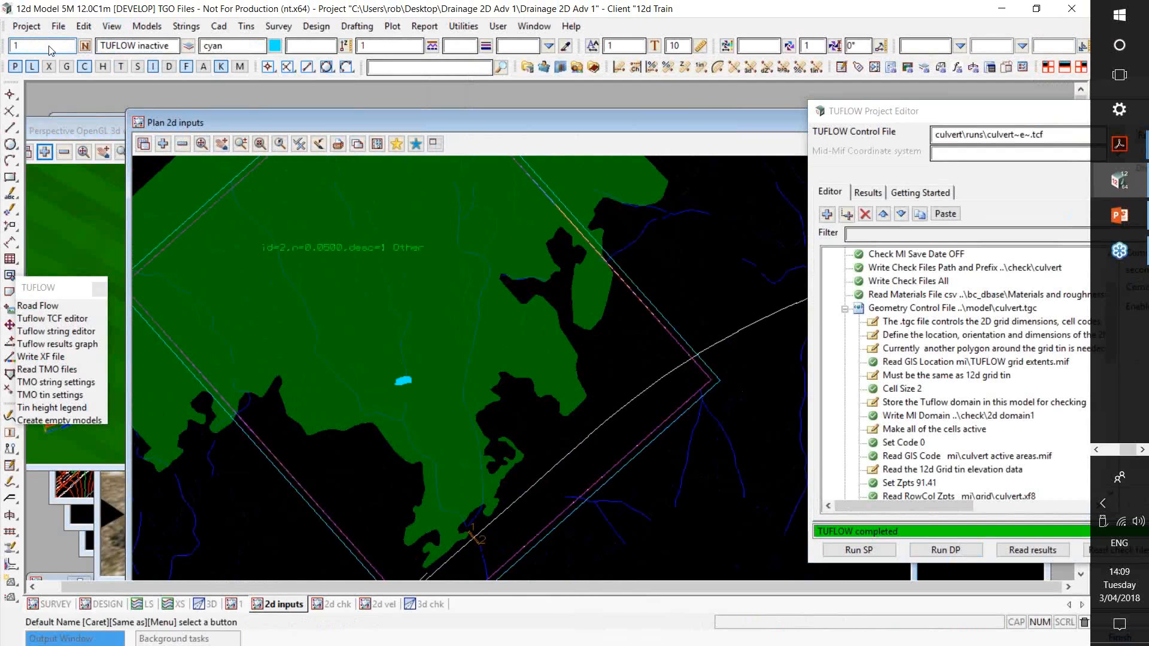
# Step: Draw a closed five-sided polygon string in the open area between the green material region and the road, inside the grid extents
pyautogui.moveTo(10, 177); pyautogui.dragTo(131, 179)
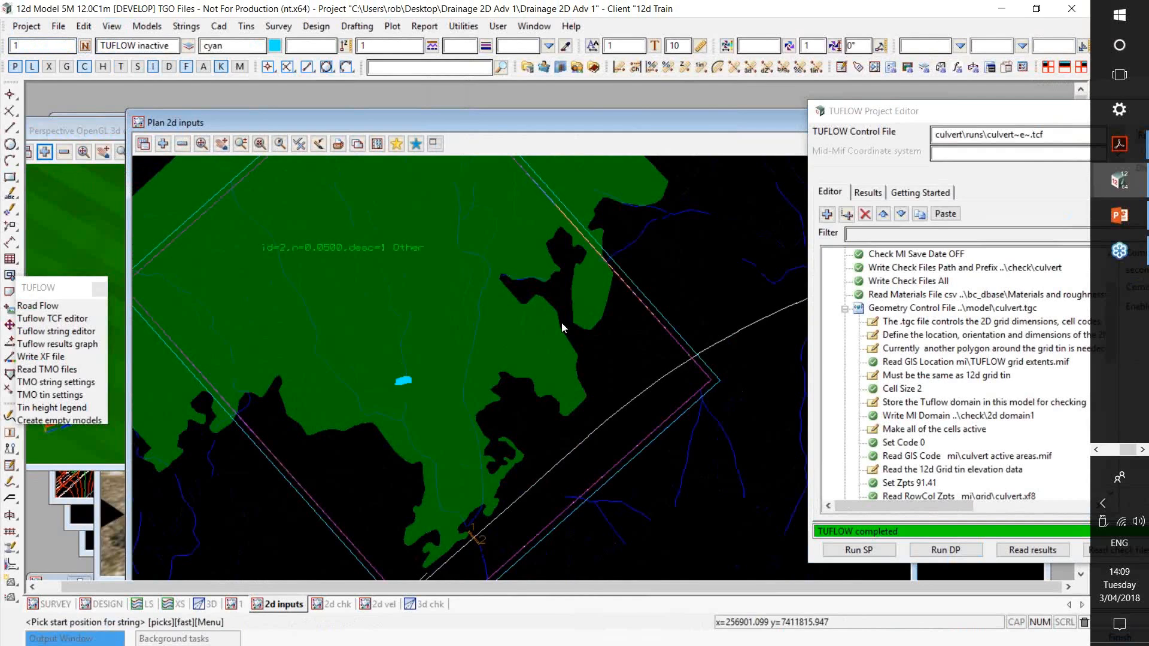
pyautogui.scroll(3, 562, 322)
pyautogui.click(556, 338)
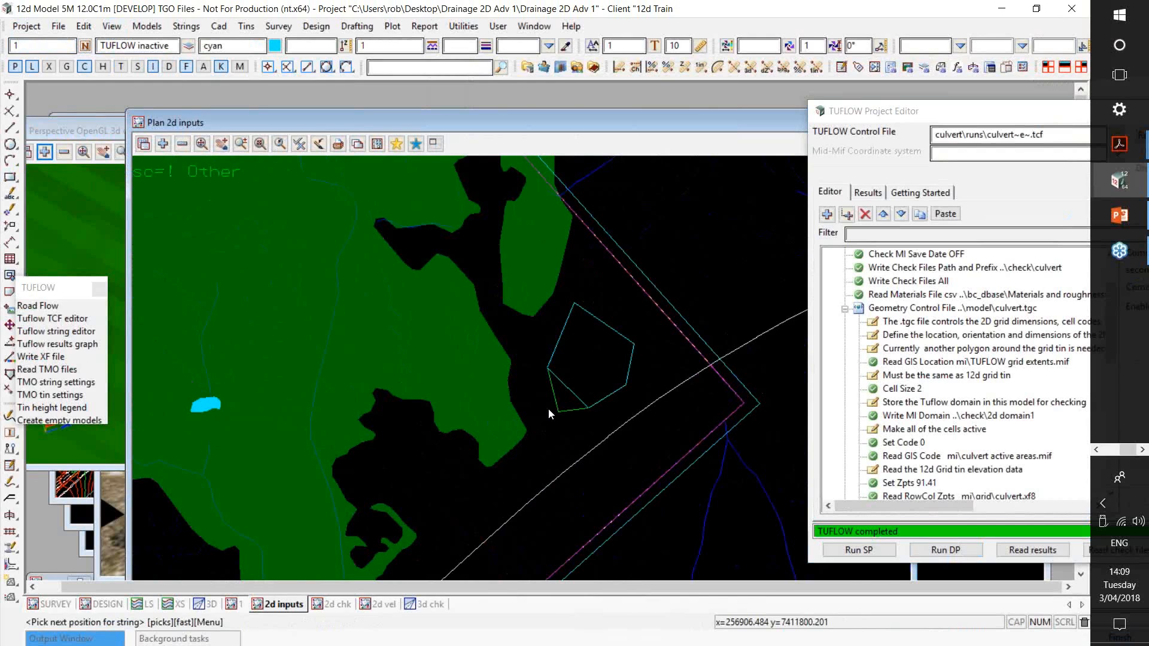
pyautogui.scroll(1, 549, 408)
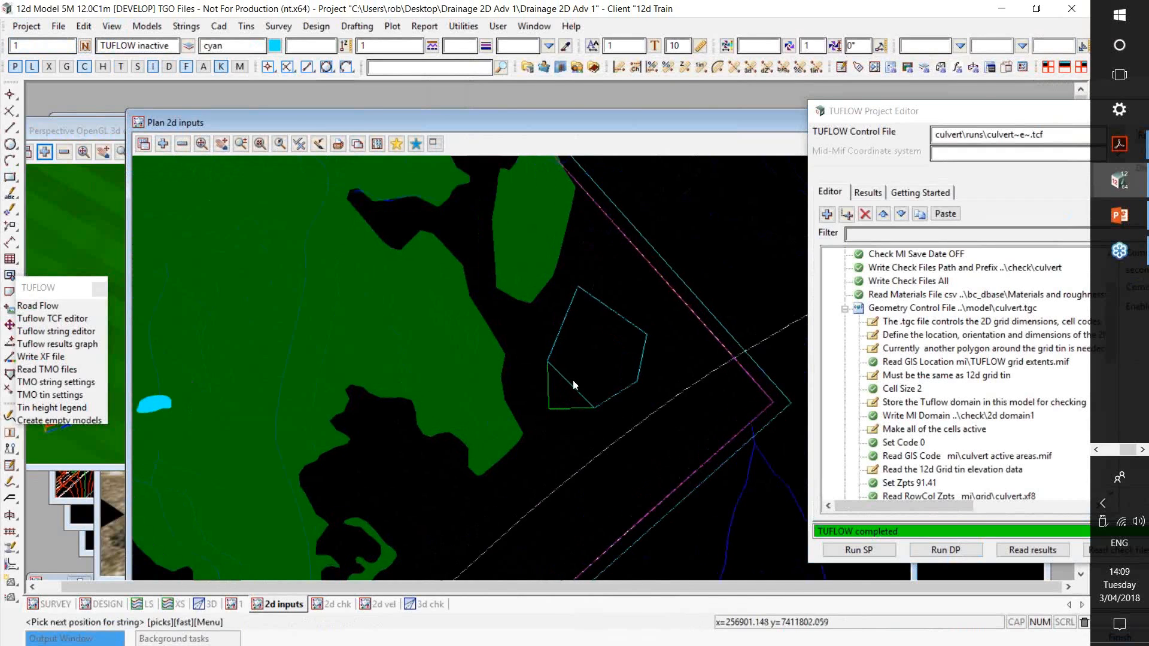
pyautogui.scroll(-1, 573, 380)
pyautogui.press('Escape')
pyautogui.scroll(1, 578, 377)
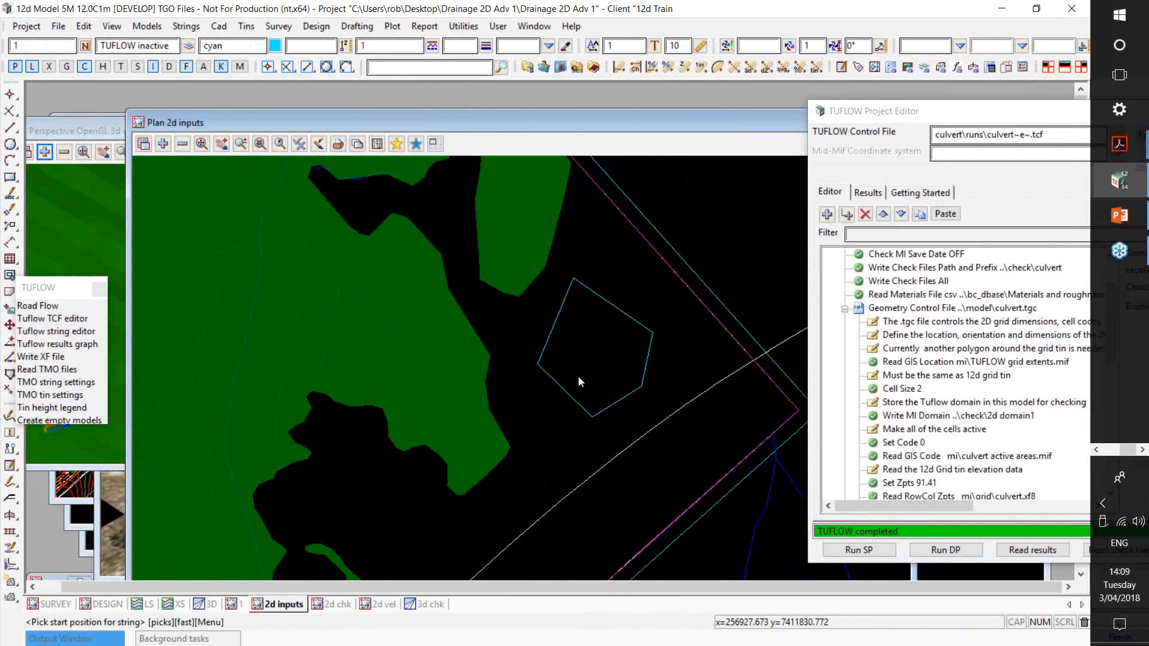
# Step: Load the new five-sided polygon into the TUFLOW string editor and assign it the Cell active code purpose
pyautogui.click(75, 333)
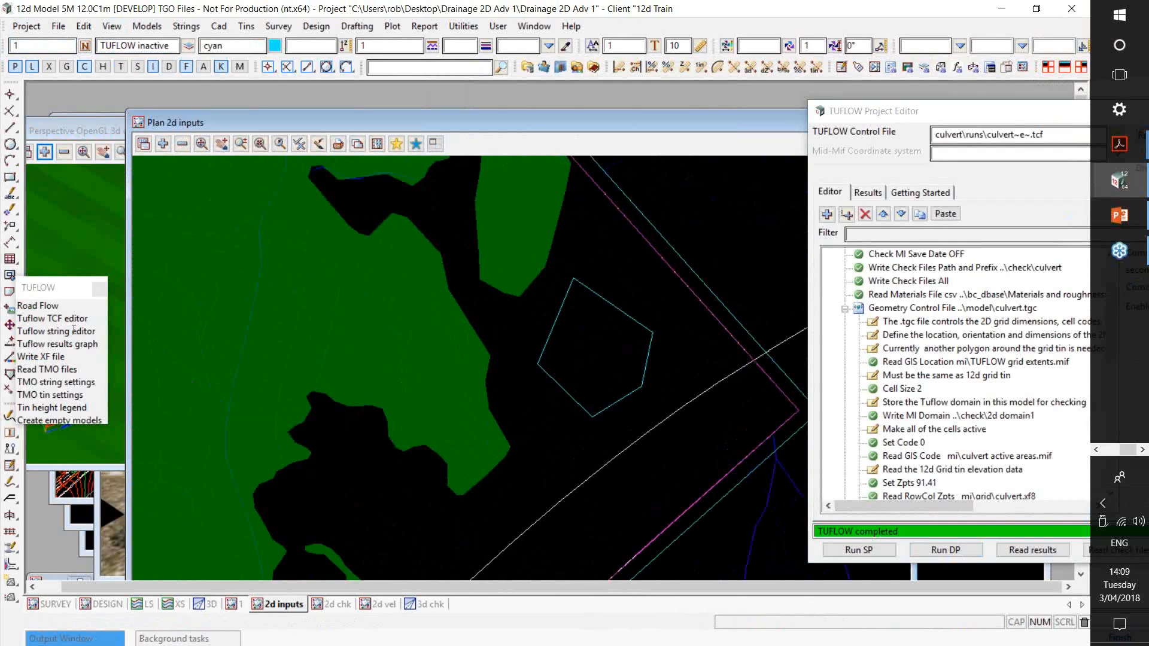
pyautogui.click(74, 331)
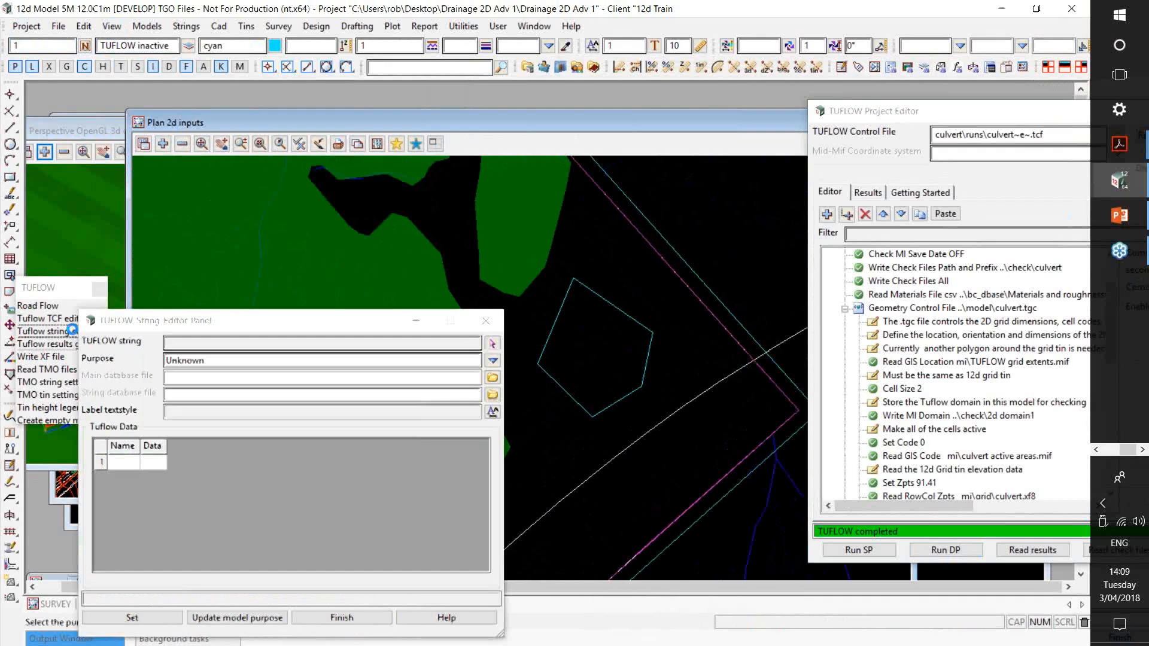
pyautogui.click(604, 299)
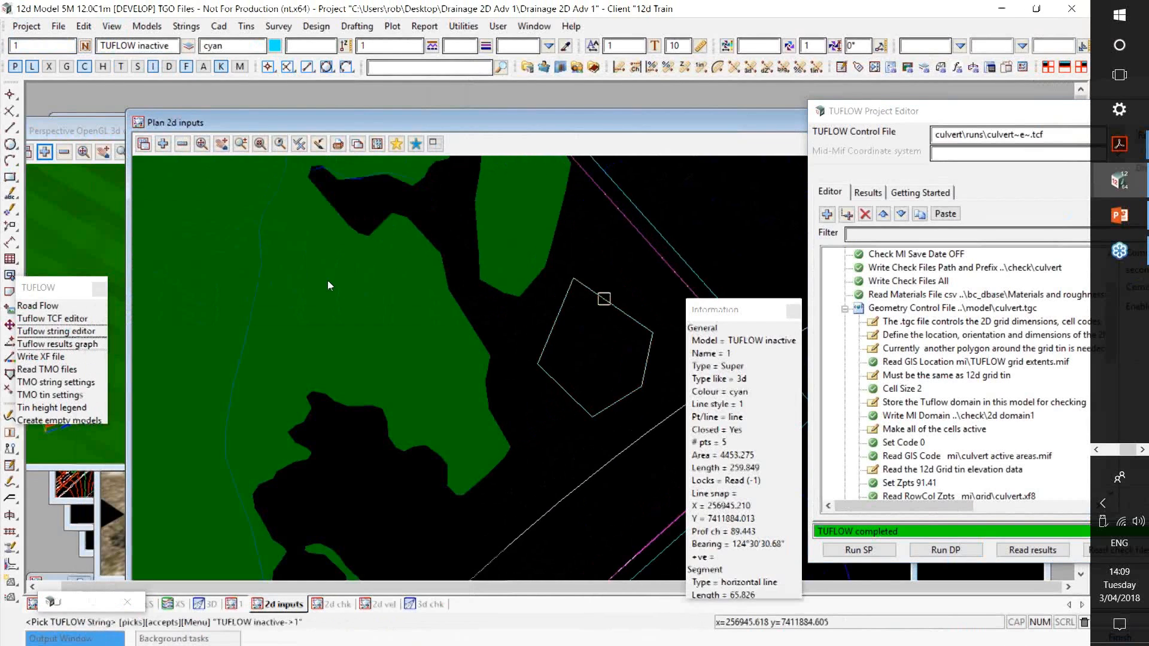
pyautogui.middleClick(328, 280)
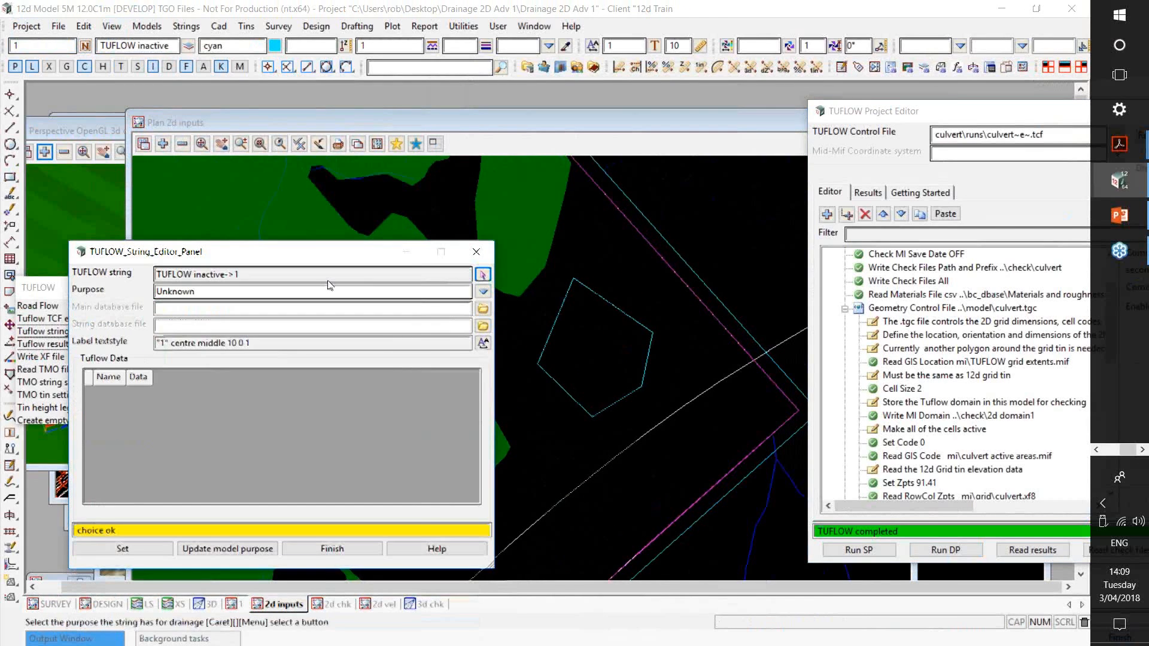
pyautogui.rightClick(328, 286)
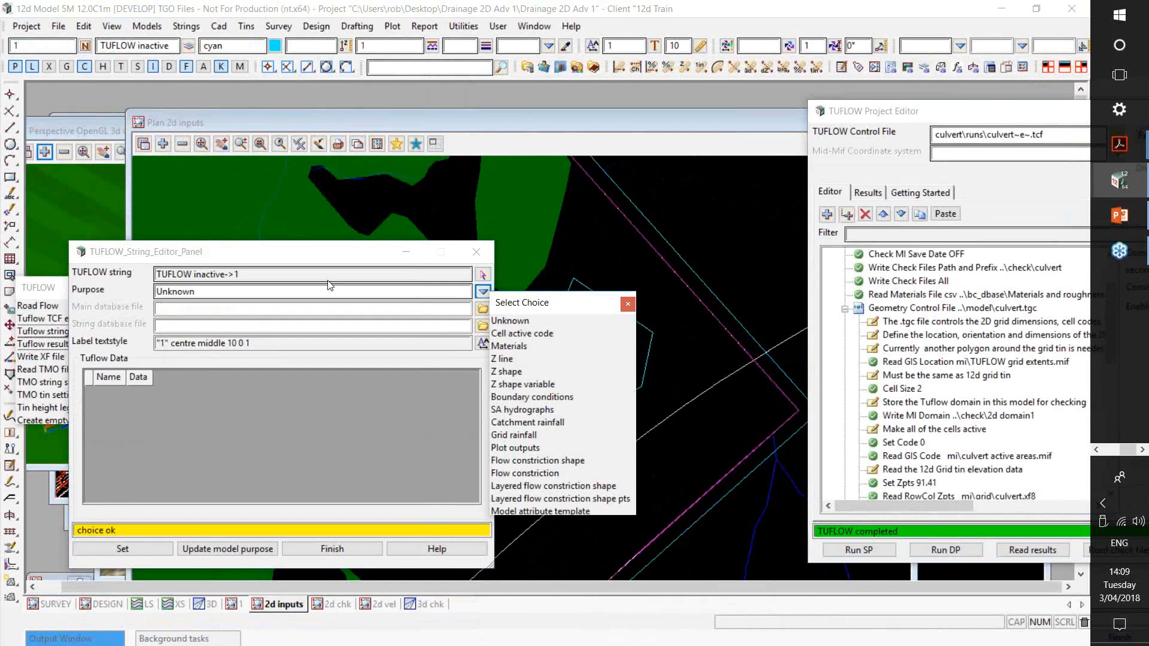
pyautogui.click(522, 334)
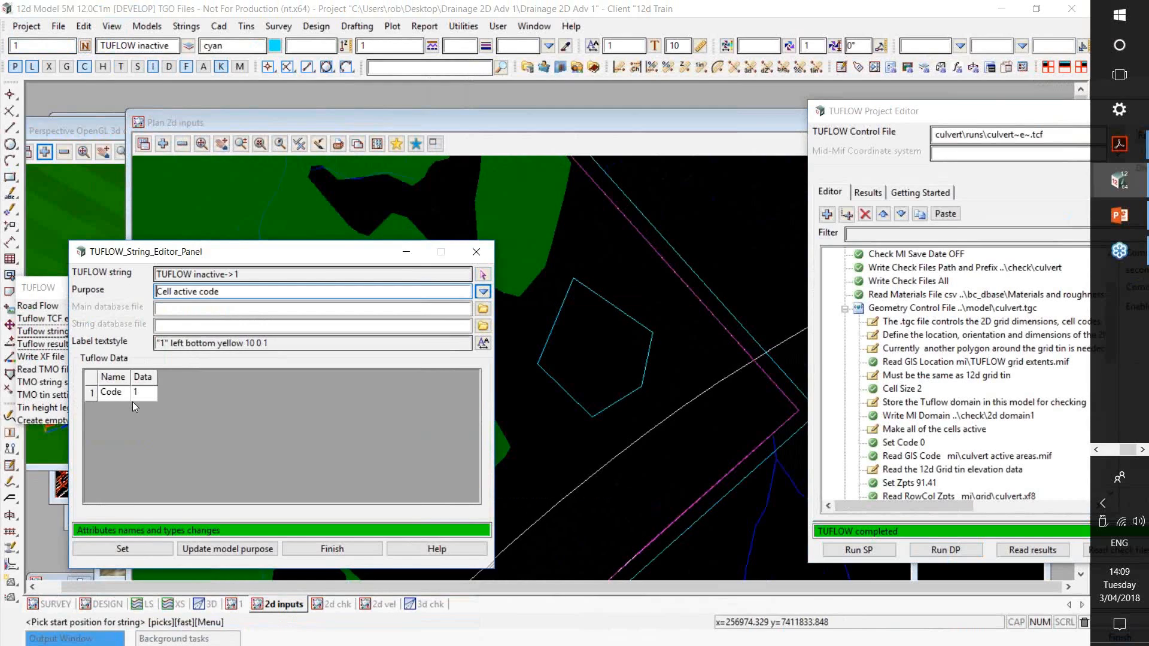
# Step: Set the polygon's Code attribute to 0 and save the attributes to the string
pyautogui.click(152, 394)
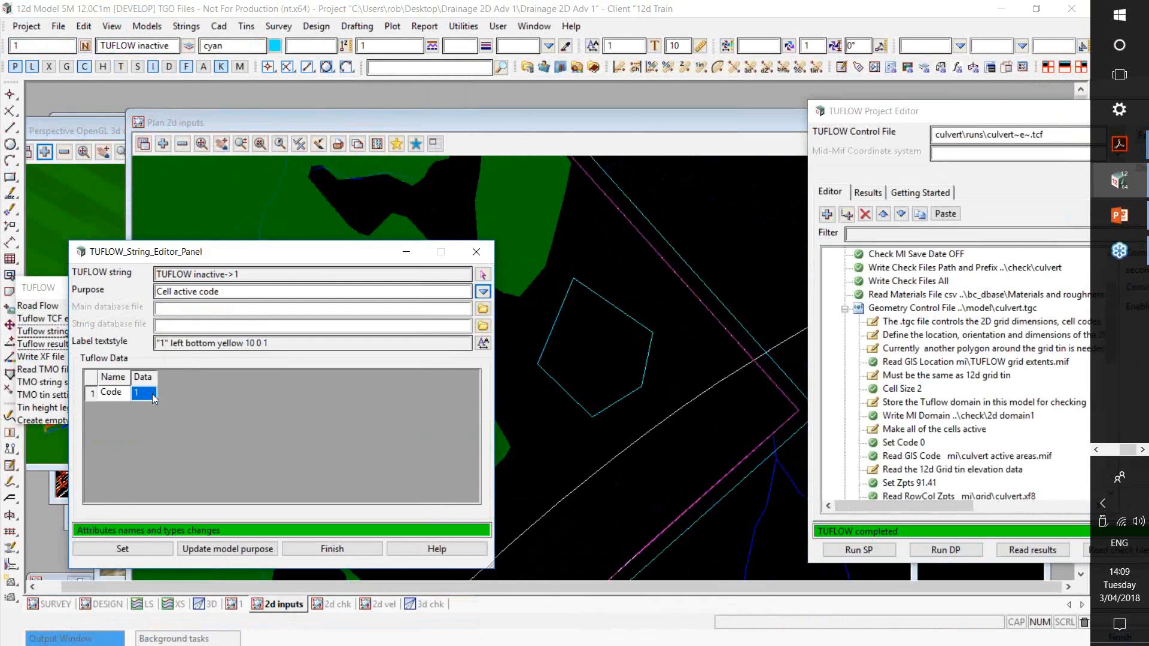
pyautogui.click(149, 393)
pyautogui.press('Return')
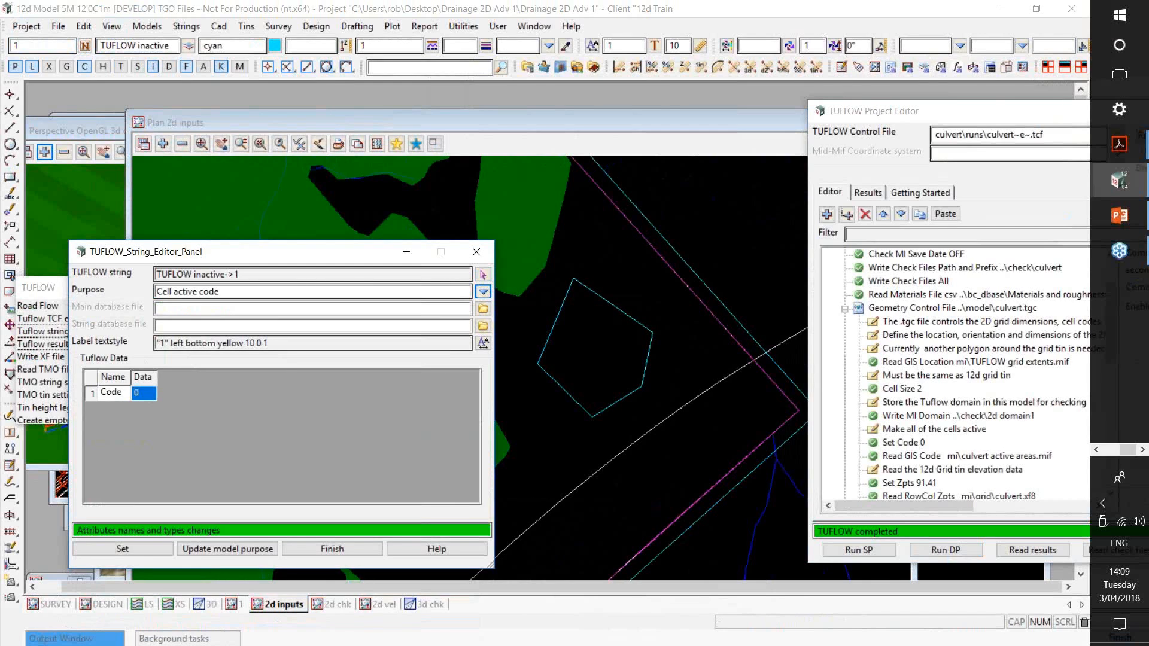
pyautogui.click(122, 549)
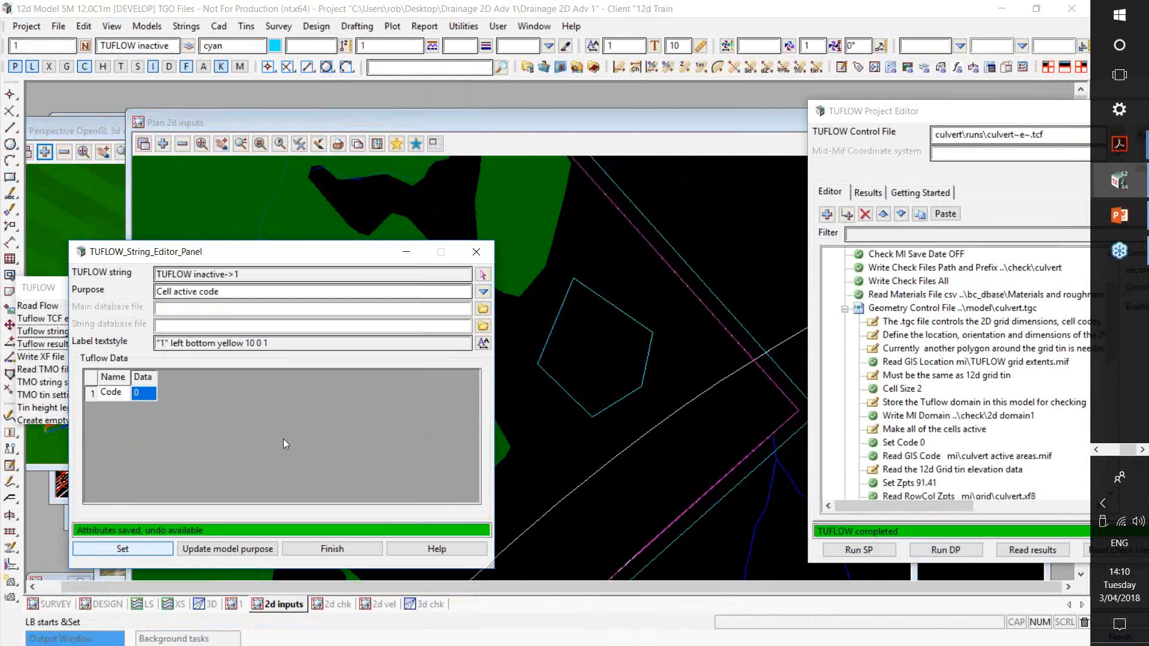
# Step: Duplicate the Read GIS Code command for mi\culvert active areas.mif directly below the original in the geometry control file
pyautogui.moveTo(976, 113); pyautogui.dragTo(791, 70)
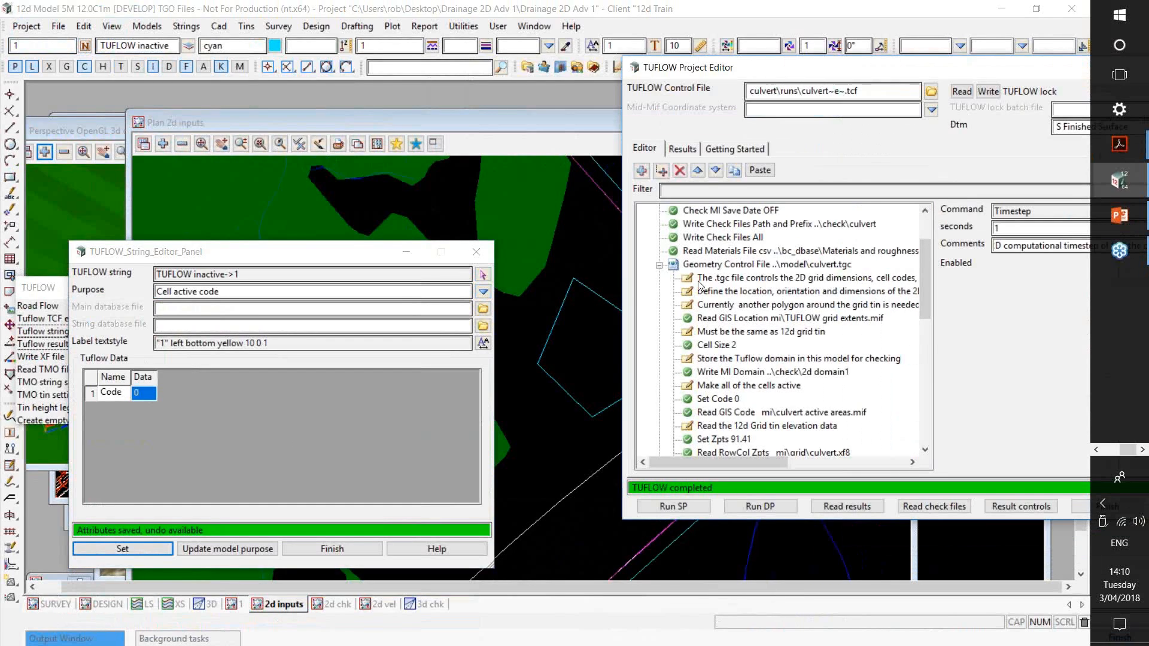
pyautogui.click(707, 400)
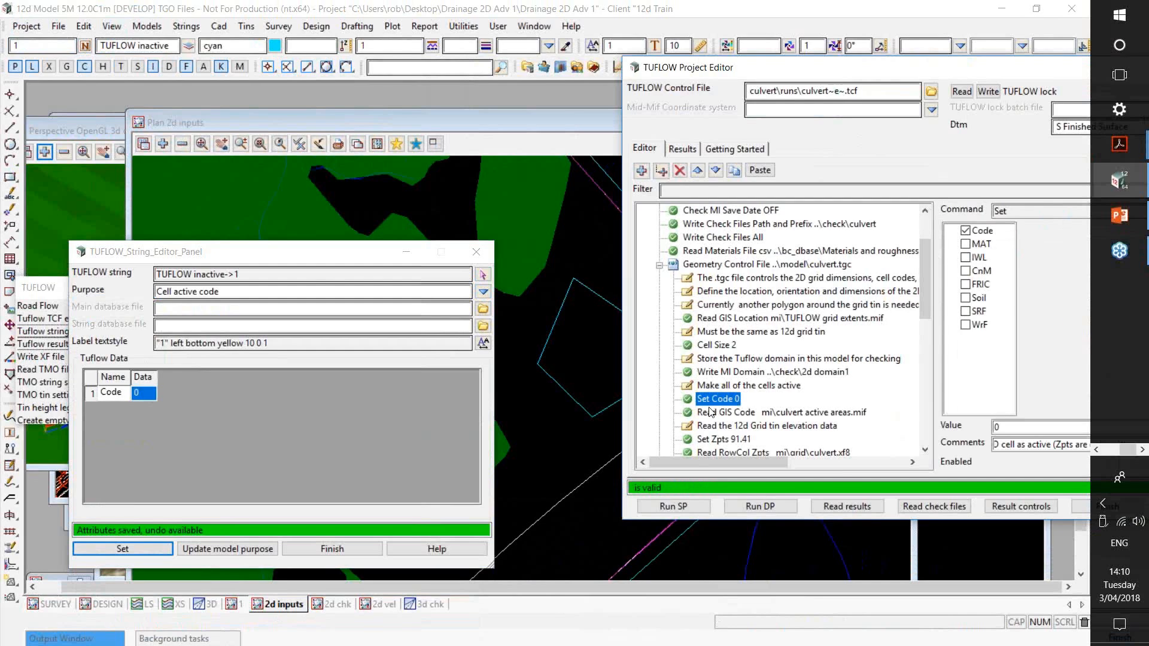
pyautogui.click(711, 413)
pyautogui.scroll(-2, 722, 347)
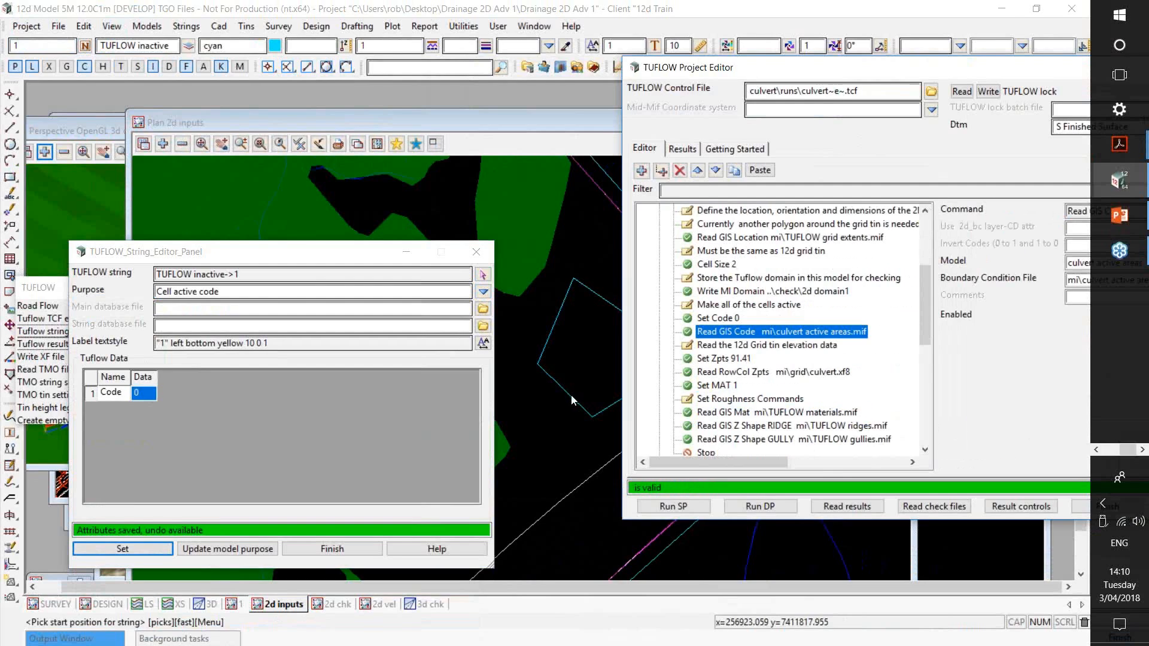
pyautogui.click(734, 170)
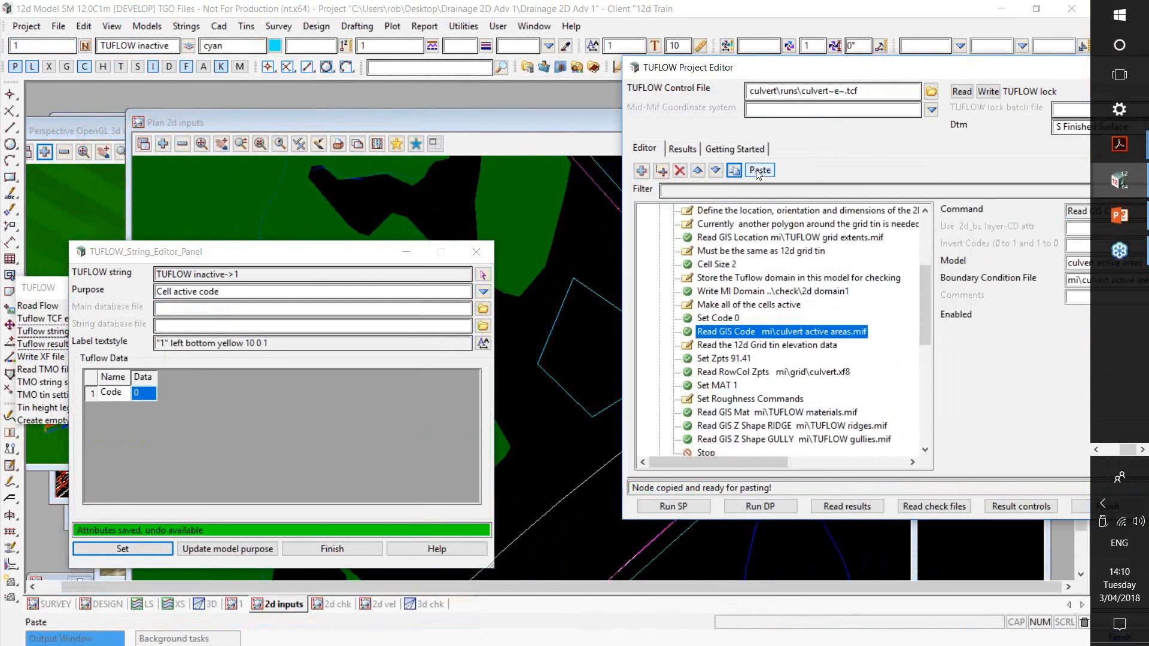
pyautogui.click(759, 171)
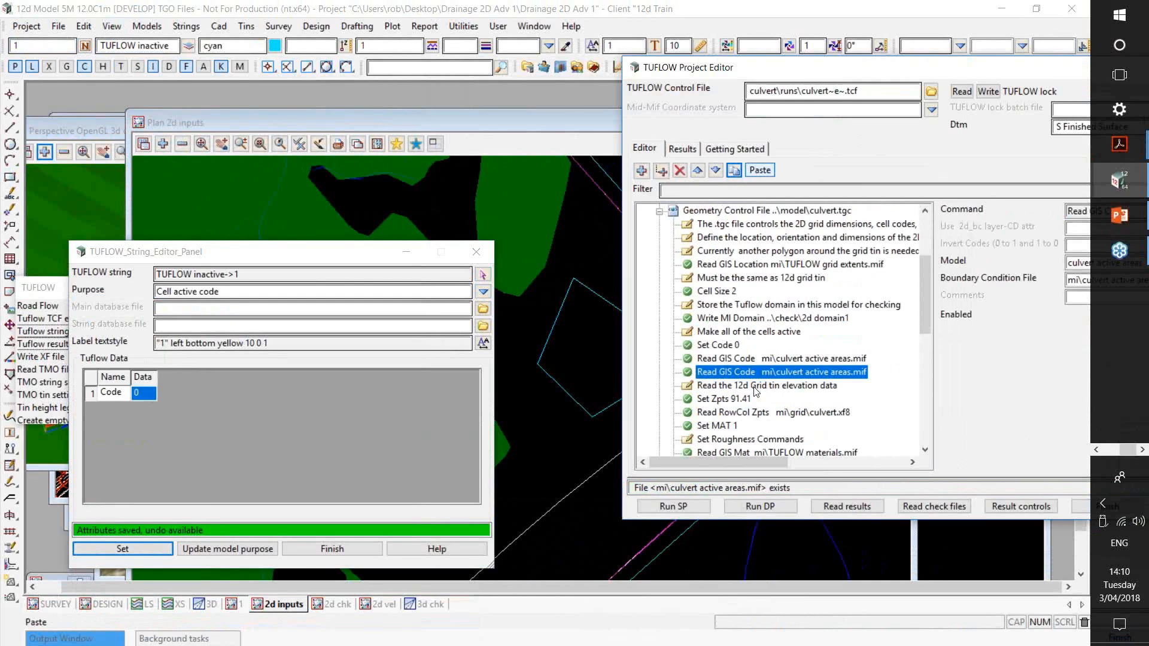
# Step: Set the duplicated Read GIS Code command's model to TUFLOW inactive
pyautogui.moveTo(884, 74); pyautogui.dragTo(686, 87)
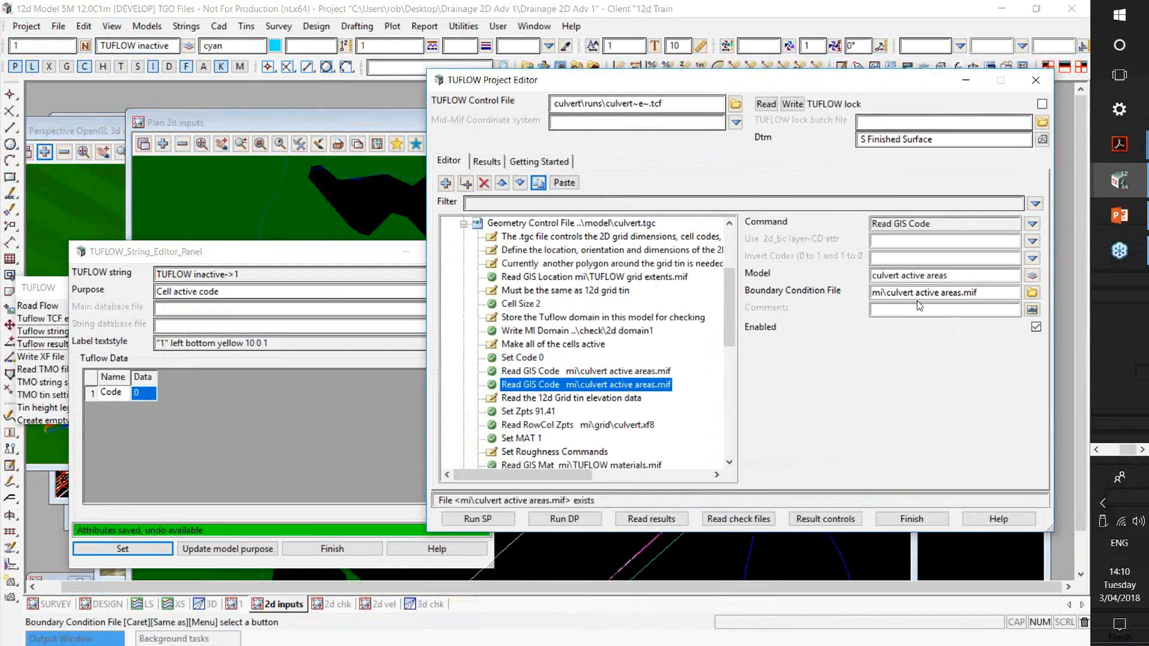
pyautogui.click(957, 276)
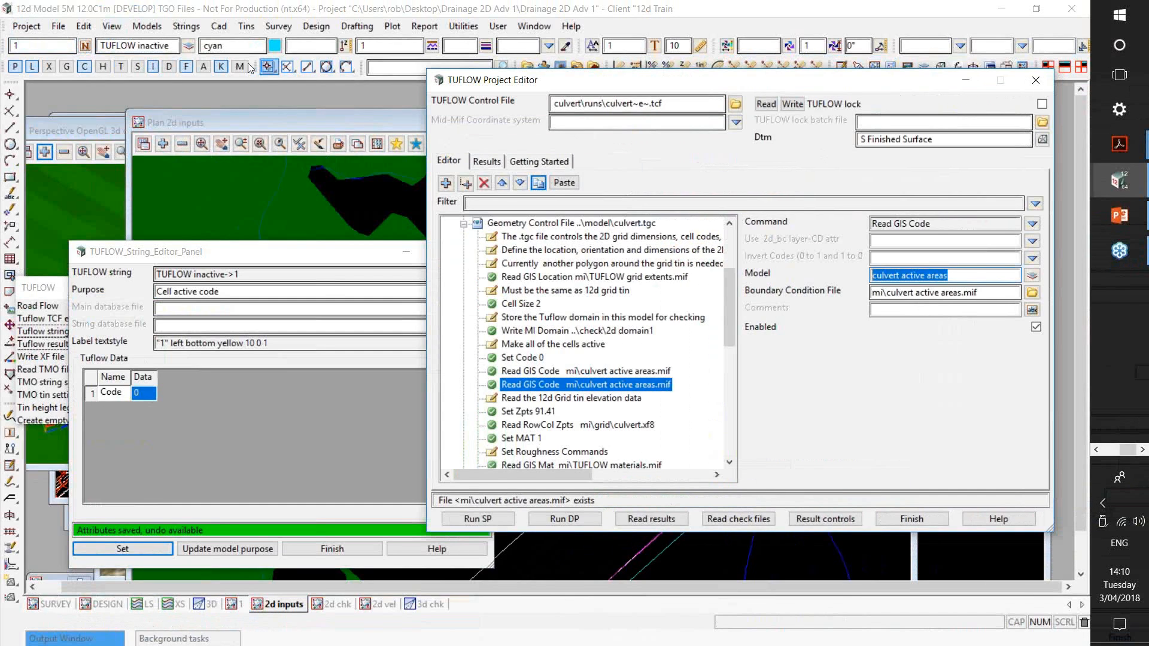
pyautogui.click(1032, 276)
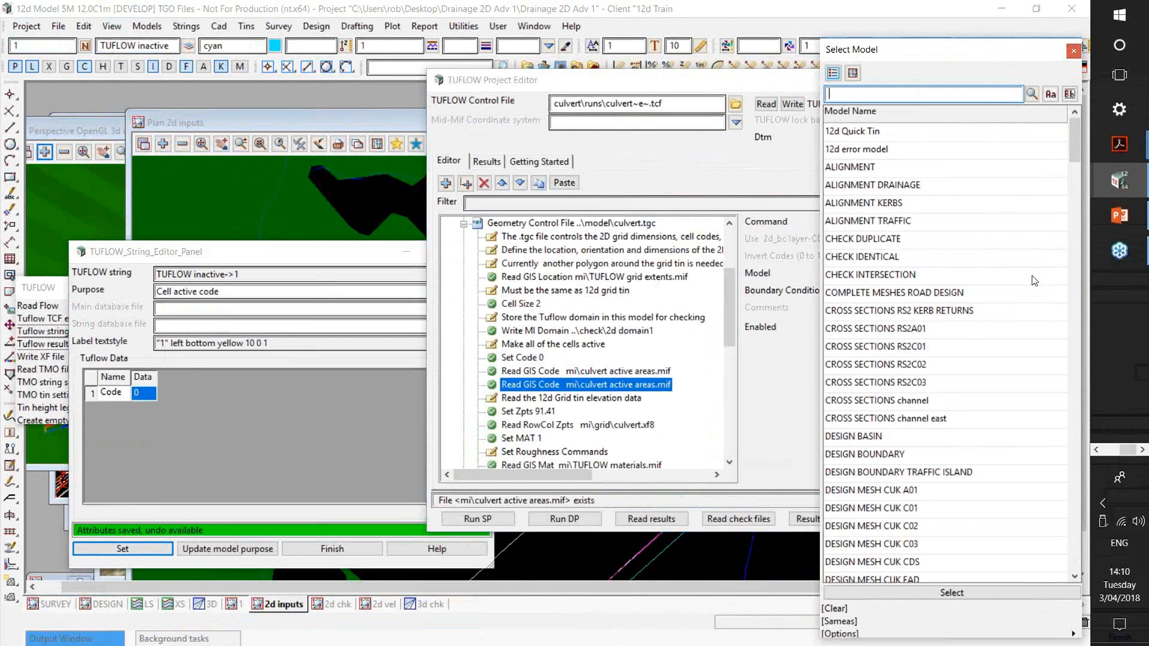
pyautogui.write('inactivev')
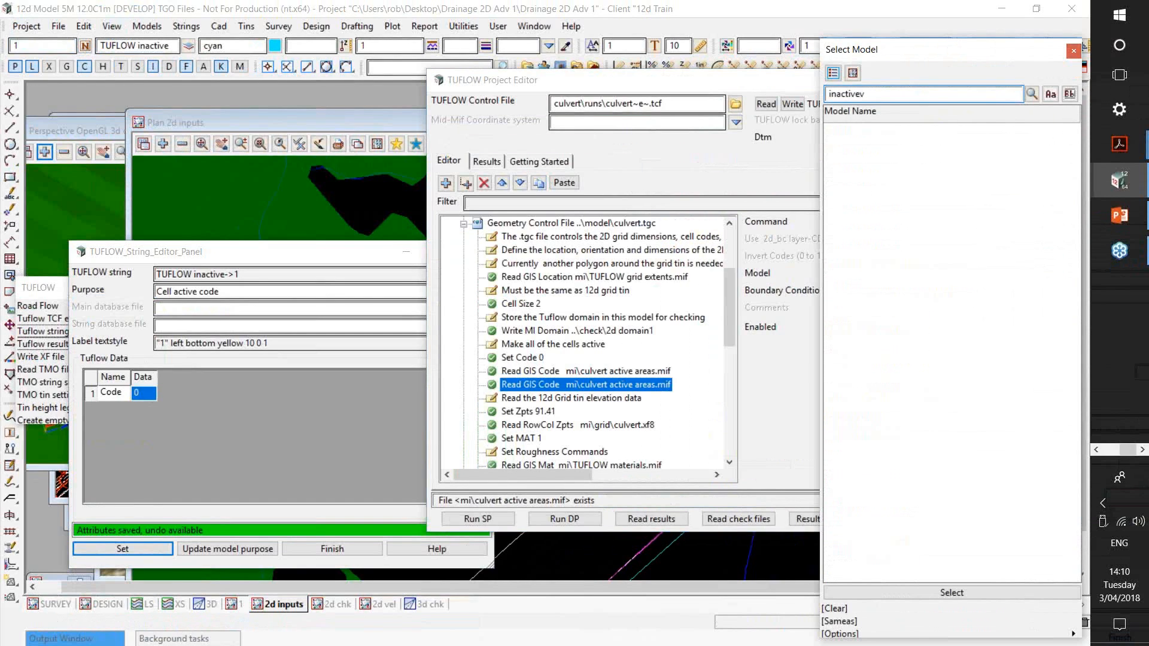
pyautogui.press('BackSpace')
pyautogui.doubleClick(899, 133)
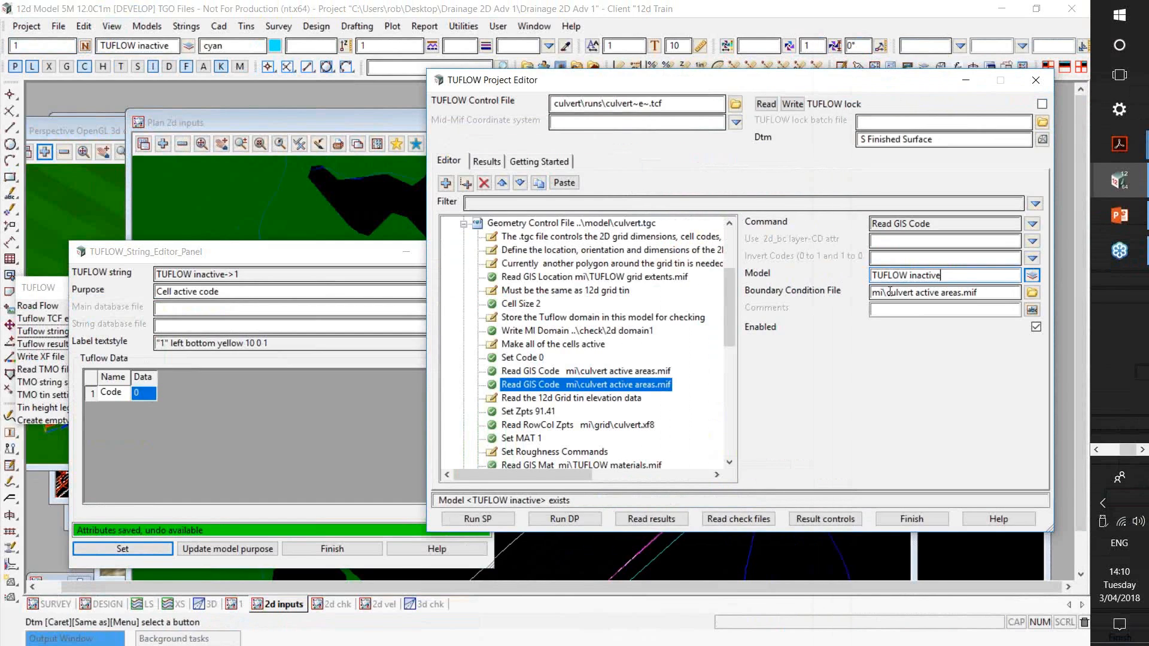
# Step: Set the duplicated command's boundary condition file to mi\TUFLOW inactive.mif and write the TUFLOW control file, replacing the existing one
pyautogui.click(888, 280)
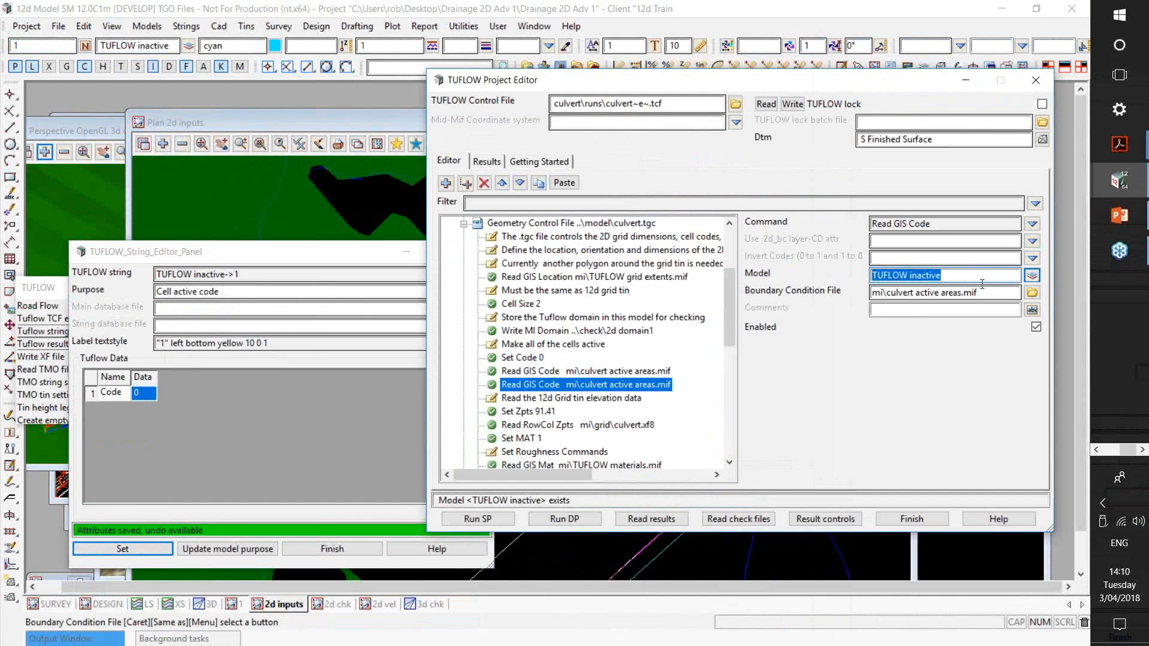
pyautogui.click(1002, 292)
pyautogui.hotkey('shift', 'Left')
pyautogui.hotkey('shift', 'Left')
pyautogui.hotkey('shift', 'Left')
pyautogui.hotkey('shift', 'Left')
pyautogui.hotkey('shift', 'Left')
pyautogui.hotkey('shift', 'Left')
pyautogui.hotkey('shift', 'Left')
pyautogui.hotkey('shift', 'Left')
pyautogui.hotkey('shift', 'Left')
pyautogui.hotkey('shift', 'Left')
pyautogui.hotkey('shift', 'Left')
pyautogui.hotkey('shift', 'Left')
pyautogui.hotkey('shift', 'Left')
pyautogui.hotkey('shift', 'Left')
pyautogui.hotkey('shift', 'Left')
pyautogui.hotkey('shift', 'Left')
pyautogui.hotkey('shift', 'Left')
pyautogui.hotkey('shift', 'Left')
pyautogui.hotkey('shift', 'Left')
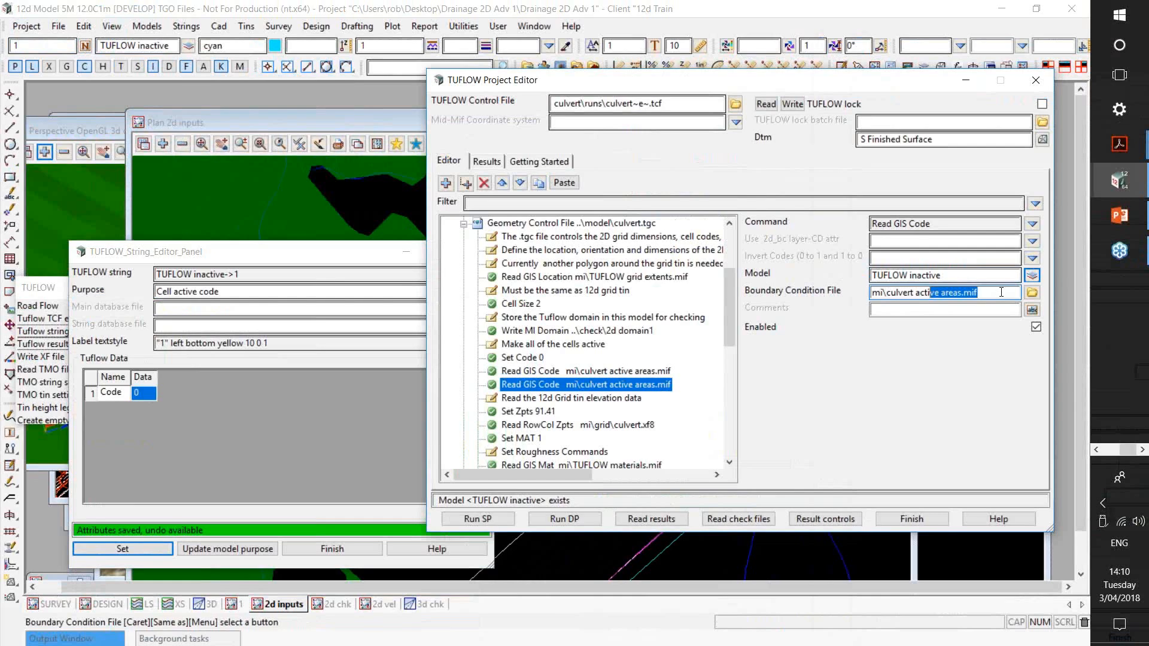
pyautogui.hotkey('shift', 'Left')
pyautogui.hotkey('shift', 'Left')
pyautogui.hotkey('shift', 'Left')
pyautogui.hotkey('shift', 'Left')
pyautogui.hotkey('shift', 'Left')
pyautogui.write('TUFLOW inactive')
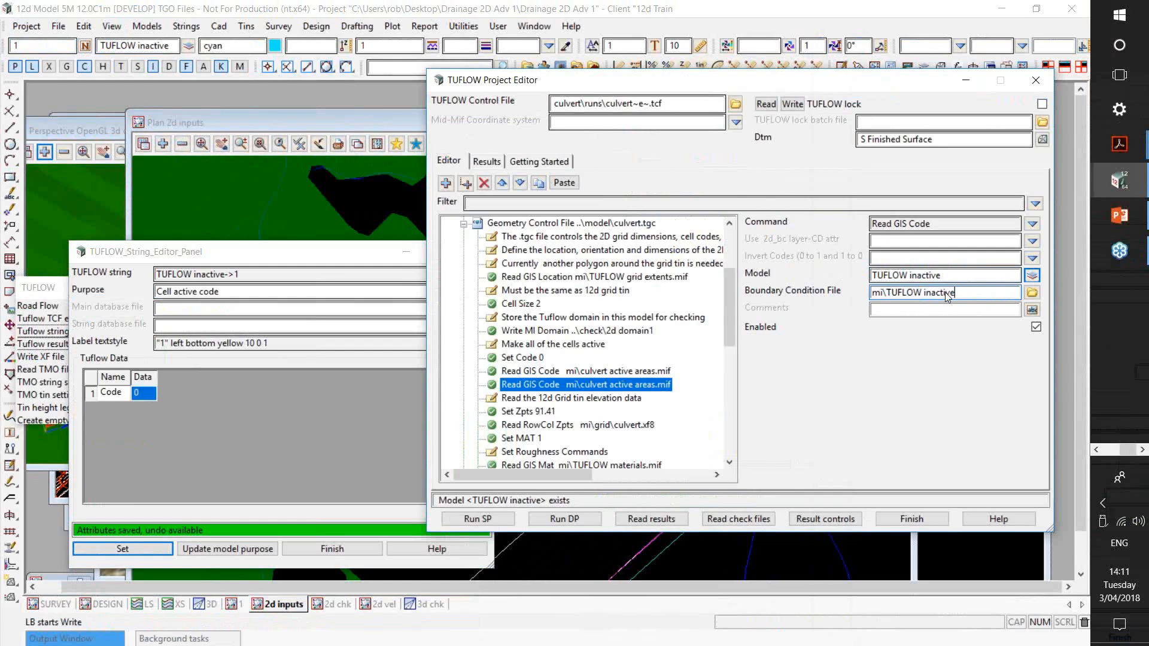
pyautogui.press('Return')
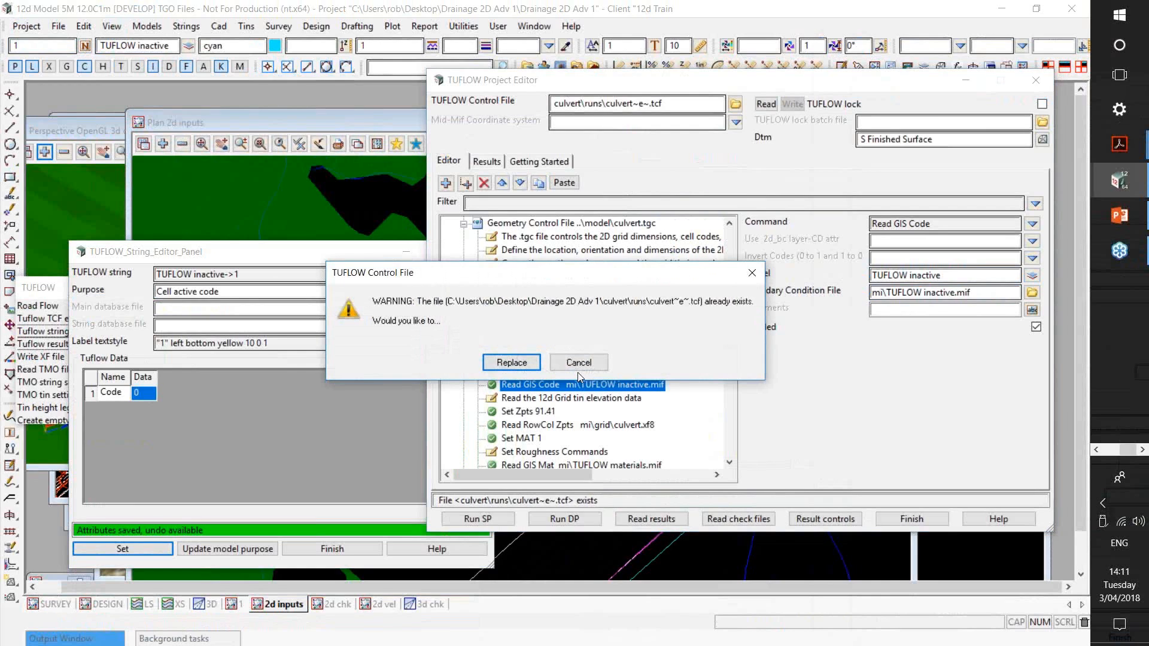
pyautogui.press('Return')
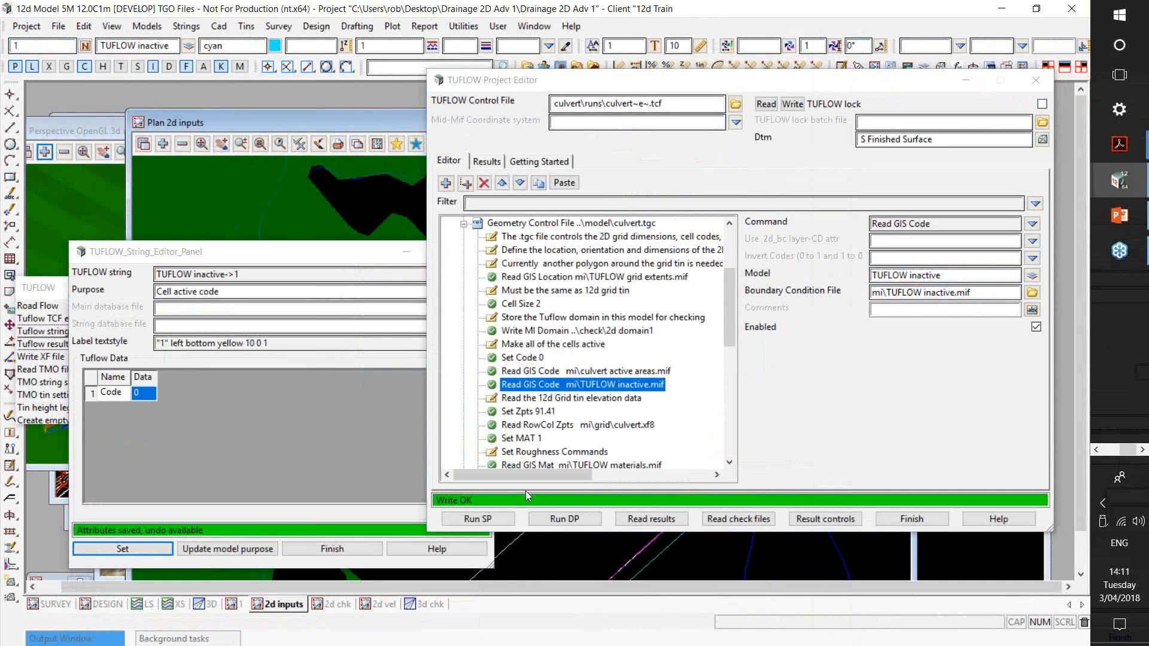